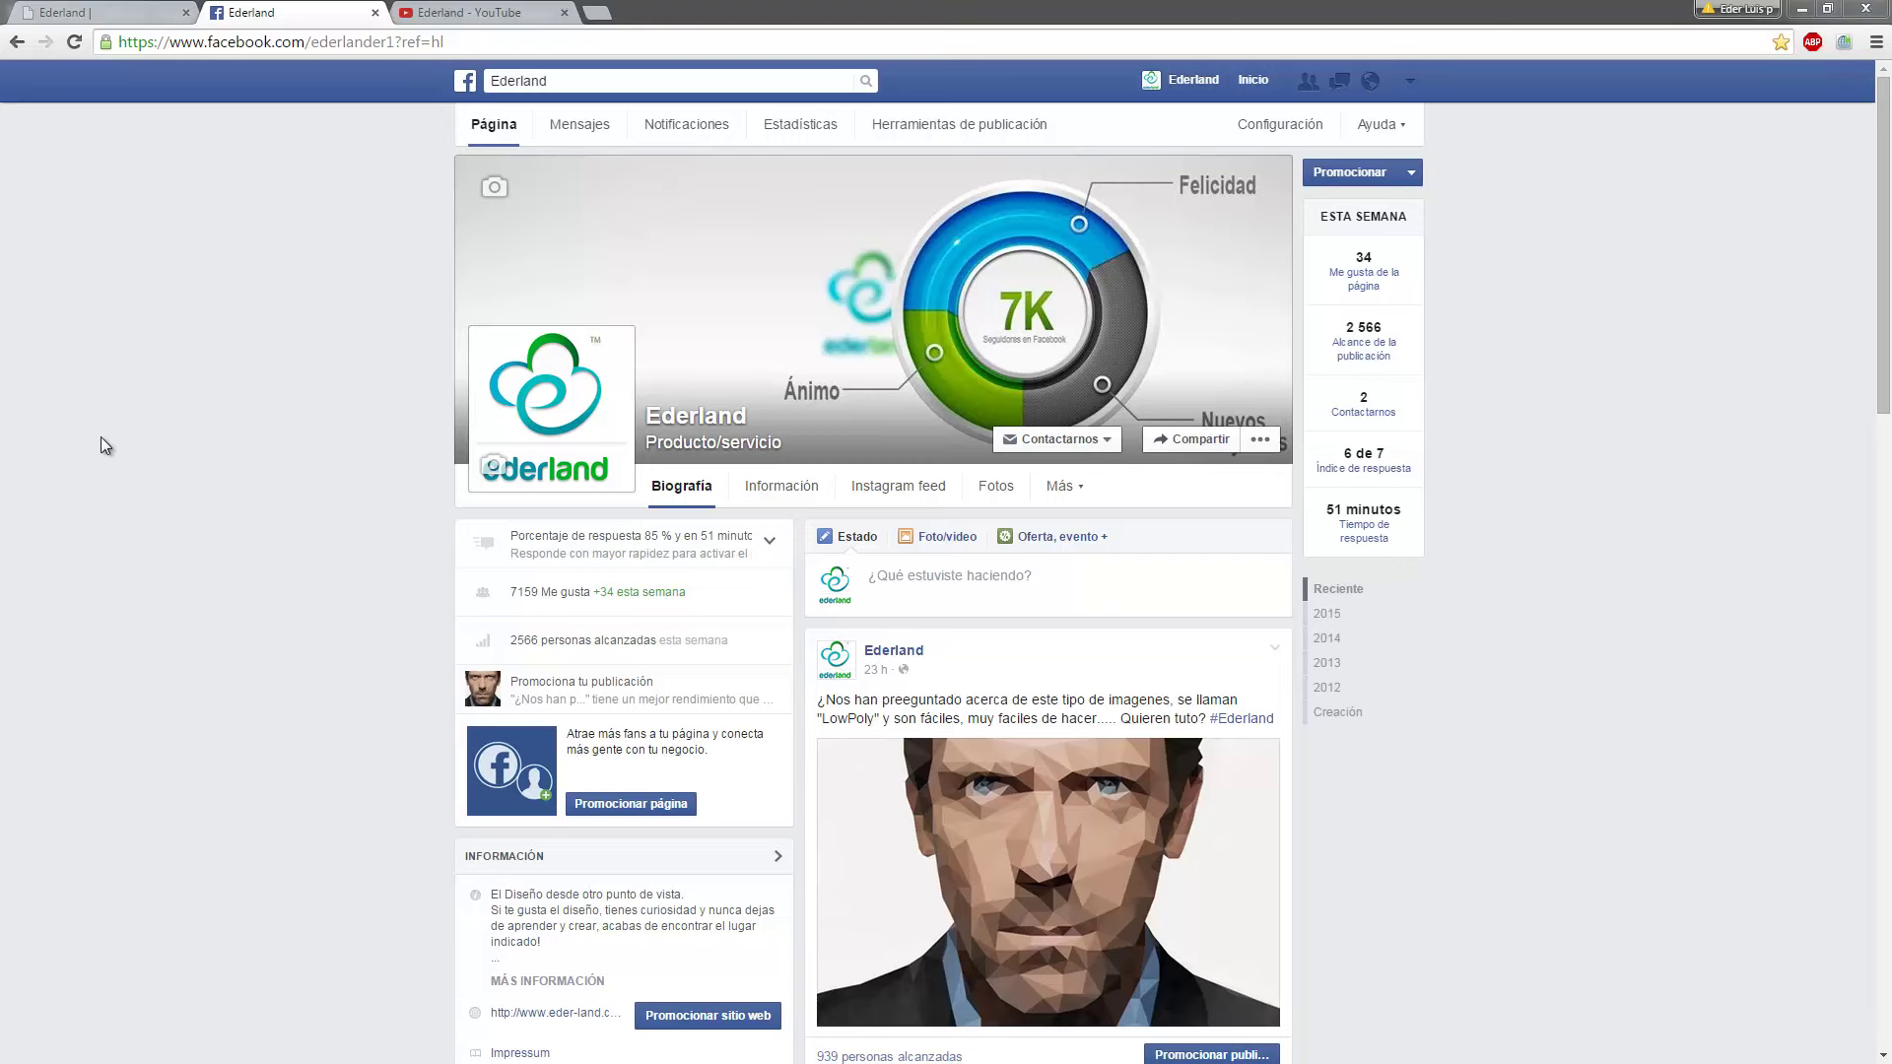
Browse Ederland's YouTube channel and Facebook page, viewing the LowPoly portrait photo full size.
{"action": "left_click", "coordinate": [448, 14]}
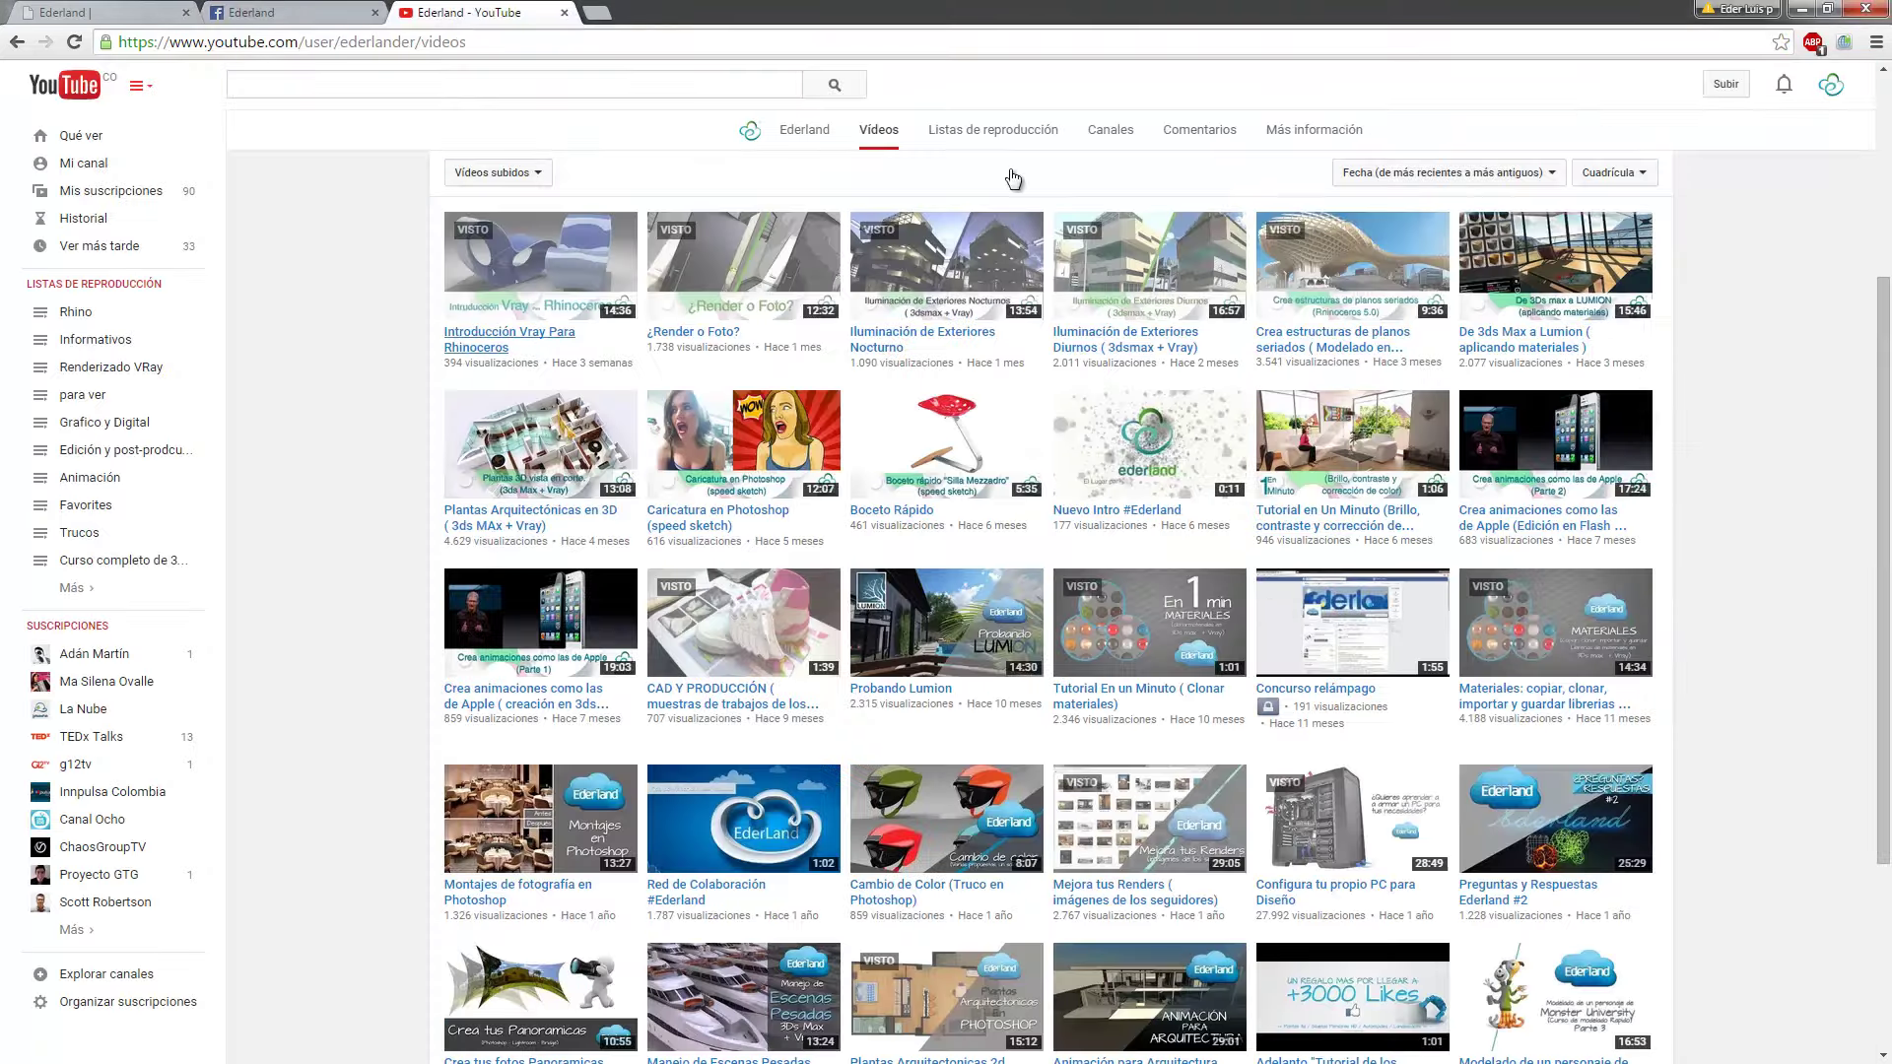
{"action": "key", "text": "alt+Left"}
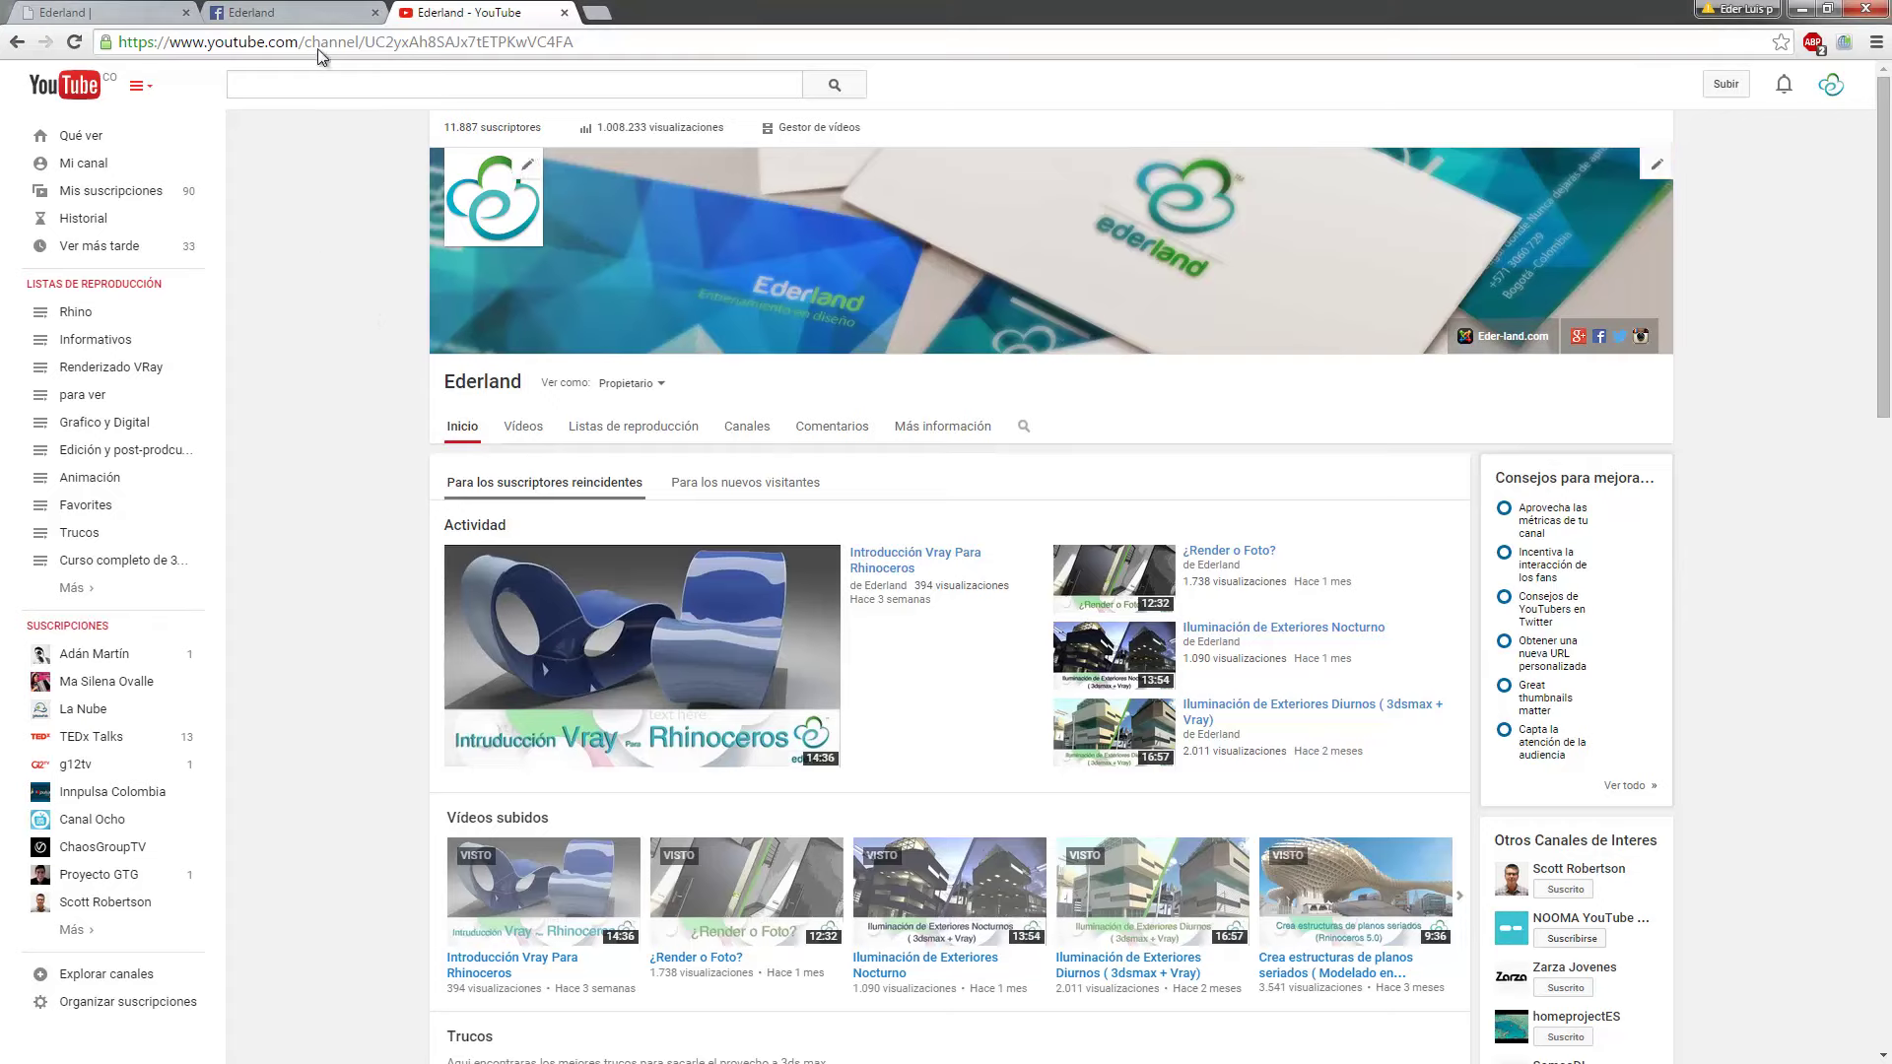
{"action": "left_click", "coordinate": [286, 12]}
{"action": "scroll", "coordinate": [325, 486], "scroll_direction": "down", "scroll_amount": 2}
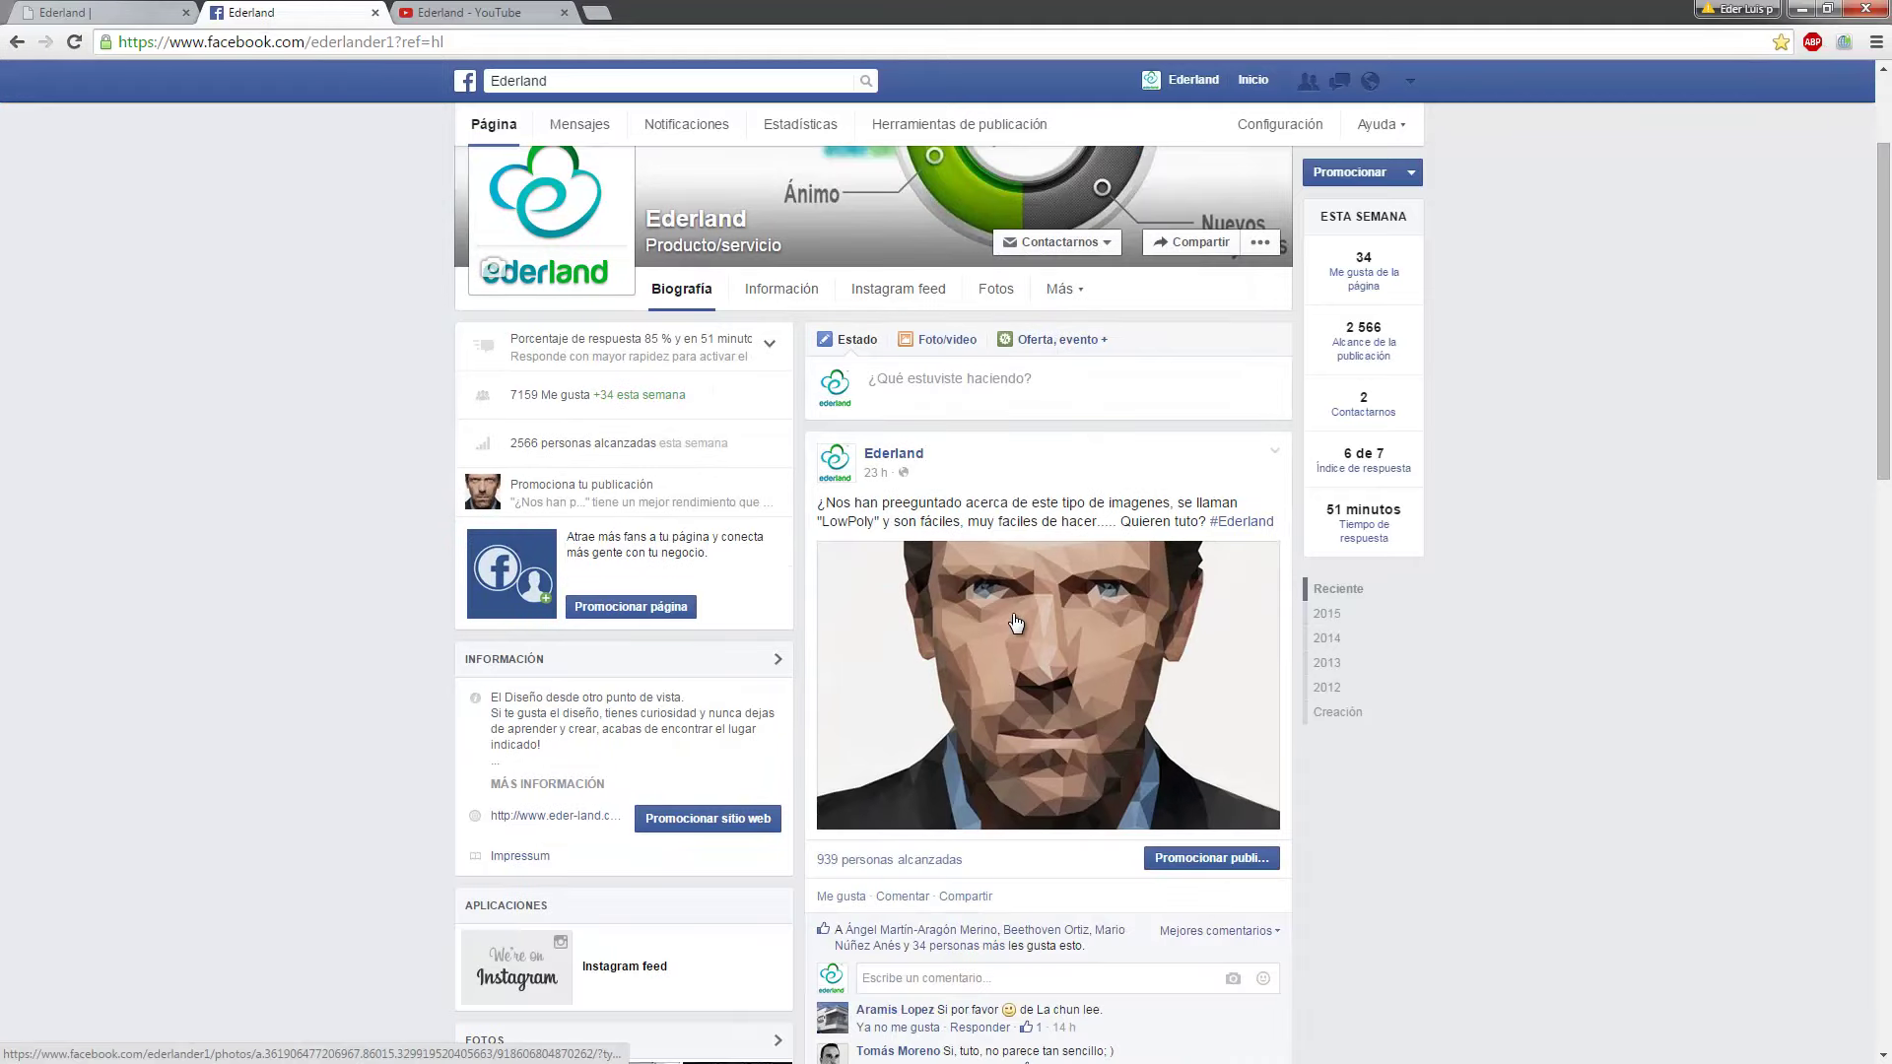
{"action": "left_click", "coordinate": [1005, 658]}
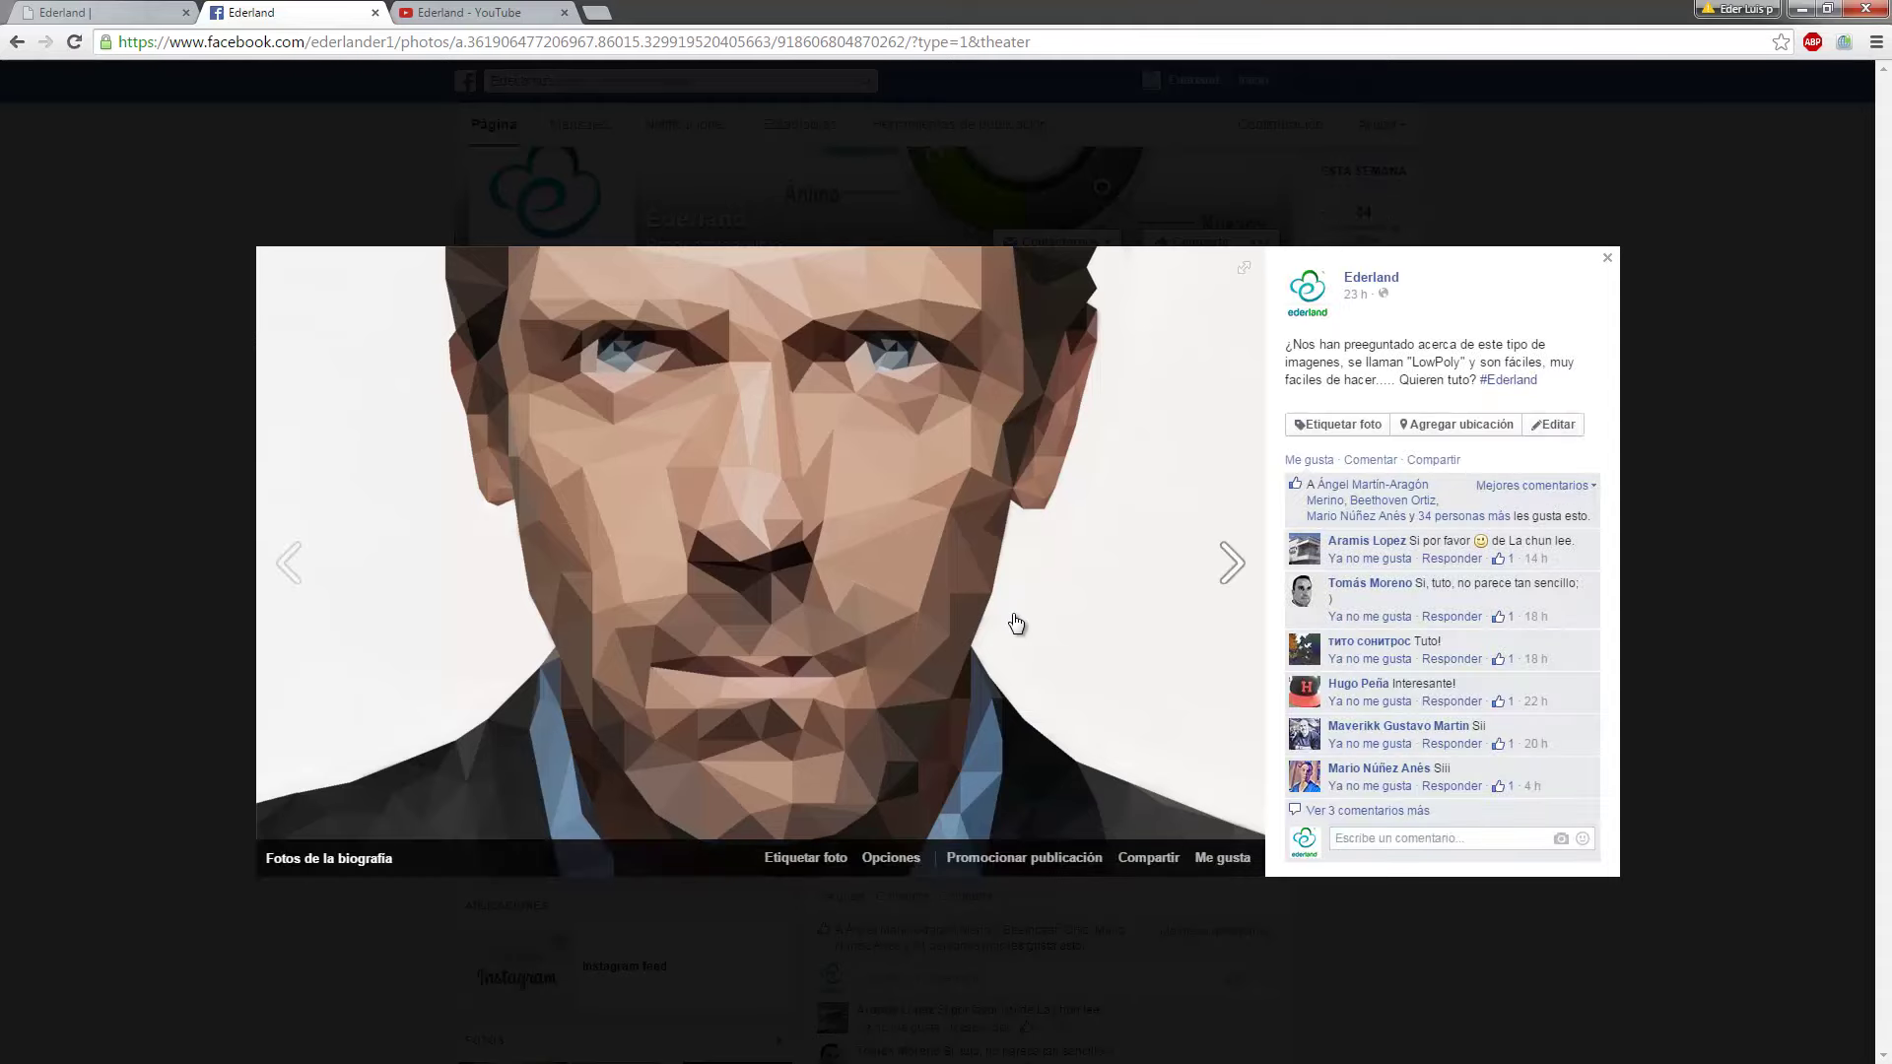
{"action": "left_click", "coordinate": [181, 310]}
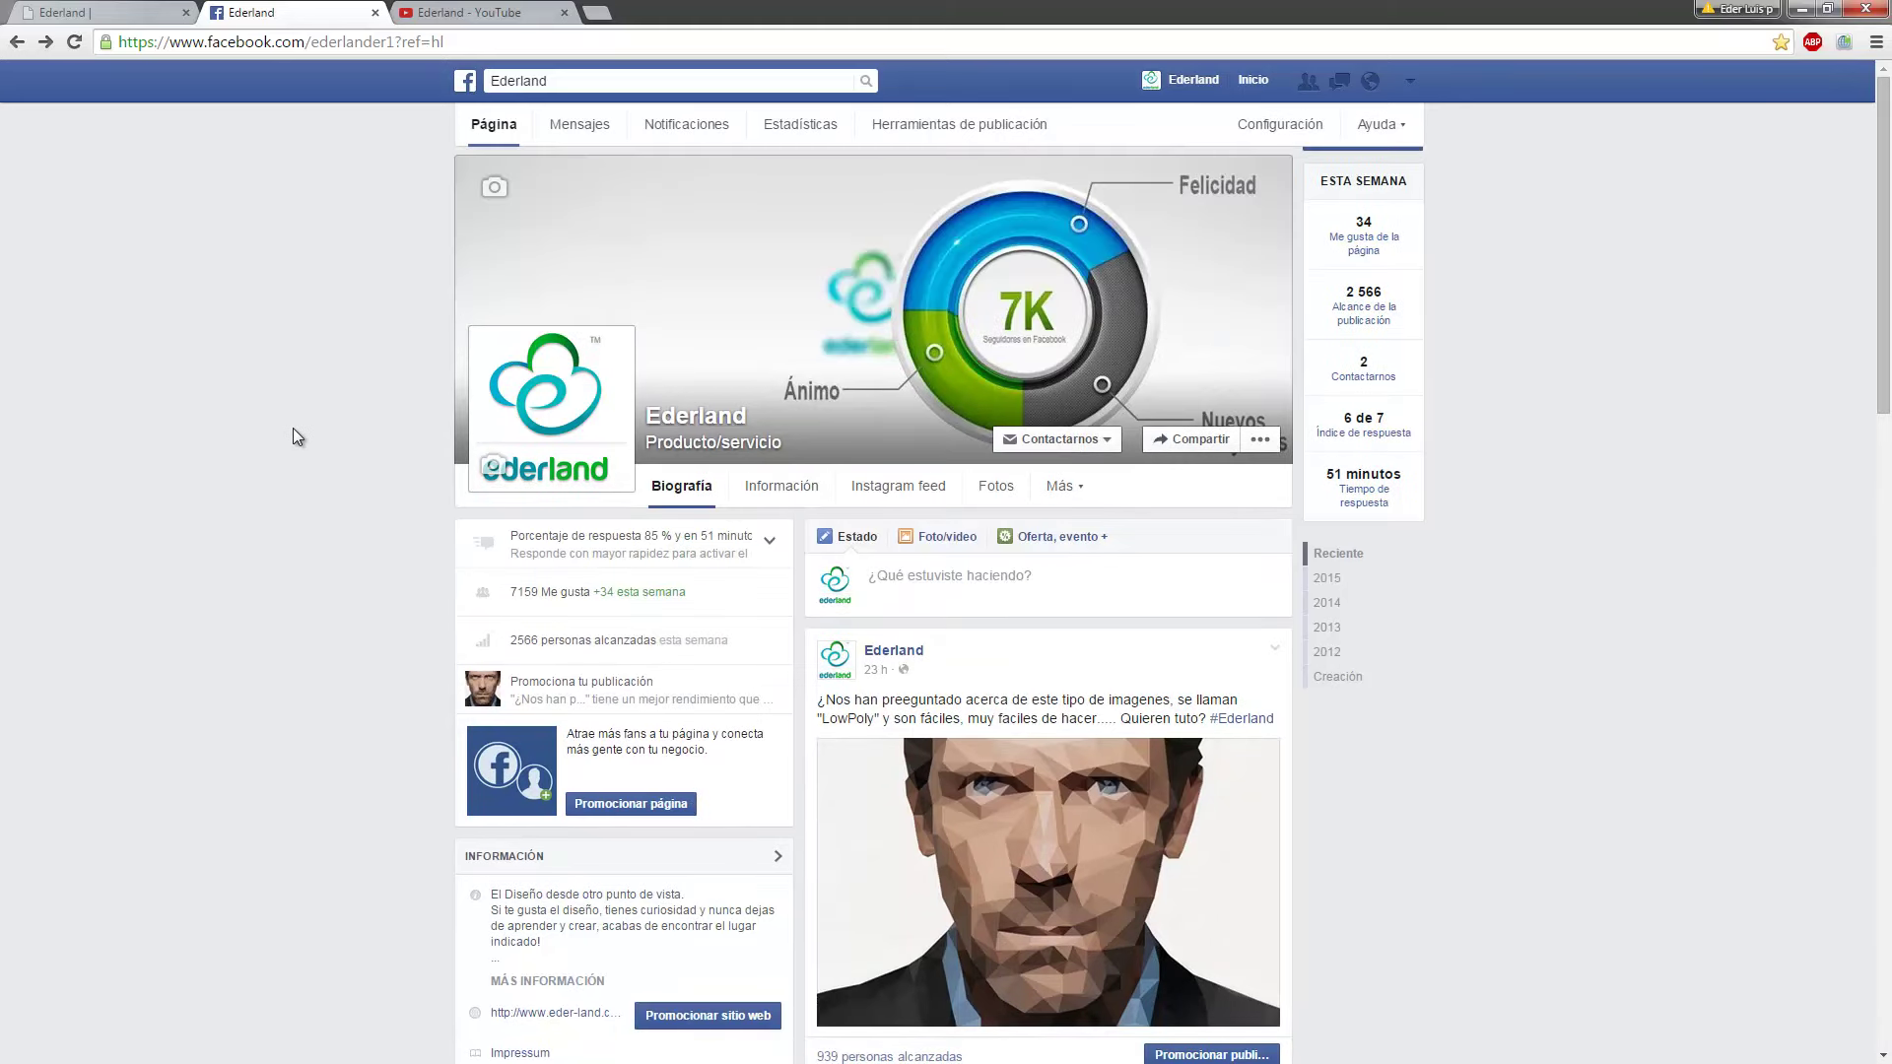
{"action": "scroll", "coordinate": [298, 436], "scroll_direction": "down", "scroll_amount": 3}
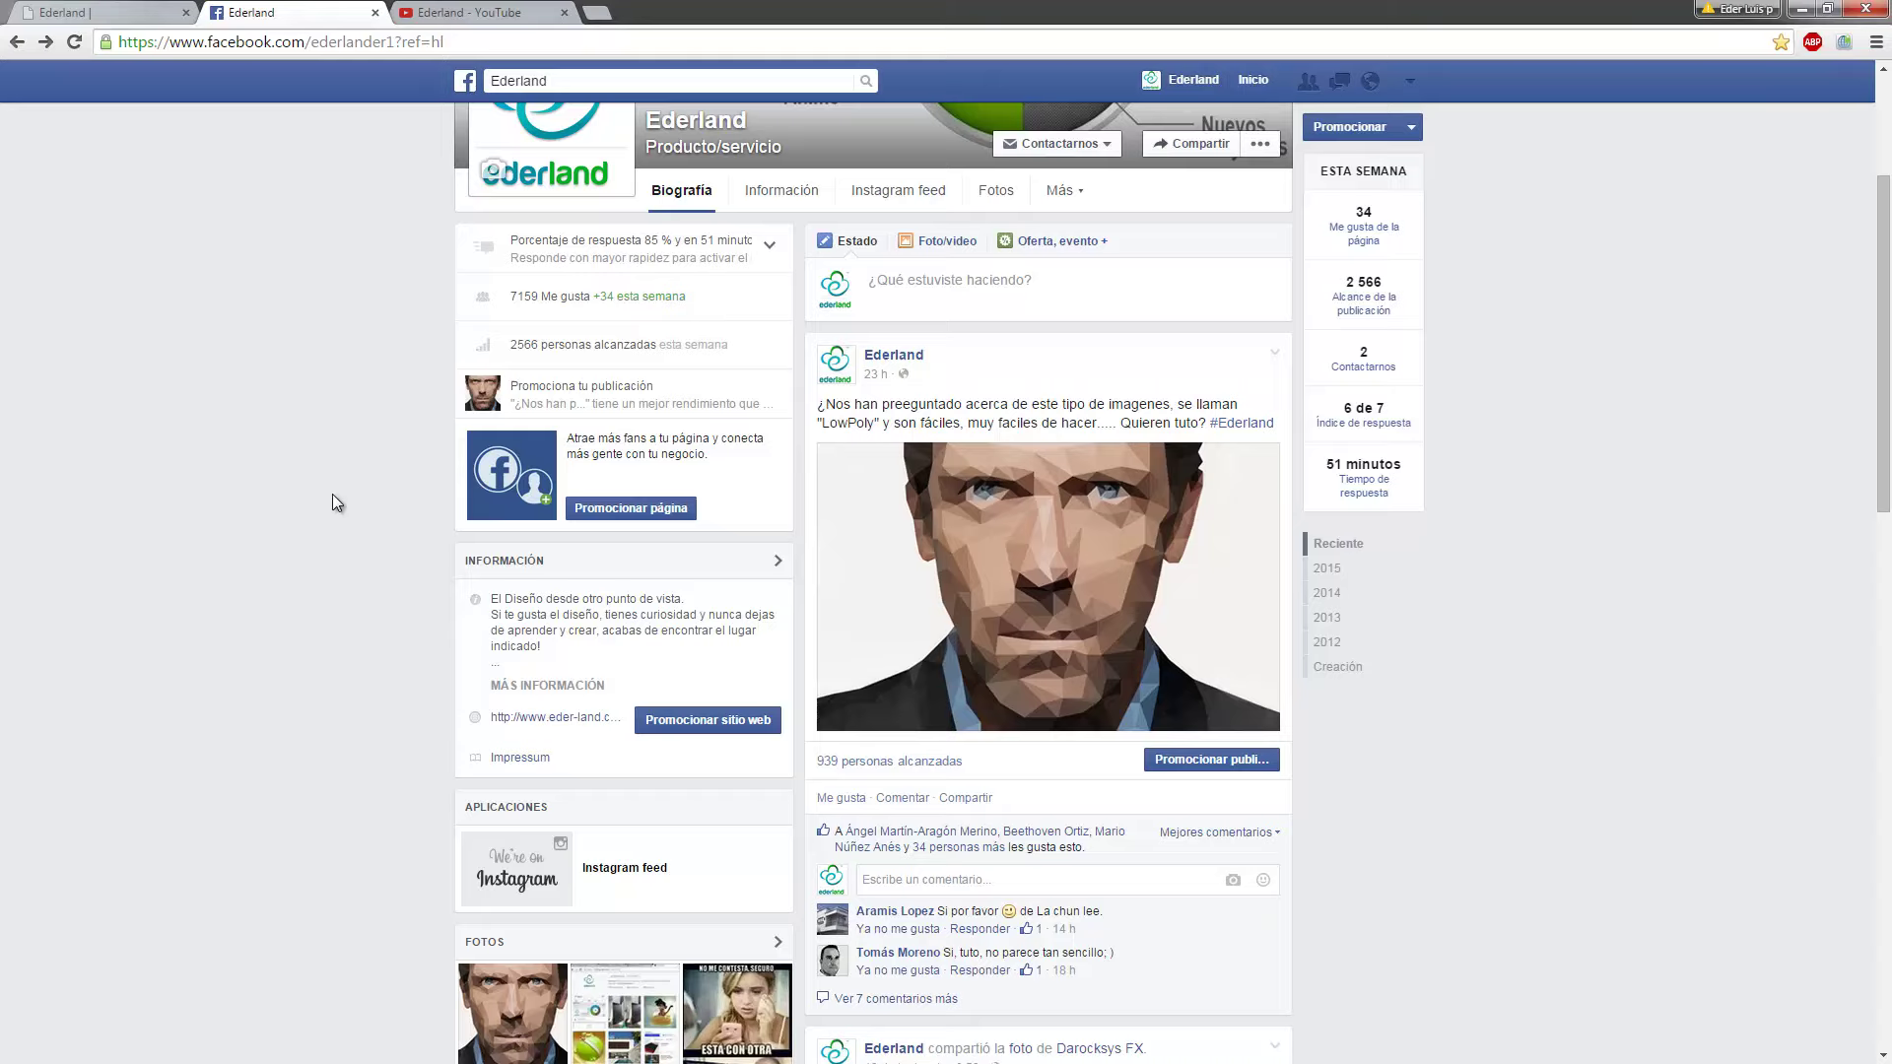
On eder-land.com, dismiss the newsletter popup and browse the Tutoriales Gratuitos page.
{"action": "left_click", "coordinate": [132, 15]}
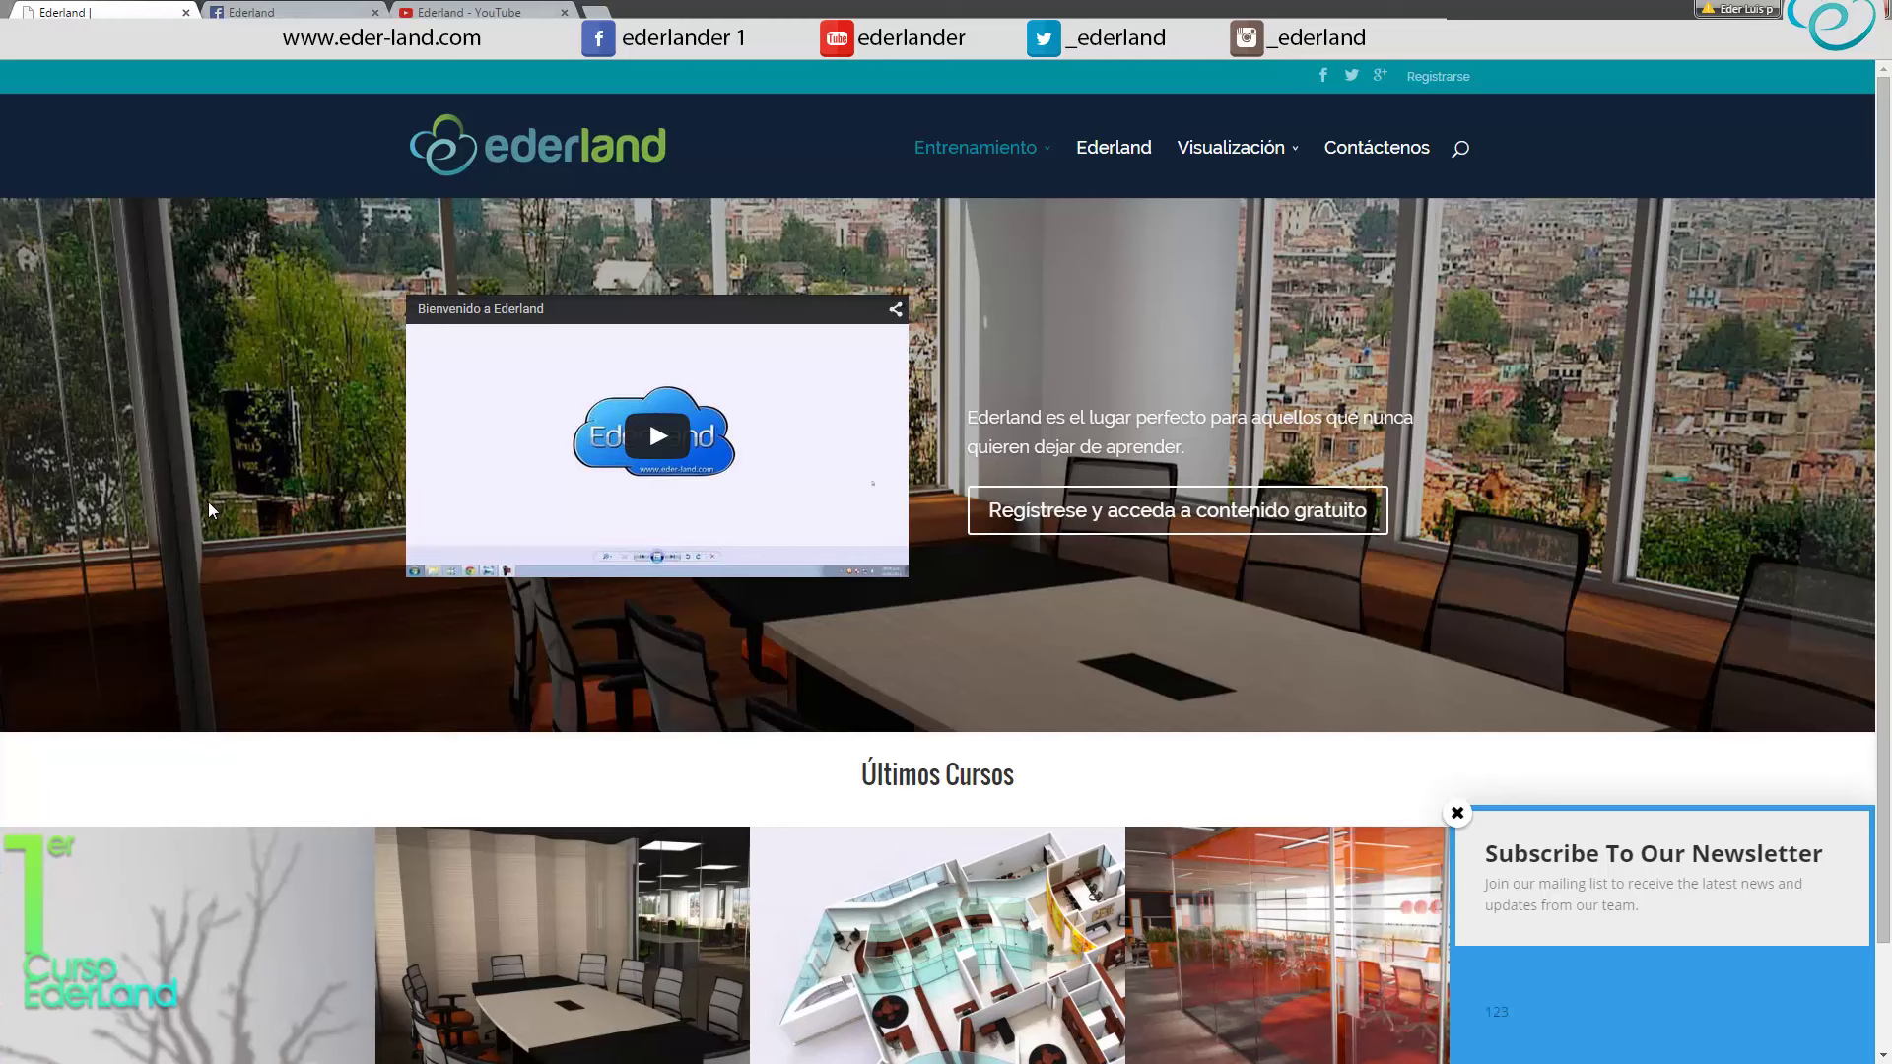
{"action": "left_click", "coordinate": [1458, 815]}
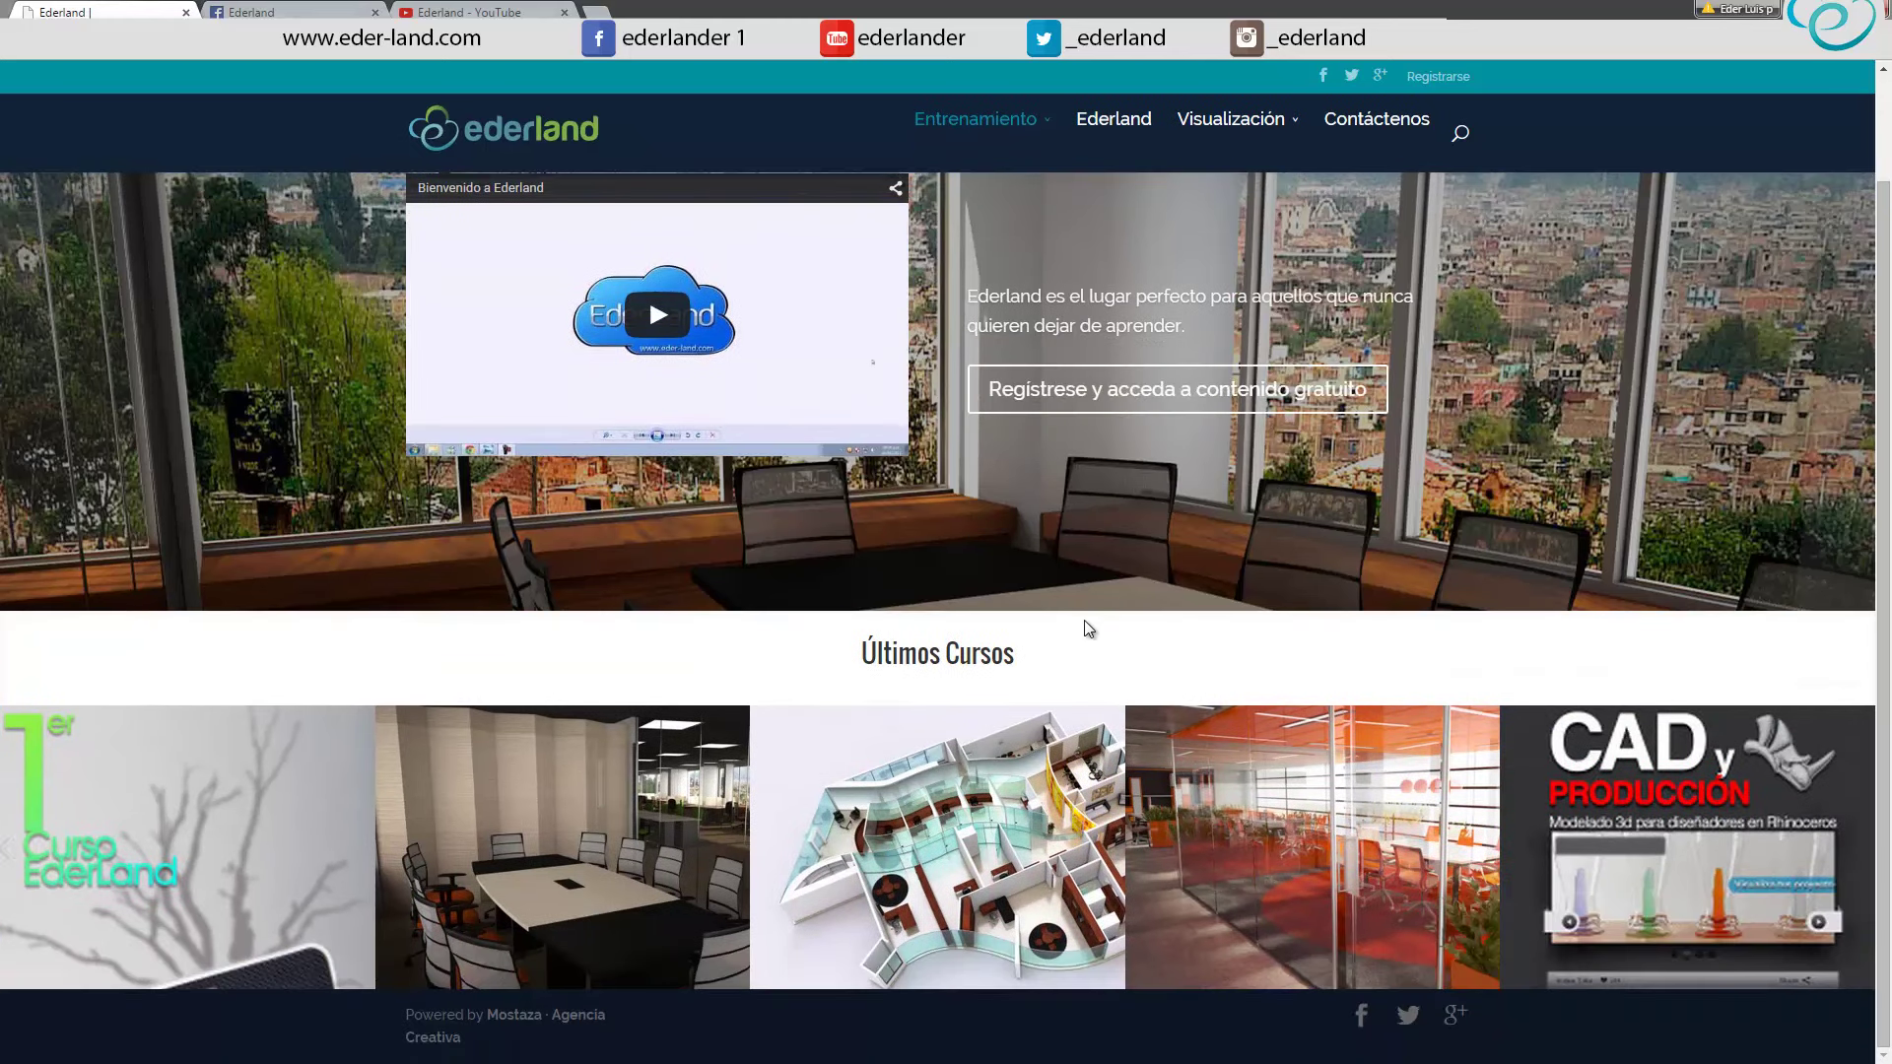
{"action": "mouse_move", "coordinate": [975, 147]}
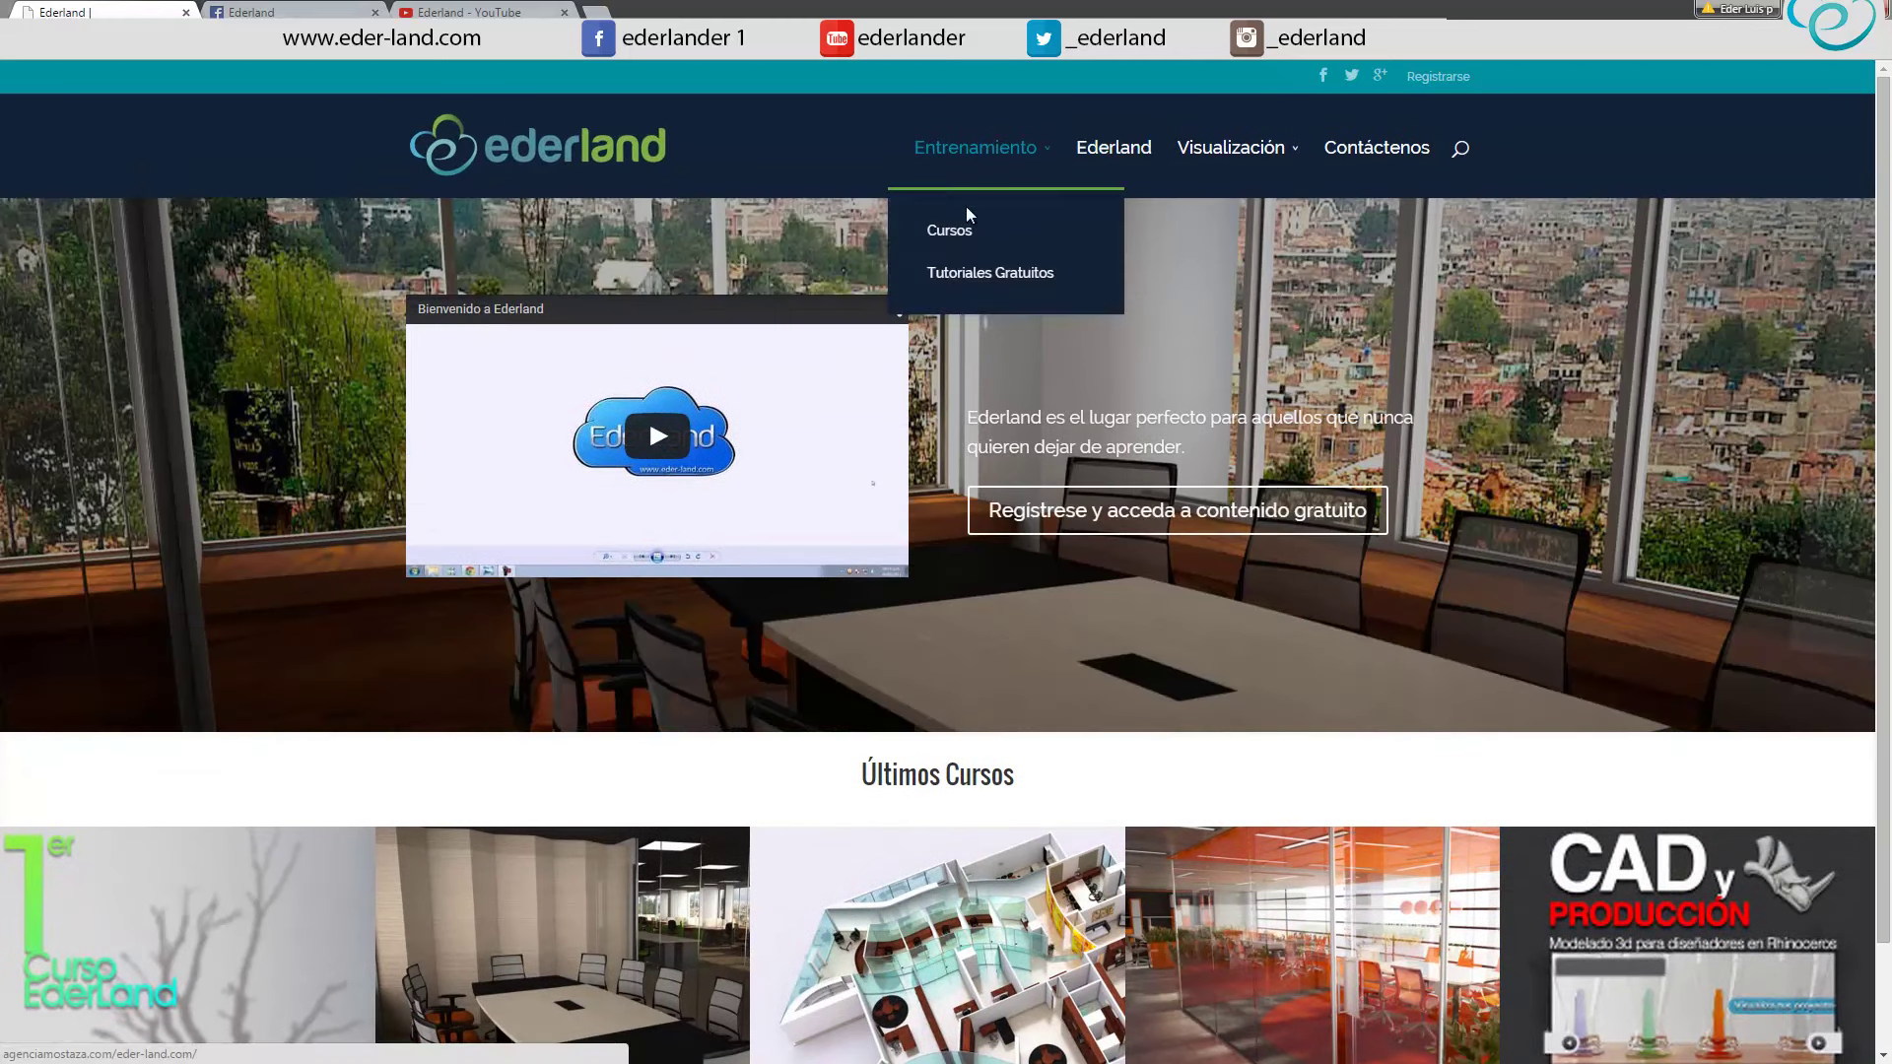
{"action": "left_click", "coordinate": [971, 275]}
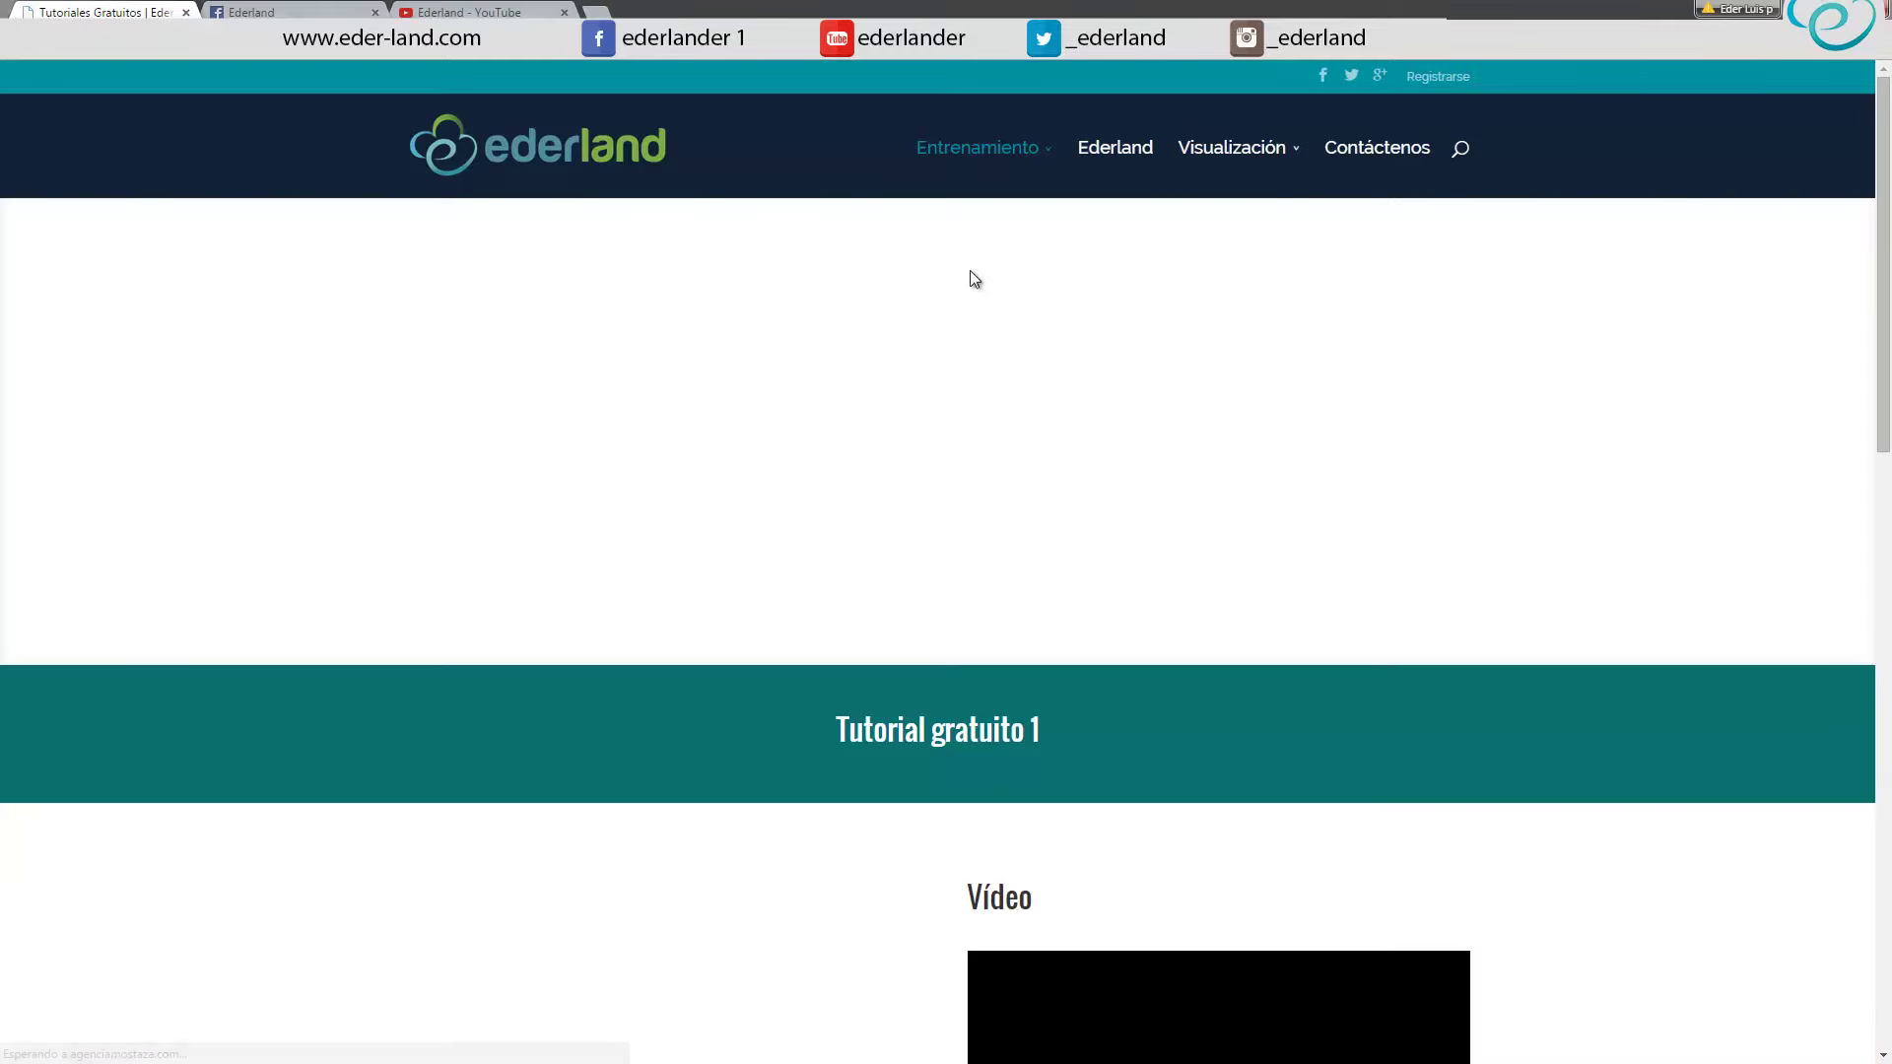
{"action": "scroll", "coordinate": [982, 356], "scroll_direction": "down", "scroll_amount": 3}
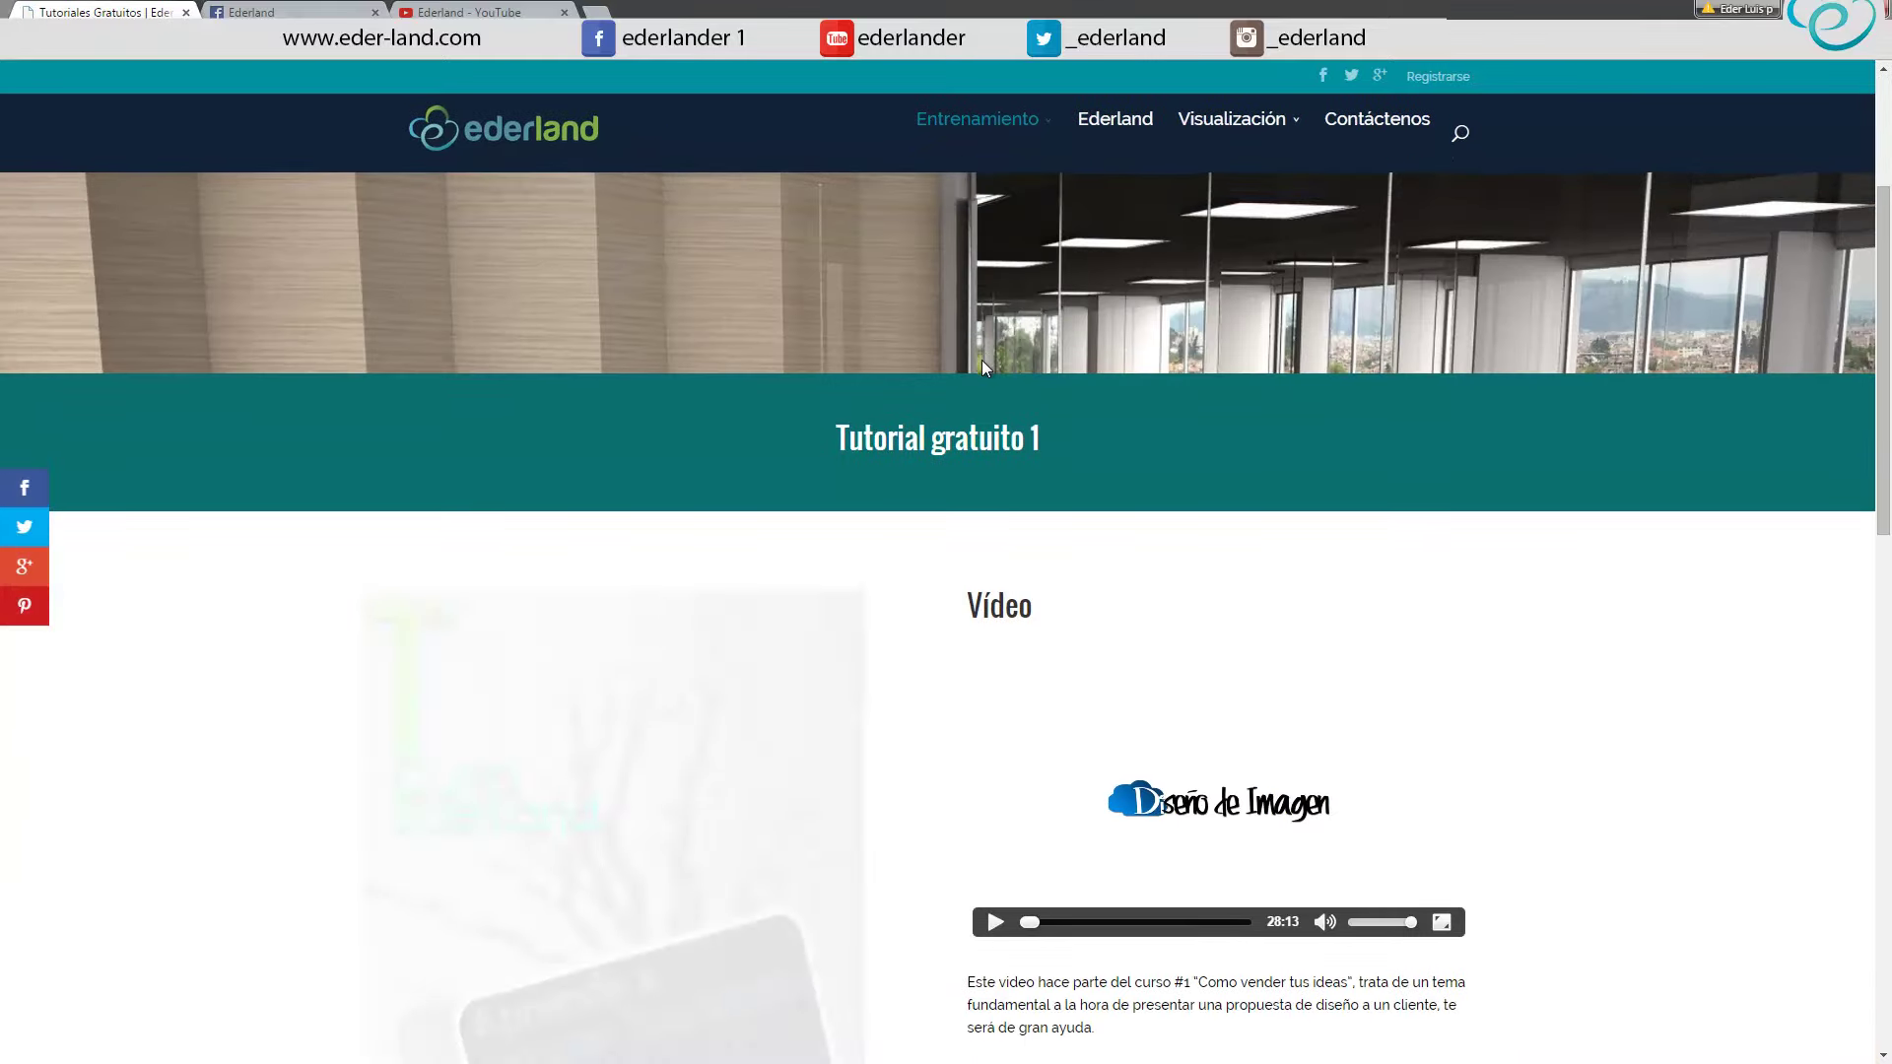
{"action": "scroll", "coordinate": [979, 388], "scroll_direction": "down", "scroll_amount": 3}
{"action": "scroll", "coordinate": [979, 405], "scroll_direction": "down", "scroll_amount": 5}
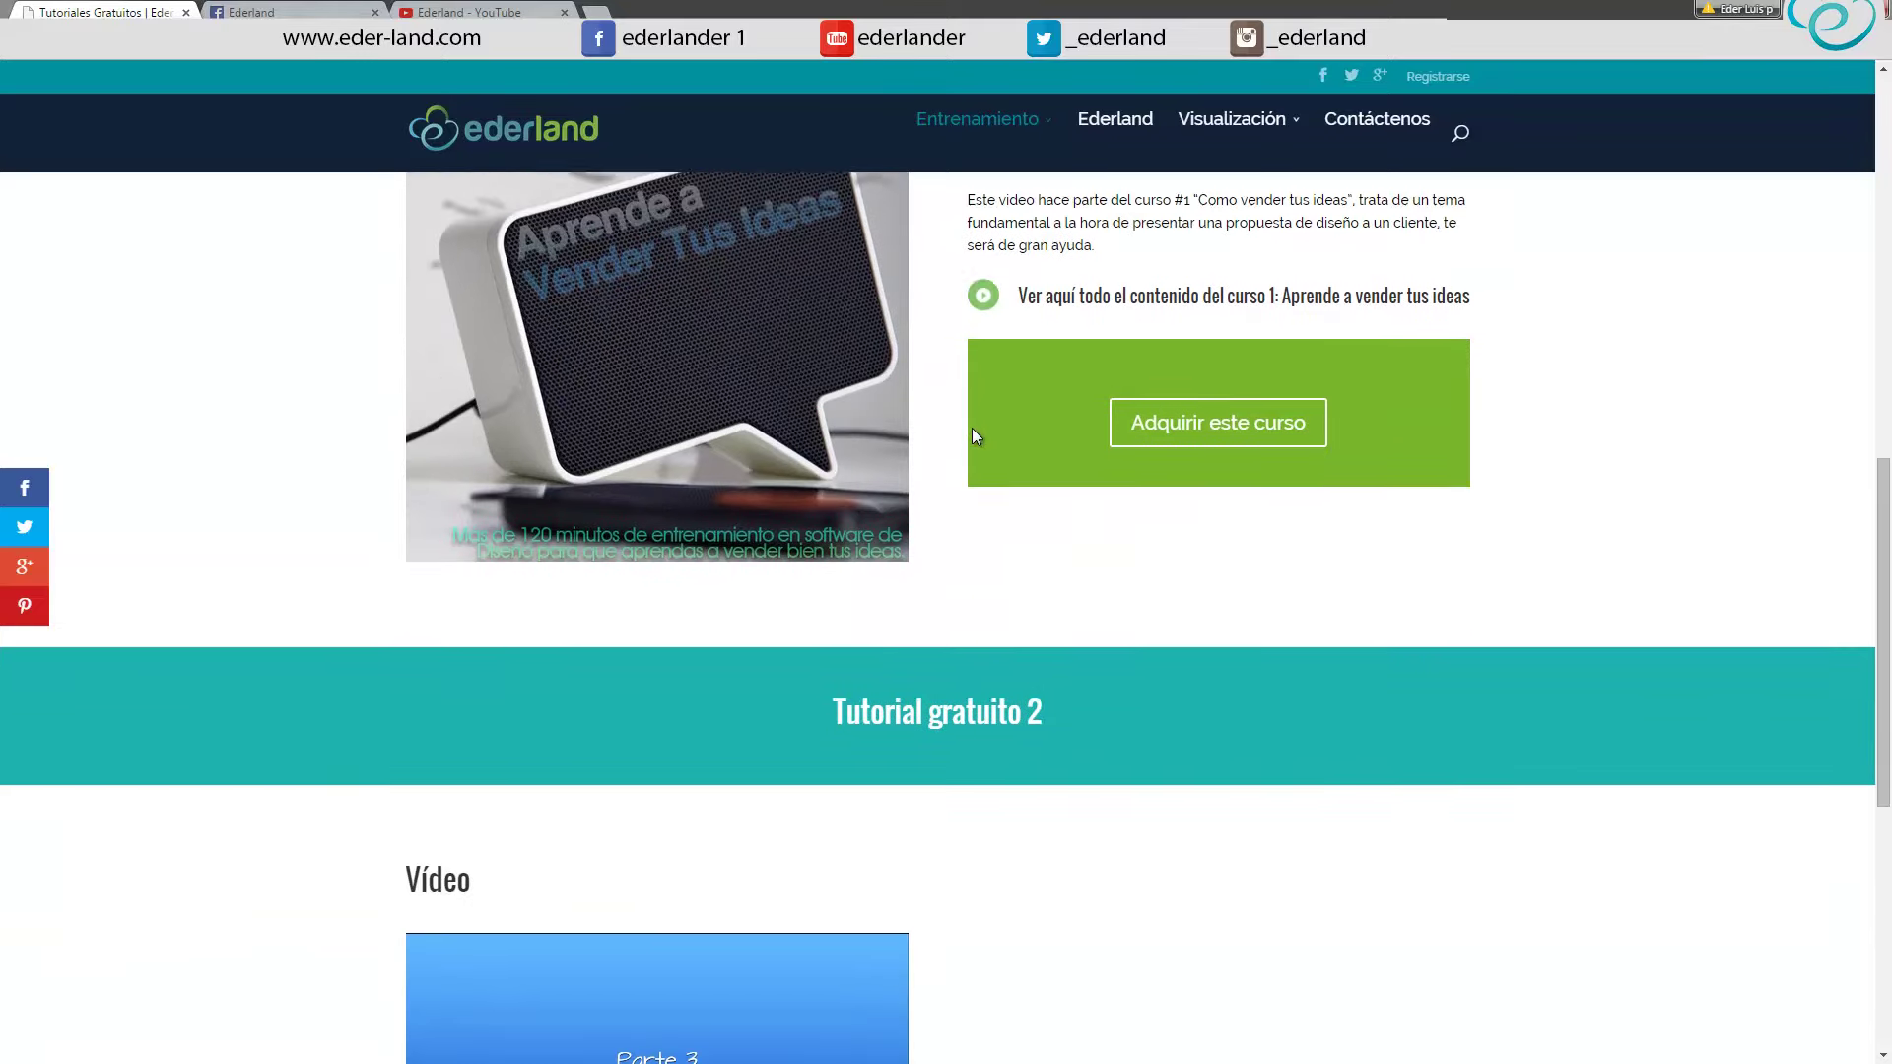
{"action": "scroll", "coordinate": [976, 434], "scroll_direction": "down", "scroll_amount": 3}
{"action": "scroll", "coordinate": [975, 434], "scroll_direction": "up", "scroll_amount": 5}
{"action": "scroll", "coordinate": [1044, 338], "scroll_direction": "up", "scroll_amount": 3}
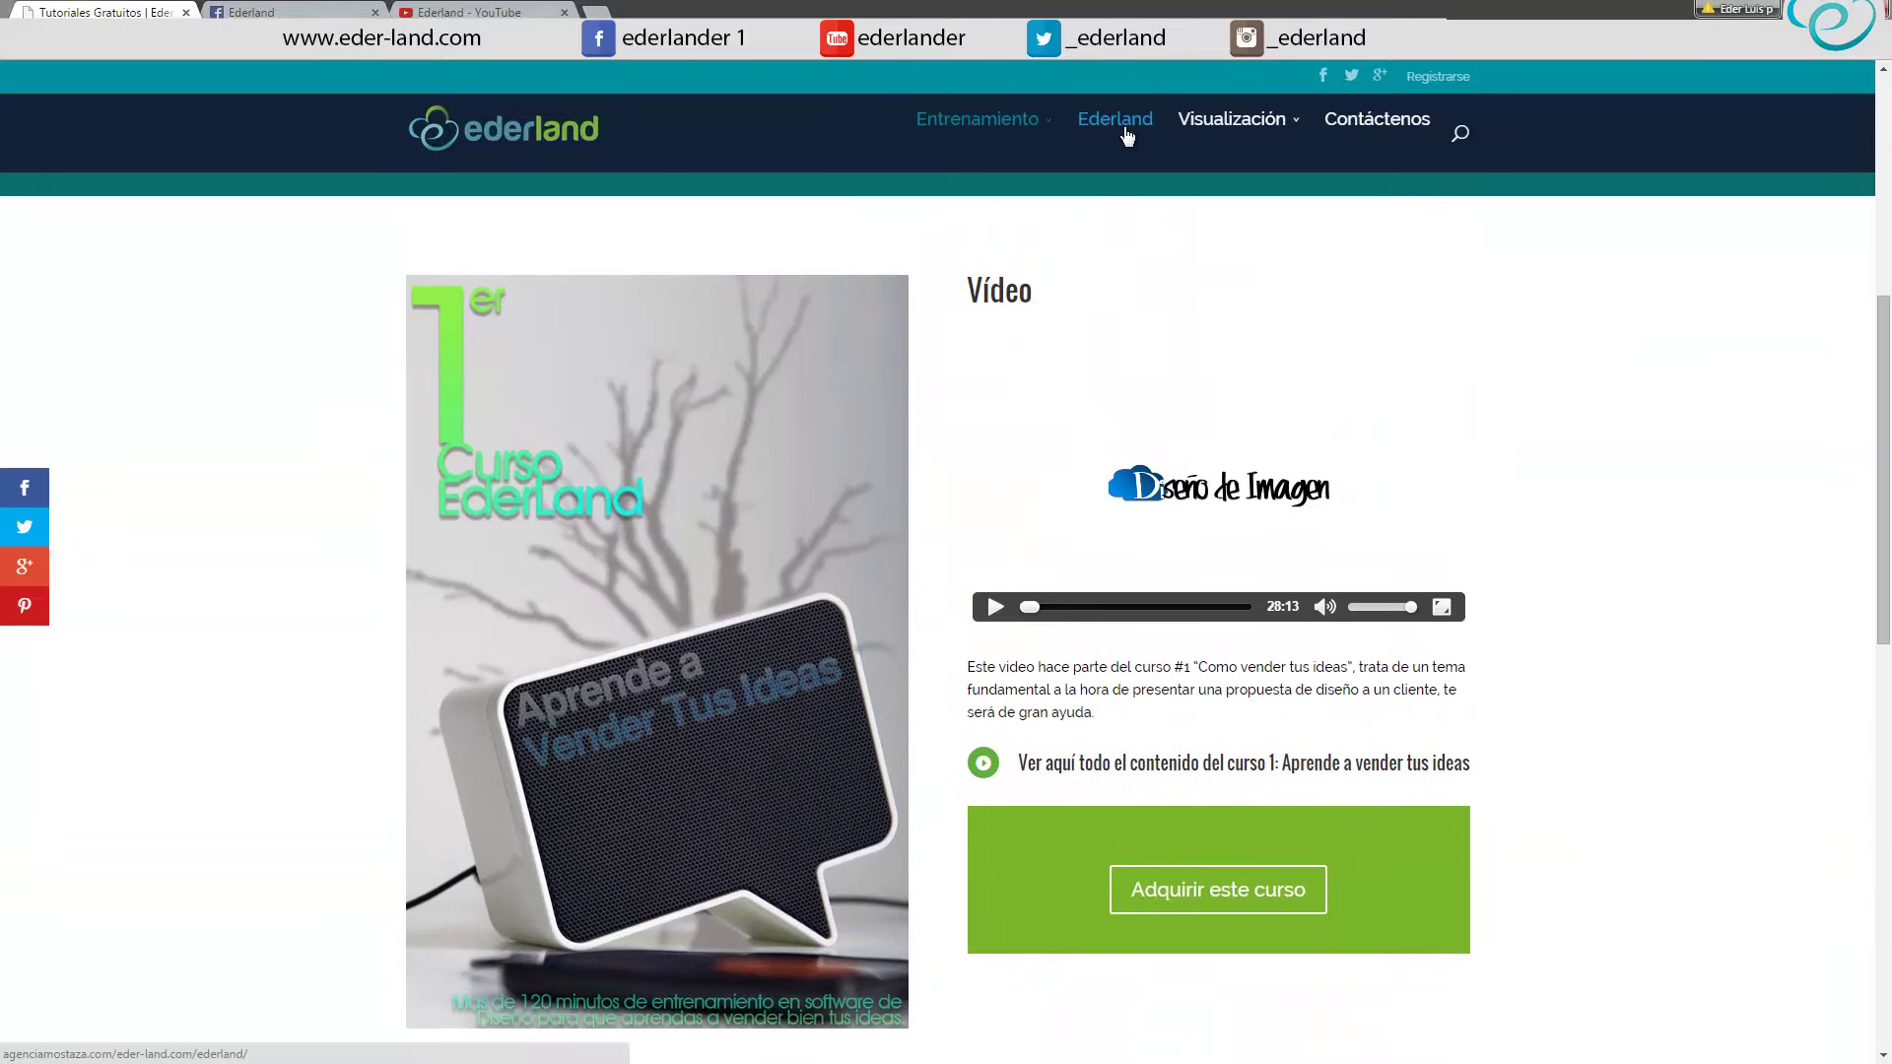
Browse the Ederland page describing what Ederland is.
{"action": "left_click", "coordinate": [1124, 123]}
{"action": "scroll", "coordinate": [841, 517], "scroll_direction": "down", "scroll_amount": 2}
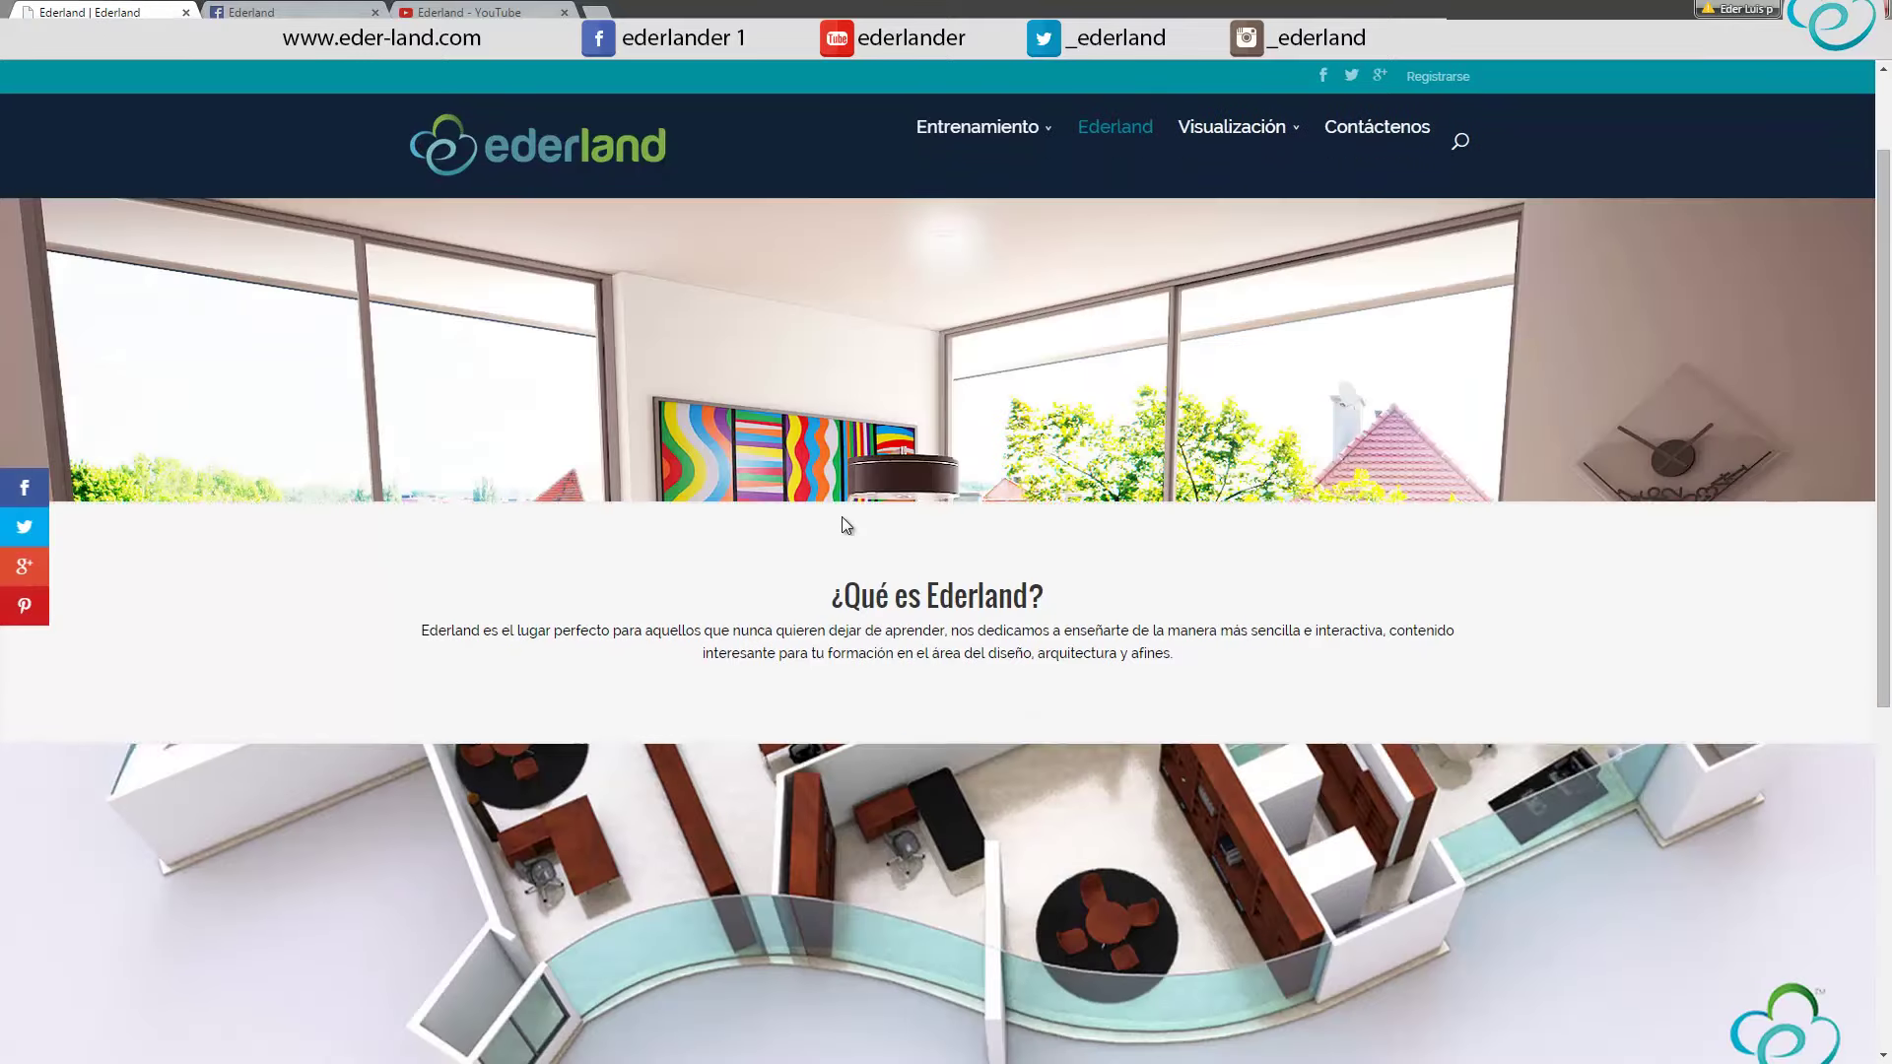
{"action": "scroll", "coordinate": [839, 536], "scroll_direction": "down", "scroll_amount": 2}
{"action": "scroll", "coordinate": [1035, 315], "scroll_direction": "up", "scroll_amount": 5}
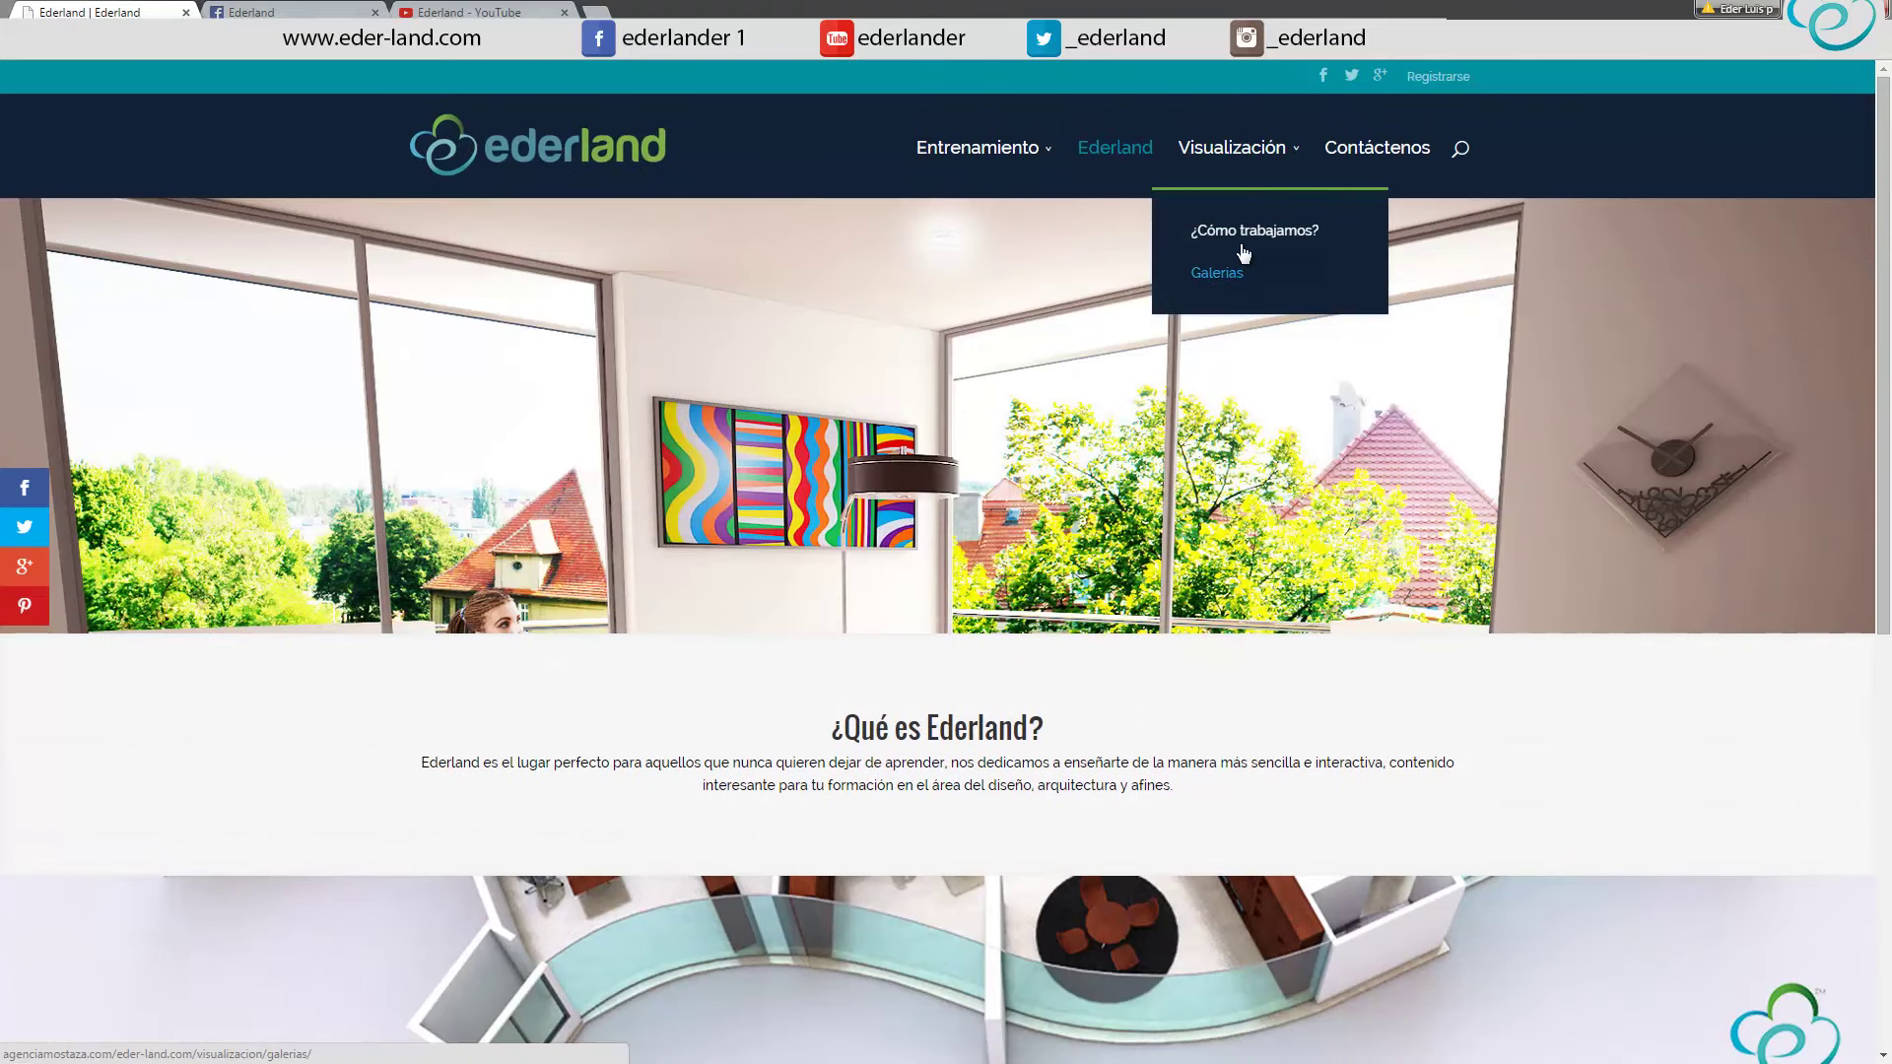
Browse the Visualización galleries and the ¿Cómo trabajamos? page, then go to the contact page.
{"action": "left_click", "coordinate": [1237, 275]}
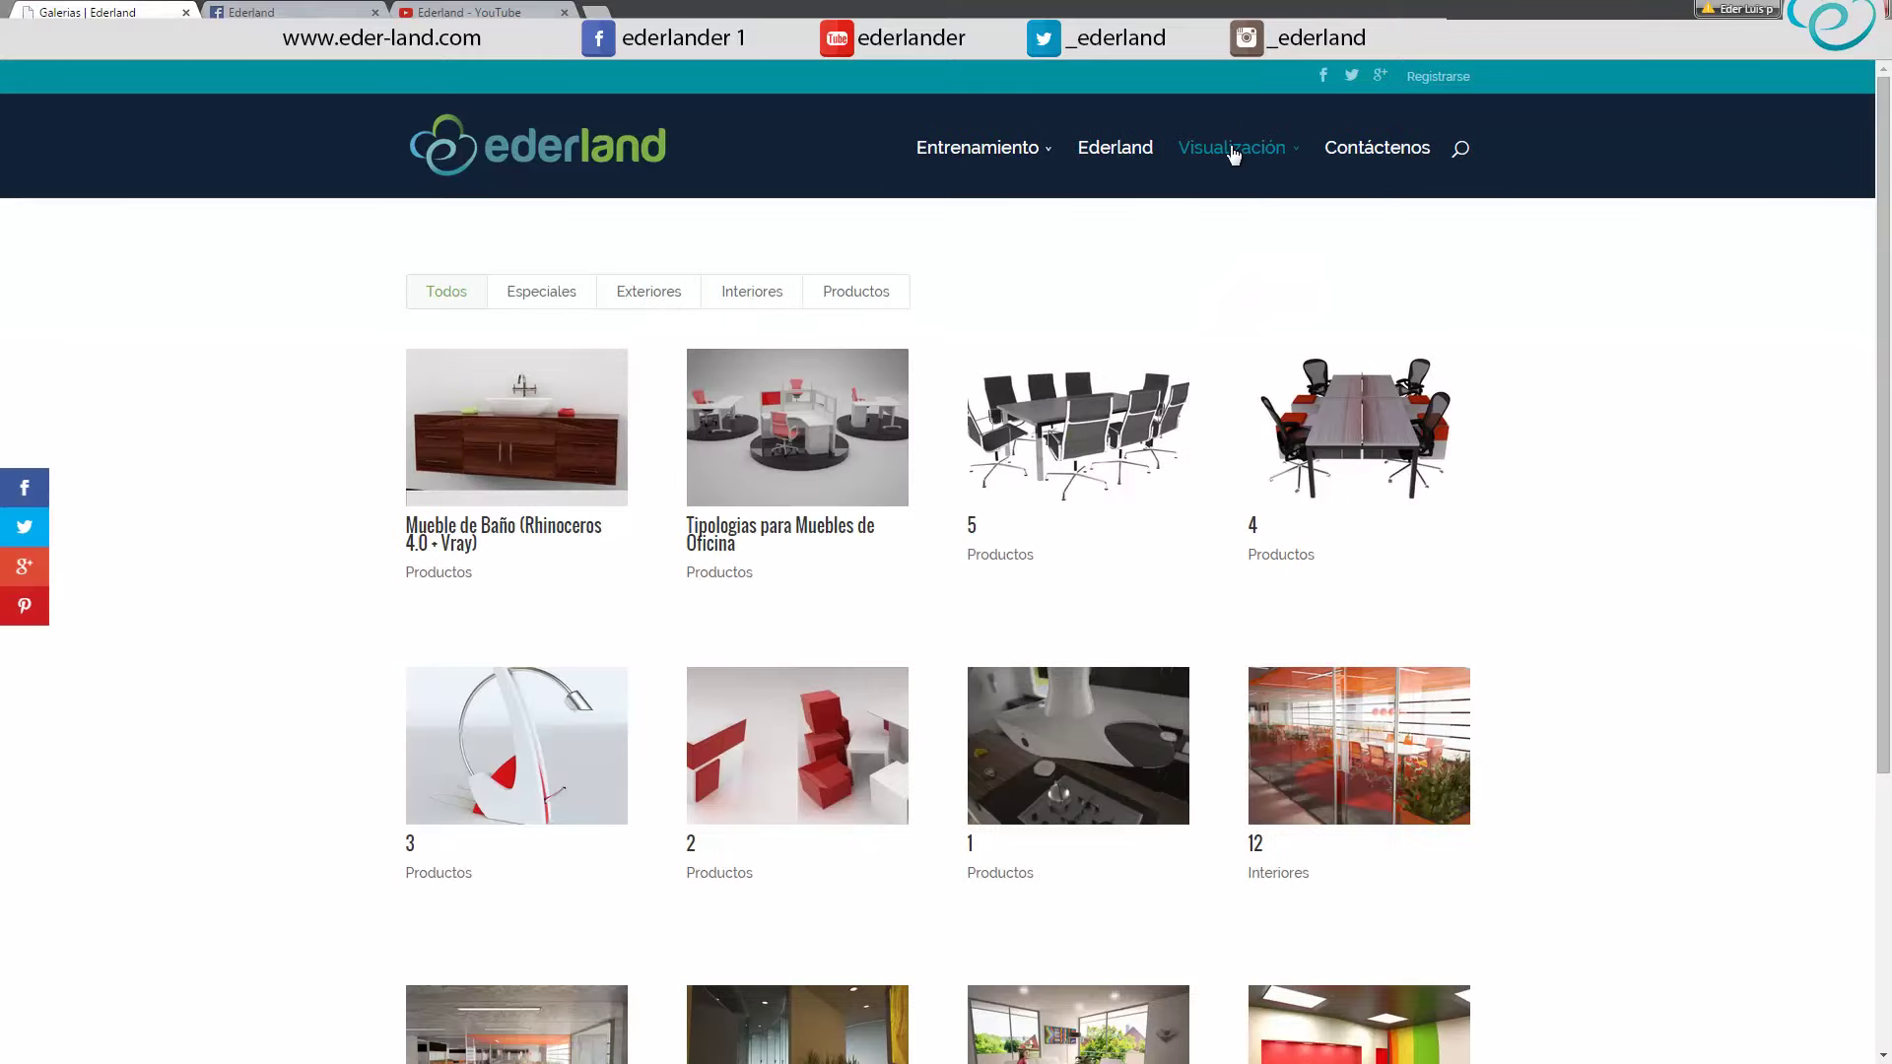
{"action": "mouse_move", "coordinate": [1232, 148]}
{"action": "left_click", "coordinate": [1247, 230]}
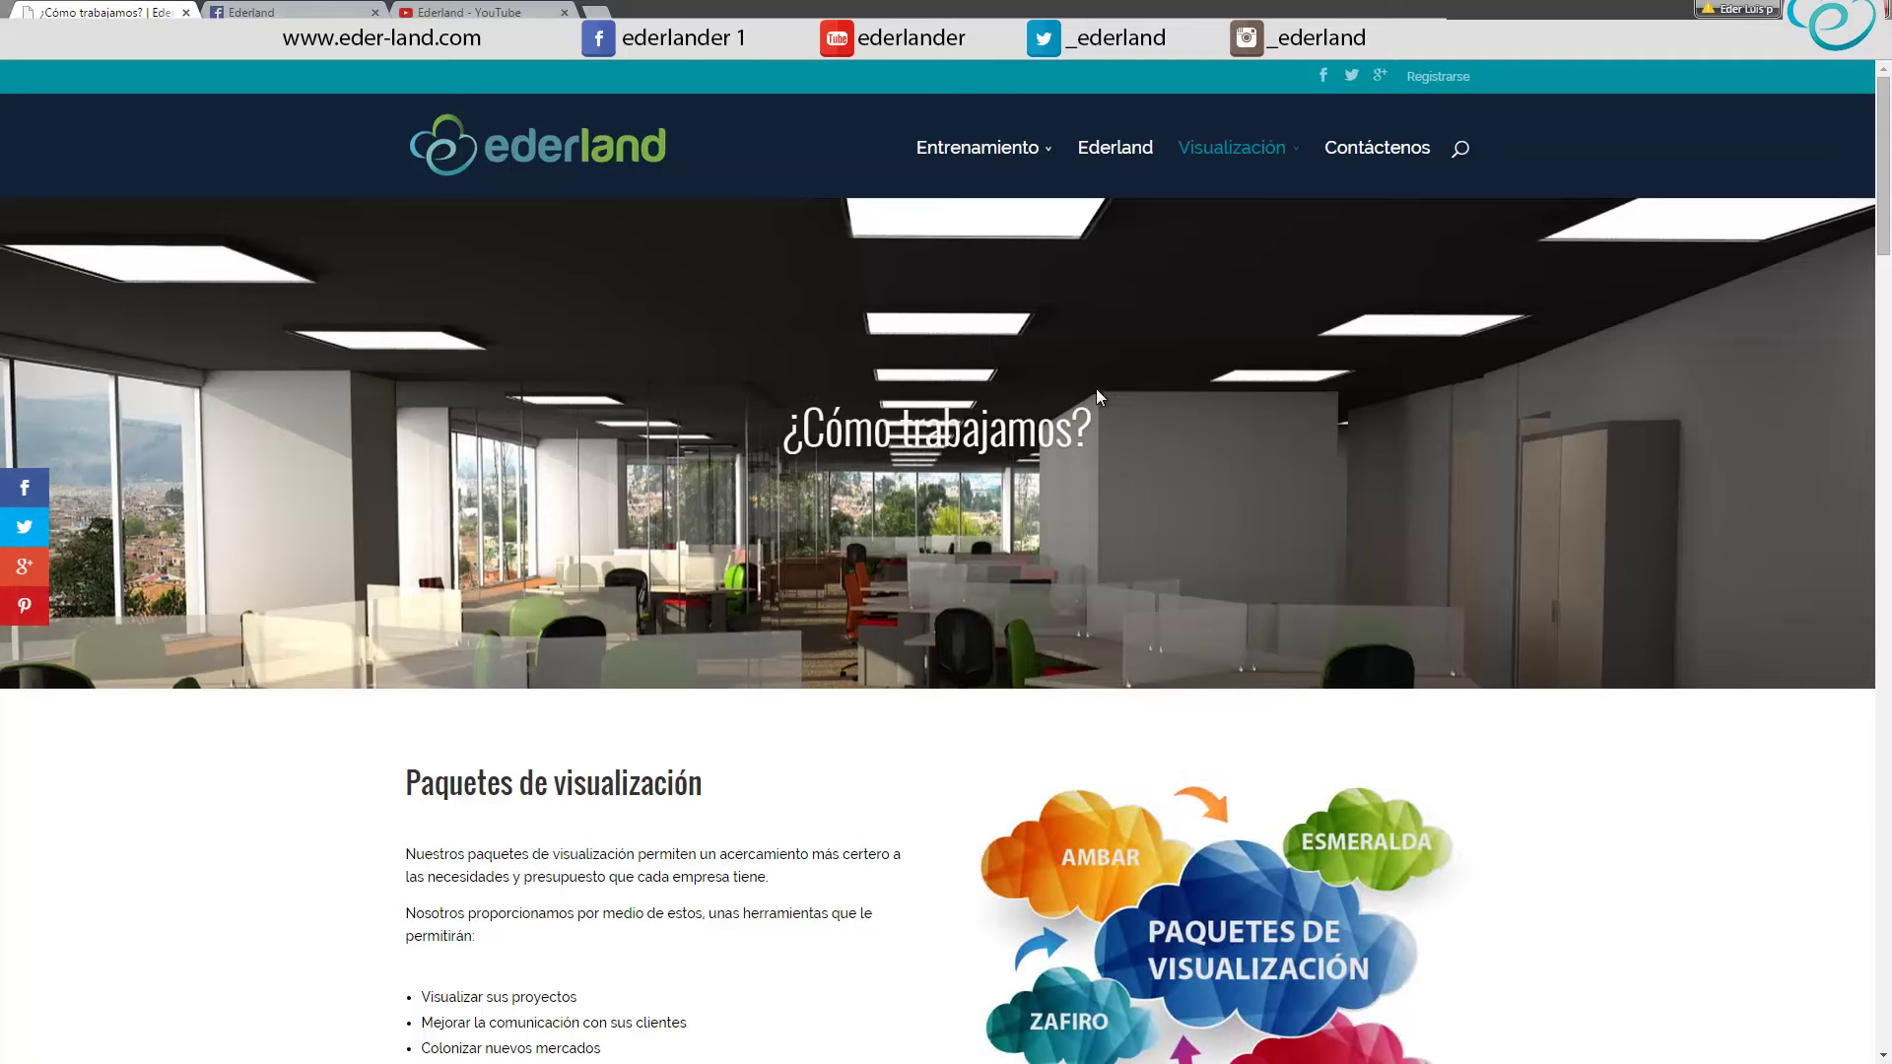
{"action": "scroll", "coordinate": [1084, 404], "scroll_direction": "down", "scroll_amount": 3}
{"action": "scroll", "coordinate": [1066, 434], "scroll_direction": "down", "scroll_amount": 3}
{"action": "scroll", "coordinate": [1062, 444], "scroll_direction": "down", "scroll_amount": 4}
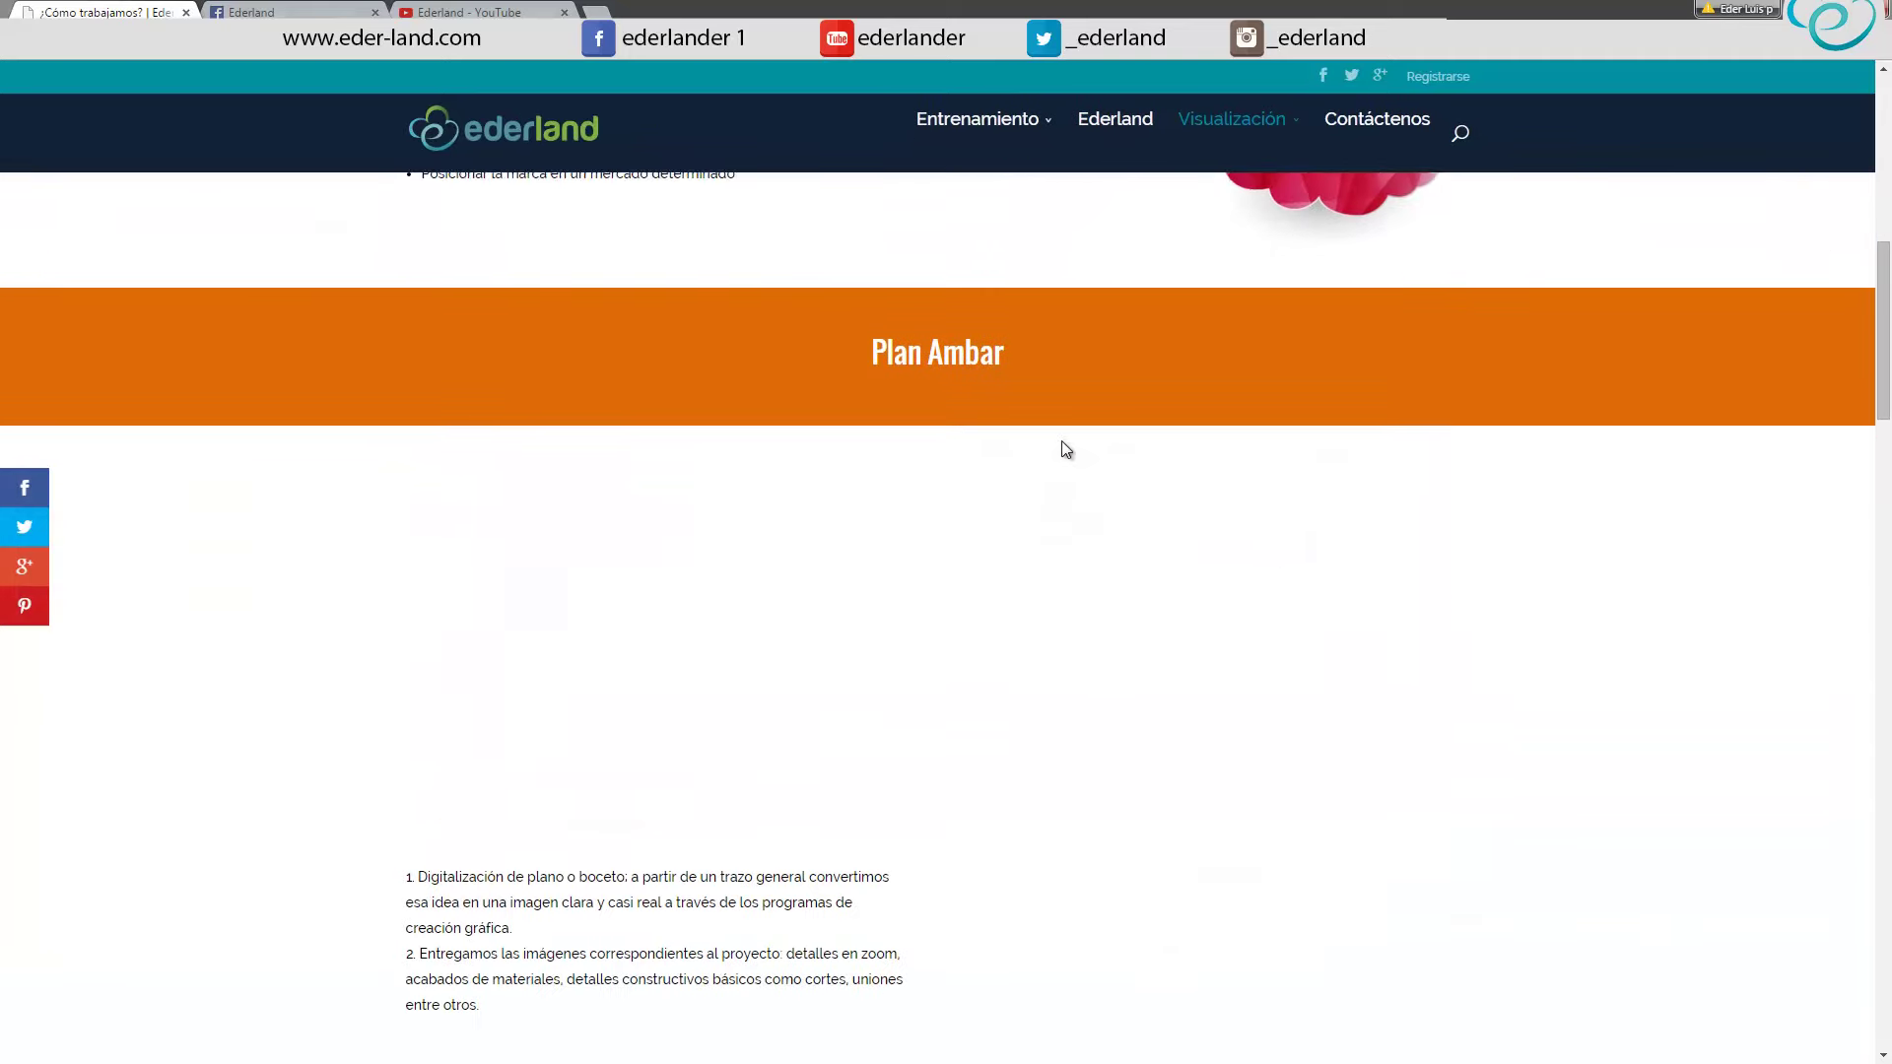
{"action": "scroll", "coordinate": [1052, 440], "scroll_direction": "down", "scroll_amount": 1}
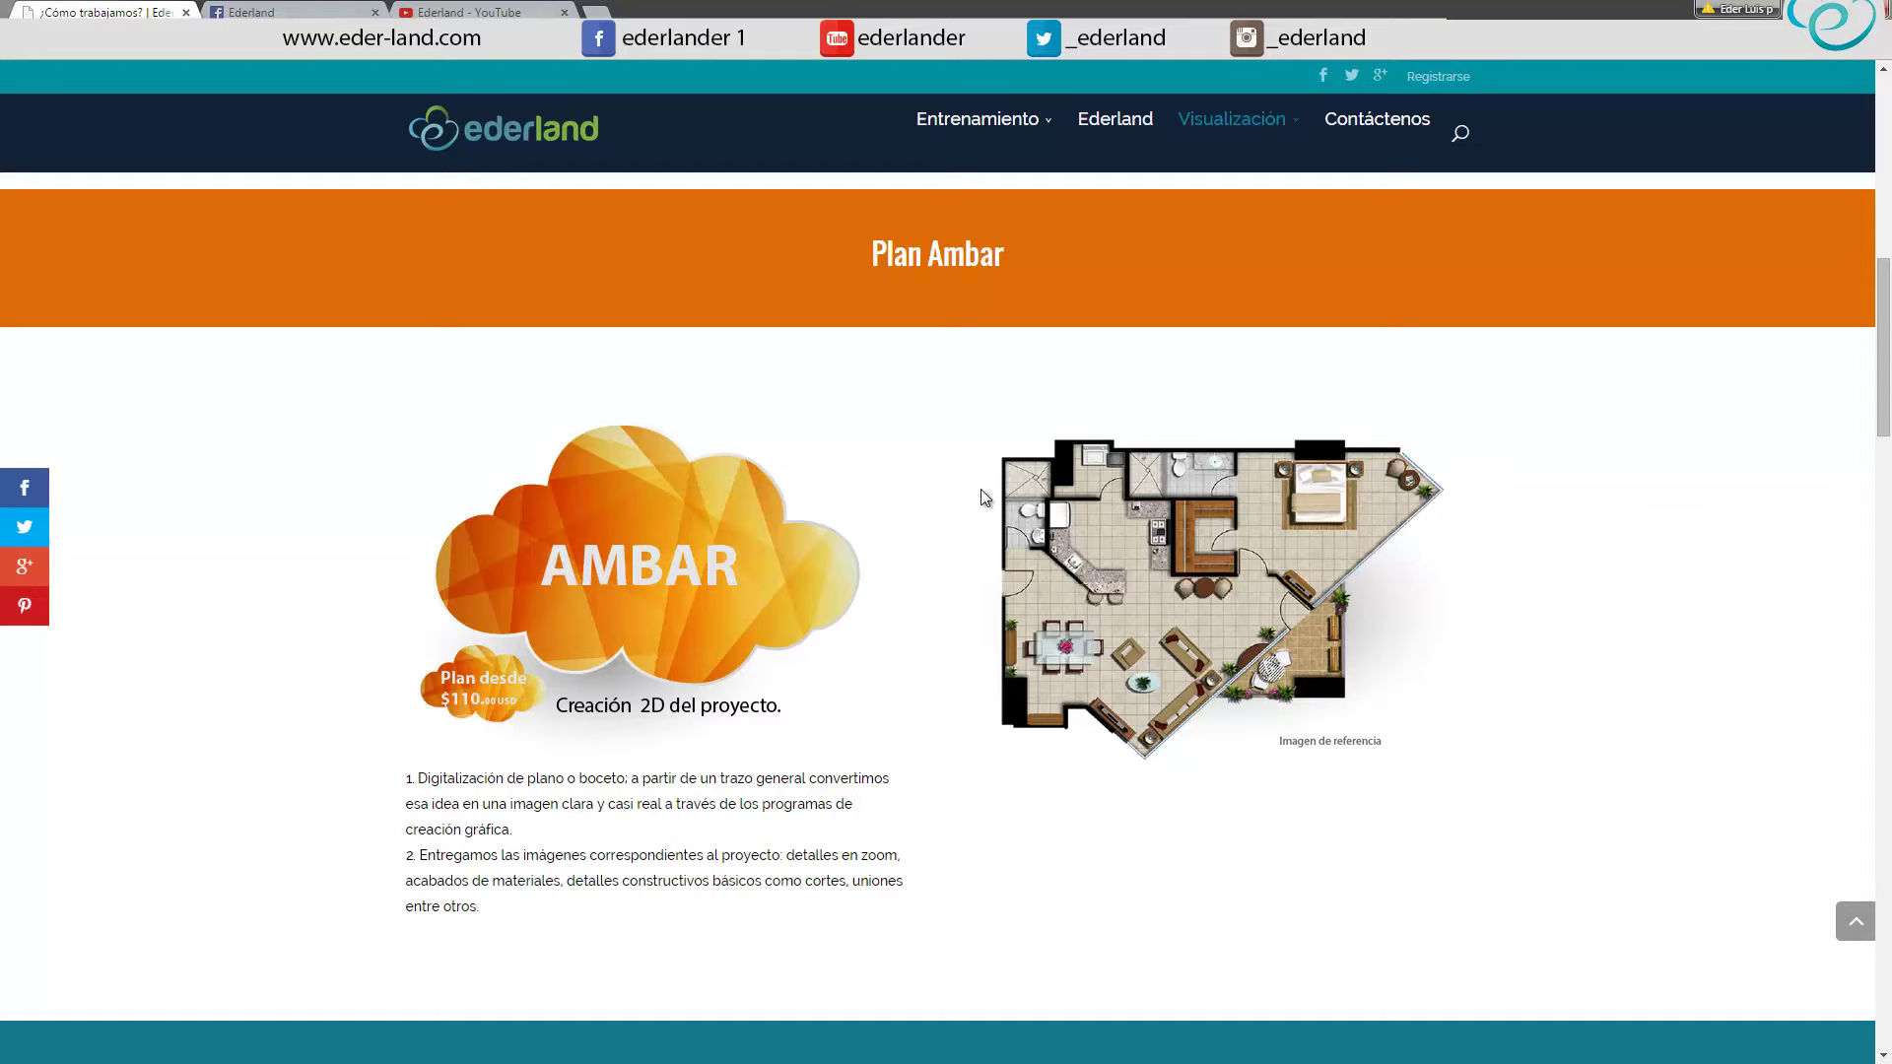
{"action": "scroll", "coordinate": [986, 495], "scroll_direction": "down", "scroll_amount": 4}
{"action": "left_click", "coordinate": [1372, 126]}
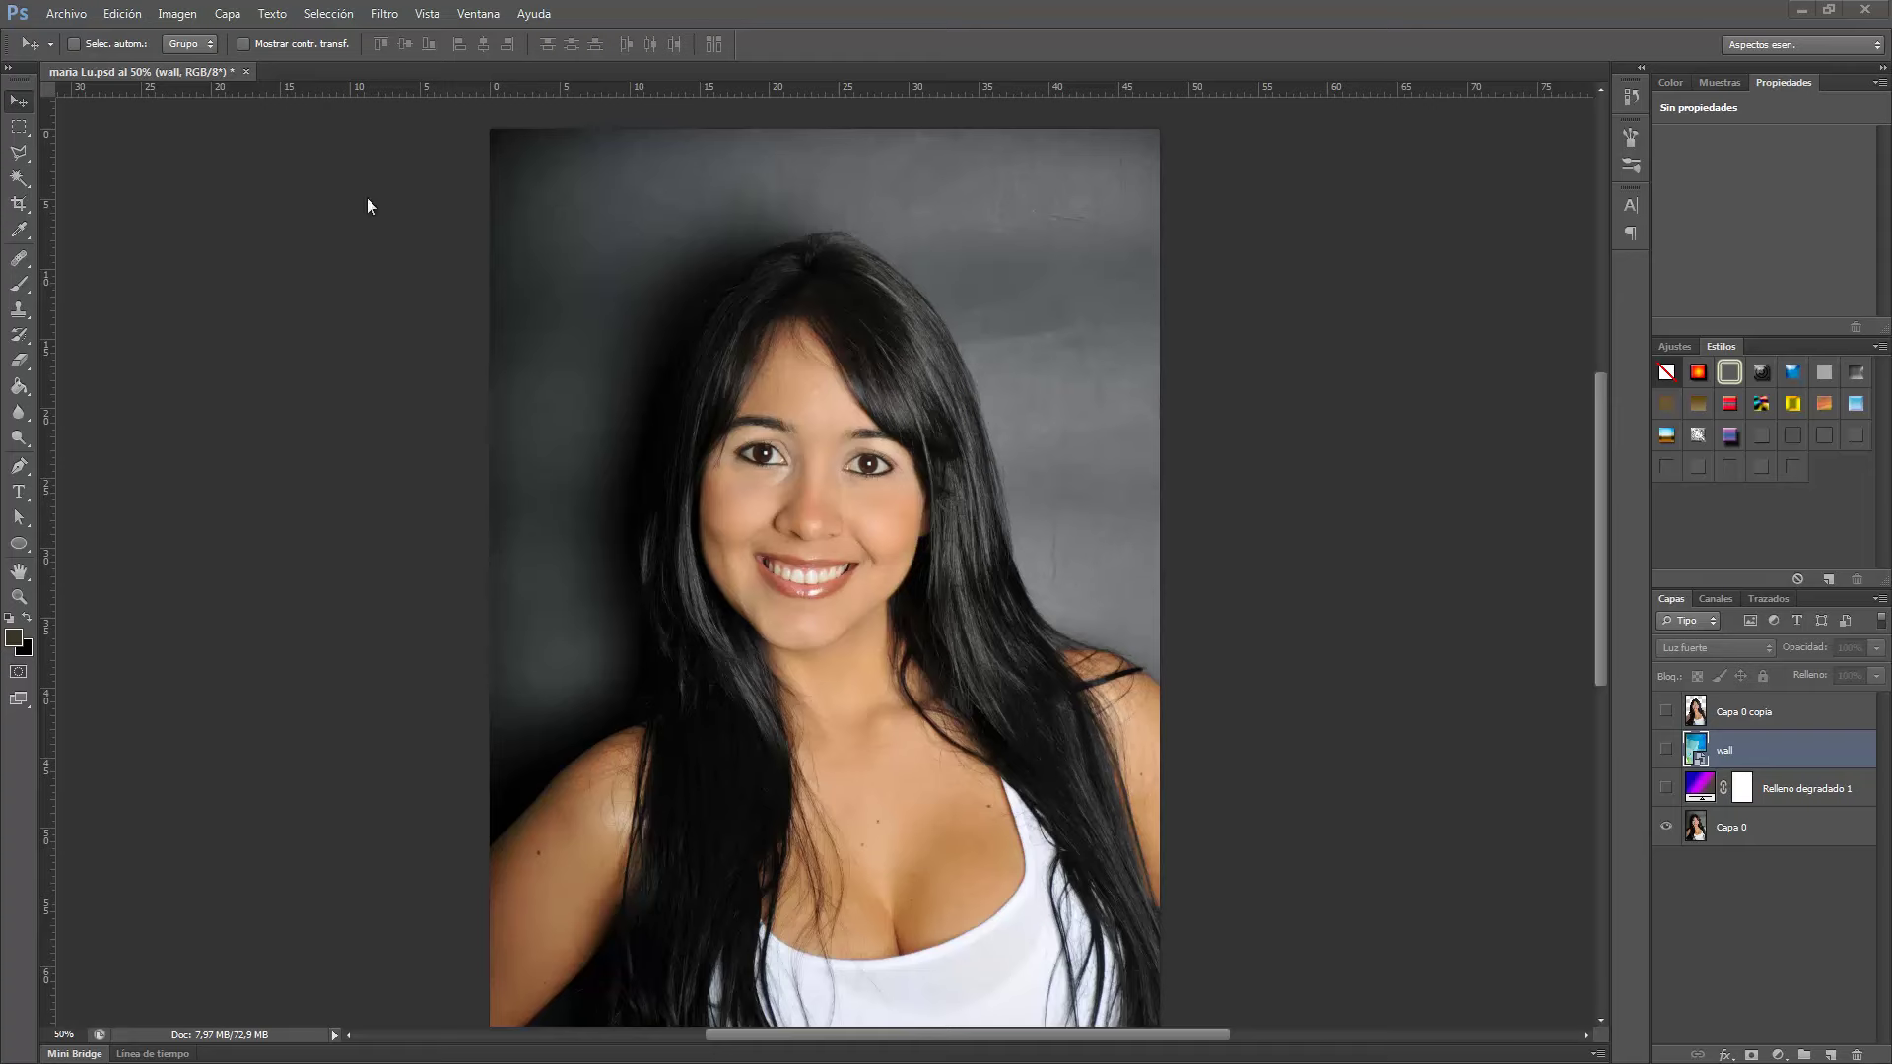
{"action": "key", "text": "ctrl+plus"}
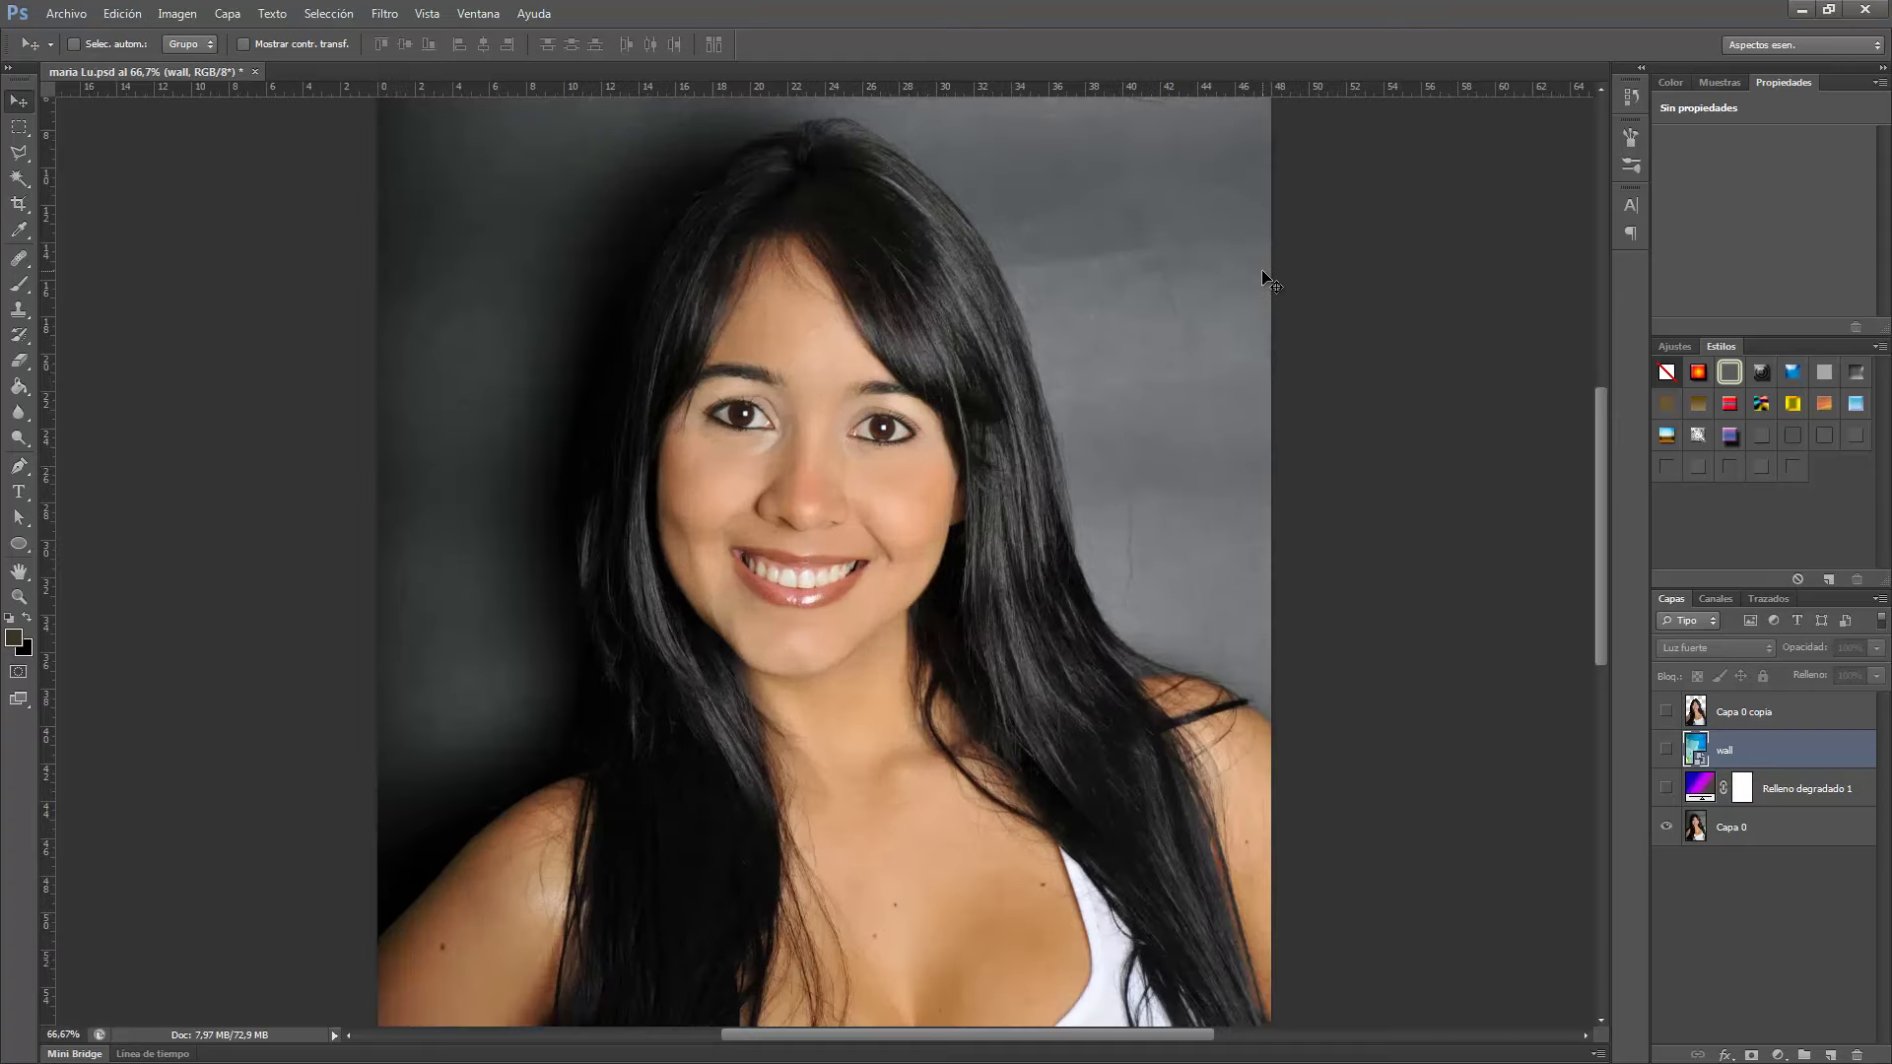
{"action": "key", "text": "ctrl+plus"}
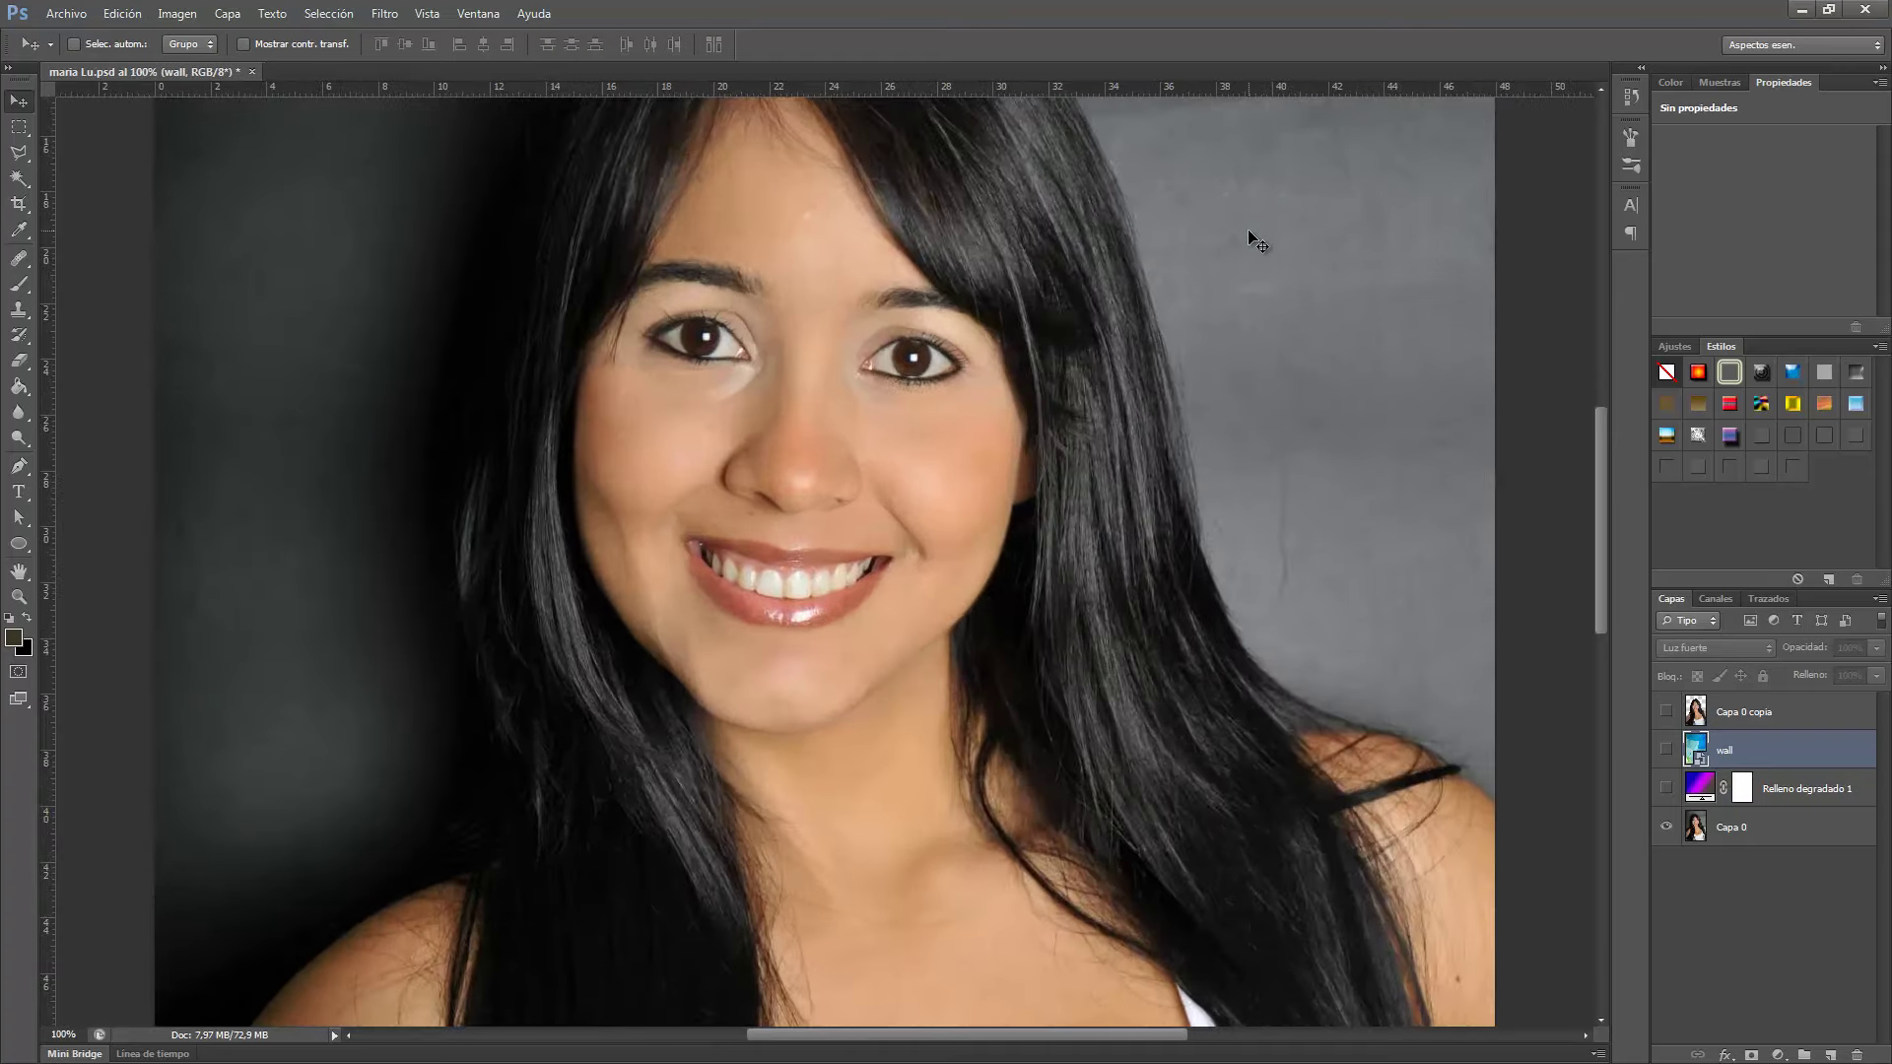
{"action": "left_click", "coordinate": [178, 13]}
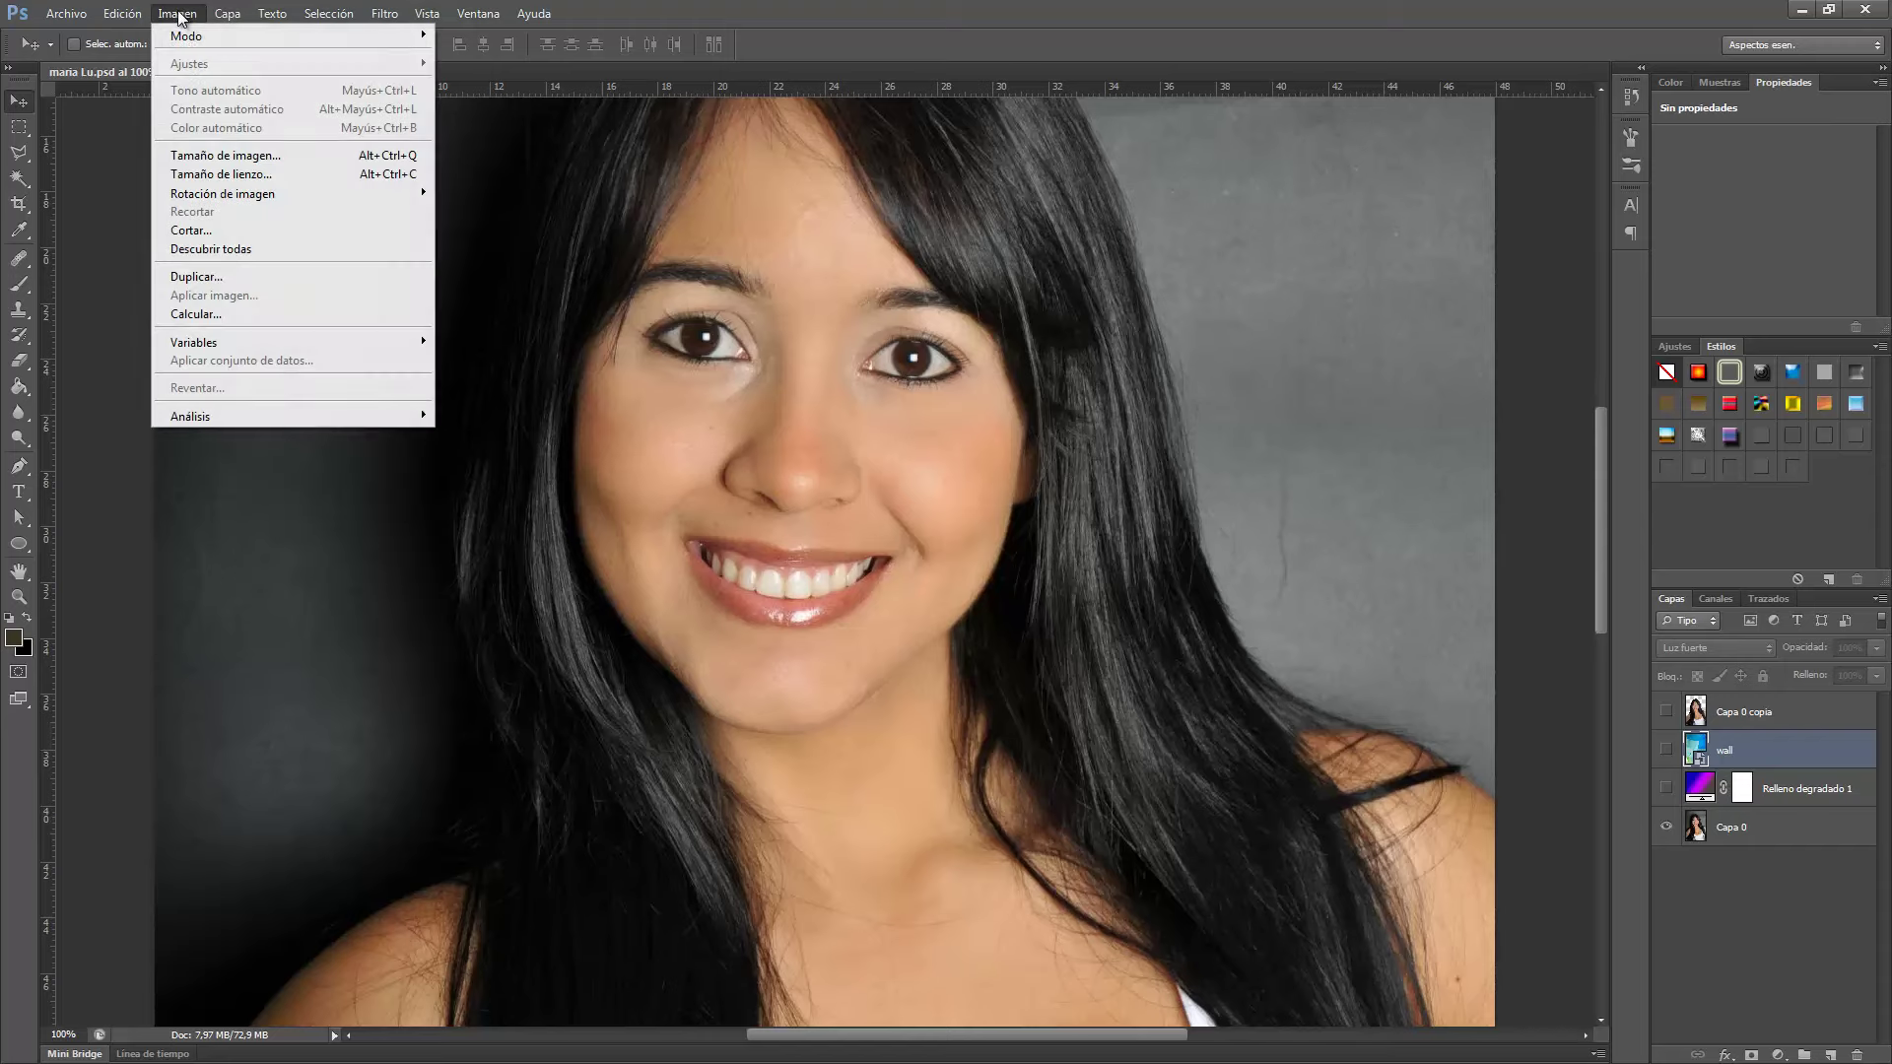
{"action": "left_click", "coordinate": [221, 157]}
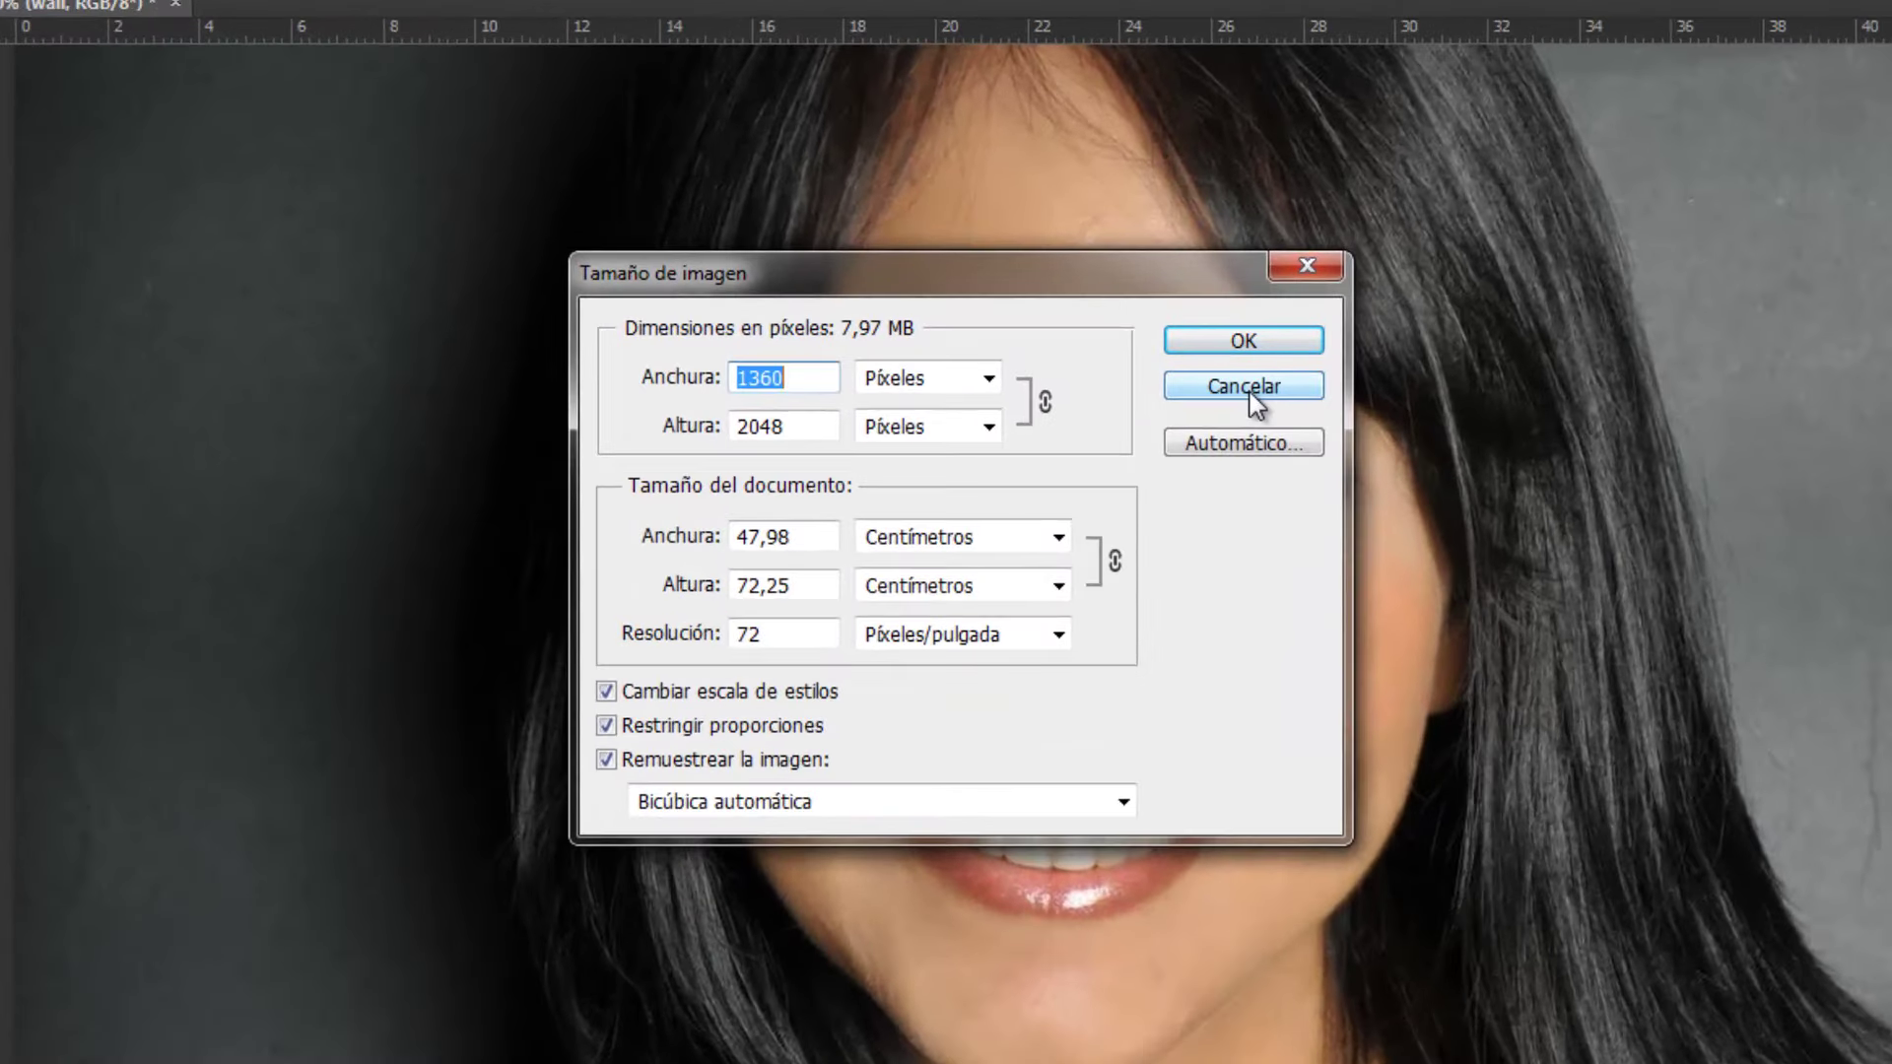
{"action": "left_click", "coordinate": [1249, 393]}
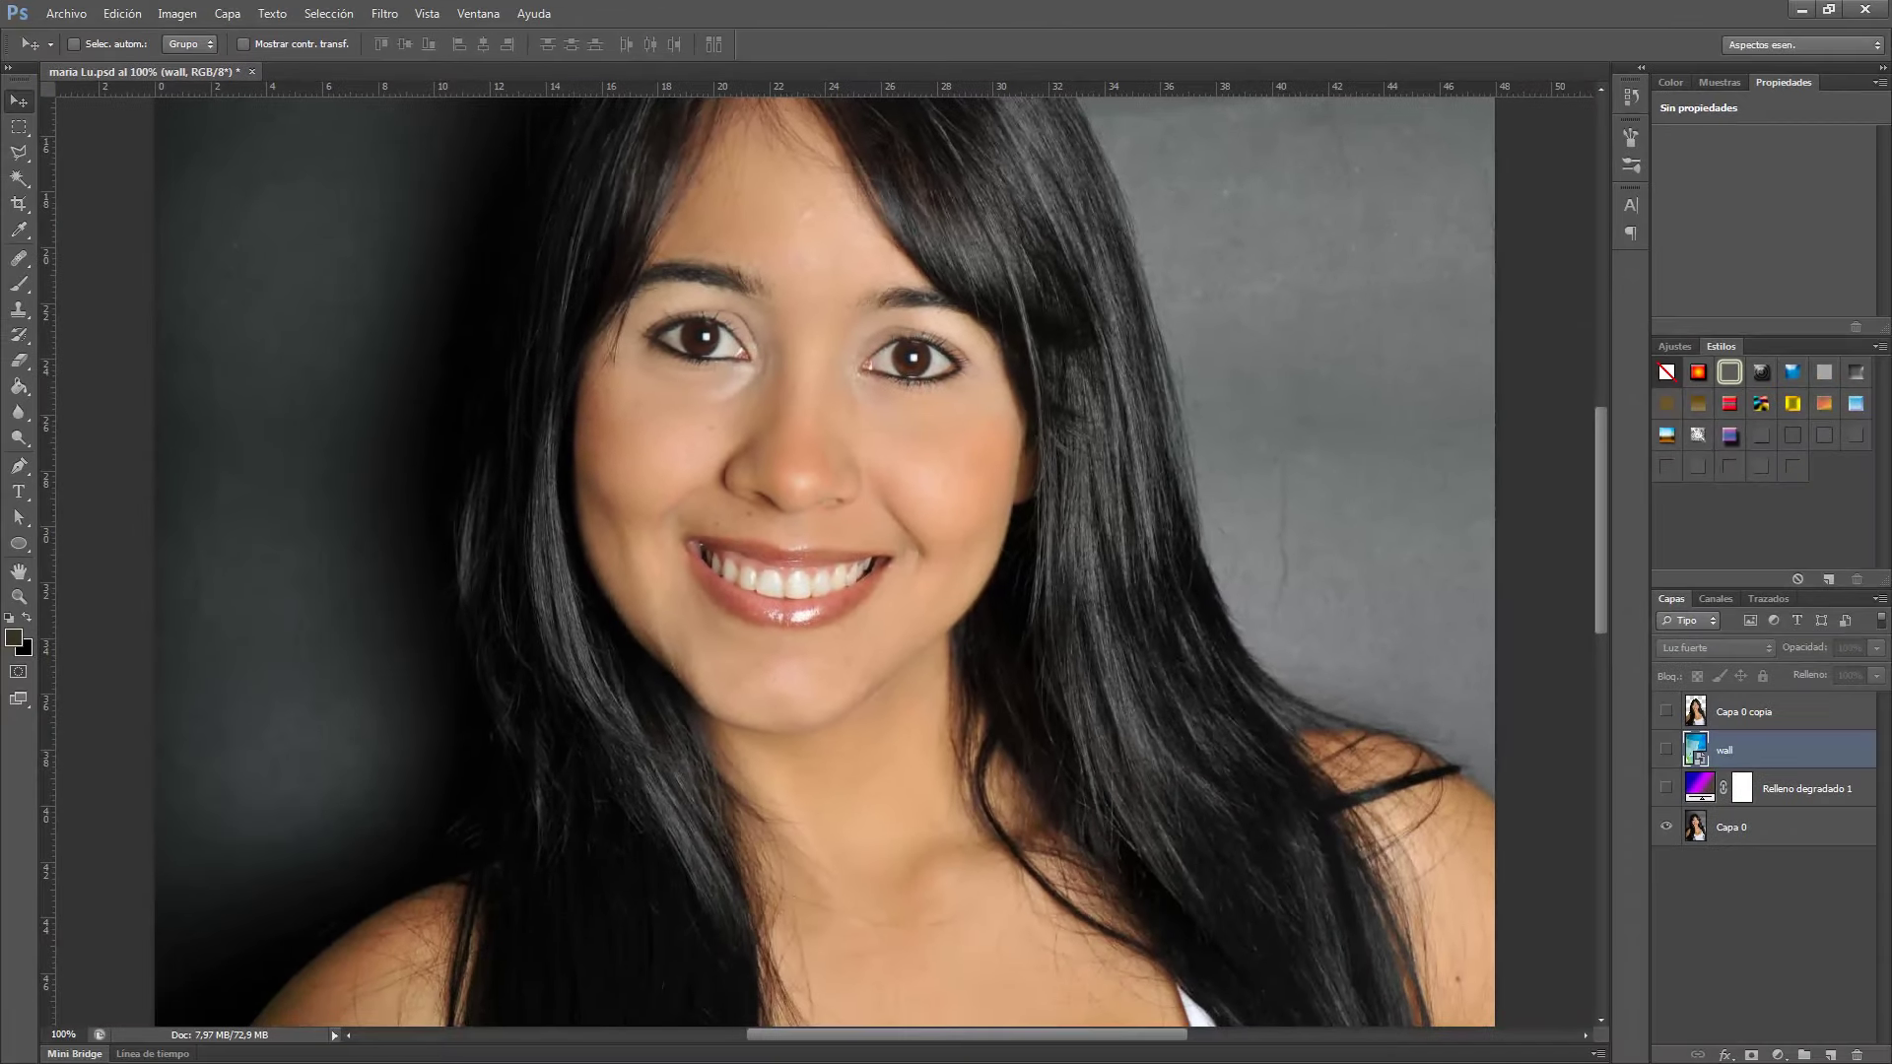
Show the low-poly, wall and gradient fill layers and inspect the face up close.
{"action": "left_click", "coordinate": [1667, 712]}
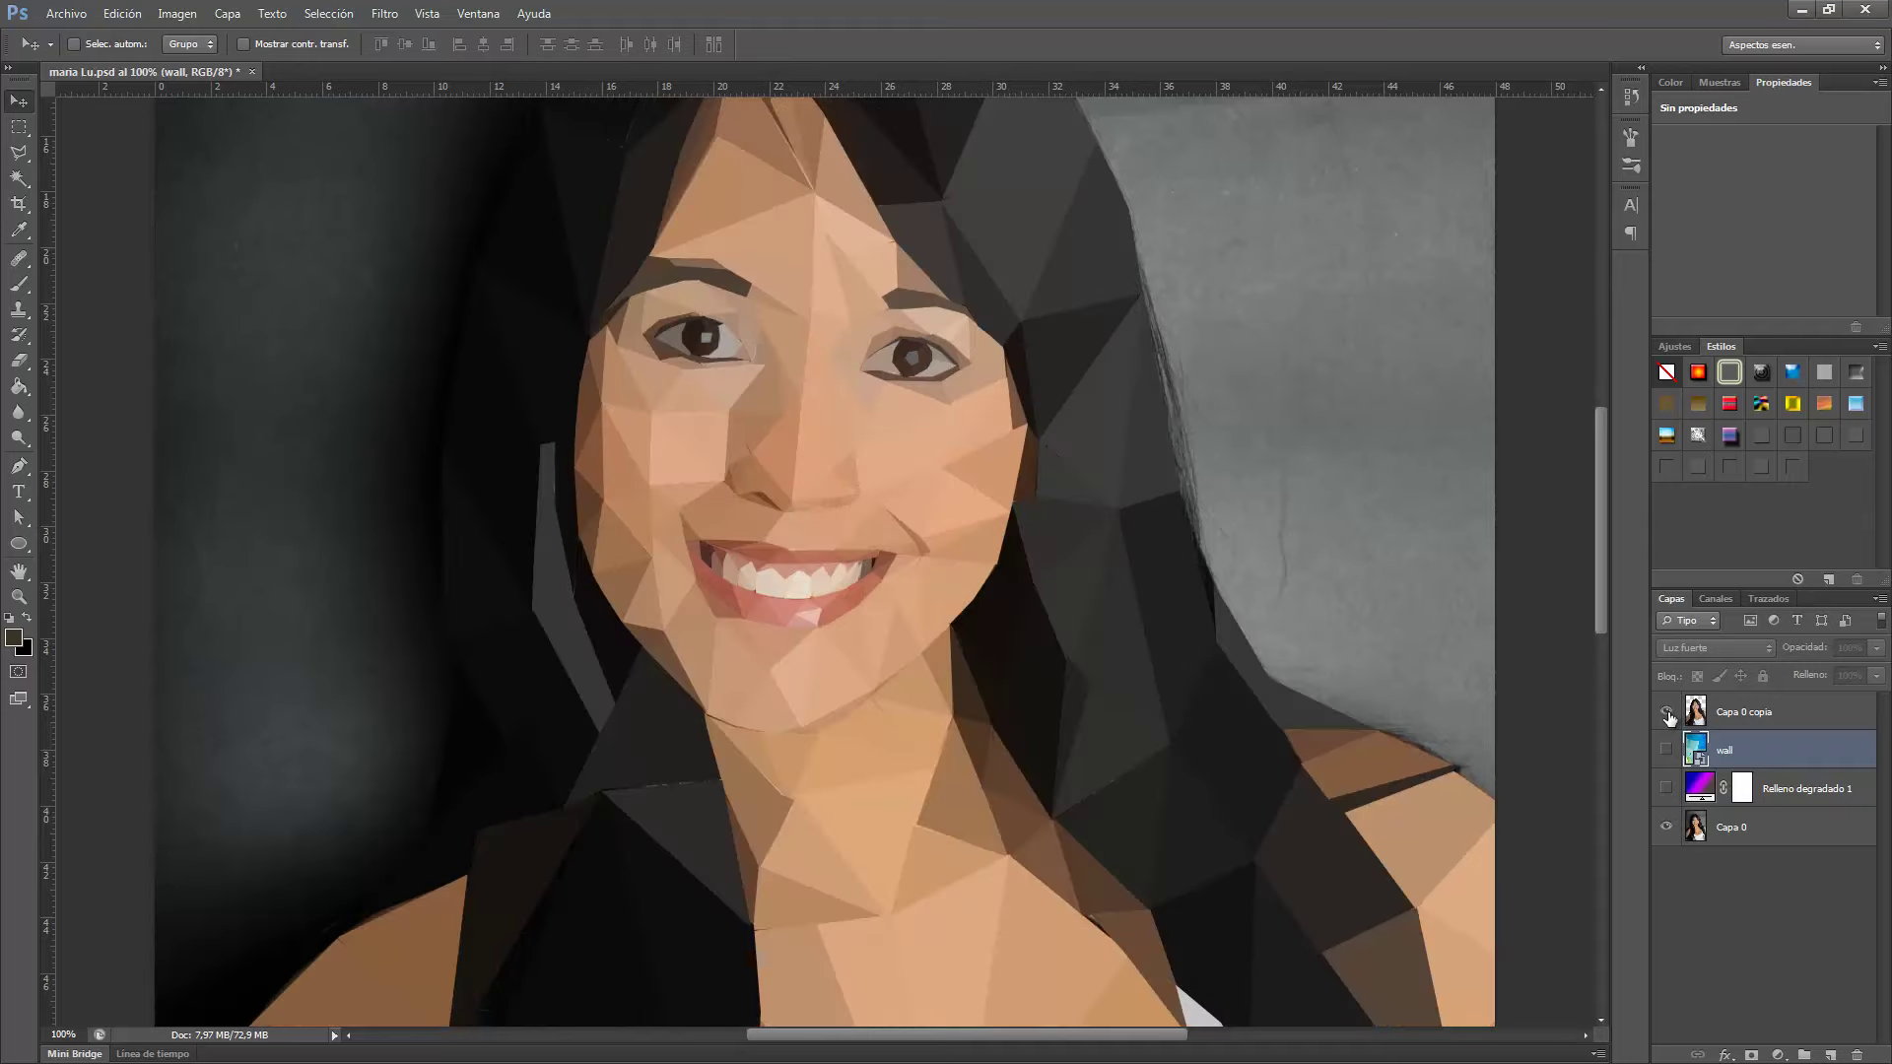
{"action": "left_click", "coordinate": [1666, 749]}
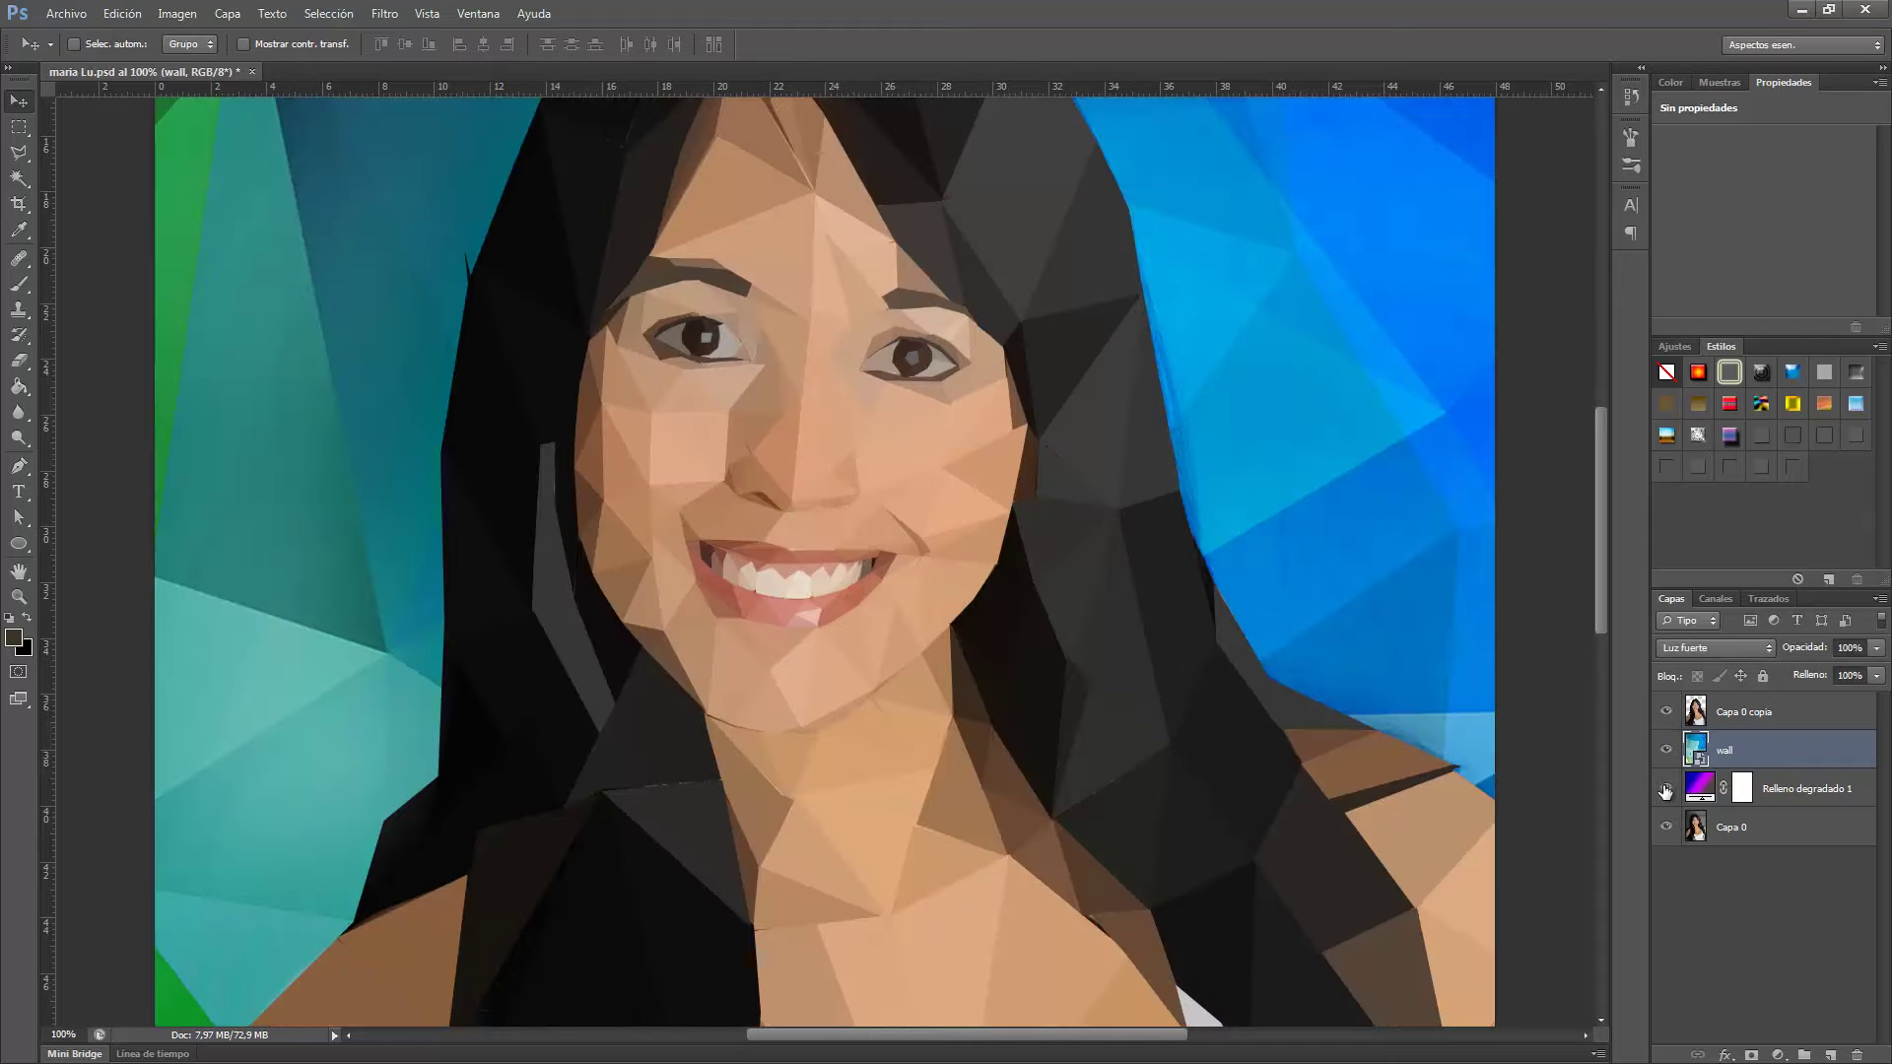
{"action": "left_click", "coordinate": [1666, 789]}
{"action": "key", "text": "ctrl+minus"}
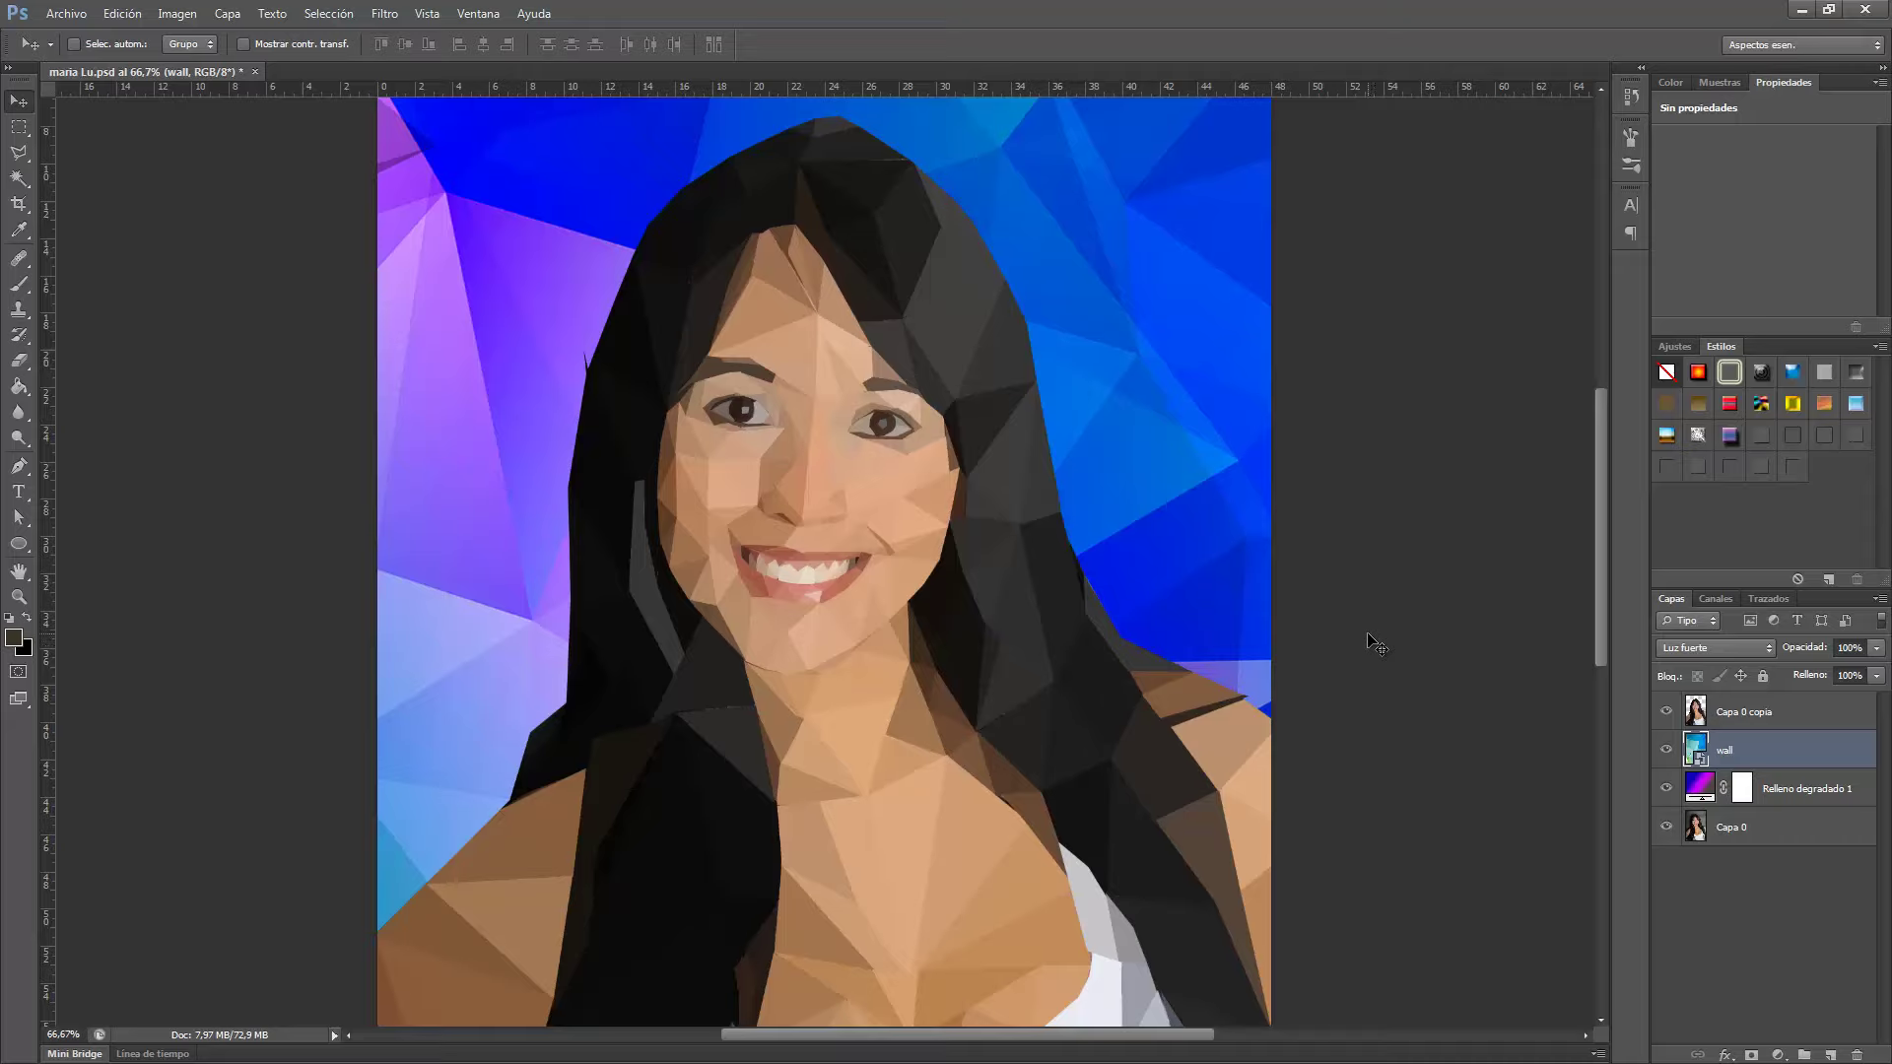
{"action": "key", "text": "ctrl+plus"}
{"action": "key", "text": "ctrl+plus"}
{"action": "key", "text": "ctrl+plus"}
{"action": "left_click_drag", "start_coordinate": [929, 562], "coordinate": [965, 800]}
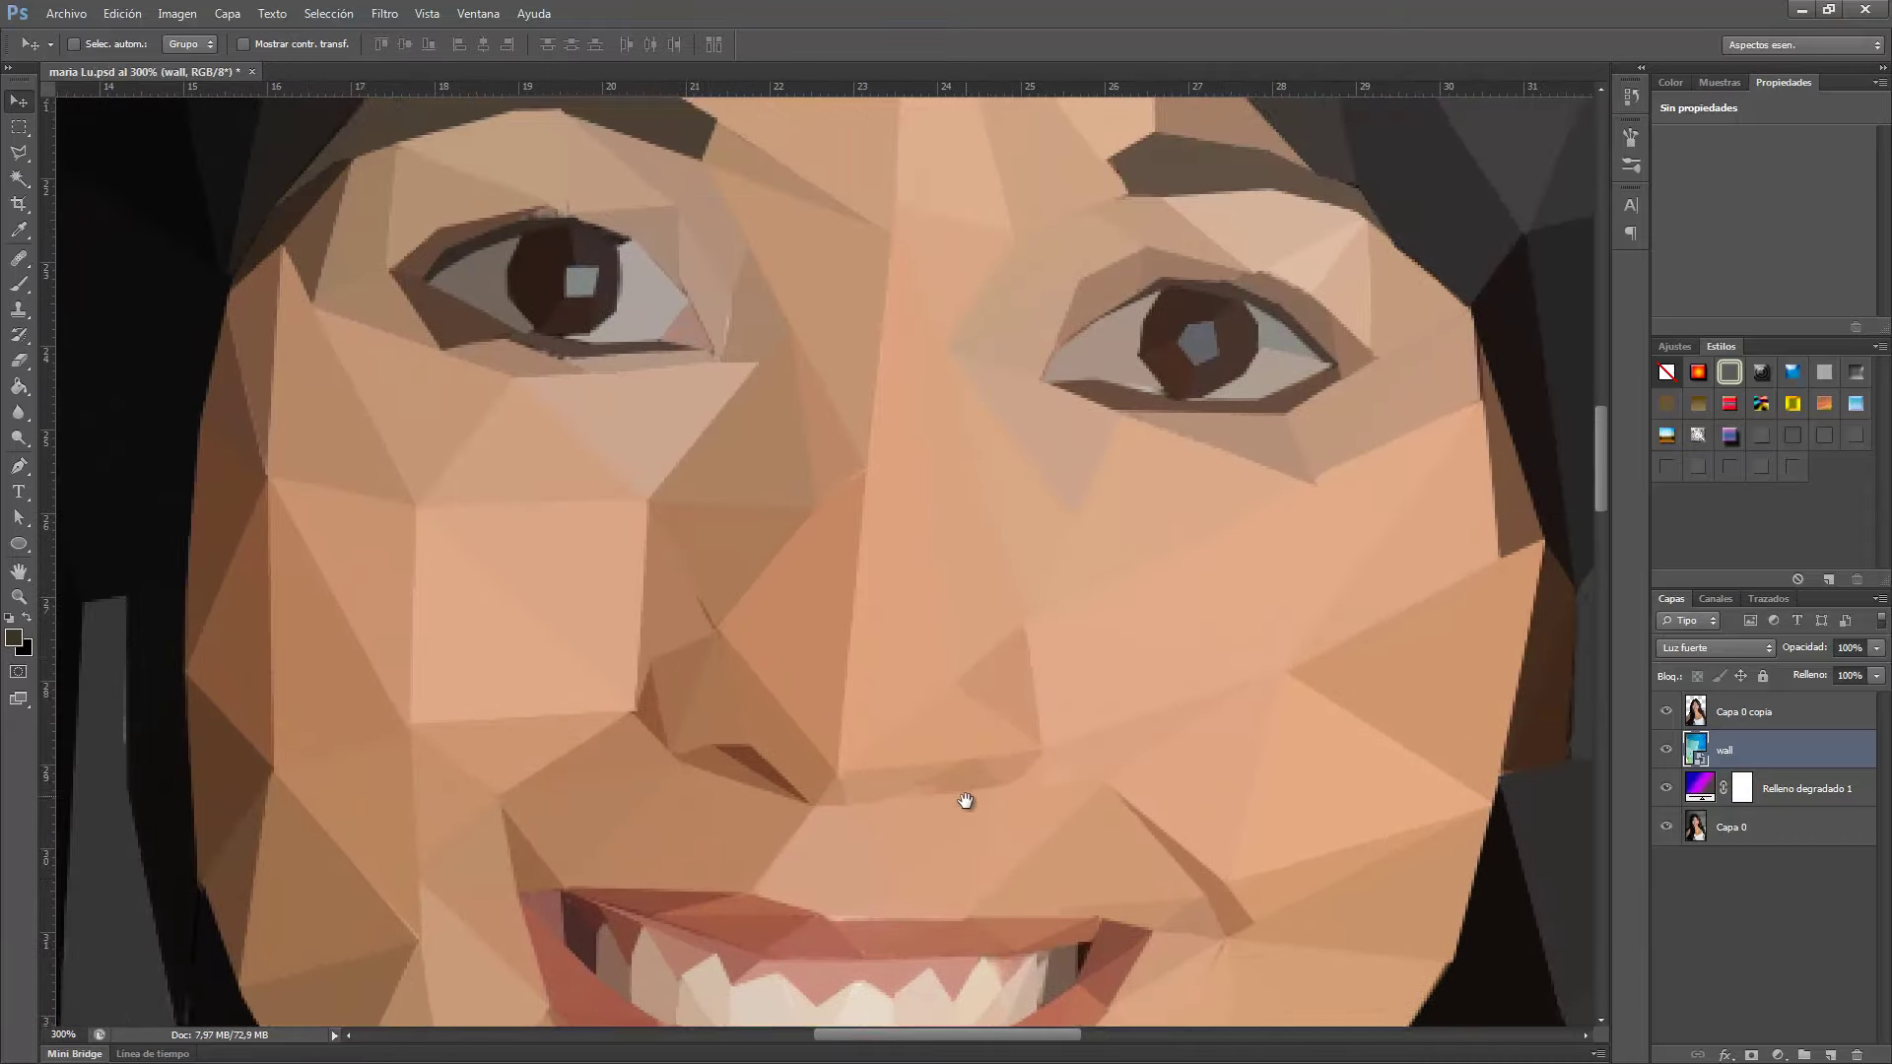
{"action": "mouse_move", "coordinate": [768, 200]}
{"action": "left_mouse_down"}
{"action": "mouse_move", "coordinate": [748, 308]}
{"action": "mouse_move", "coordinate": [887, 561]}
{"action": "left_mouse_up"}
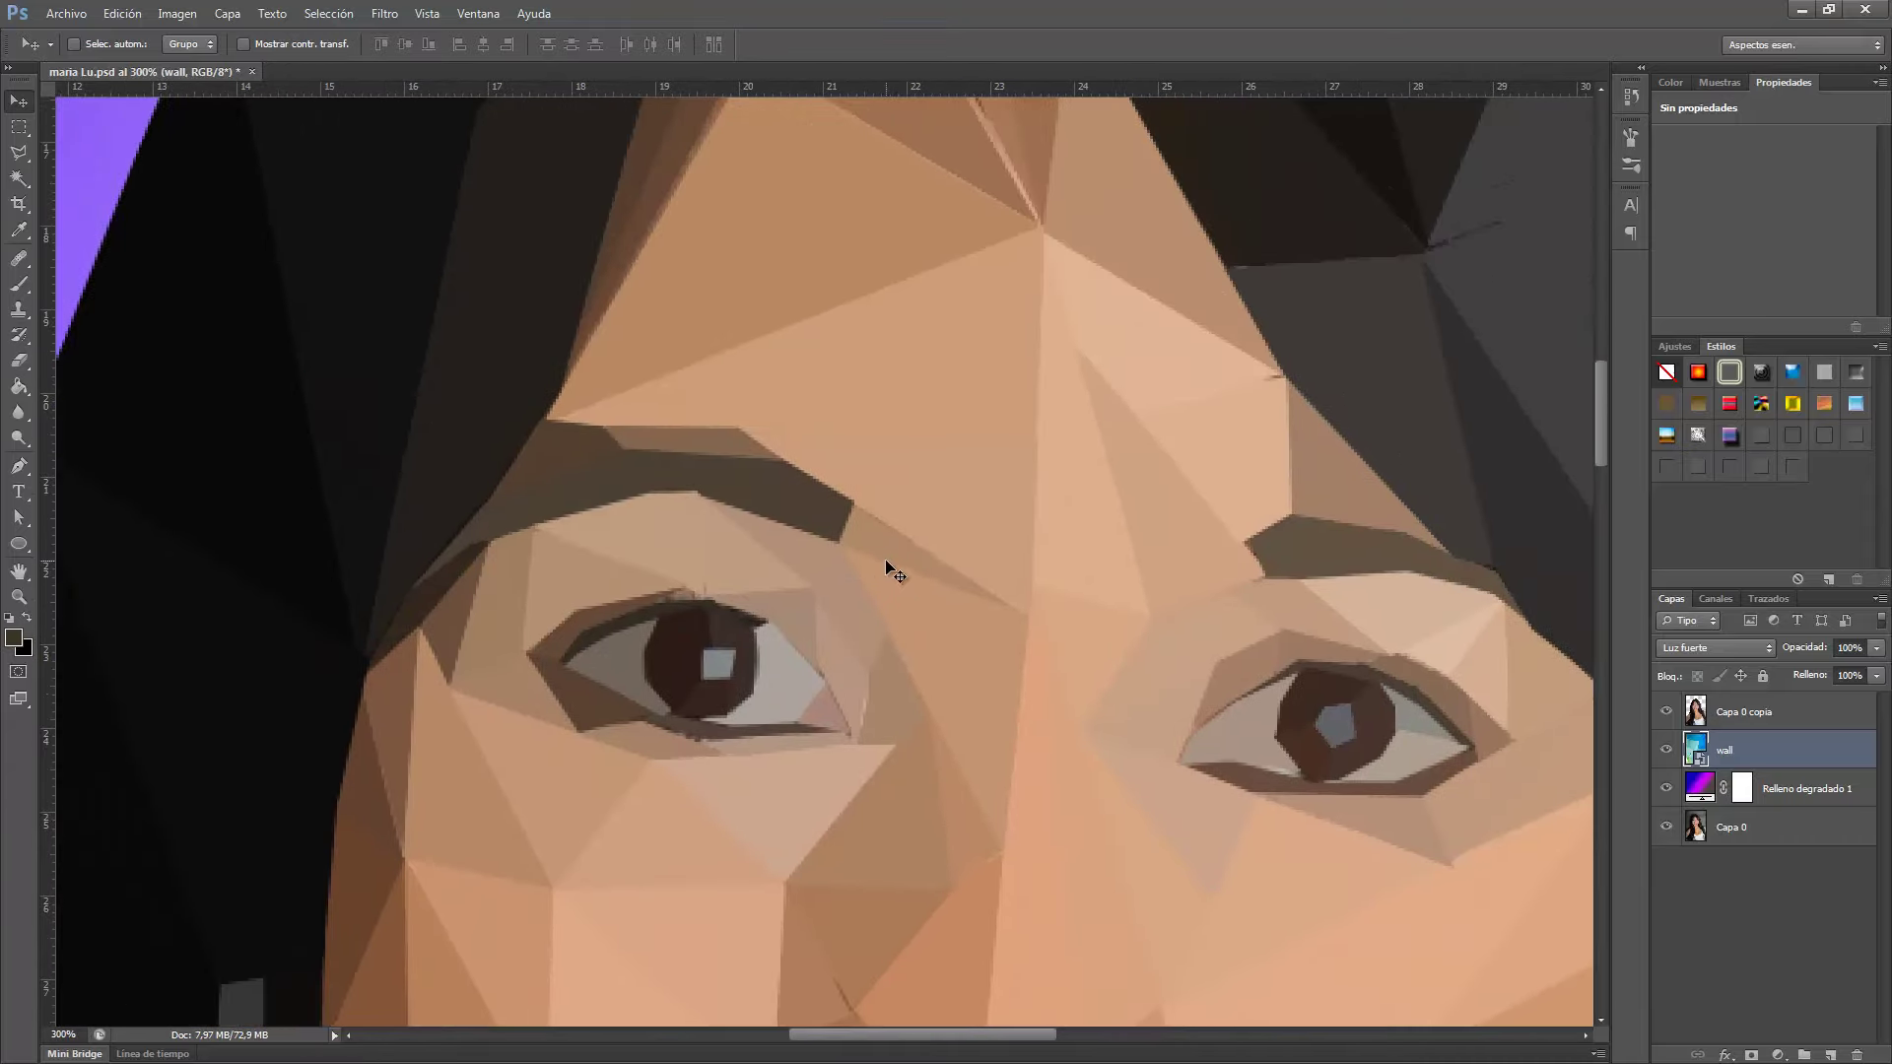
{"action": "key", "text": "ctrl+minus"}
{"action": "key", "text": "ctrl+minus"}
{"action": "left_click_drag", "start_coordinate": [971, 734], "coordinate": [942, 654]}
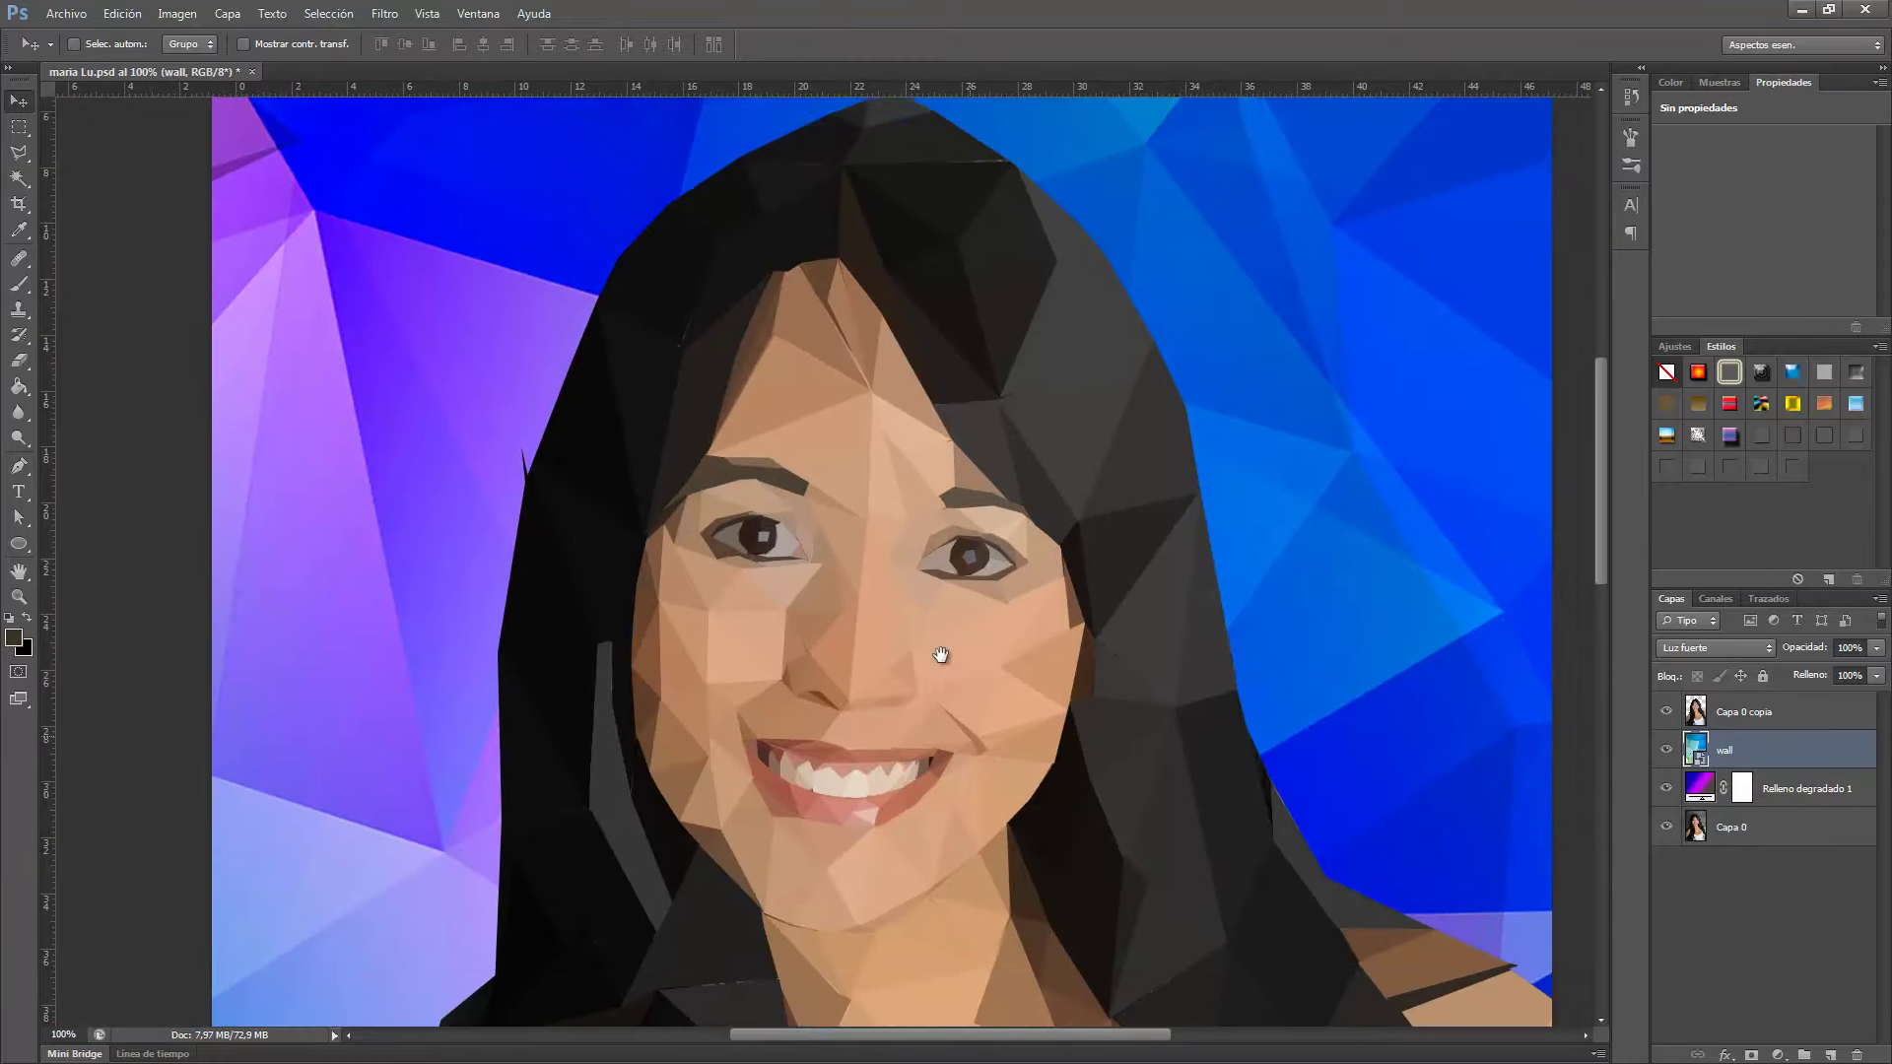
Add a Niveles 1 Levels adjustment above Capa 0 copia with the white point at 197.
{"action": "left_click", "coordinate": [1779, 714]}
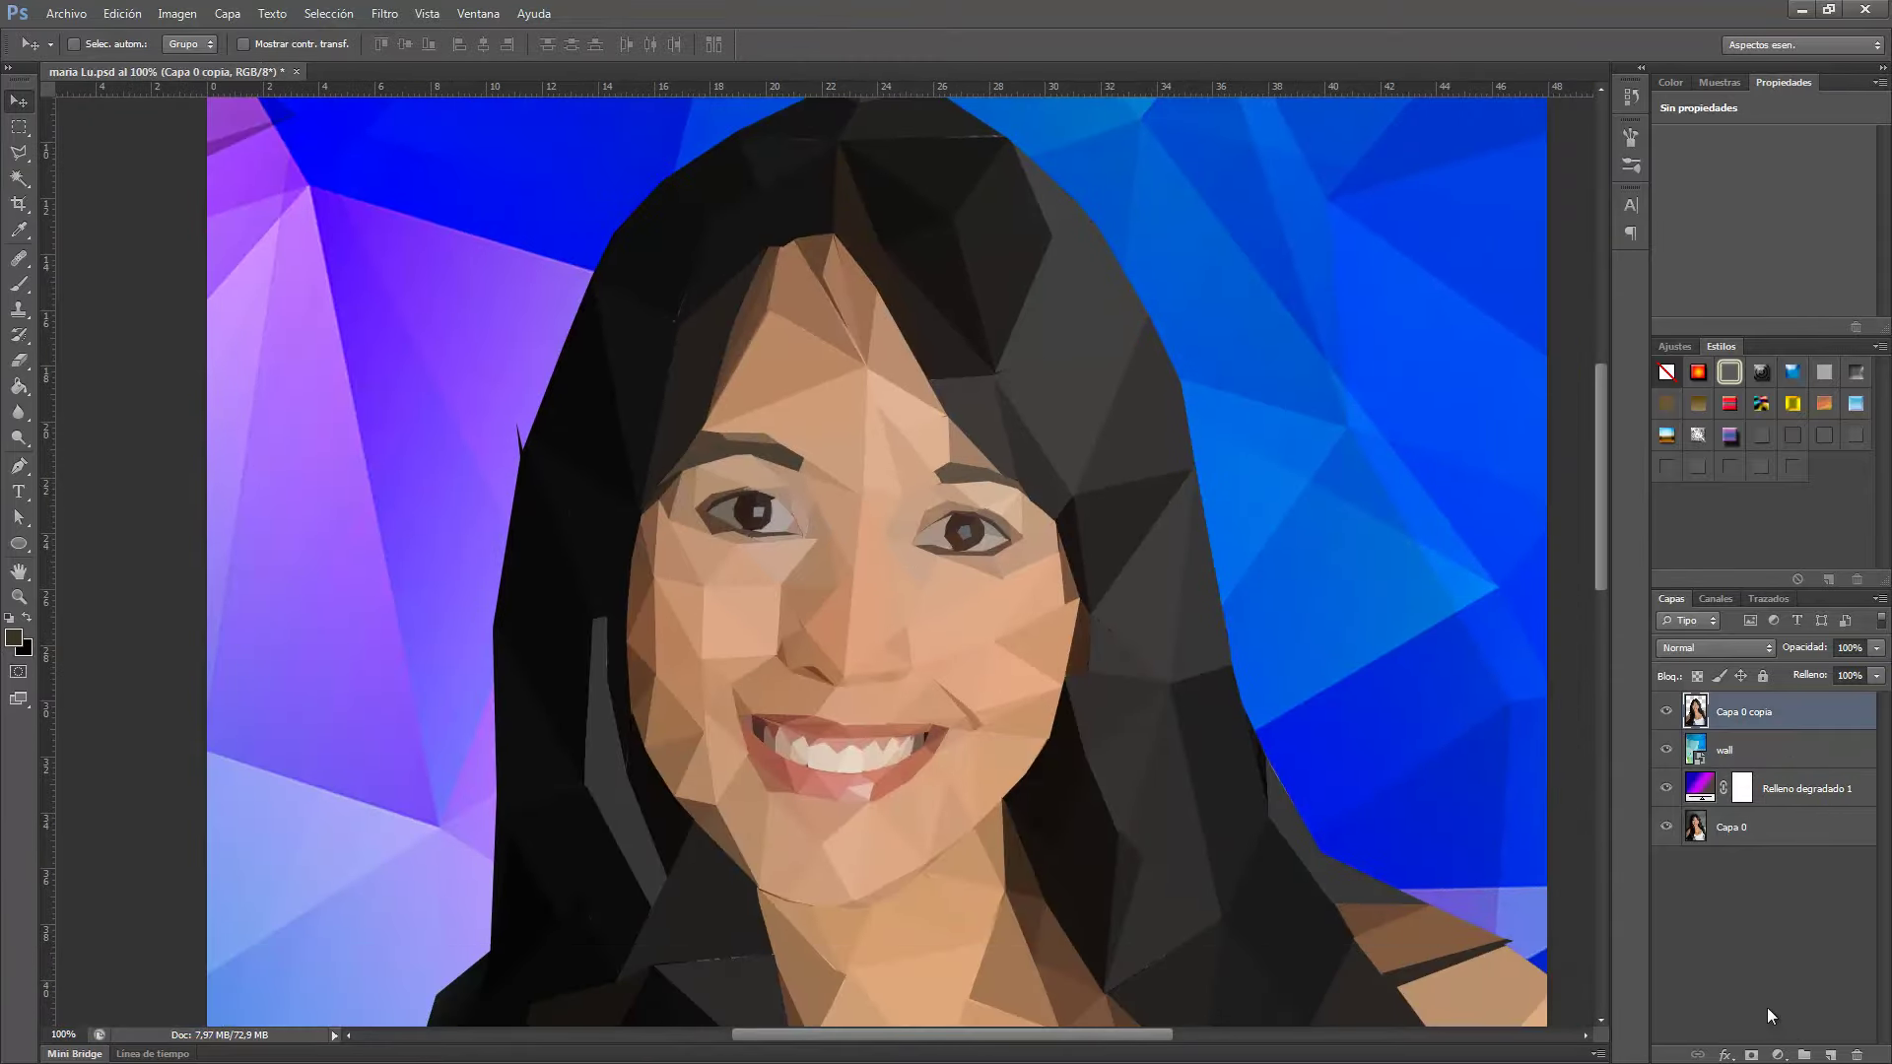
{"action": "left_click", "coordinate": [1778, 1055]}
{"action": "left_click", "coordinate": [1734, 729]}
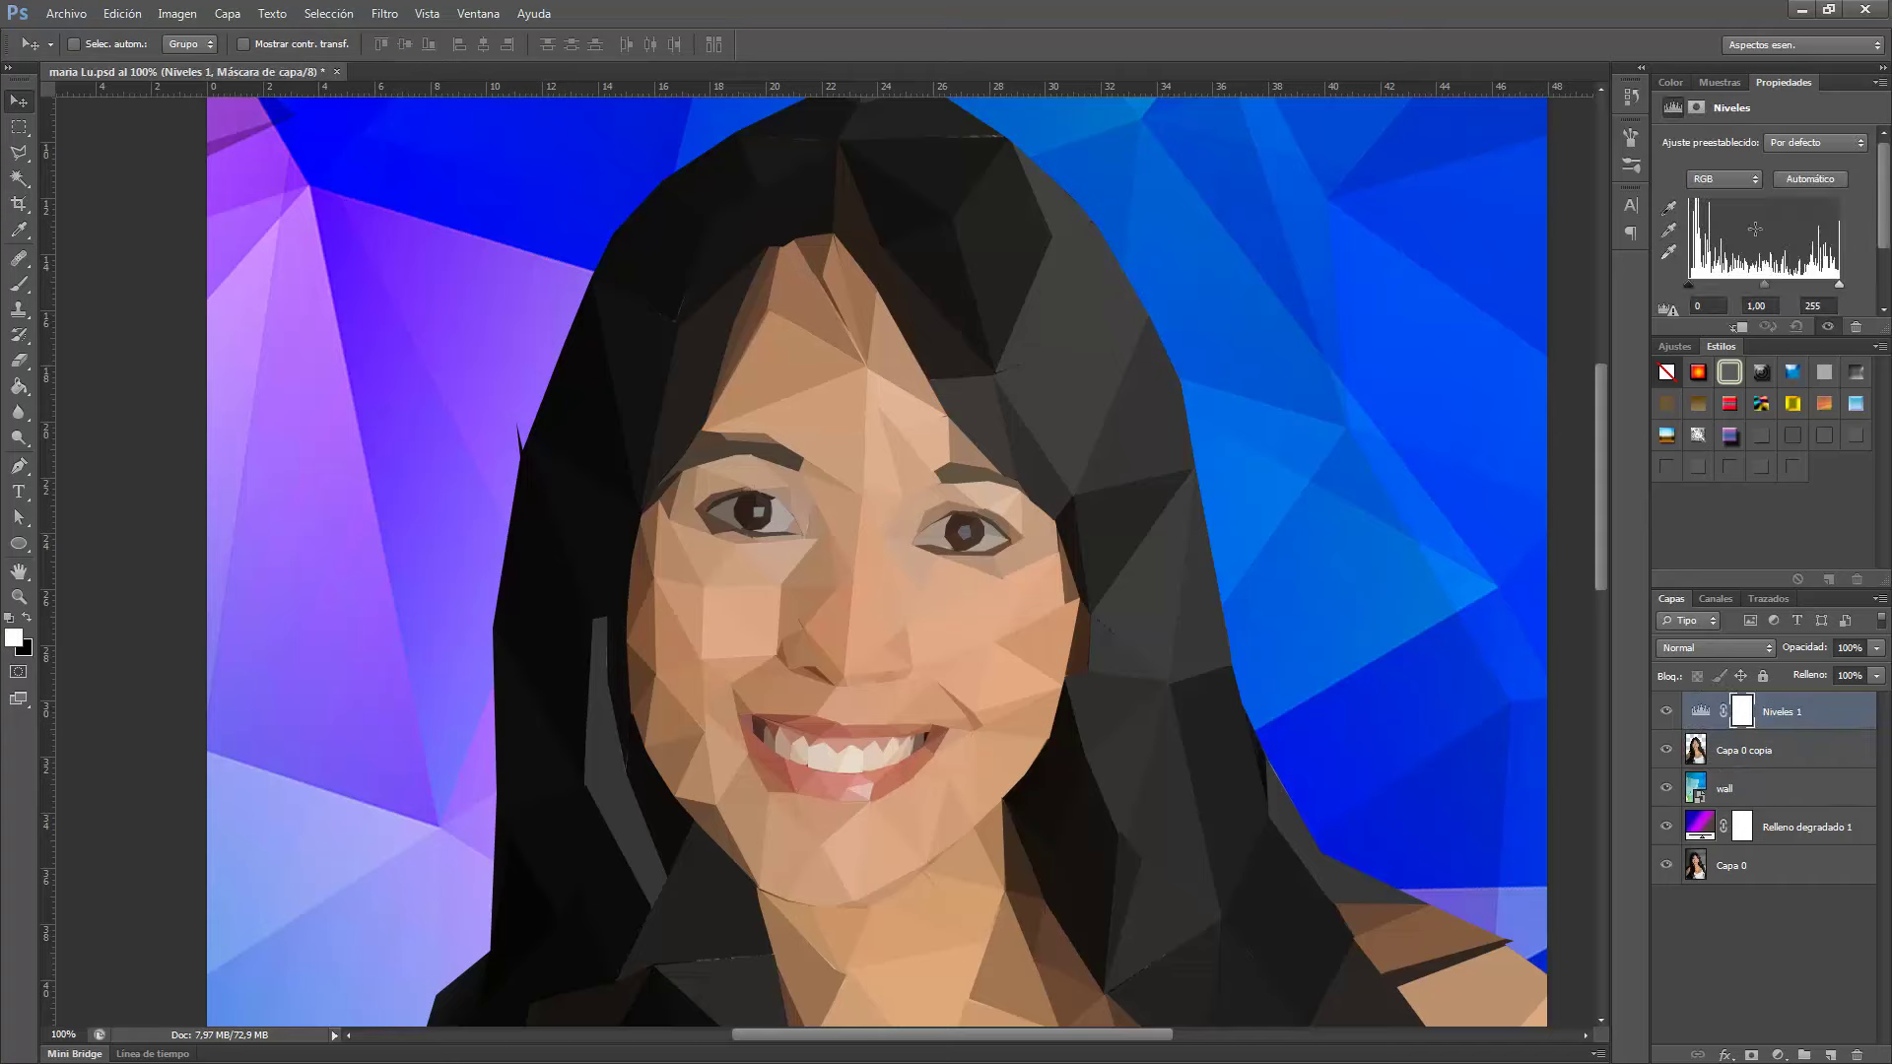
{"action": "left_click_drag", "start_coordinate": [1839, 285], "coordinate": [1806, 286]}
{"action": "key", "text": "ctrl+minus"}
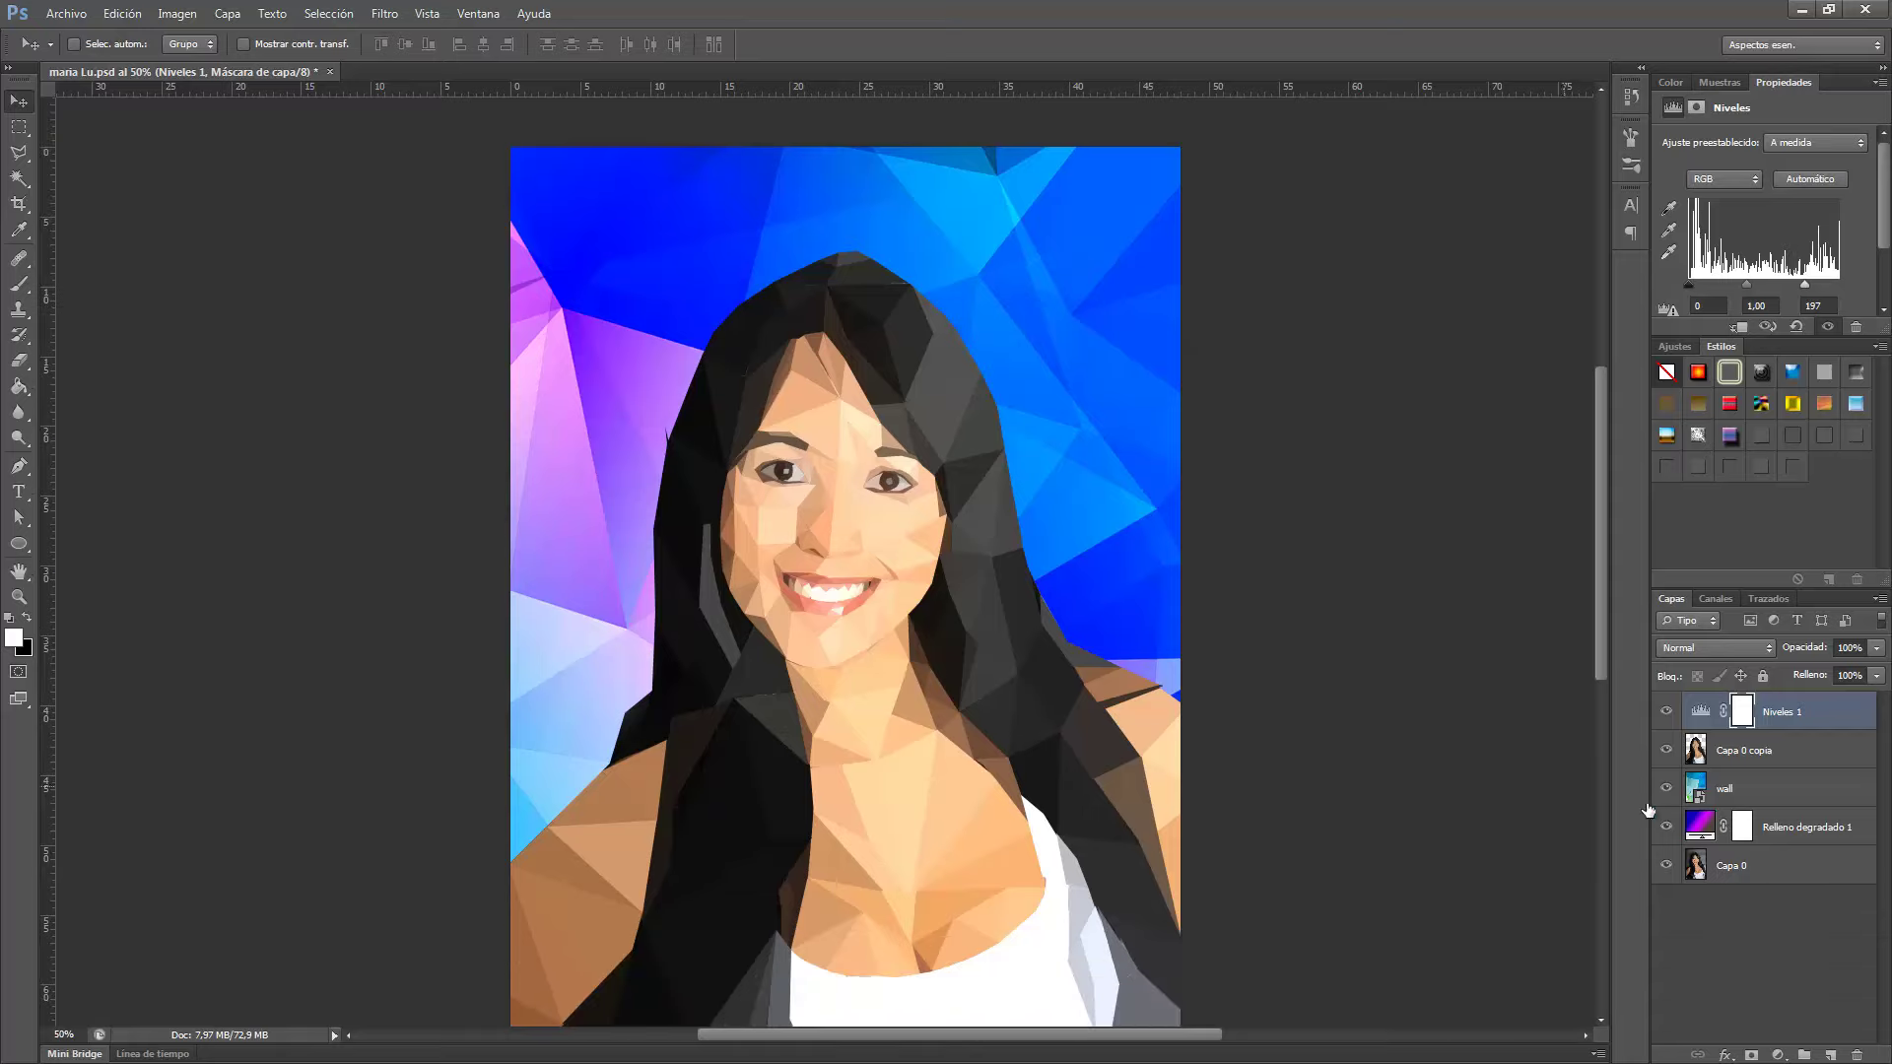
Hide Niveles 1, Capa 0 copia, wall and Relleno degradado 1, and select Capa 0.
{"action": "left_click", "coordinate": [1666, 710]}
{"action": "left_click", "coordinate": [1667, 750]}
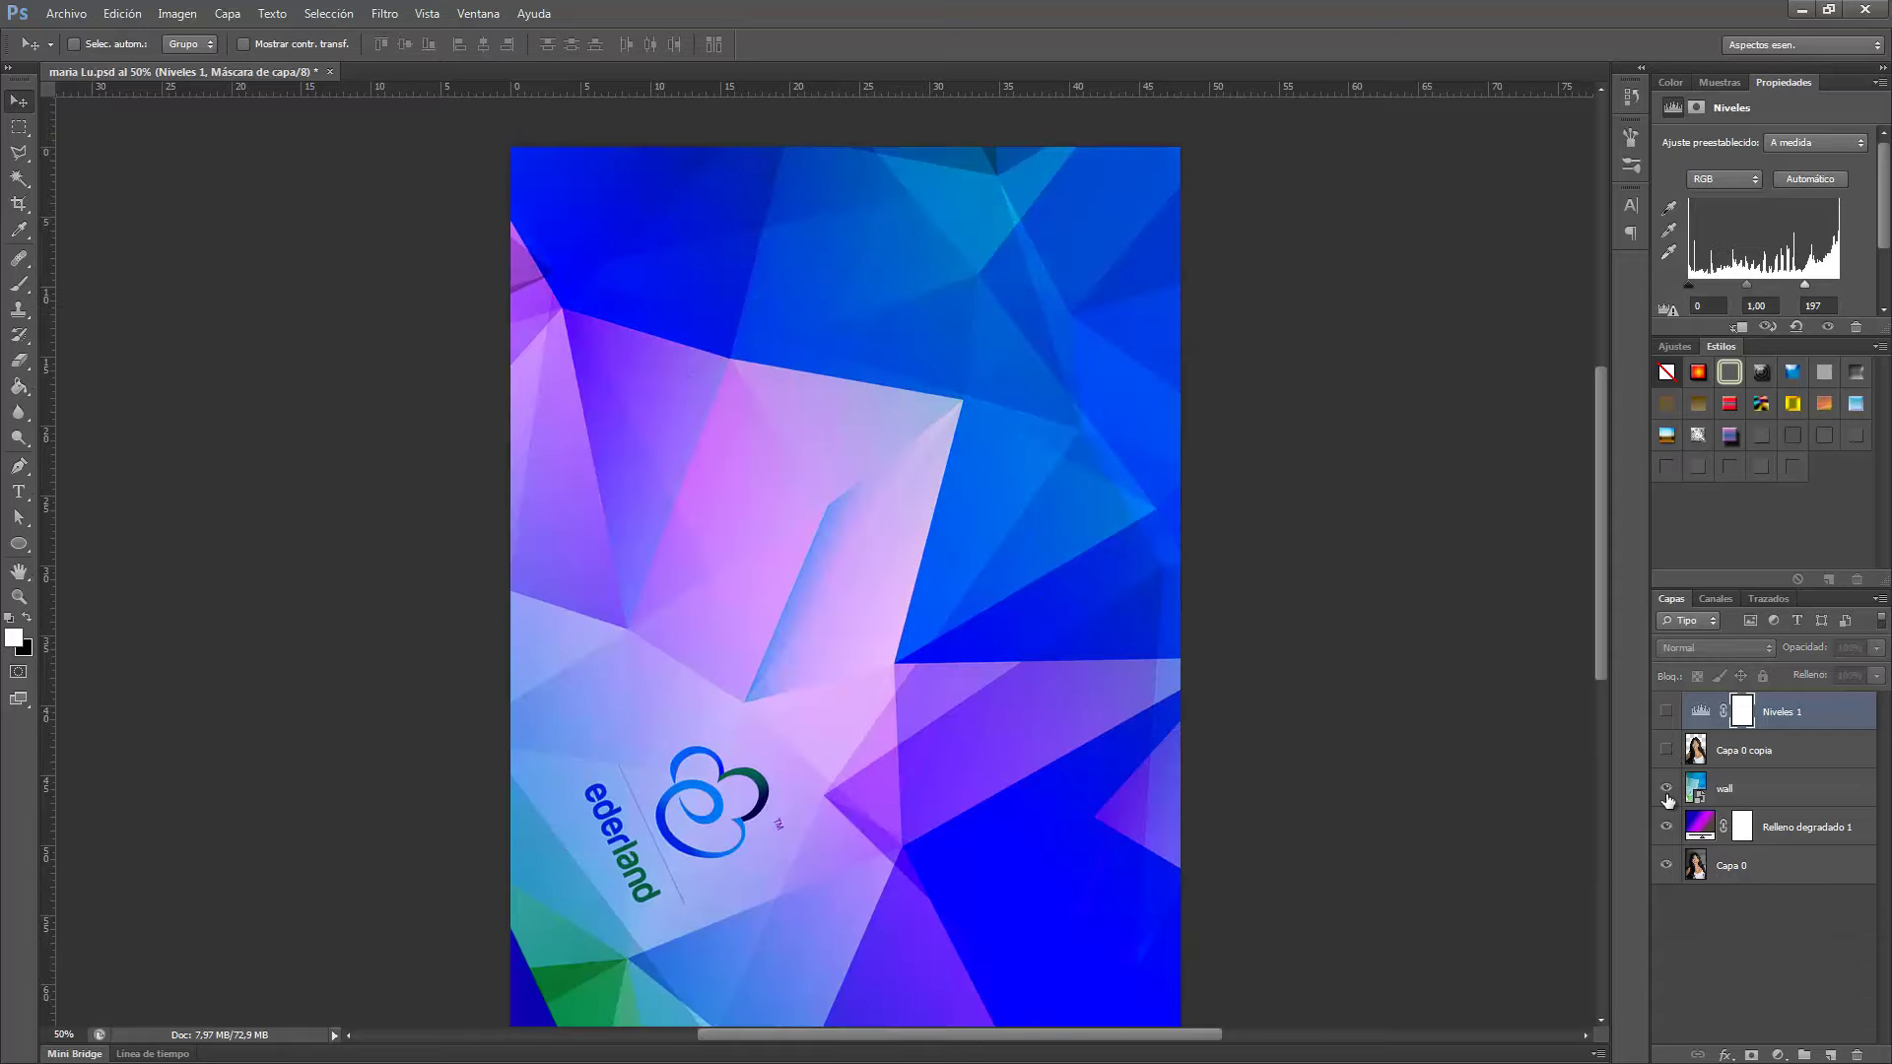
{"action": "left_click", "coordinate": [1666, 789]}
{"action": "left_click", "coordinate": [1667, 827]}
{"action": "left_click", "coordinate": [1764, 866]}
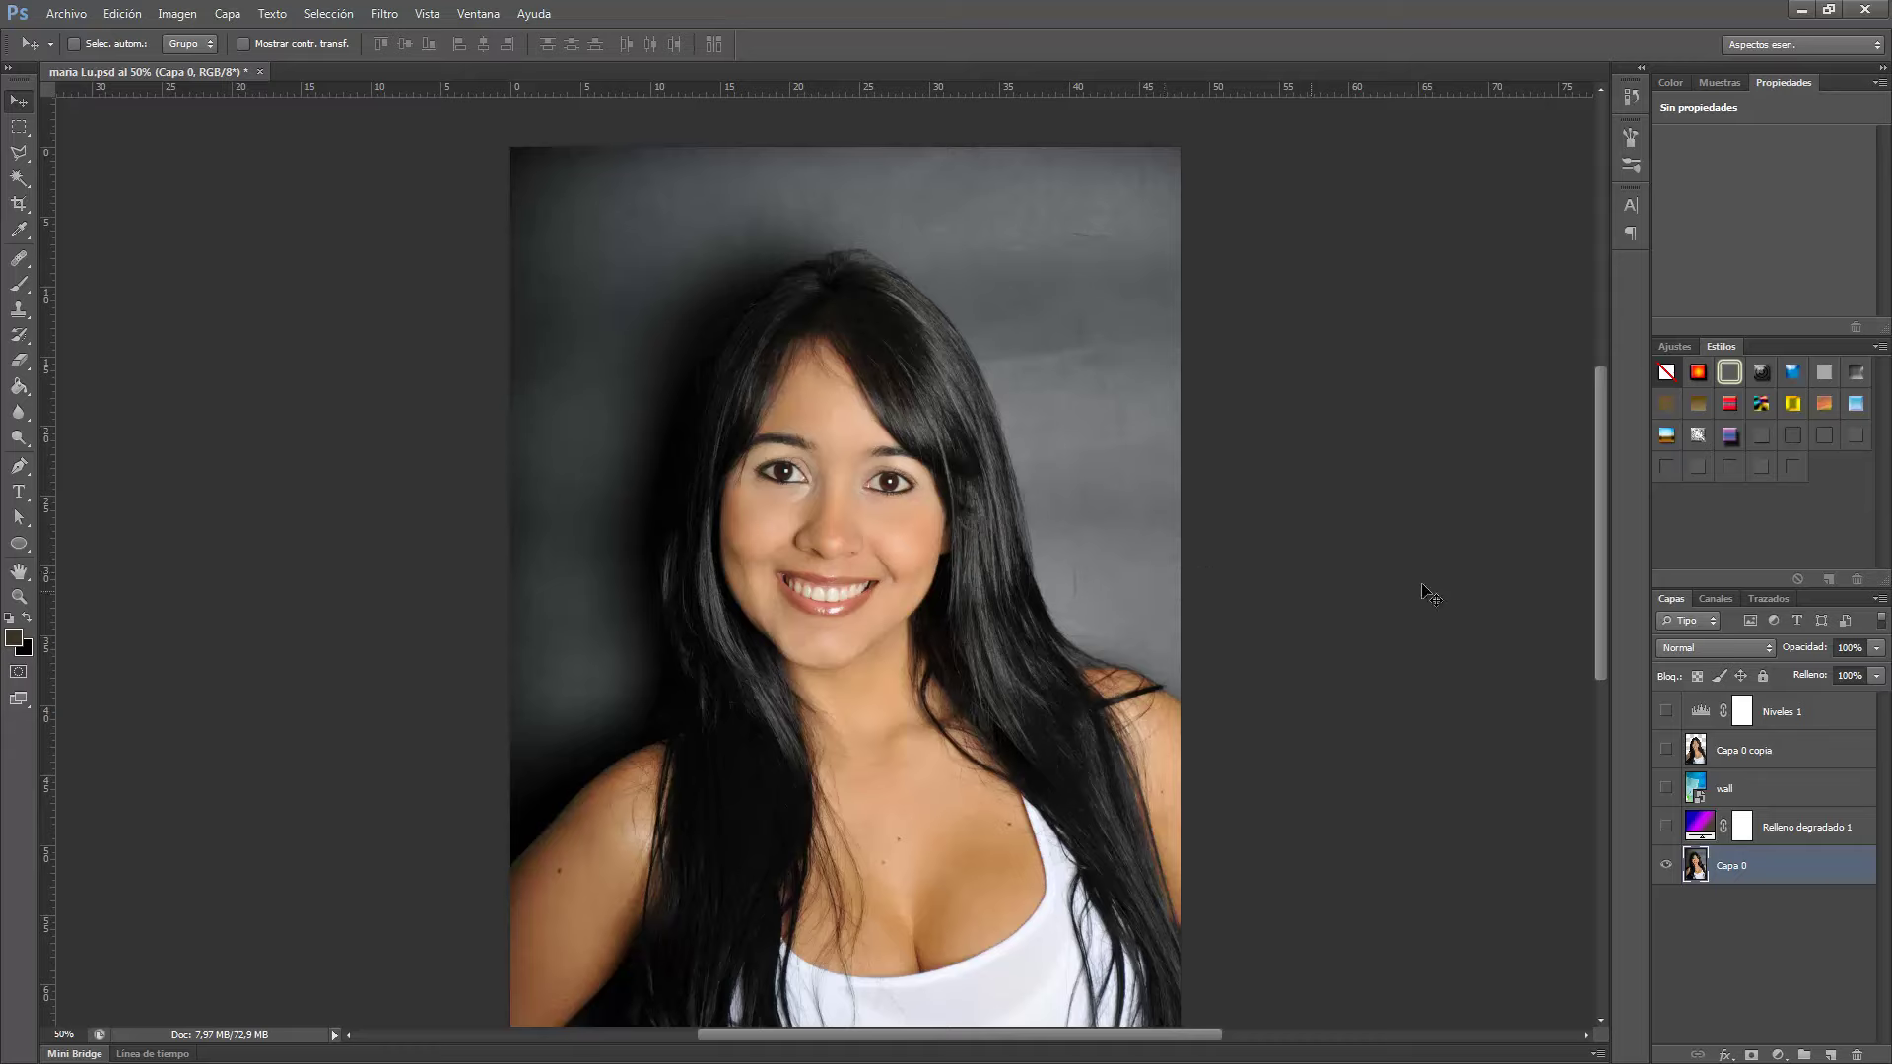
Duplicate Capa 0 as Capa 0 copia 2 and hide the original Capa 0.
{"action": "right_click", "coordinate": [1780, 875]}
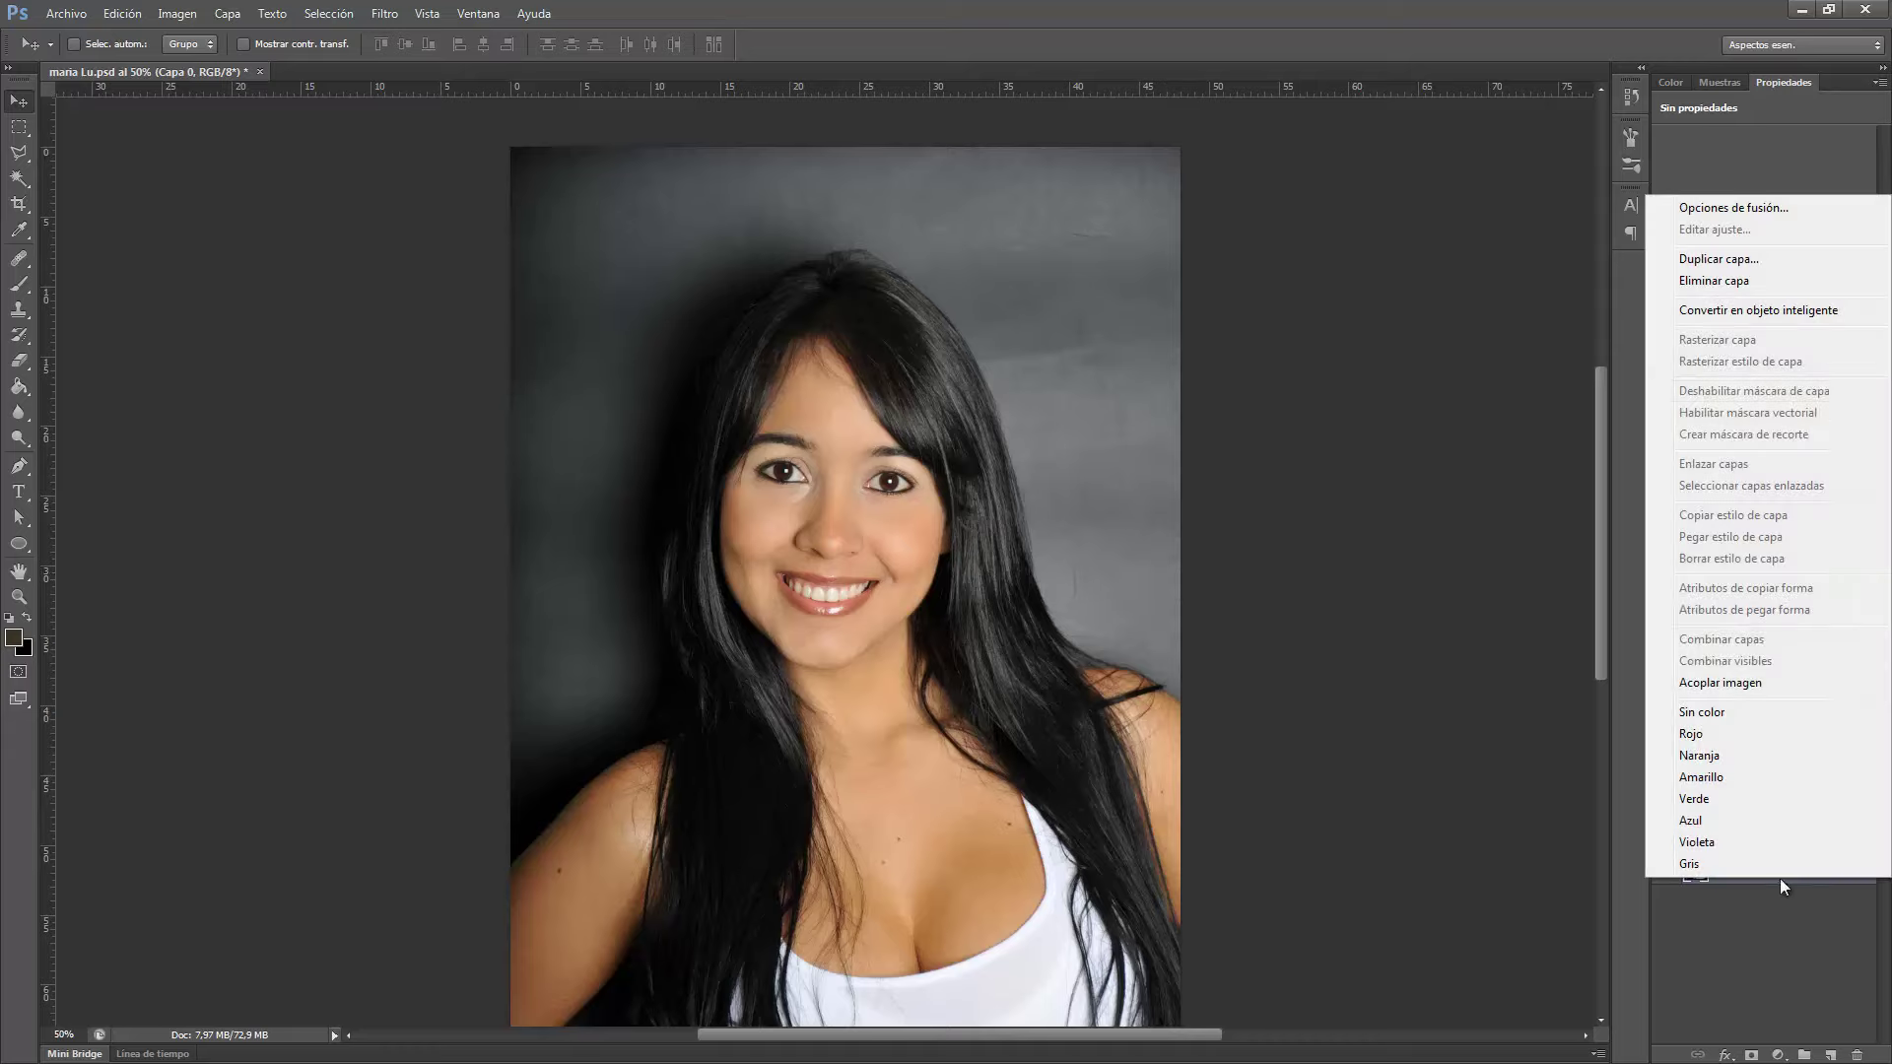
{"action": "left_click", "coordinate": [1739, 258]}
{"action": "key", "text": "Return"}
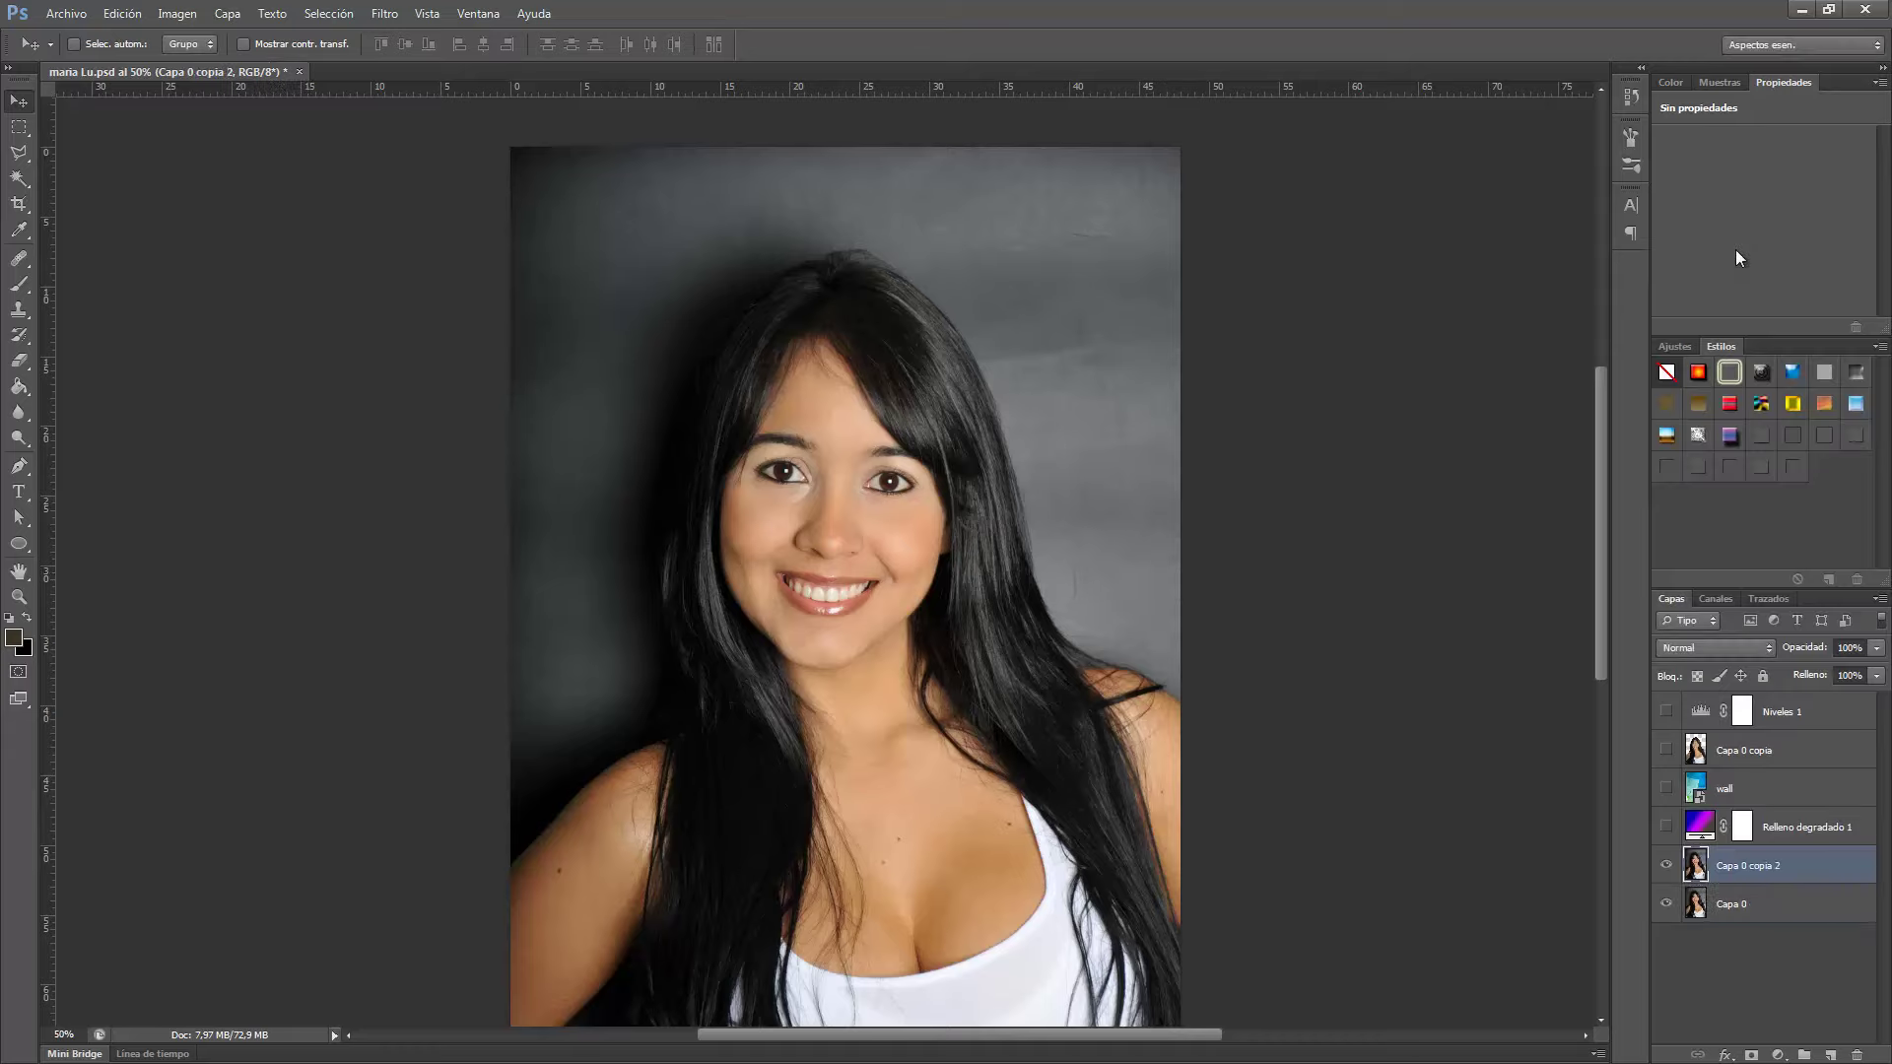
{"action": "left_click", "coordinate": [1666, 904]}
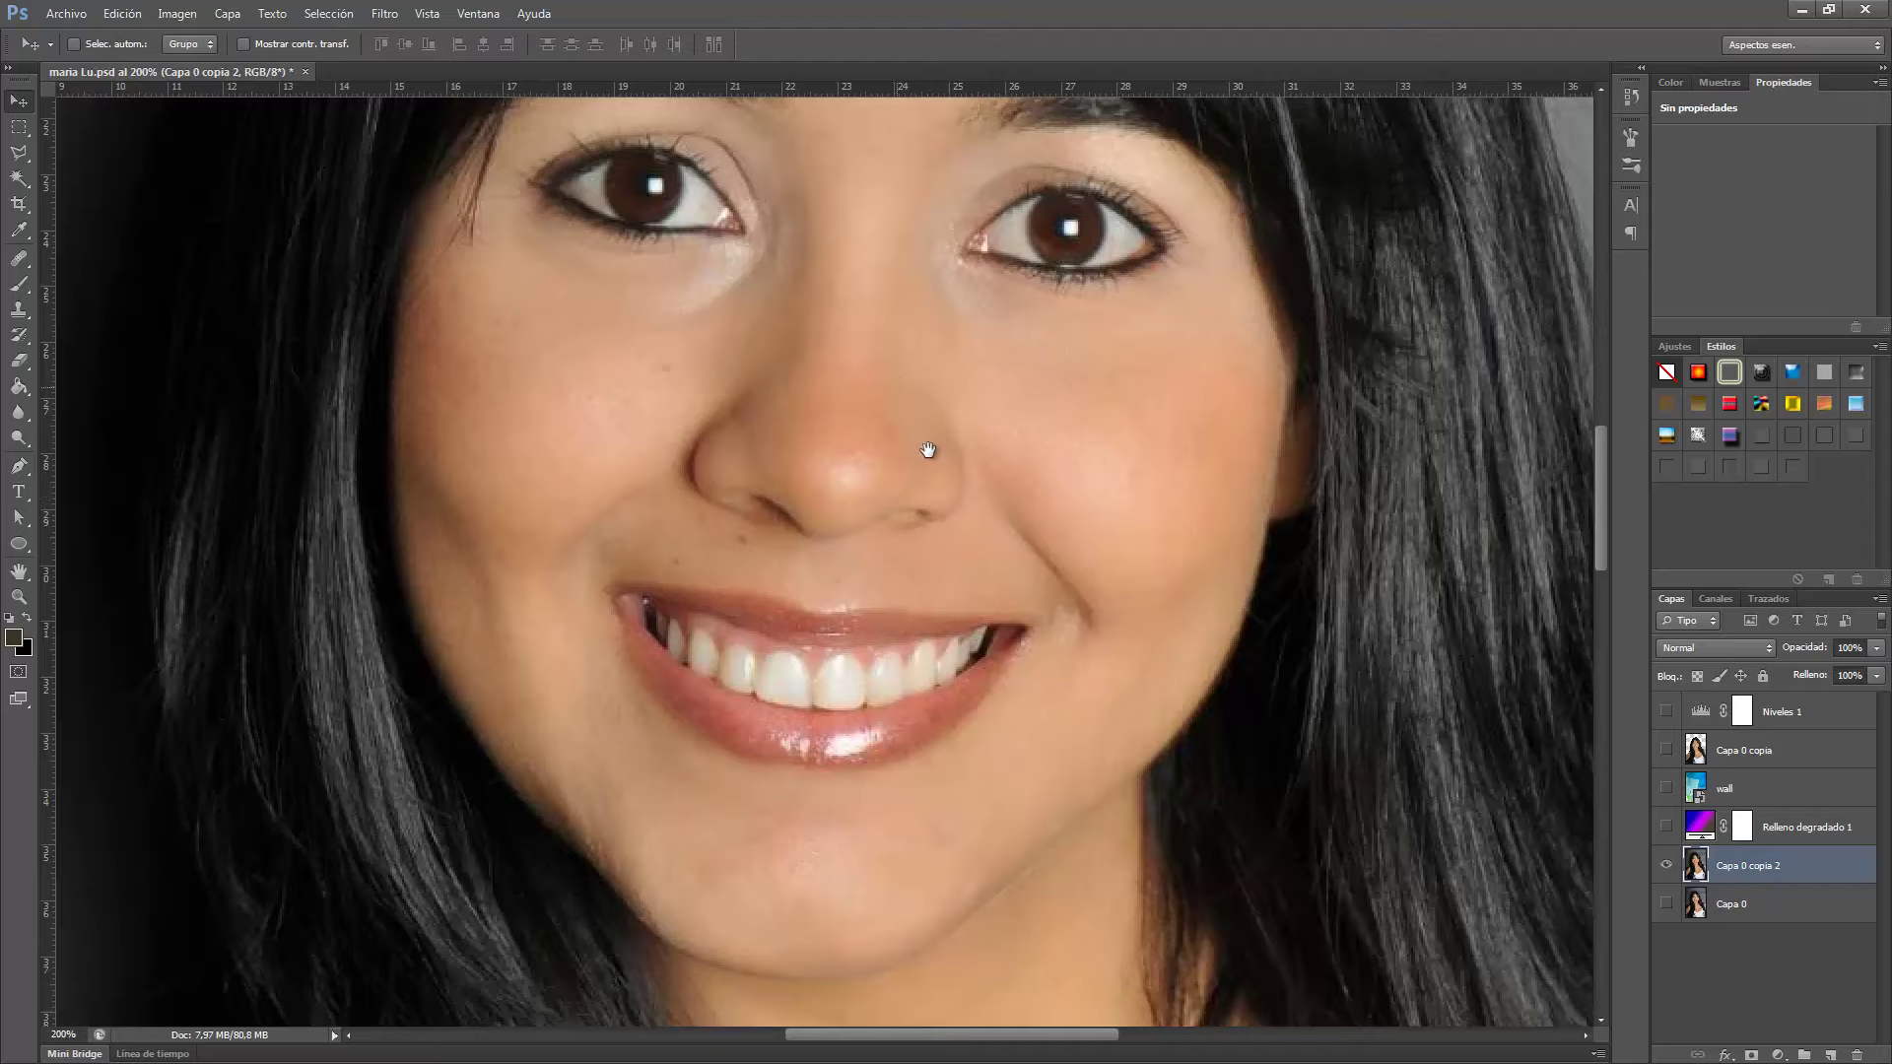
Draw a triangular Polygonal Lasso selection from the forehead down over the nose.
{"action": "left_click_drag", "start_coordinate": [925, 443], "coordinate": [972, 536]}
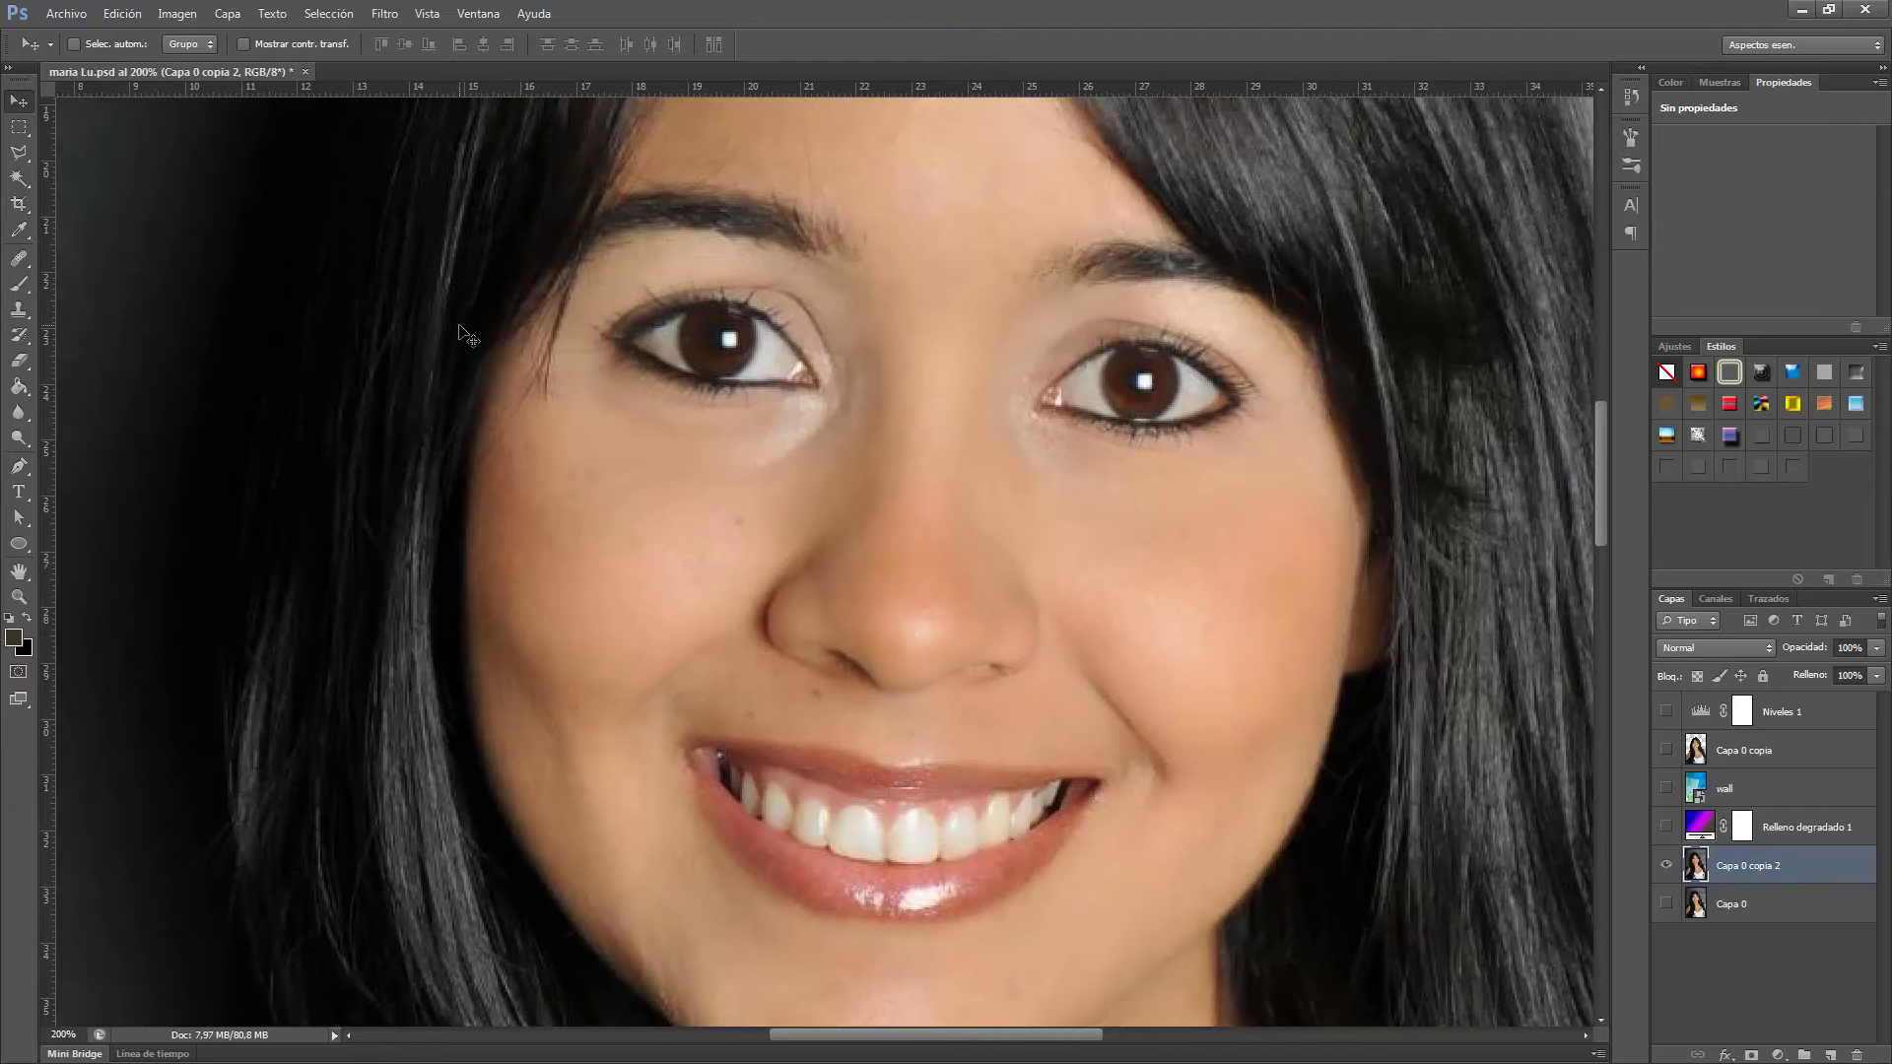
{"action": "left_click", "coordinate": [21, 155]}
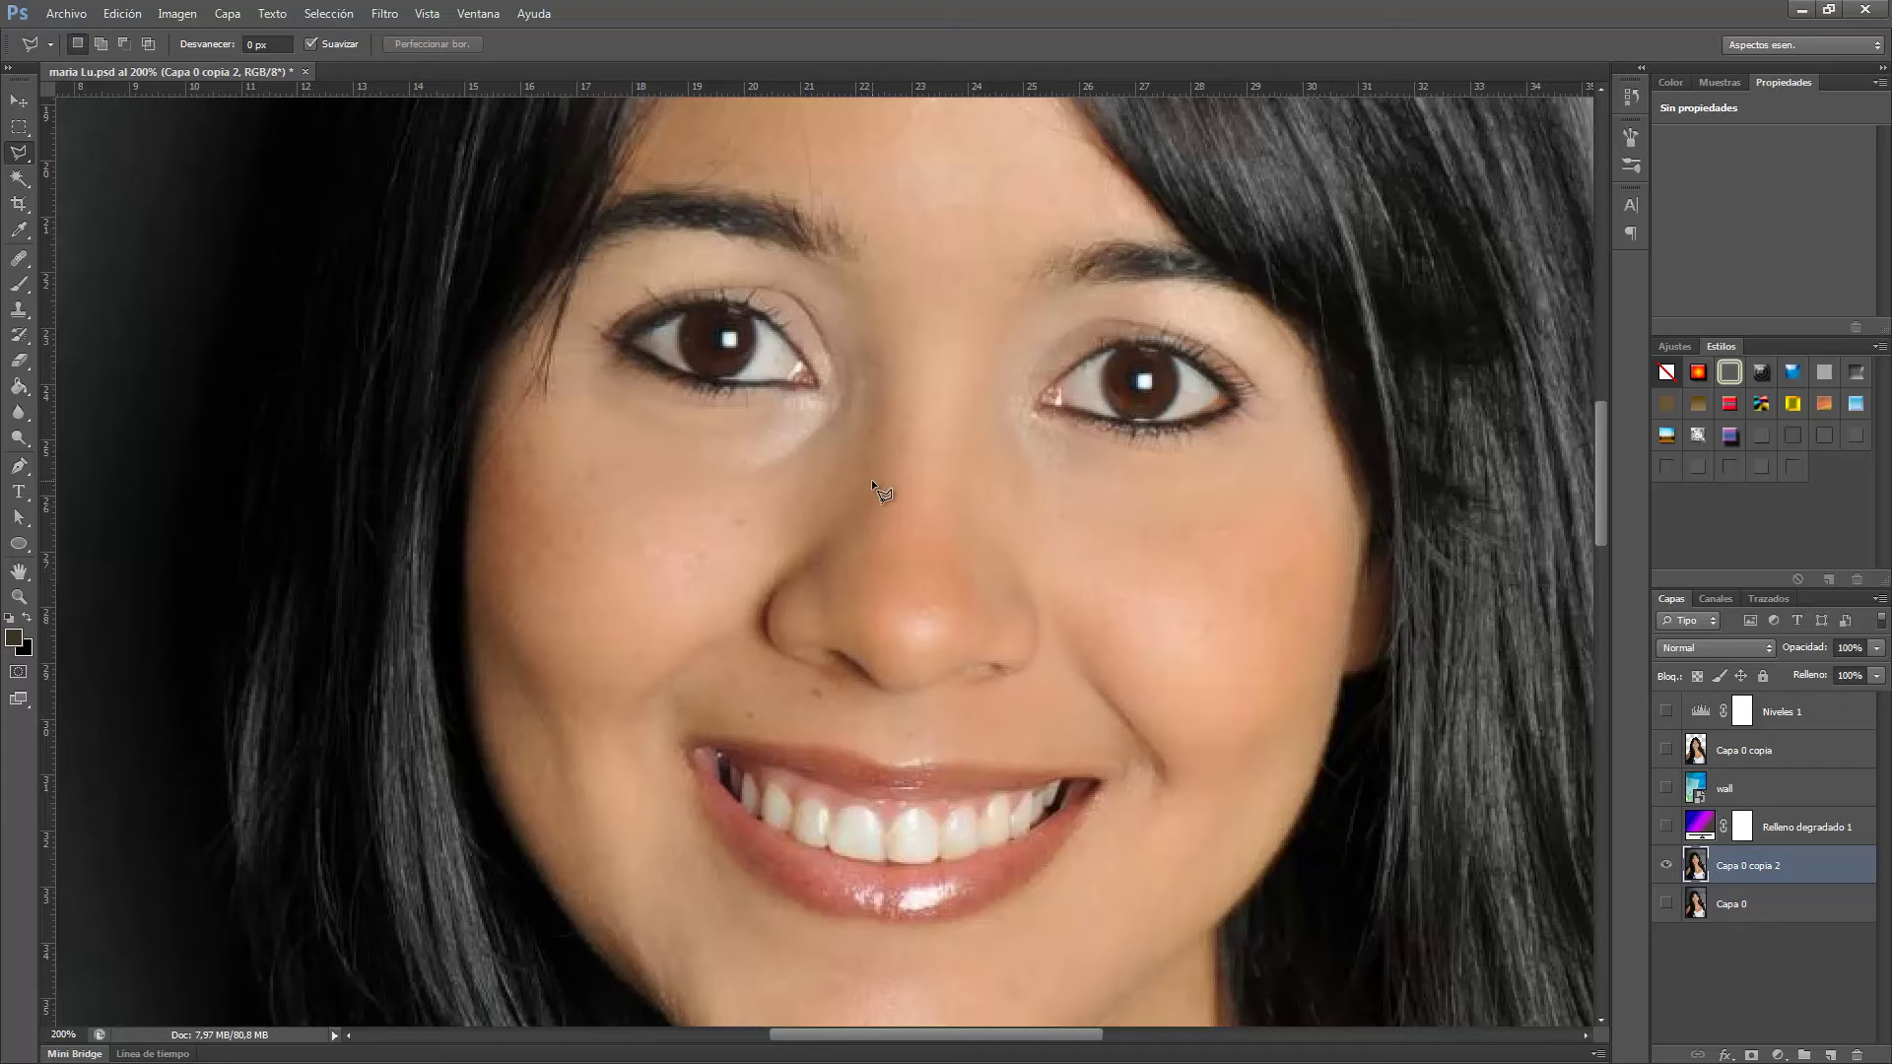
{"action": "left_click", "coordinate": [926, 263]}
{"action": "double_click", "coordinate": [991, 611]}
{"action": "left_click", "coordinate": [1779, 1055]}
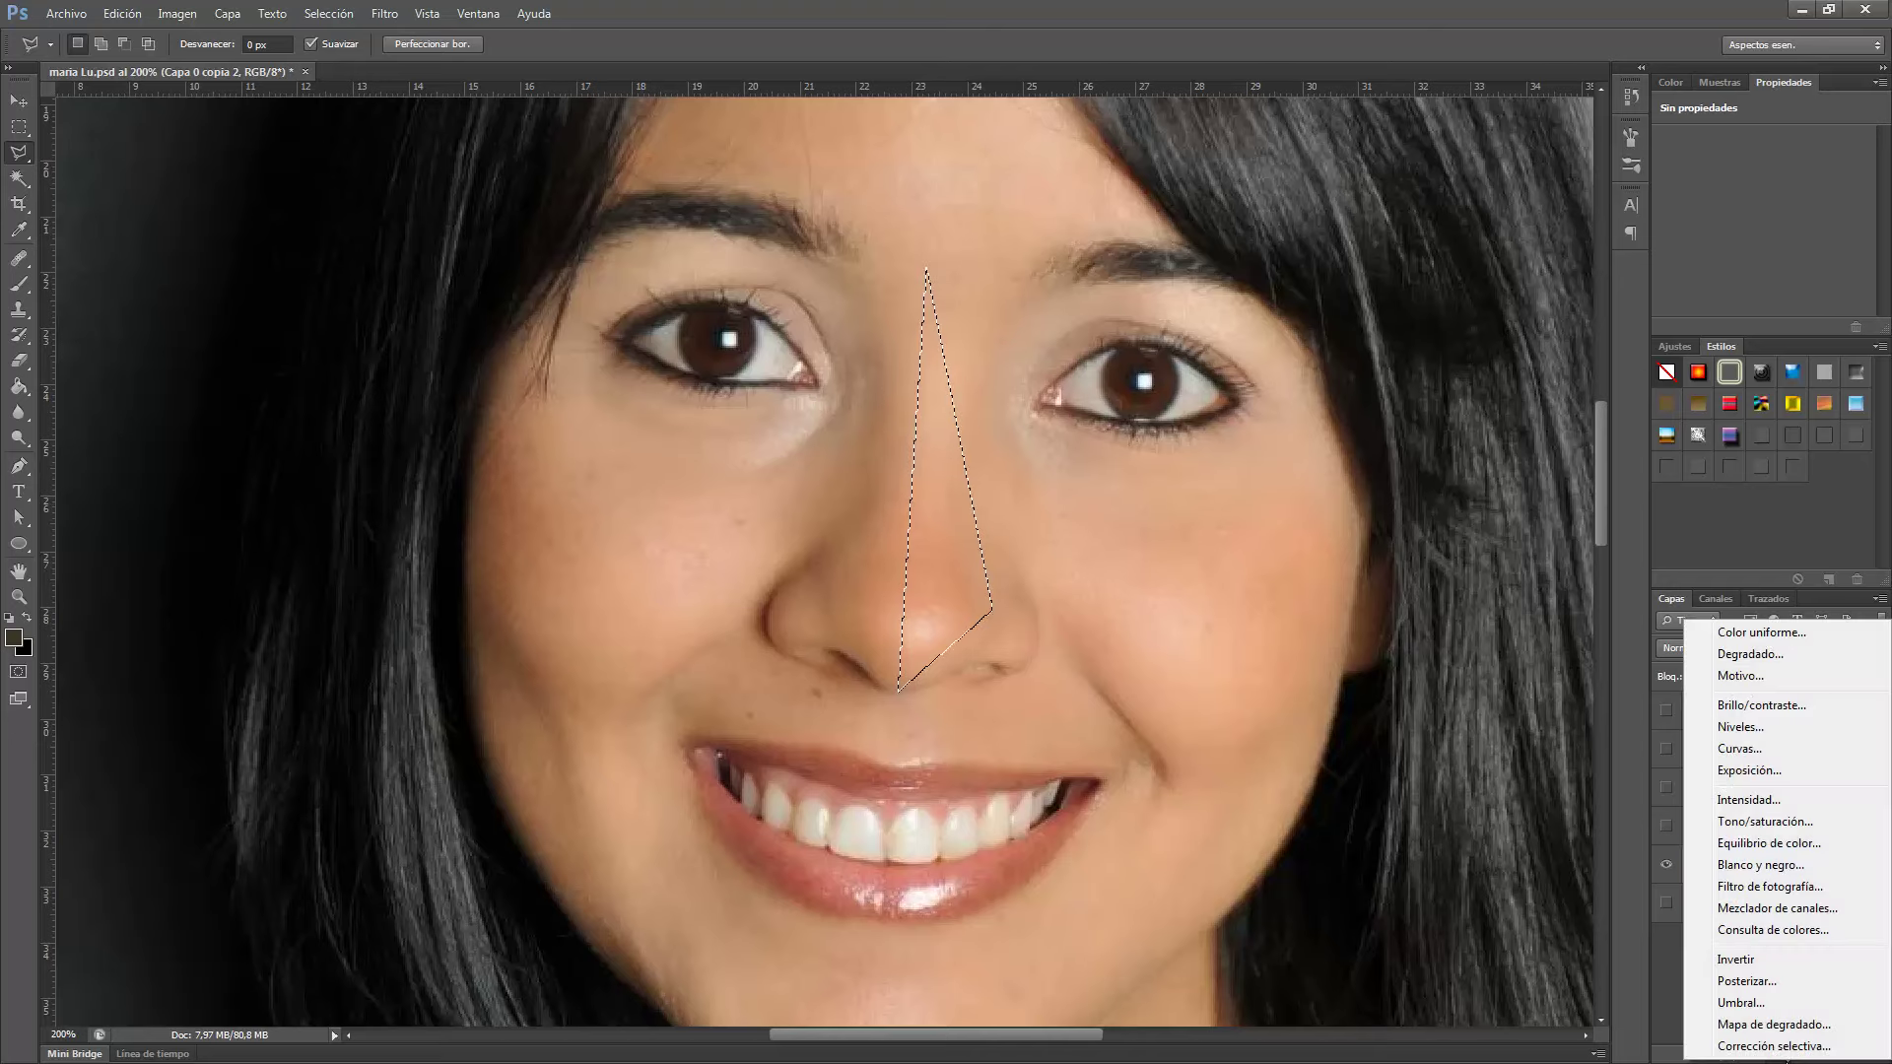
Add a gradient fill and set its left stop to a skin tone sampled from the face.
{"action": "left_click", "coordinate": [1750, 653]}
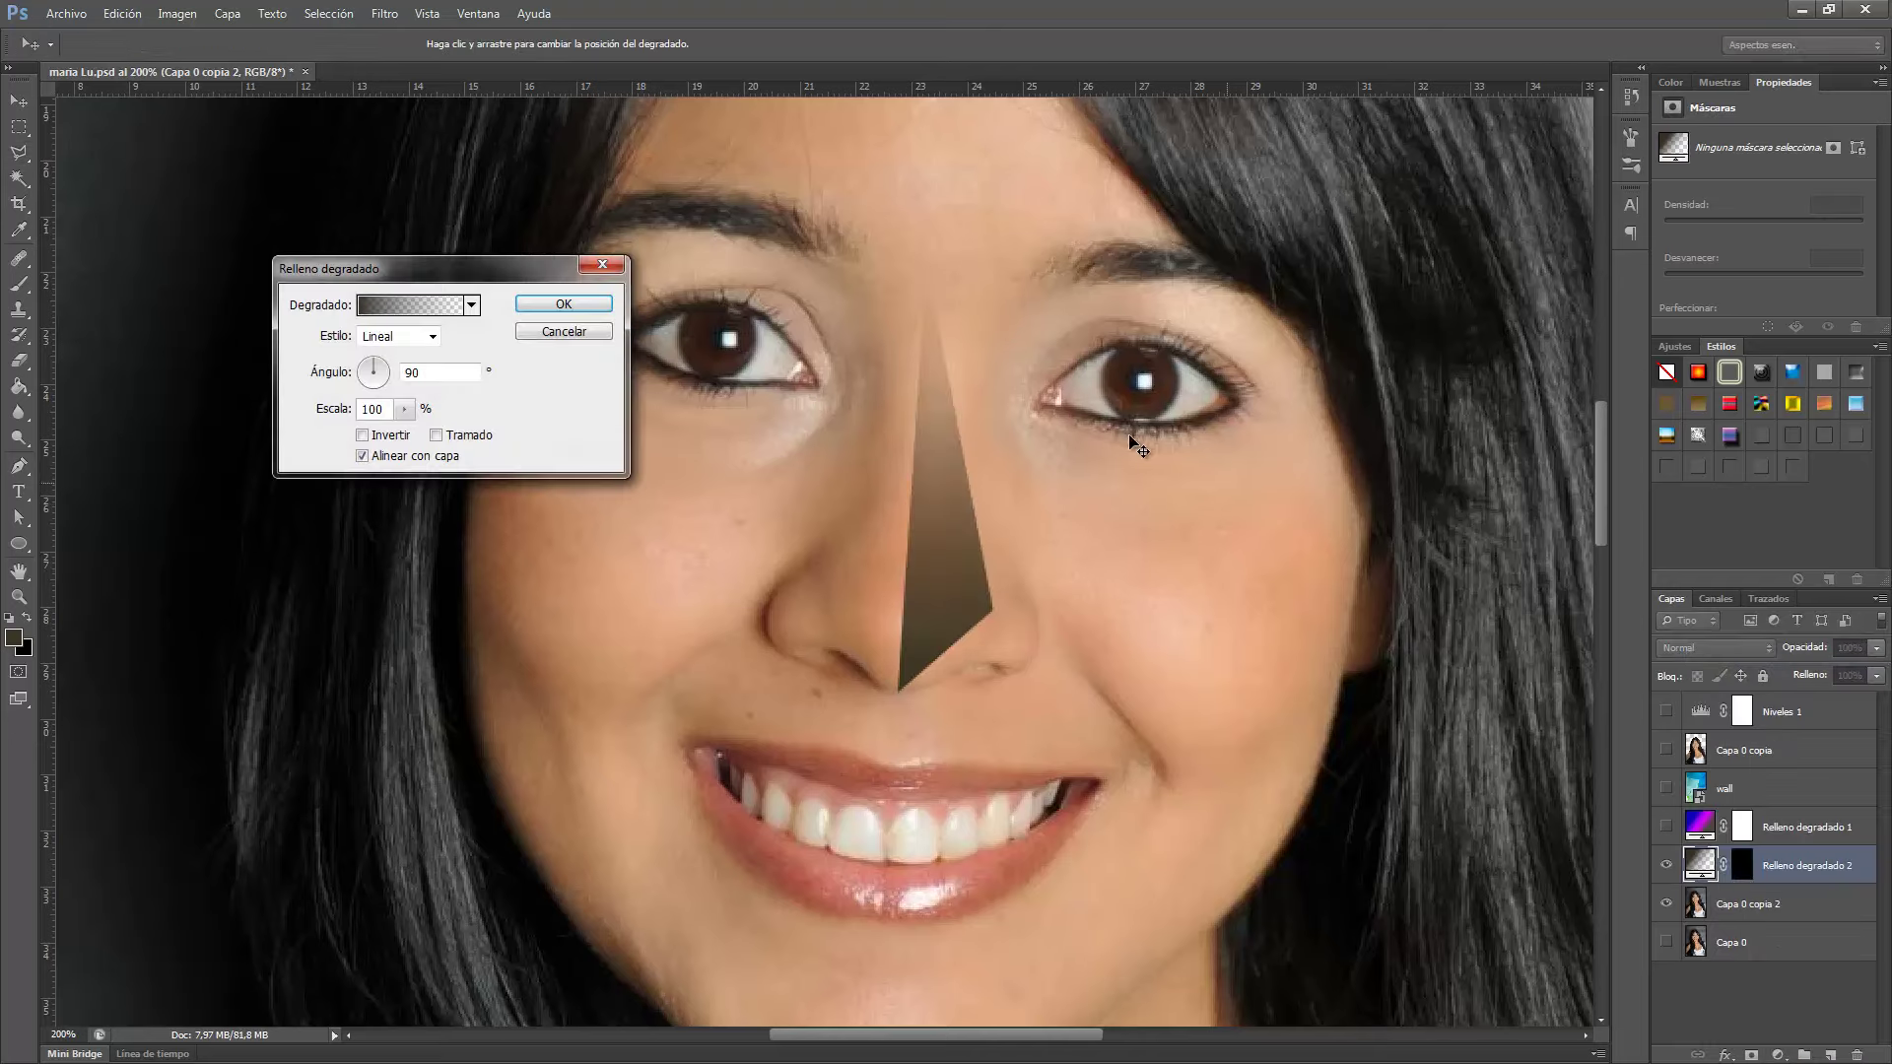
{"action": "left_click", "coordinate": [432, 305]}
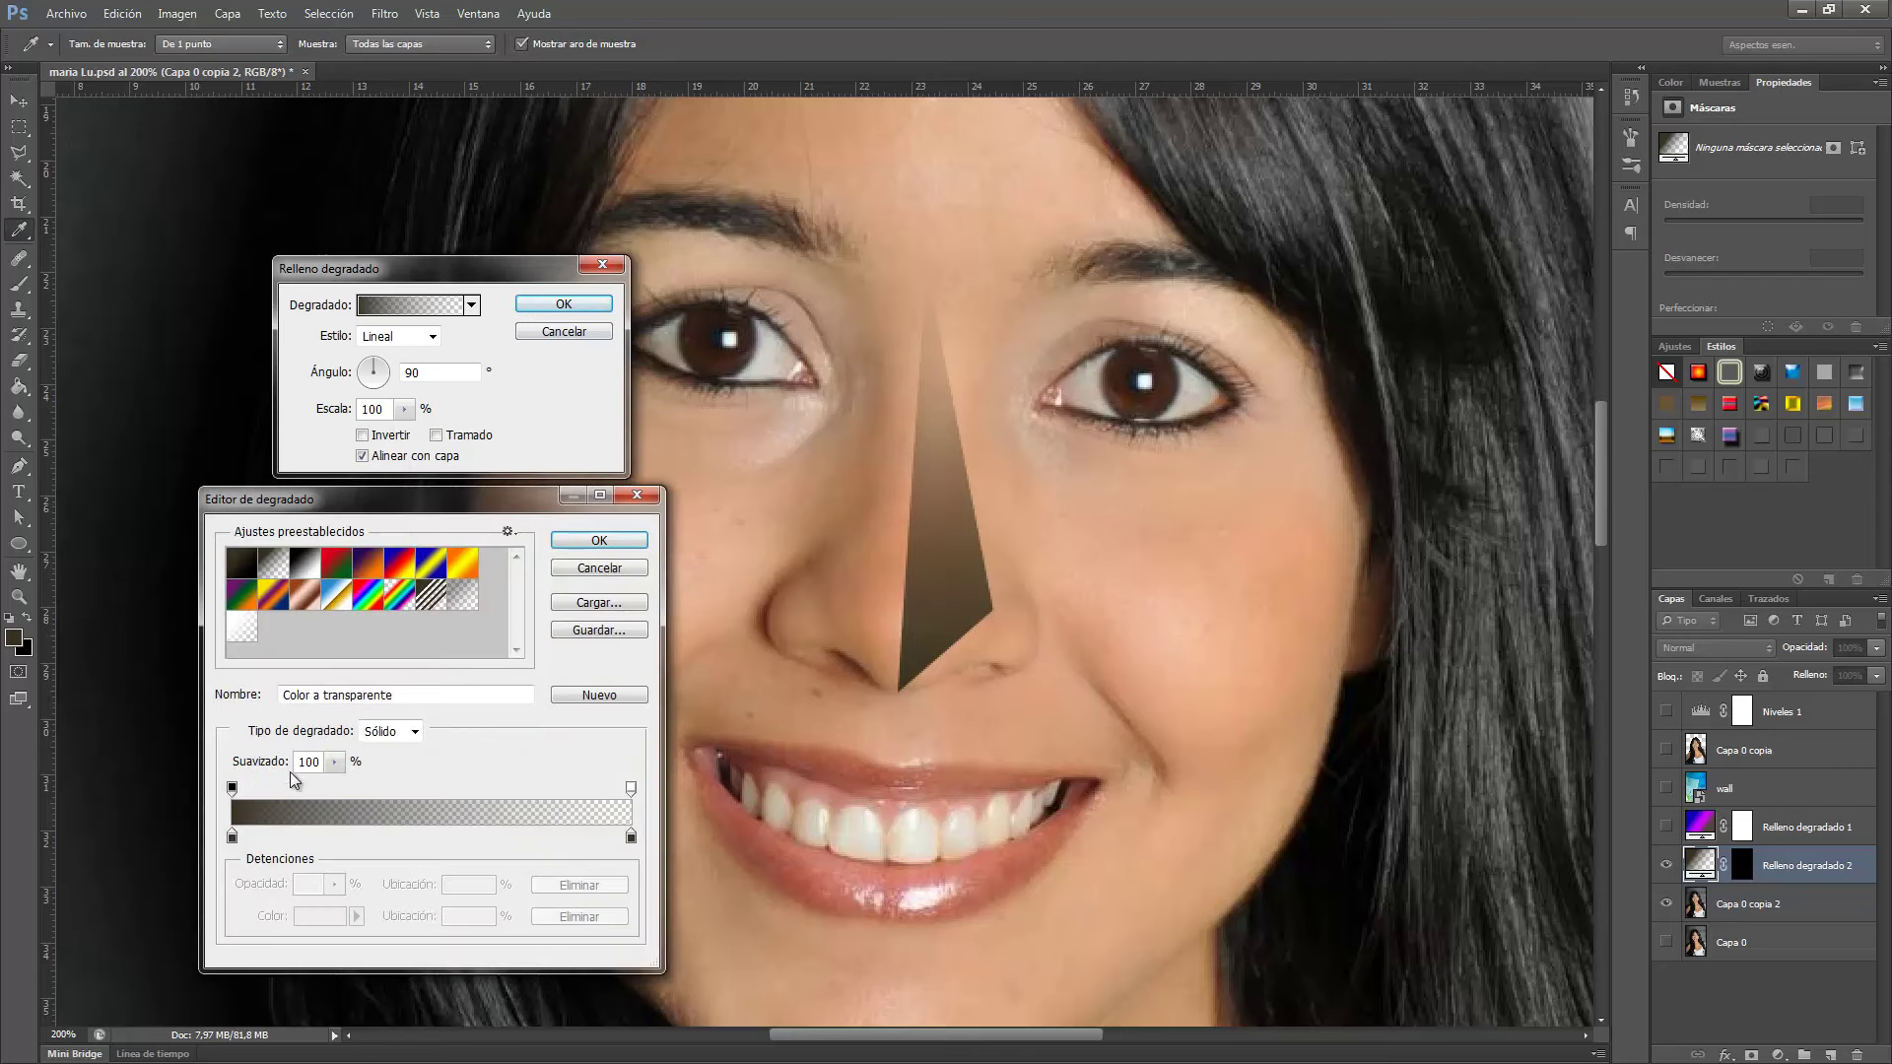
{"action": "left_click", "coordinate": [233, 836]}
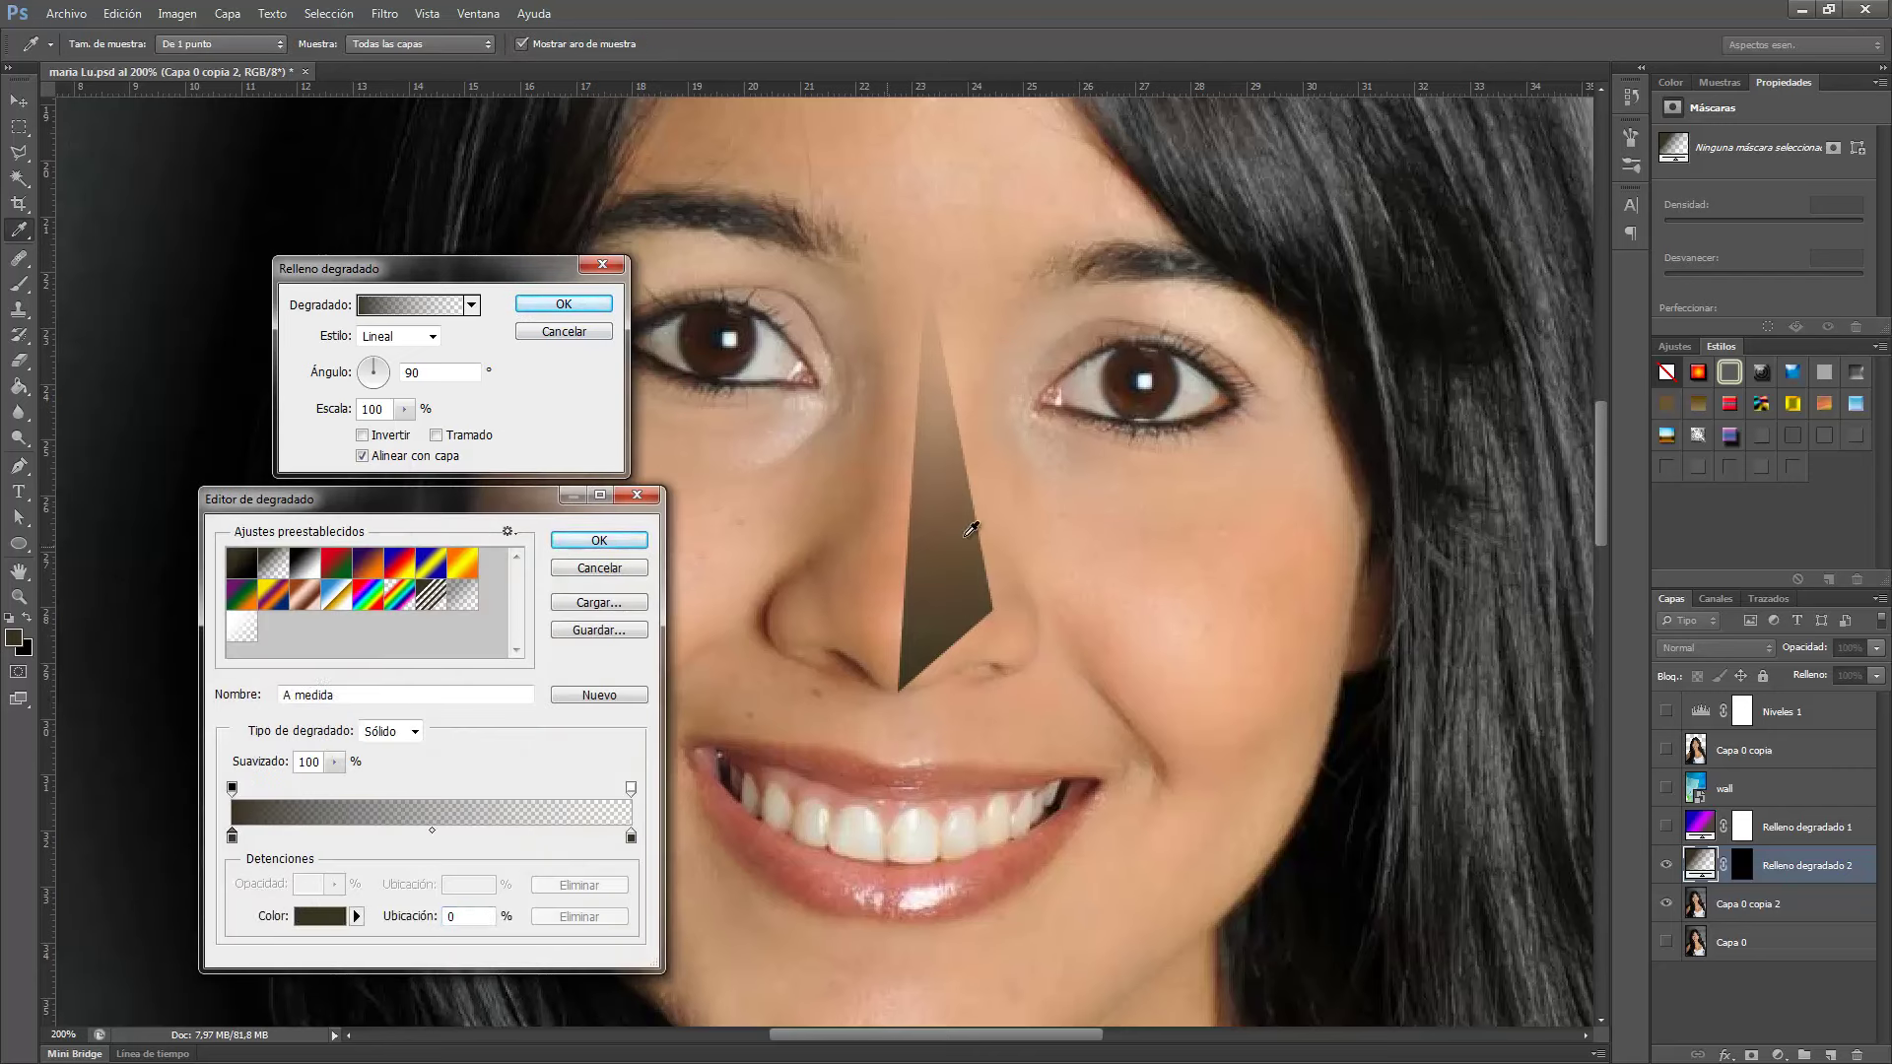
{"action": "left_click", "coordinate": [1013, 628]}
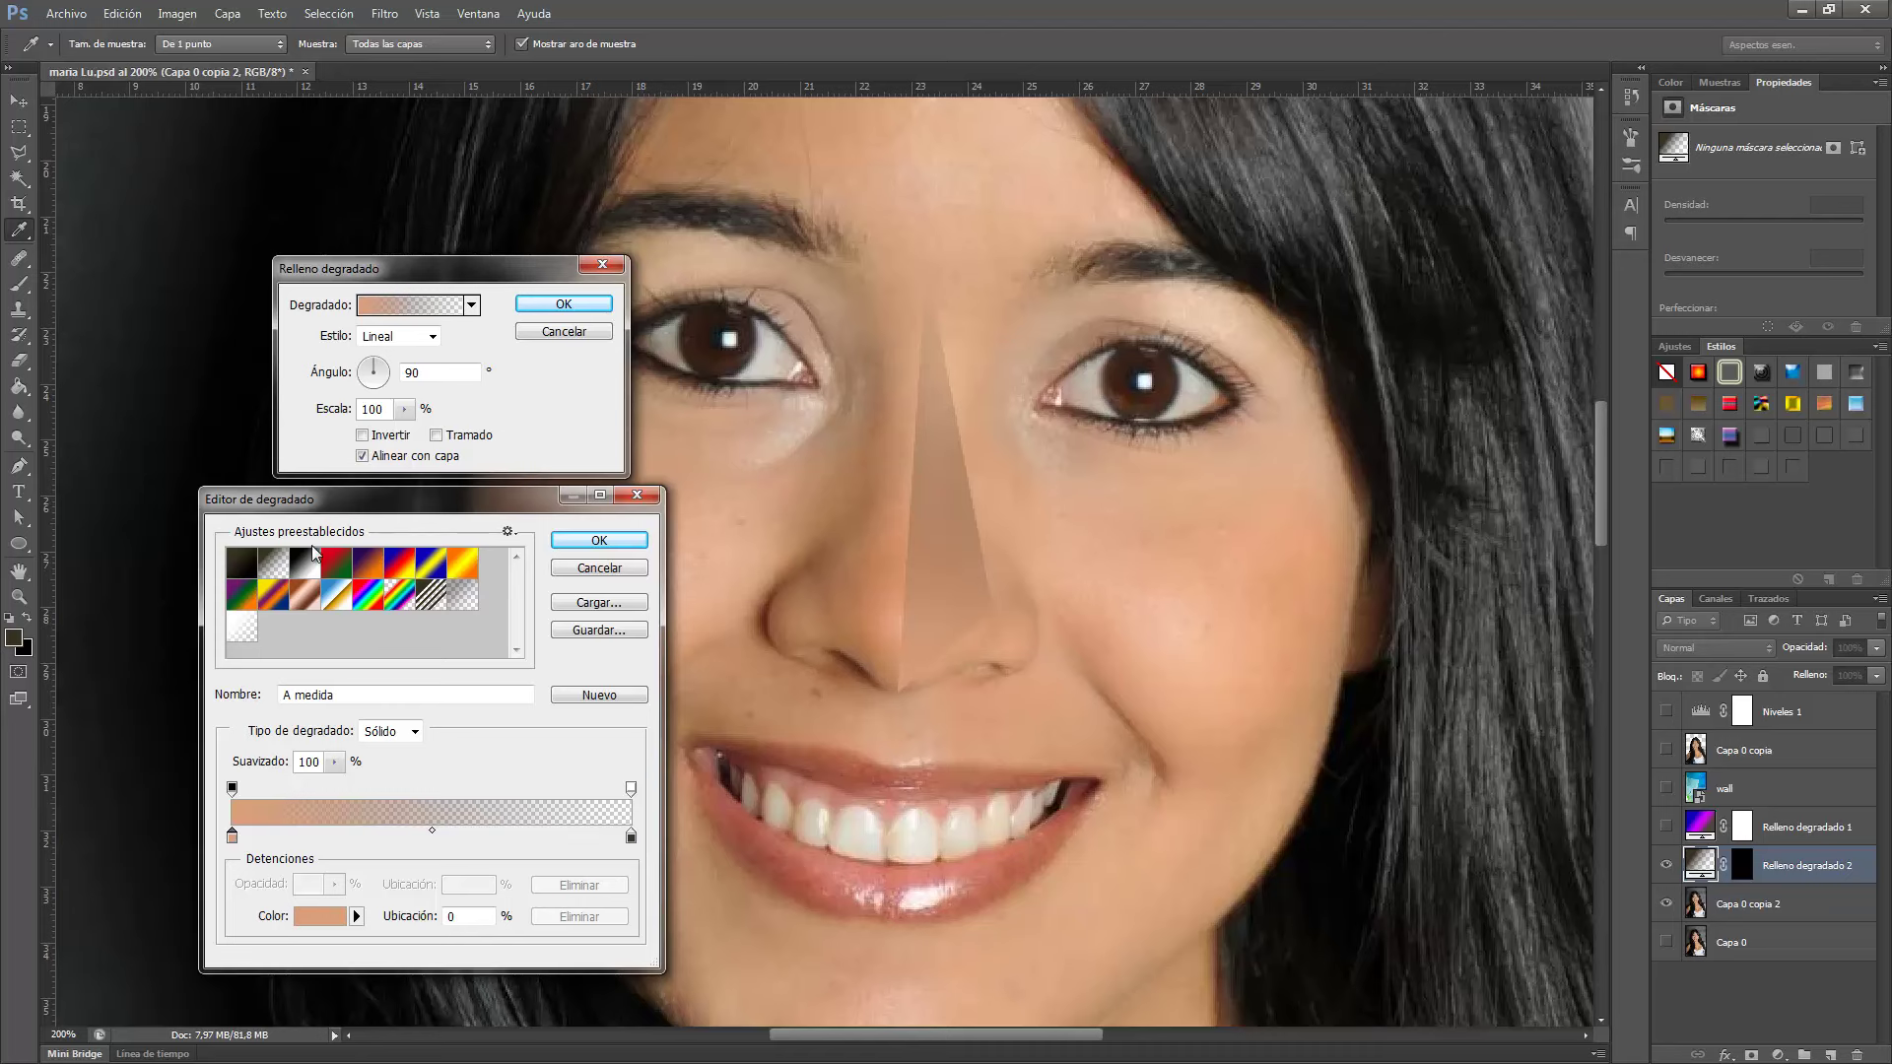
{"action": "left_click", "coordinate": [320, 916]}
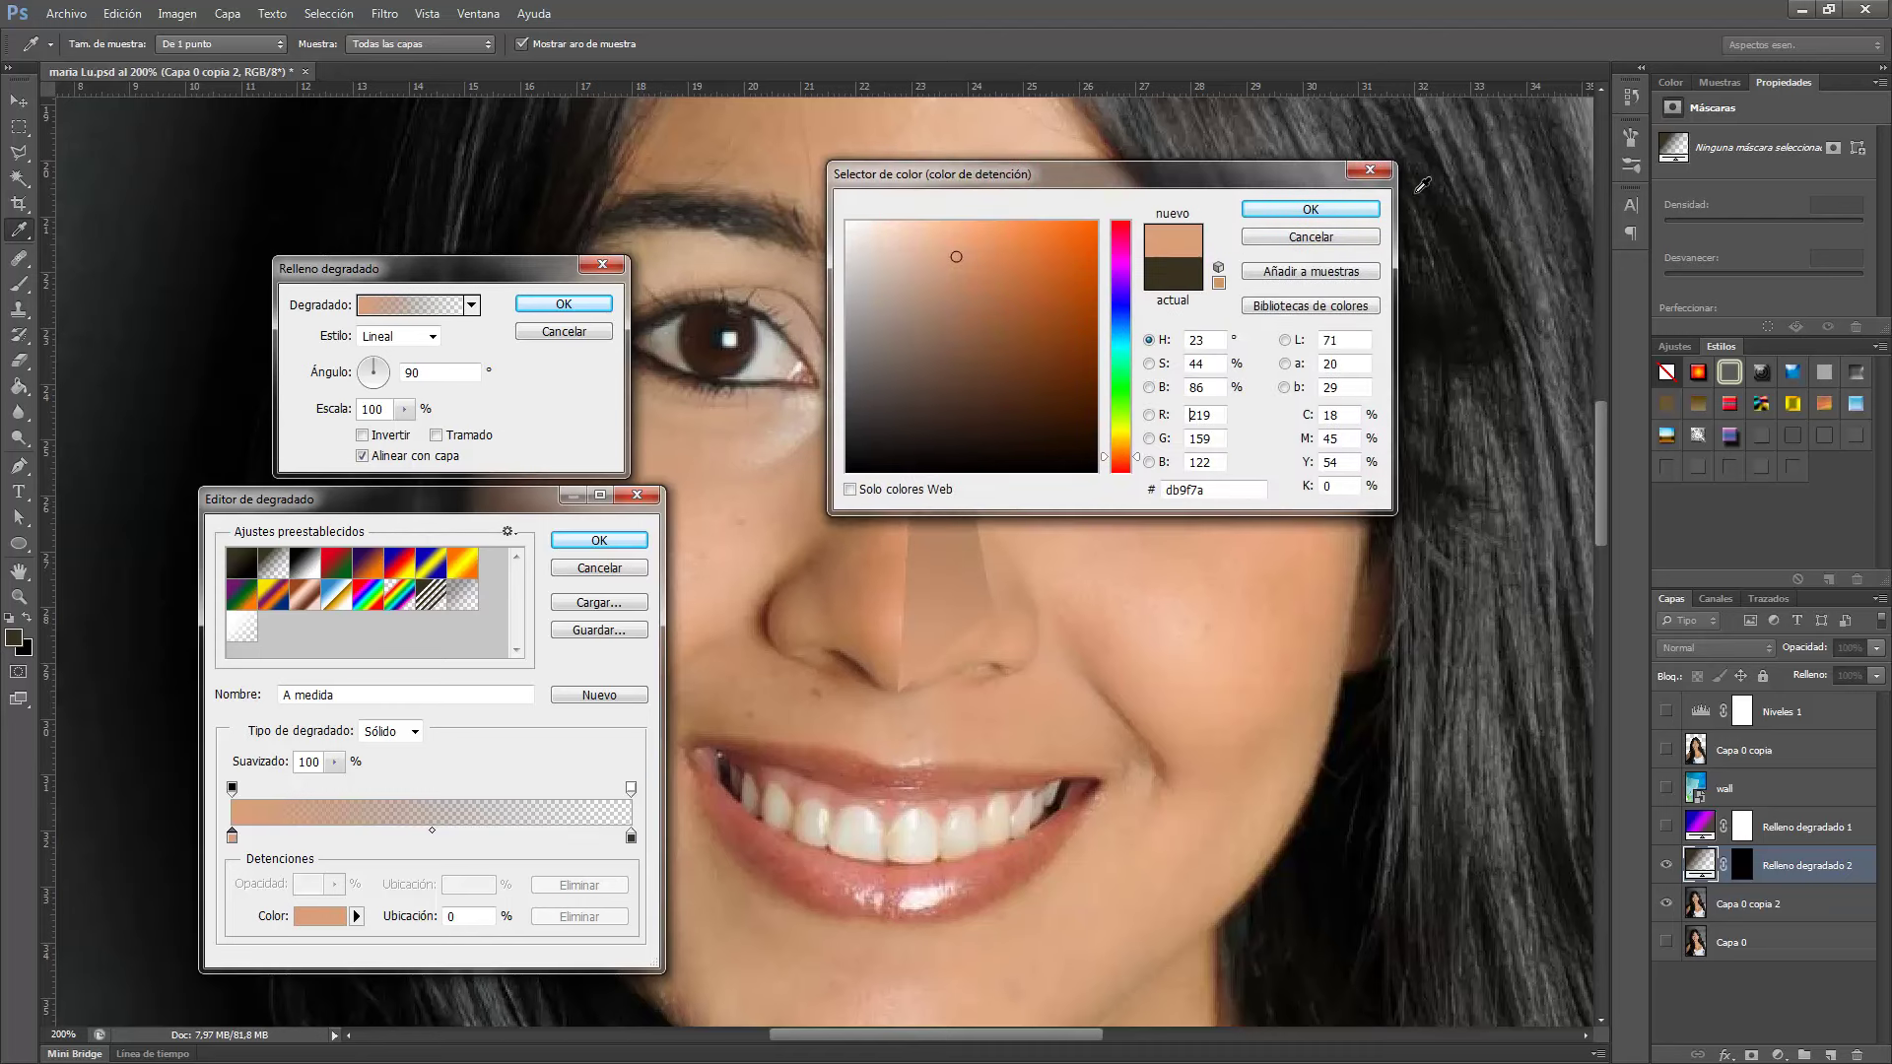
{"action": "key", "text": "Return"}
{"action": "left_click", "coordinate": [304, 564]}
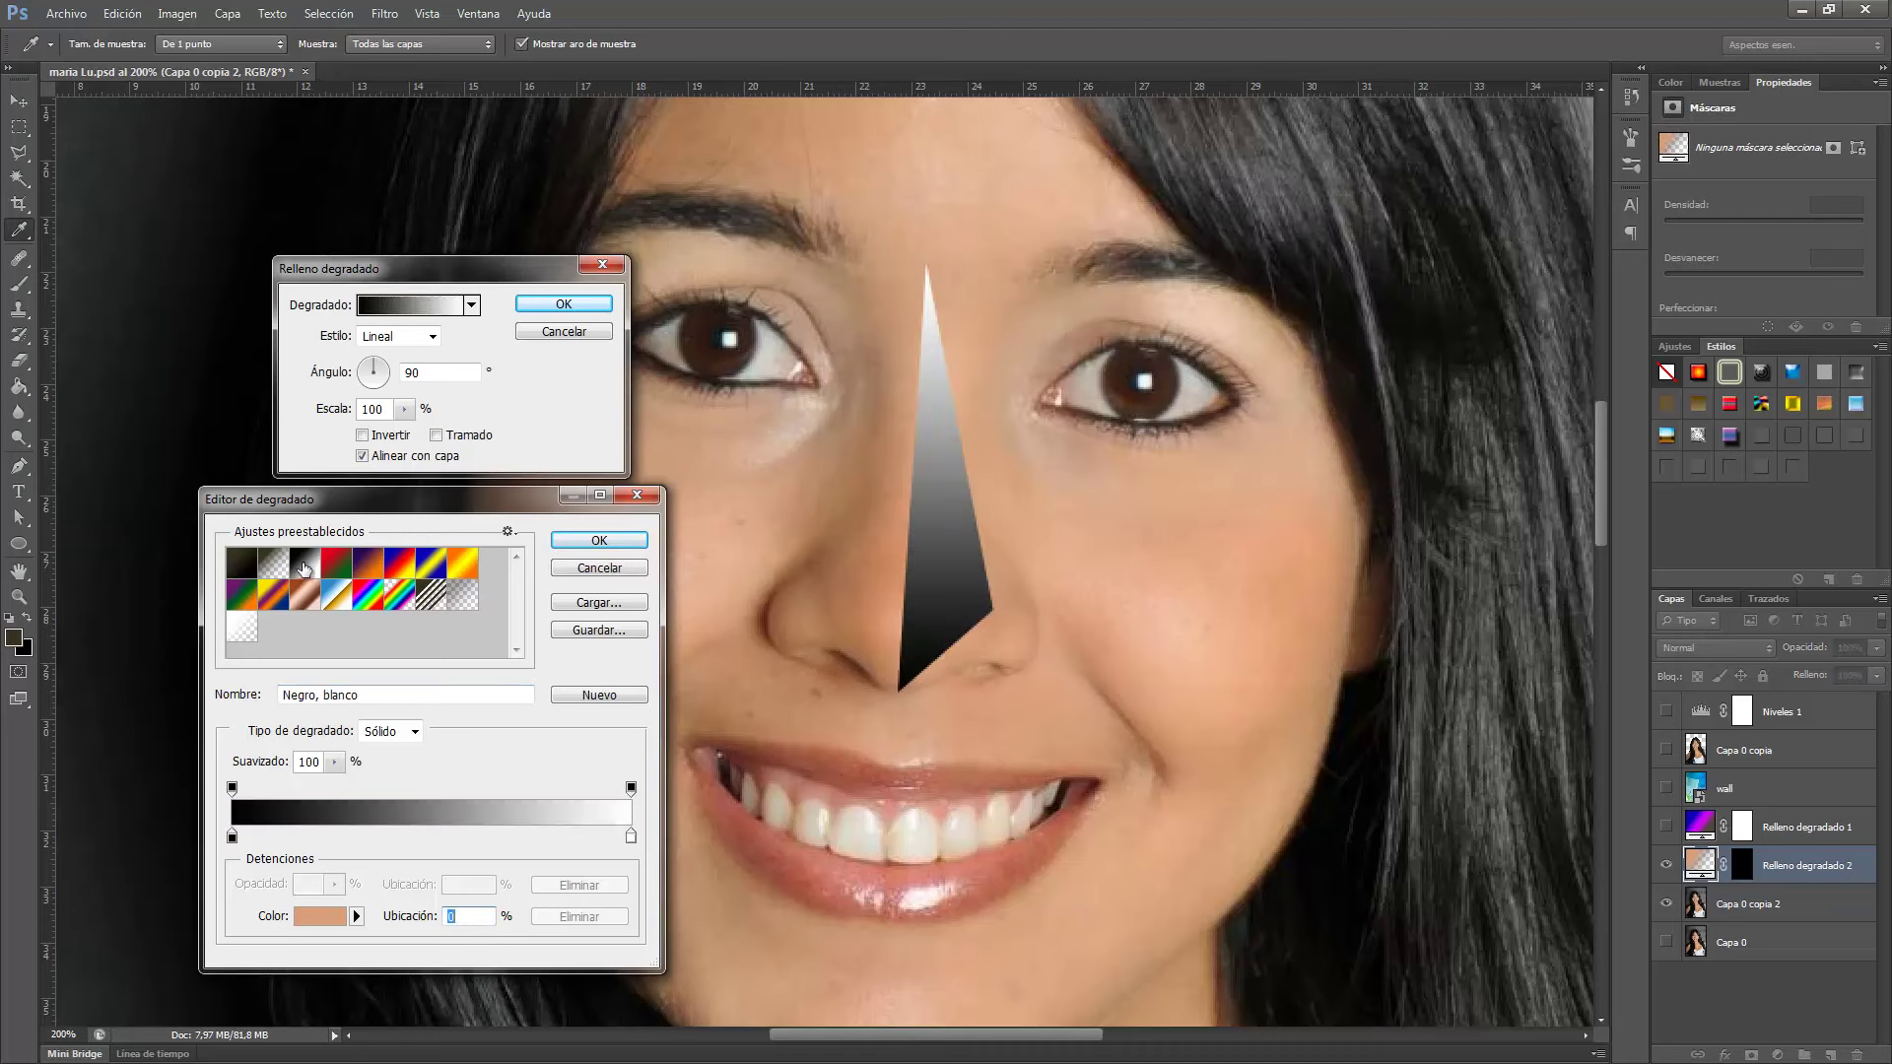
{"action": "left_click", "coordinate": [320, 916]}
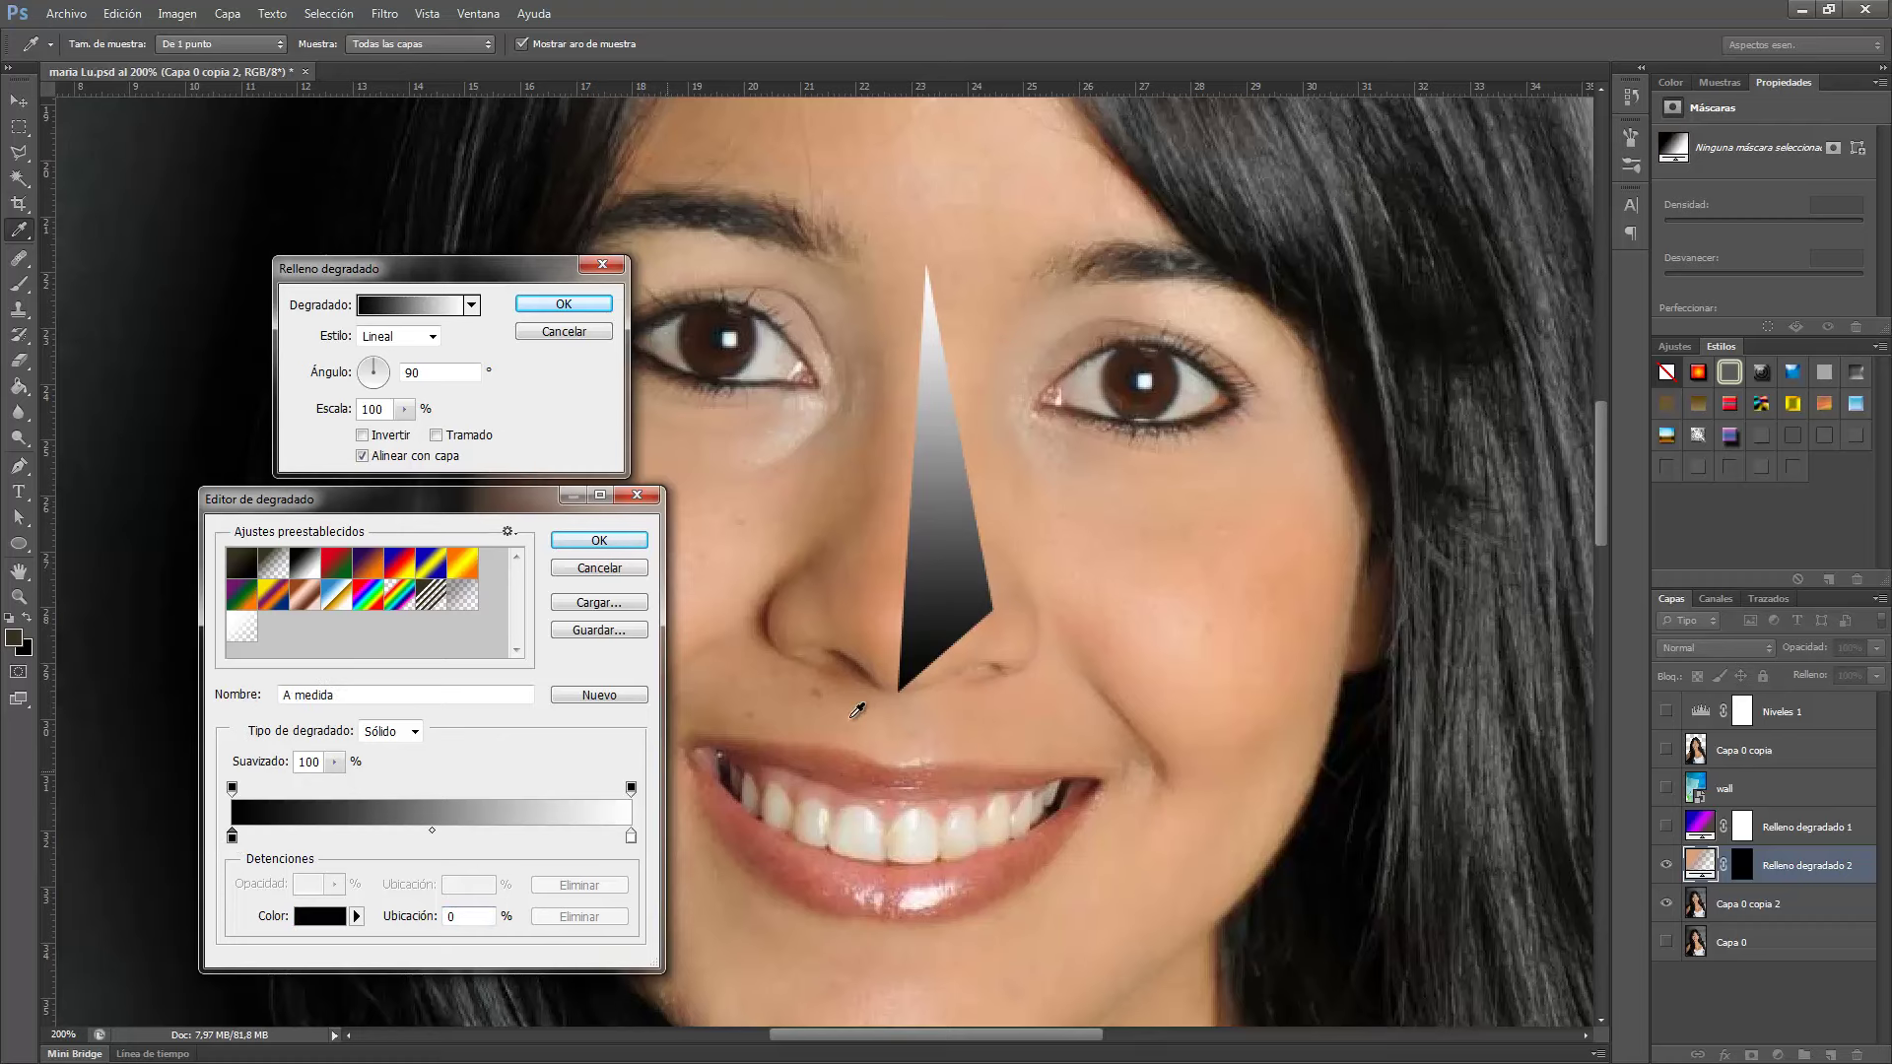
{"action": "left_click", "coordinate": [1007, 627]}
{"action": "left_click", "coordinate": [1311, 210]}
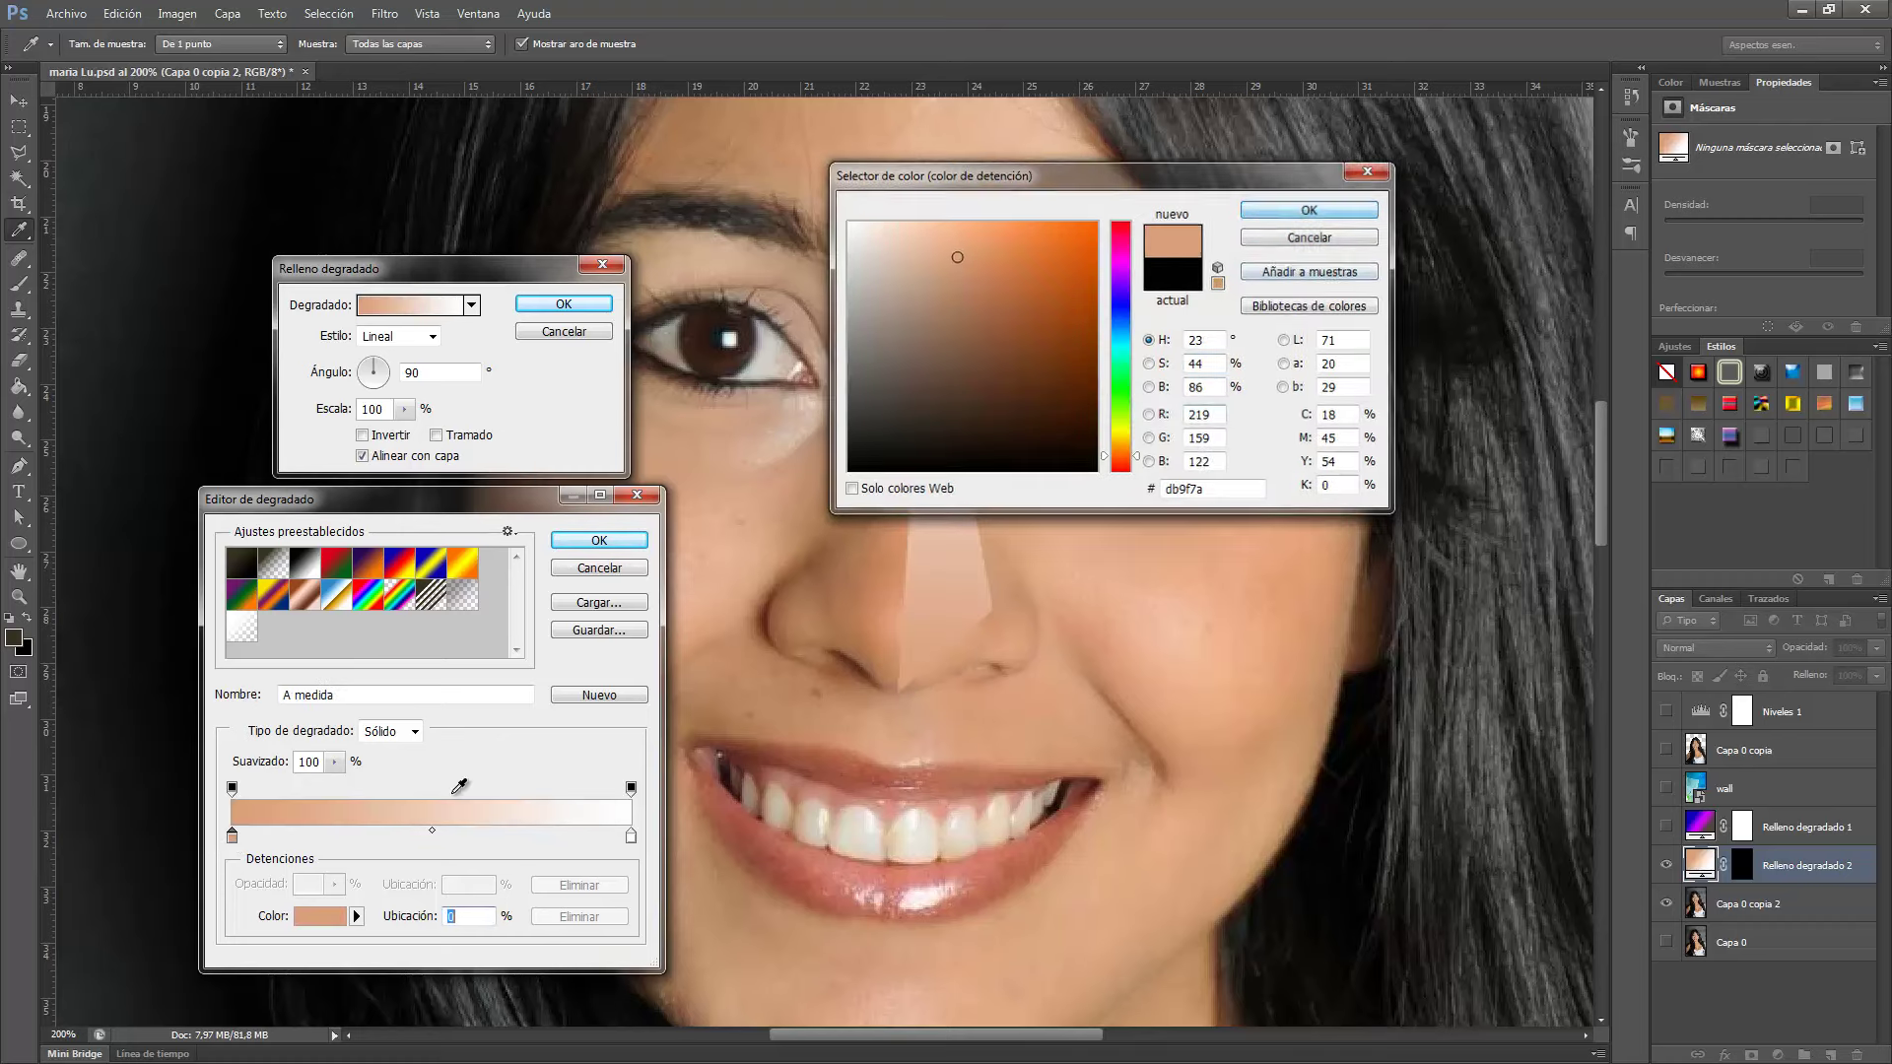
Set the right gradient stop to the nose's sampled skin tone and apply the fill layer.
{"action": "left_click", "coordinate": [631, 838]}
{"action": "left_click", "coordinate": [319, 916]}
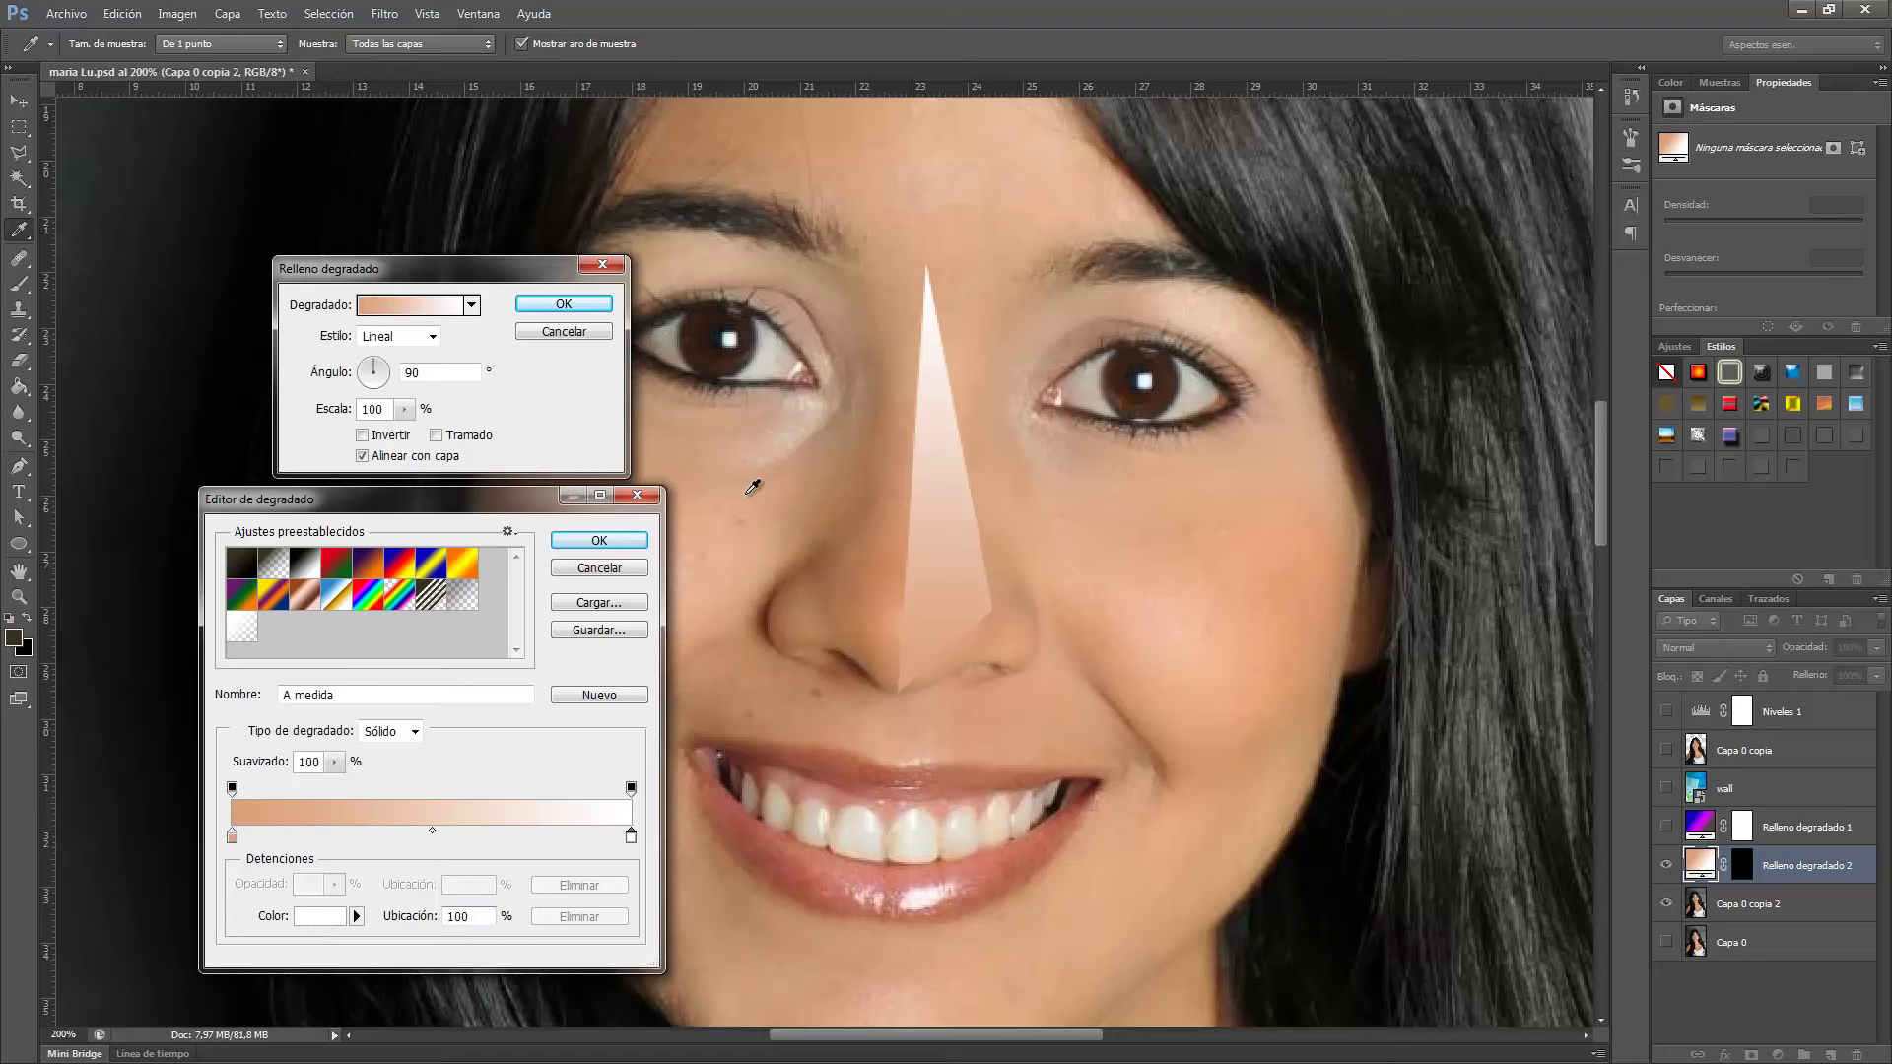
{"action": "left_click_drag", "start_coordinate": [1063, 186], "coordinate": [1273, 201]}
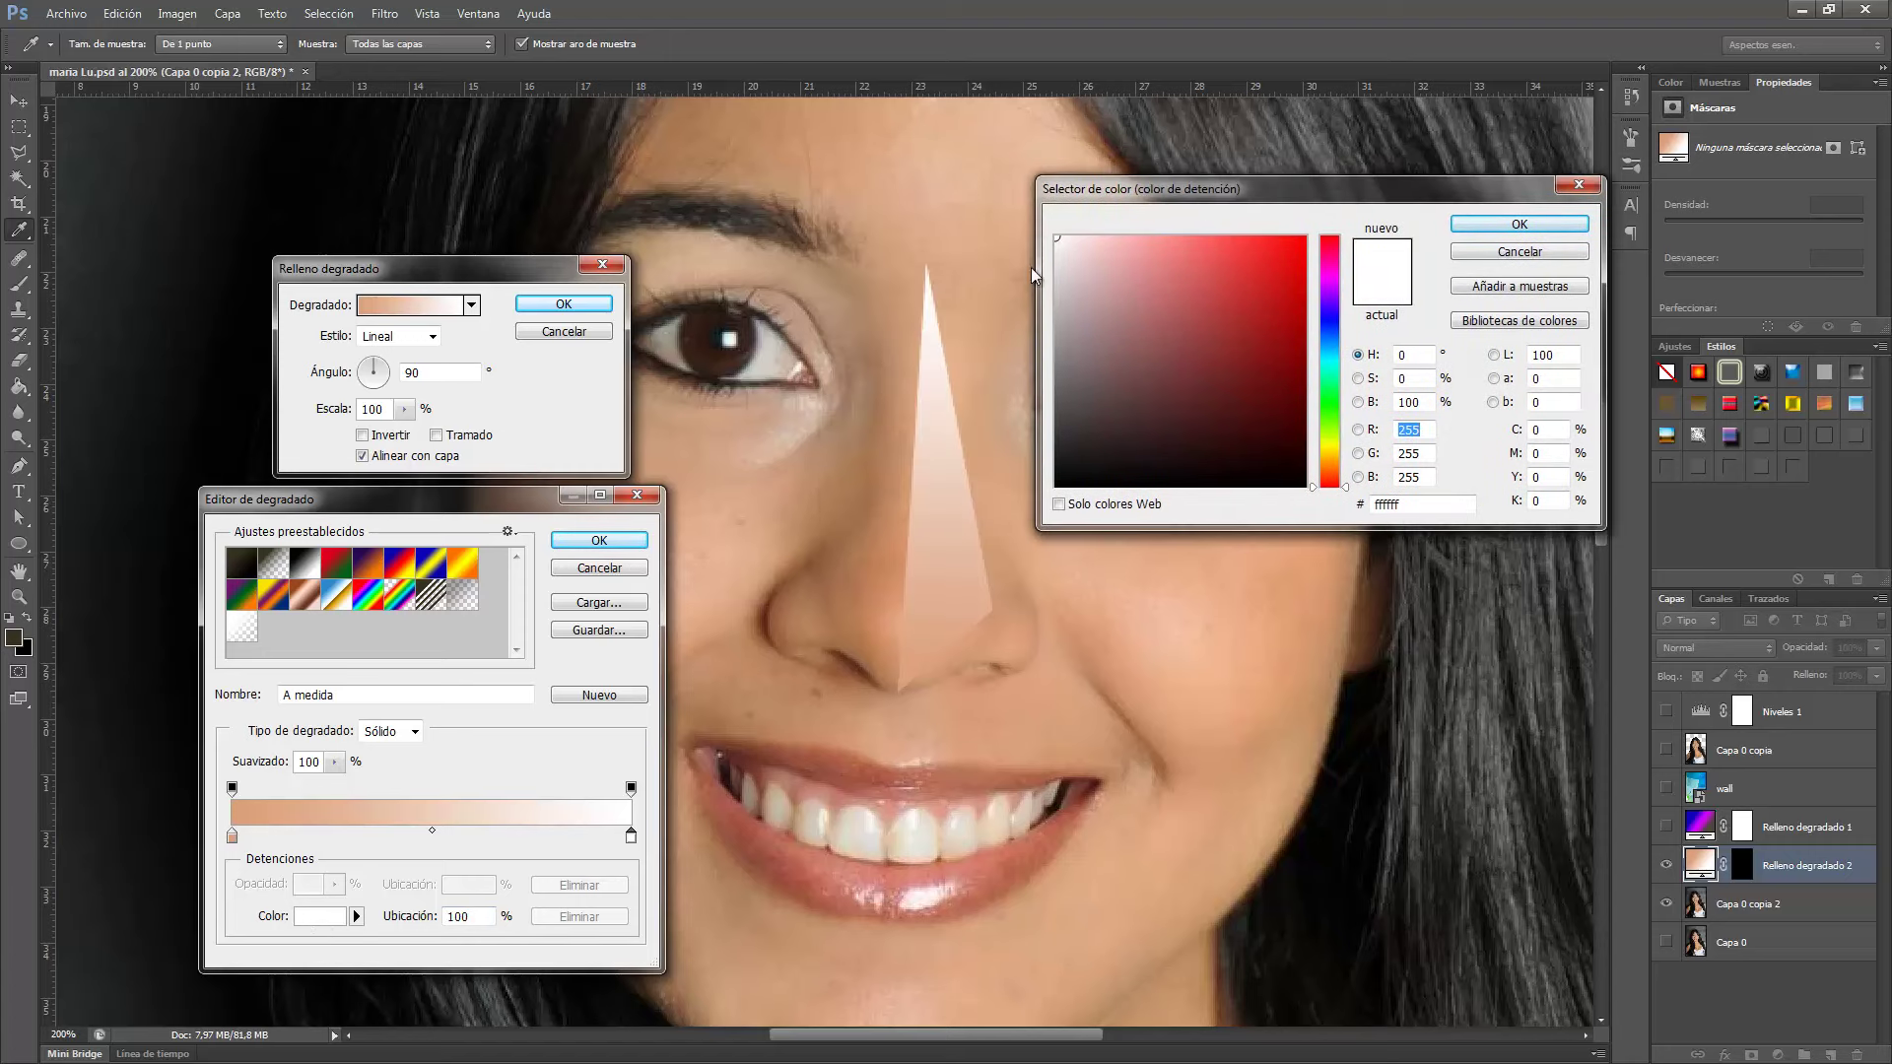
{"action": "left_click", "coordinate": [962, 298]}
{"action": "left_click", "coordinate": [1519, 224]}
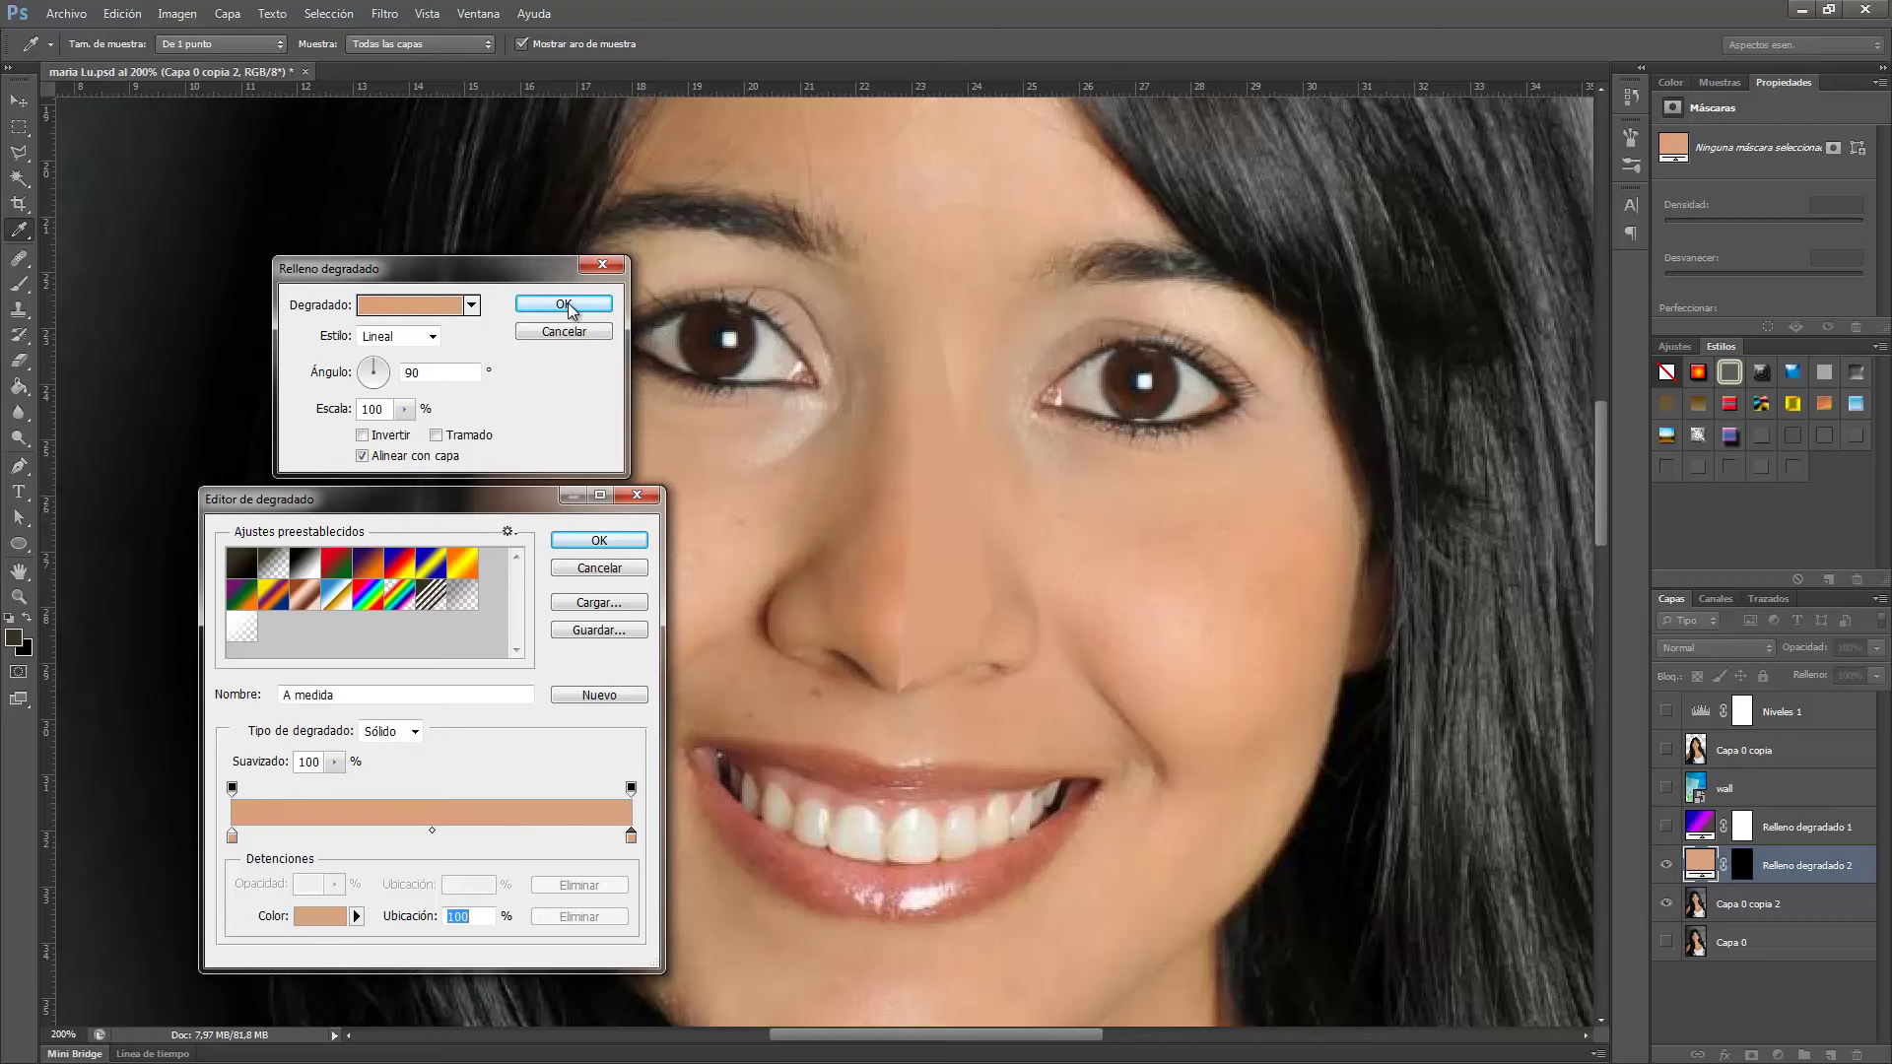
{"action": "left_click", "coordinate": [599, 542]}
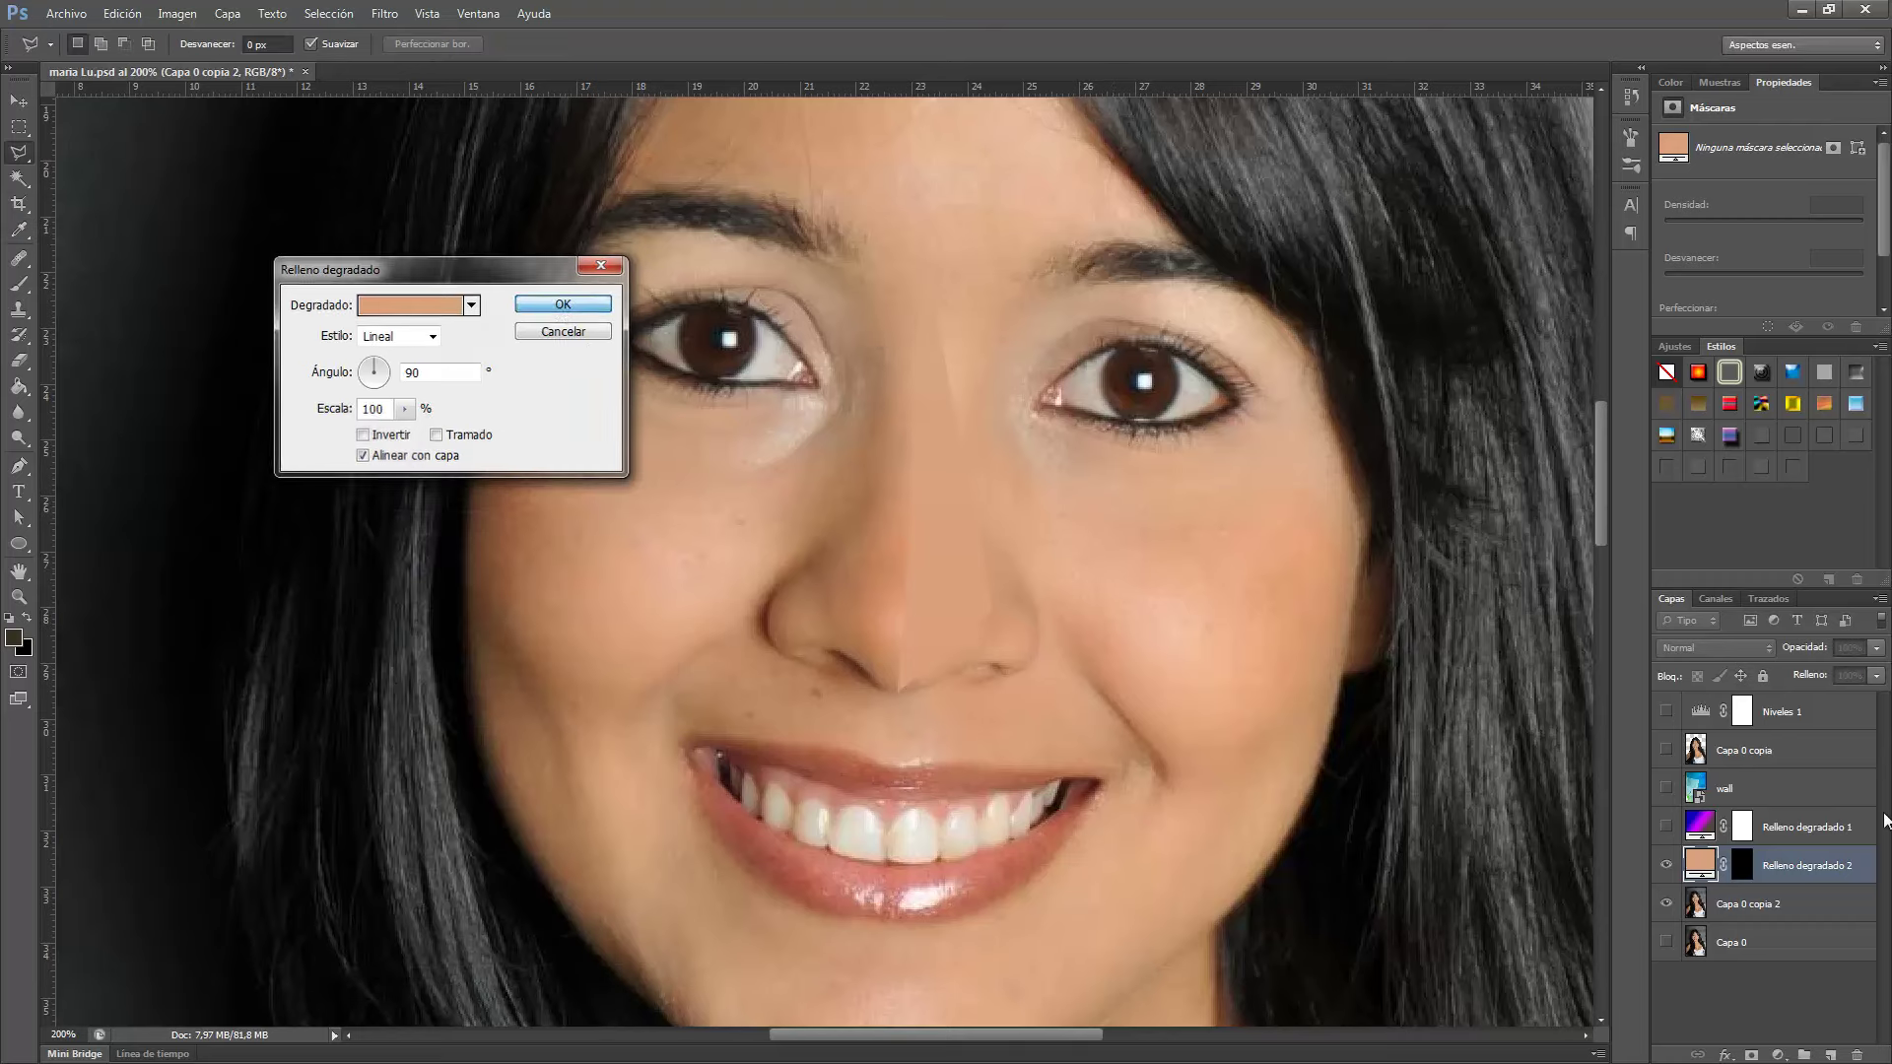
{"action": "left_click", "coordinate": [565, 305]}
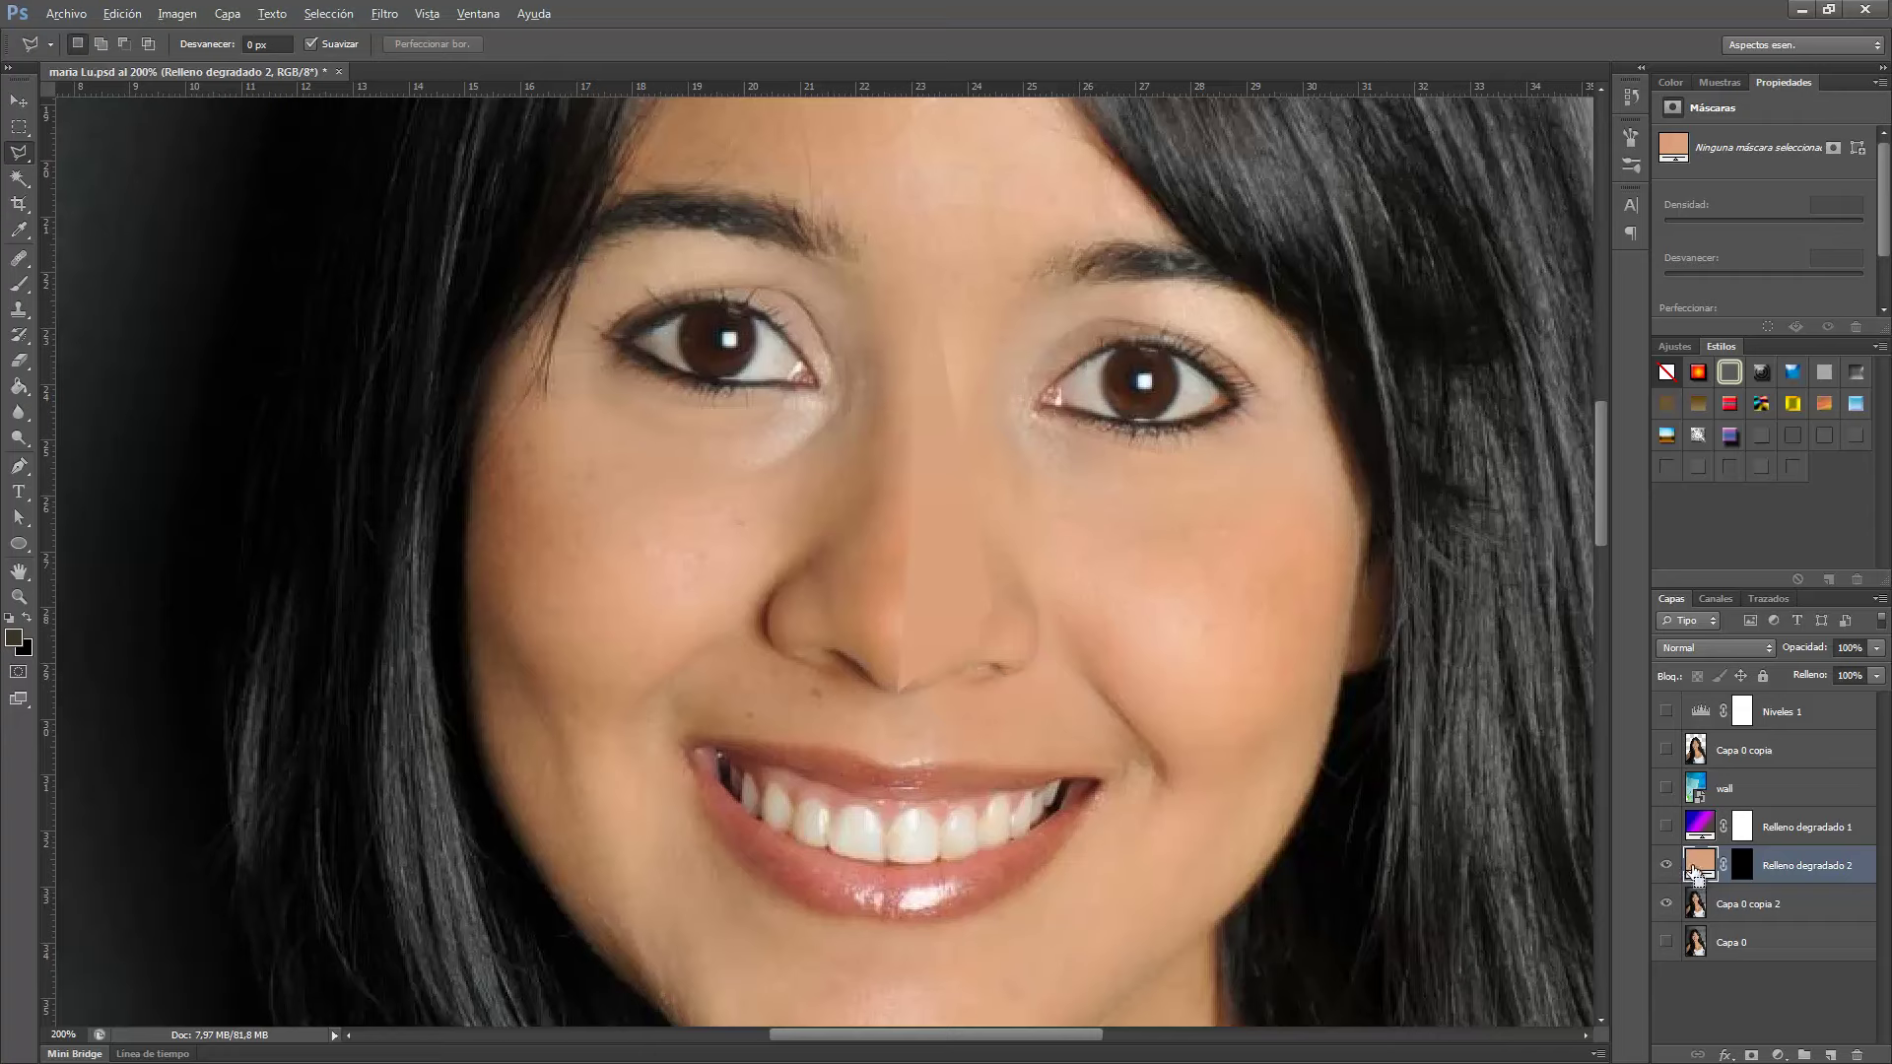
Undo the gradient fill and give the nose triangle its averaged colour with Promedio.
{"action": "key", "text": "ctrl+z"}
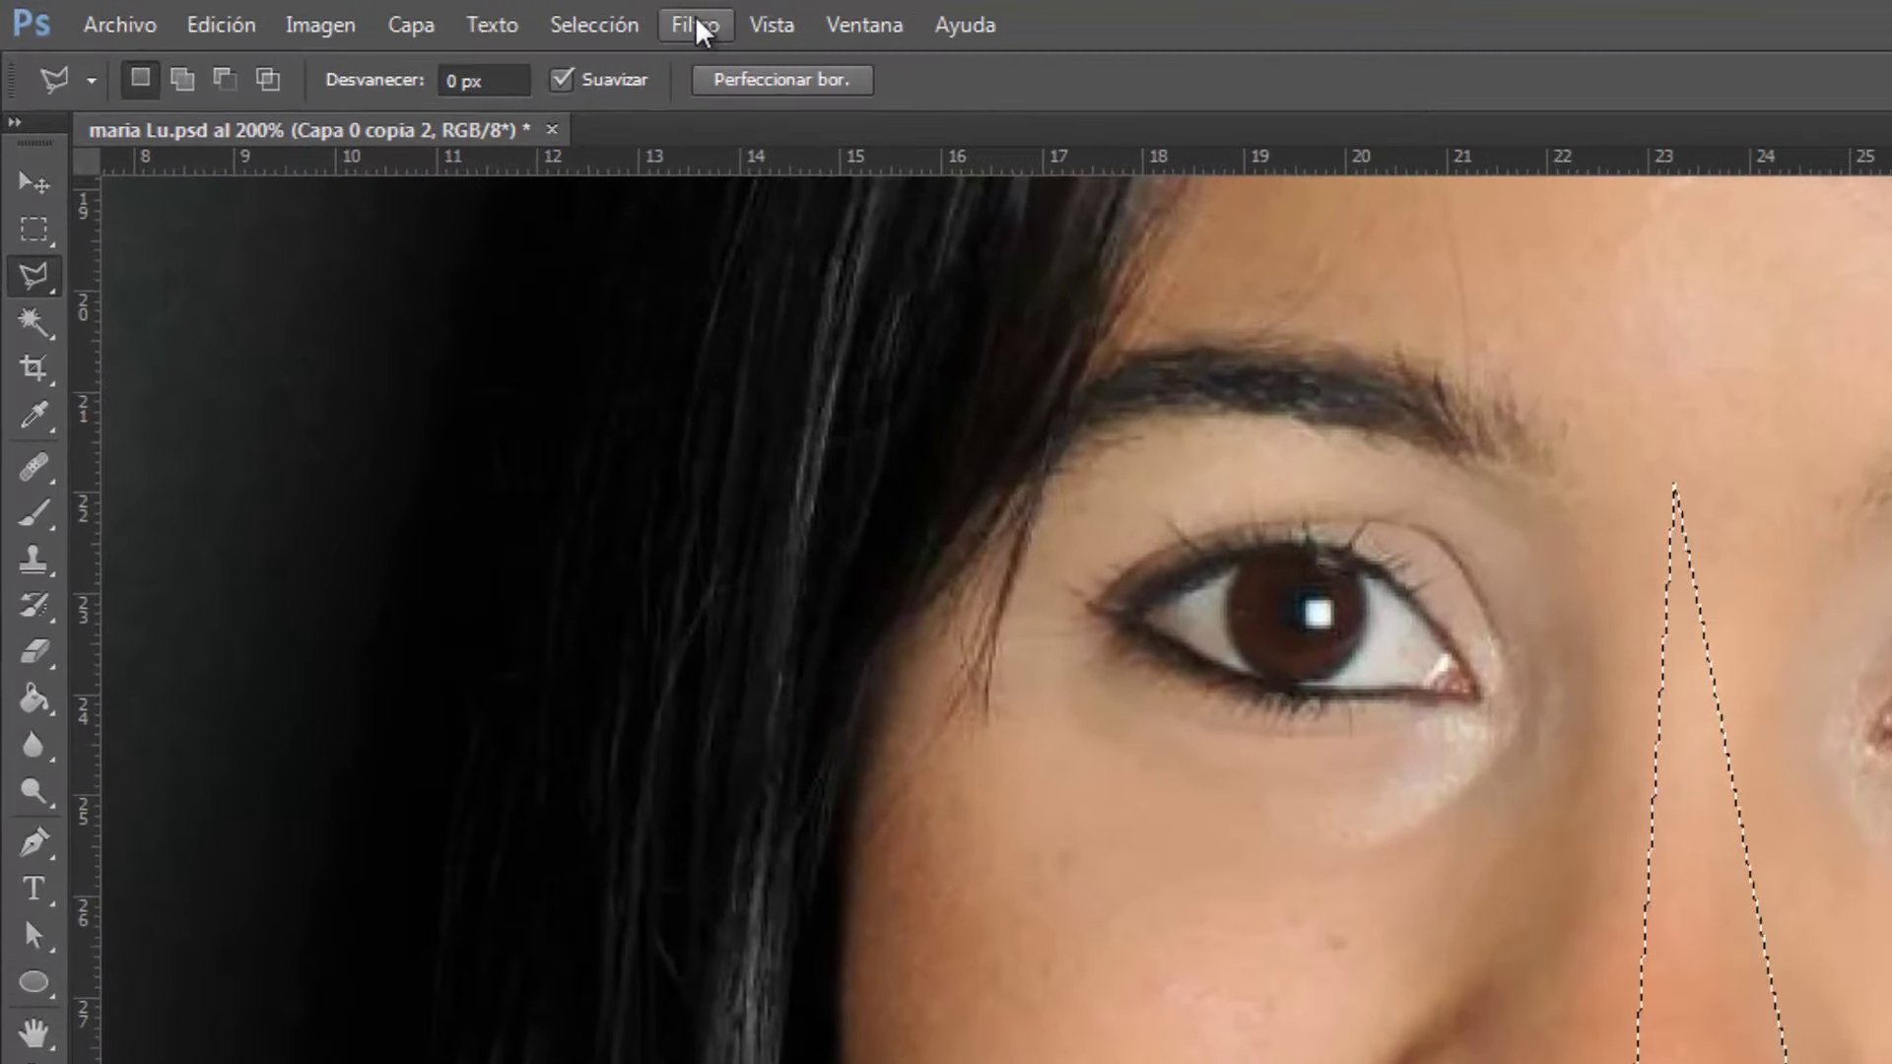
{"action": "left_click", "coordinate": [703, 31]}
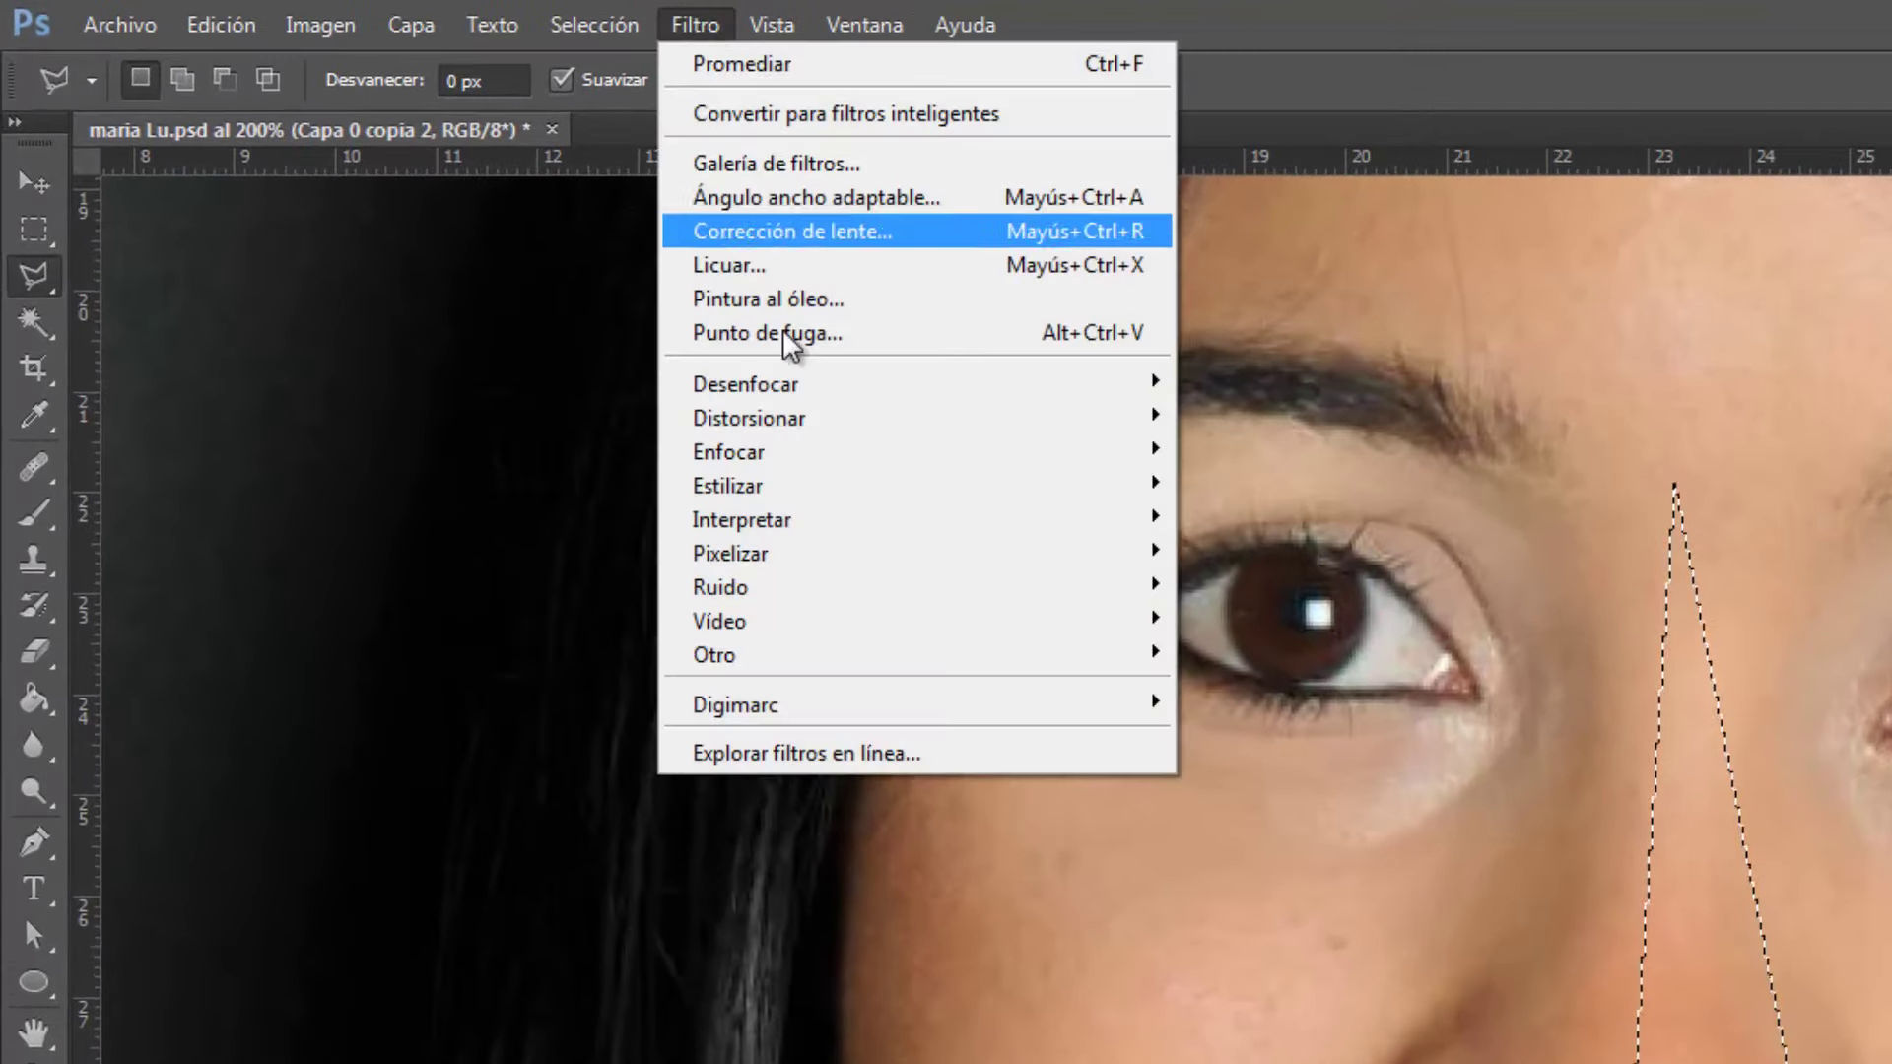
{"action": "mouse_move", "coordinate": [748, 383]}
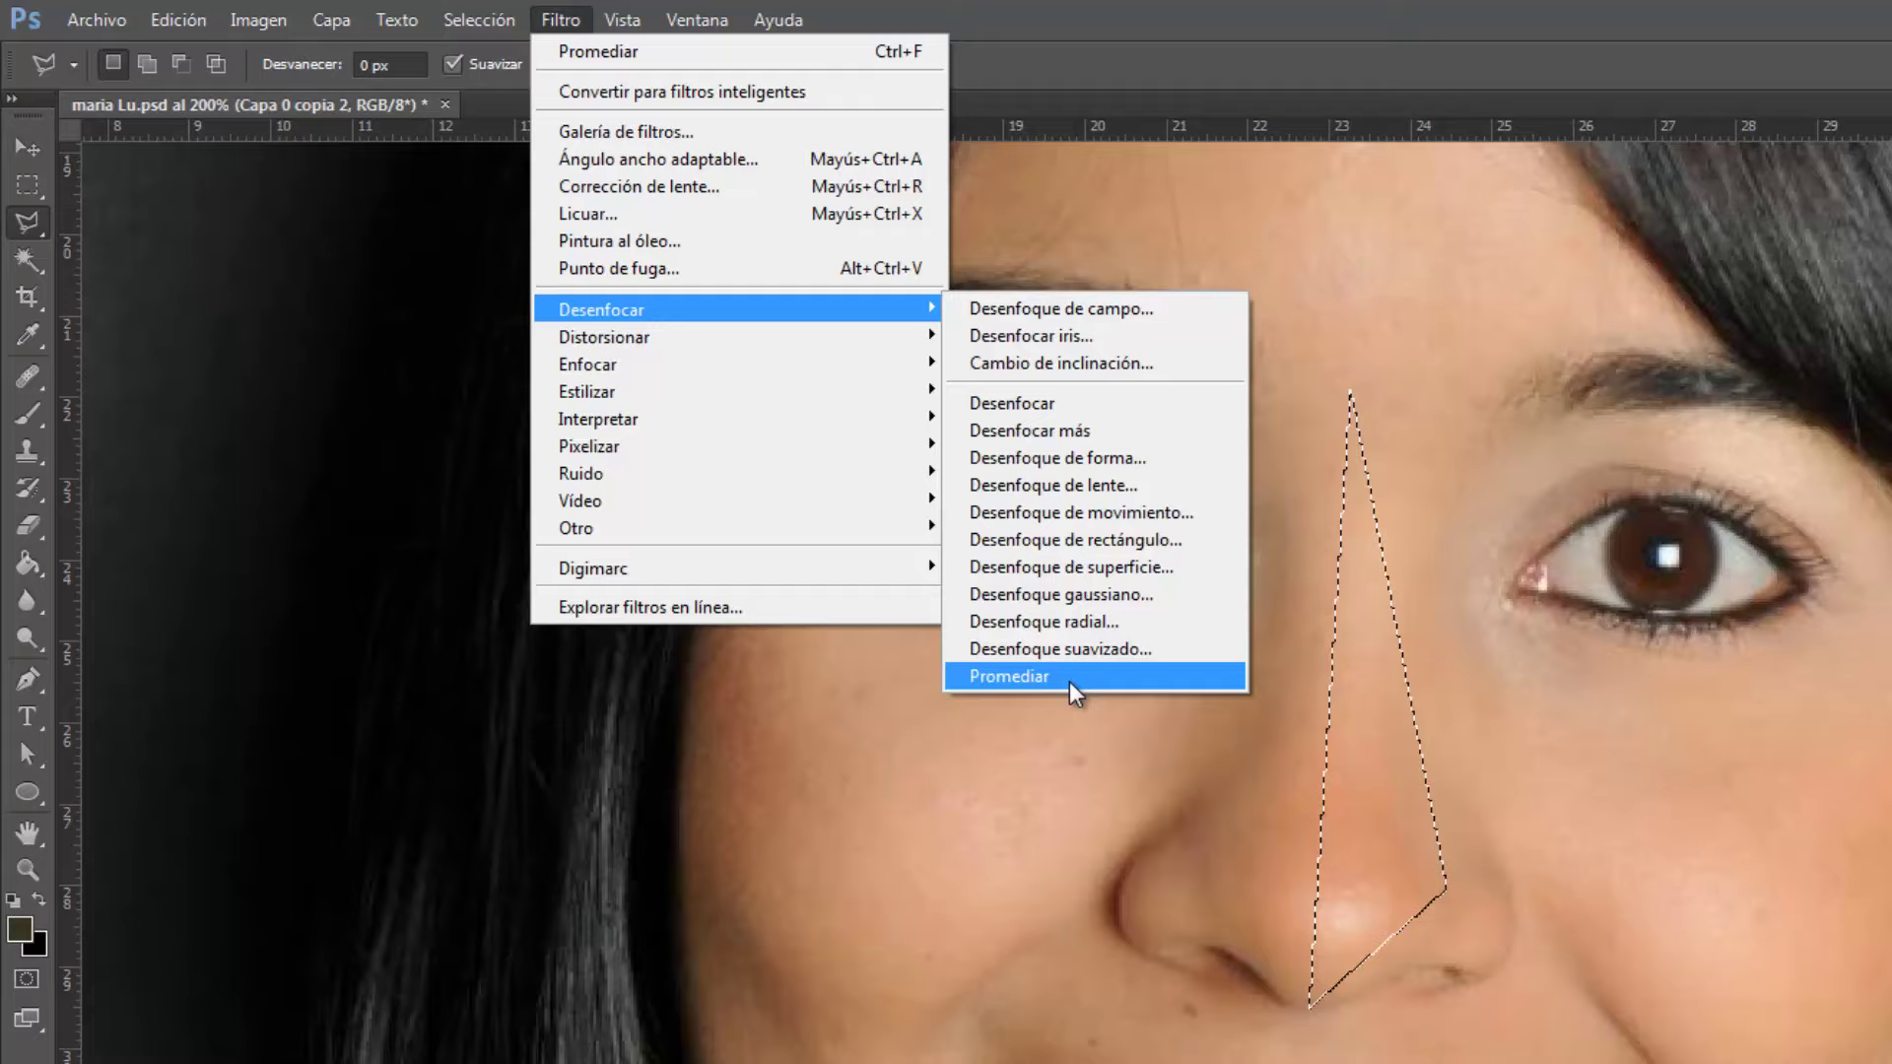
{"action": "left_click", "coordinate": [1333, 858]}
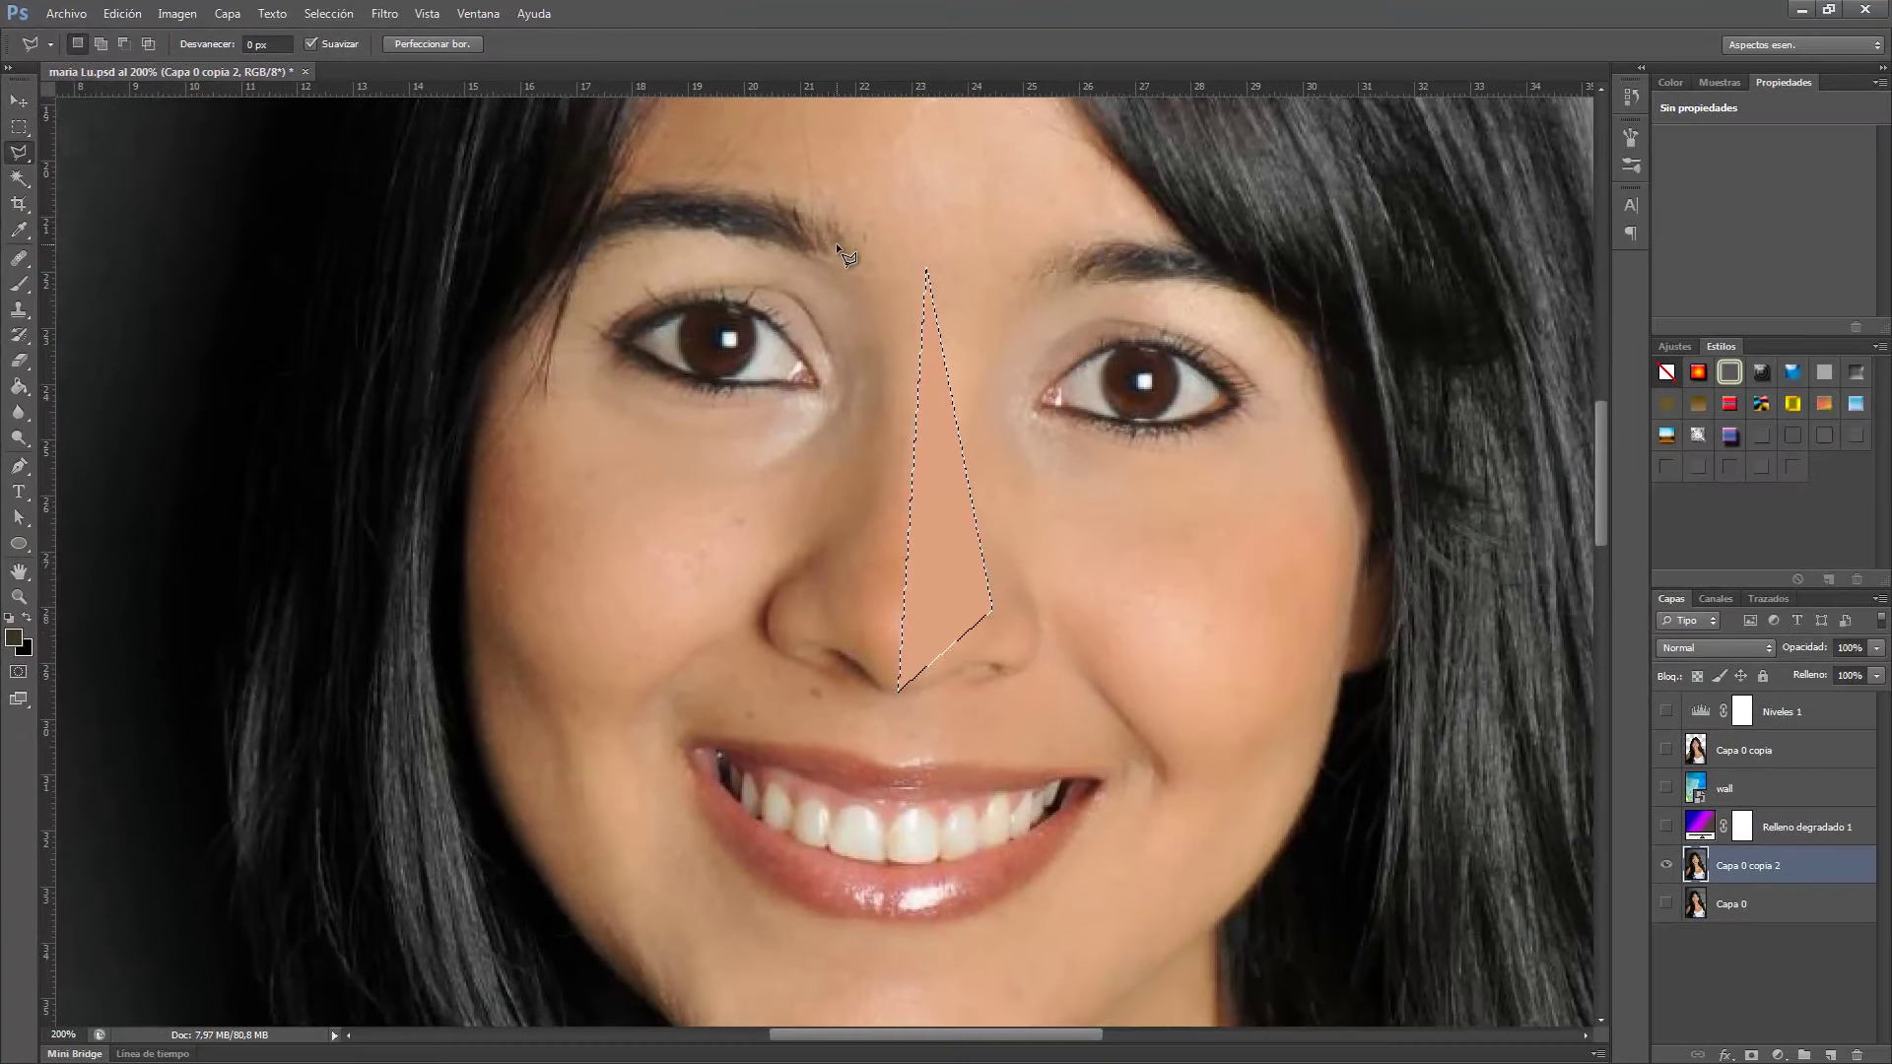
{"action": "key", "text": "ctrl+d"}
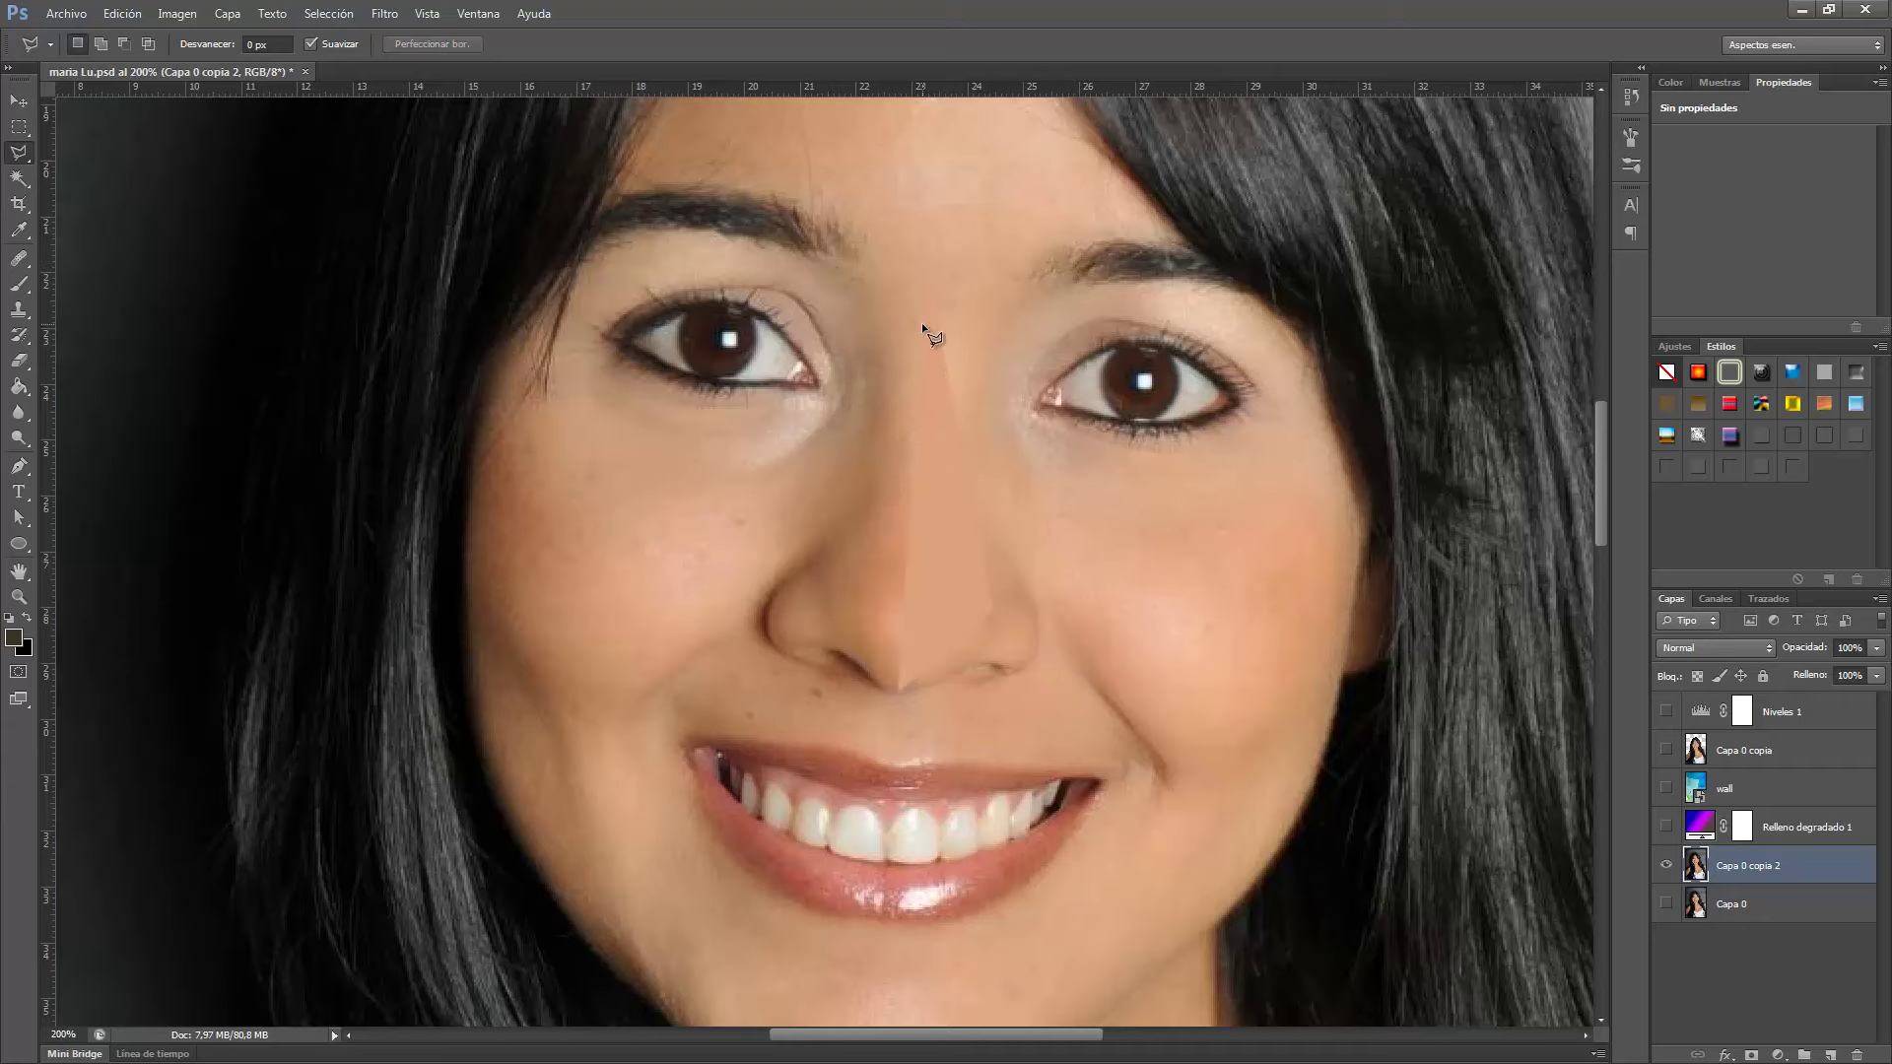
Select another nose triangle from the forehead, then cancel the filter menu and deselect.
{"action": "left_click", "coordinate": [926, 266]}
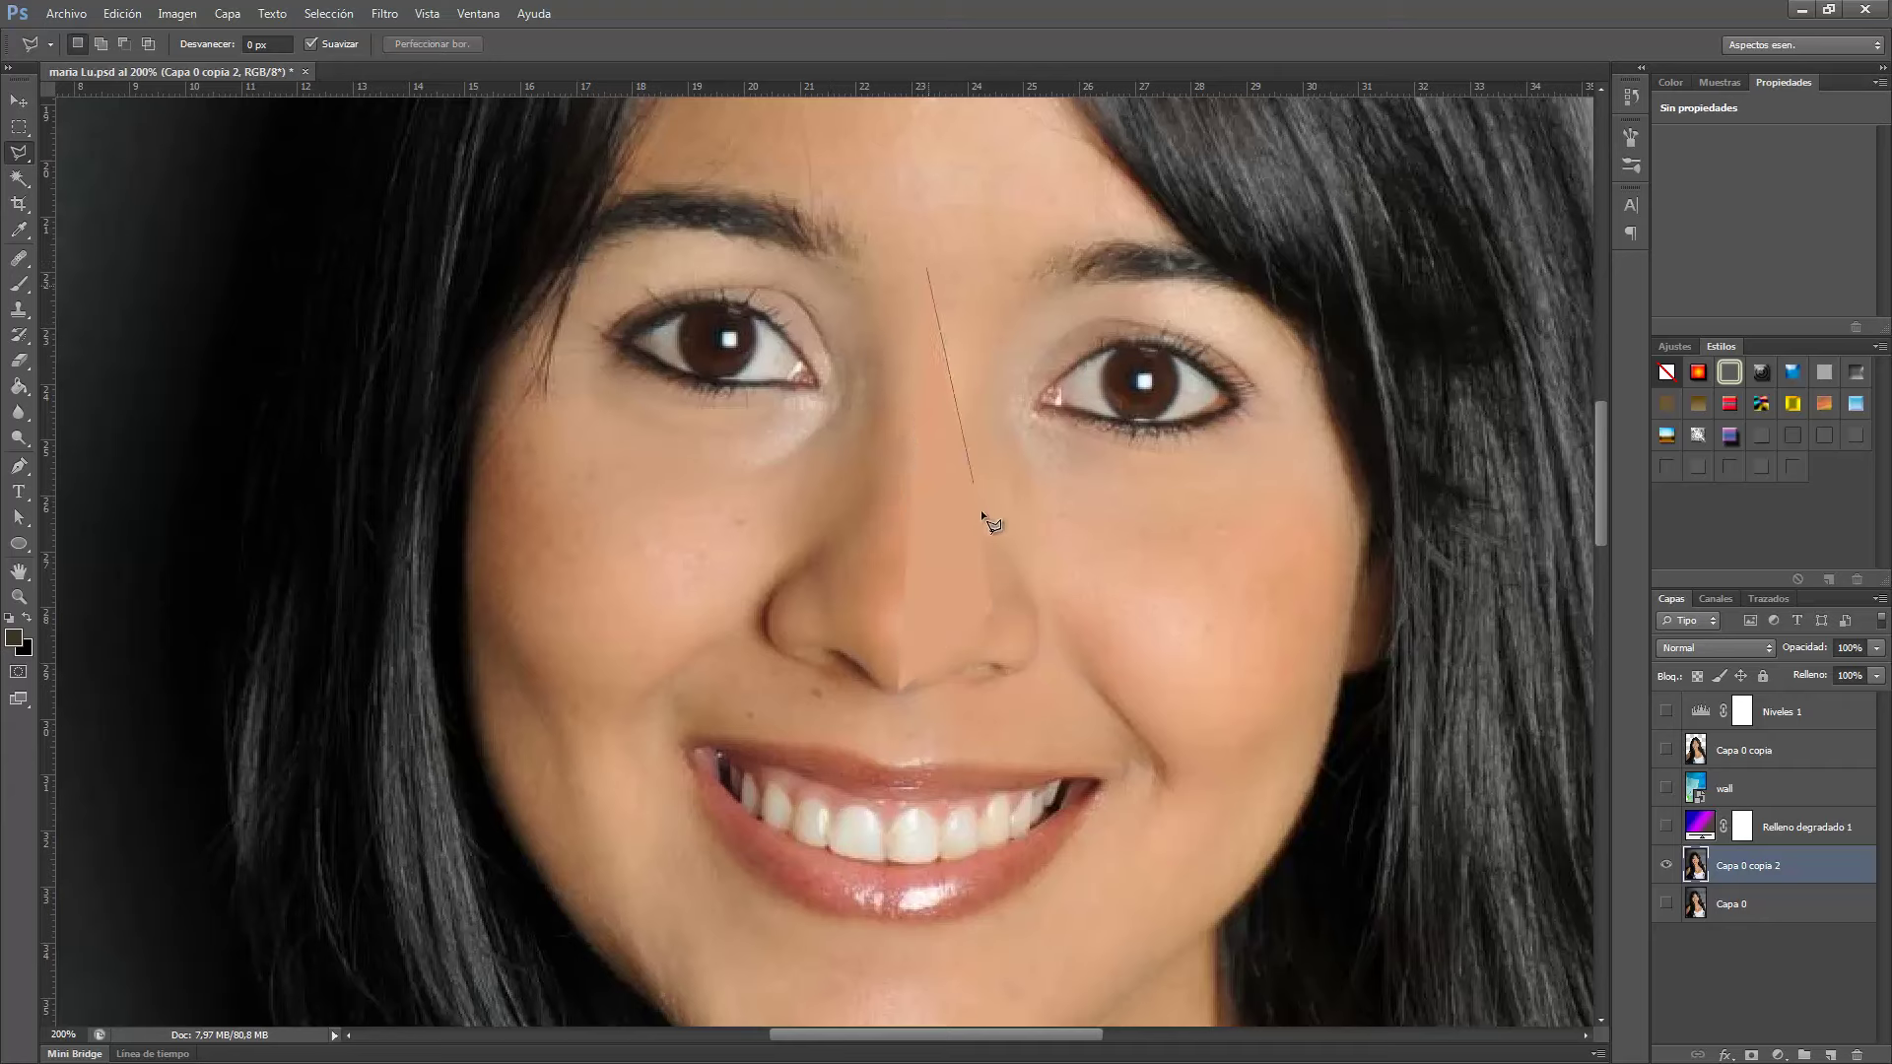
{"action": "left_click", "coordinate": [991, 611]}
{"action": "double_click", "coordinate": [1019, 446]}
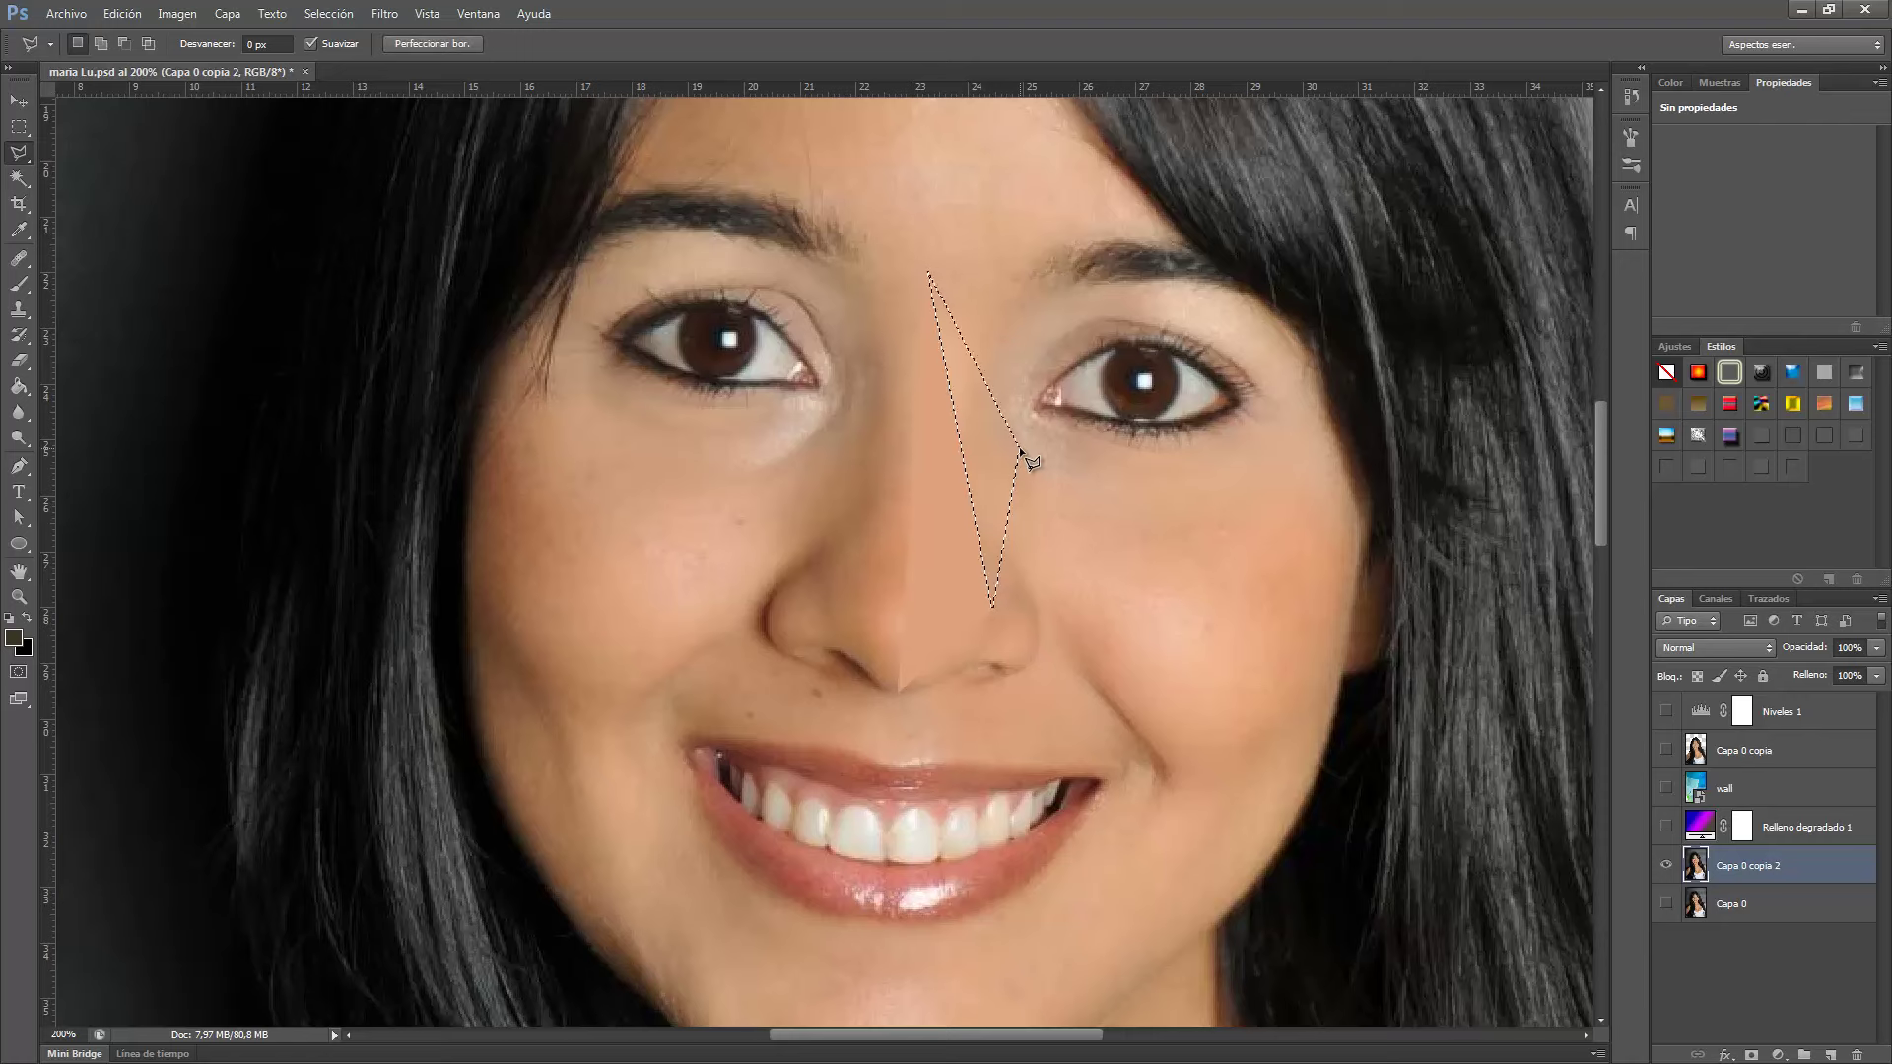
{"action": "left_click", "coordinate": [382, 14]}
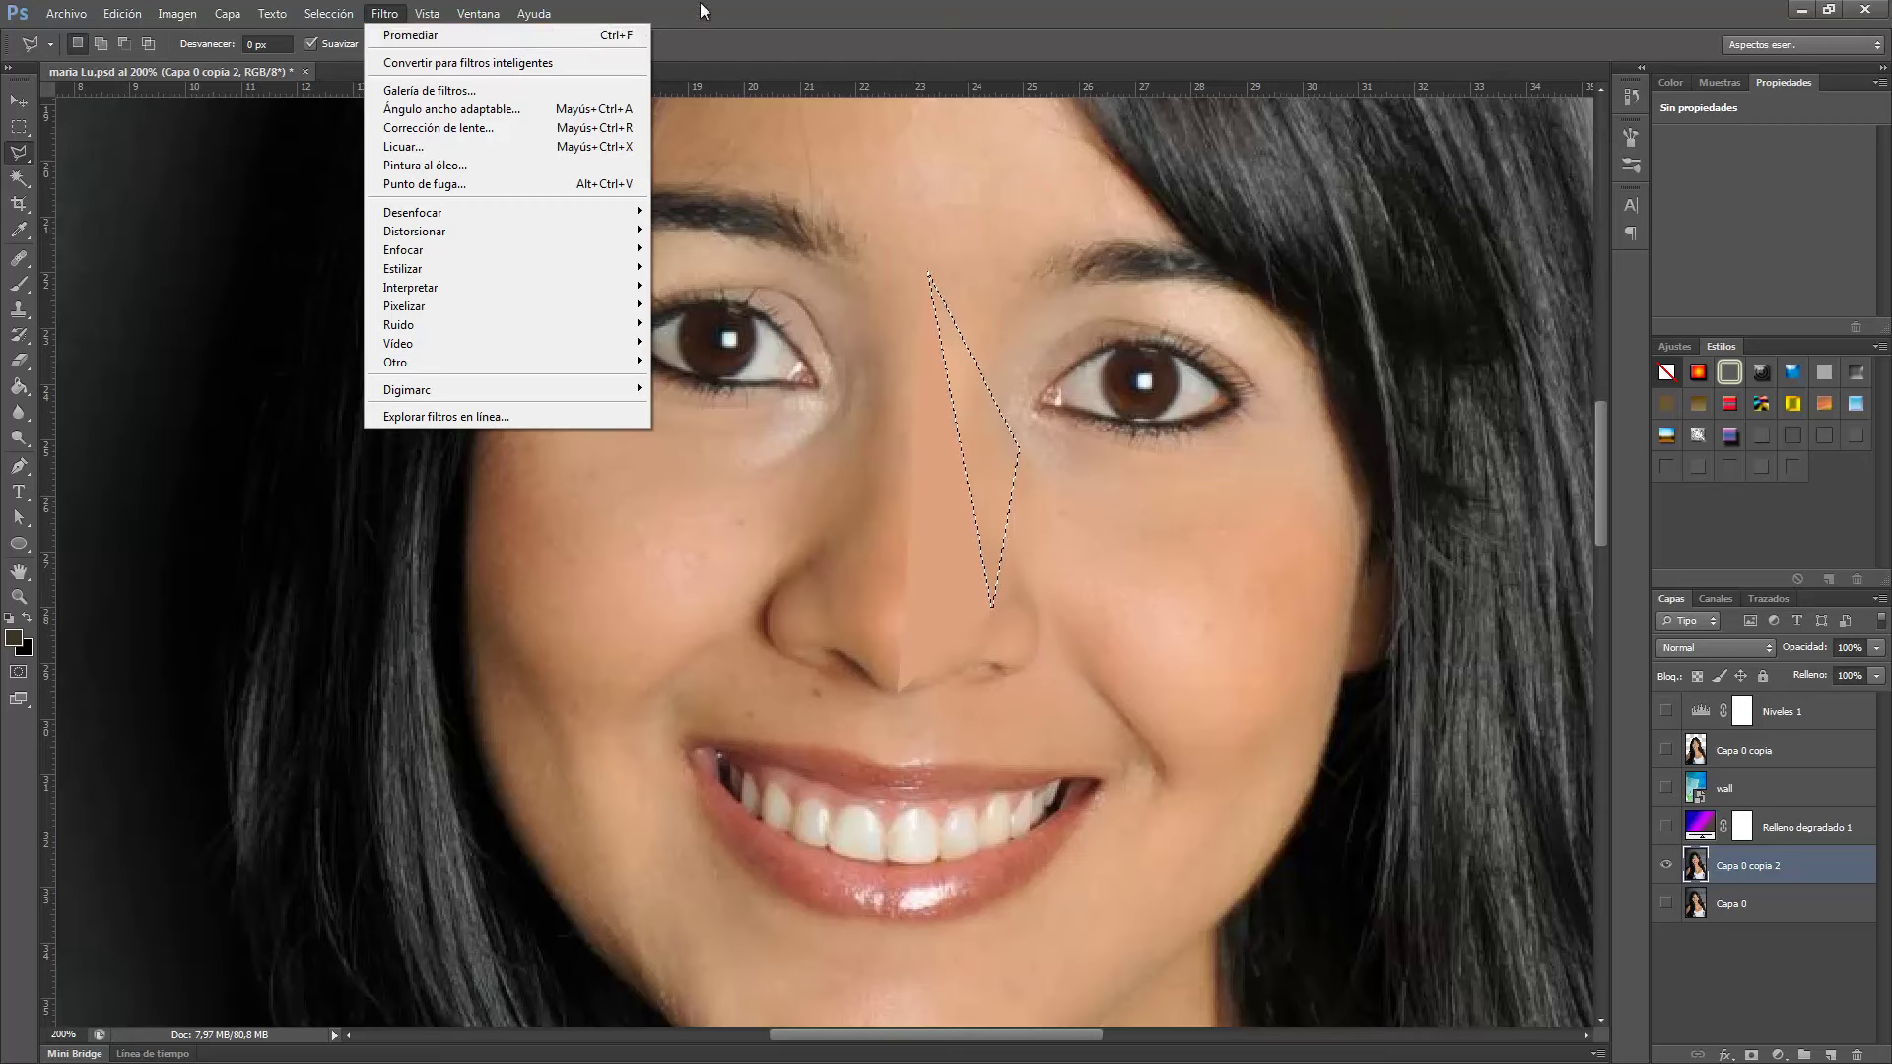
{"action": "key", "text": "Escape"}
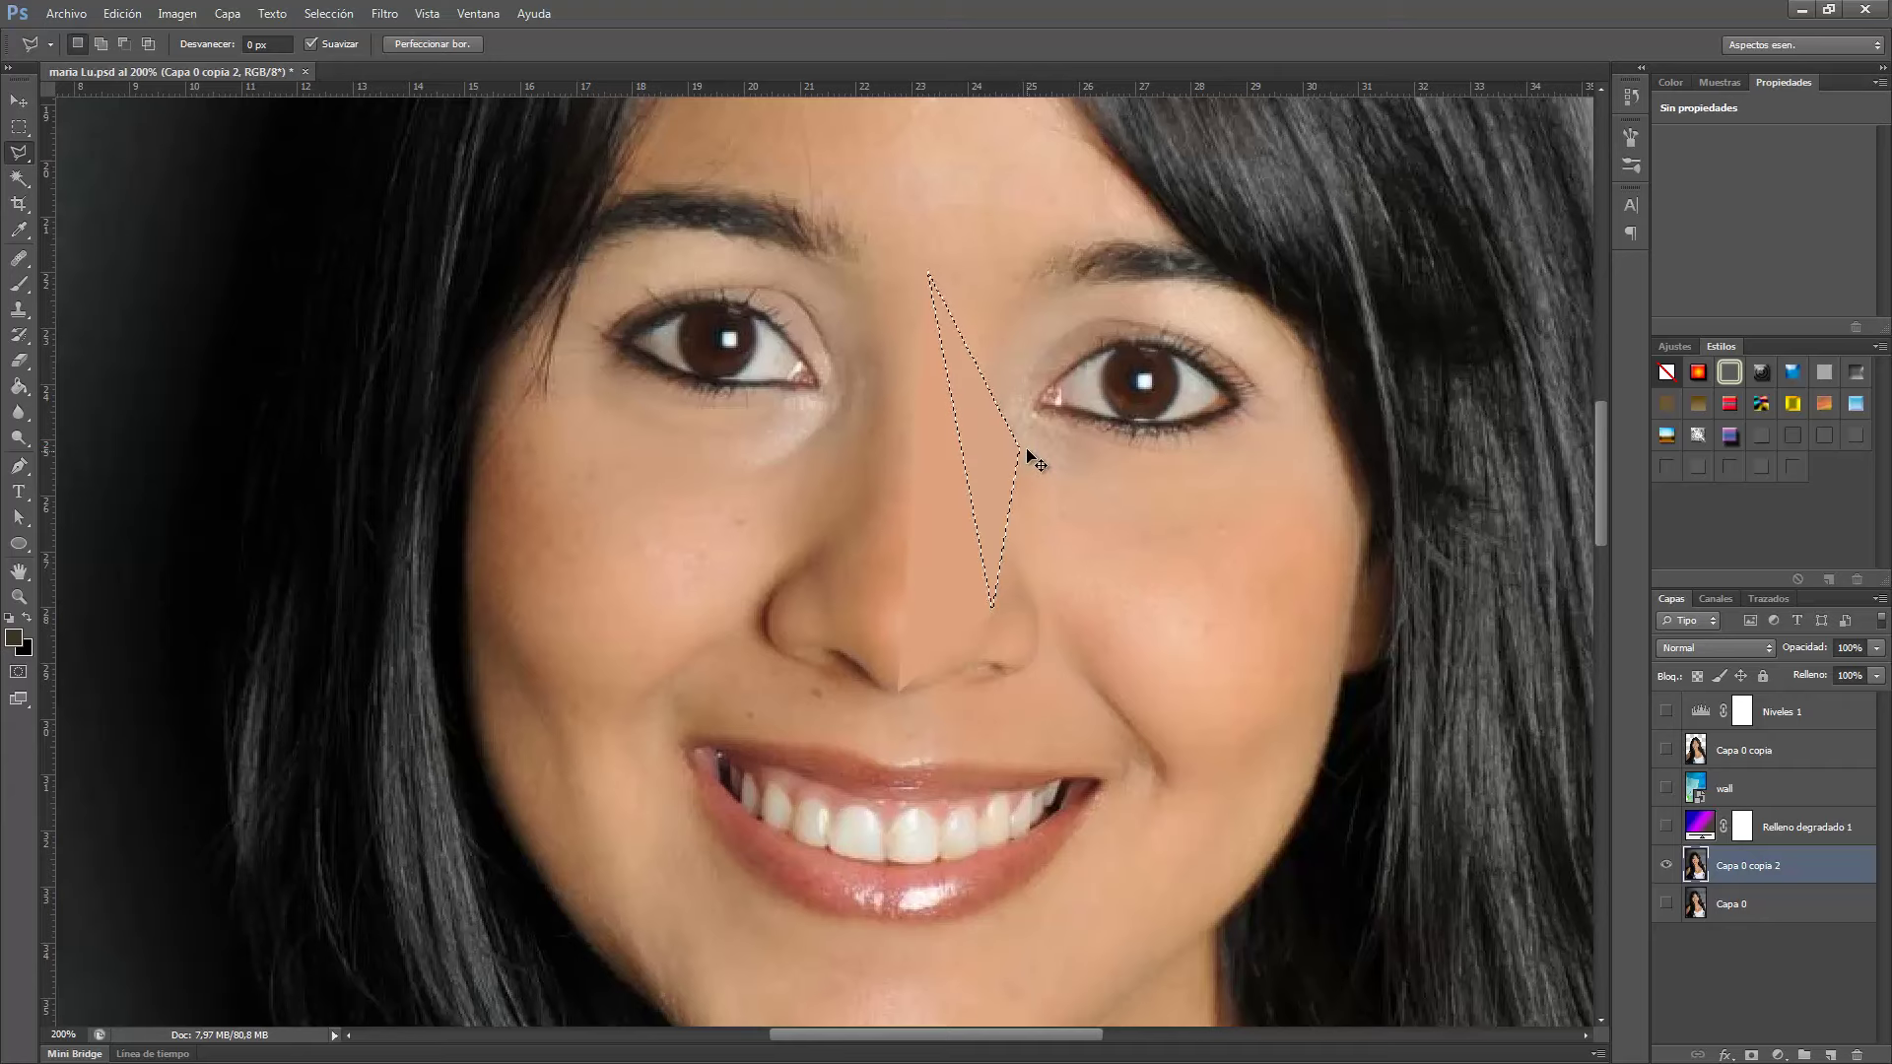
{"action": "key", "text": "ctrl+d"}
Draw triangle selections beside the nose and on the cheek, then move to the chest.
{"action": "left_click", "coordinate": [991, 621]}
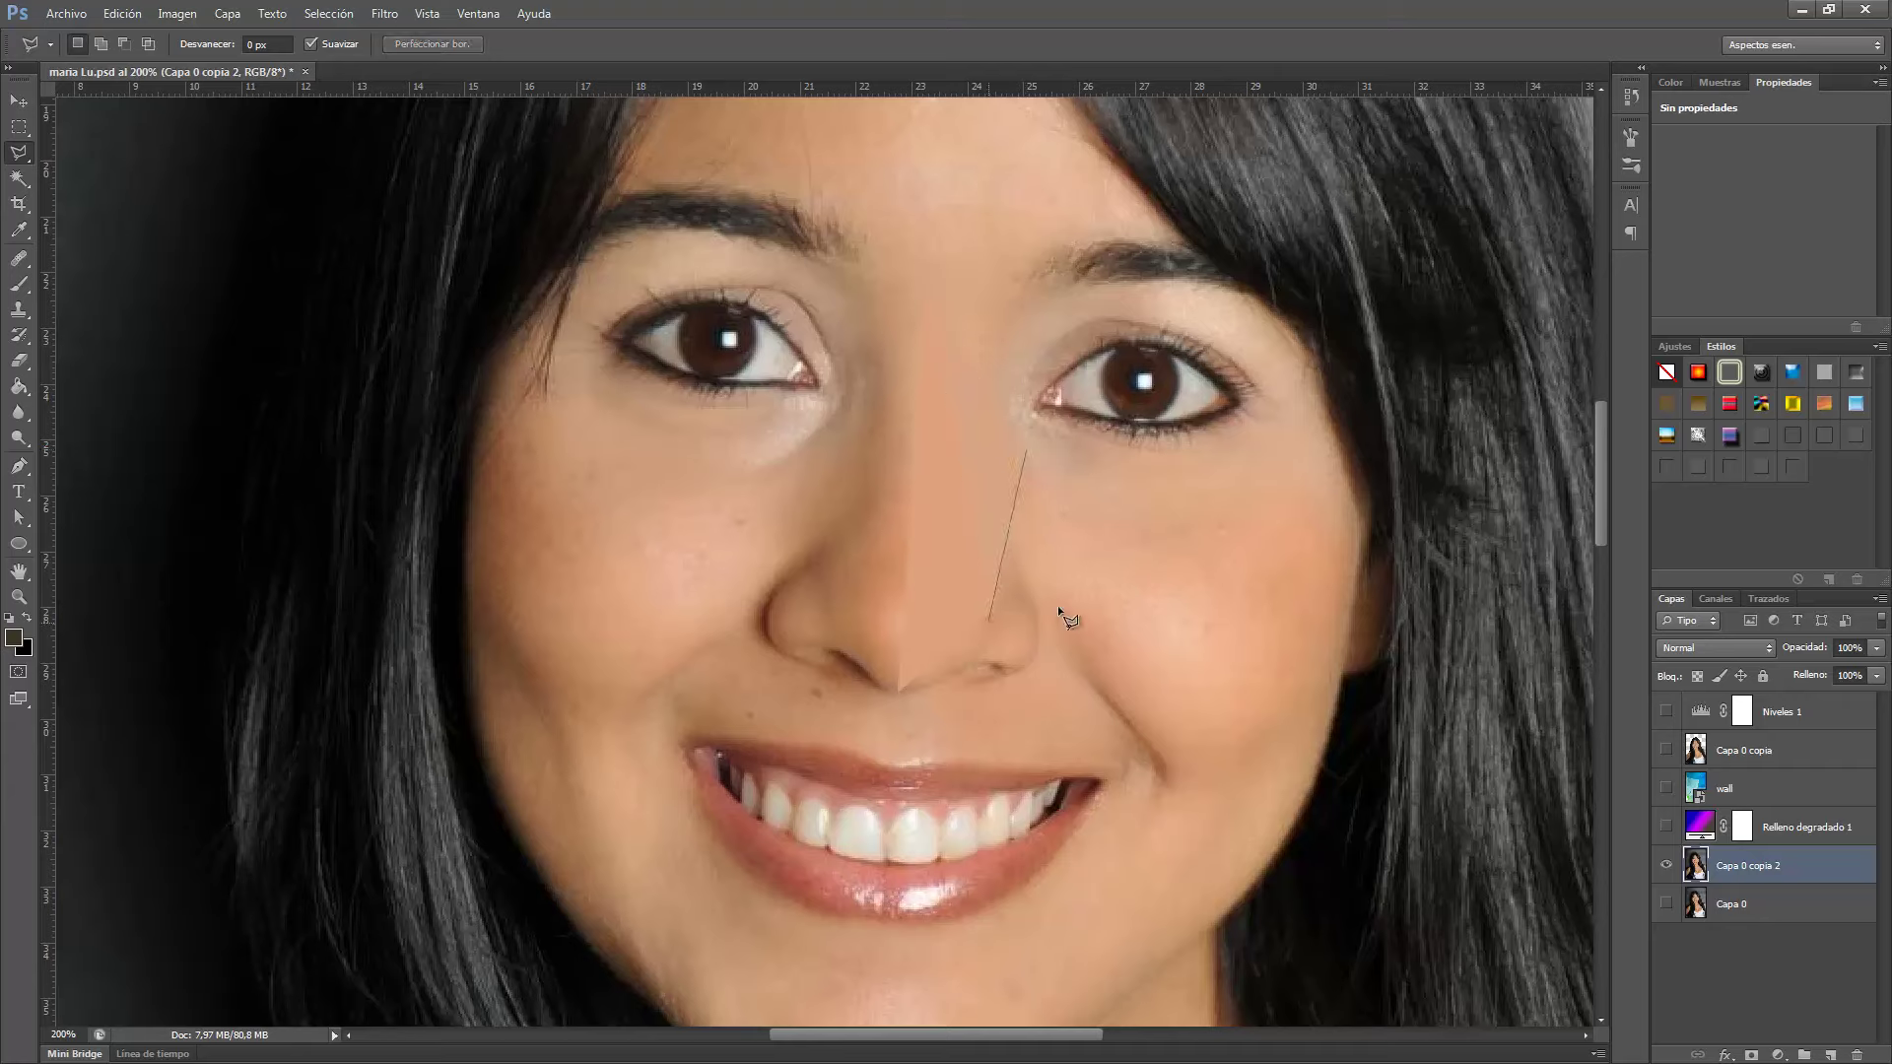
{"action": "double_click", "coordinate": [1160, 594]}
{"action": "key", "text": "ctrl+d"}
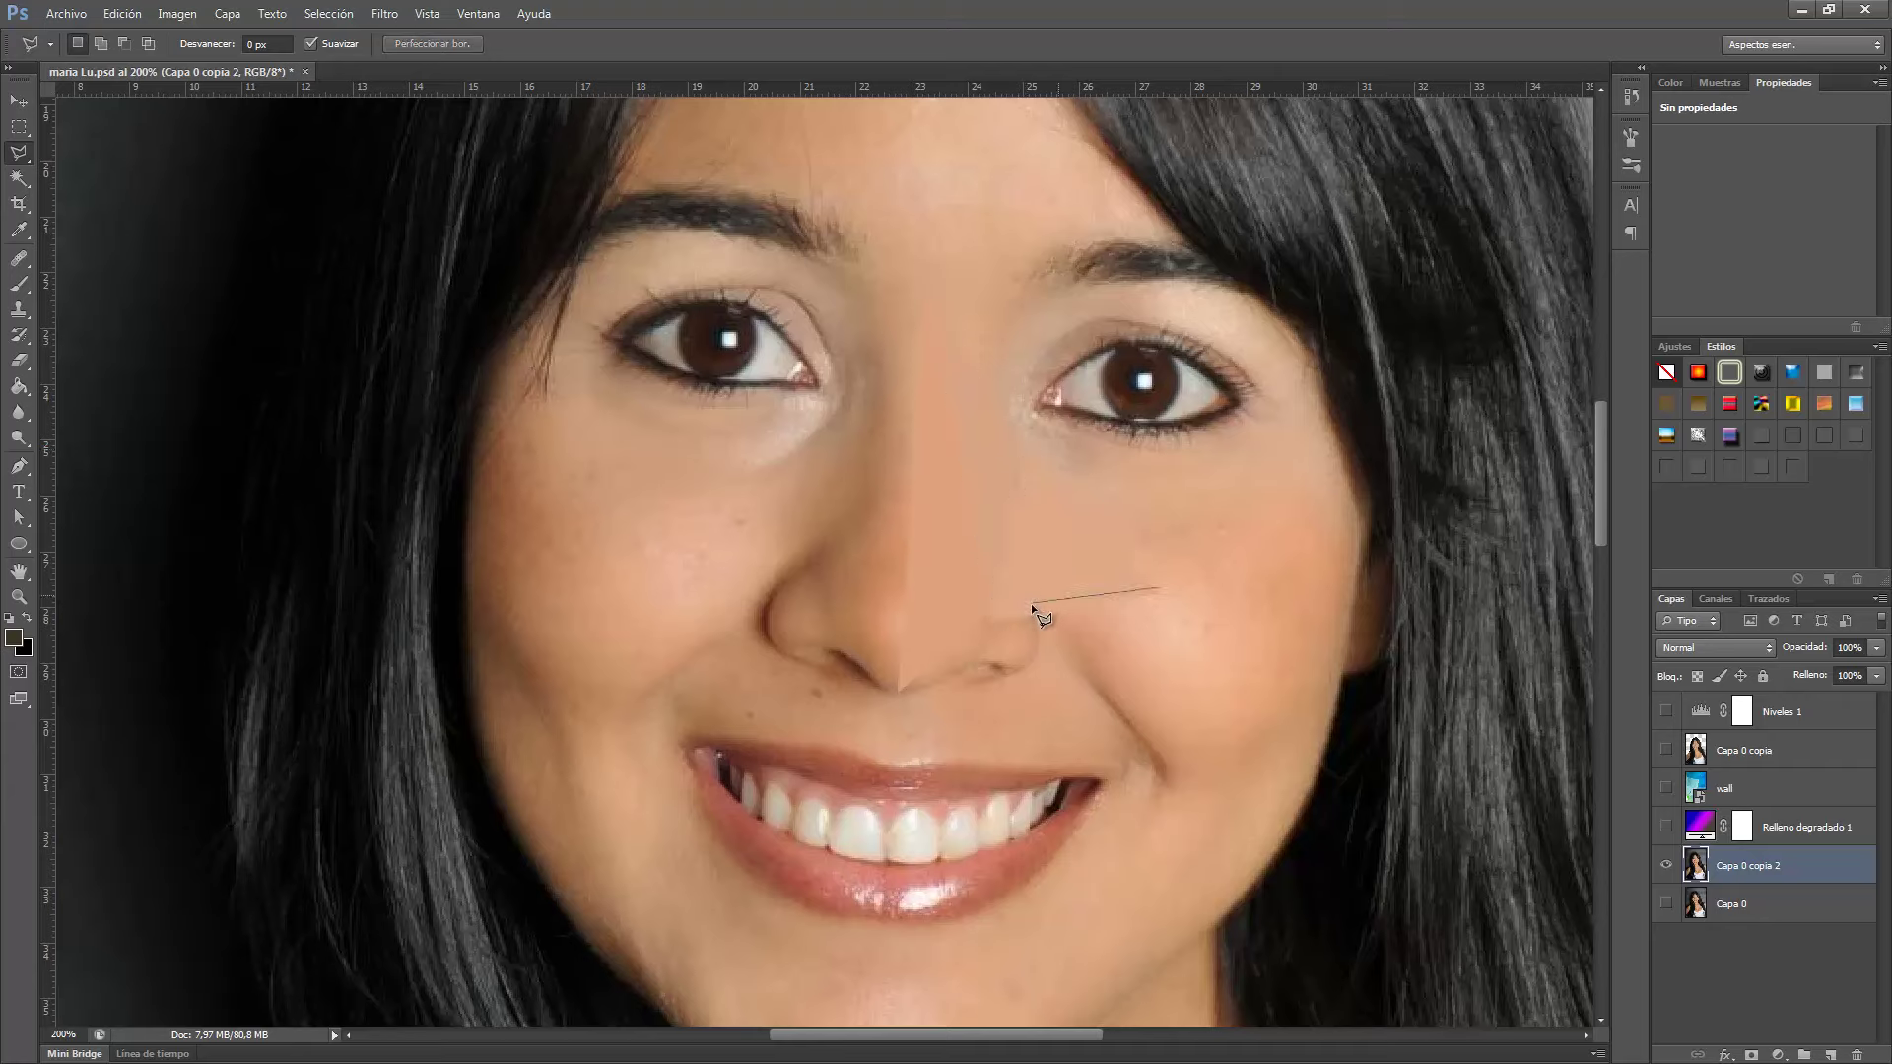
{"action": "double_click", "coordinate": [1140, 706]}
{"action": "left_click_drag", "start_coordinate": [1139, 706], "coordinate": [1144, 701]}
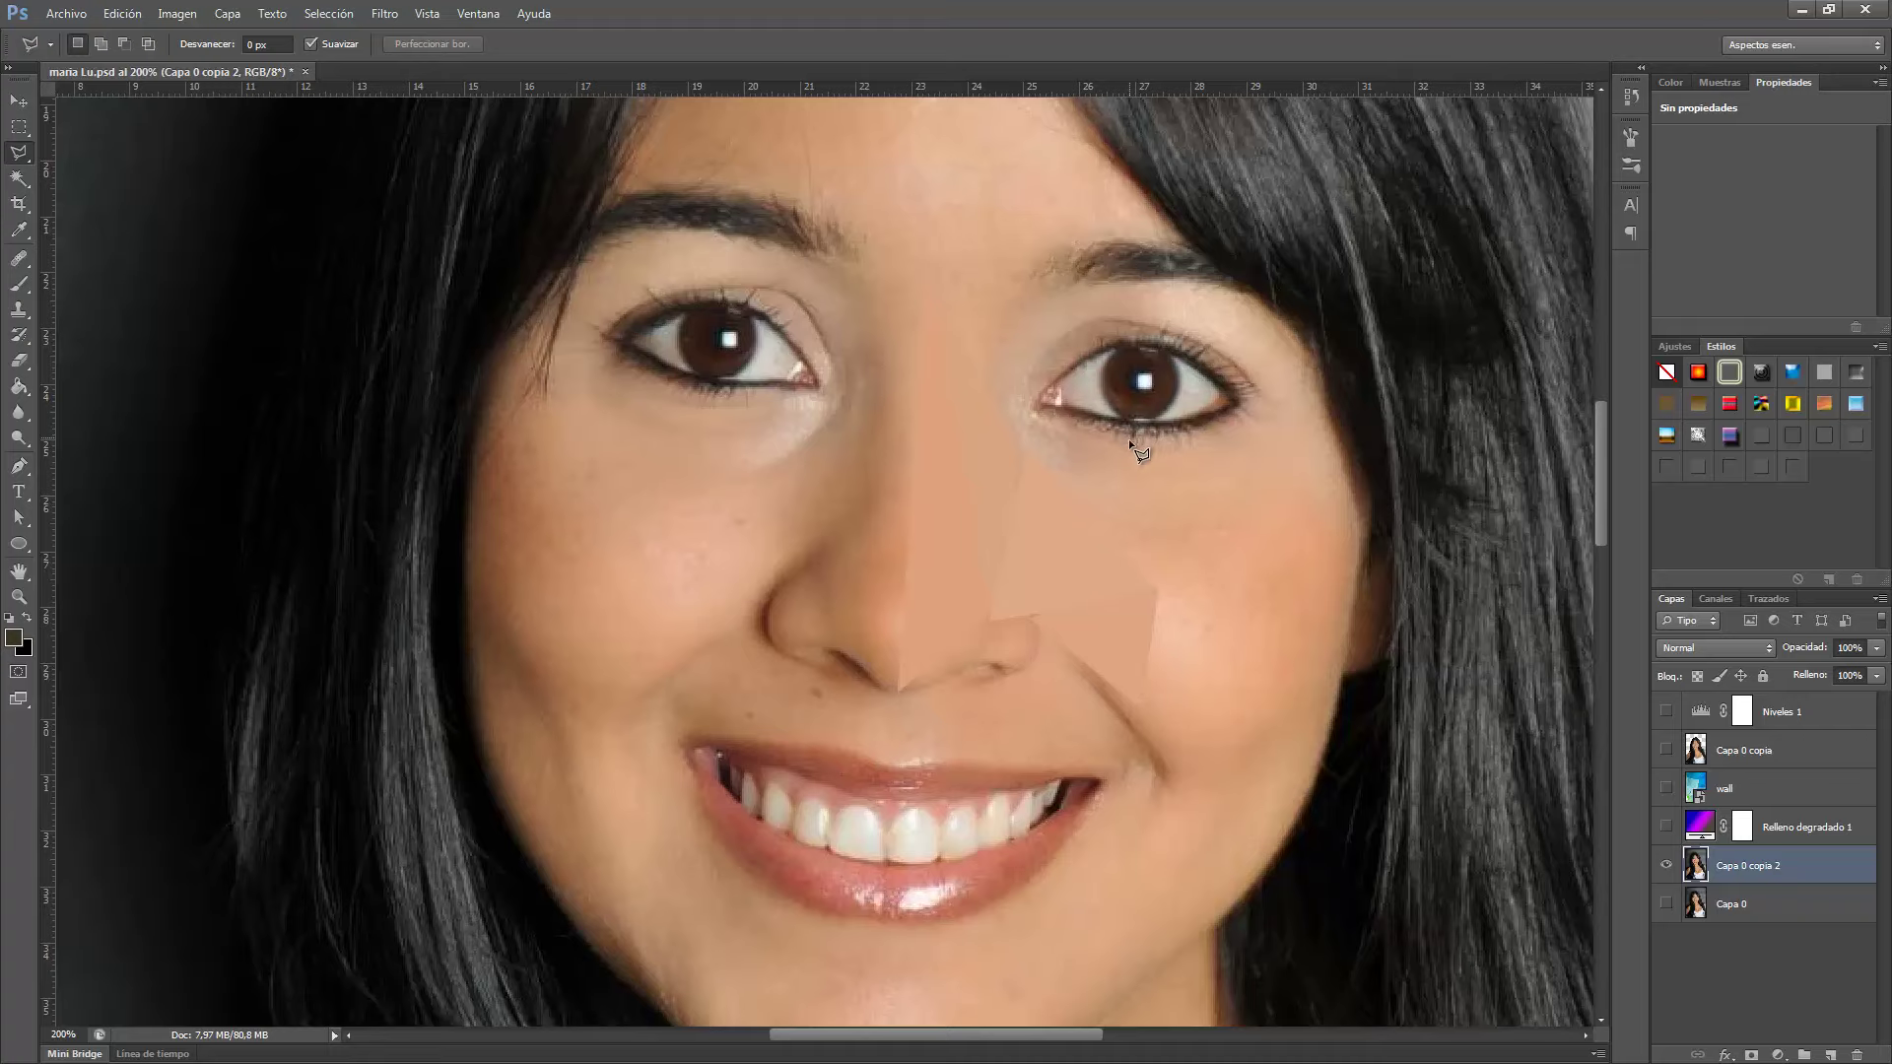
{"action": "mouse_move", "coordinate": [884, 698]}
{"action": "left_mouse_down"}
{"action": "mouse_move", "coordinate": [963, 553]}
{"action": "mouse_move", "coordinate": [955, 503]}
{"action": "mouse_move", "coordinate": [858, 512]}
{"action": "mouse_move", "coordinate": [793, 407]}
{"action": "left_mouse_up"}
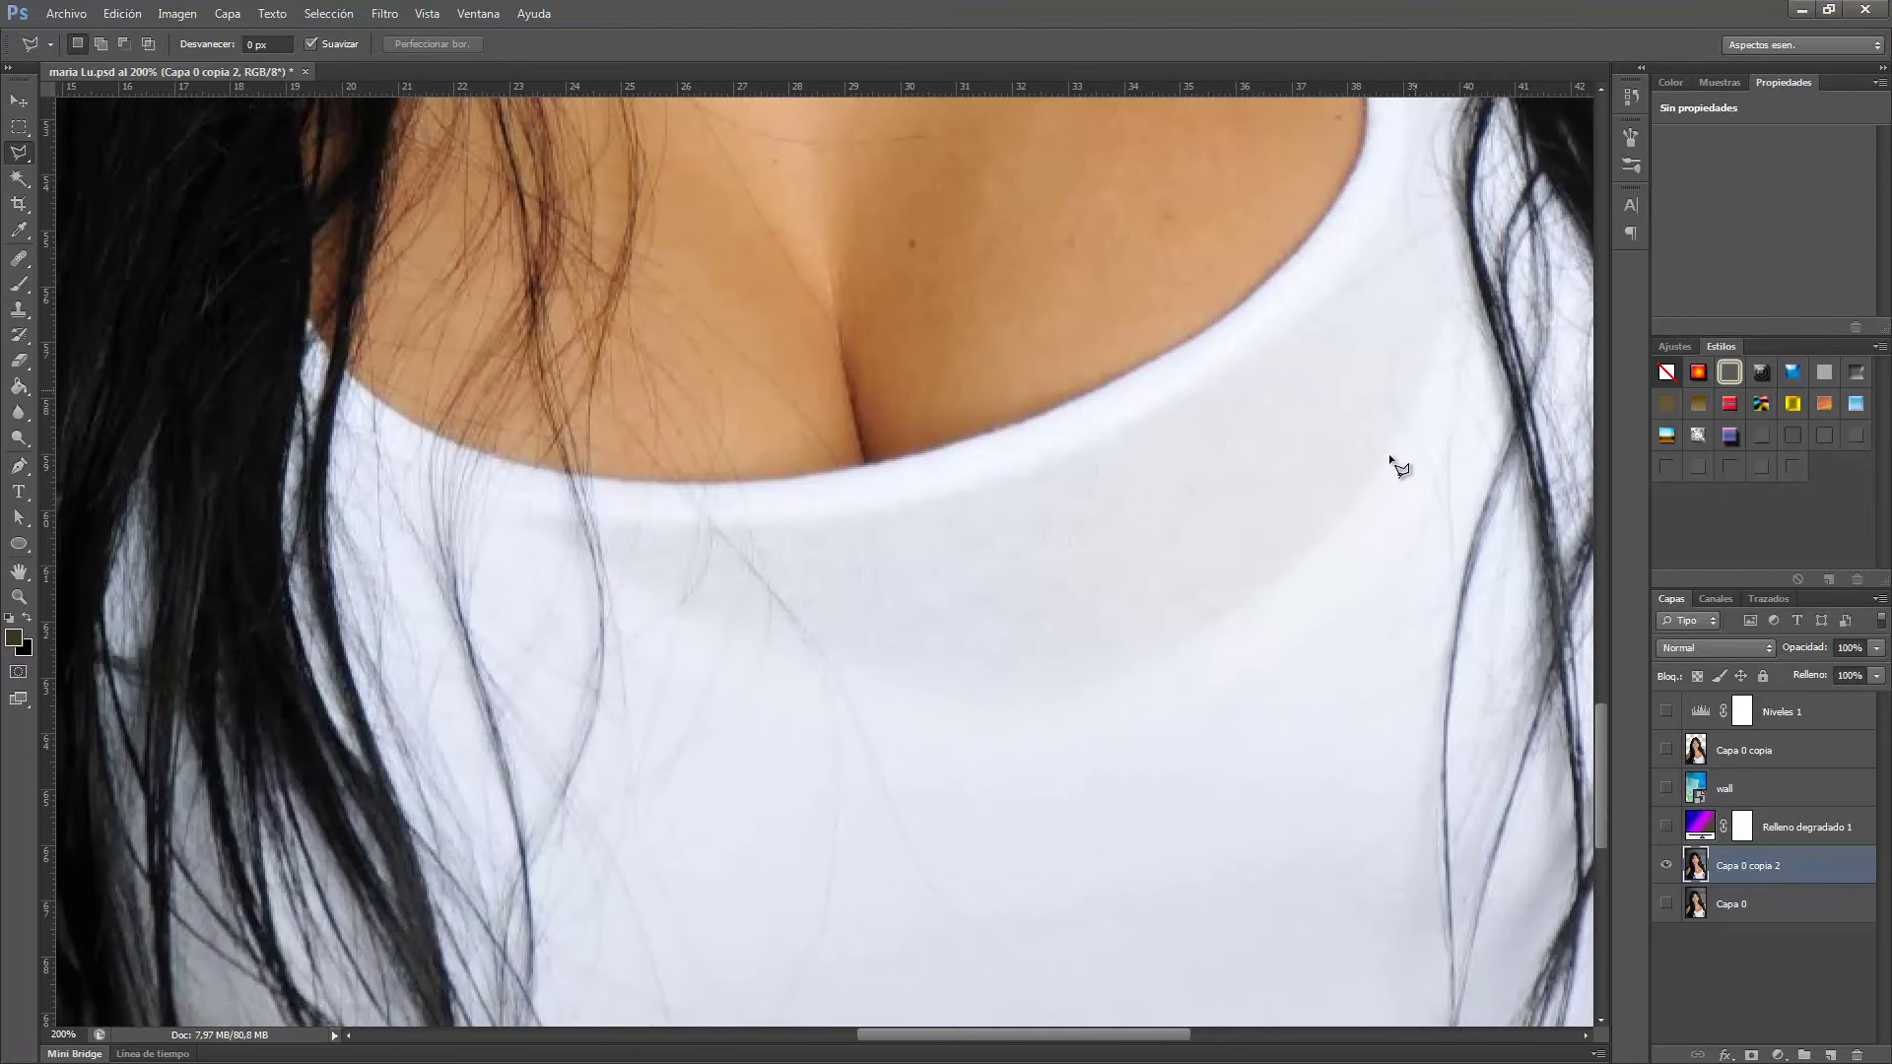
Place Polygonal Lasso corners along the chest and neckline, then zoom out to the whole portrait.
{"action": "left_click_drag", "start_coordinate": [767, 505], "coordinate": [976, 369]}
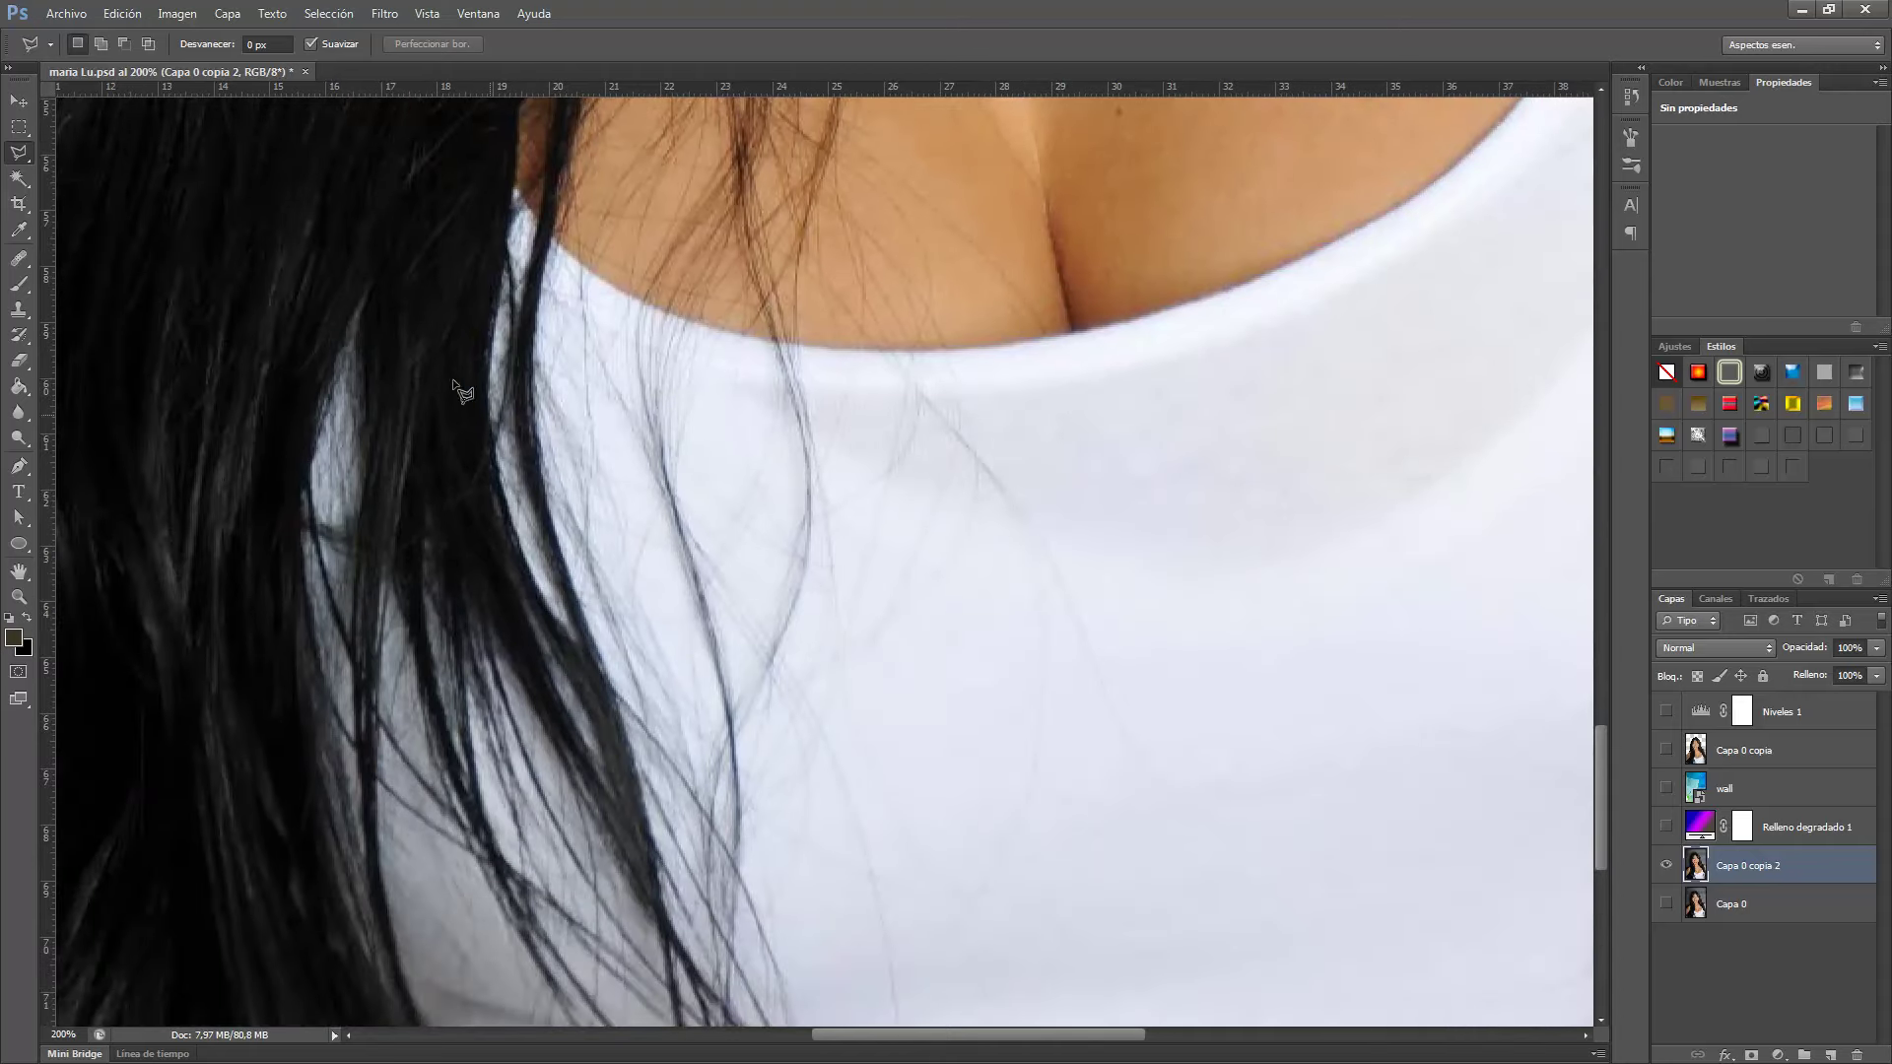
{"action": "left_click", "coordinate": [361, 345]}
{"action": "left_click", "coordinate": [366, 574]}
{"action": "left_click", "coordinate": [313, 767]}
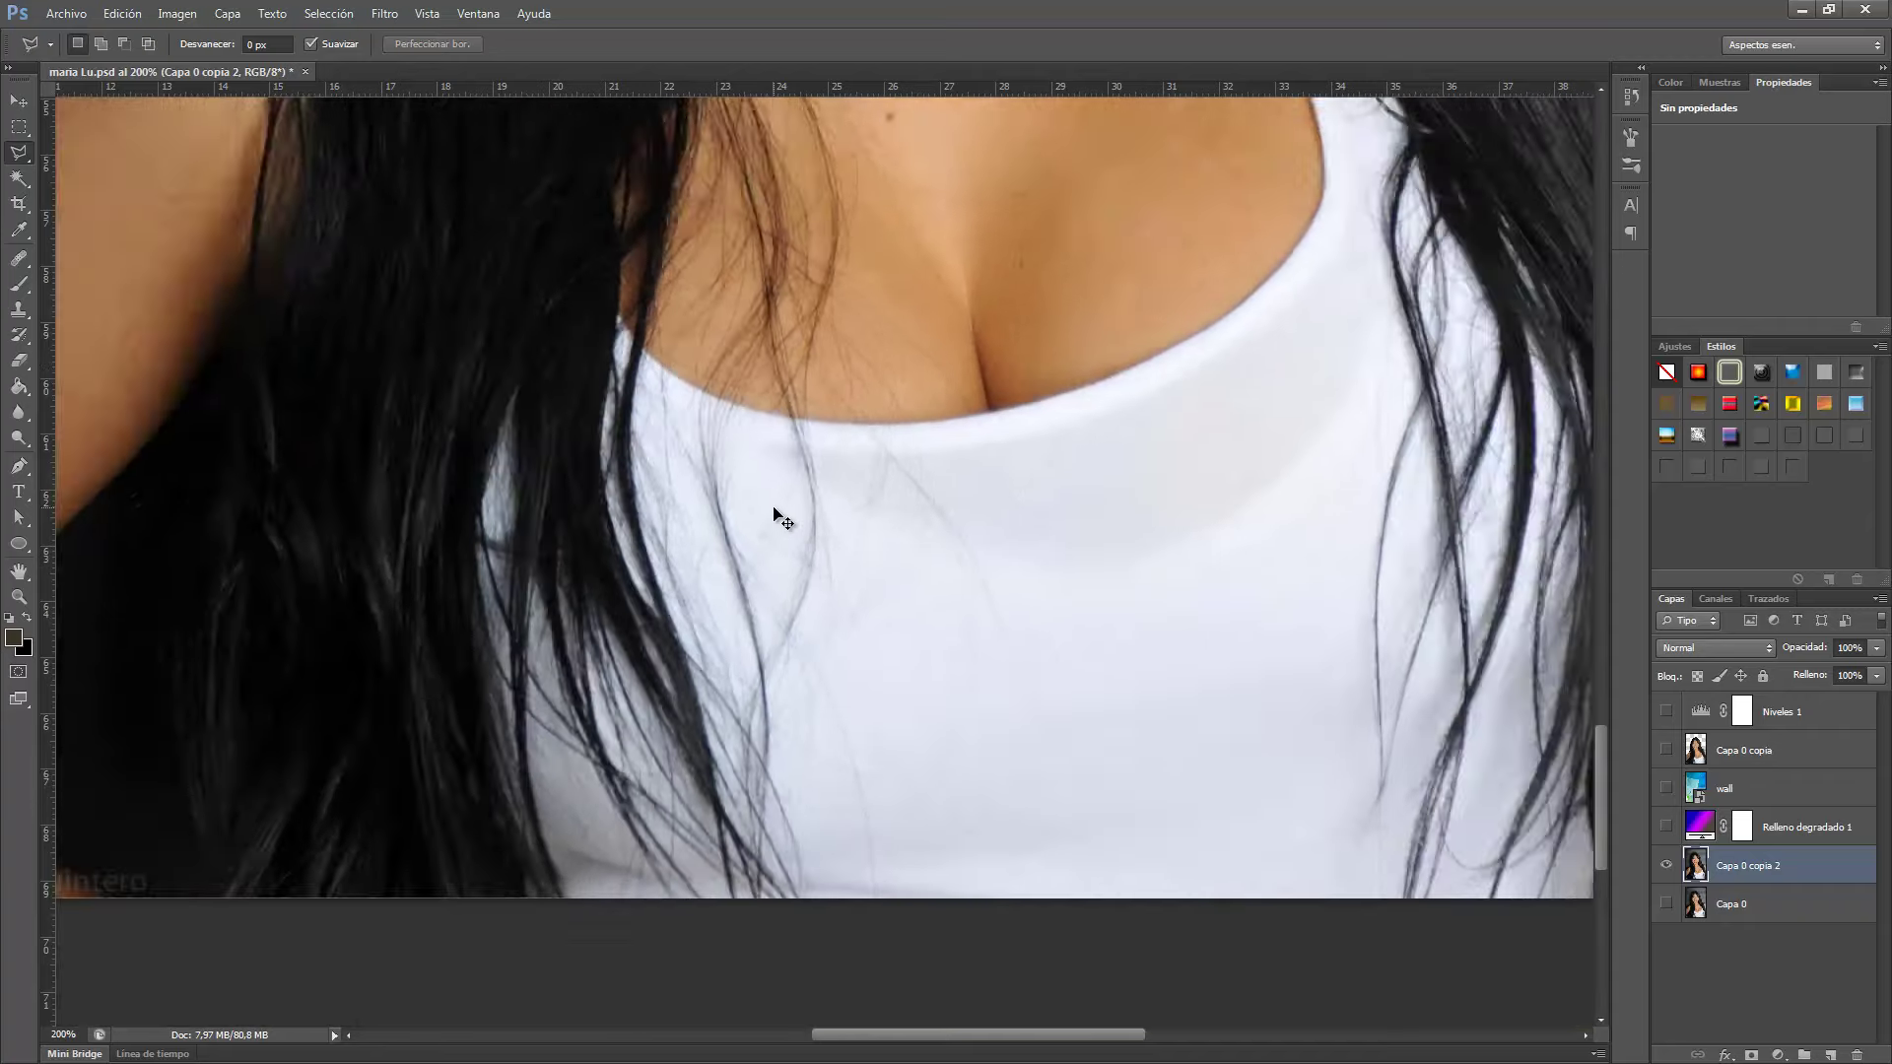
{"action": "key", "text": "ctrl+minus"}
{"action": "key", "text": "ctrl+minus"}
{"action": "key", "text": "ctrl+minus"}
{"action": "scroll", "coordinate": [924, 612], "scroll_direction": "up", "scroll_amount": 5}
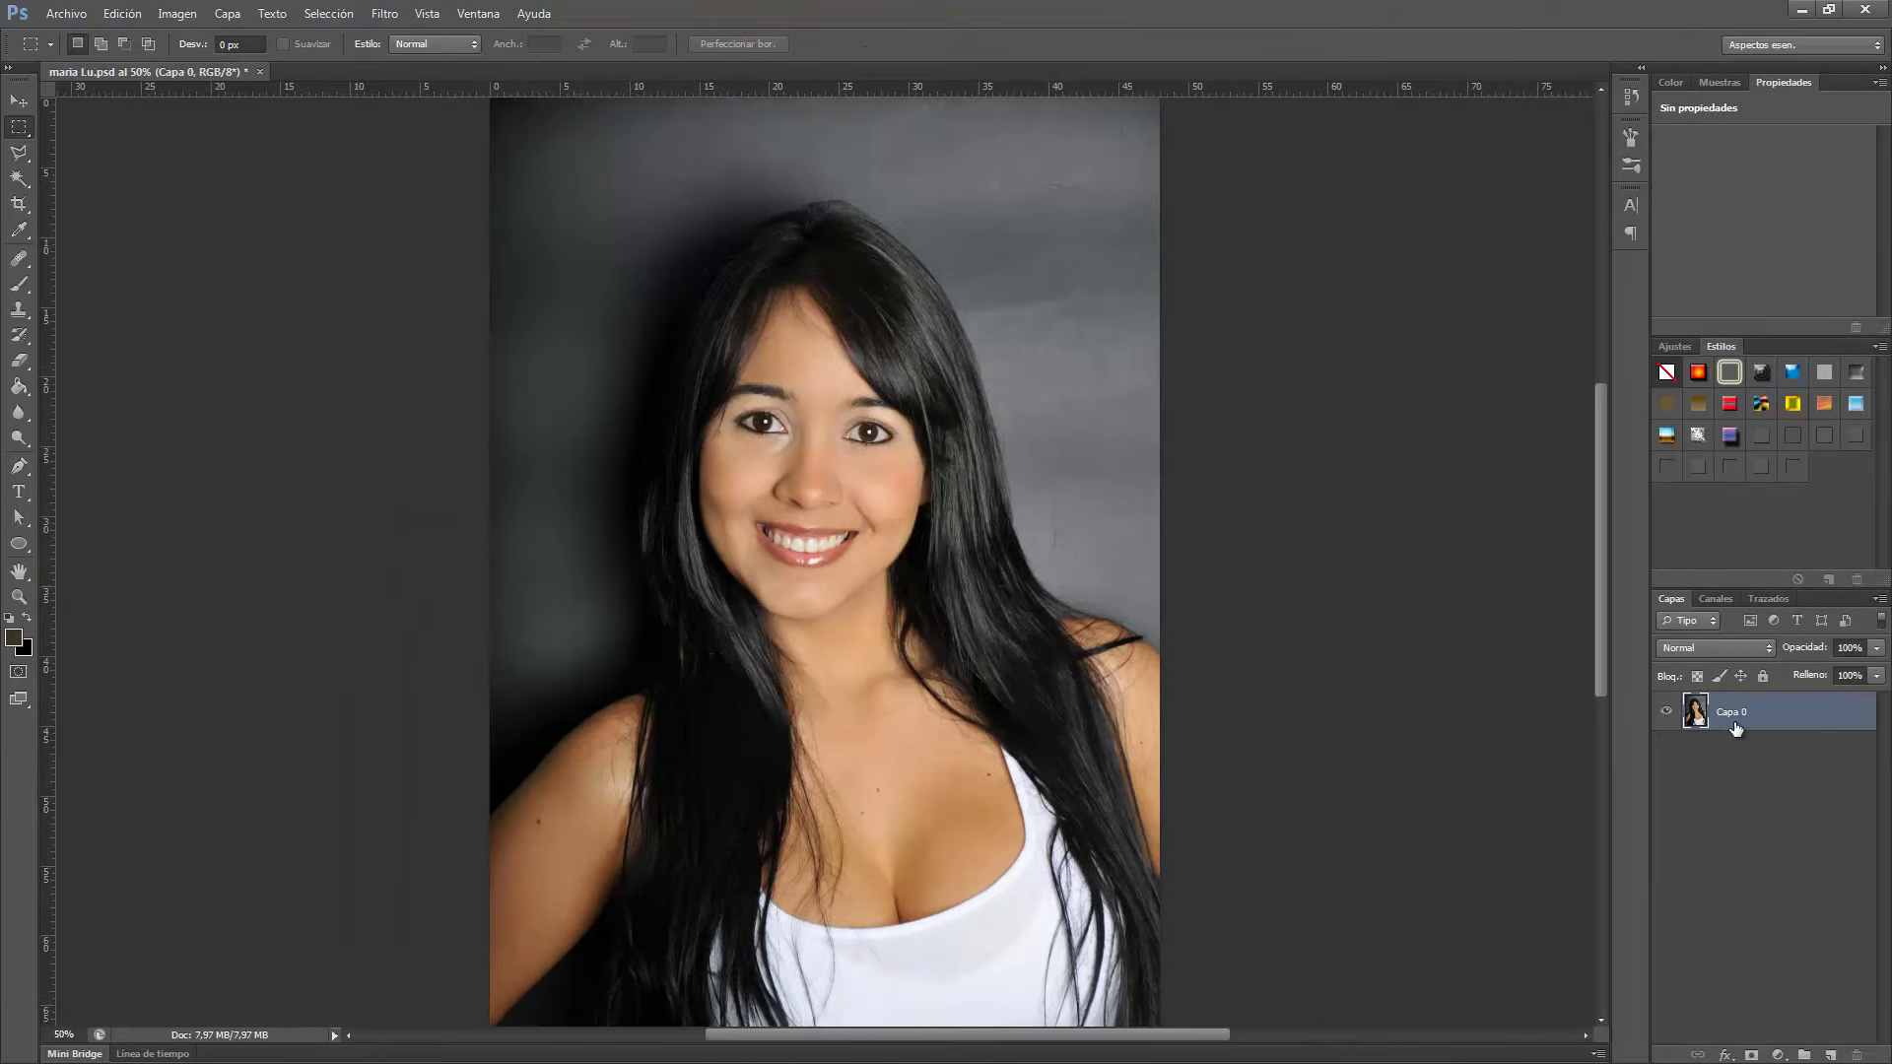
Duplicate the Capa 0 photo layer and zoom in on the face for Polygonal Lasso work.
{"action": "left_click", "coordinate": [1666, 750]}
{"action": "key", "text": "ctrl+plus"}
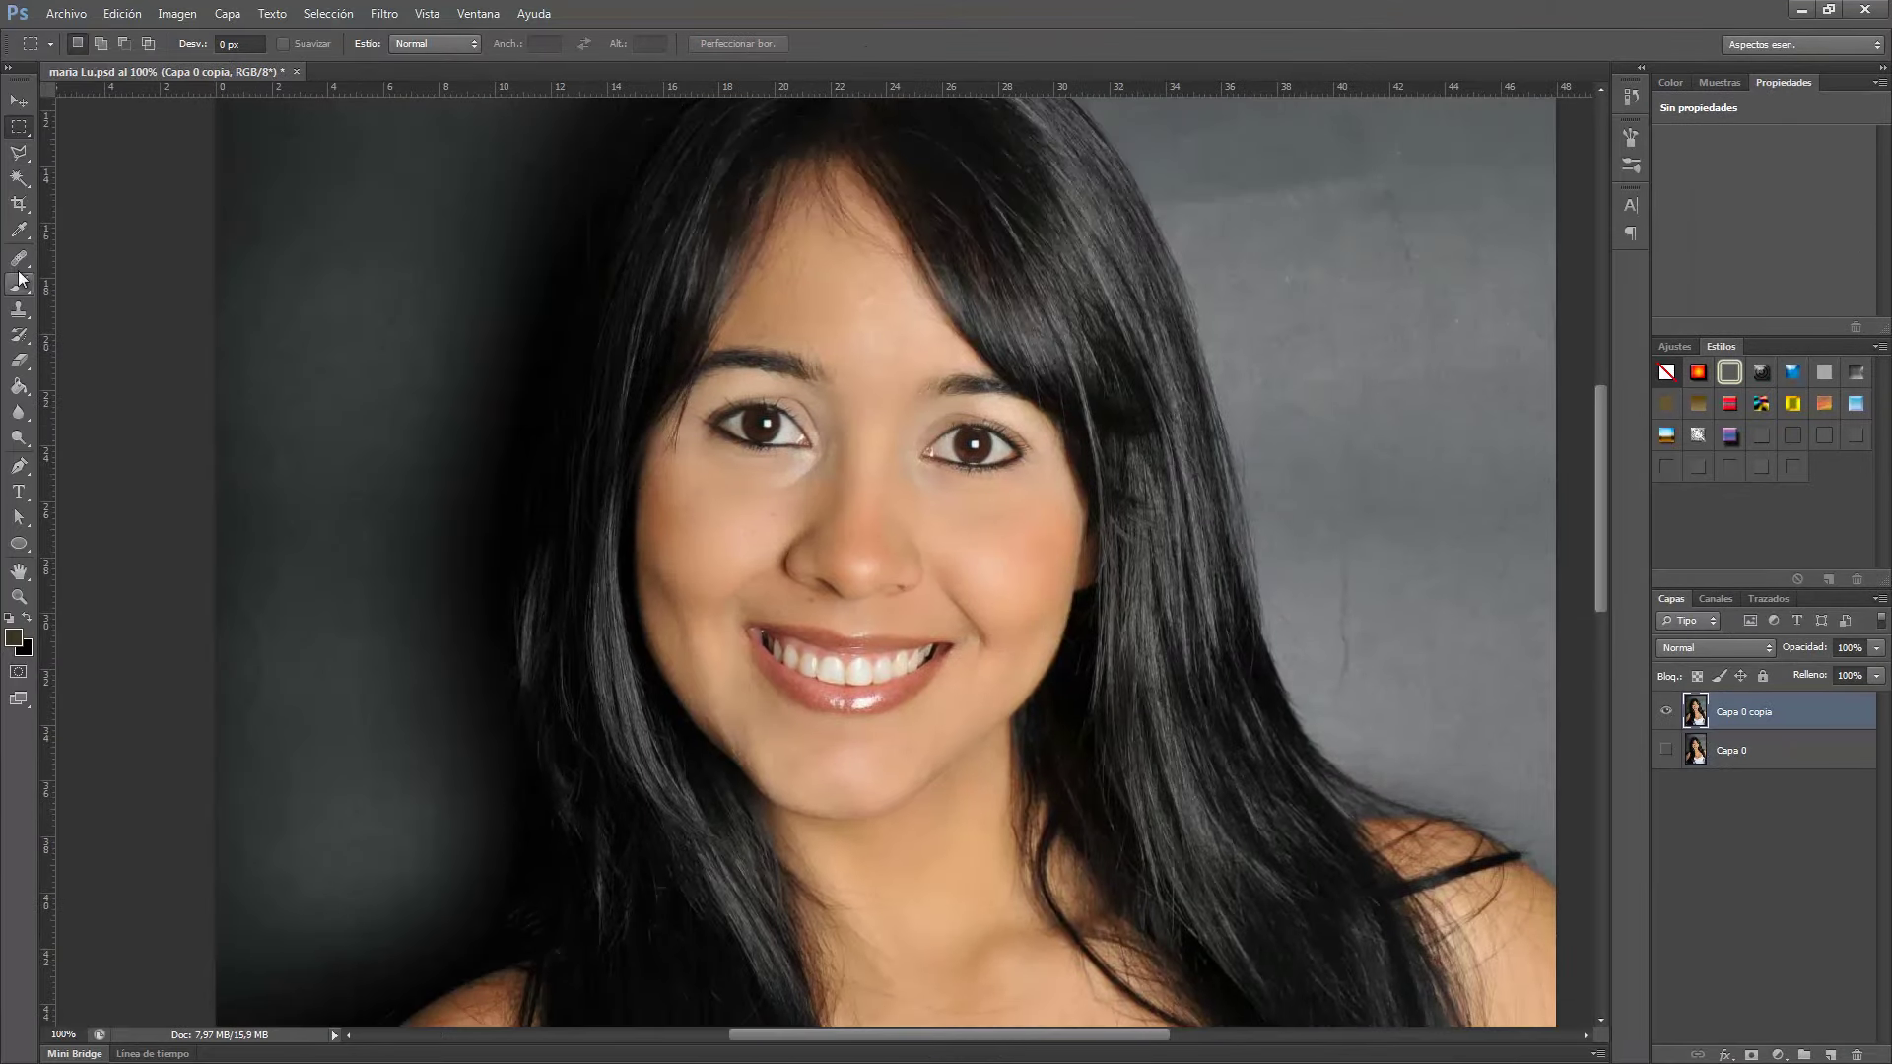
{"action": "key", "text": "l"}
{"action": "key", "text": "ctrl+plus"}
Facet the top of the nose and beside the nostril with Average-blurred triangles.
{"action": "left_click", "coordinate": [920, 233]}
{"action": "left_click", "coordinate": [882, 615]}
{"action": "left_click", "coordinate": [961, 559]}
{"action": "left_click", "coordinate": [919, 234]}
{"action": "left_click", "coordinate": [385, 14]}
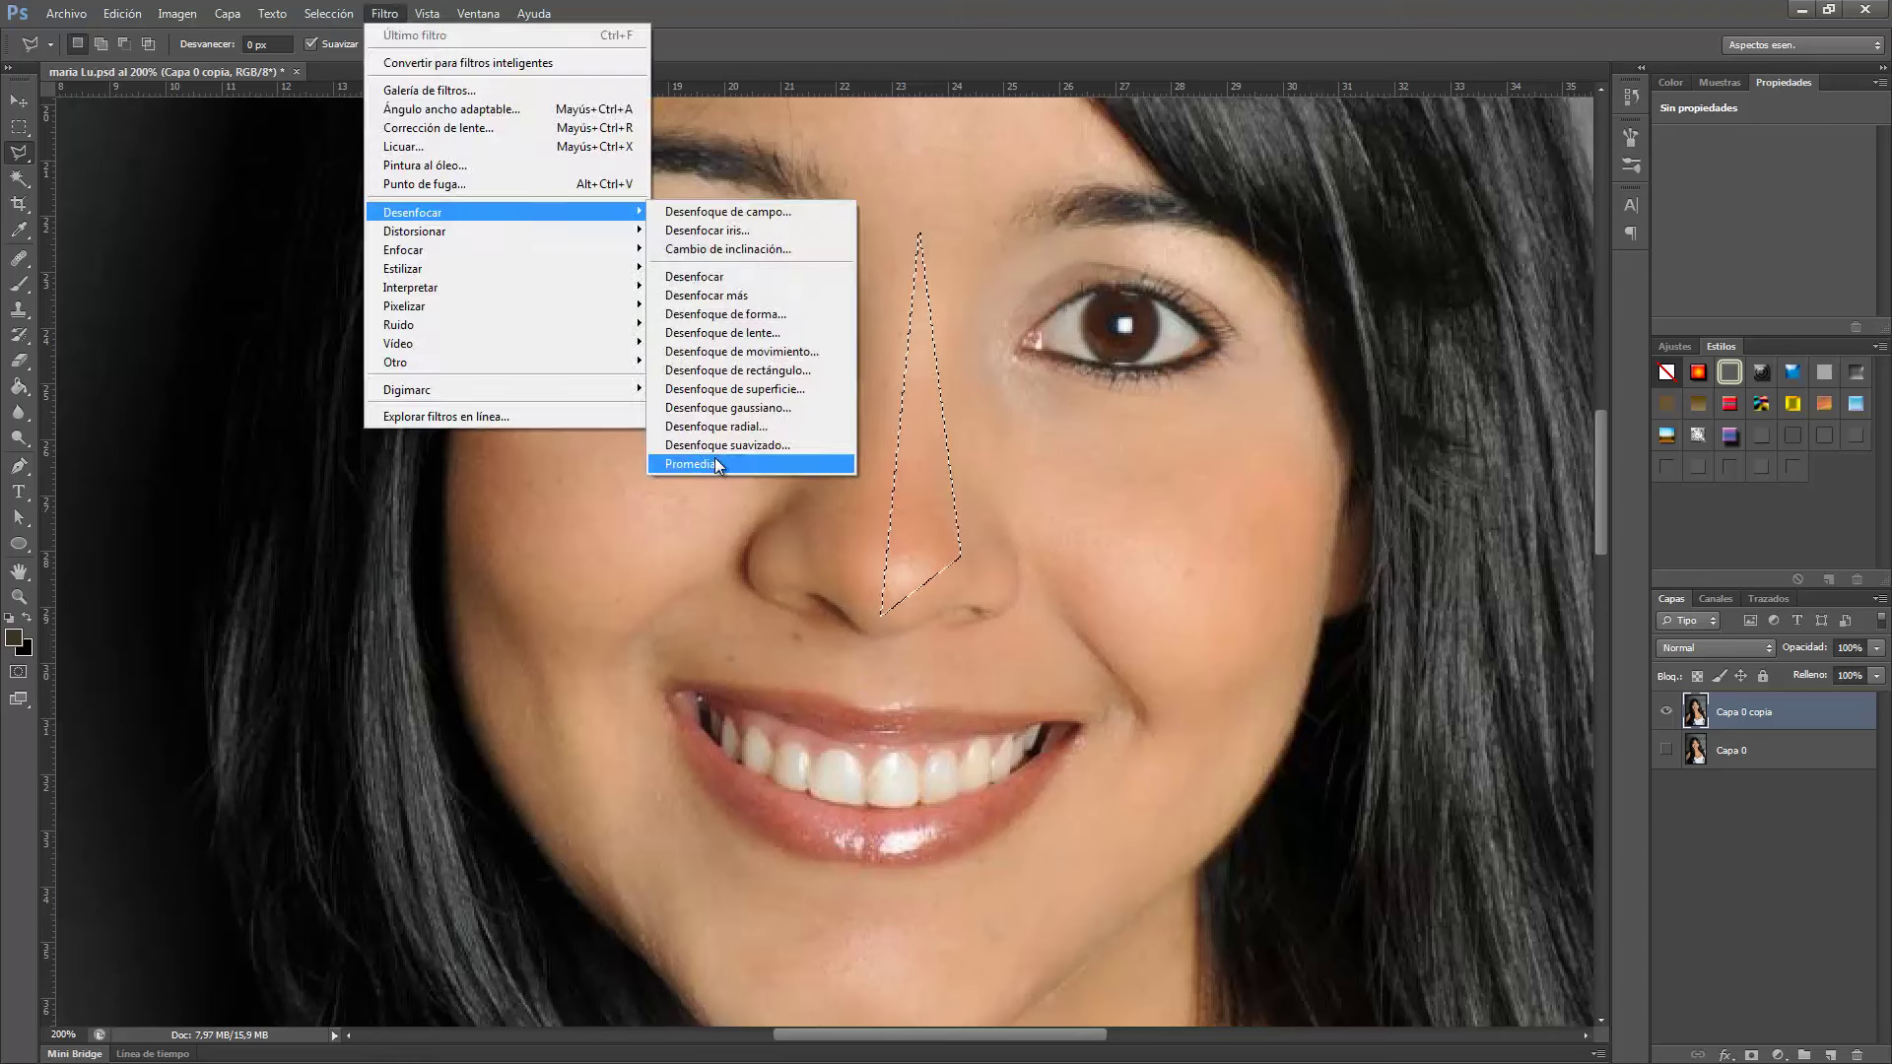
{"action": "left_click", "coordinate": [714, 466]}
{"action": "left_click", "coordinate": [920, 236]}
{"action": "double_click", "coordinate": [963, 549]}
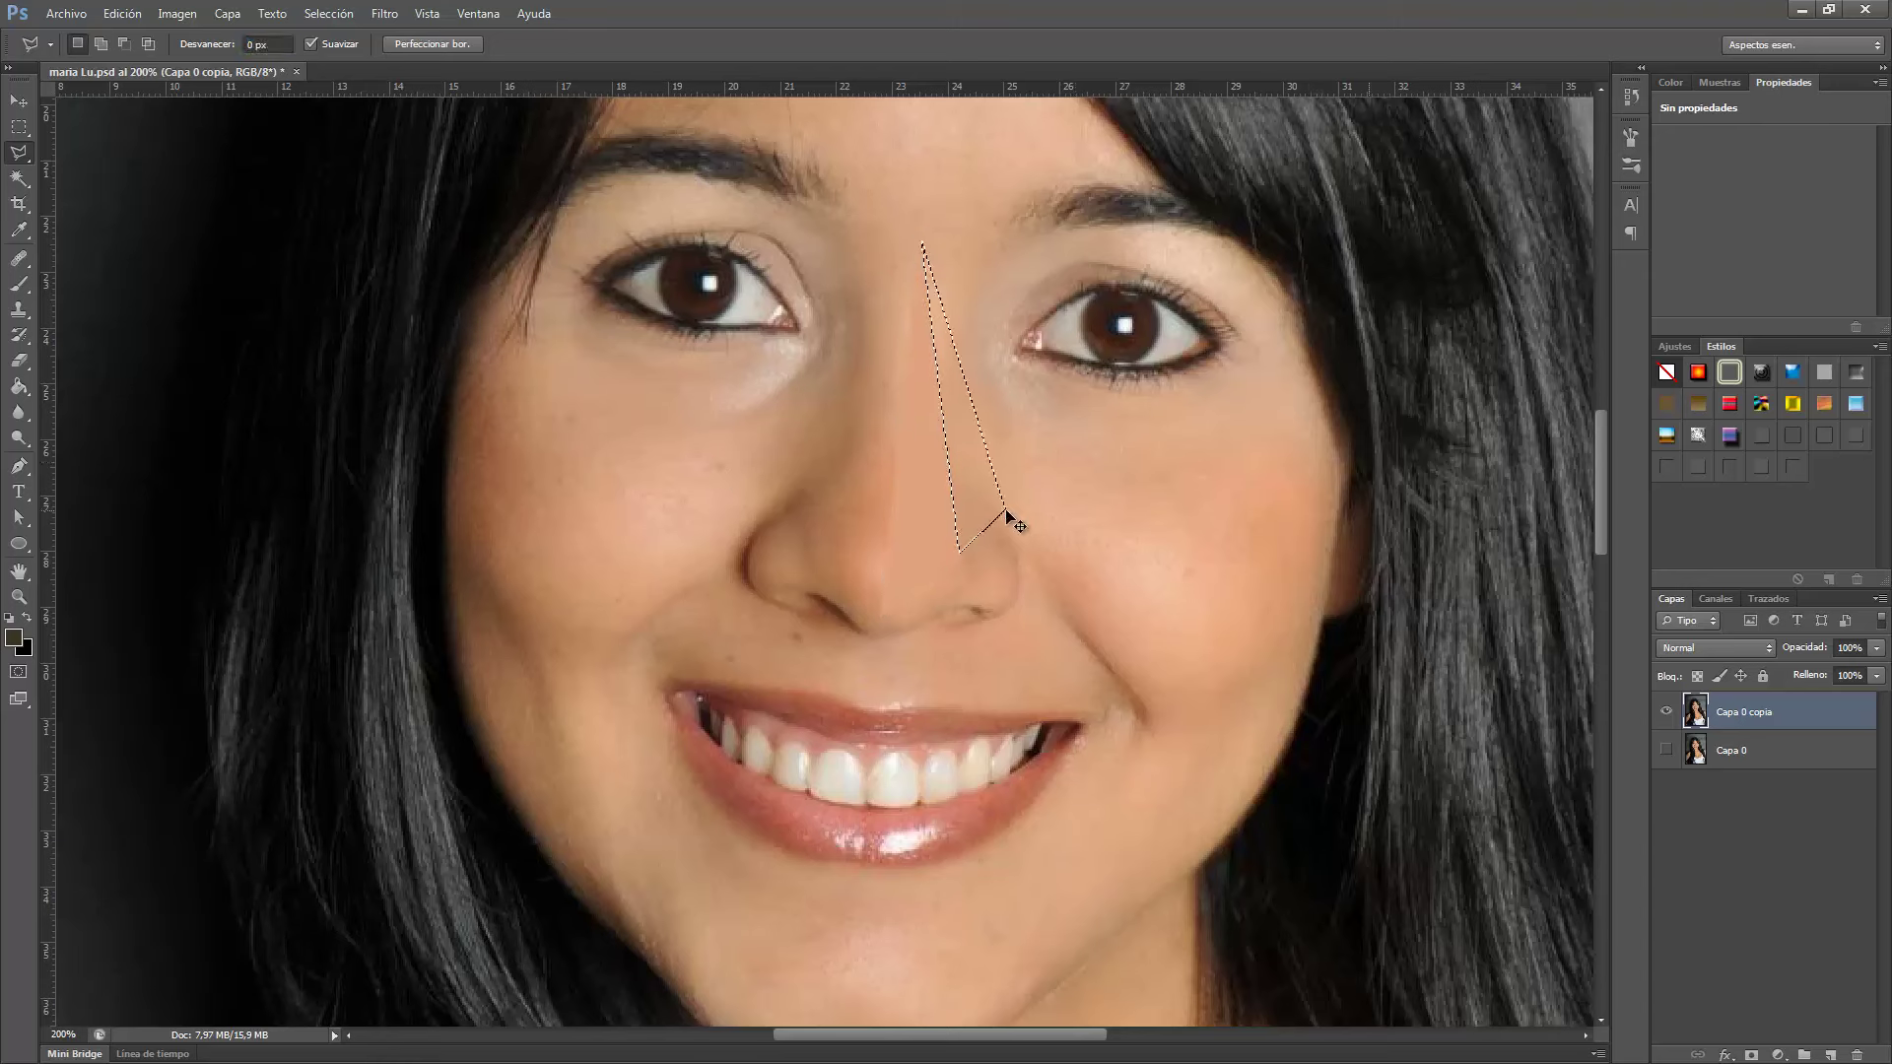
{"action": "left_click", "coordinate": [1006, 513]}
{"action": "double_click", "coordinate": [961, 554]}
{"action": "key", "text": "ctrl+f"}
{"action": "key", "text": "ctrl+d"}
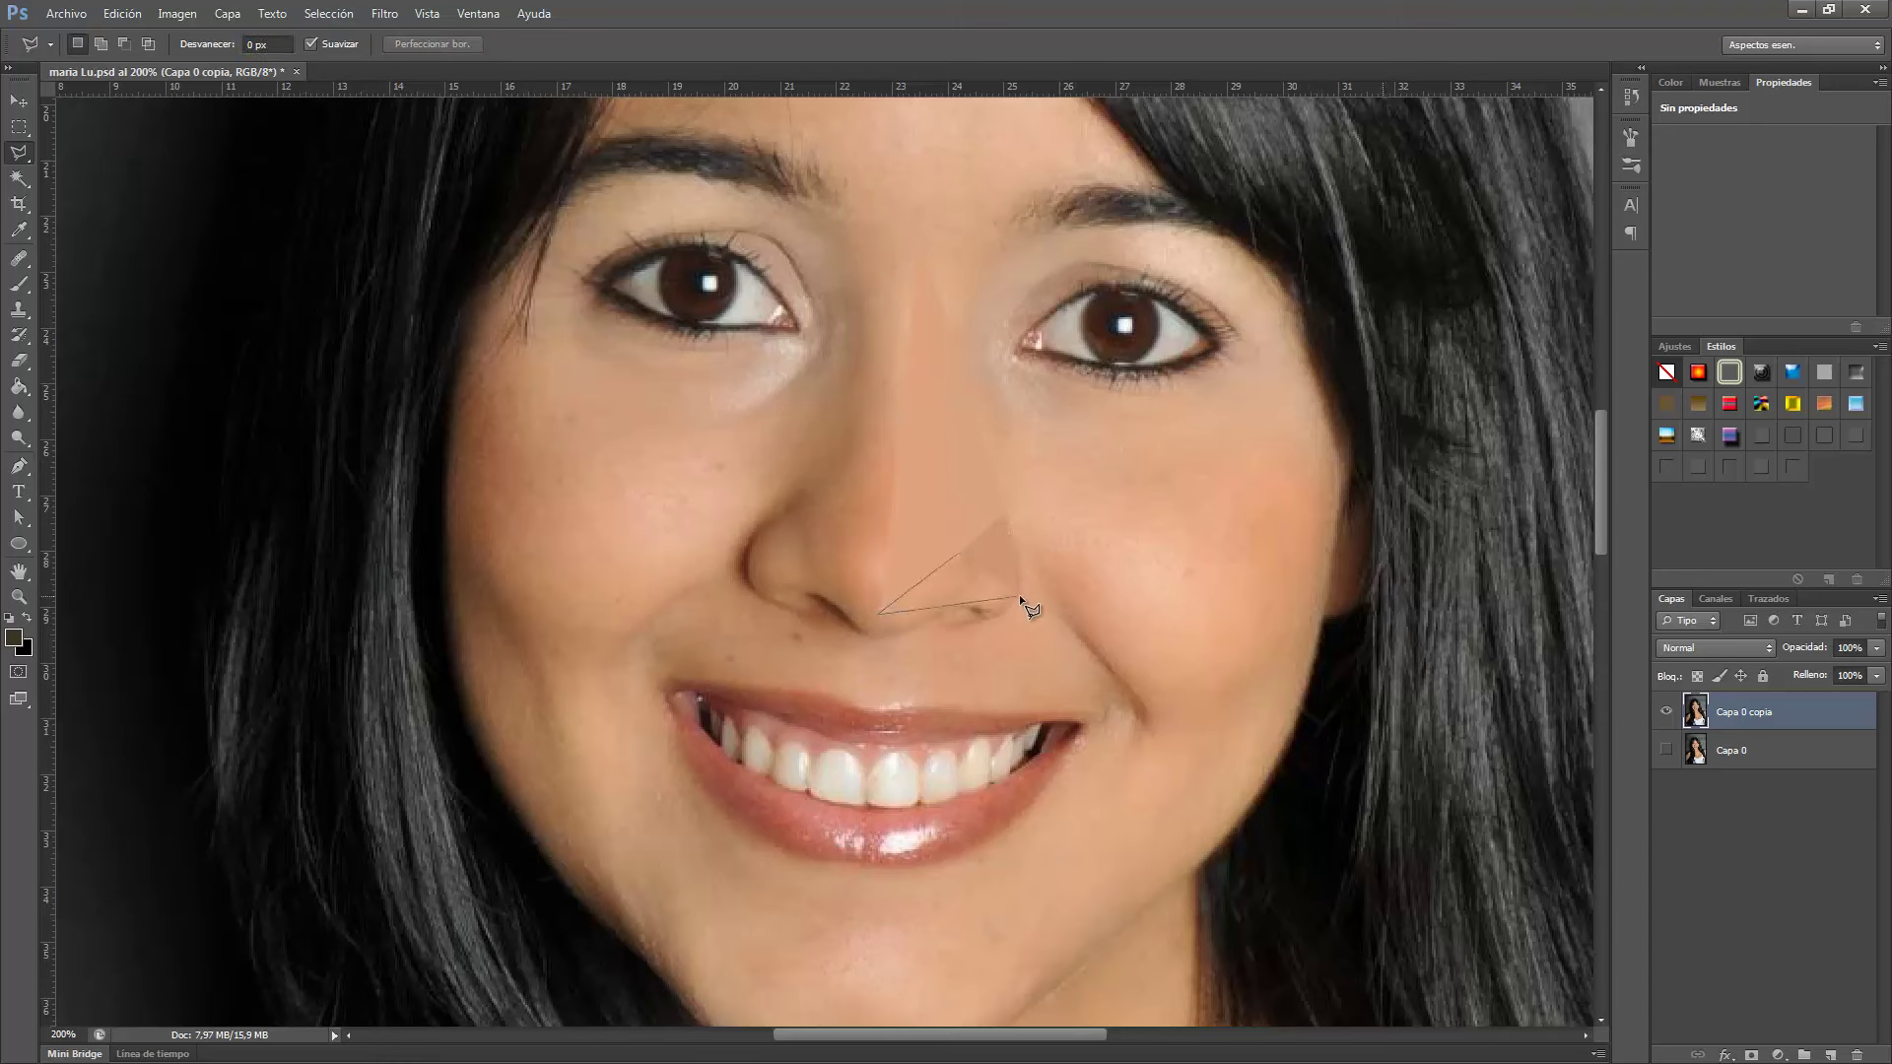
Zoom closer and fill two triangles just under the nose with their average colour.
{"action": "left_click", "coordinate": [1019, 595]}
{"action": "left_click", "coordinate": [975, 604]}
{"action": "double_click", "coordinate": [885, 623]}
{"action": "key", "text": "ctrl+f"}
{"action": "key", "text": "ctrl+d"}
{"action": "key", "text": "ctrl+plus"}
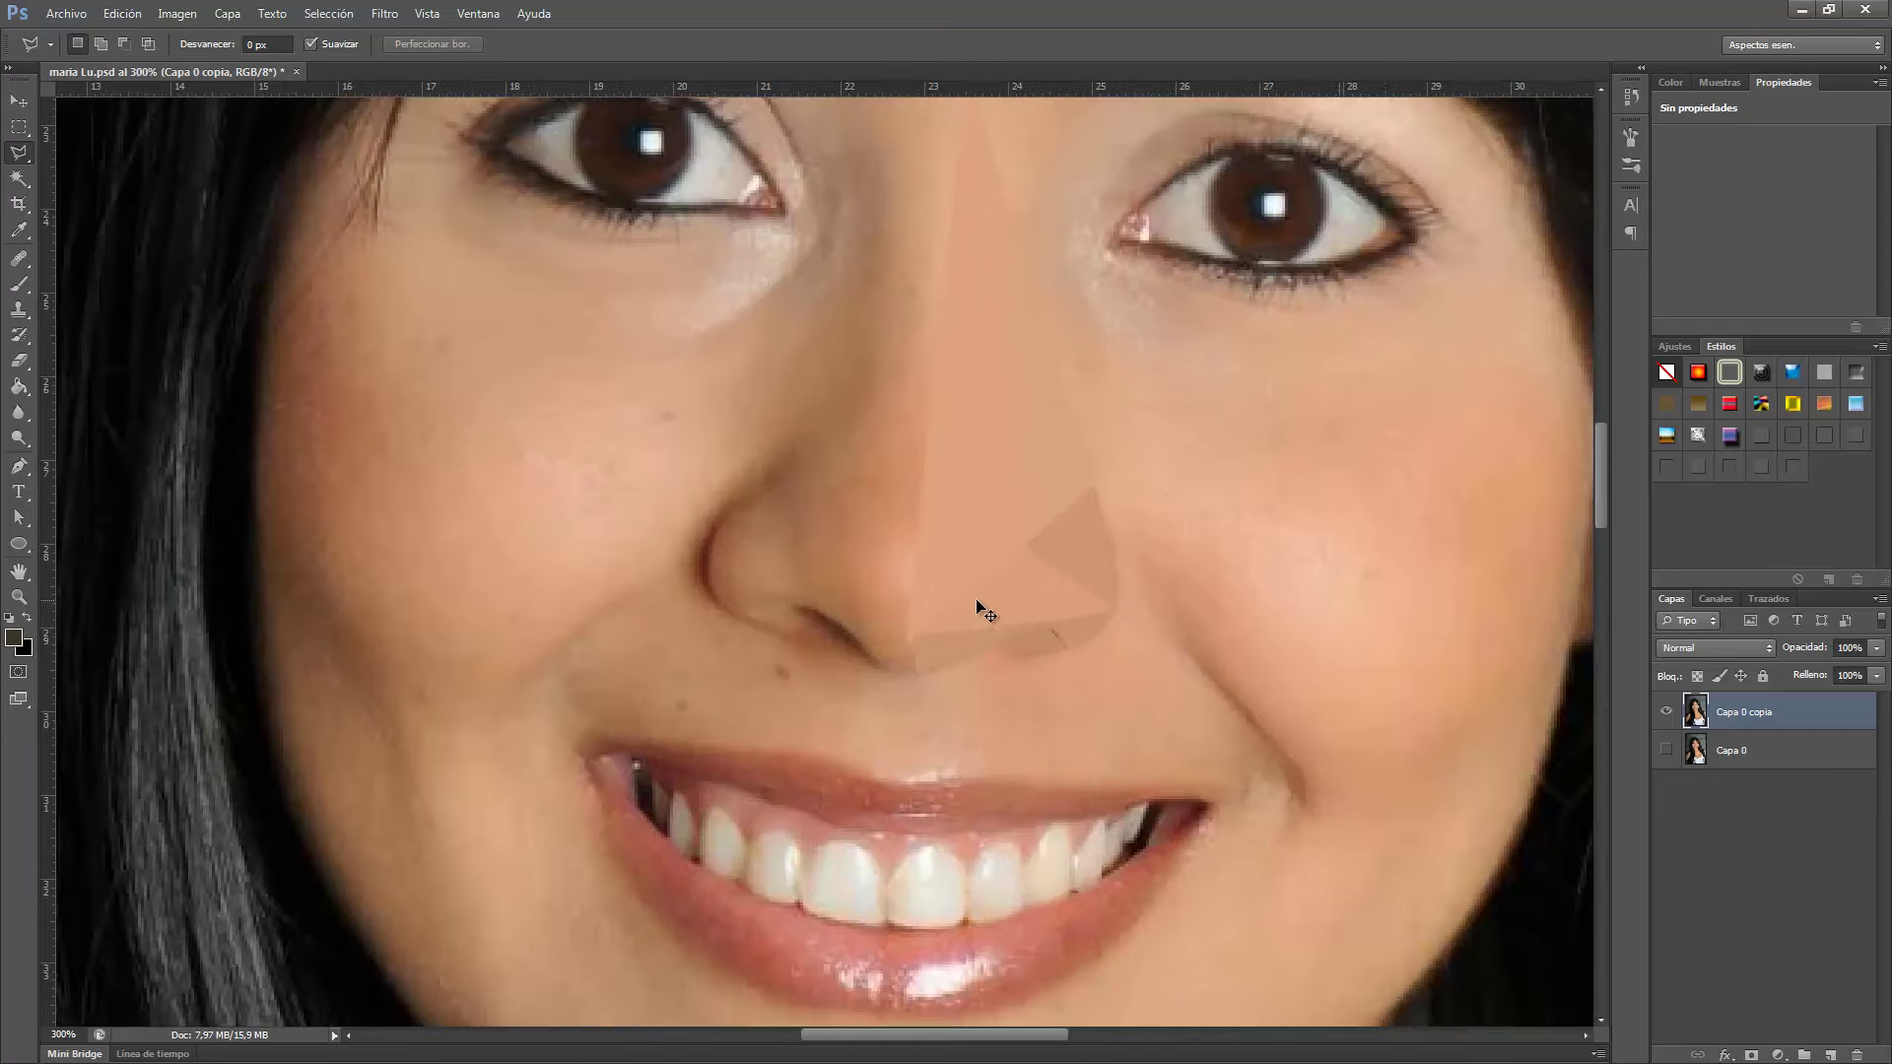
{"action": "left_click", "coordinate": [1040, 623]}
{"action": "double_click", "coordinate": [1068, 650]}
{"action": "key", "text": "ctrl+f"}
{"action": "key", "text": "ctrl+d"}
Average three more triangles beneath the nose, discarding an unfinished upper-lip outline.
{"action": "double_click", "coordinate": [1068, 647]}
{"action": "key", "text": "ctrl+f"}
{"action": "key", "text": "ctrl+d"}
{"action": "left_click", "coordinate": [969, 768]}
{"action": "double_click", "coordinate": [915, 665]}
{"action": "key", "text": "ctrl+f"}
{"action": "key", "text": "ctrl+d"}
{"action": "double_click", "coordinate": [963, 768]}
{"action": "key", "text": "ctrl+f"}
{"action": "key", "text": "ctrl+d"}
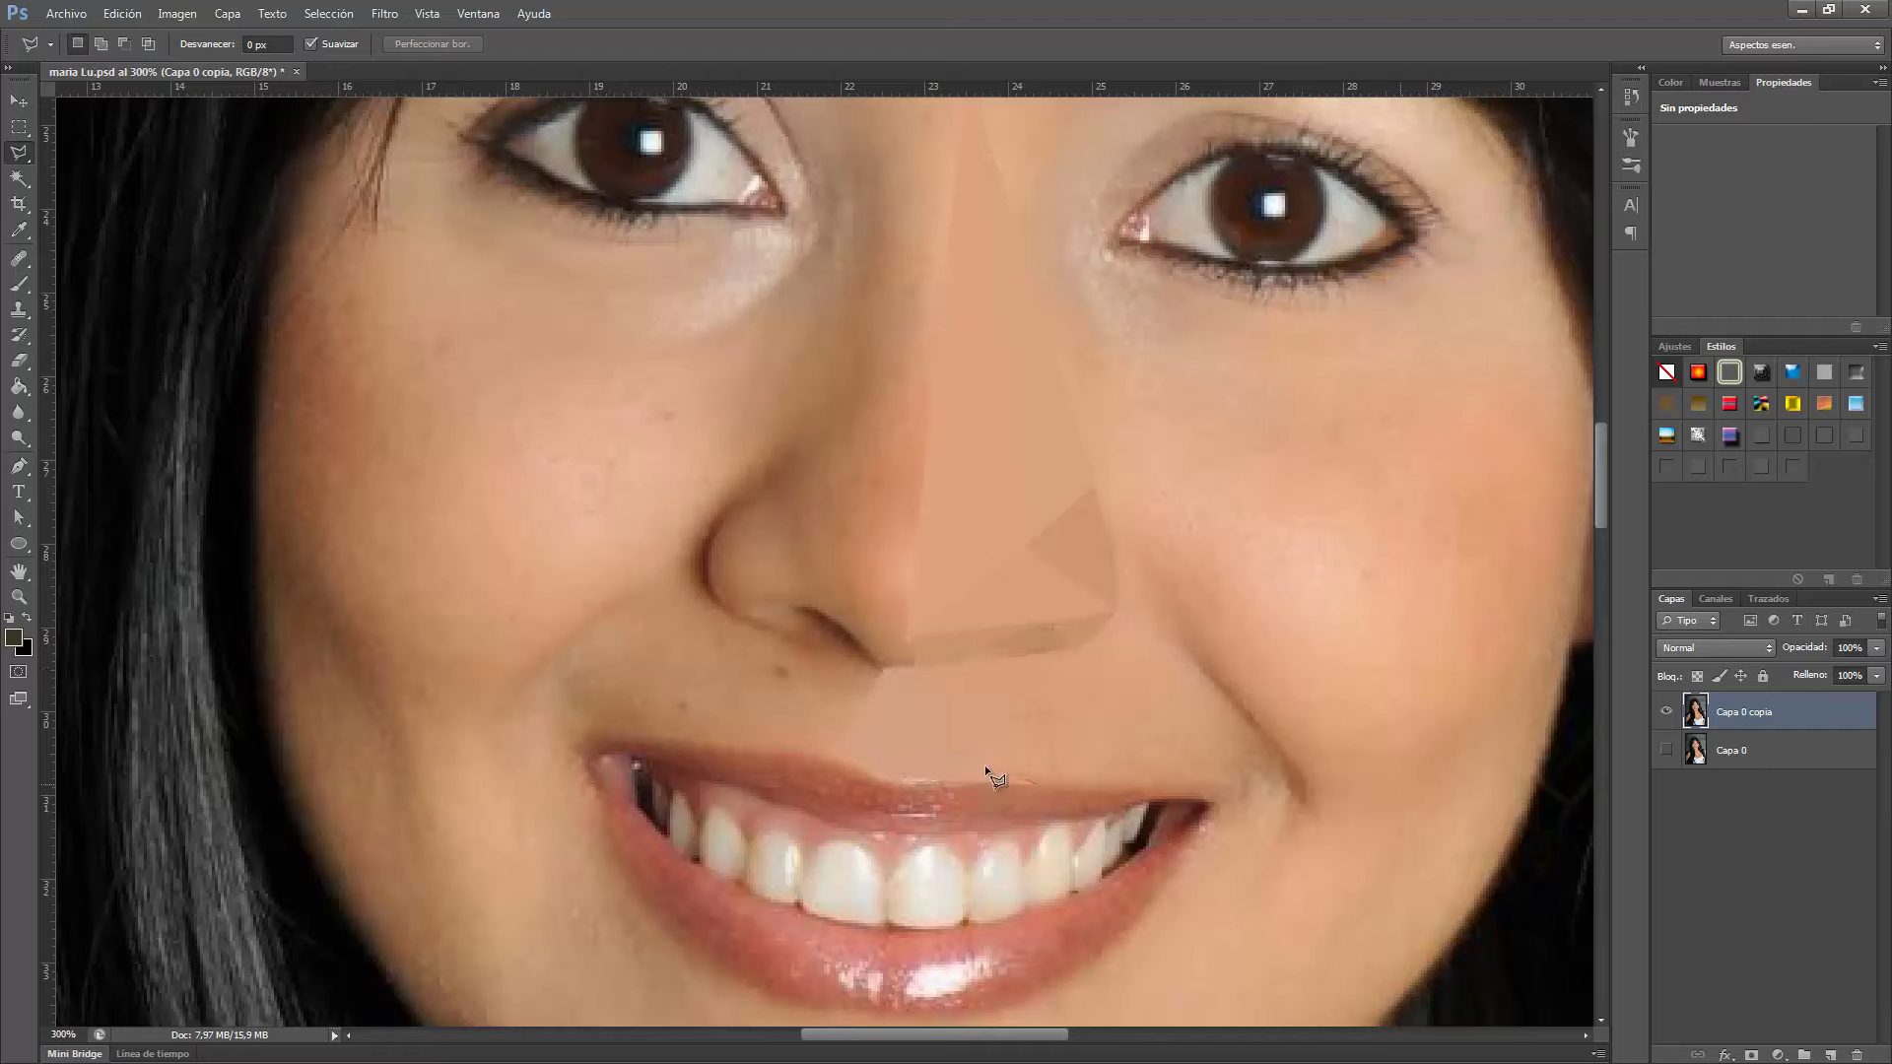
{"action": "key", "text": "Escape"}
Flatten a large triangle spanning the right upper lip and cheek.
{"action": "left_click", "coordinate": [1070, 648]}
{"action": "left_click", "coordinate": [1181, 642]}
{"action": "left_click", "coordinate": [1033, 779]}
{"action": "double_click", "coordinate": [1275, 765]}
{"action": "key", "text": "ctrl+f"}
{"action": "key", "text": "ctrl+d"}
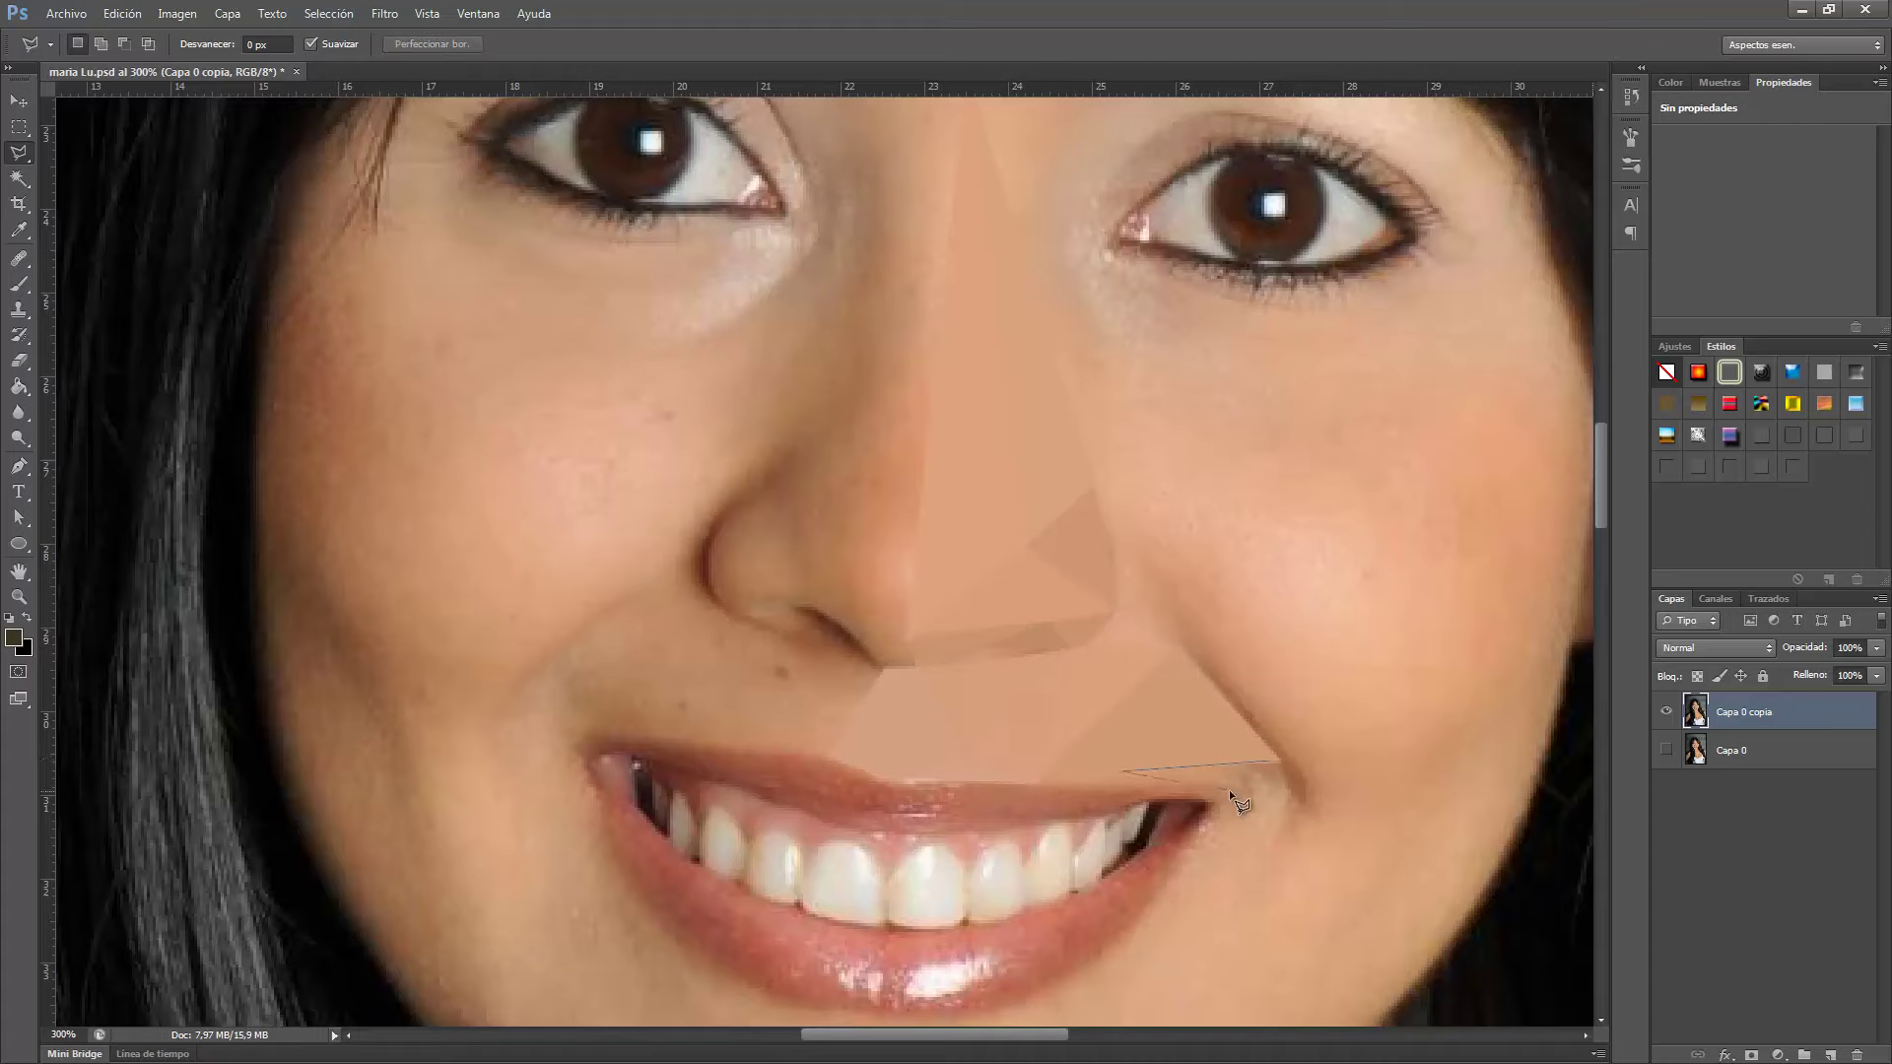
Outline and average triangles at the right lip corner.
{"action": "left_click", "coordinate": [1295, 803]}
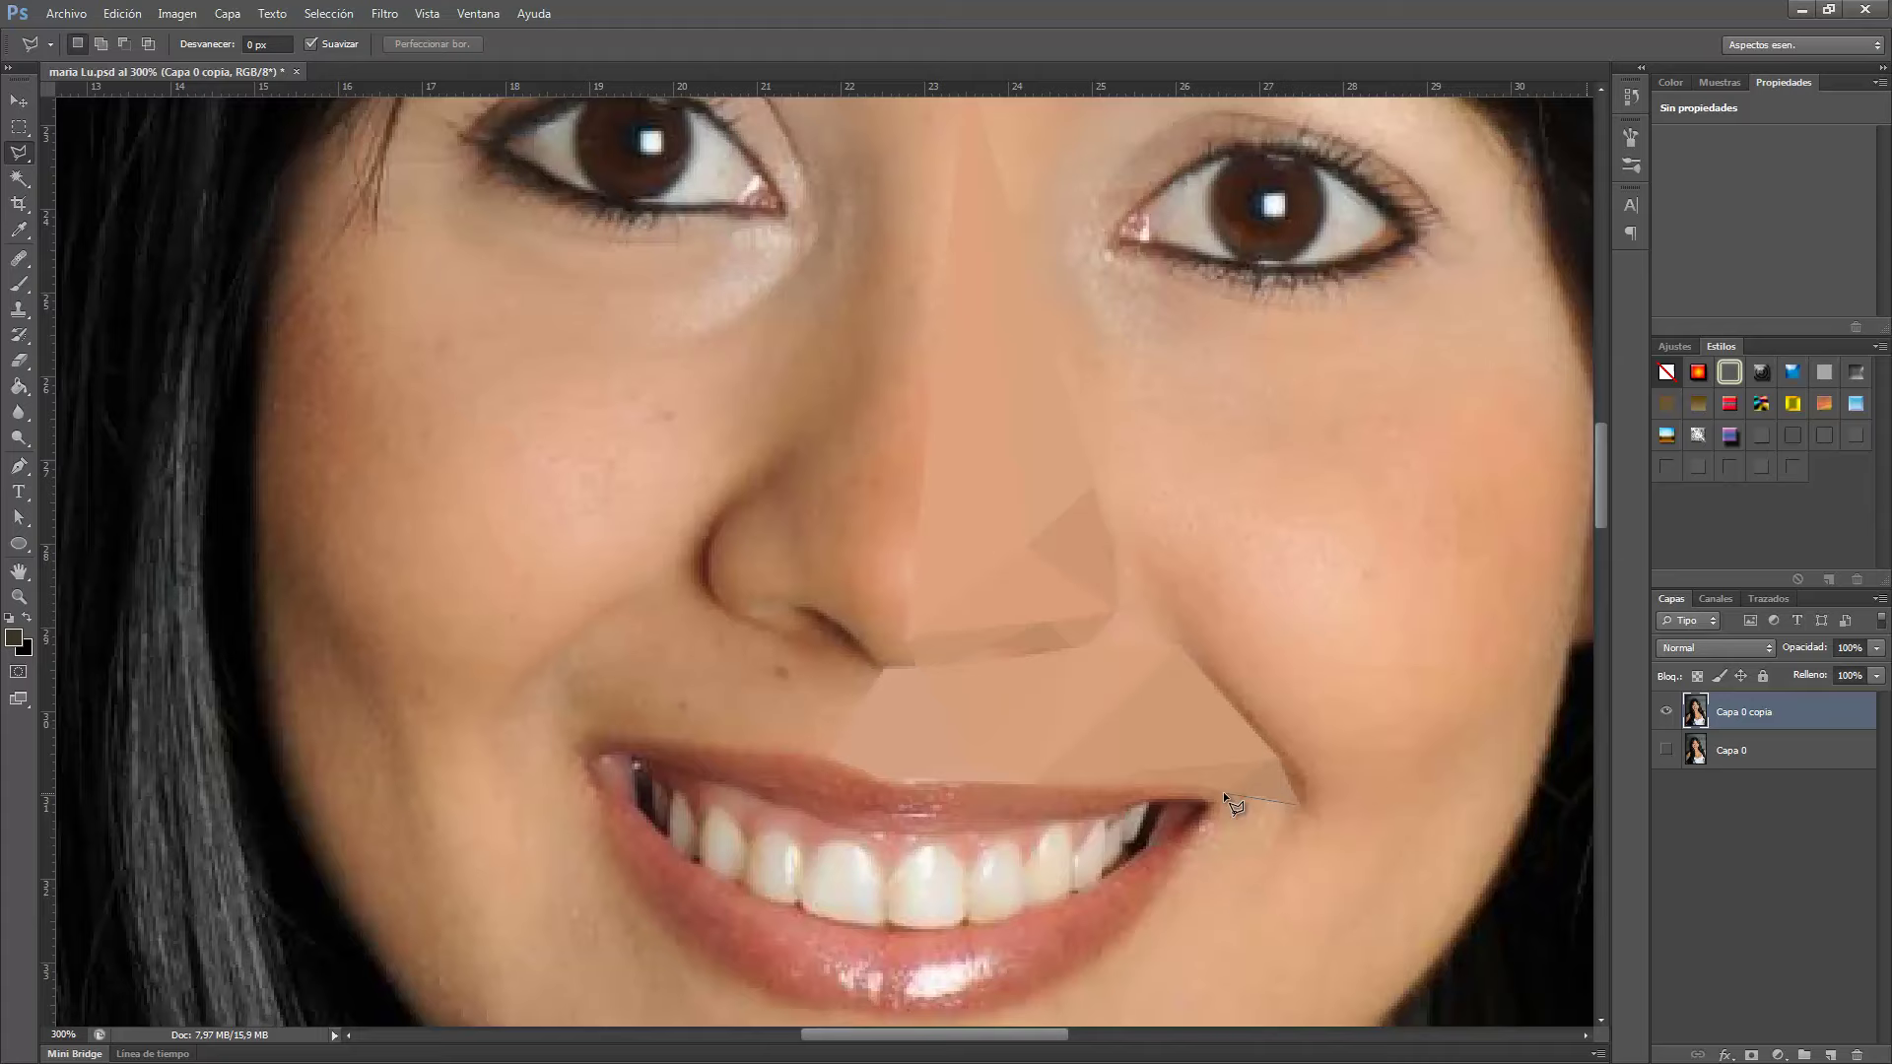
{"action": "left_click", "coordinate": [1180, 872]}
{"action": "double_click", "coordinate": [1222, 944]}
{"action": "left_click", "coordinate": [1180, 871]}
{"action": "left_click", "coordinate": [1222, 946]}
{"action": "double_click", "coordinate": [1117, 938]}
{"action": "key", "text": "ctrl+f"}
{"action": "key", "text": "ctrl+d"}
Average two further triangles just above the right lip corner.
{"action": "double_click", "coordinate": [1168, 789]}
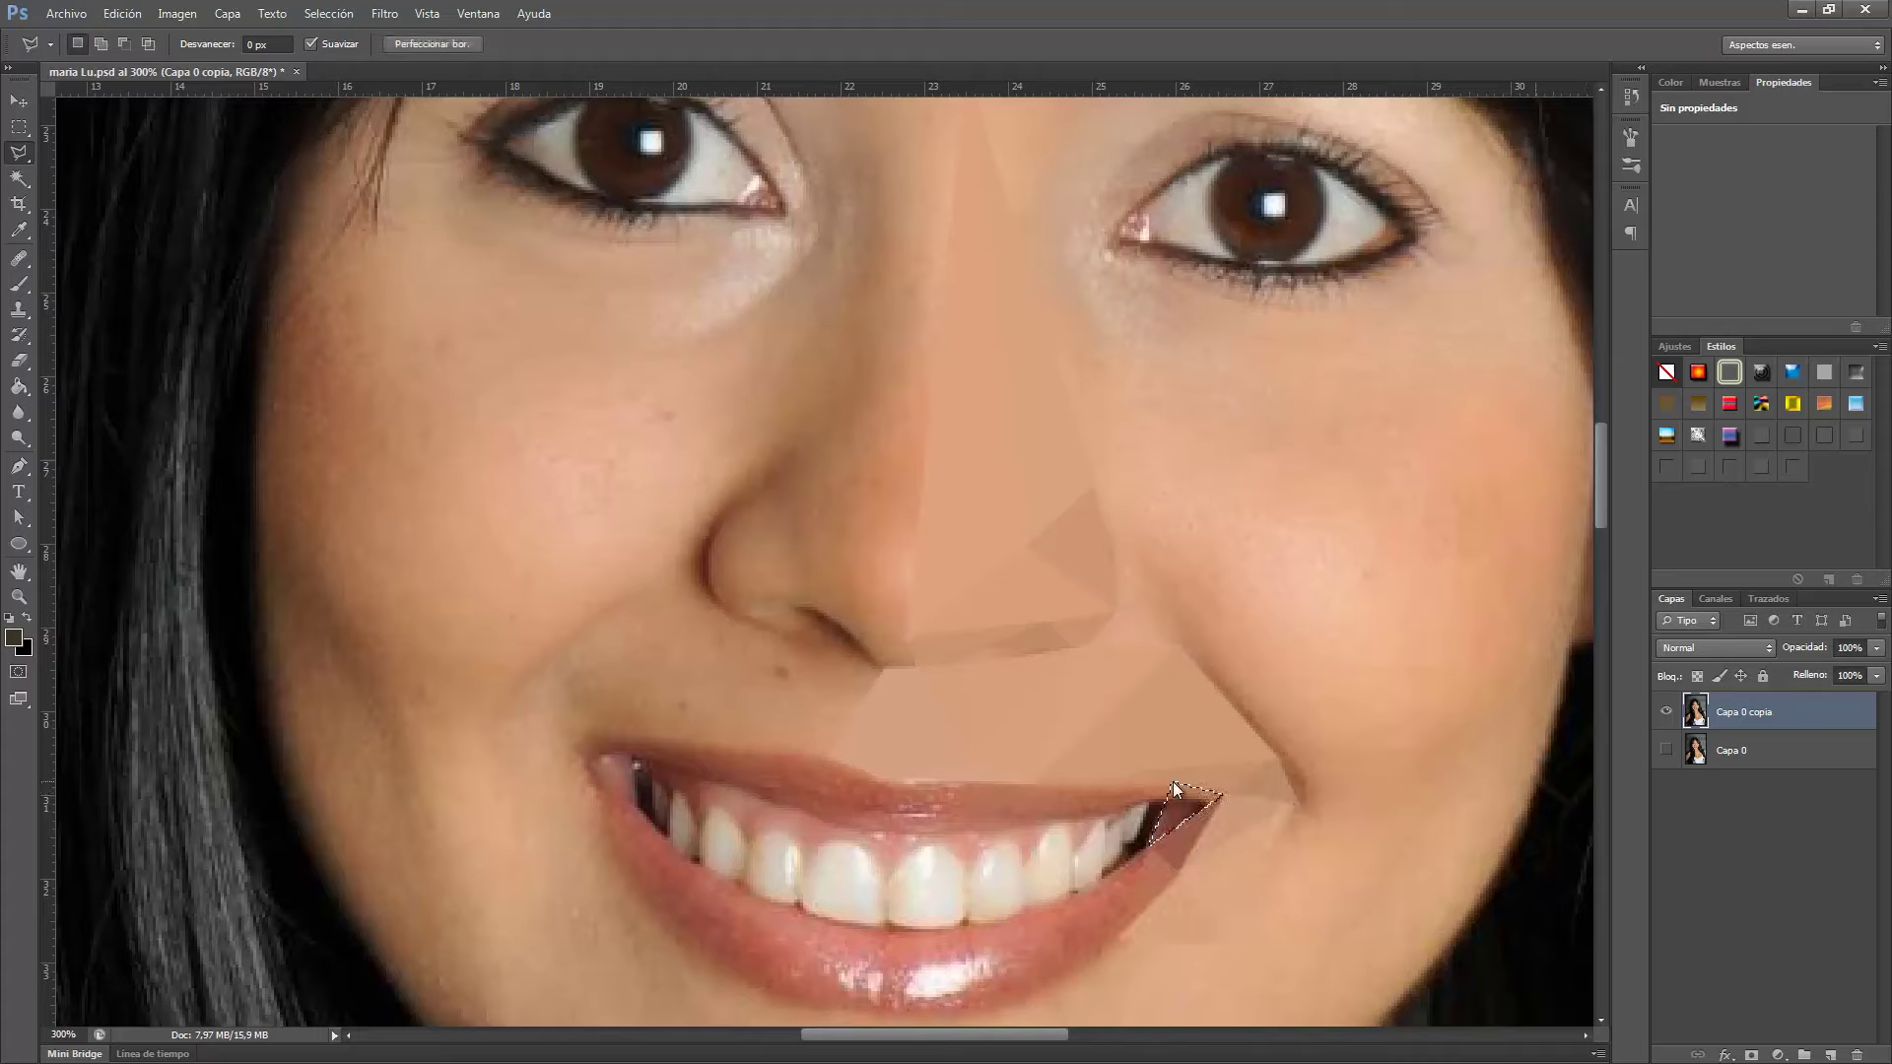
{"action": "key", "text": "ctrl+f"}
{"action": "key", "text": "ctrl+d"}
{"action": "double_click", "coordinate": [1164, 787]}
{"action": "key", "text": "ctrl+f"}
{"action": "key", "text": "ctrl+d"}
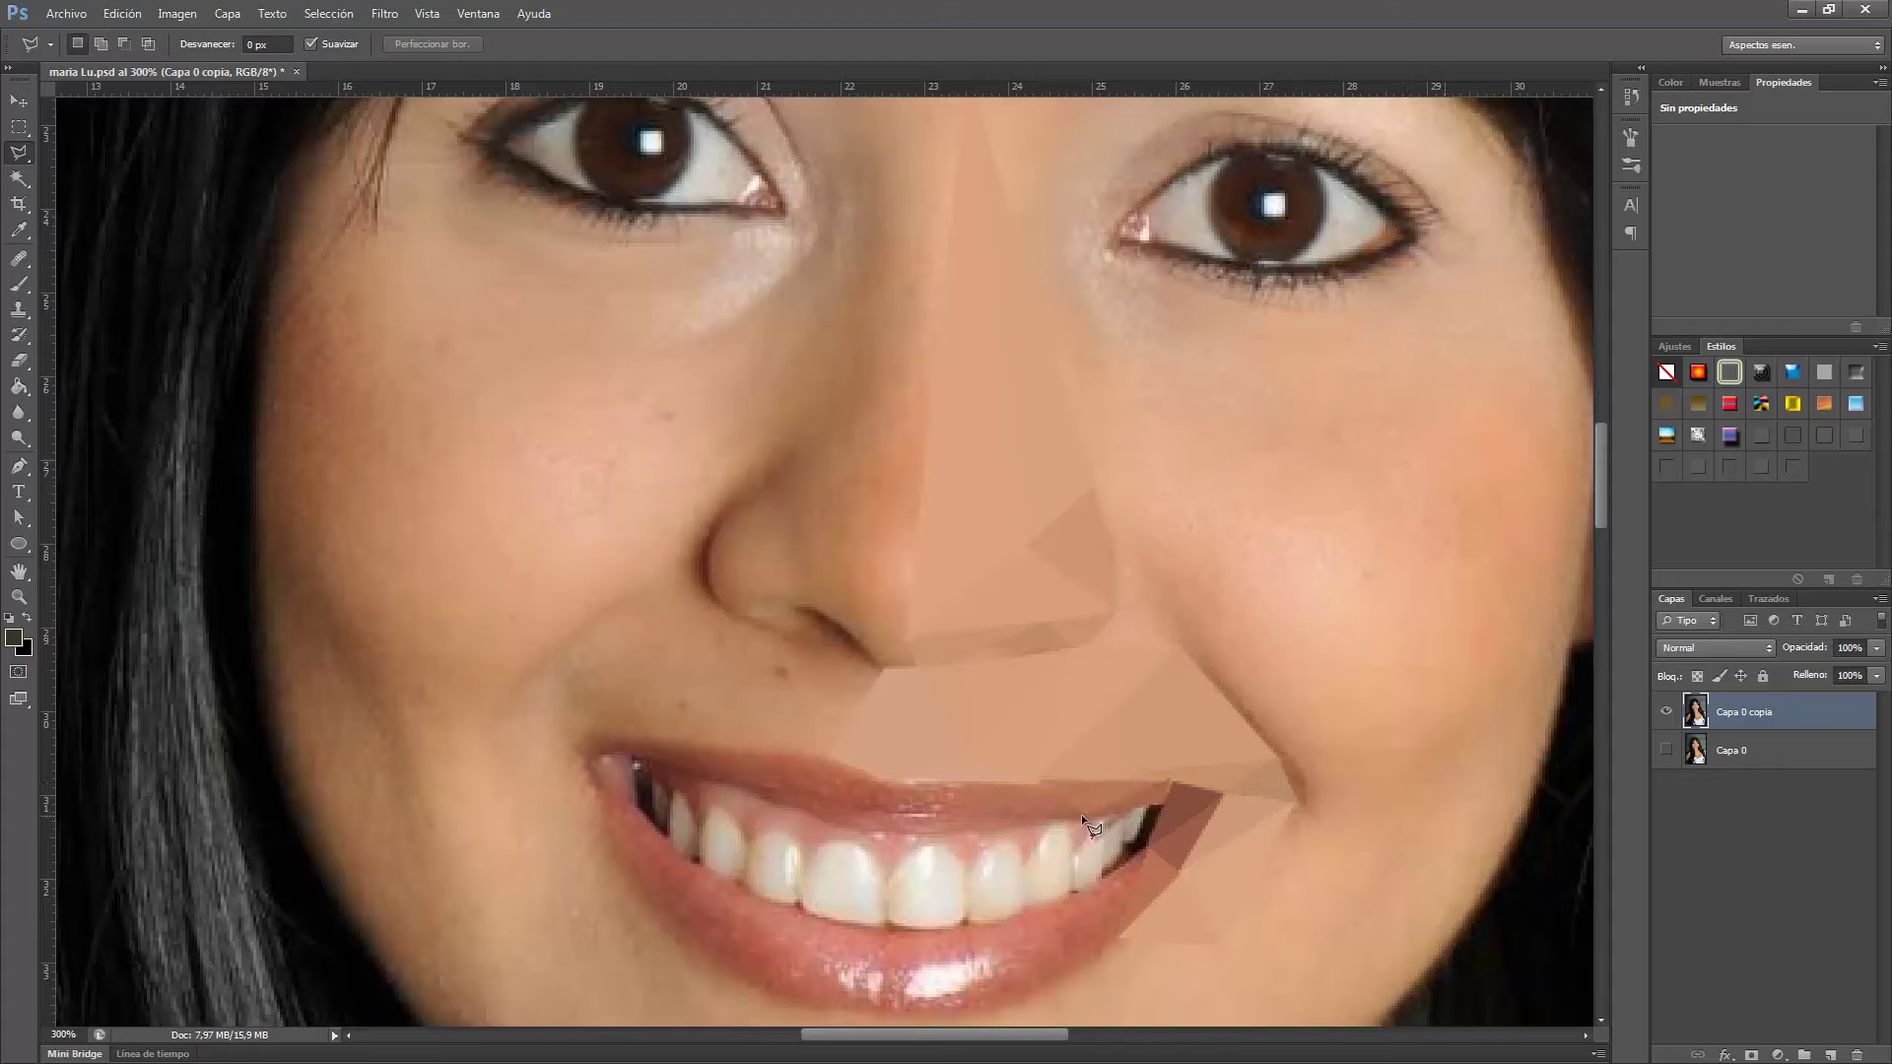
Facet the centre and left of the upper lip with two averaged triangles.
{"action": "left_click", "coordinate": [936, 813]}
{"action": "left_click", "coordinate": [1025, 785]}
{"action": "double_click", "coordinate": [889, 784]}
{"action": "key", "text": "ctrl+f"}
{"action": "key", "text": "ctrl+d"}
{"action": "left_click", "coordinate": [885, 776]}
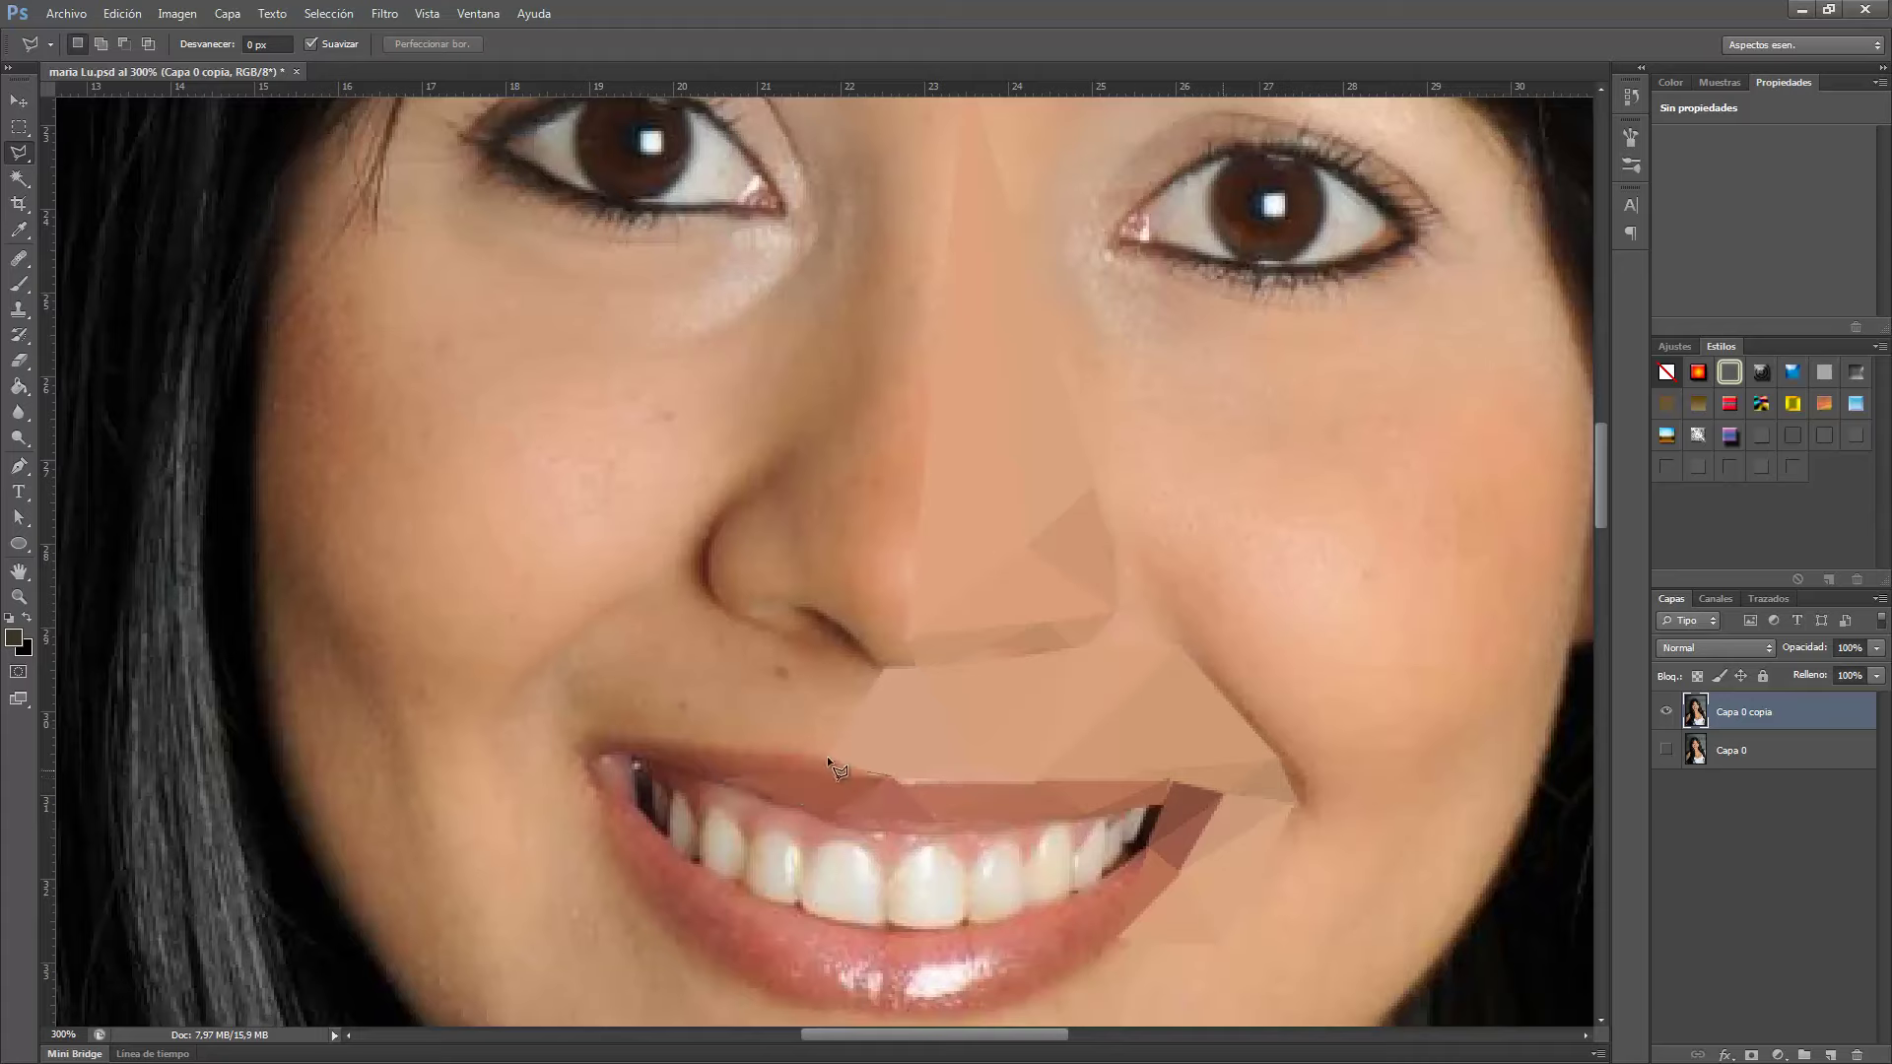
{"action": "left_click", "coordinate": [824, 758]}
{"action": "left_click", "coordinate": [719, 776]}
{"action": "double_click", "coordinate": [623, 753]}
{"action": "key", "text": "ctrl+f"}
{"action": "key", "text": "ctrl+d"}
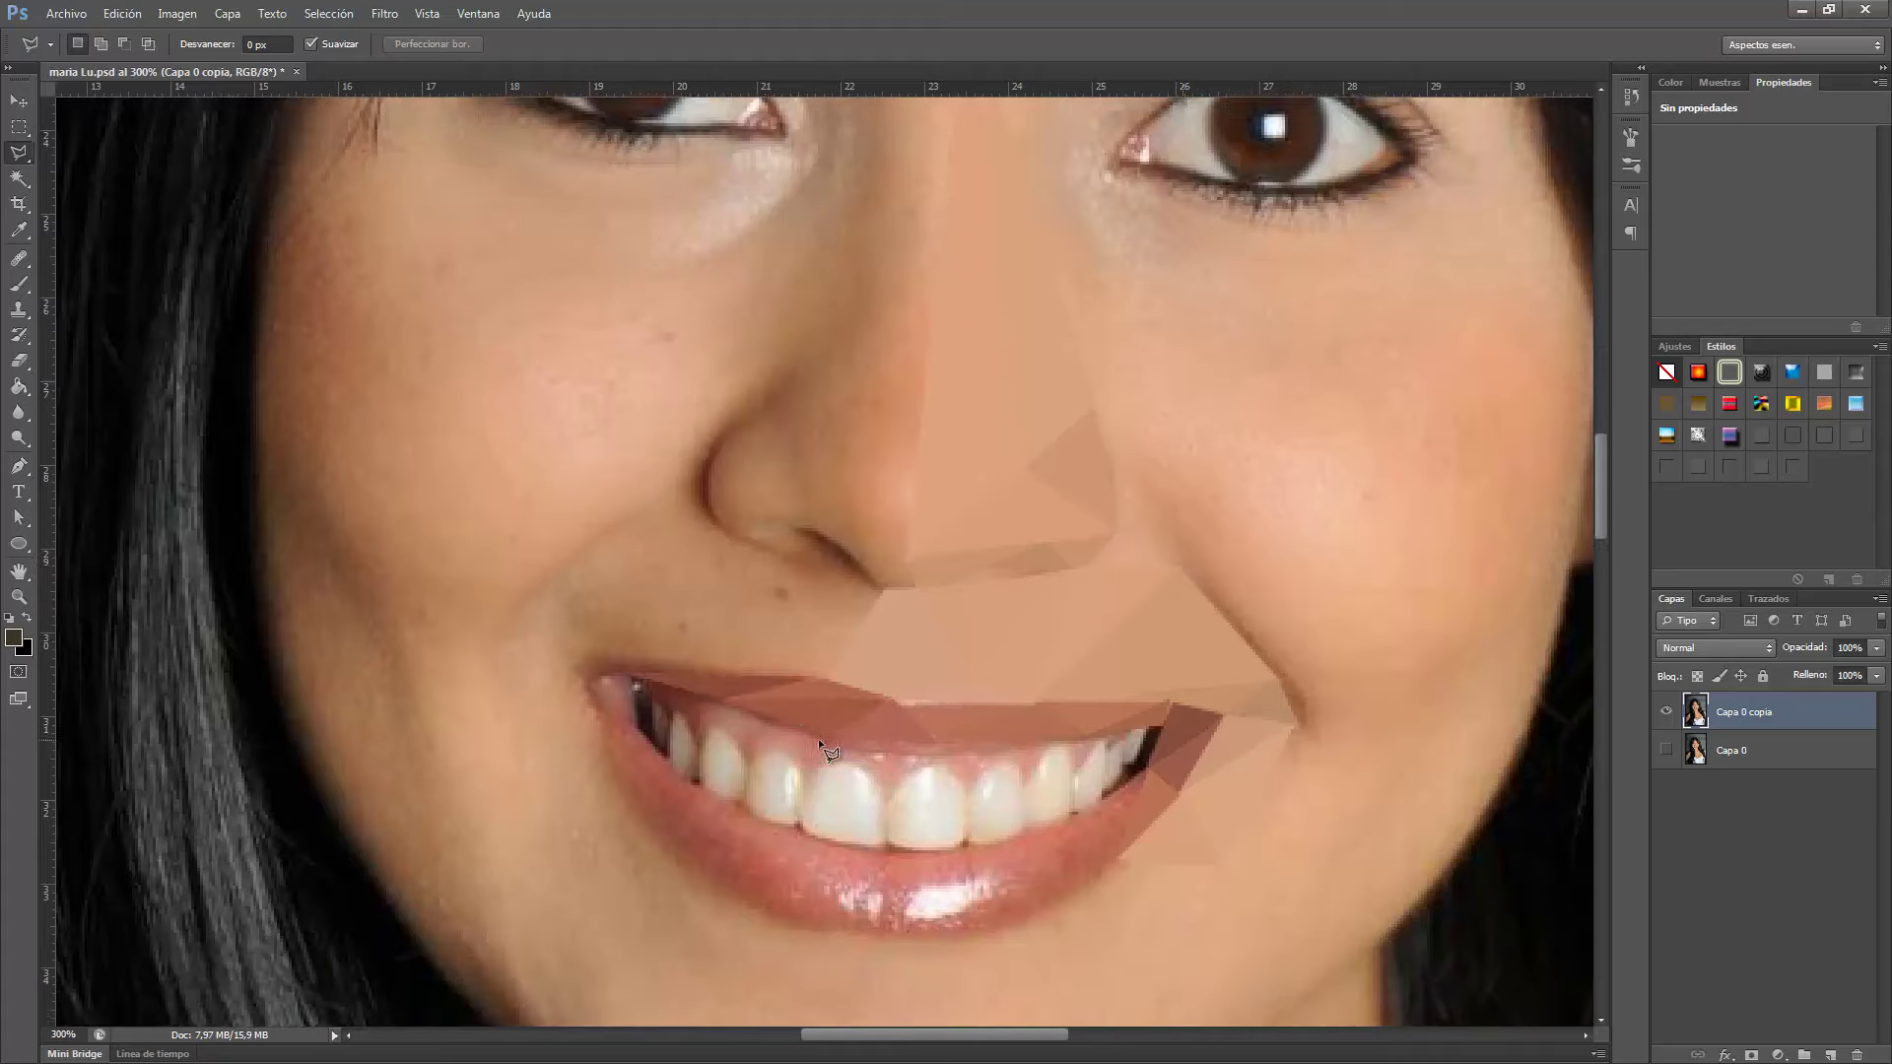
Average the upper-left lip triangle and the left lip-corner triangle.
{"action": "scroll", "coordinate": [818, 737], "scroll_direction": "down", "scroll_amount": 2}
{"action": "double_click", "coordinate": [787, 664]}
{"action": "key", "text": "ctrl+f"}
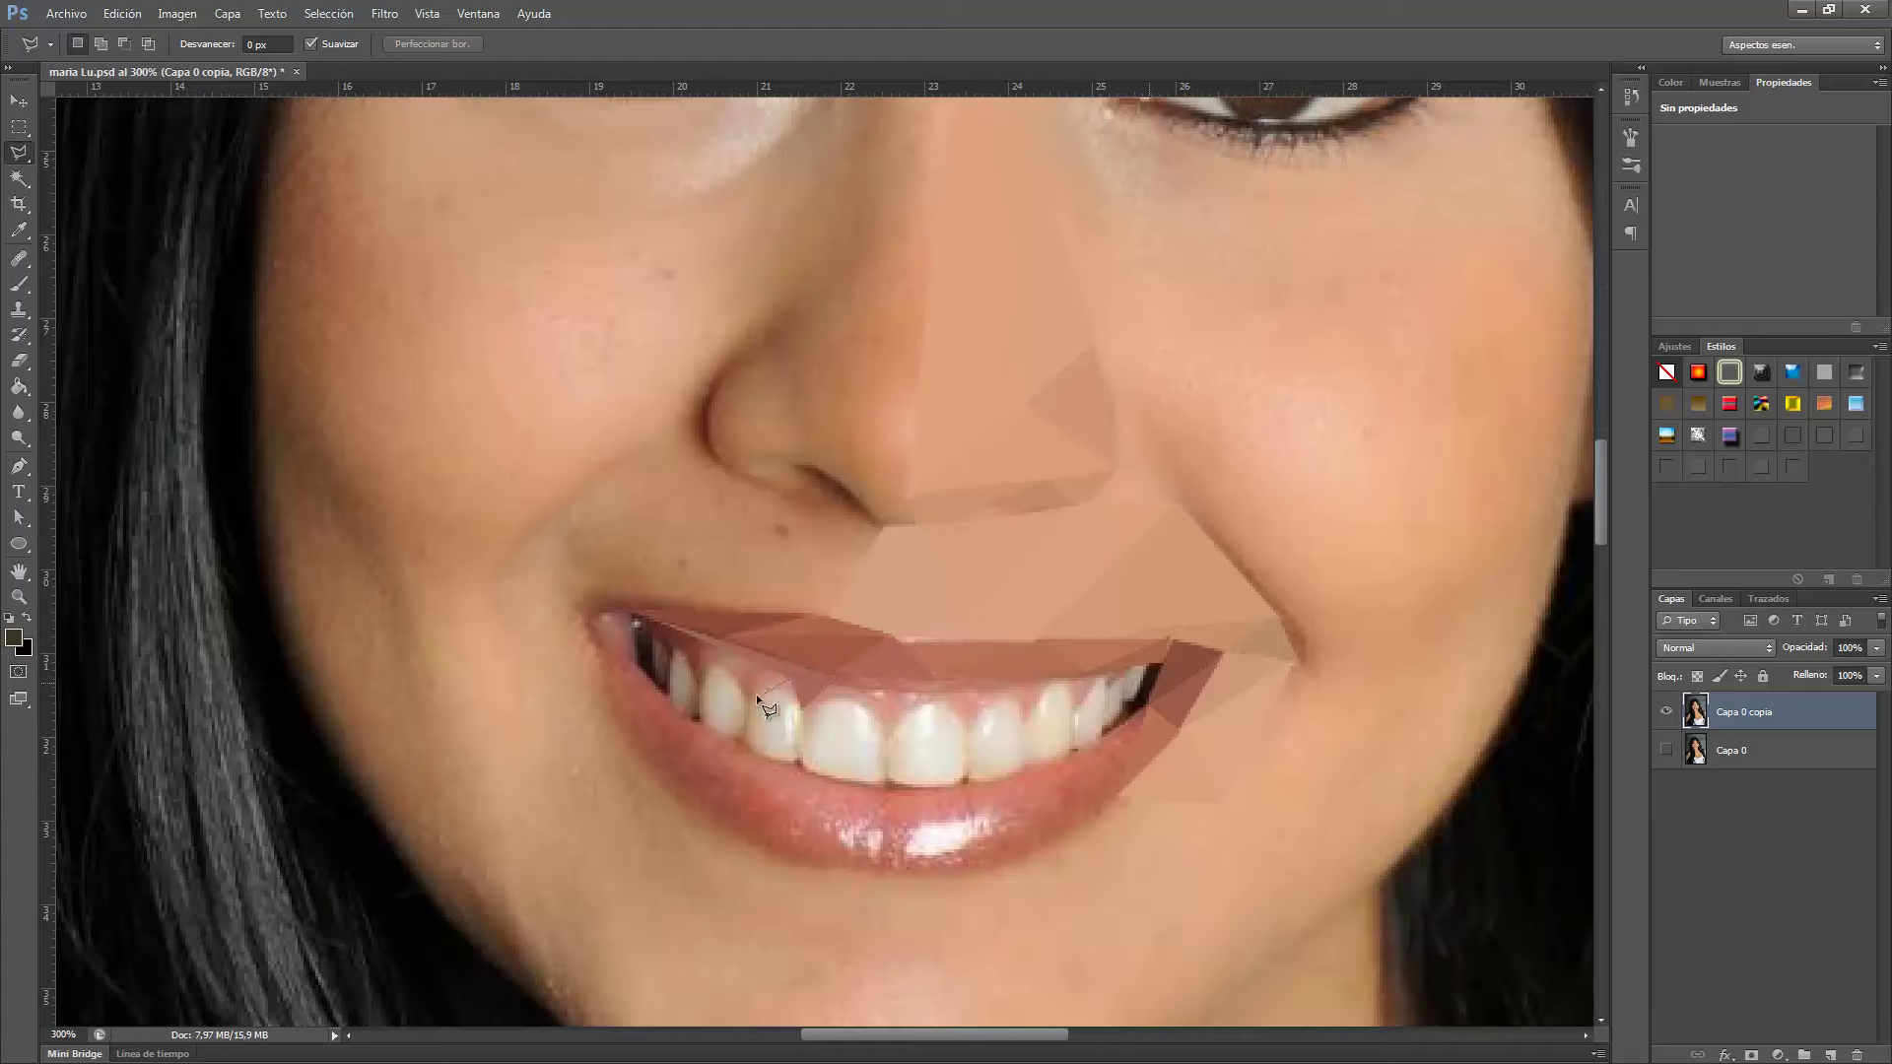
{"action": "key", "text": "ctrl+d"}
{"action": "left_click", "coordinate": [636, 665]}
{"action": "left_click", "coordinate": [636, 617]}
{"action": "double_click", "coordinate": [590, 621]}
{"action": "key", "text": "ctrl+f"}
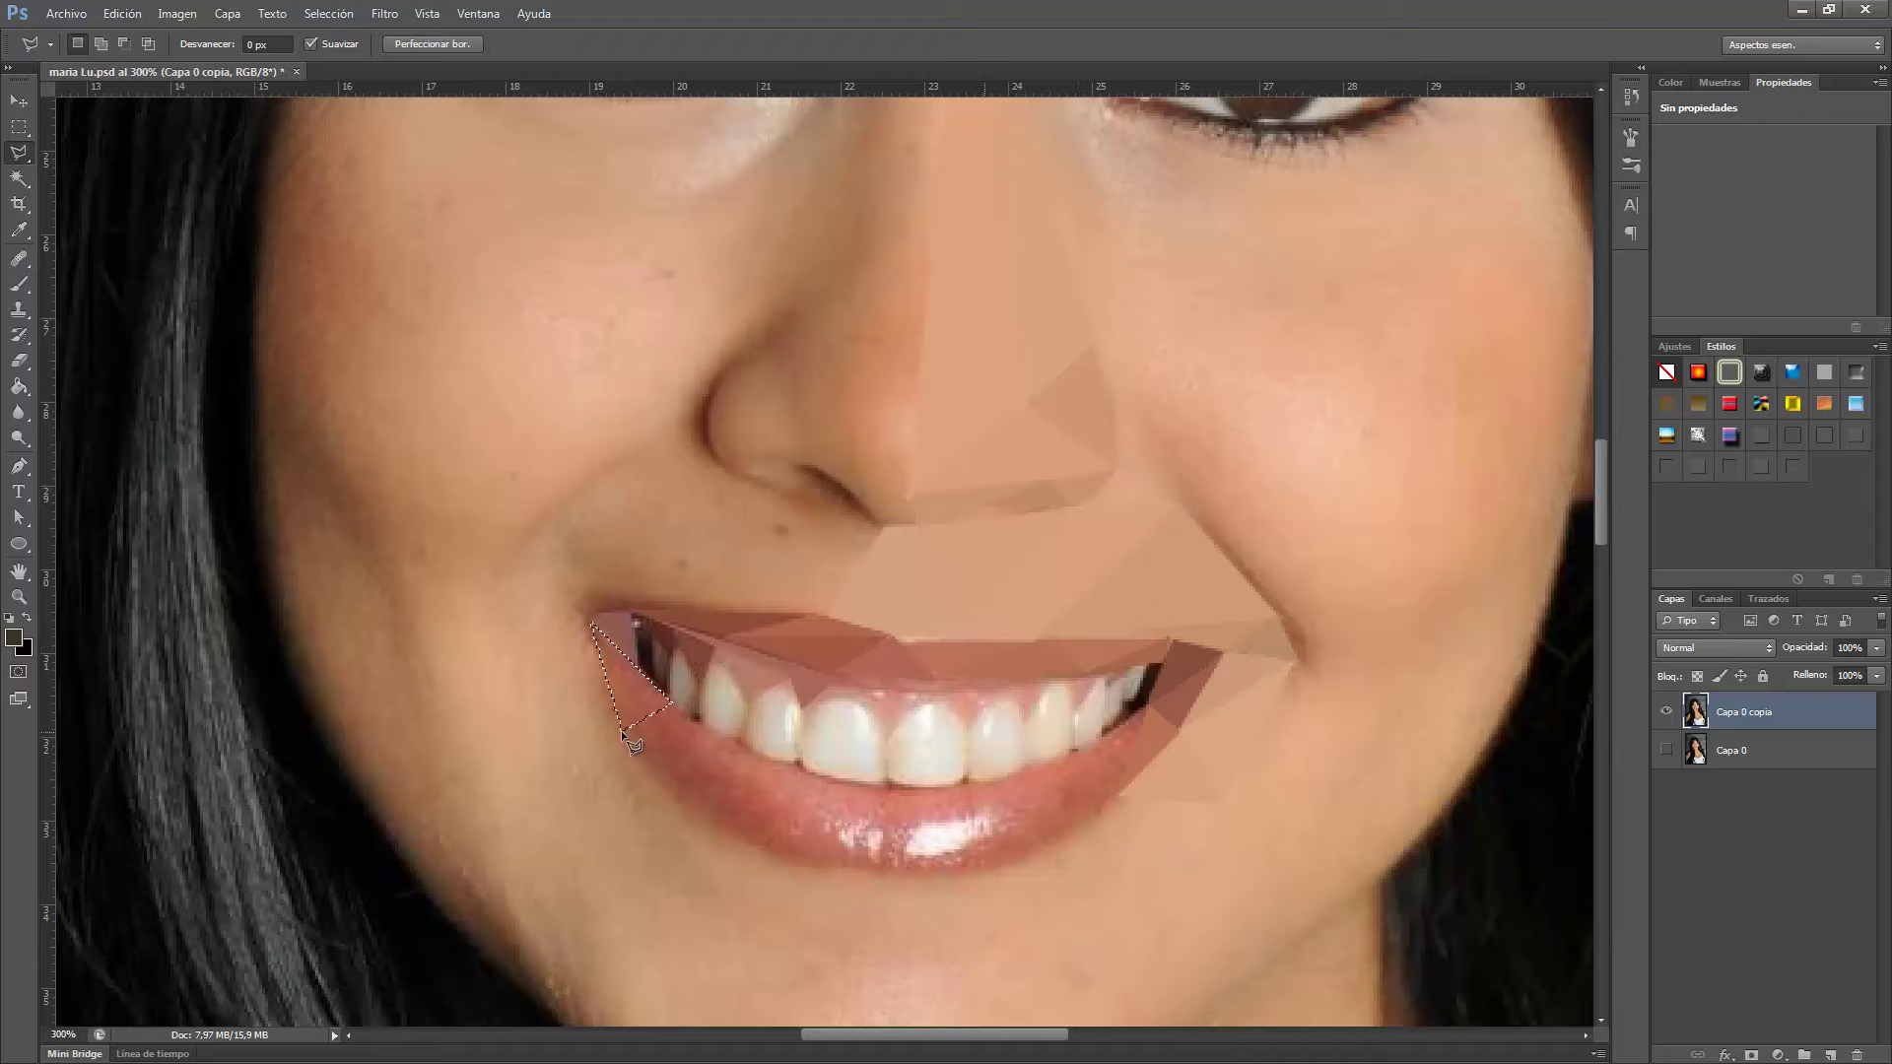
{"action": "key", "text": "ctrl+d"}
Flatten triangles on the lower-left and middle of the lower lip.
{"action": "left_click", "coordinate": [719, 743]}
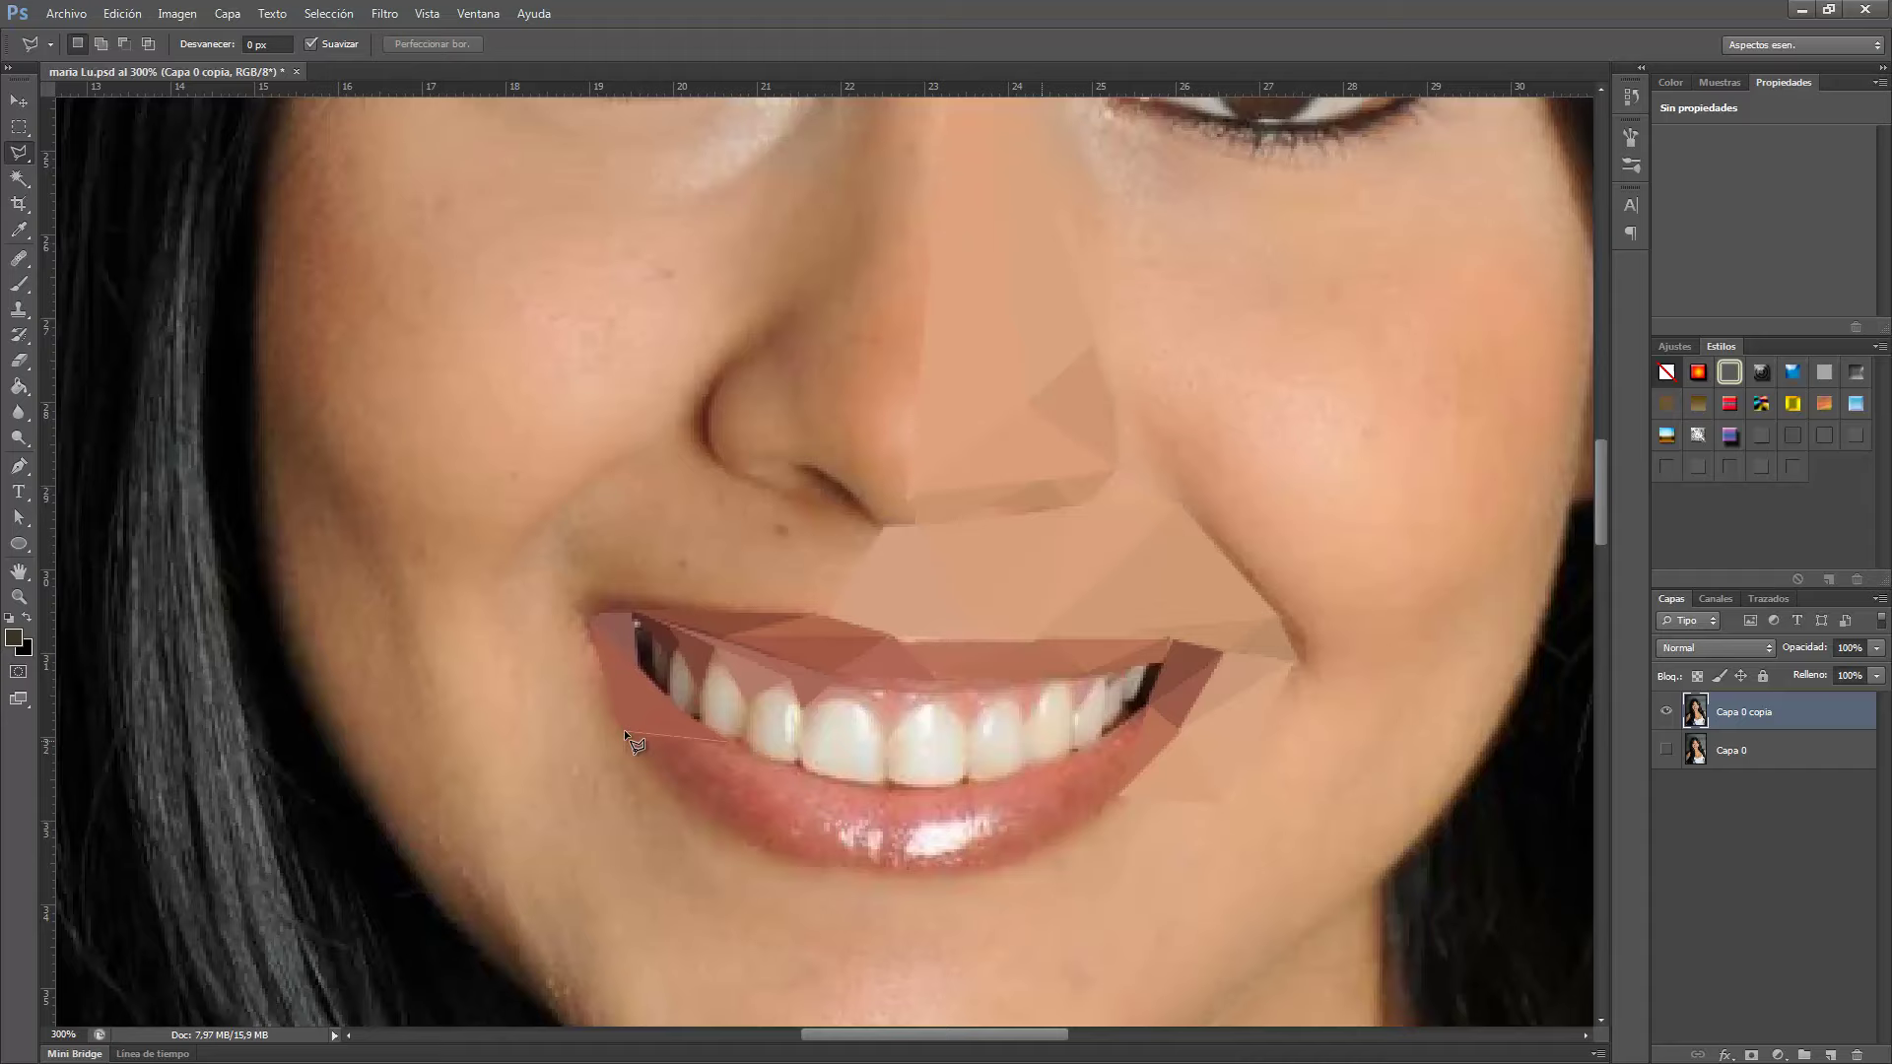
{"action": "left_click", "coordinate": [761, 844]}
{"action": "double_click", "coordinate": [820, 778]}
{"action": "key", "text": "ctrl+f"}
{"action": "key", "text": "ctrl+d"}
{"action": "left_click", "coordinate": [765, 845]}
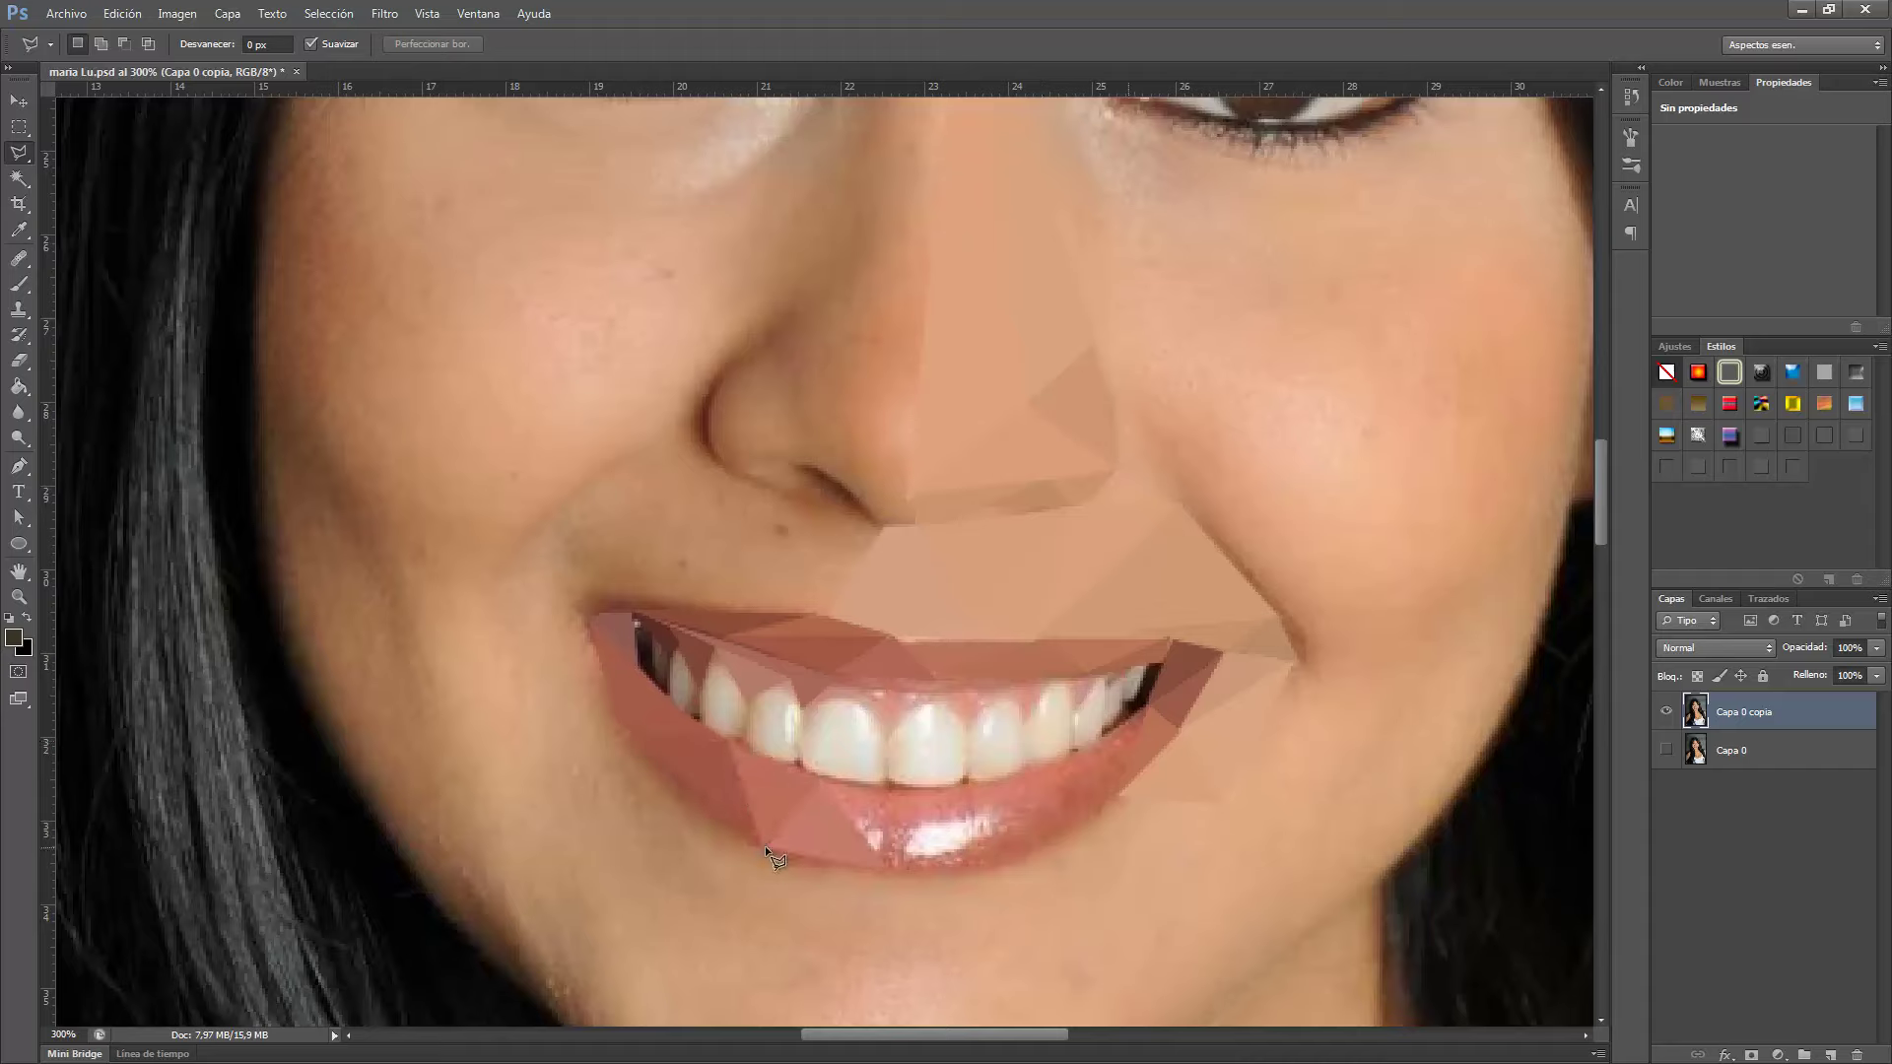
{"action": "double_click", "coordinate": [897, 867]}
{"action": "key", "text": "ctrl+f"}
{"action": "key", "text": "ctrl+d"}
Average the lower-lip highlight triangle and the lower-right lip triangle.
{"action": "left_click", "coordinate": [916, 833]}
{"action": "left_click", "coordinate": [988, 869]}
{"action": "double_click", "coordinate": [892, 871]}
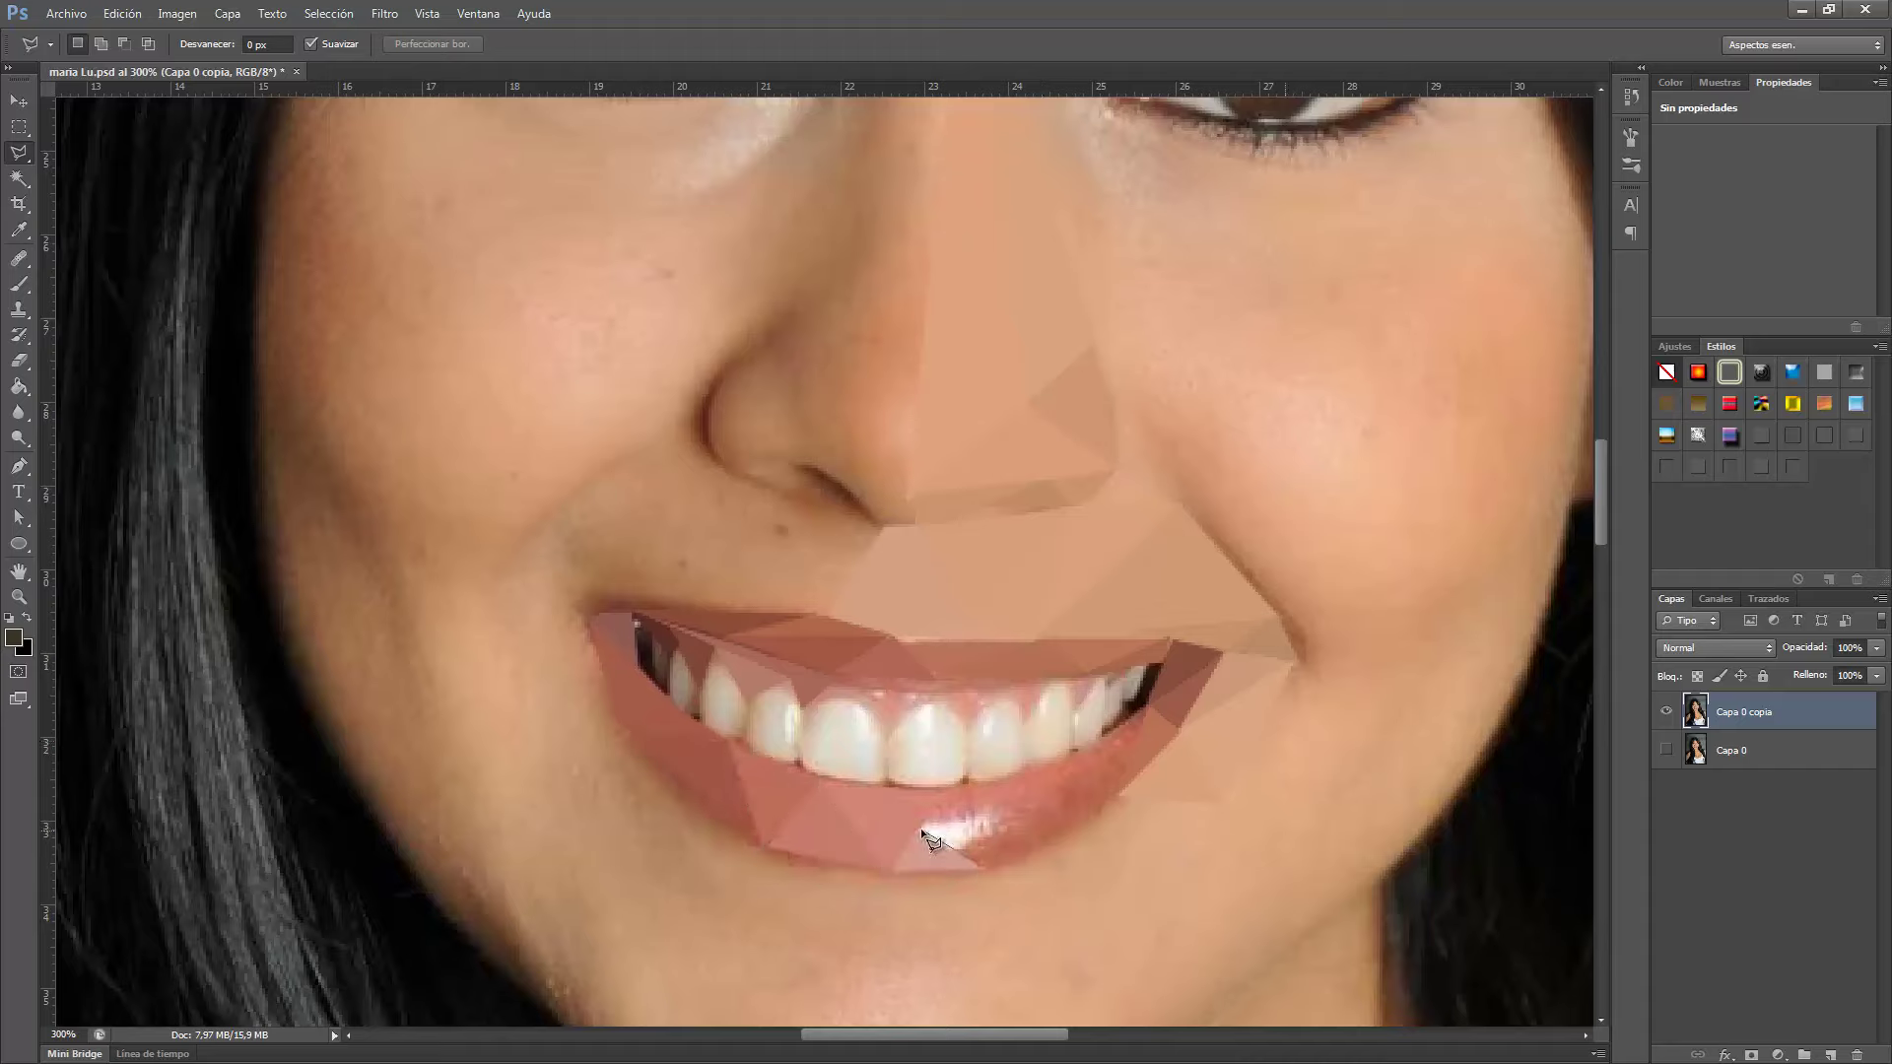
{"action": "key", "text": "ctrl+f"}
{"action": "key", "text": "ctrl+d"}
{"action": "left_click", "coordinate": [990, 820]}
{"action": "left_click", "coordinate": [1088, 763]}
{"action": "double_click", "coordinate": [1086, 820]}
{"action": "key", "text": "ctrl+f"}
{"action": "key", "text": "ctrl+d"}
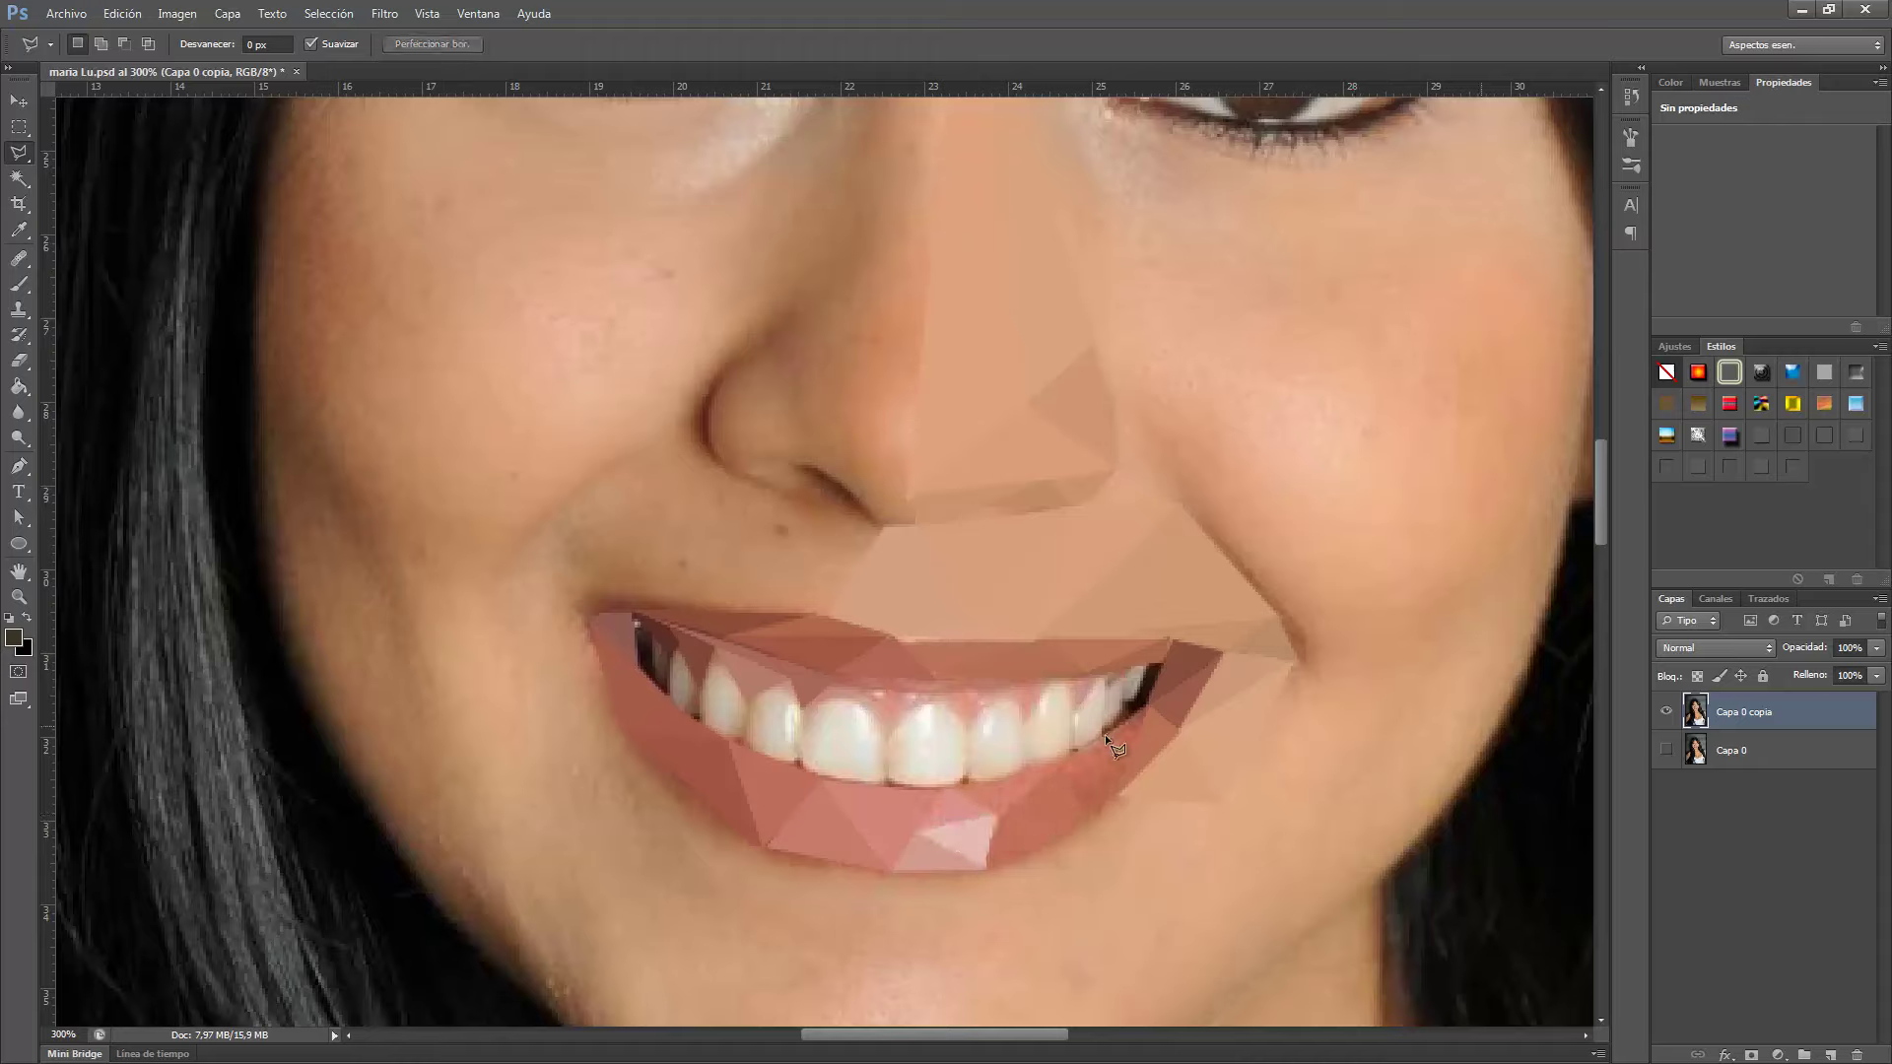
Flatten the dark gap beside the teeth and the first tooth's edge.
{"action": "scroll", "coordinate": [1117, 789], "scroll_direction": "down", "scroll_amount": 2}
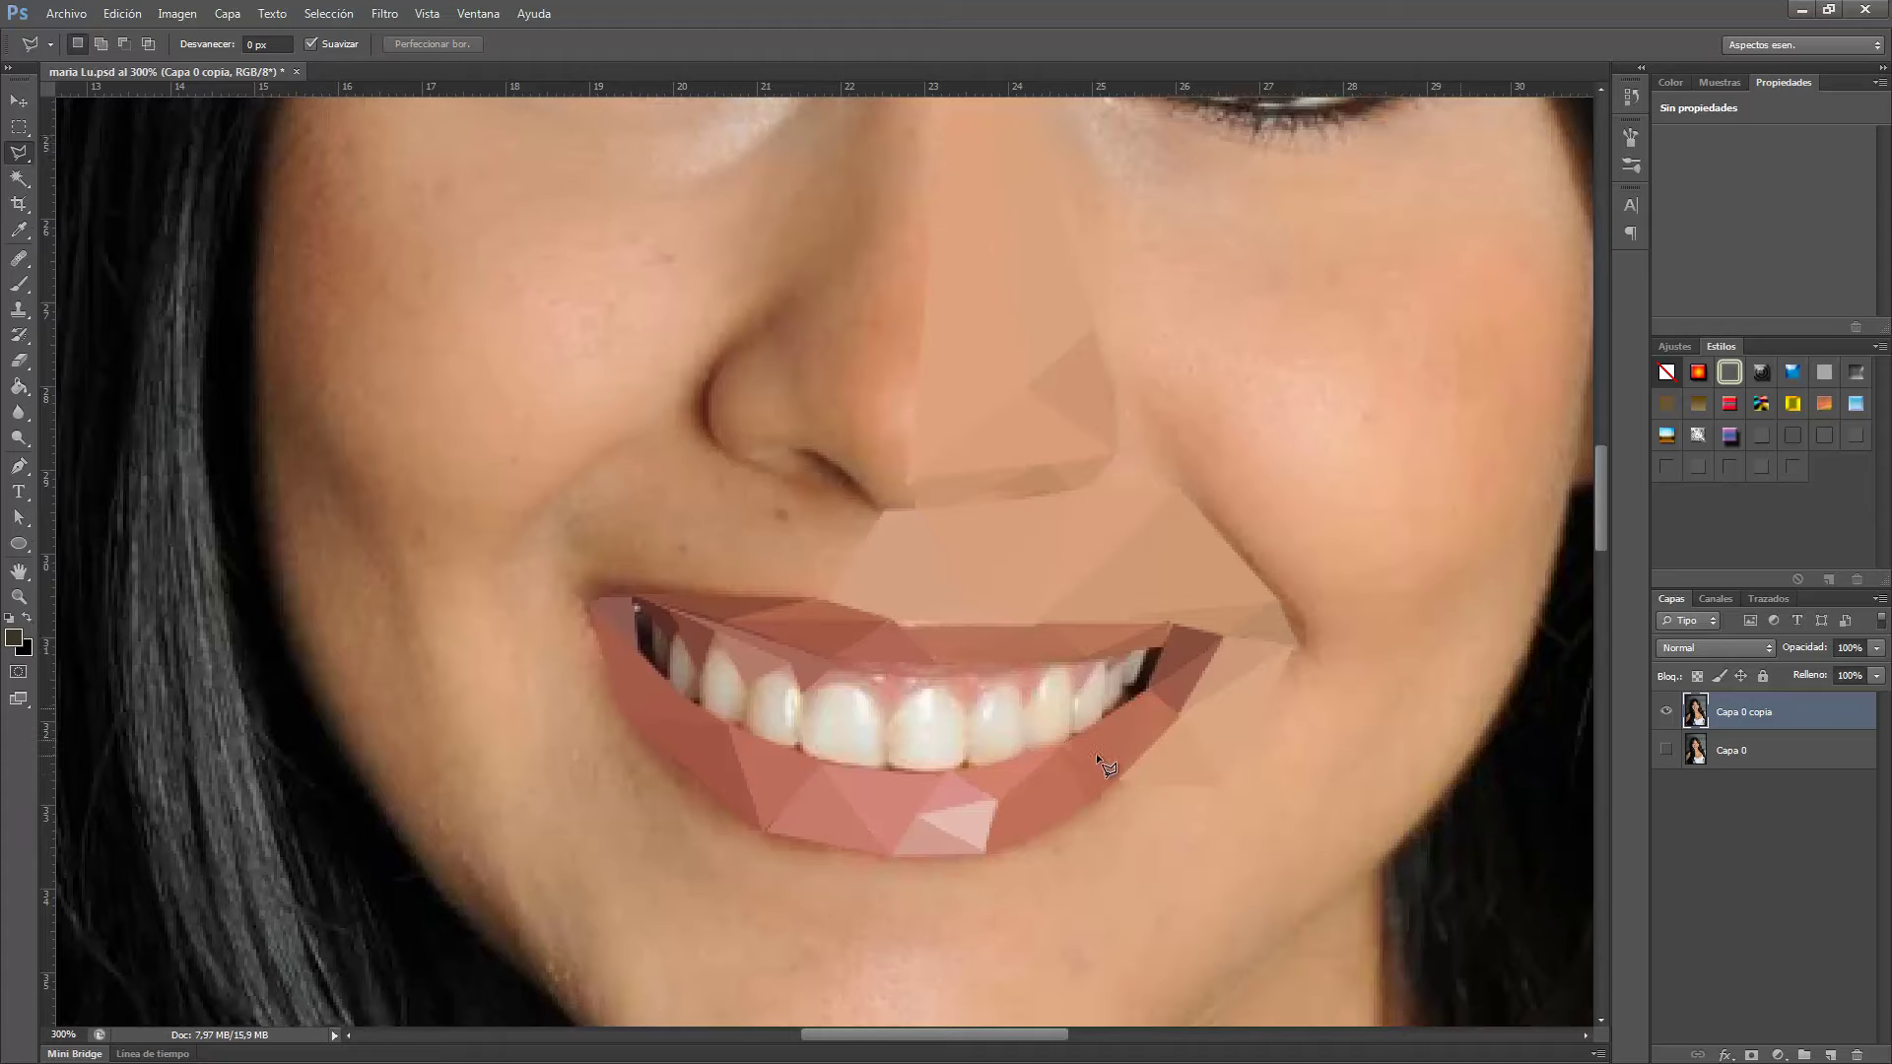
{"action": "left_click", "coordinate": [658, 632]}
{"action": "double_click", "coordinate": [669, 590]}
{"action": "key", "text": "ctrl+f"}
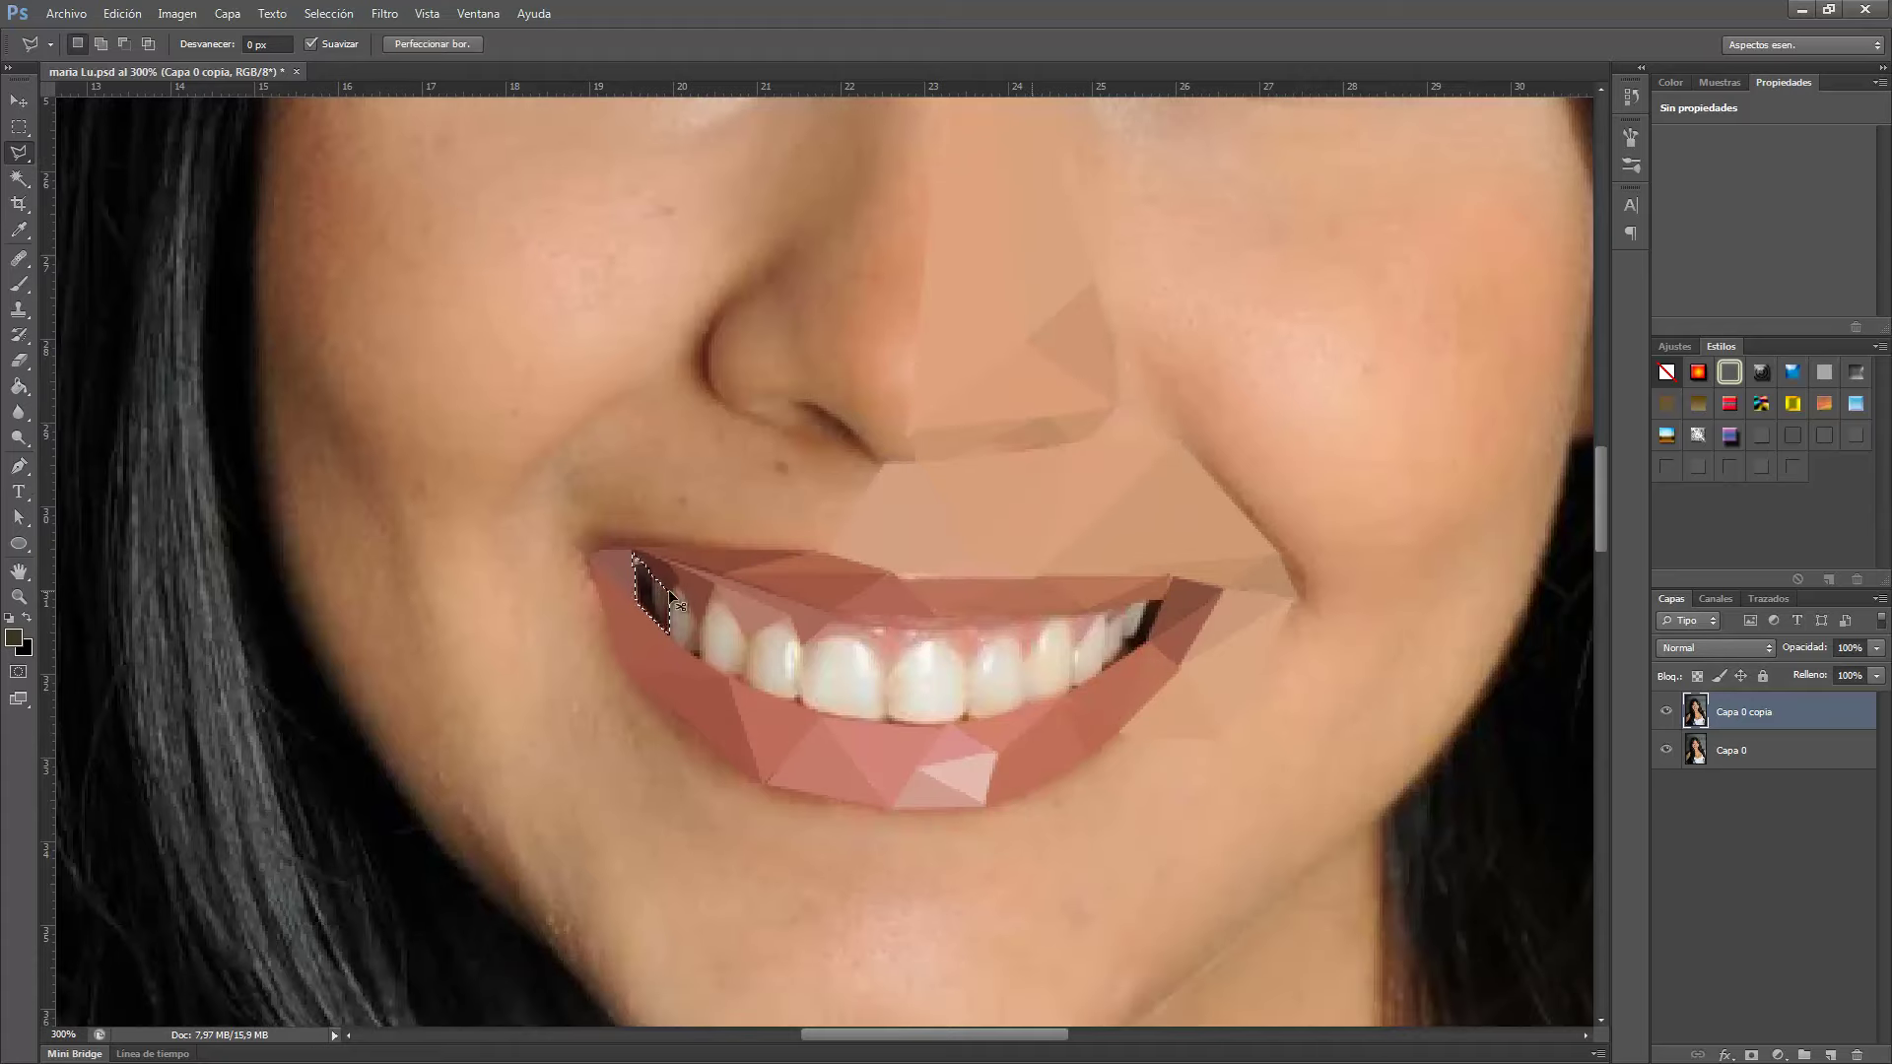
{"action": "key", "text": "ctrl+d"}
{"action": "double_click", "coordinate": [701, 612]}
{"action": "key", "text": "ctrl+f"}
{"action": "key", "text": "ctrl+d"}
Average the first and second teeth to flat white facets.
{"action": "double_click", "coordinate": [743, 682]}
{"action": "key", "text": "ctrl+f"}
{"action": "key", "text": "ctrl+d"}
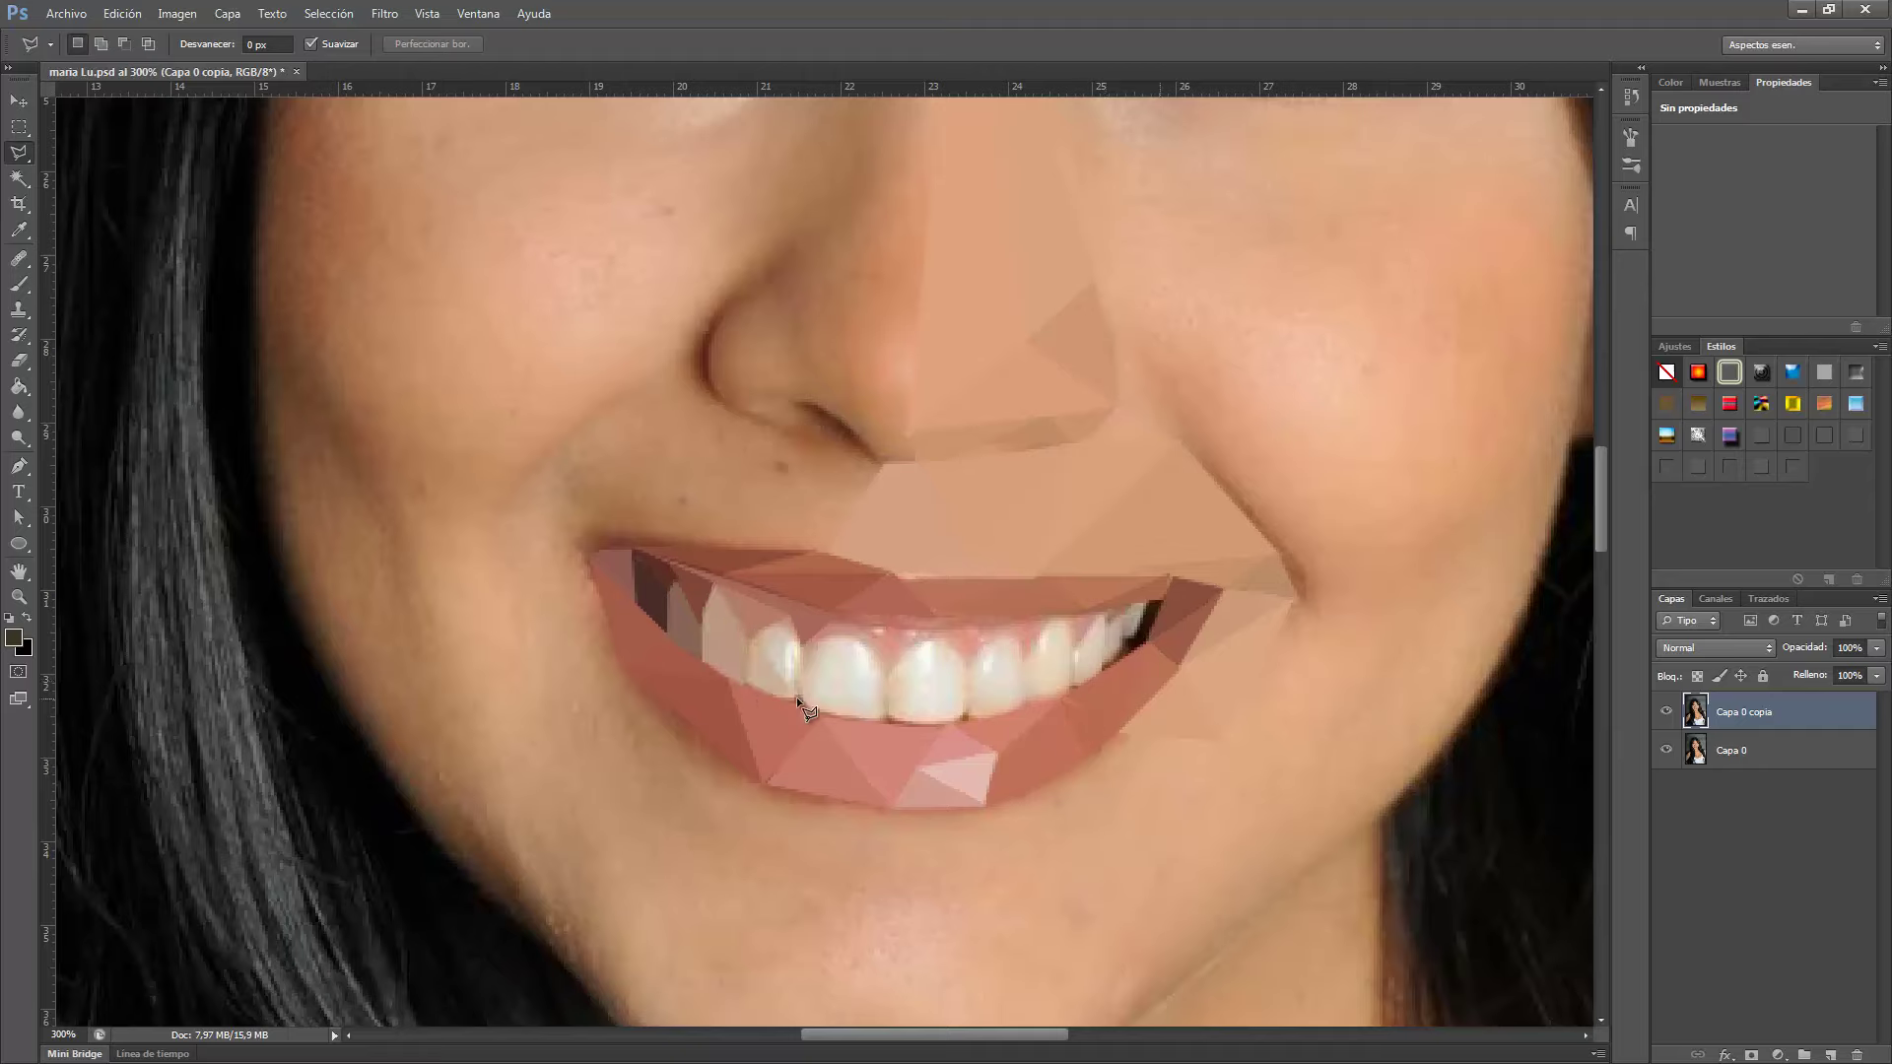
{"action": "double_click", "coordinate": [803, 647]}
{"action": "key", "text": "ctrl+f"}
{"action": "key", "text": "ctrl+d"}
Outline the third tooth and fill it with Filter > Blur > Average.
{"action": "left_click", "coordinate": [926, 645]}
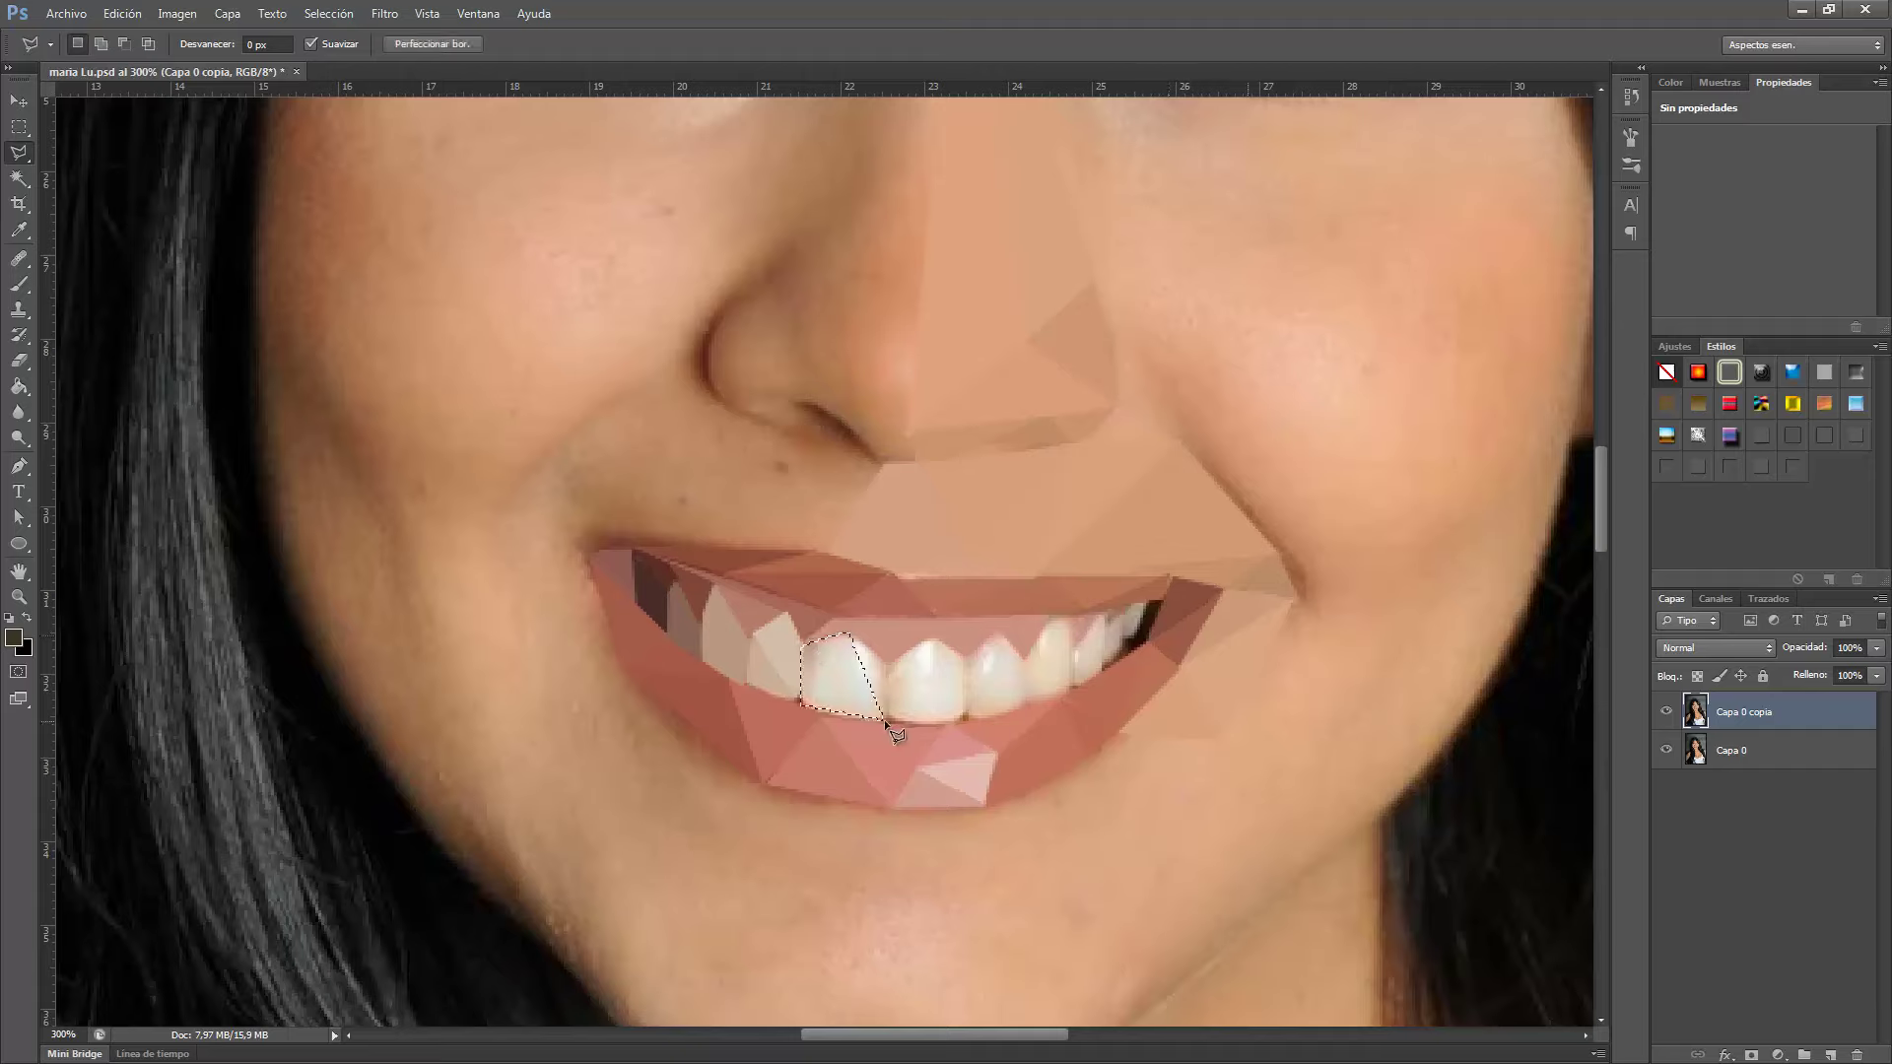
{"action": "left_click", "coordinate": [886, 716]}
{"action": "left_click", "coordinate": [854, 636]}
{"action": "left_click", "coordinate": [888, 665]}
{"action": "left_click", "coordinate": [926, 646]}
{"action": "left_click", "coordinate": [962, 712]}
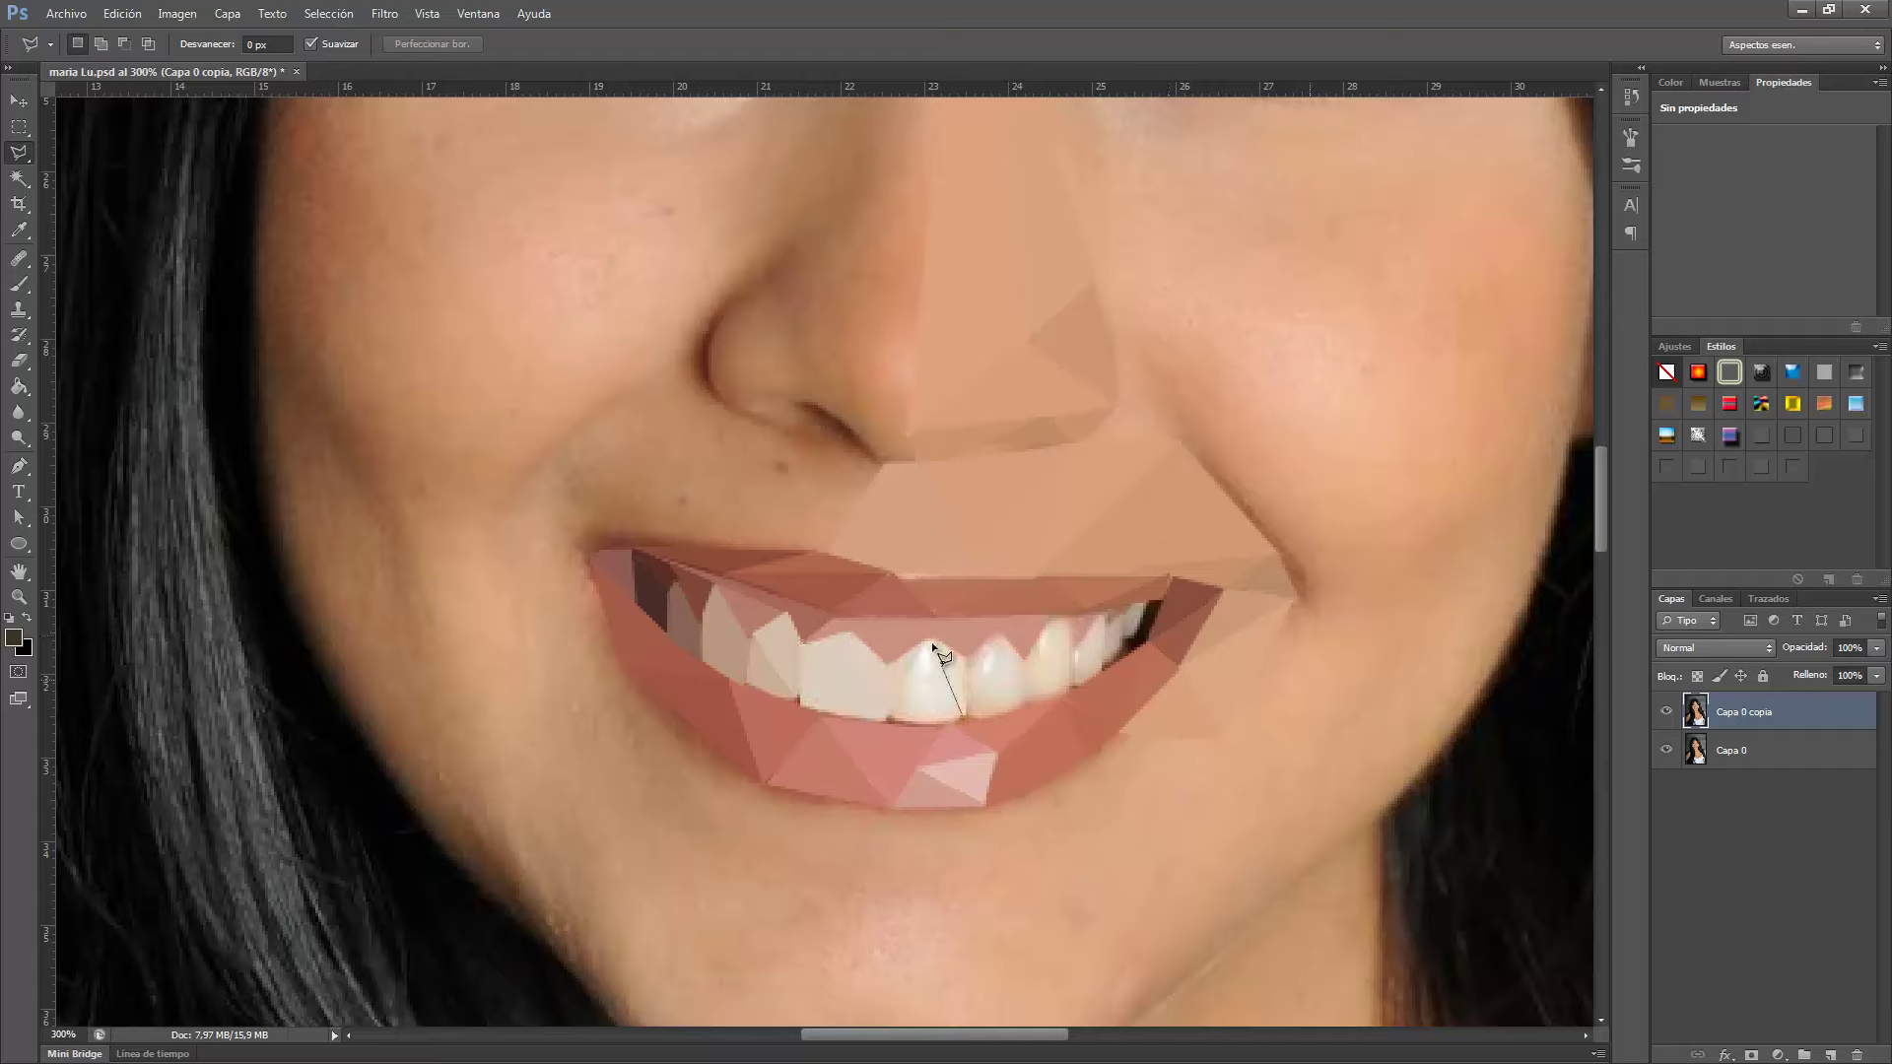
{"action": "left_click", "coordinate": [964, 651]}
{"action": "left_click", "coordinate": [927, 646]}
{"action": "key", "text": "ctrl+f"}
{"action": "key", "text": "ctrl+d"}
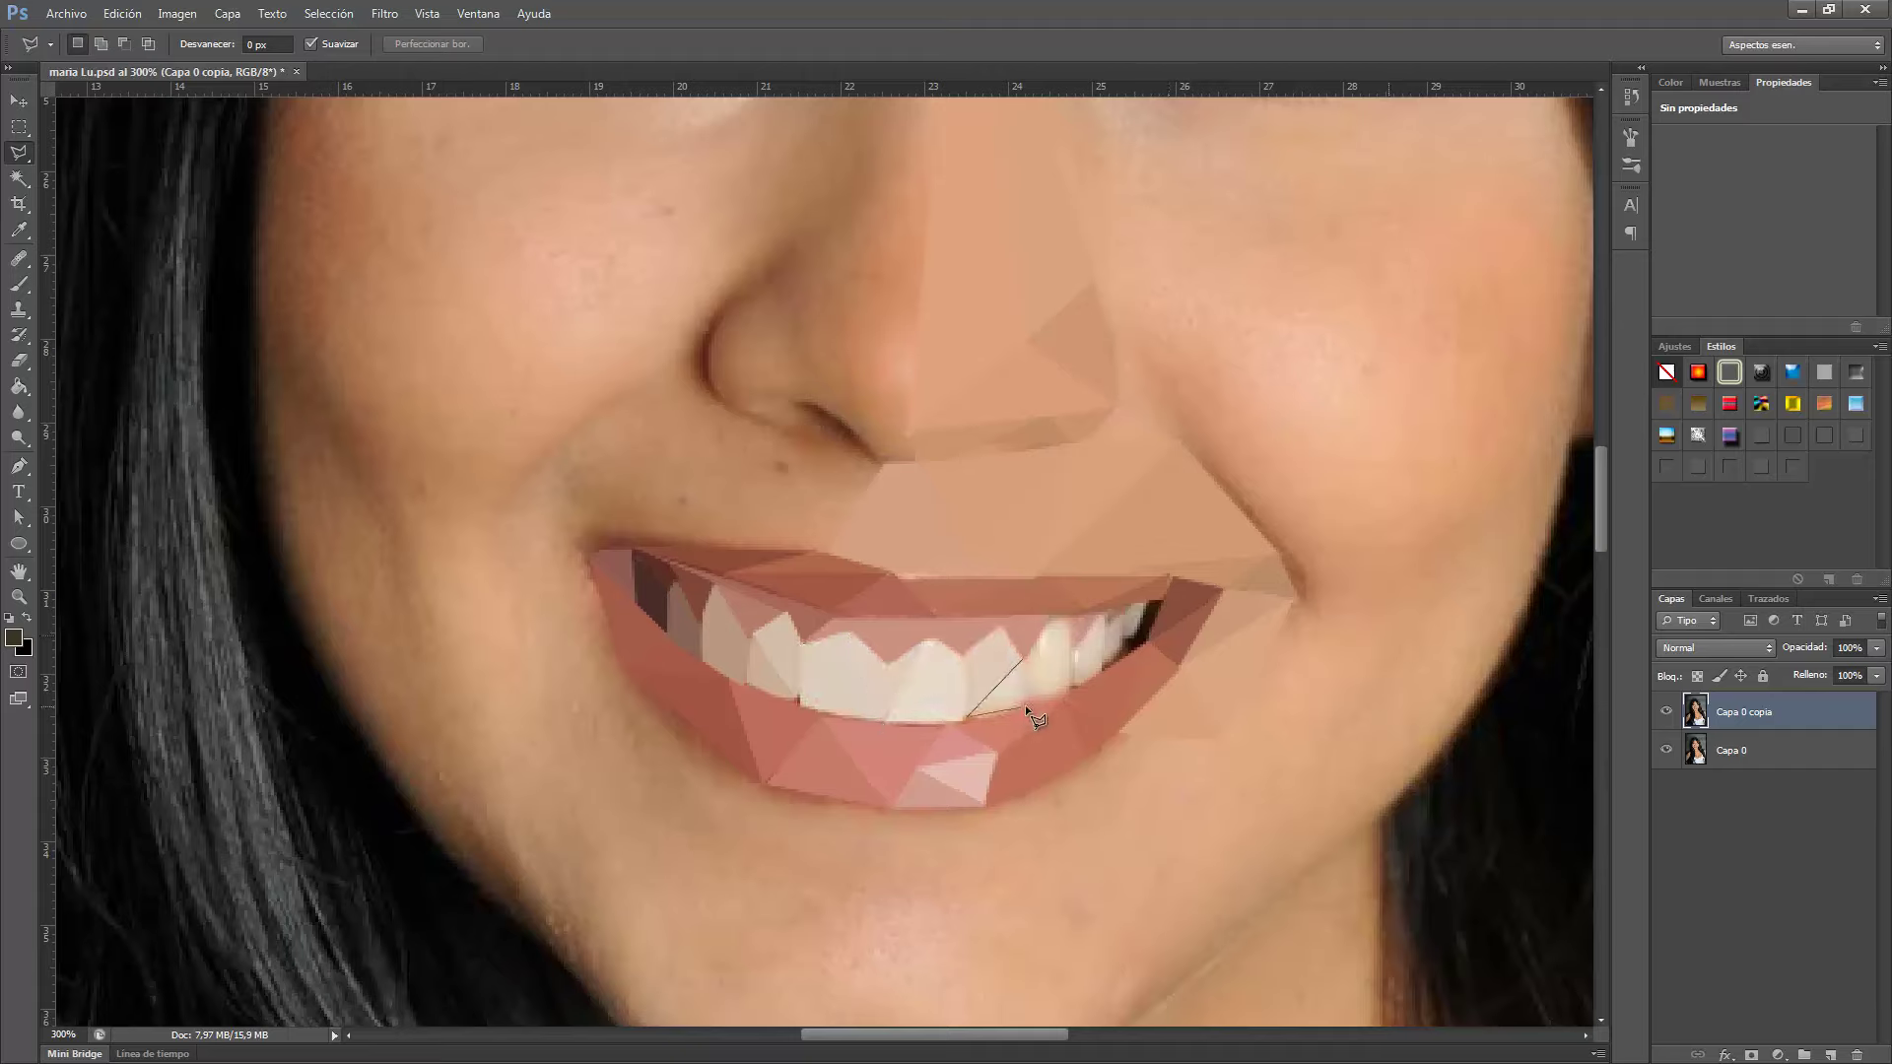
Average the next tooth and the tooth beside the dark gap.
{"action": "left_click", "coordinate": [1026, 700]}
{"action": "left_click", "coordinate": [1030, 650]}
{"action": "left_click", "coordinate": [1053, 618]}
{"action": "double_click", "coordinate": [1074, 650]}
{"action": "key", "text": "ctrl+f"}
{"action": "key", "text": "ctrl+d"}
{"action": "left_click", "coordinate": [1074, 687]}
{"action": "left_click", "coordinate": [1105, 616]}
{"action": "double_click", "coordinate": [1108, 666]}
{"action": "key", "text": "ctrl+f"}
{"action": "key", "text": "ctrl+d"}
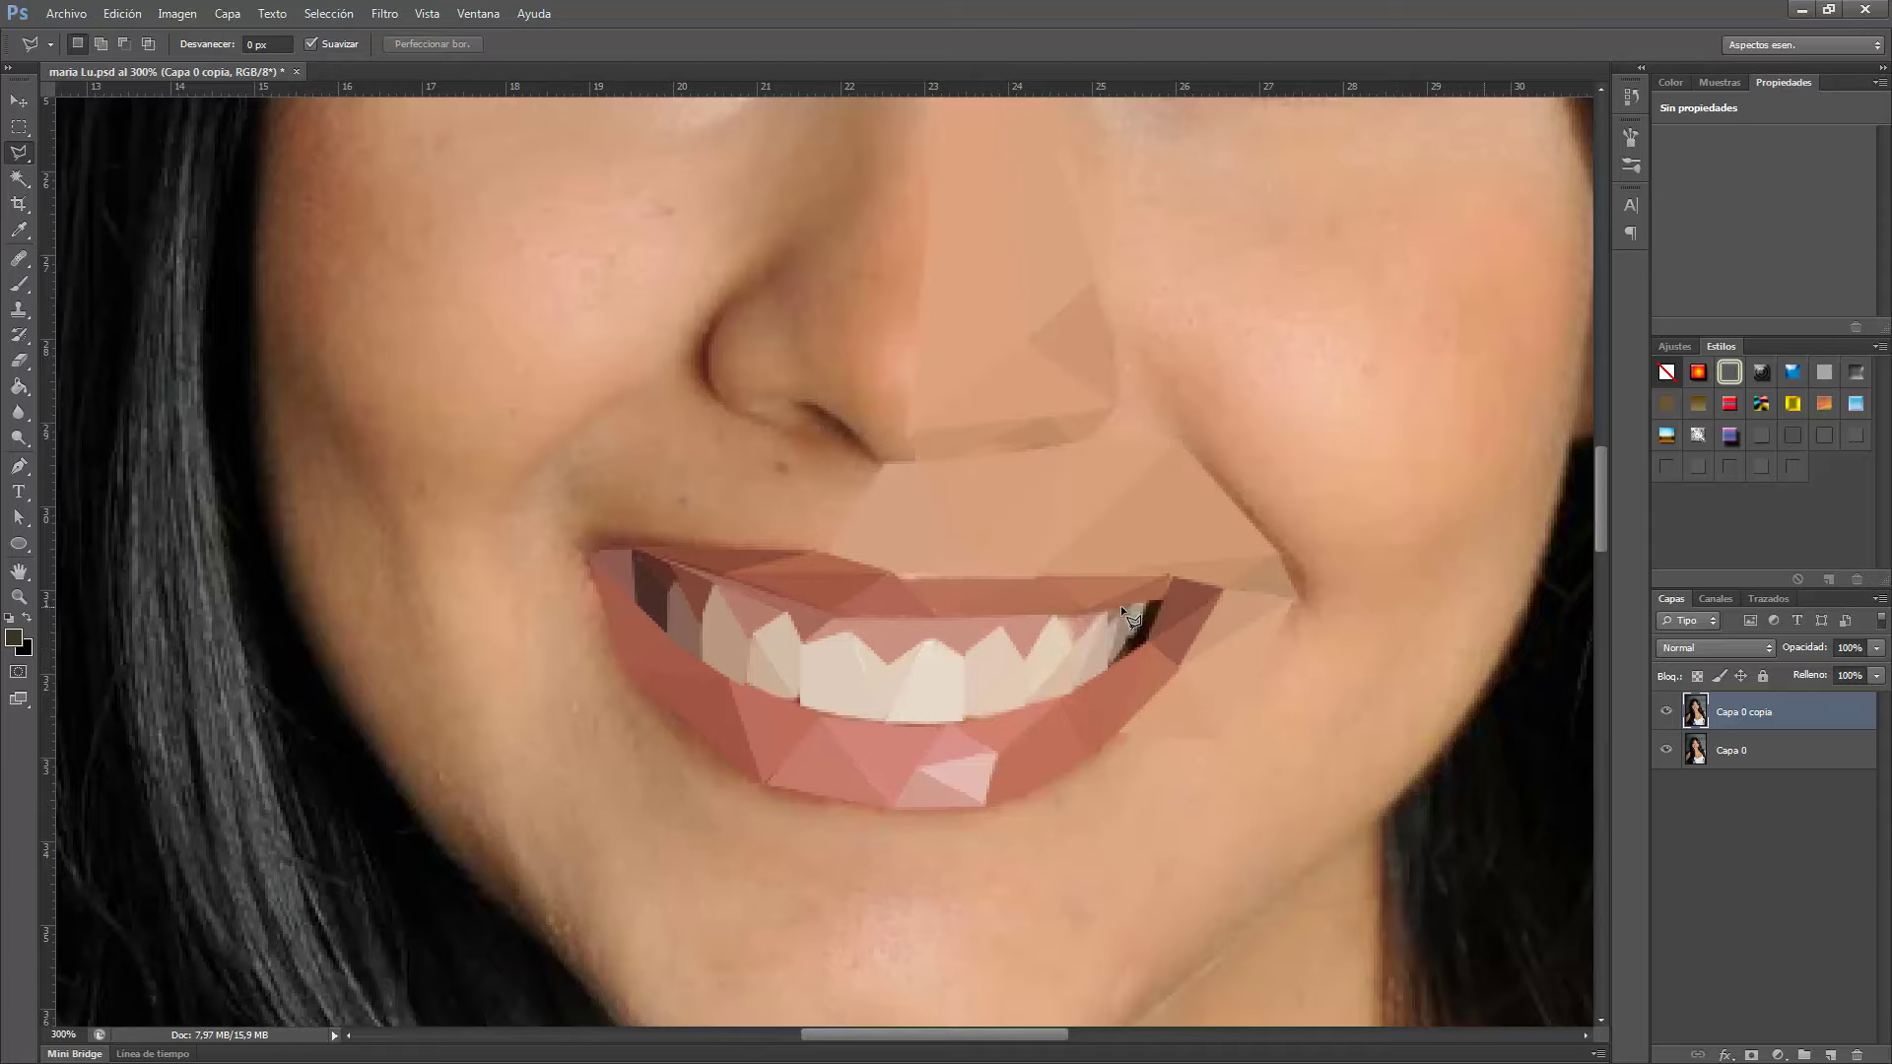
Fill the chin triangles below the lower lip with flat averaged colour.
{"action": "left_click", "coordinate": [933, 692]}
{"action": "left_click", "coordinate": [1015, 645]}
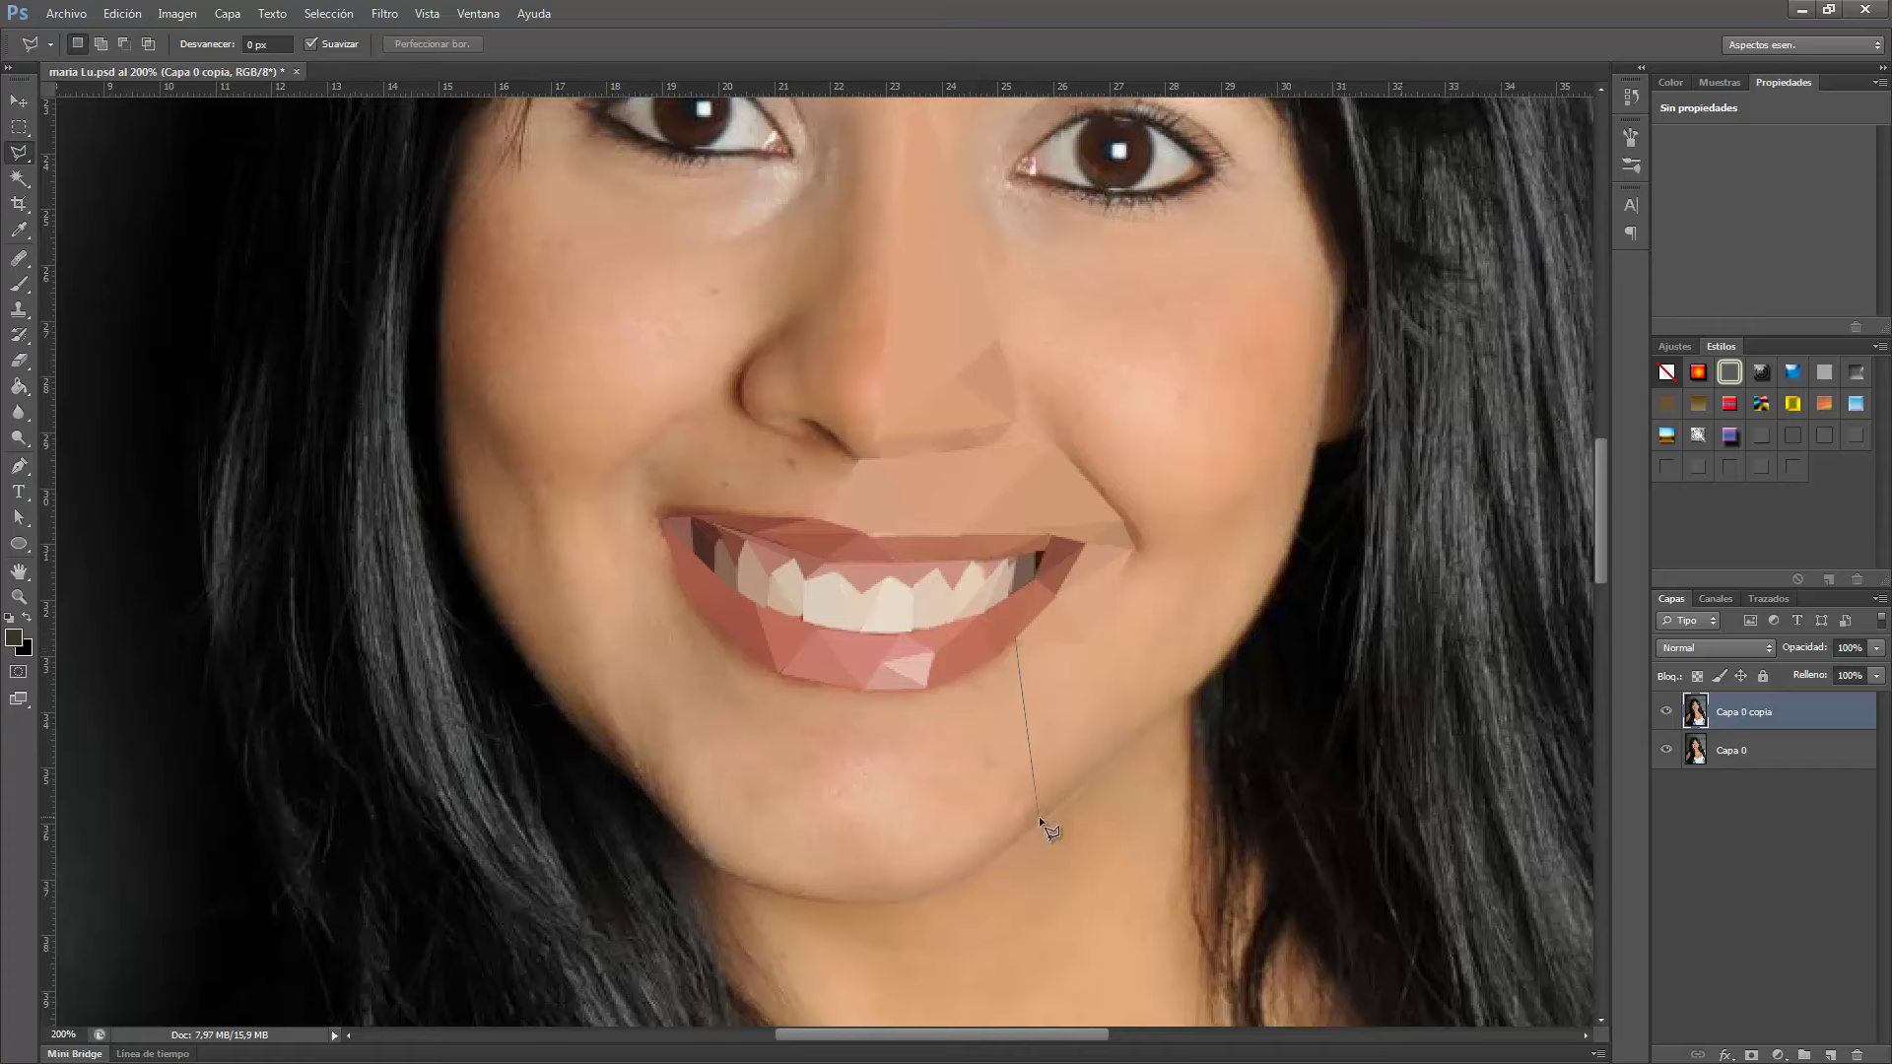
{"action": "double_click", "coordinate": [1042, 817]}
{"action": "key", "text": "ctrl+f"}
{"action": "key", "text": "ctrl+d"}
{"action": "left_click", "coordinate": [933, 692]}
{"action": "double_click", "coordinate": [891, 891]}
{"action": "key", "text": "ctrl+f"}
{"action": "key", "text": "ctrl+d"}
{"action": "key", "text": "ctrl+f"}
{"action": "key", "text": "ctrl+d"}
Facet the chin side and right mouth corner with averaged-colour triangles.
{"action": "left_click", "coordinate": [1043, 811]}
{"action": "left_click", "coordinate": [1080, 669]}
{"action": "double_click", "coordinate": [1134, 746]}
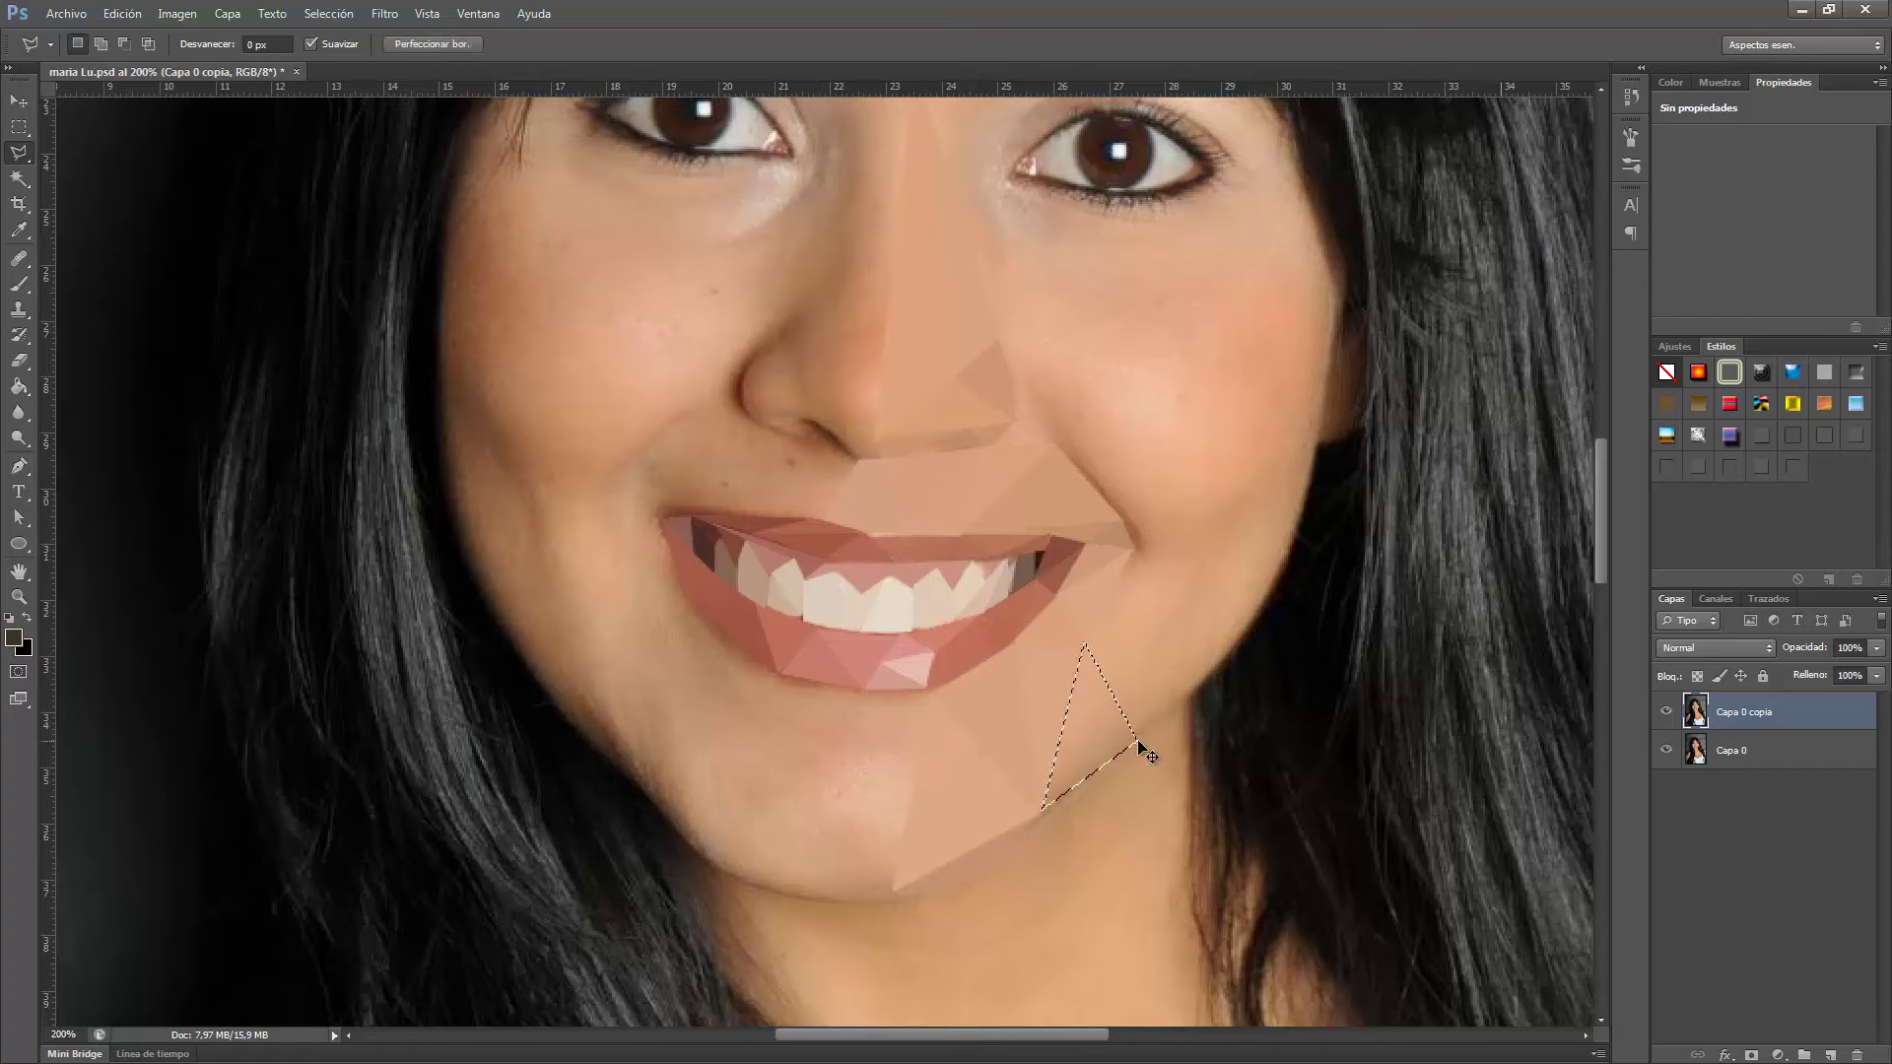
{"action": "key", "text": "ctrl+f"}
{"action": "key", "text": "ctrl+d"}
{"action": "key", "text": "ctrl+f"}
{"action": "key", "text": "ctrl+d"}
{"action": "left_click", "coordinate": [1136, 737]}
{"action": "left_click", "coordinate": [1136, 554]}
{"action": "double_click", "coordinate": [1227, 655]}
{"action": "key", "text": "ctrl+f"}
{"action": "key", "text": "ctrl+d"}
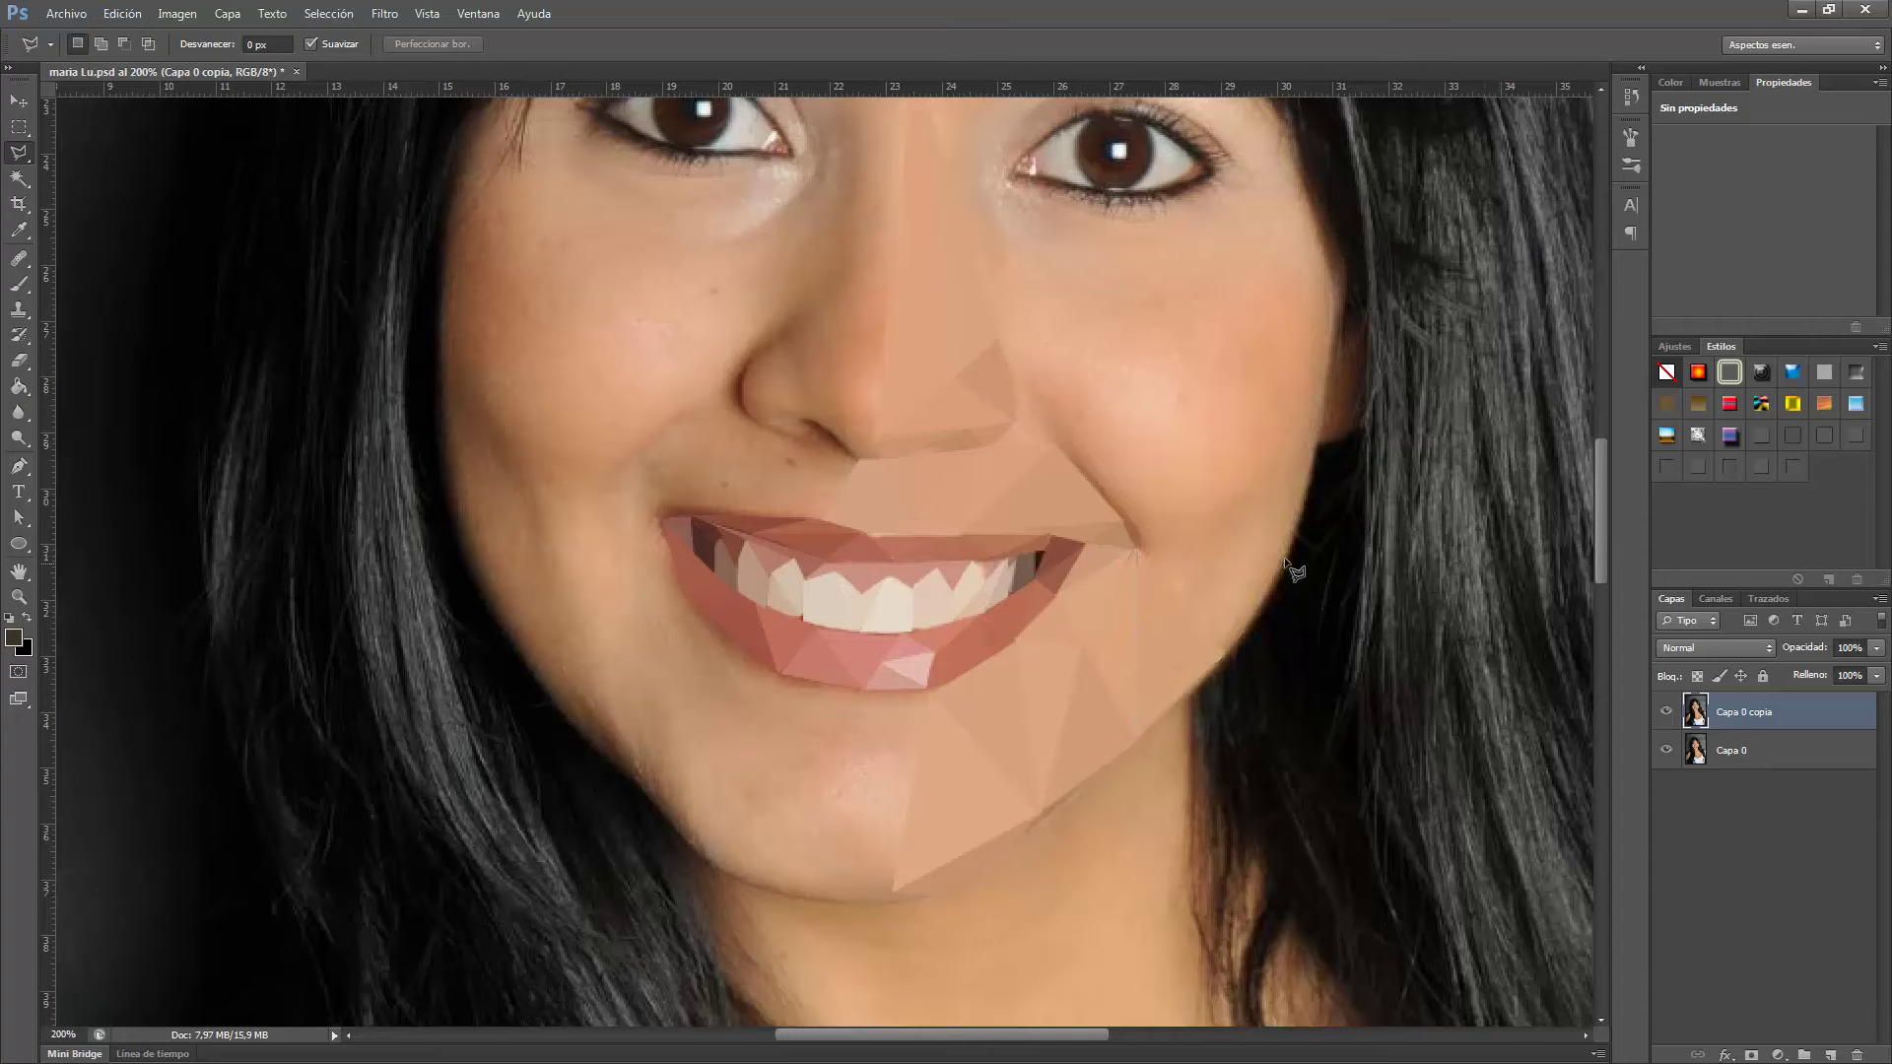
Flatten the jaw triangle and right cheek-edge triangle to their average colours.
{"action": "left_click", "coordinate": [1287, 560]}
{"action": "left_click", "coordinate": [1131, 548]}
{"action": "key", "text": "ctrl+f"}
{"action": "key", "text": "ctrl+d"}
{"action": "left_click", "coordinate": [1320, 456]}
{"action": "double_click", "coordinate": [1286, 561]}
{"action": "key", "text": "ctrl+f"}
{"action": "key", "text": "ctrl+d"}
Add flat averaged-colour triangles running from the mouth corner up the cheek.
{"action": "left_click", "coordinate": [1151, 537]}
{"action": "left_click", "coordinate": [1312, 458]}
{"action": "double_click", "coordinate": [1136, 513]}
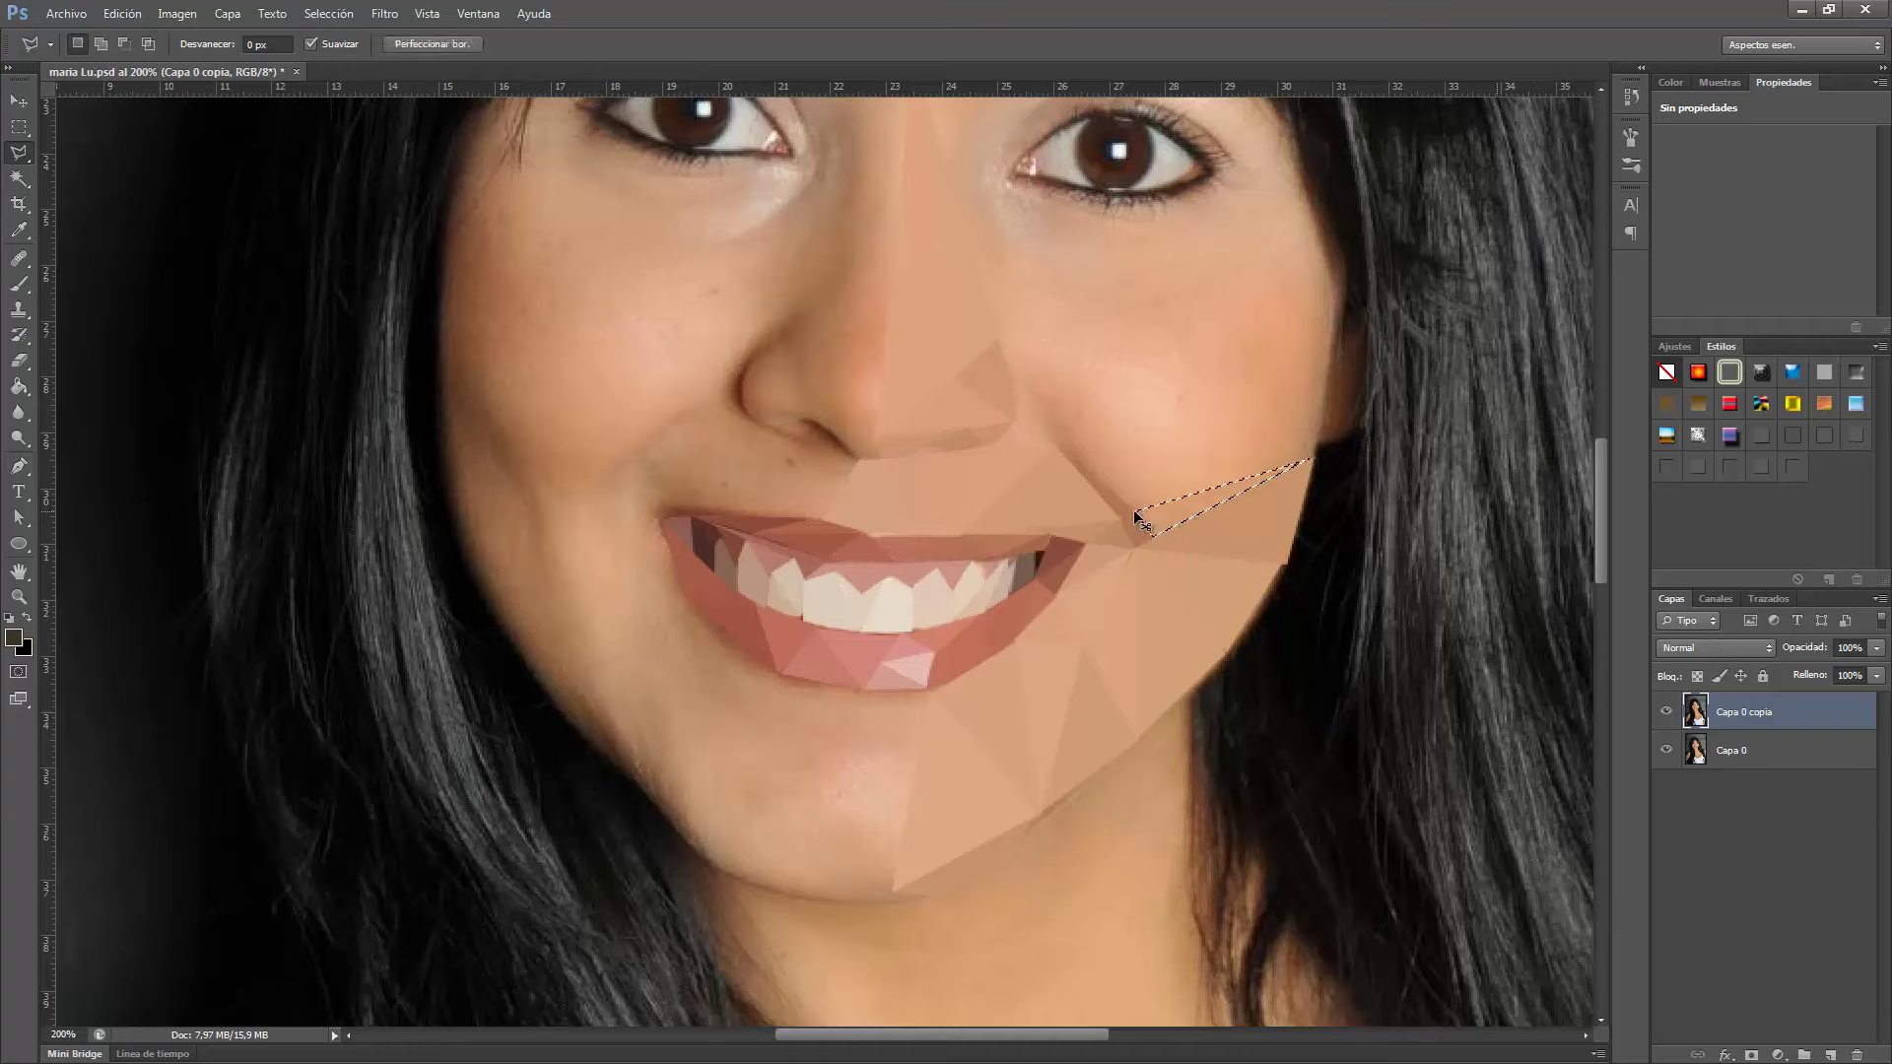
{"action": "key", "text": "ctrl+f"}
{"action": "key", "text": "ctrl+d"}
{"action": "left_click", "coordinate": [1135, 513]}
{"action": "left_click", "coordinate": [1168, 375]}
{"action": "double_click", "coordinate": [1313, 458]}
{"action": "key", "text": "ctrl+f"}
{"action": "key", "text": "ctrl+d"}
Facet the higher cheek area with two more flat tan triangles.
{"action": "left_click", "coordinate": [1173, 367]}
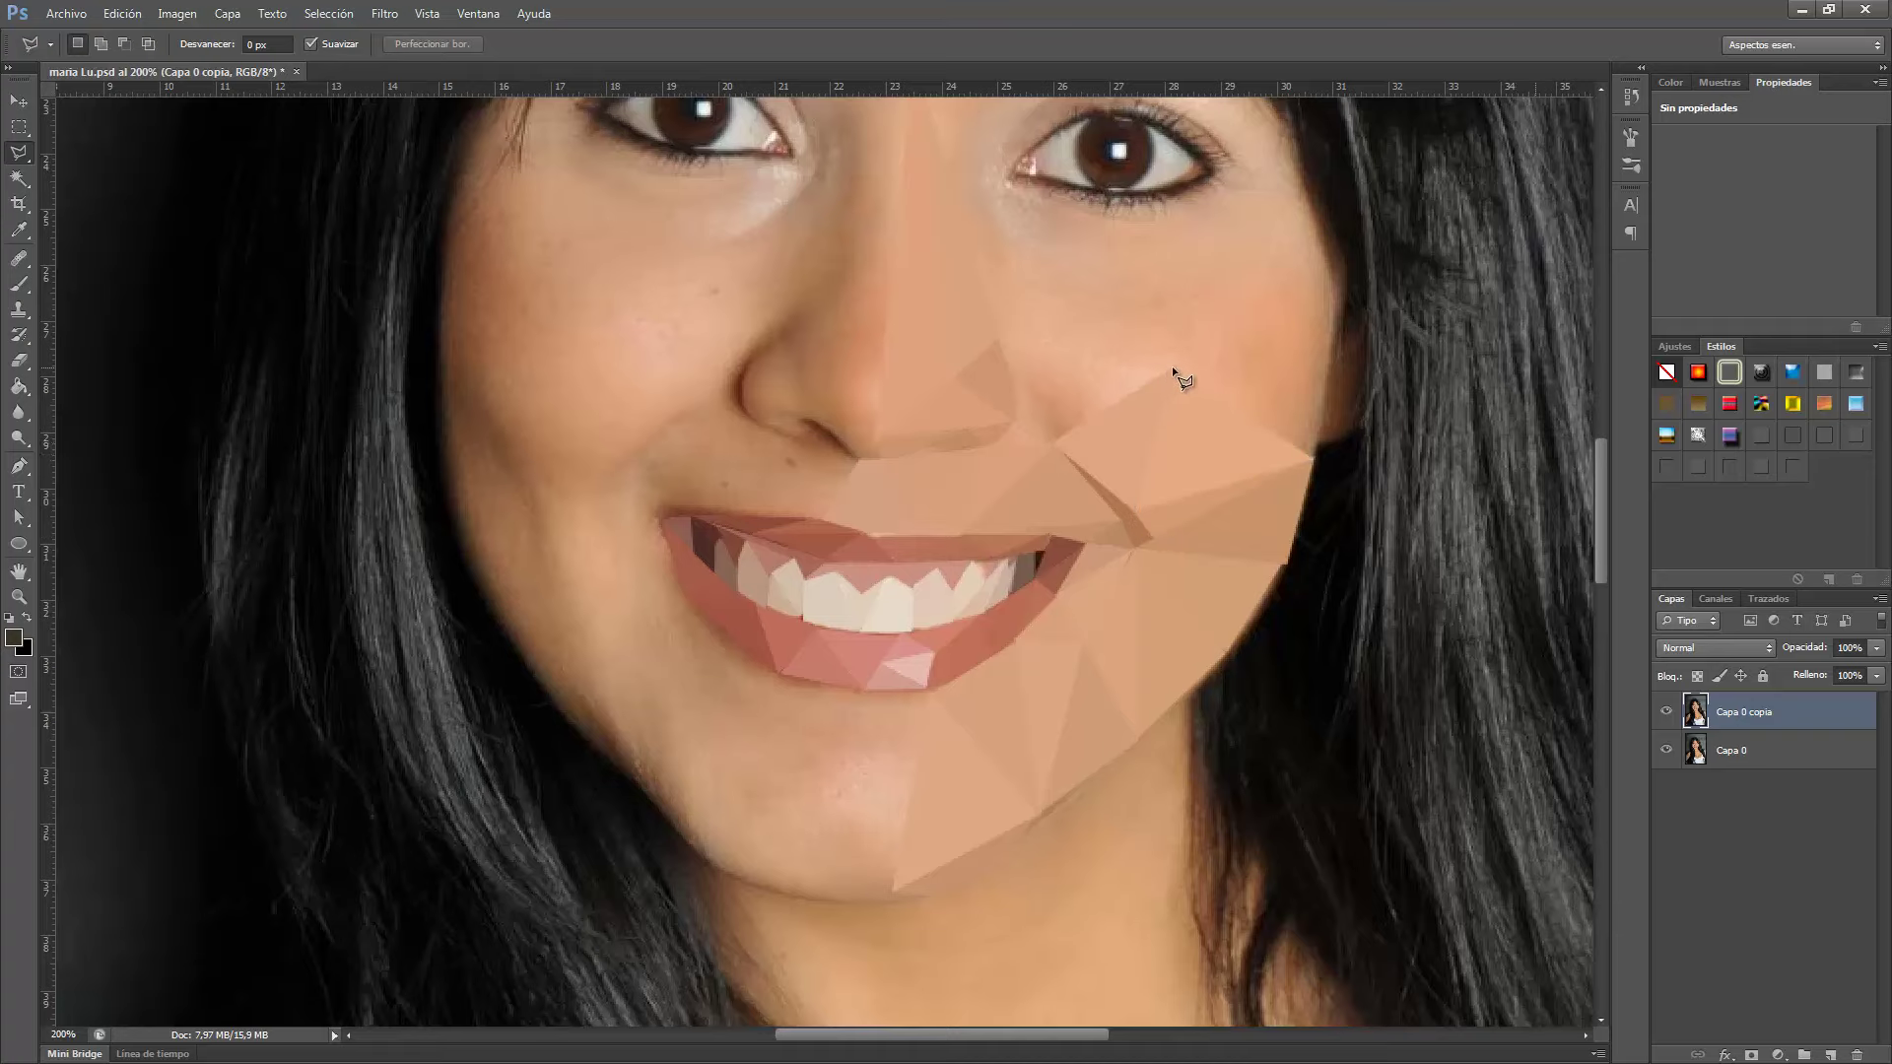
{"action": "double_click", "coordinate": [1011, 420]}
{"action": "key", "text": "ctrl+f"}
{"action": "key", "text": "ctrl+d"}
{"action": "left_click", "coordinate": [1002, 337]}
{"action": "double_click", "coordinate": [1173, 375]}
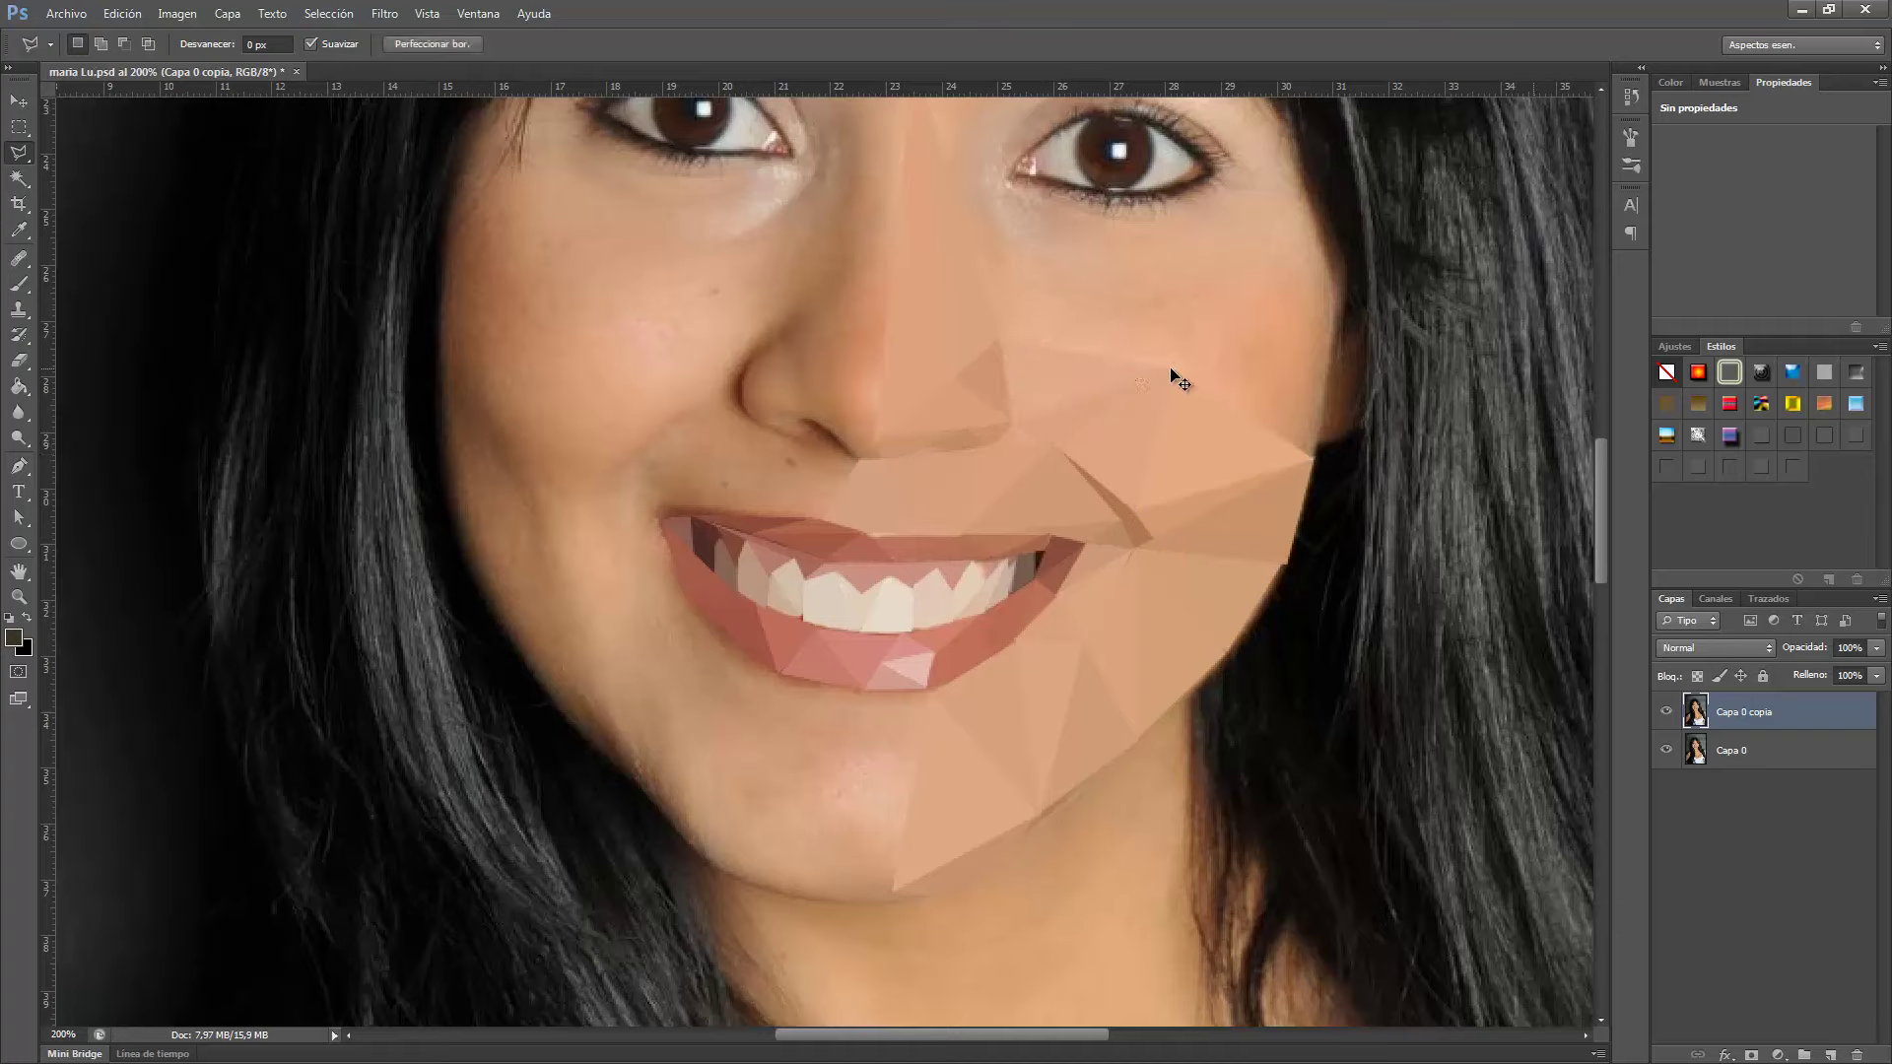
{"action": "key", "text": "ctrl+f"}
{"action": "key", "text": "ctrl+d"}
Fill triangles along the hair edge up toward the outer eye corner with averaged colour.
{"action": "left_click", "coordinate": [1318, 445]}
{"action": "left_click", "coordinate": [1368, 321]}
{"action": "left_click", "coordinate": [1321, 445]}
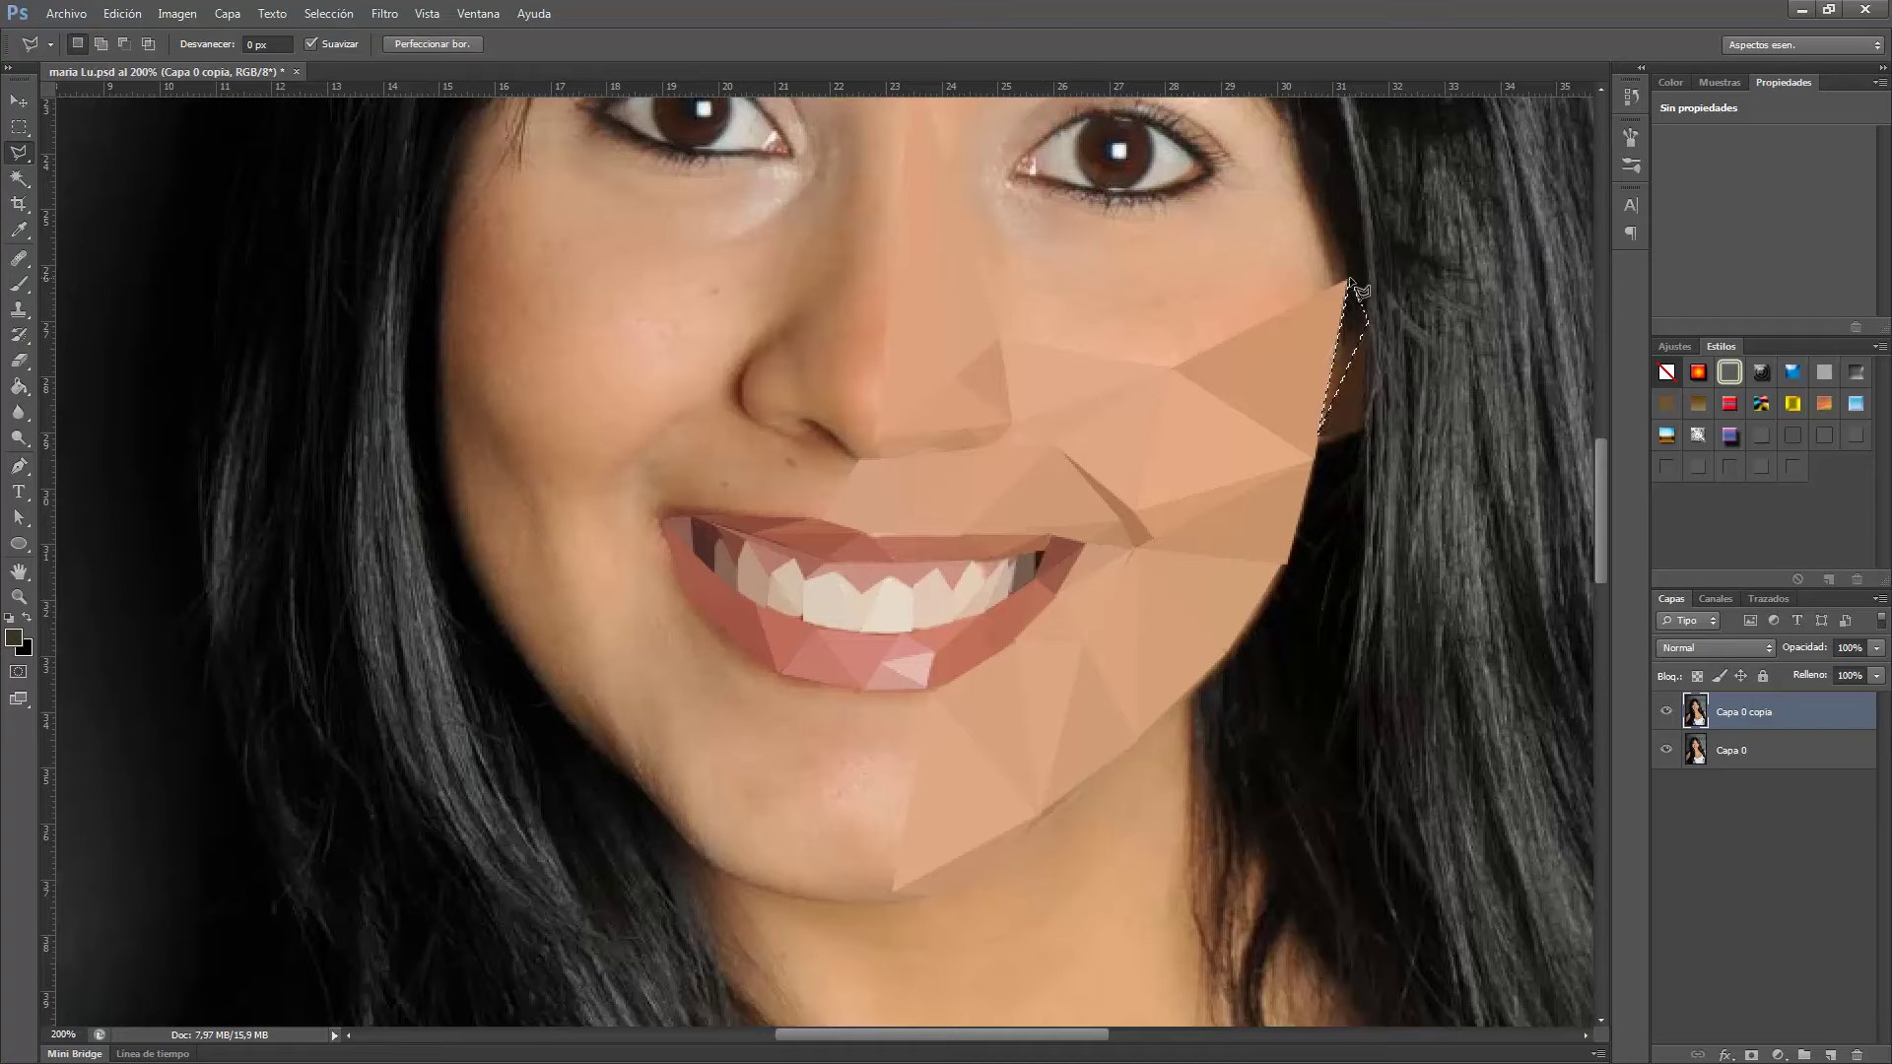
{"action": "key", "text": "ctrl+f"}
{"action": "key", "text": "ctrl+d"}
{"action": "left_click", "coordinate": [1306, 148]}
{"action": "key", "text": "ctrl+f"}
{"action": "key", "text": "ctrl+d"}
{"action": "left_click", "coordinate": [1168, 374]}
{"action": "left_click", "coordinate": [1264, 184]}
{"action": "double_click", "coordinate": [1309, 148]}
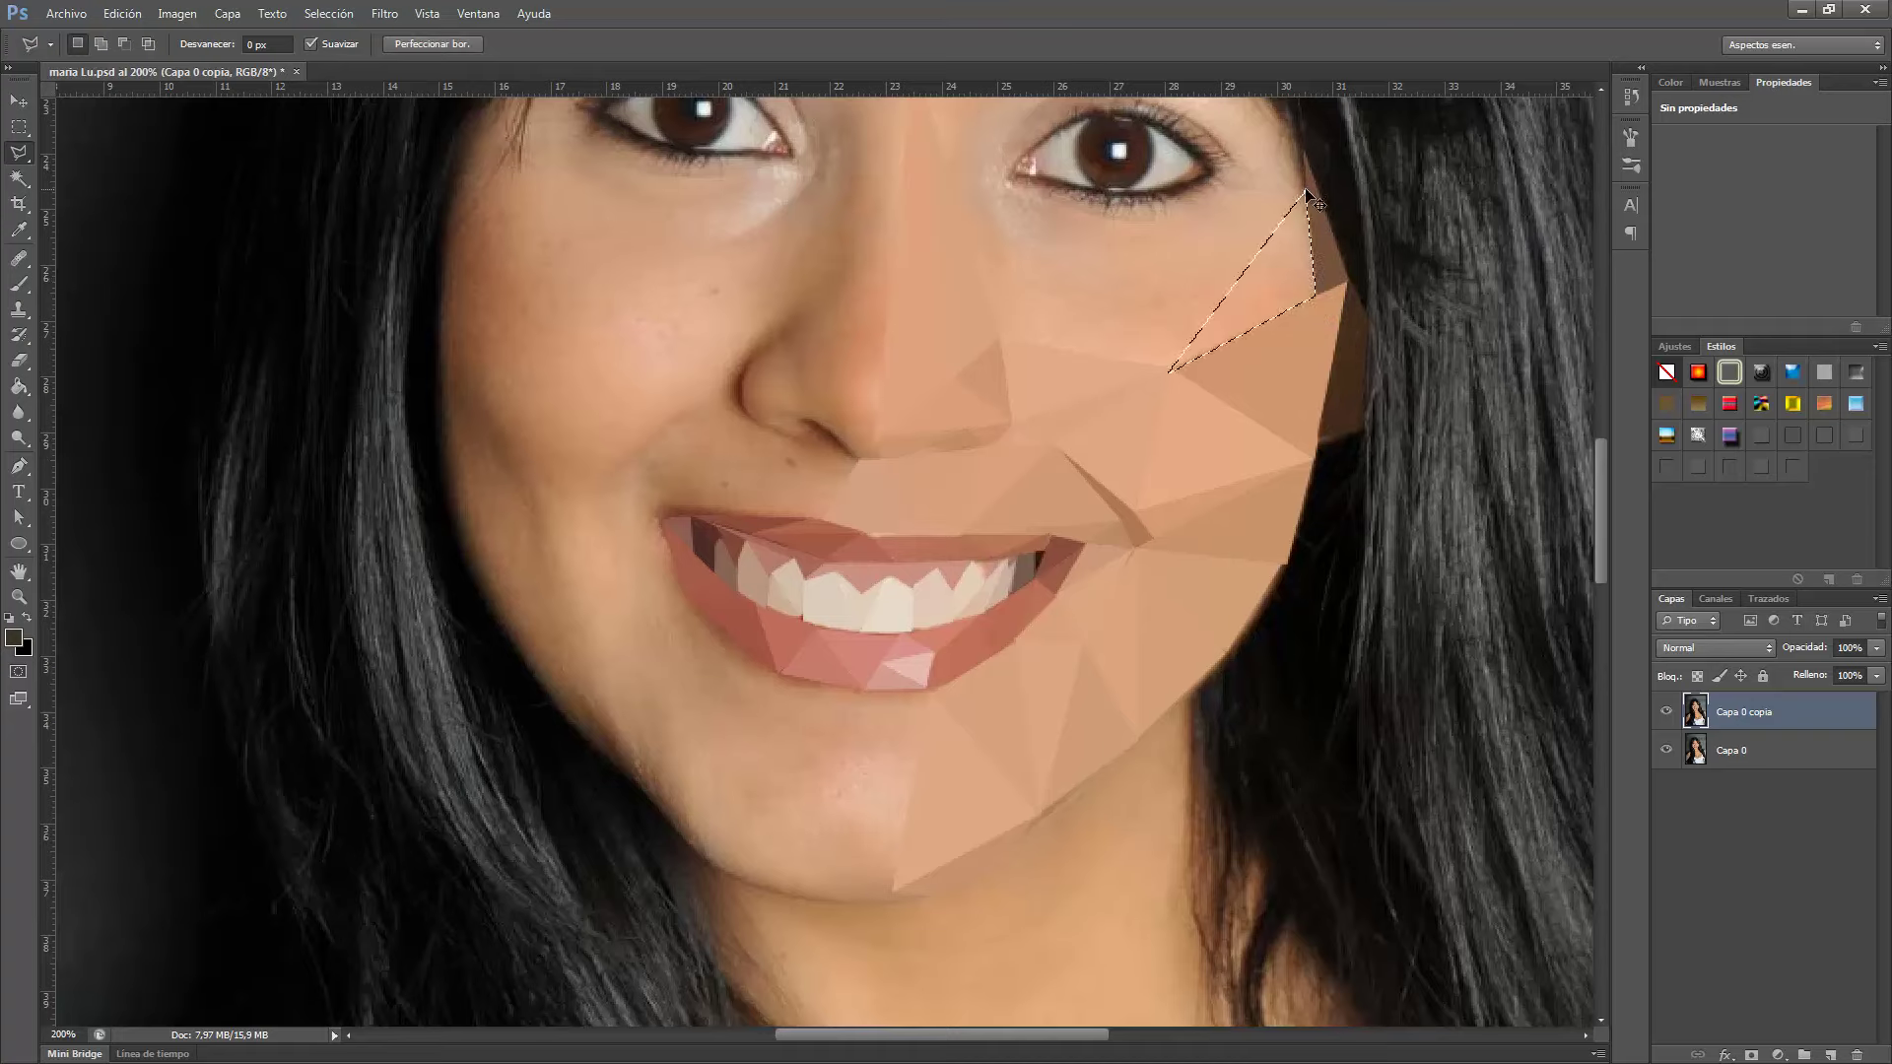
{"action": "key", "text": "ctrl+f"}
{"action": "key", "text": "ctrl+d"}
Flatten the under-eye polygons at the outer eye corner to their average colour.
{"action": "left_click", "coordinate": [1002, 340]}
{"action": "left_click", "coordinate": [1059, 200]}
{"action": "double_click", "coordinate": [1188, 244]}
{"action": "key", "text": "ctrl+f"}
{"action": "key", "text": "ctrl+d"}
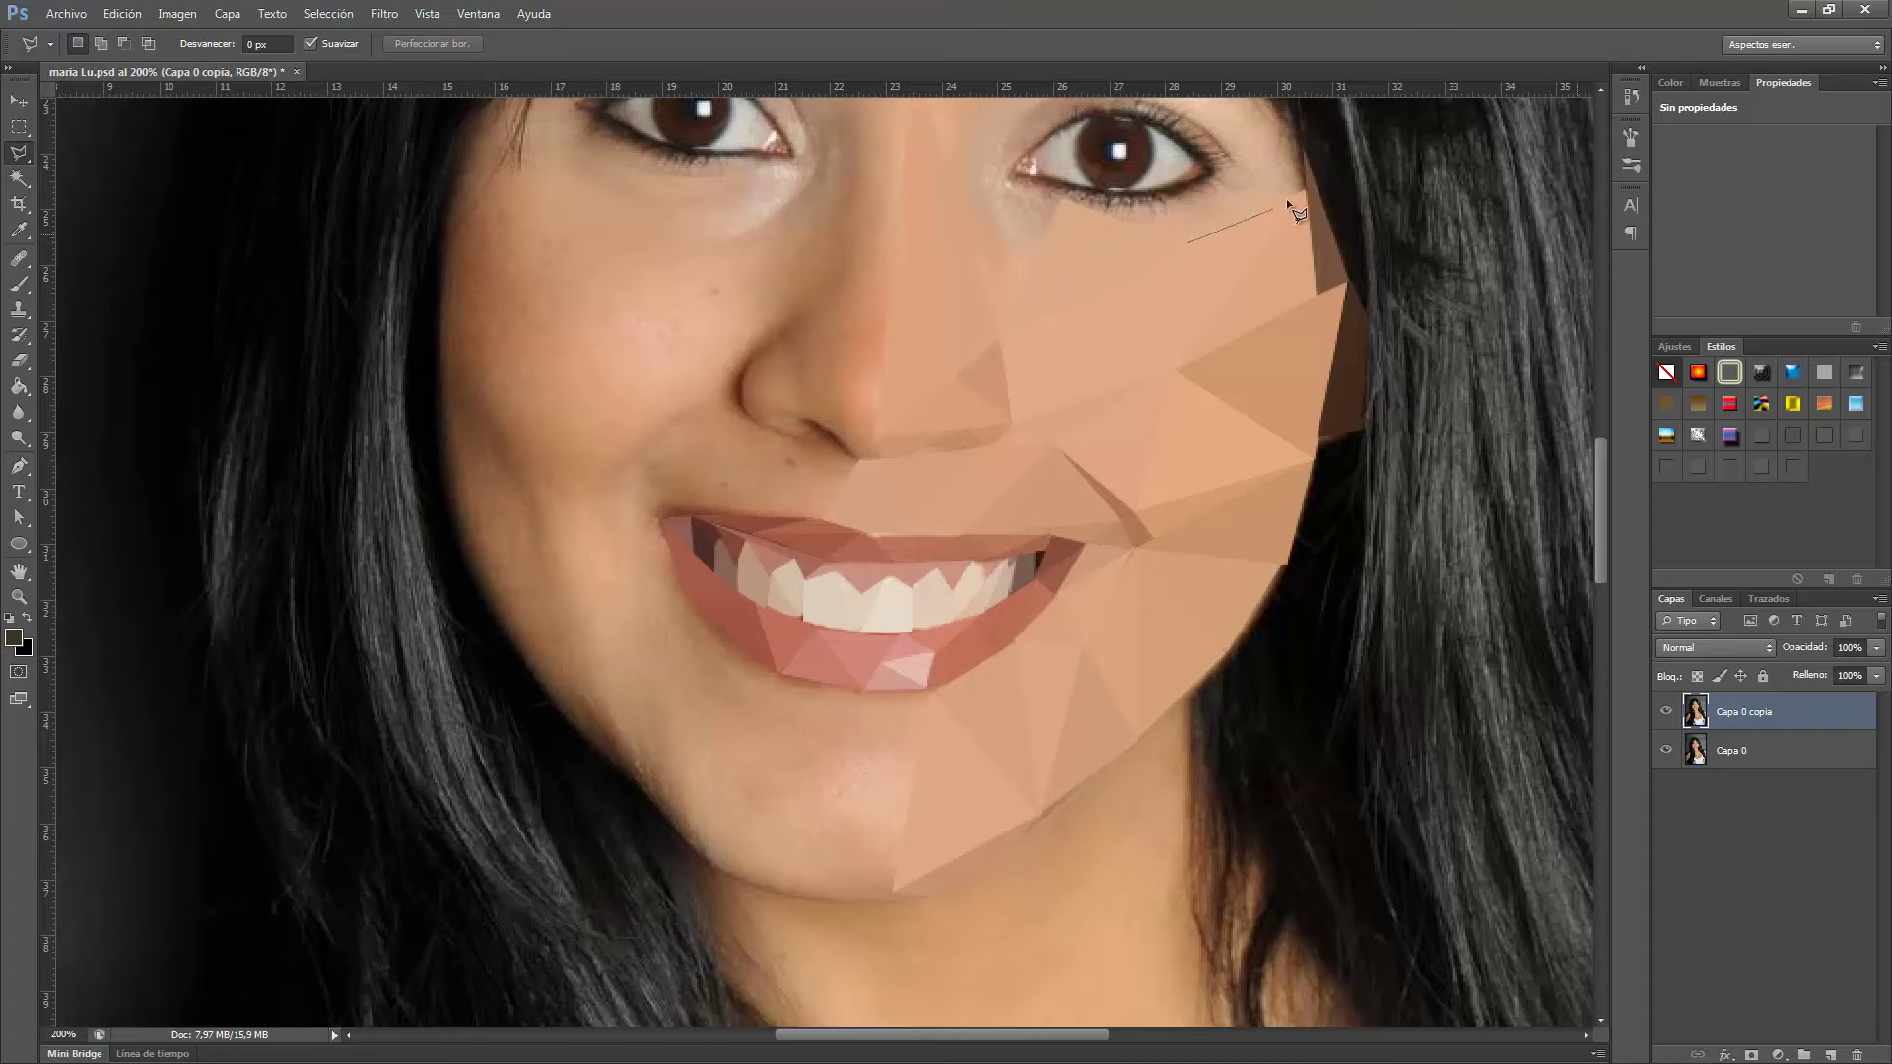
{"action": "left_click", "coordinate": [1293, 126]}
{"action": "left_click", "coordinate": [1177, 209]}
{"action": "key", "text": "ctrl+f"}
{"action": "key", "text": "ctrl+d"}
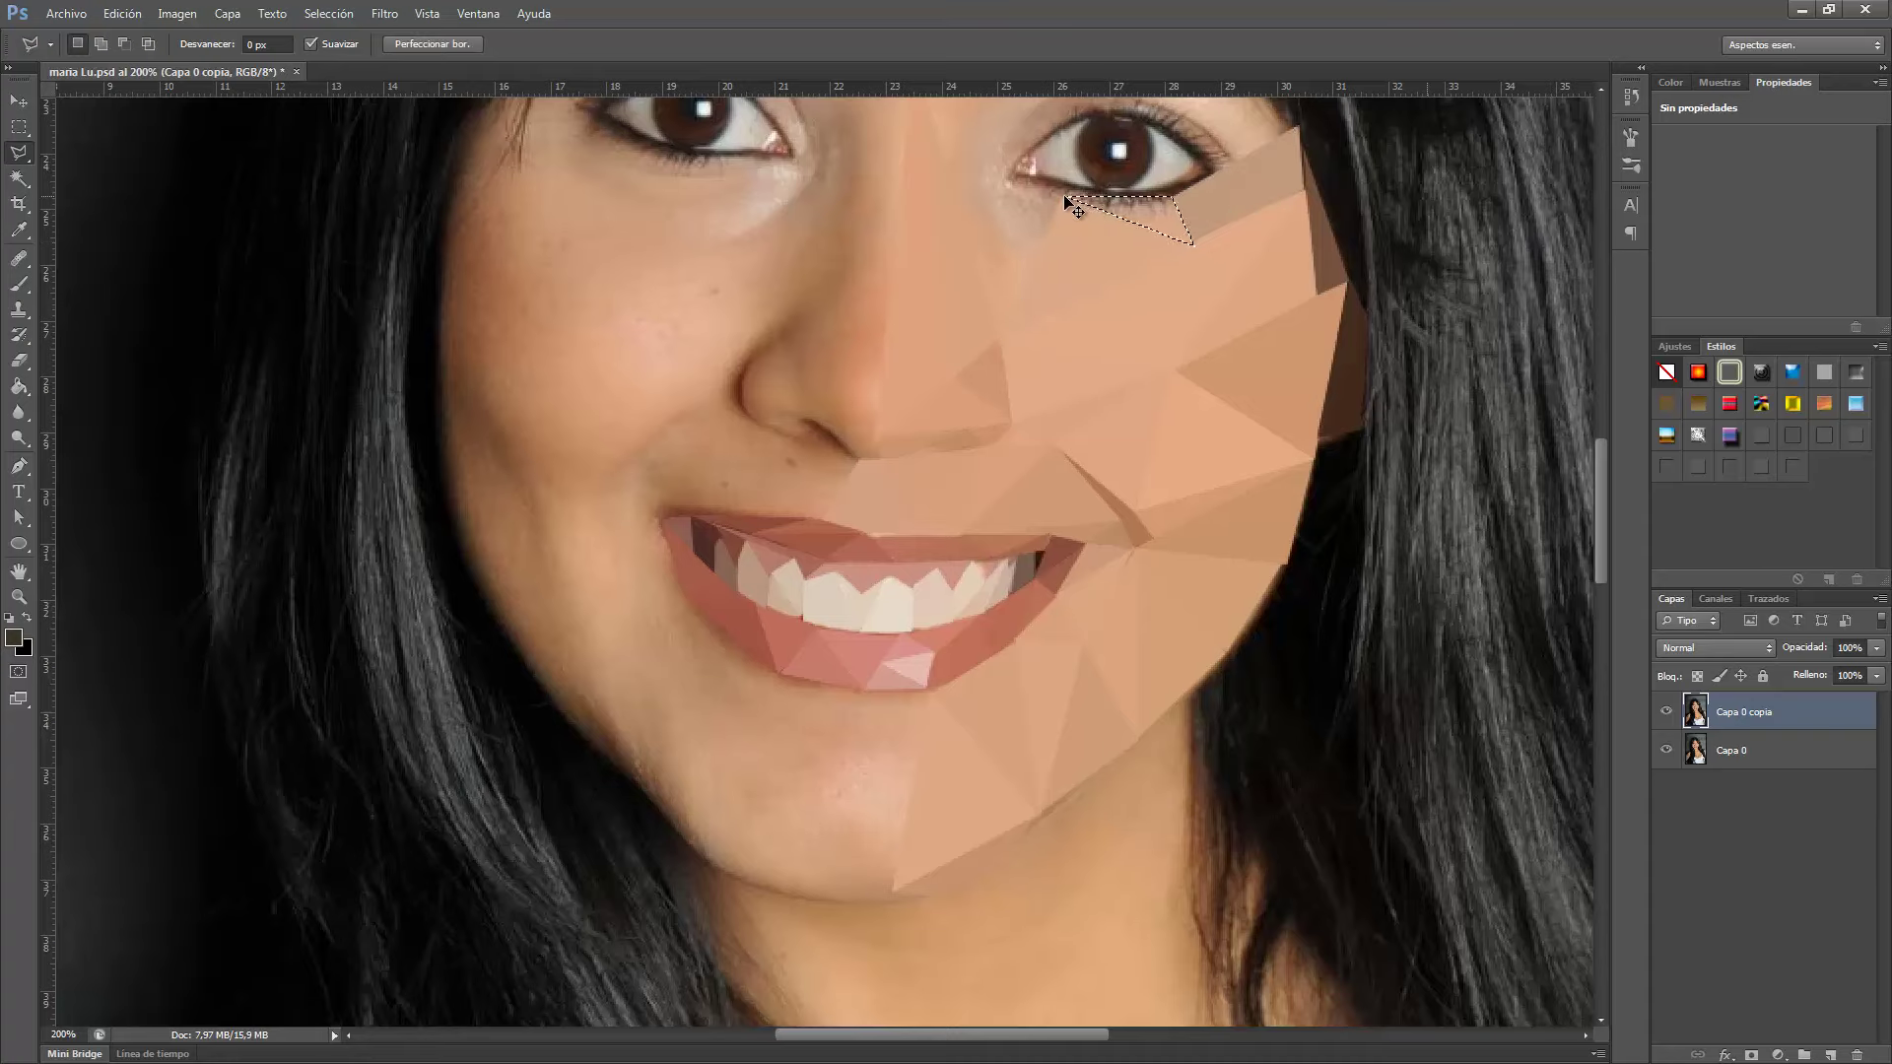
Facet the polygon beside the nose, then zoom in on the right eye.
{"action": "left_click", "coordinate": [1074, 196]}
{"action": "key", "text": "ctrl+f"}
{"action": "key", "text": "ctrl+d"}
{"action": "left_click", "coordinate": [1033, 269]}
{"action": "left_click", "coordinate": [944, 153]}
{"action": "double_click", "coordinate": [1010, 330]}
{"action": "key", "text": "ctrl+f"}
{"action": "key", "text": "ctrl+d"}
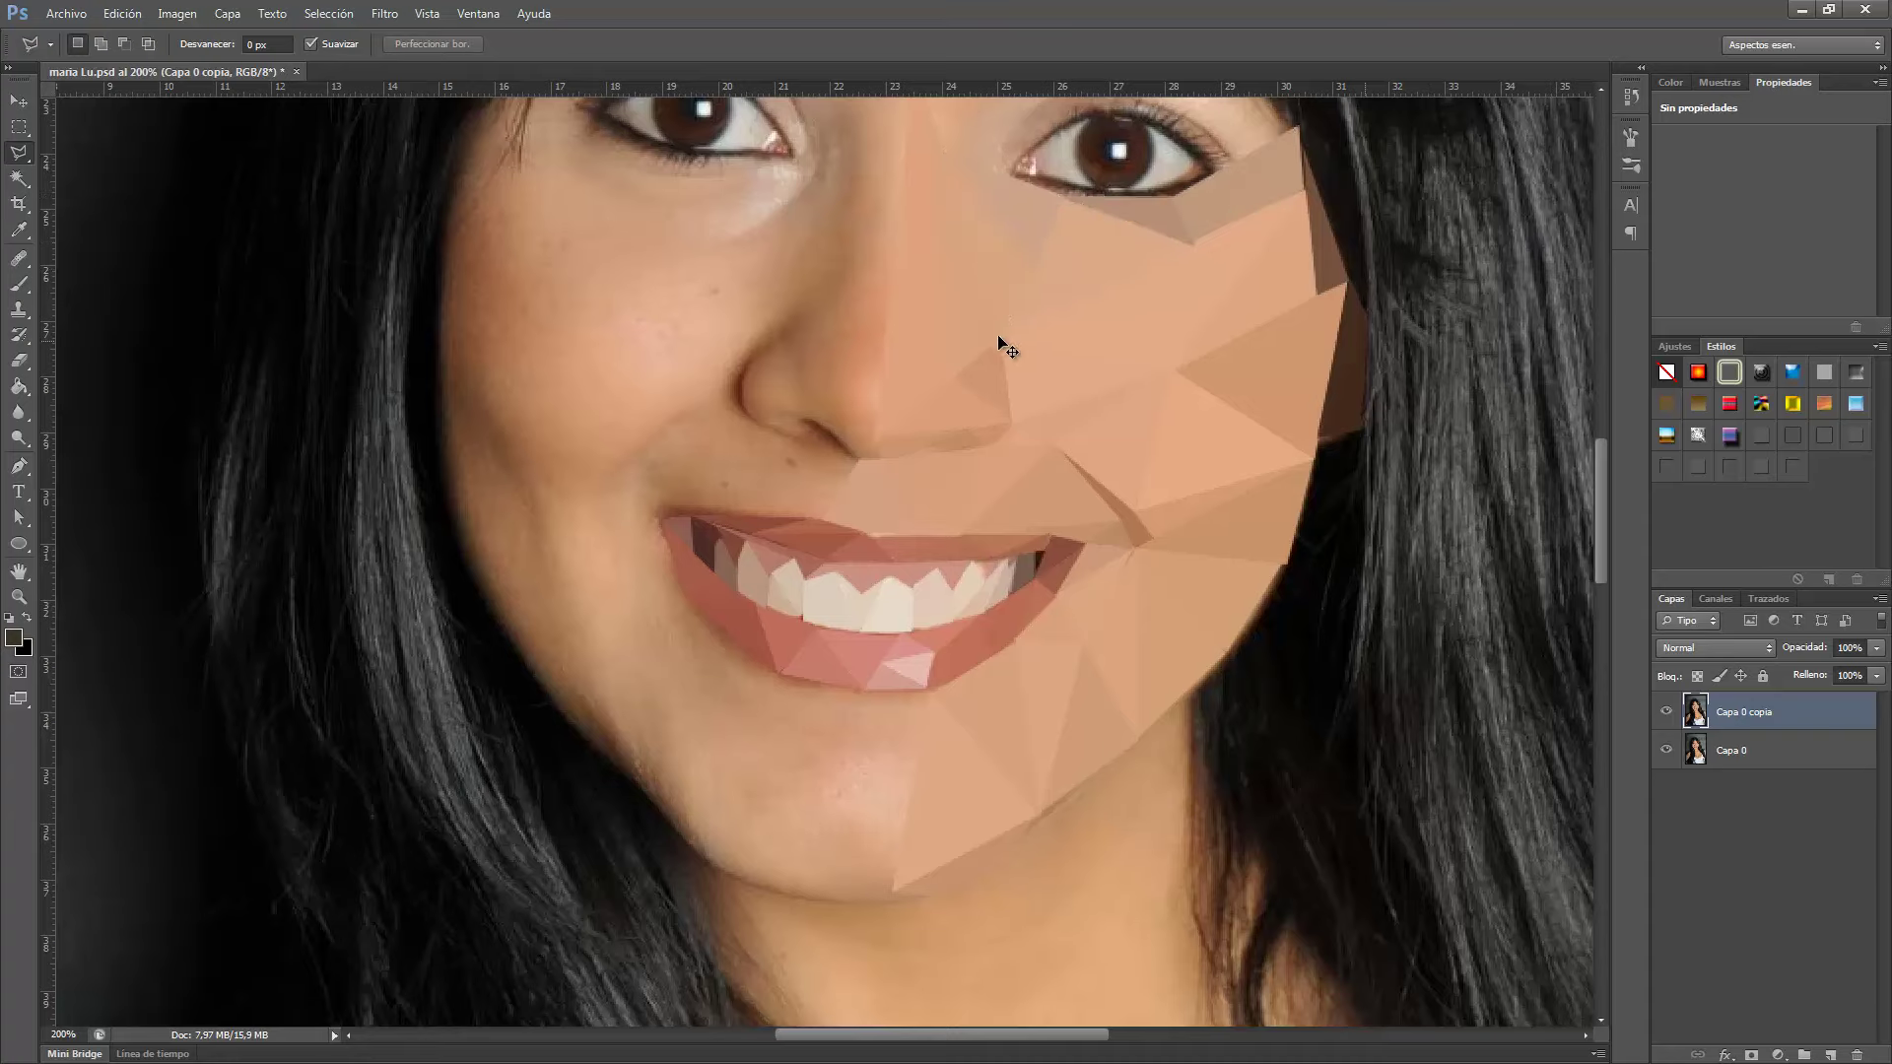
{"action": "key", "text": "ctrl+plus"}
{"action": "key", "text": "ctrl+plus"}
Flatten the lower eyelid of the right eye into a dark-brown averaged polygon.
{"action": "left_click", "coordinate": [1006, 616]}
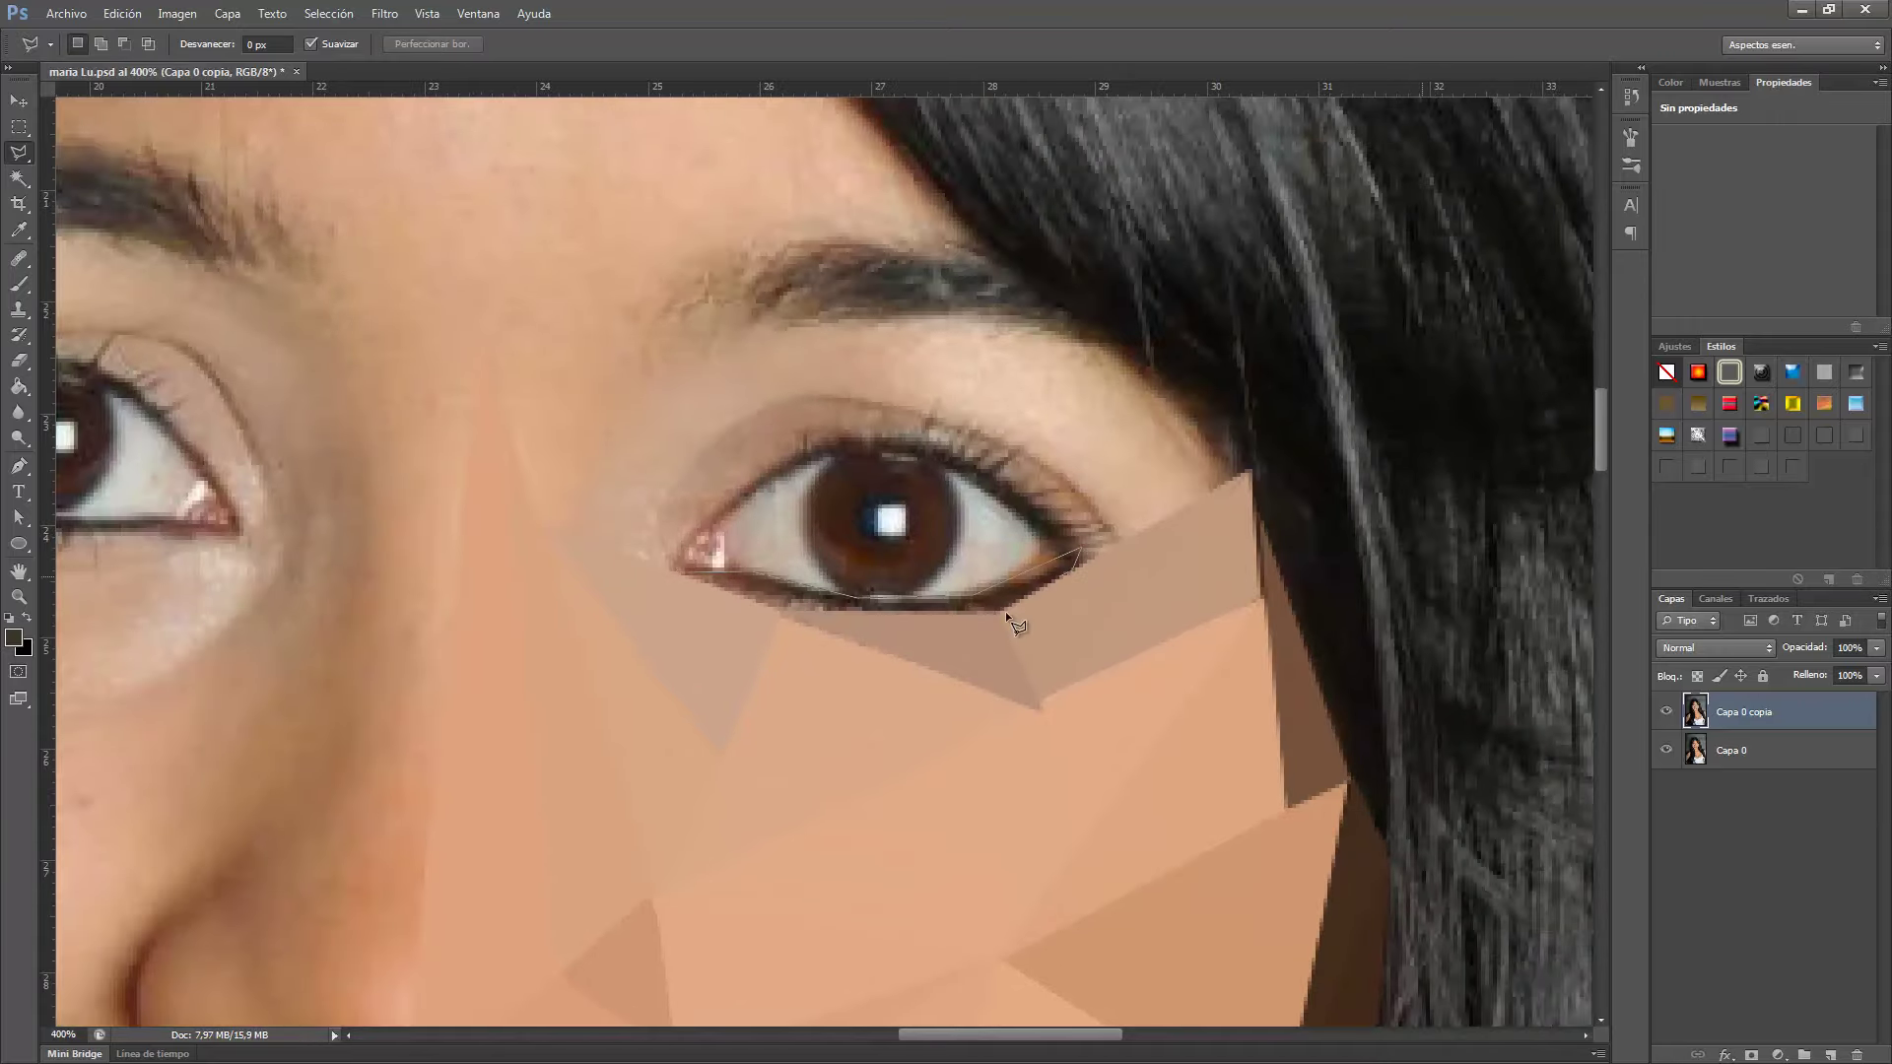
{"action": "double_click", "coordinate": [774, 616]}
{"action": "key", "text": "ctrl+f"}
{"action": "key", "text": "ctrl+d"}
Flatten the inner eye white and the iris catchlight into averaged-colour polygons.
{"action": "left_click", "coordinate": [840, 592]}
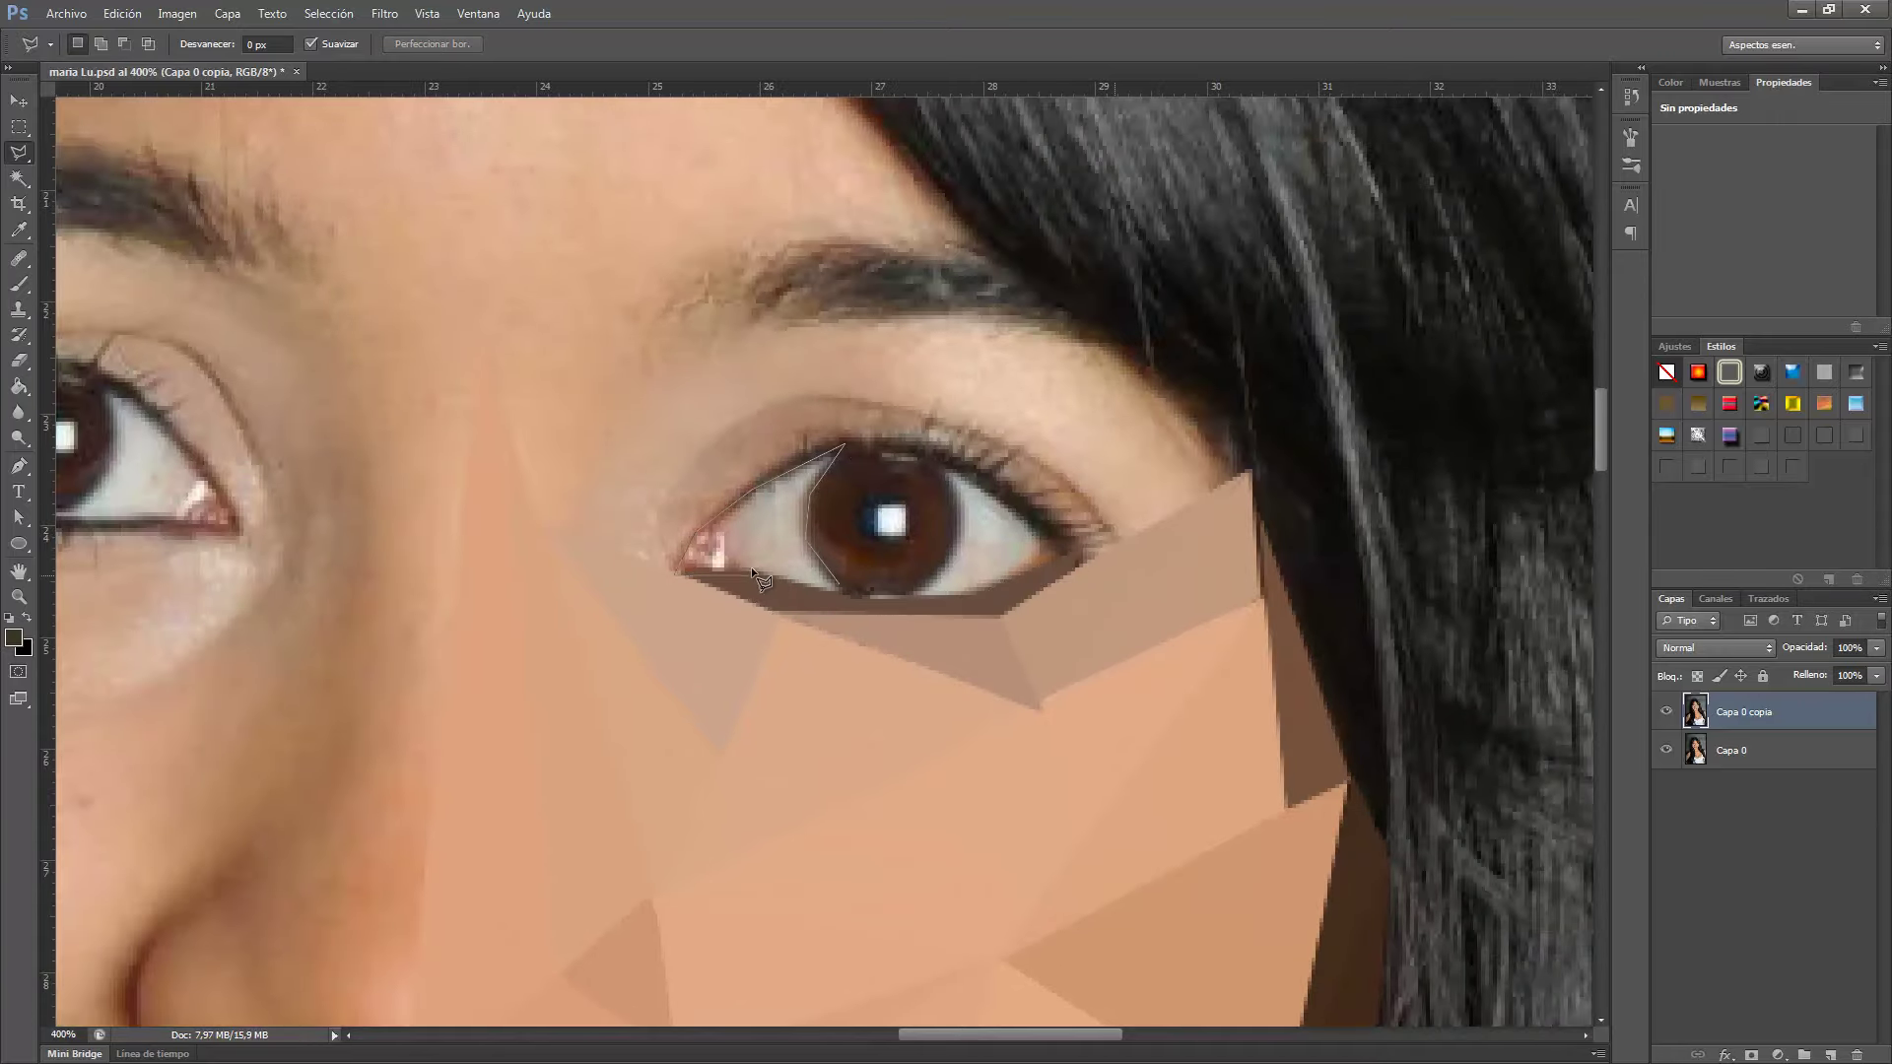
{"action": "double_click", "coordinate": [843, 591]}
{"action": "key", "text": "ctrl+f"}
{"action": "key", "text": "ctrl+d"}
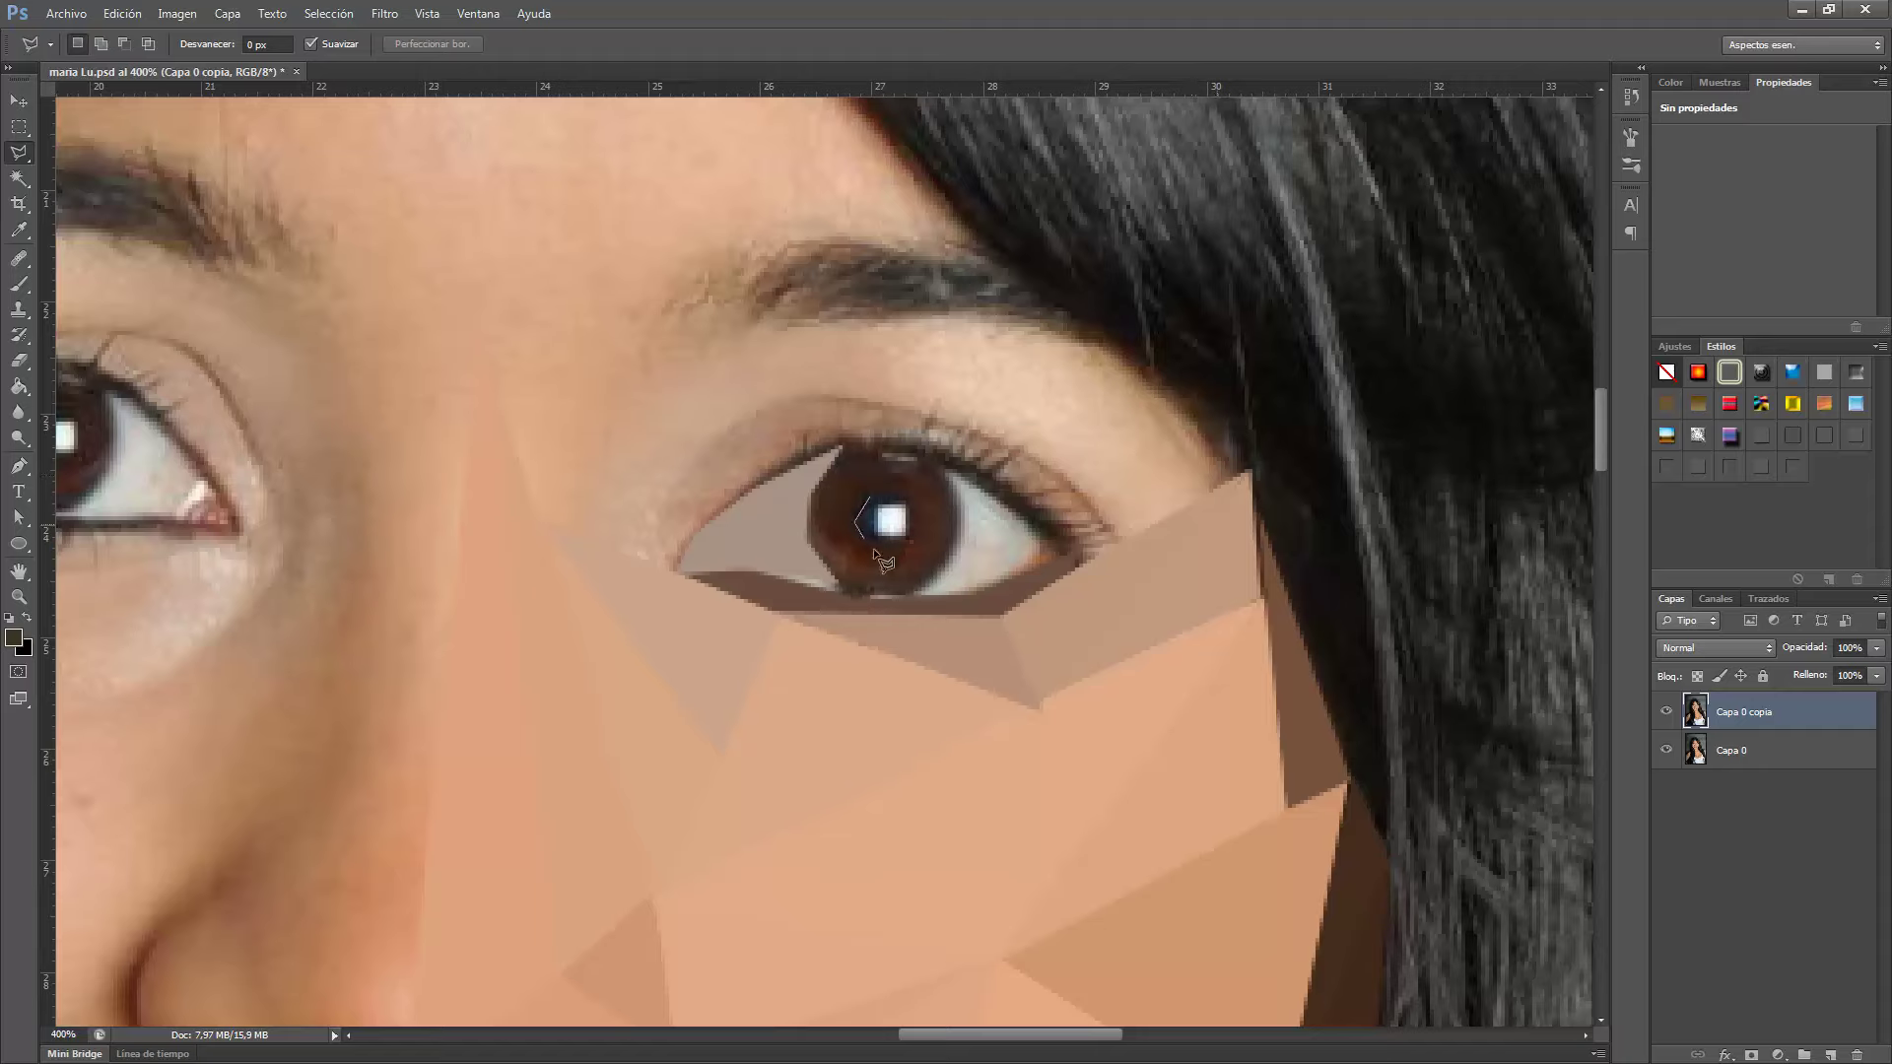
{"action": "double_click", "coordinate": [856, 518]}
{"action": "key", "text": "ctrl+f"}
{"action": "key", "text": "ctrl+d"}
Flatten the left part of the iris into an averaged-colour polygon.
{"action": "left_click", "coordinate": [855, 522]}
{"action": "left_click", "coordinate": [810, 533]}
{"action": "double_click", "coordinate": [839, 441]}
{"action": "key", "text": "ctrl+f"}
{"action": "key", "text": "ctrl+d"}
Flatten the right and lower-left parts of the iris into averaged polygons.
{"action": "left_click", "coordinate": [938, 453]}
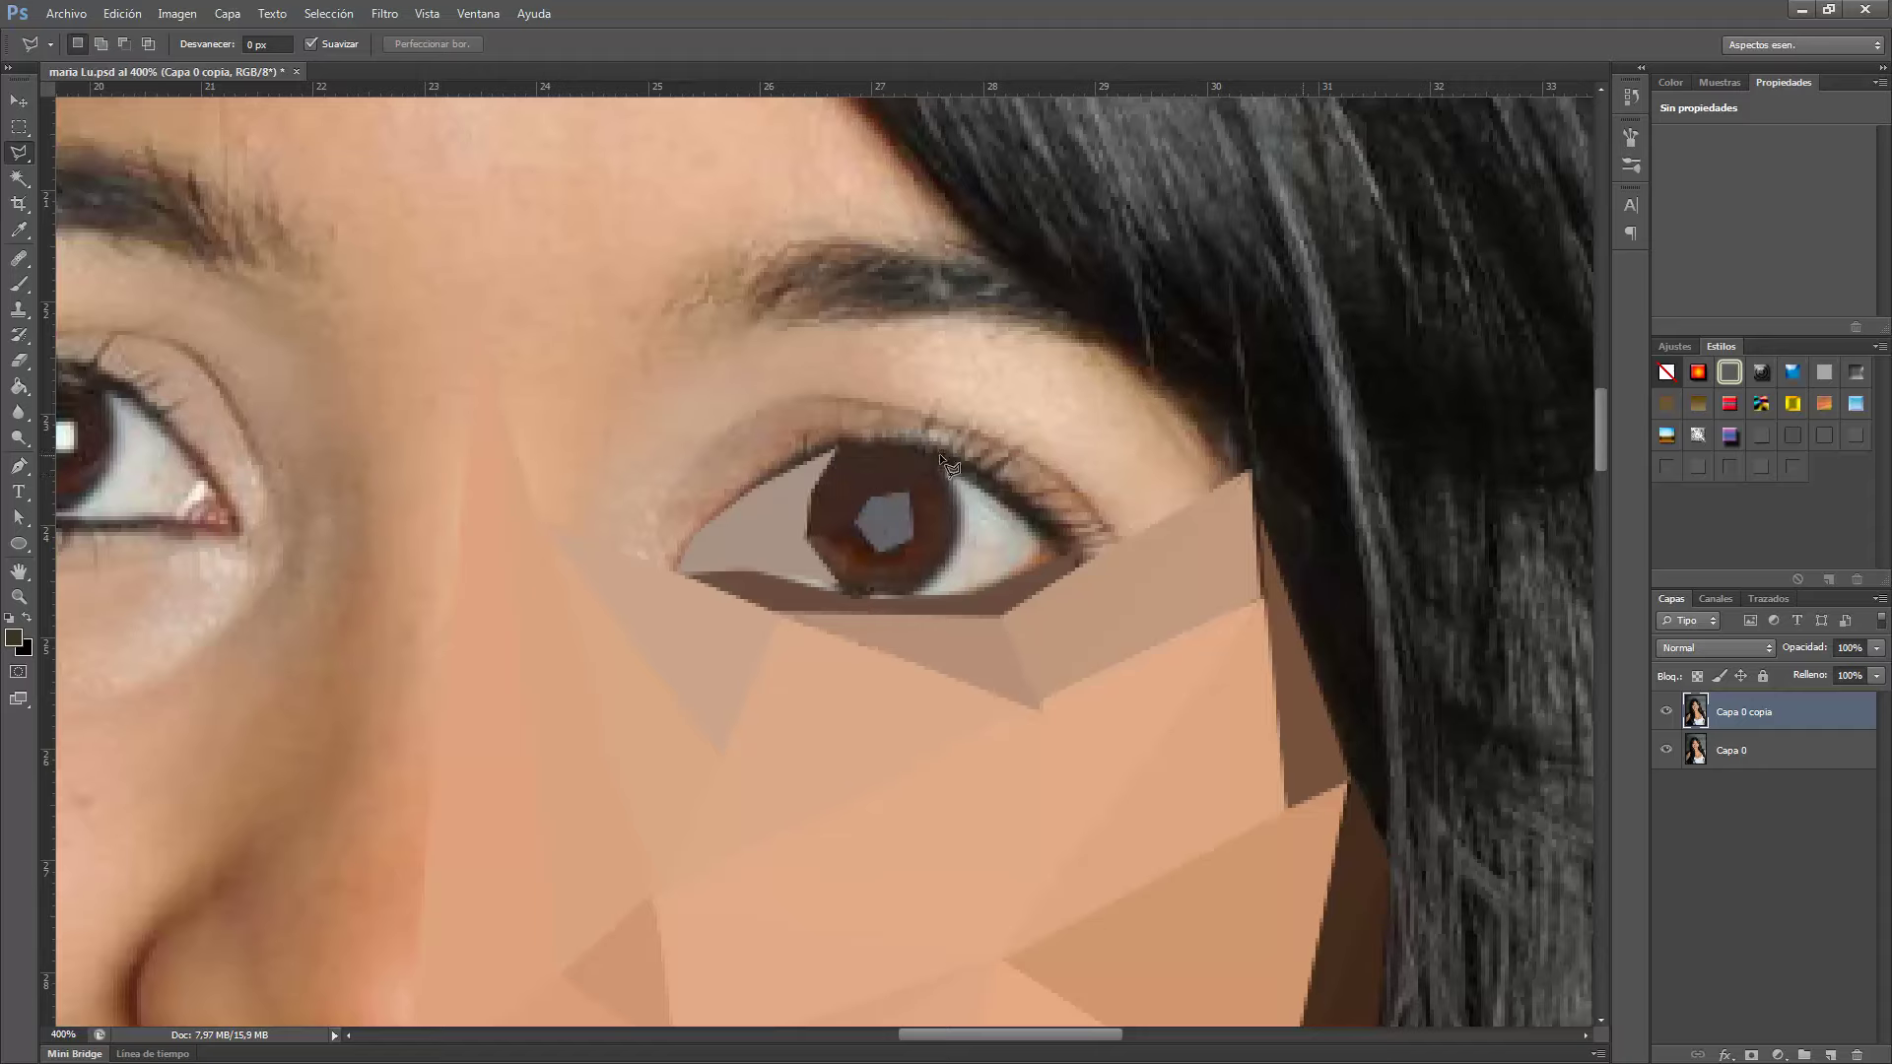
{"action": "left_click", "coordinate": [905, 491]}
{"action": "left_click", "coordinate": [912, 538]}
{"action": "left_click", "coordinate": [873, 553]}
{"action": "double_click", "coordinate": [881, 550]}
{"action": "key", "text": "ctrl+f"}
{"action": "key", "text": "ctrl+d"}
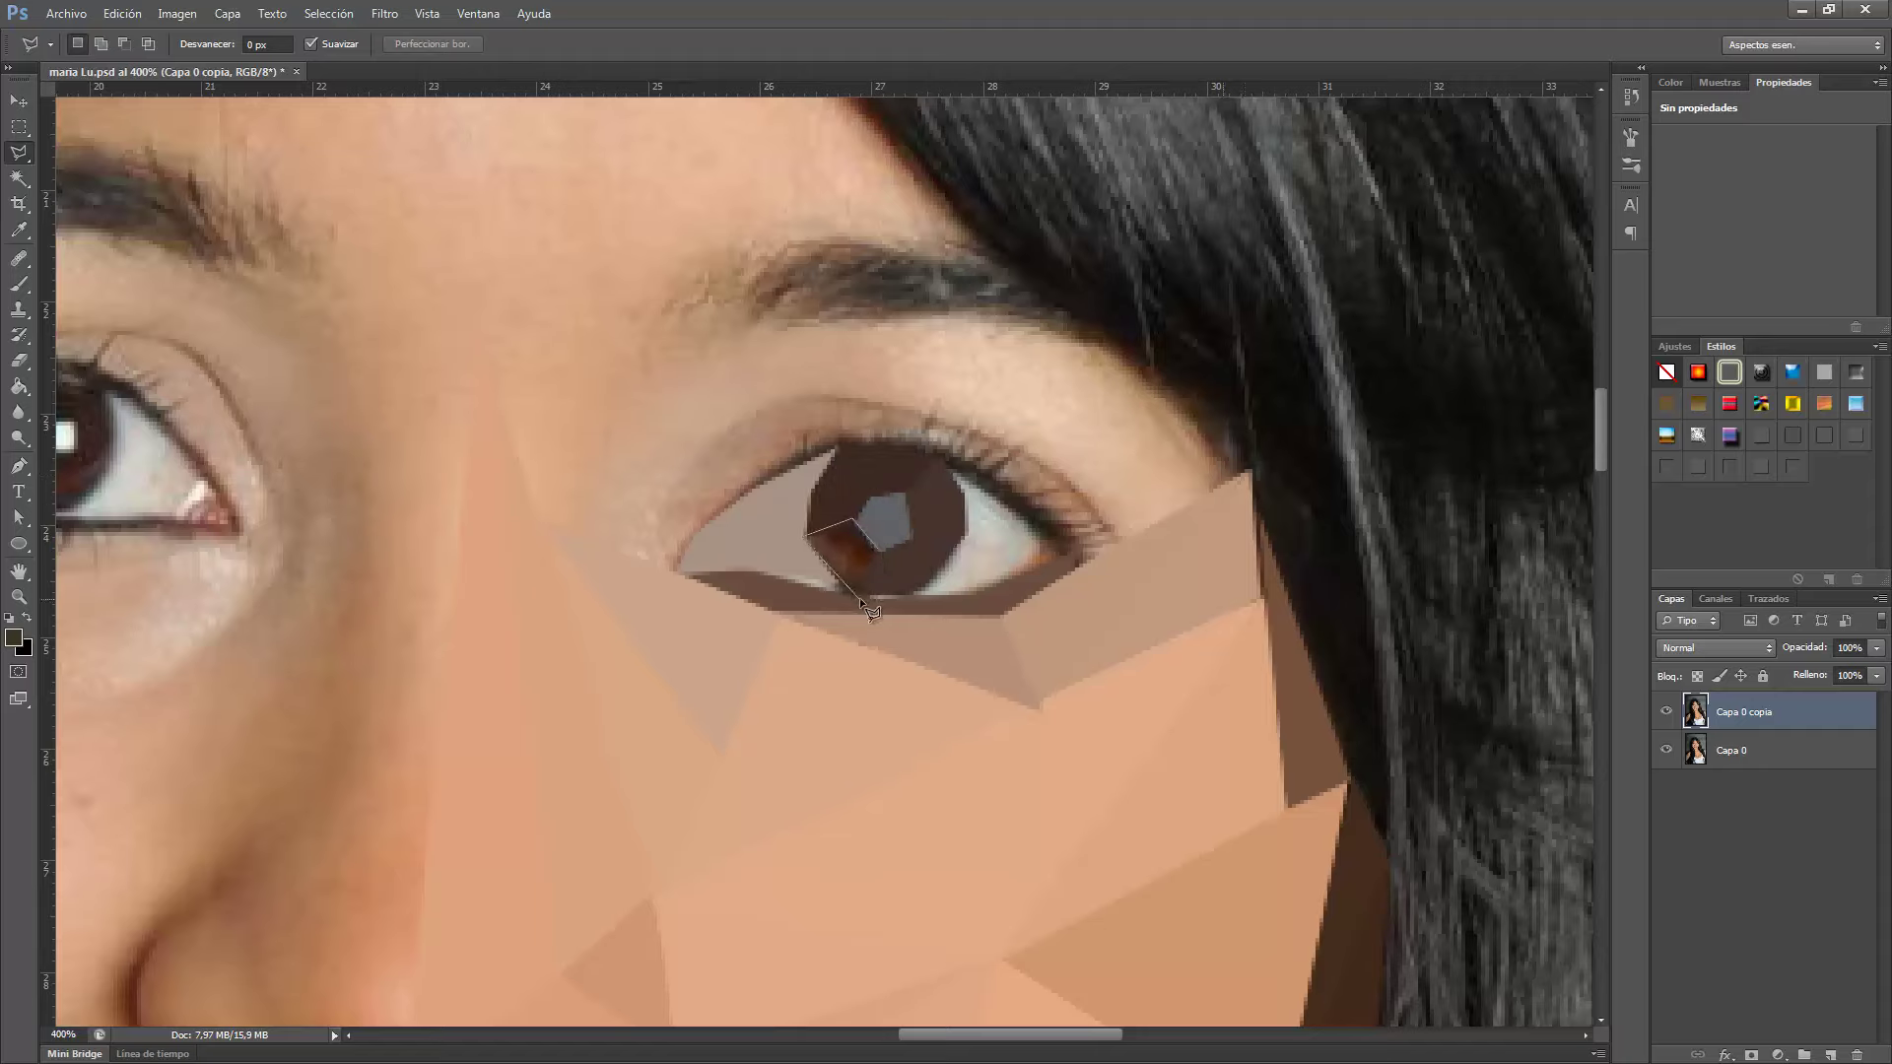
{"action": "double_click", "coordinate": [860, 598]}
{"action": "key", "text": "ctrl+f"}
{"action": "key", "text": "ctrl+d"}
Flatten the upper eyelid, from the outer corner inward, into an averaged polygon.
{"action": "left_click", "coordinate": [1060, 546]}
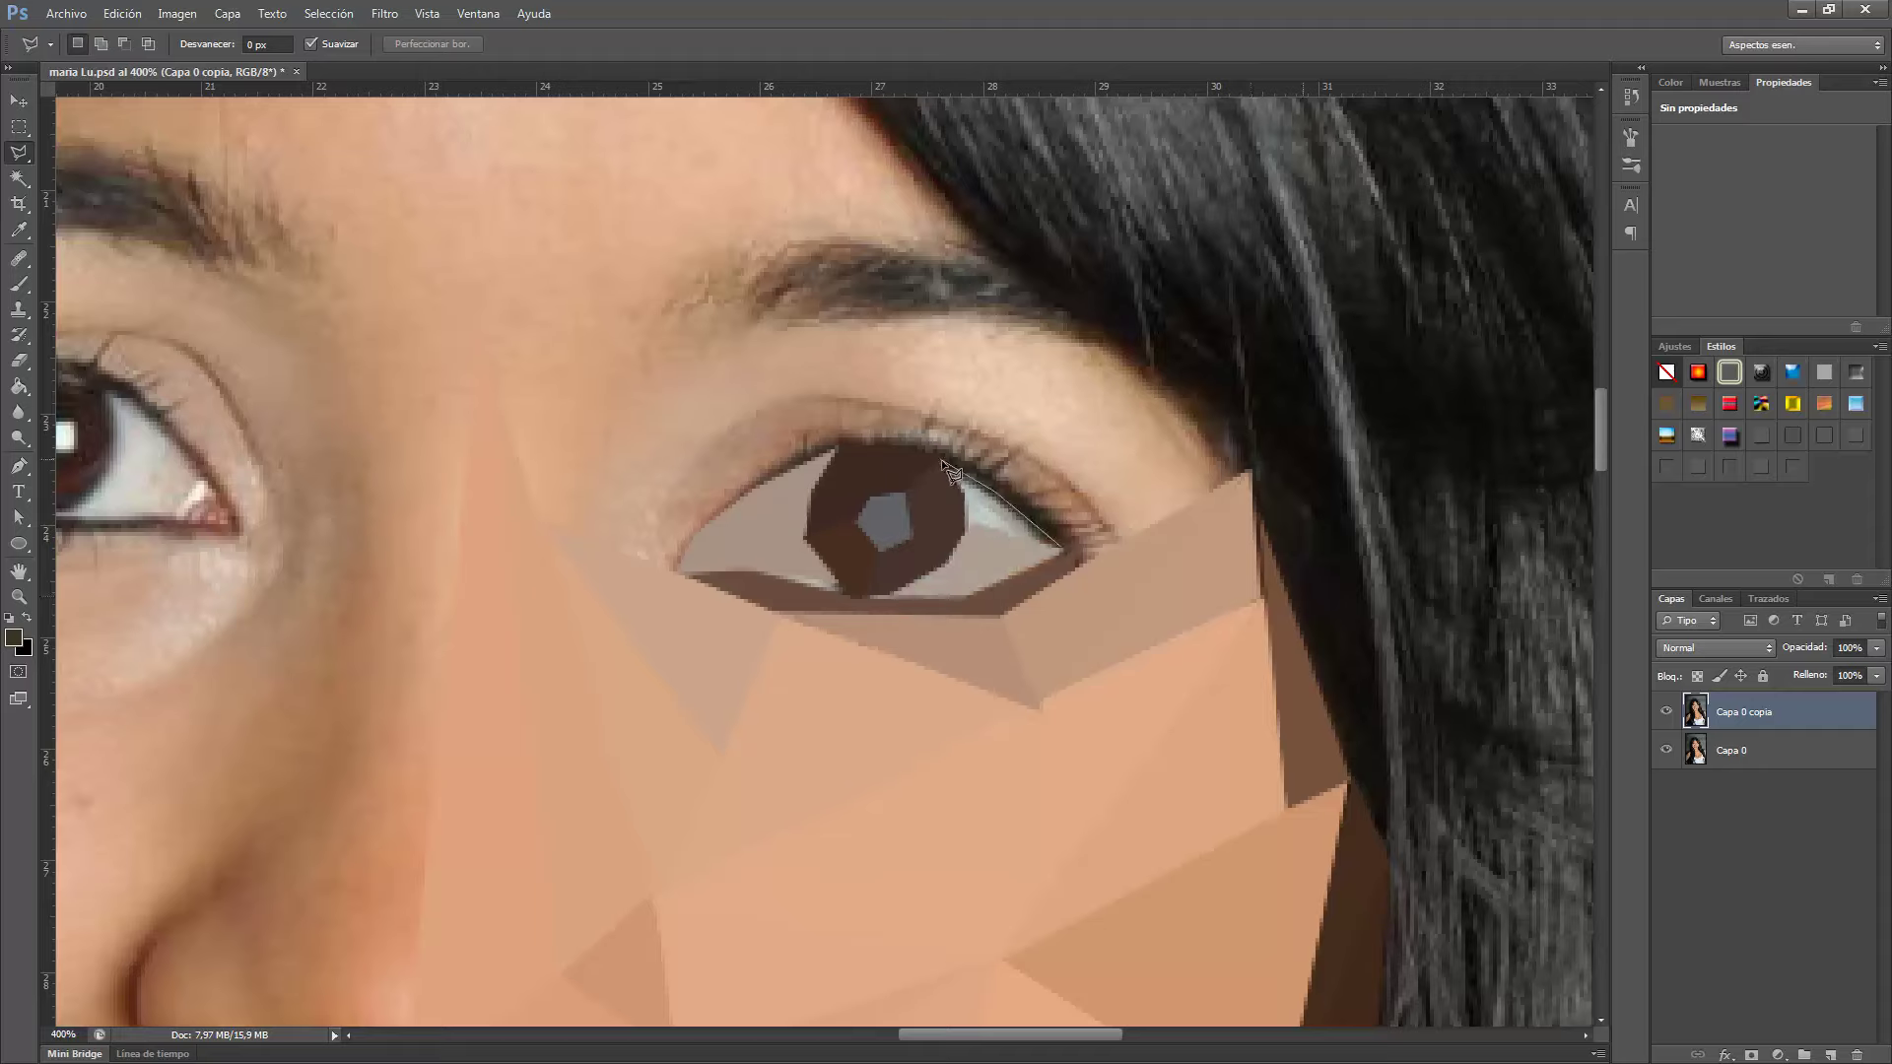
{"action": "left_click", "coordinate": [995, 470]}
{"action": "left_click", "coordinate": [850, 445]}
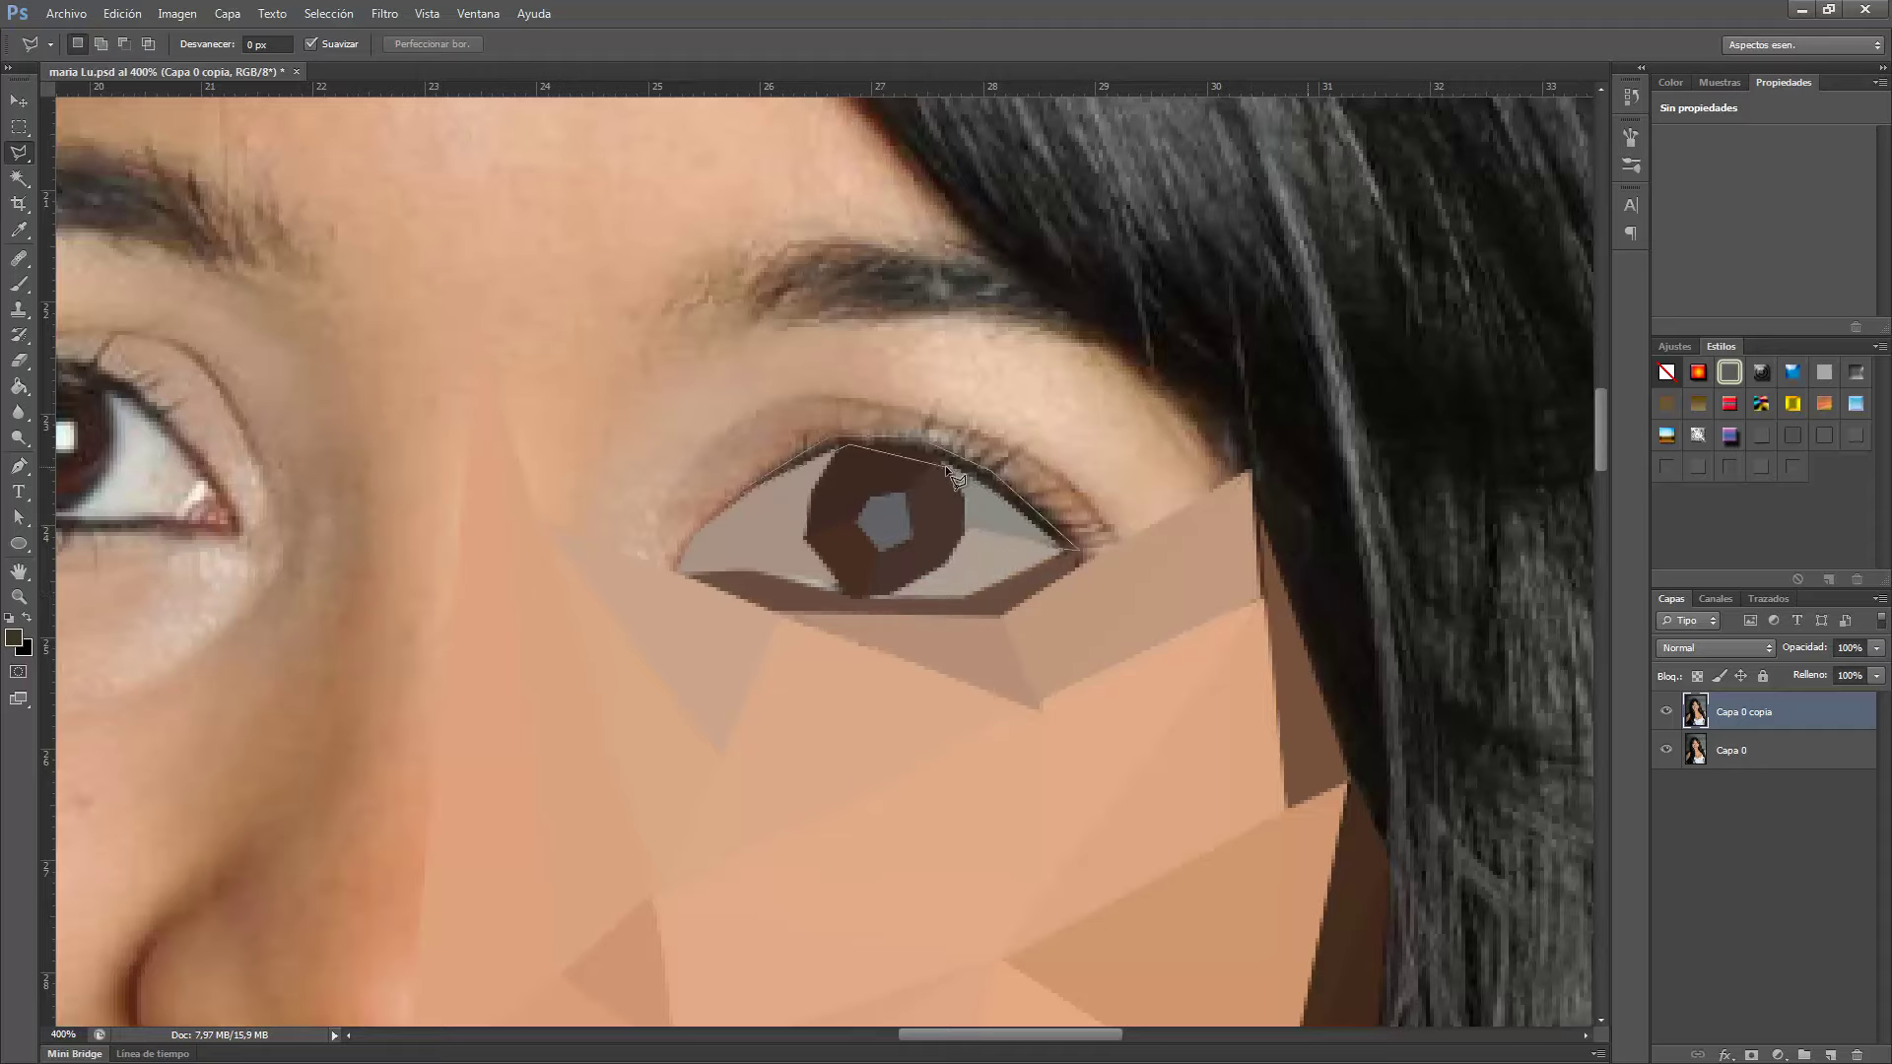
{"action": "double_click", "coordinate": [810, 463]}
{"action": "key", "text": "ctrl+f"}
{"action": "key", "text": "ctrl+d"}
Flatten the wedge by the inner eye corner, the lid skin, and another upper-lid polygon.
{"action": "left_click", "coordinate": [551, 524]}
{"action": "double_click", "coordinate": [688, 555]}
{"action": "key", "text": "ctrl+f"}
{"action": "key", "text": "ctrl+d"}
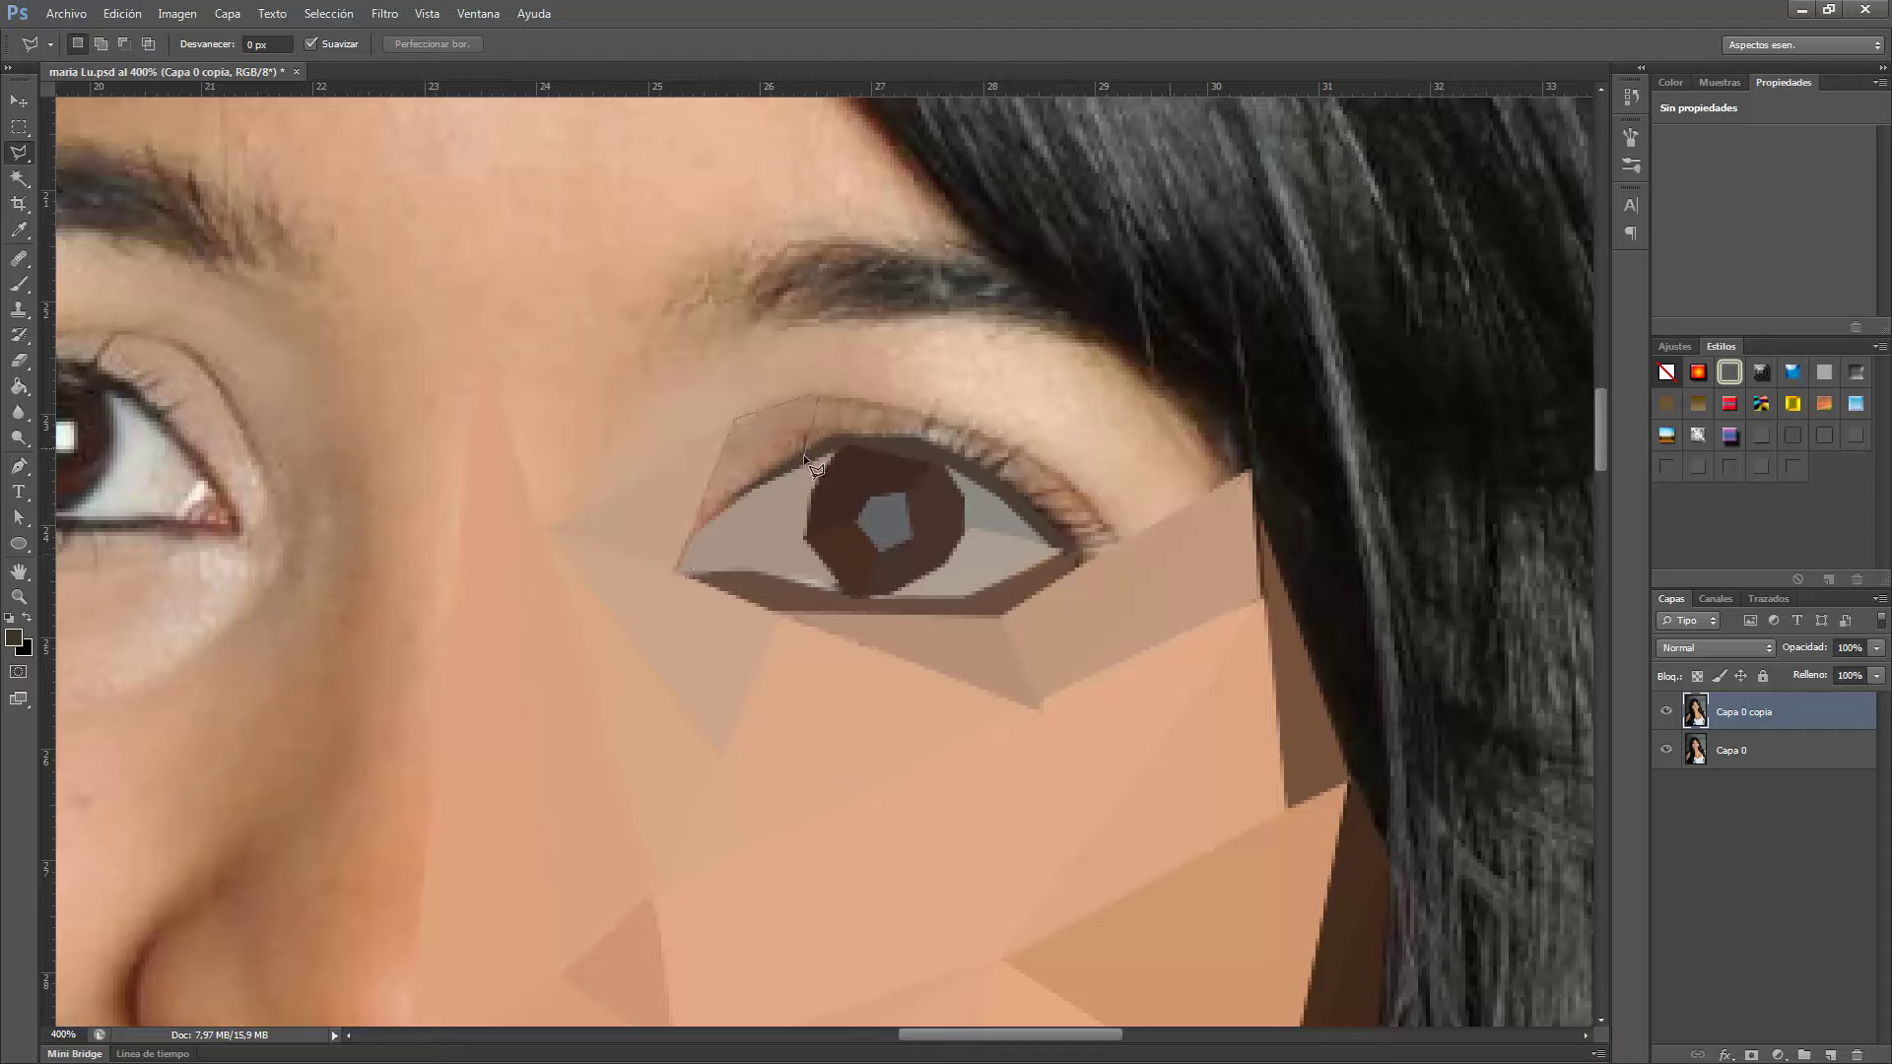
{"action": "double_click", "coordinate": [804, 455]}
{"action": "key", "text": "ctrl+f"}
{"action": "key", "text": "ctrl+d"}
{"action": "double_click", "coordinate": [846, 436]}
{"action": "key", "text": "ctrl+f"}
{"action": "key", "text": "ctrl+d"}
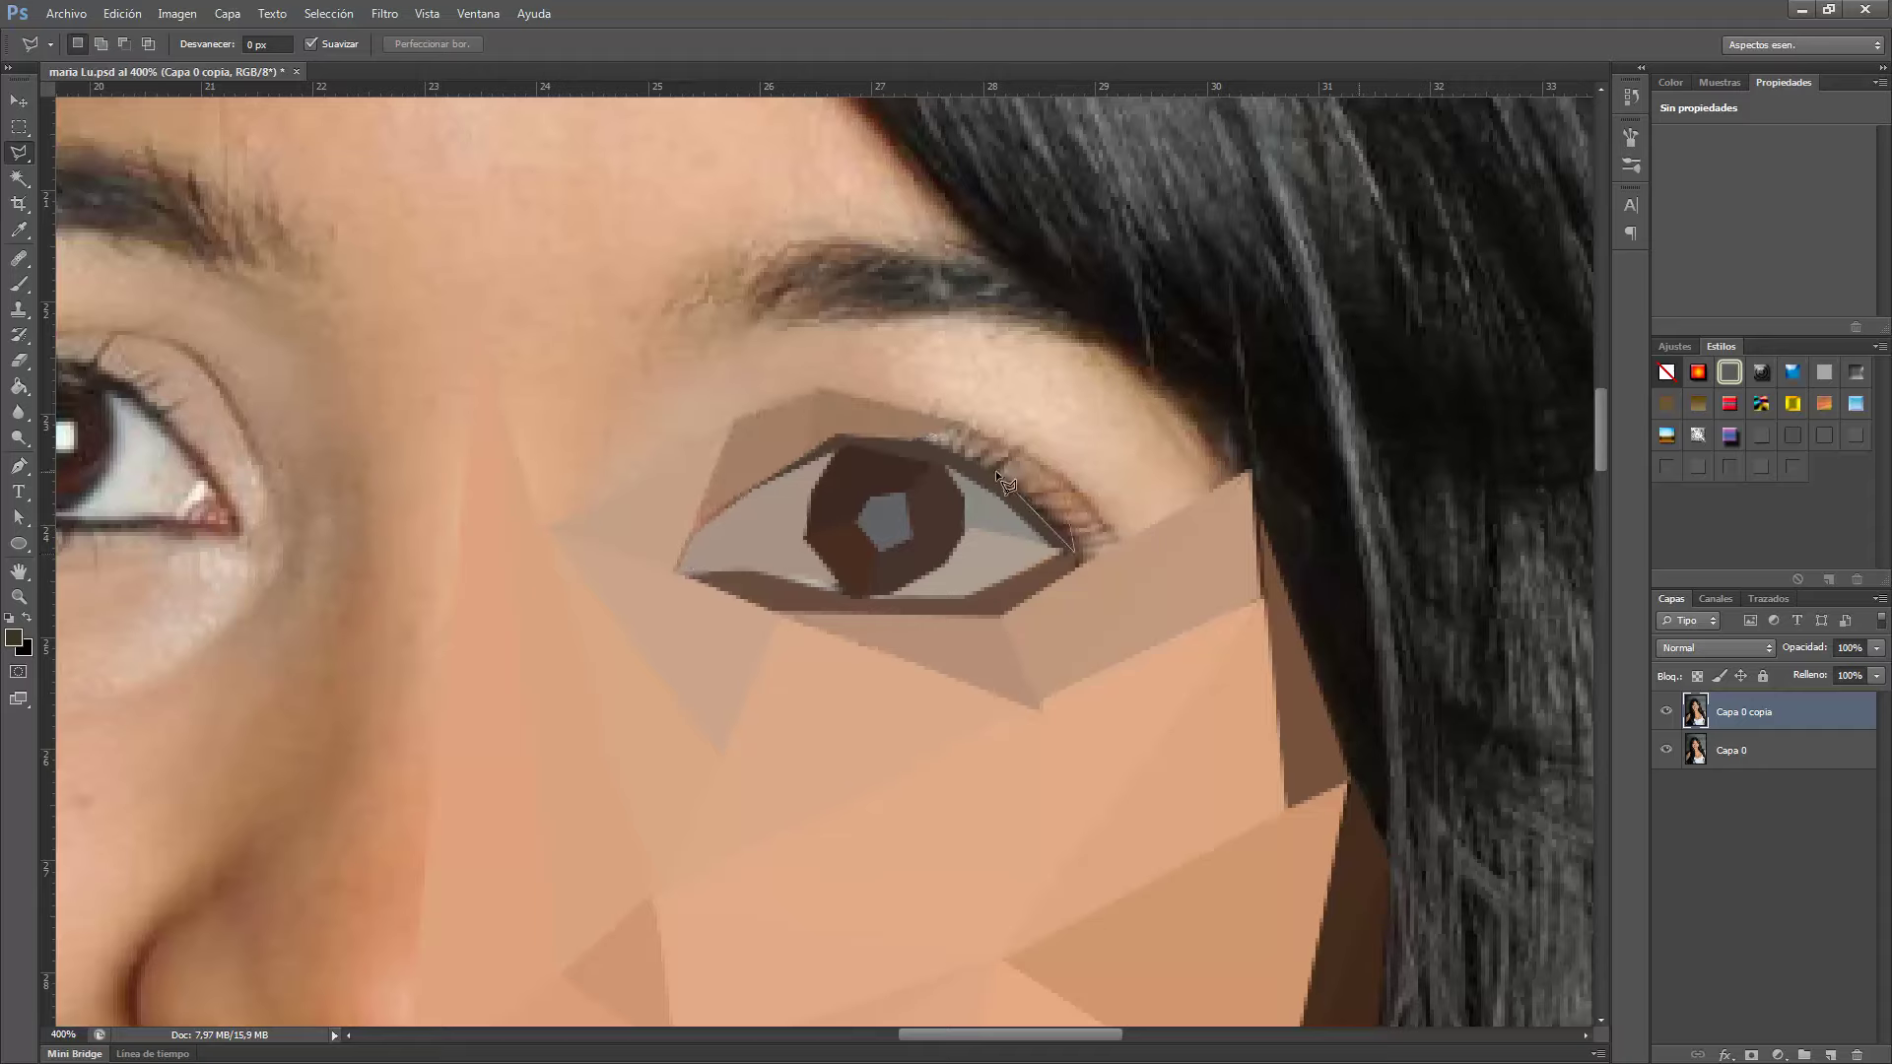
Flatten the triangle at the eye's outer corner to its average colour.
{"action": "left_click", "coordinate": [1062, 482]}
{"action": "left_click", "coordinate": [1123, 540]}
{"action": "double_click", "coordinate": [1076, 570]}
{"action": "key", "text": "ctrl+f"}
{"action": "key", "text": "ctrl+d"}
Flatten a polygon between the eye and the hairline to its average colour.
{"action": "left_click", "coordinate": [1110, 349]}
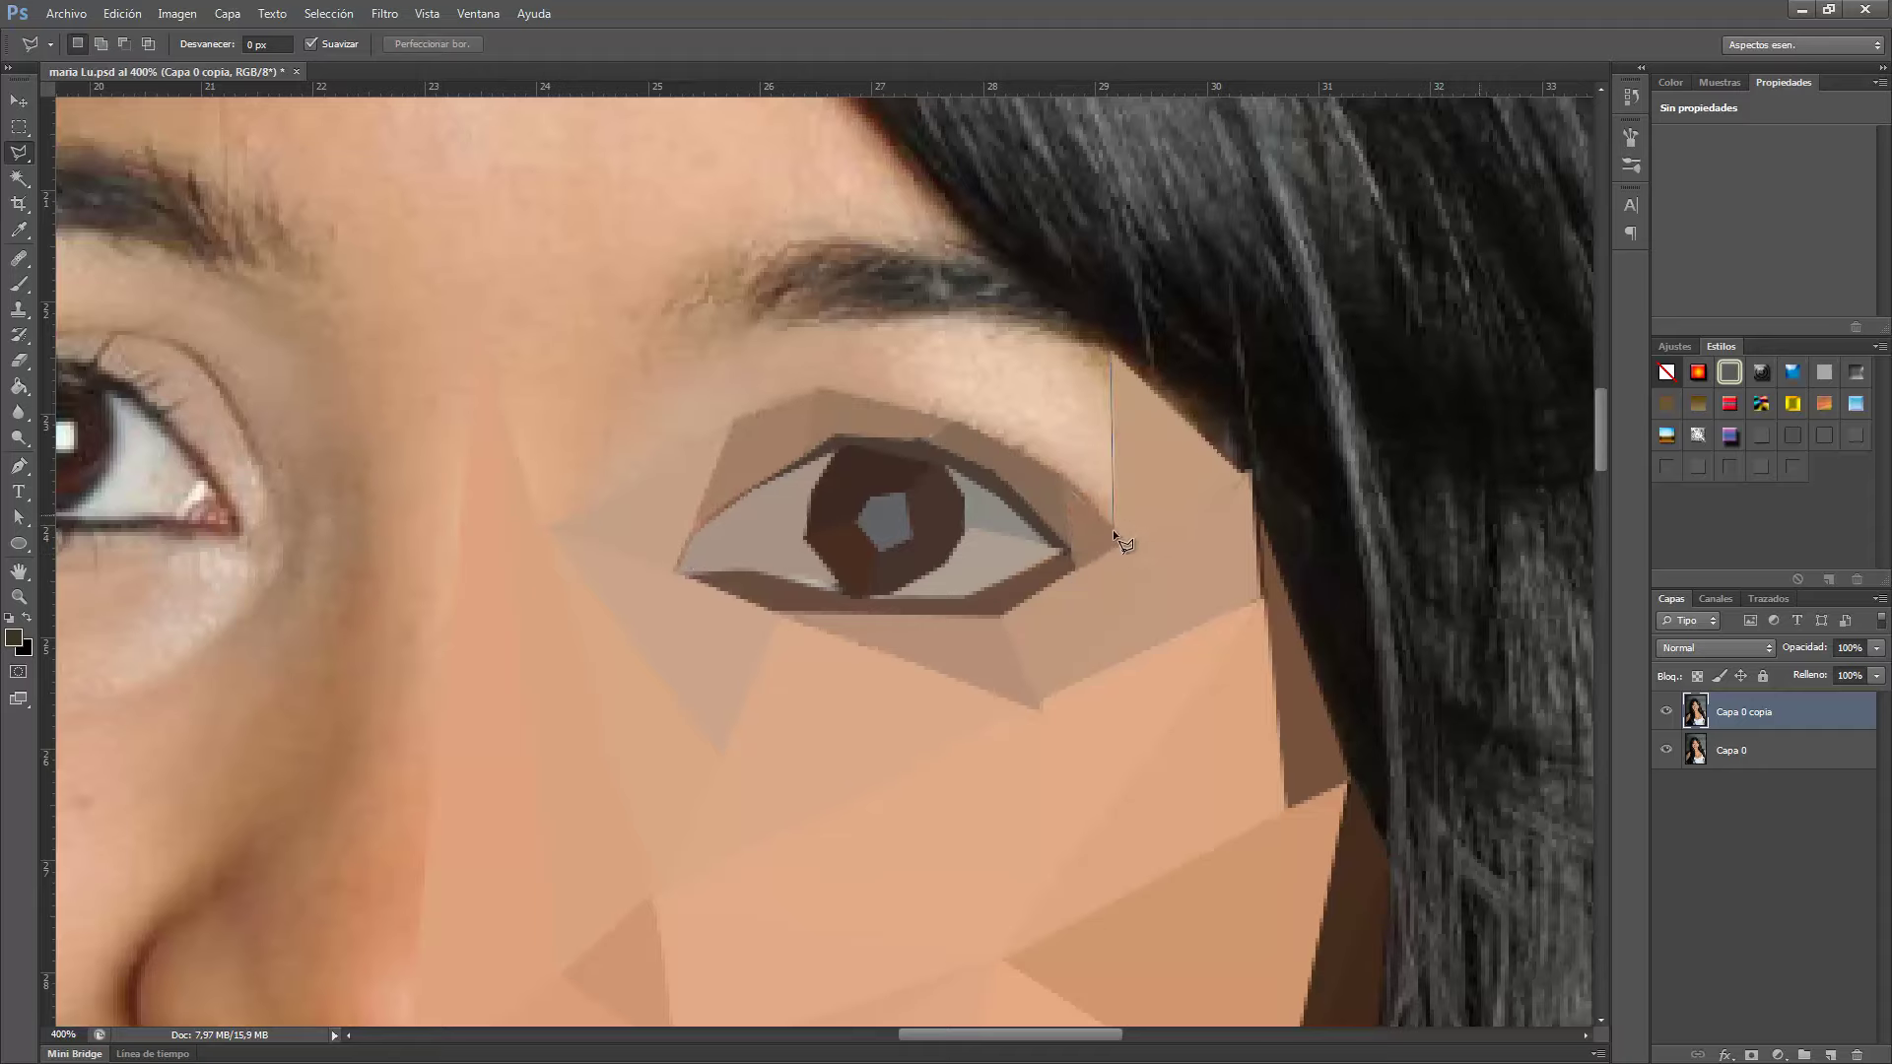
{"action": "left_click", "coordinate": [1114, 529]}
{"action": "left_click", "coordinate": [1002, 437]}
{"action": "left_click", "coordinate": [963, 414]}
{"action": "left_click", "coordinate": [1108, 349]}
{"action": "key", "text": "ctrl+f"}
{"action": "key", "text": "ctrl+d"}
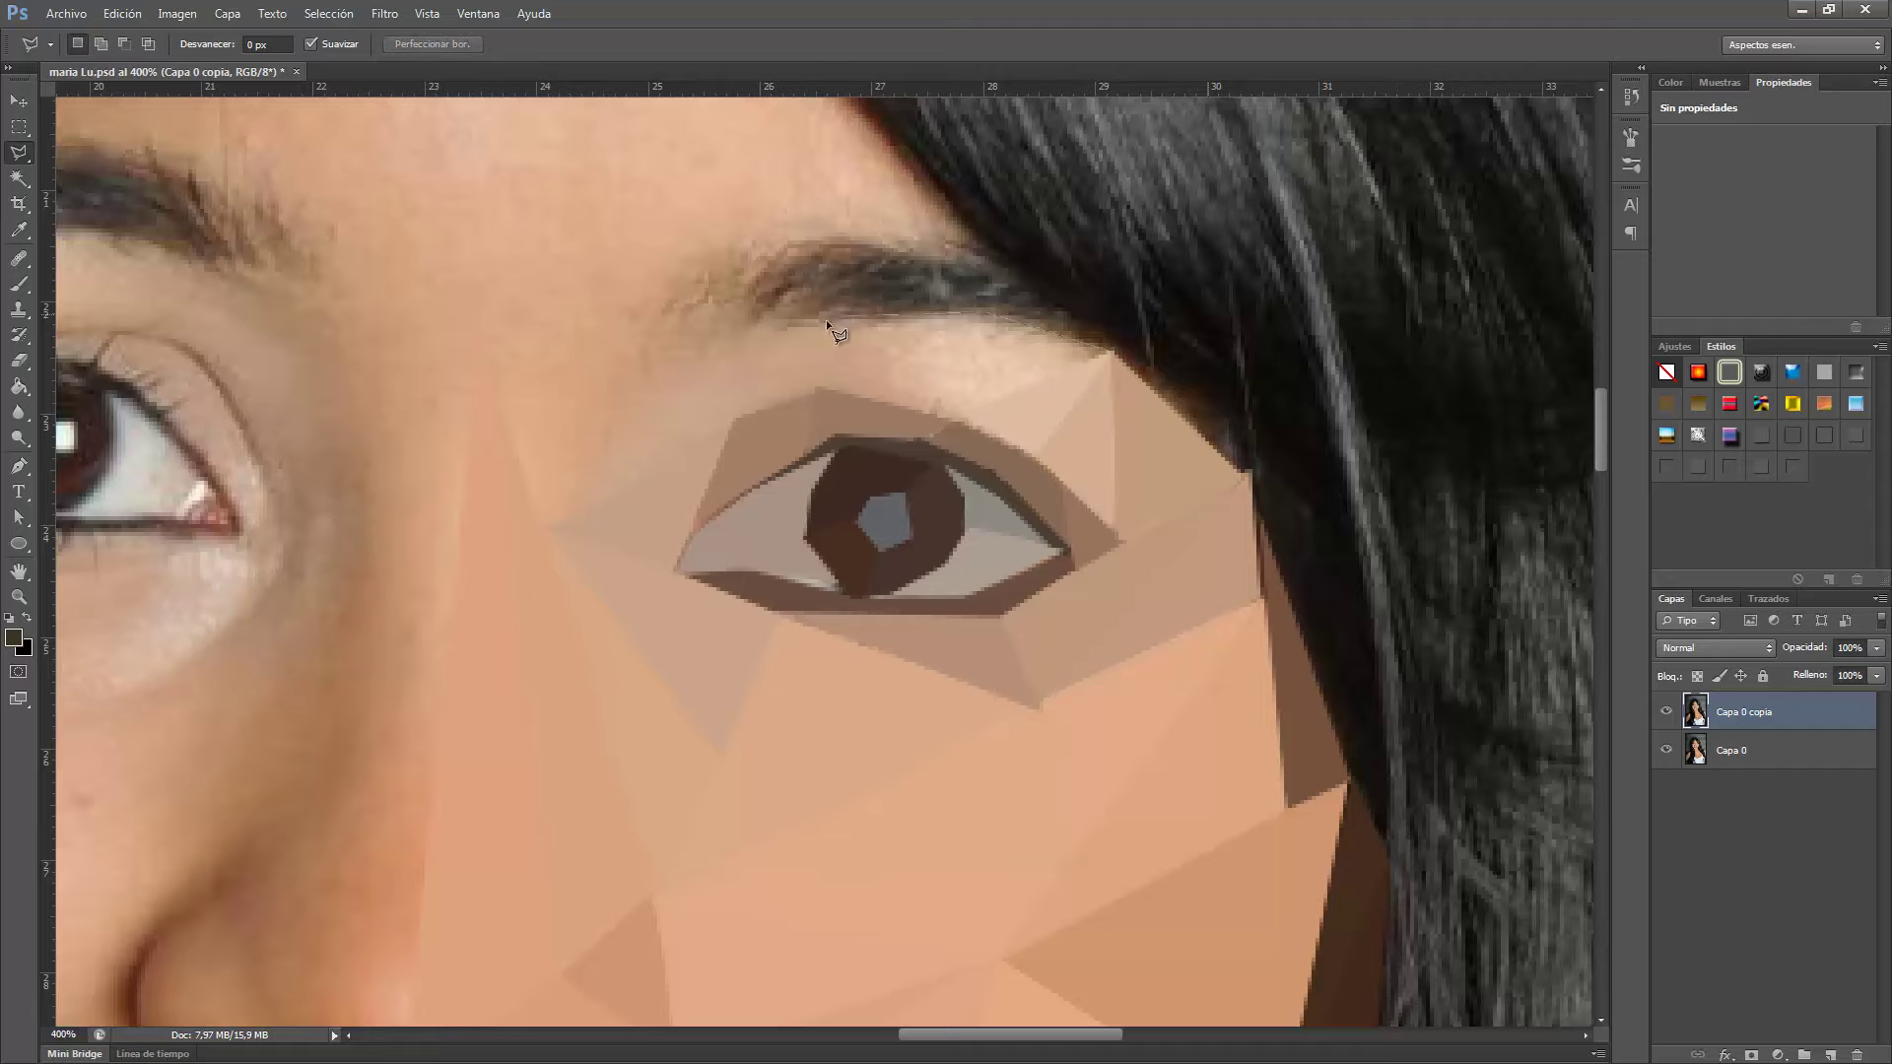
Flatten the region above the eye, then restart a polygon at the eyebrow.
{"action": "left_click", "coordinate": [1107, 349]}
{"action": "left_click", "coordinate": [960, 429]}
{"action": "double_click", "coordinate": [818, 392]}
{"action": "key", "text": "ctrl+f"}
{"action": "key", "text": "ctrl+d"}
{"action": "left_click", "coordinate": [810, 392]}
{"action": "left_click", "coordinate": [638, 372]}
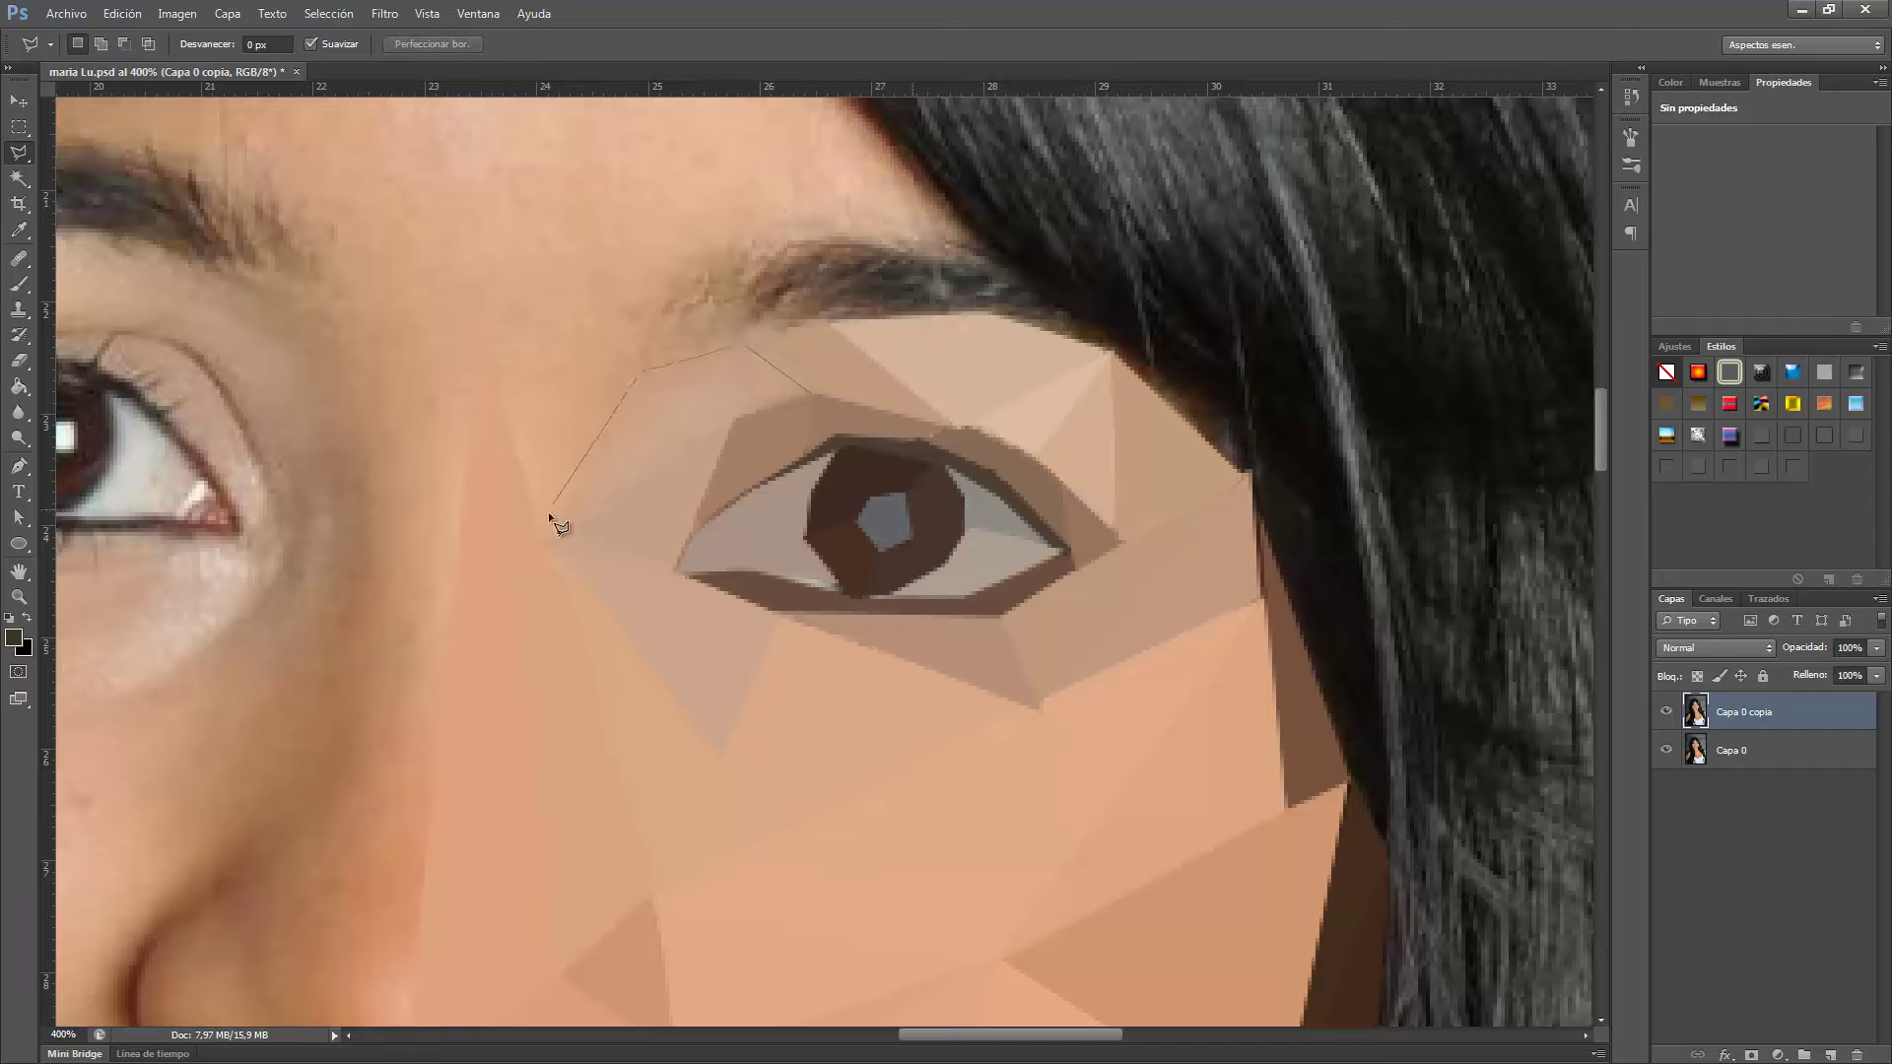
{"action": "key", "text": "Escape"}
{"action": "left_click", "coordinate": [642, 376]}
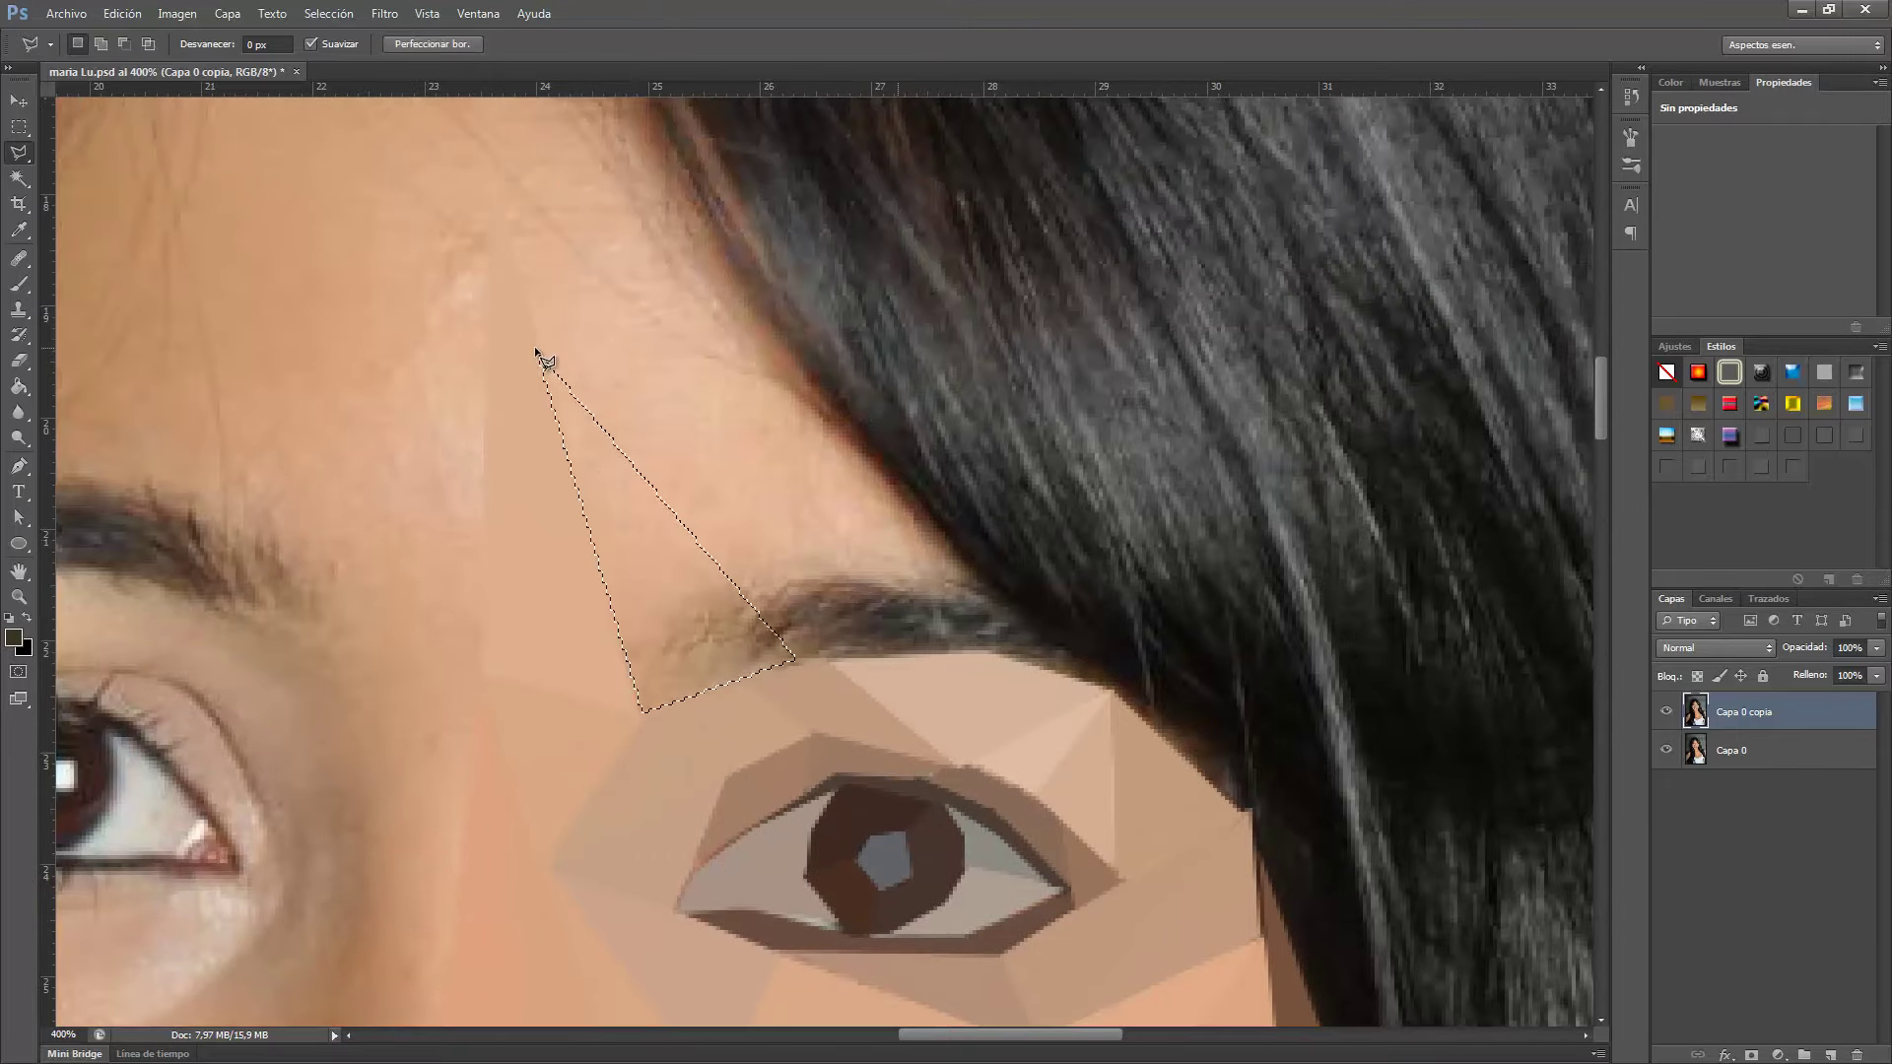
Flatten a forehead-to-eyebrow triangle and an eyebrow polygon to their average colours.
{"action": "left_click", "coordinate": [540, 359]}
{"action": "double_click", "coordinate": [731, 596]}
{"action": "key", "text": "ctrl+f"}
{"action": "key", "text": "ctrl+d"}
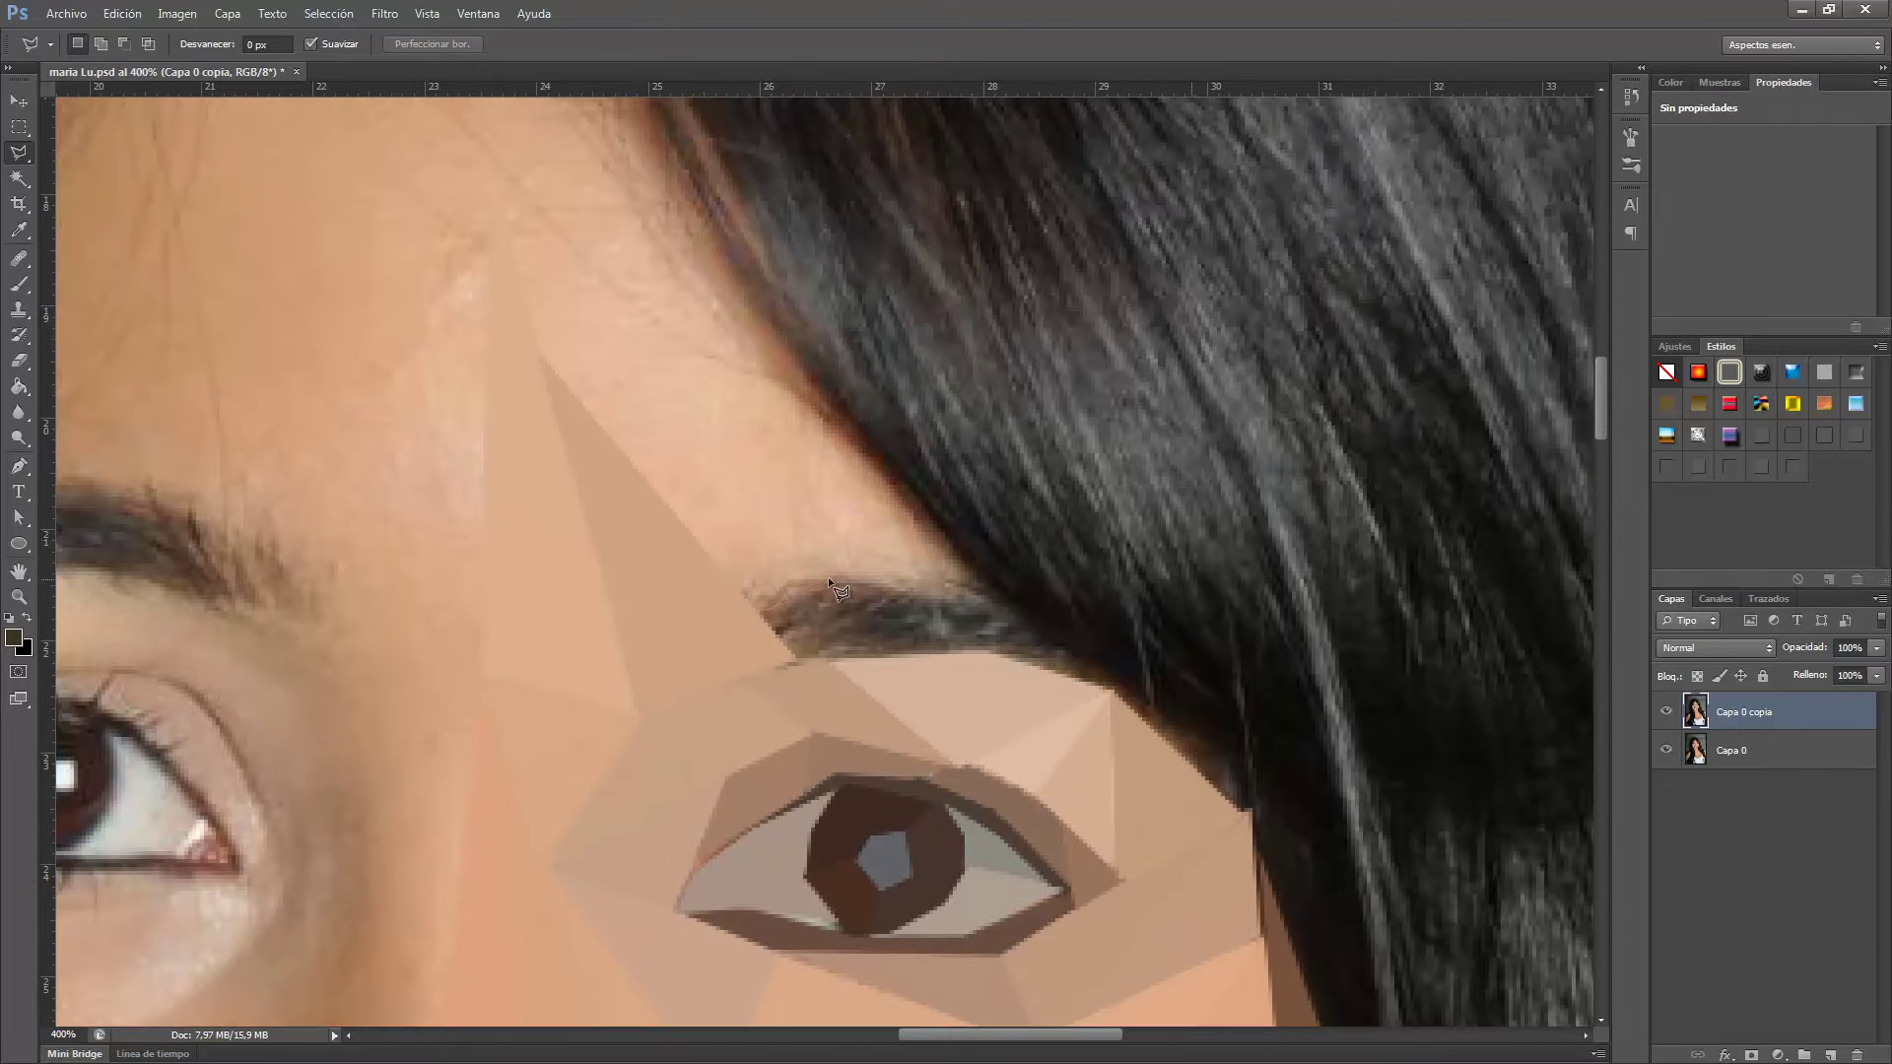
{"action": "left_click", "coordinate": [827, 579]}
{"action": "left_click", "coordinate": [1116, 694]}
{"action": "double_click", "coordinate": [792, 662]}
{"action": "key", "text": "ctrl+f"}
{"action": "key", "text": "ctrl+d"}
Flatten the polygon joining the eyebrow and forehead to its average colour.
{"action": "left_click", "coordinate": [826, 575]}
{"action": "left_click", "coordinate": [822, 396]}
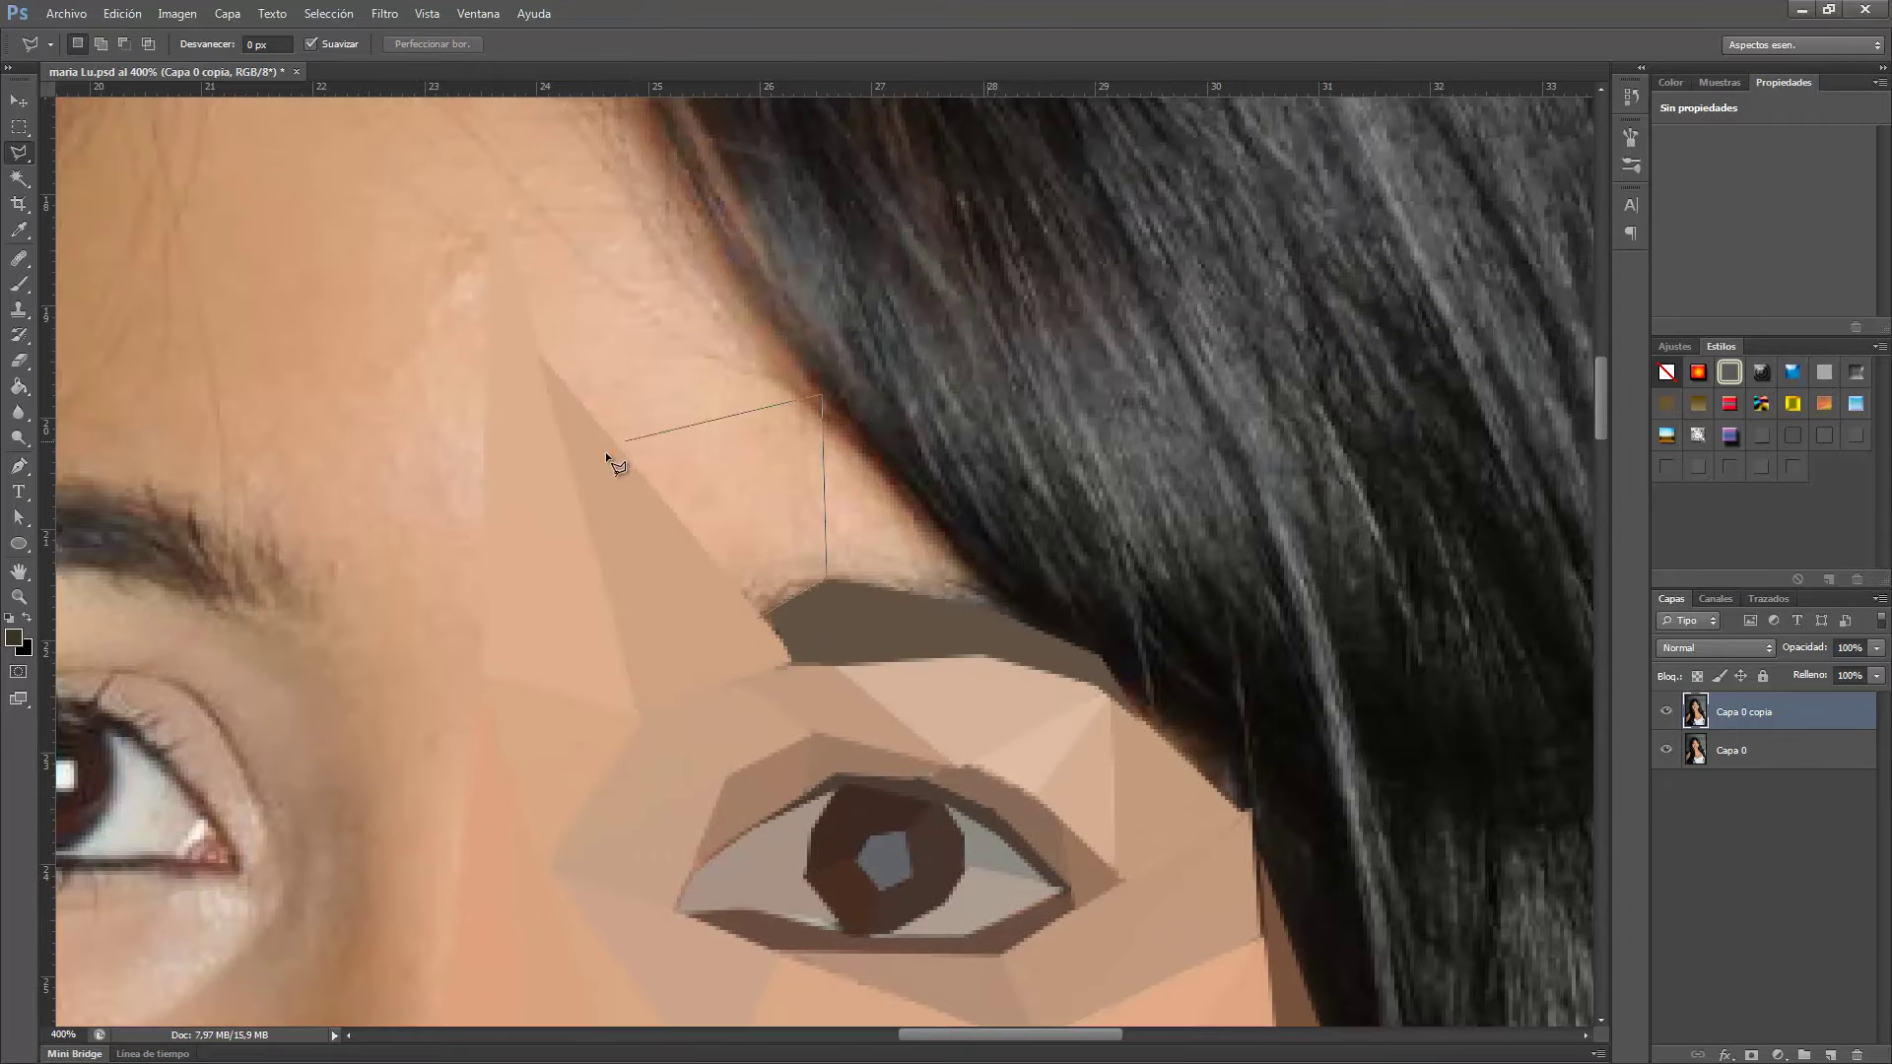
{"action": "double_click", "coordinate": [611, 449]}
{"action": "key", "text": "ctrl+f"}
{"action": "key", "text": "ctrl+d"}
Zoom in on the hair edge and flatten the first hairline triangle.
{"action": "left_click", "coordinate": [743, 412]}
{"action": "left_click", "coordinate": [486, 190]}
{"action": "key", "text": "ctrl+minus"}
{"action": "key", "text": "ctrl+minus"}
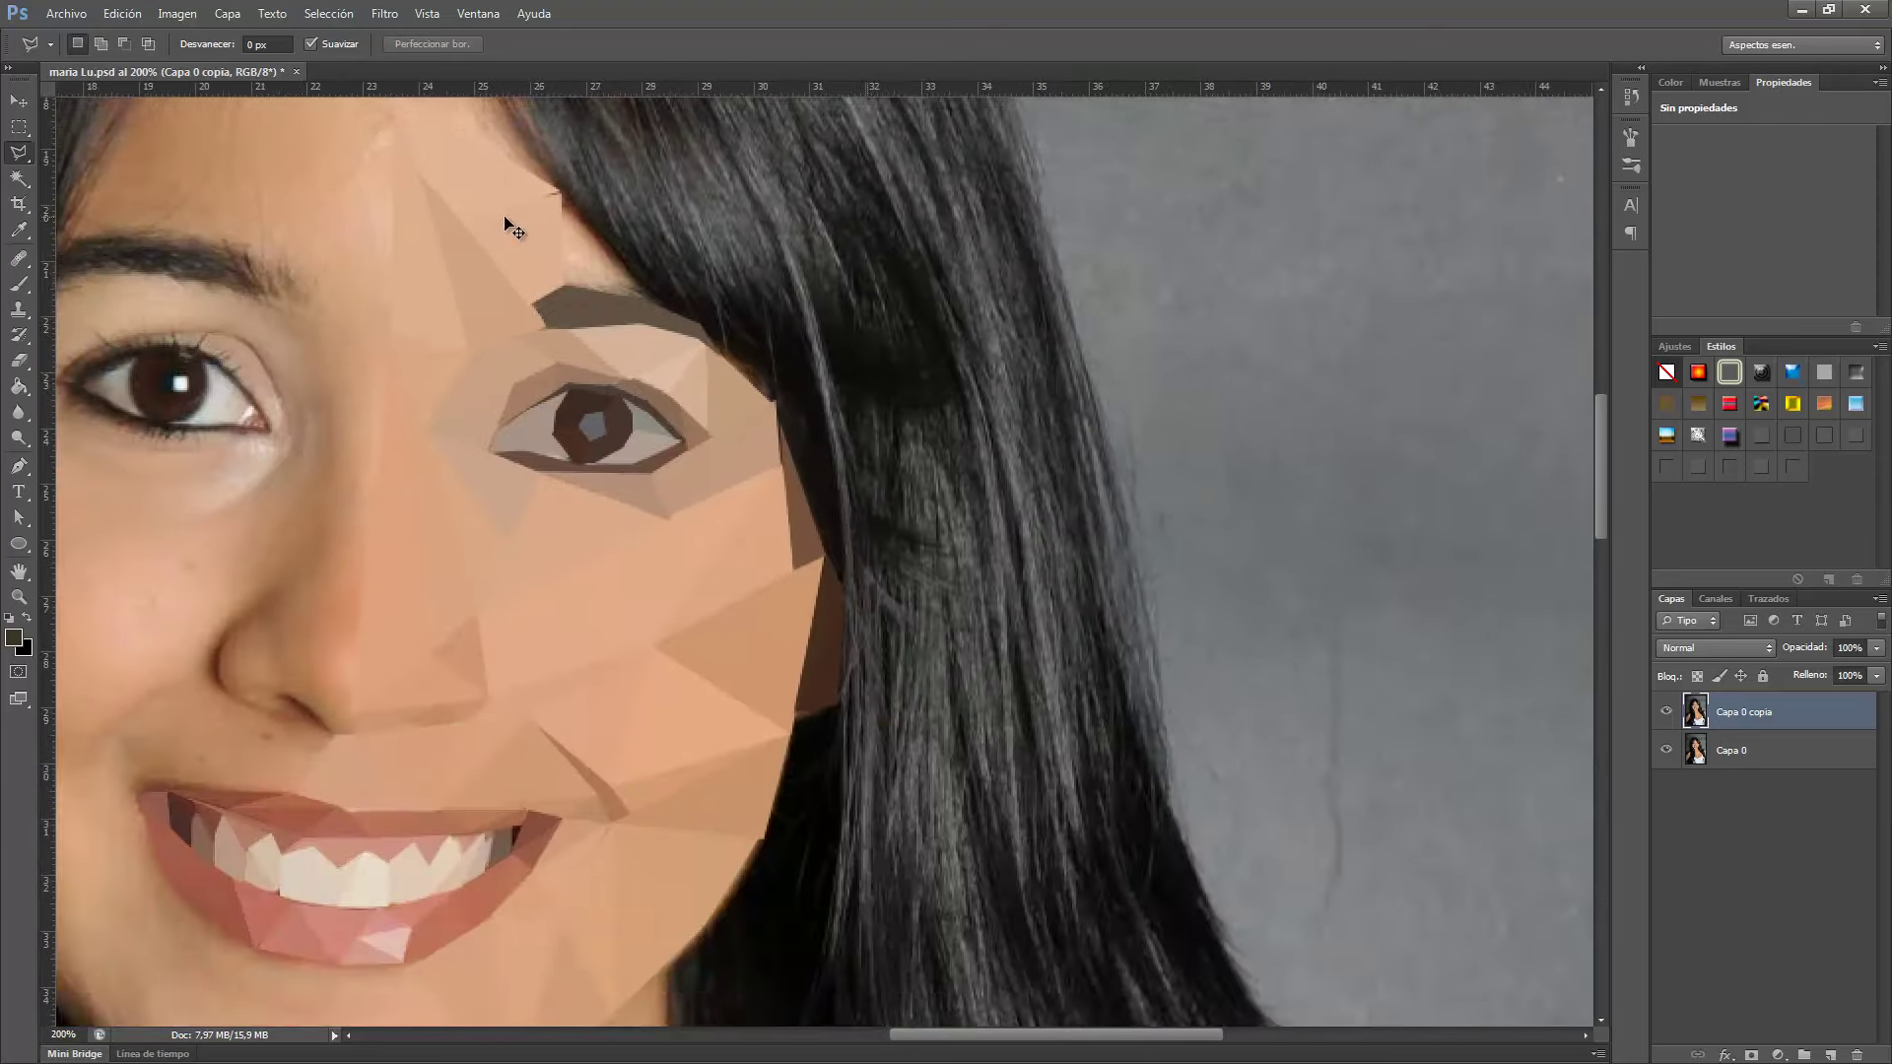
{"action": "key", "text": "ctrl+plus"}
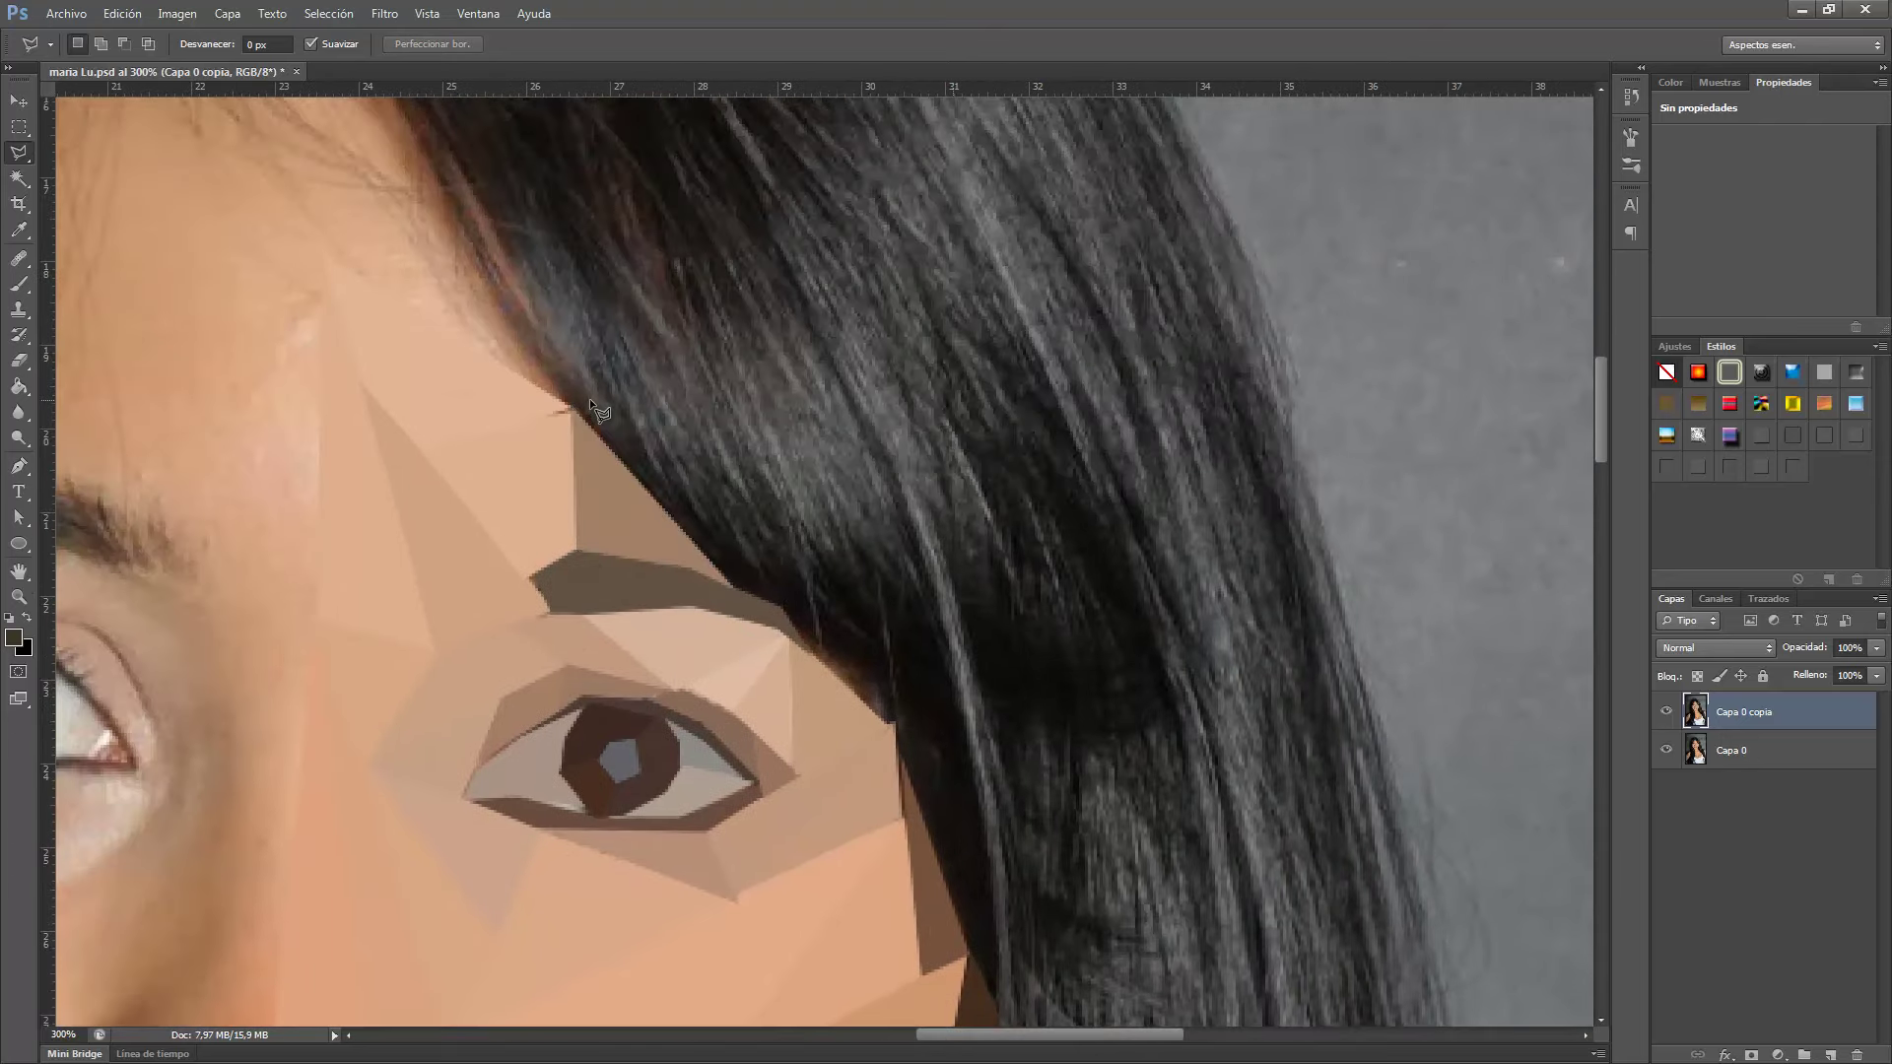
{"action": "scroll", "coordinate": [590, 398], "scroll_direction": "up", "scroll_amount": 3}
{"action": "left_click", "coordinate": [332, 437]}
{"action": "left_click_drag", "start_coordinate": [331, 437], "coordinate": [785, 639]}
{"action": "left_click", "coordinate": [814, 404]}
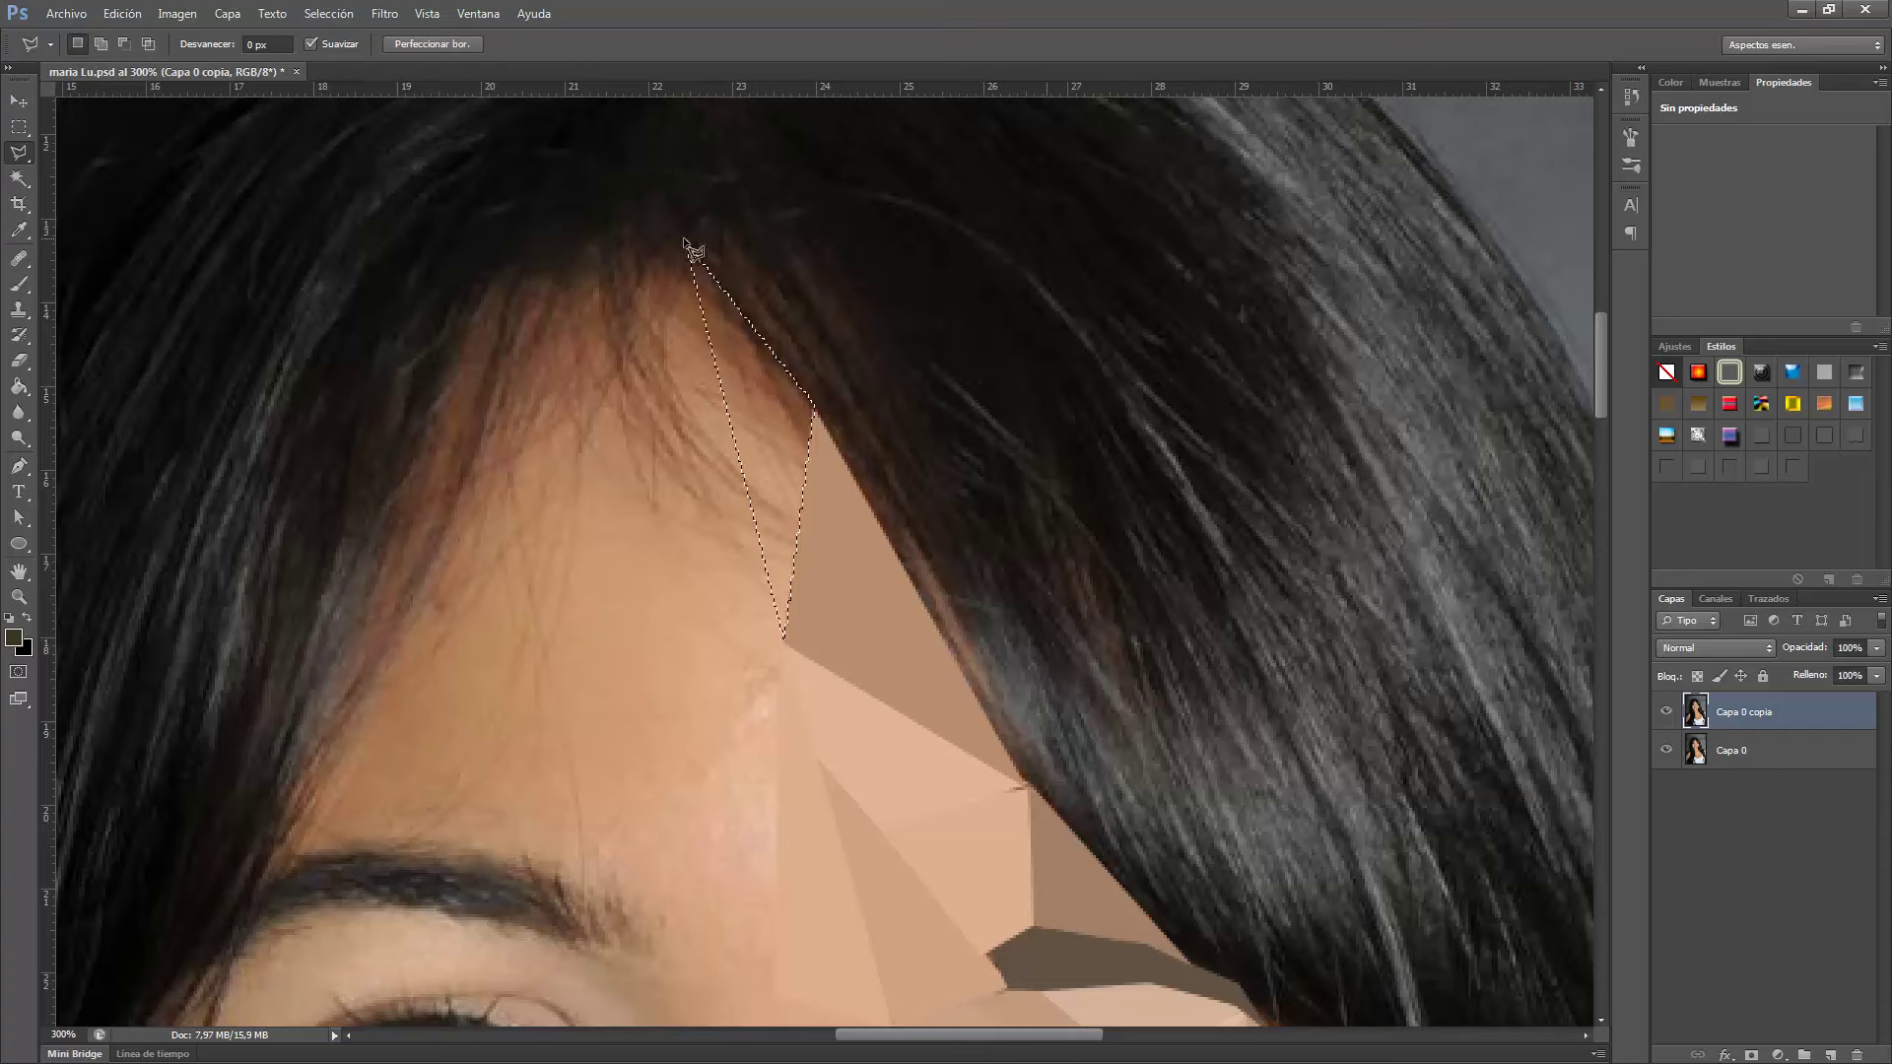
{"action": "double_click", "coordinate": [687, 239]}
{"action": "key", "text": "ctrl+f"}
{"action": "key", "text": "ctrl+d"}
Flatten the next hairline triangle and a large forehead triangle.
{"action": "left_click", "coordinate": [567, 252]}
{"action": "left_click", "coordinate": [683, 241]}
{"action": "double_click", "coordinate": [653, 365]}
{"action": "key", "text": "ctrl+f"}
{"action": "key", "text": "ctrl+d"}
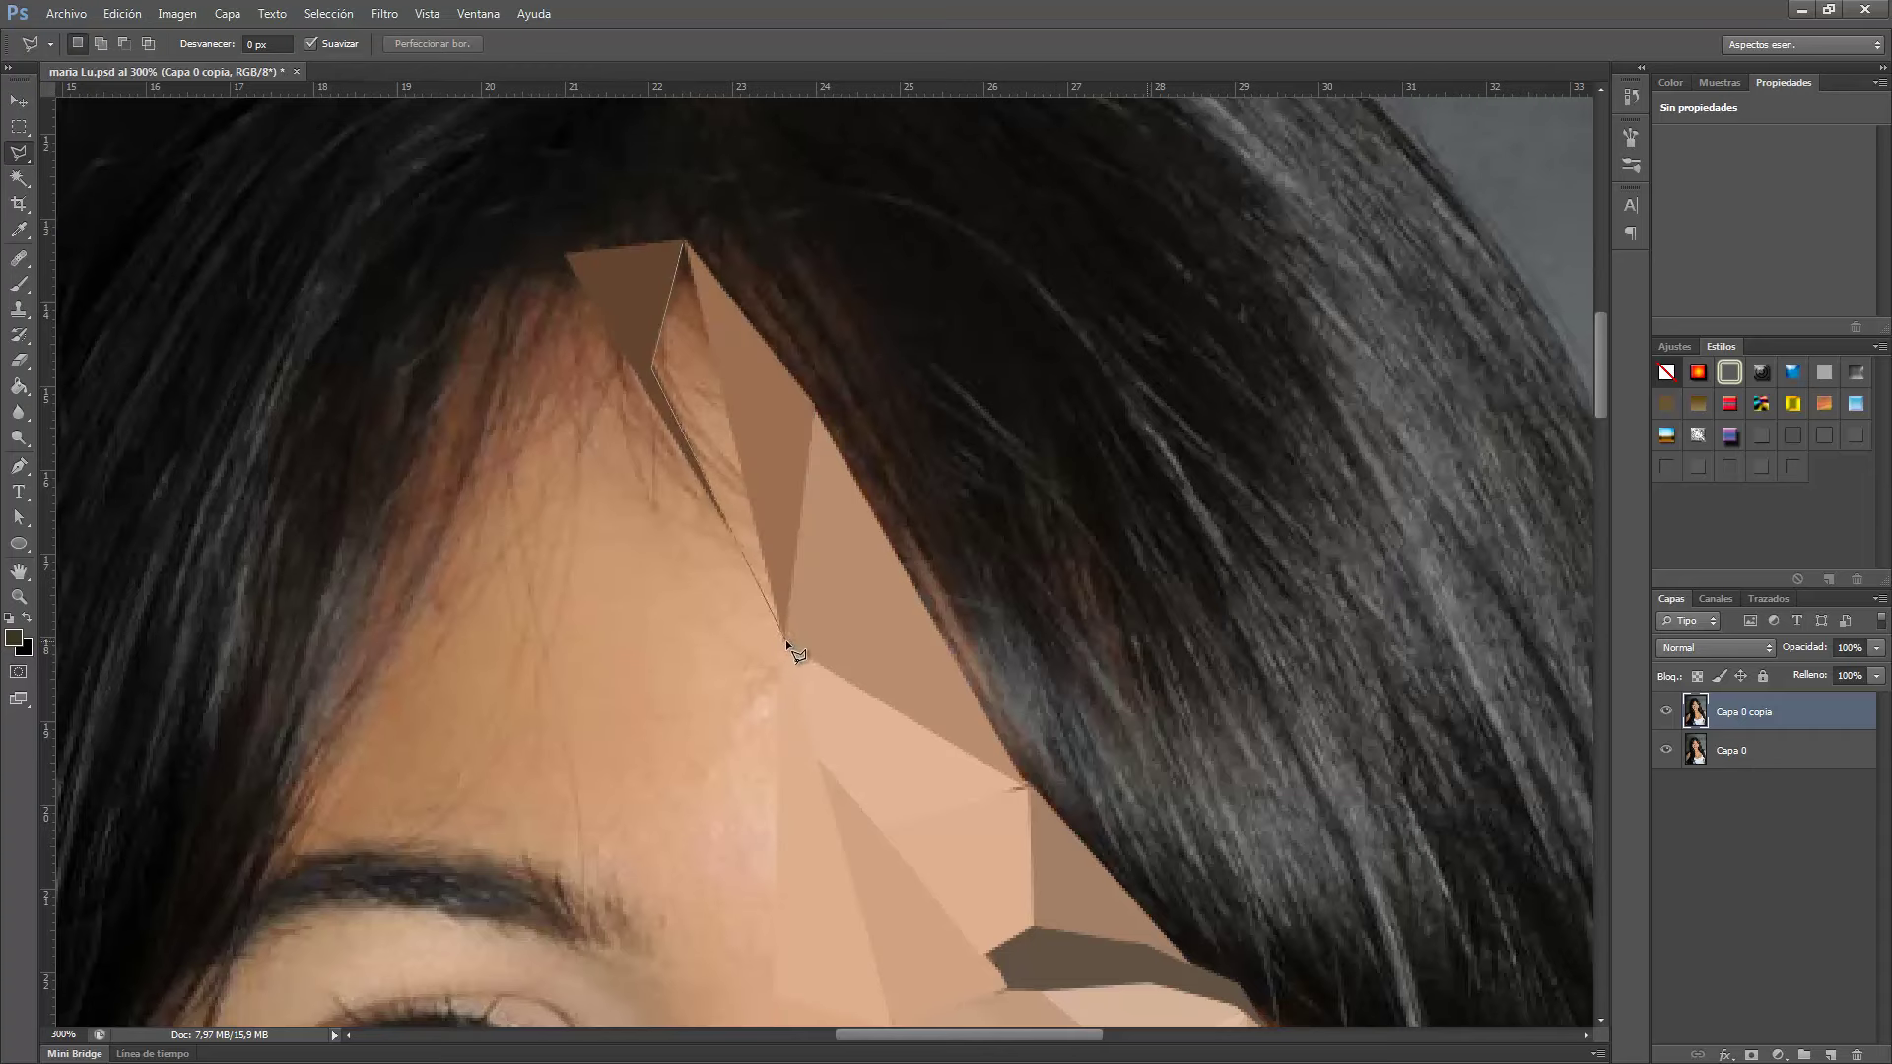
{"action": "double_click", "coordinate": [786, 640]}
{"action": "key", "text": "ctrl+f"}
{"action": "key", "text": "ctrl+d"}
Flatten two more triangles along the hairline, including the left hairline.
{"action": "left_click", "coordinate": [522, 279]}
{"action": "left_click", "coordinate": [479, 463]}
{"action": "double_click", "coordinate": [784, 638]}
{"action": "key", "text": "ctrl+f"}
{"action": "key", "text": "ctrl+d"}
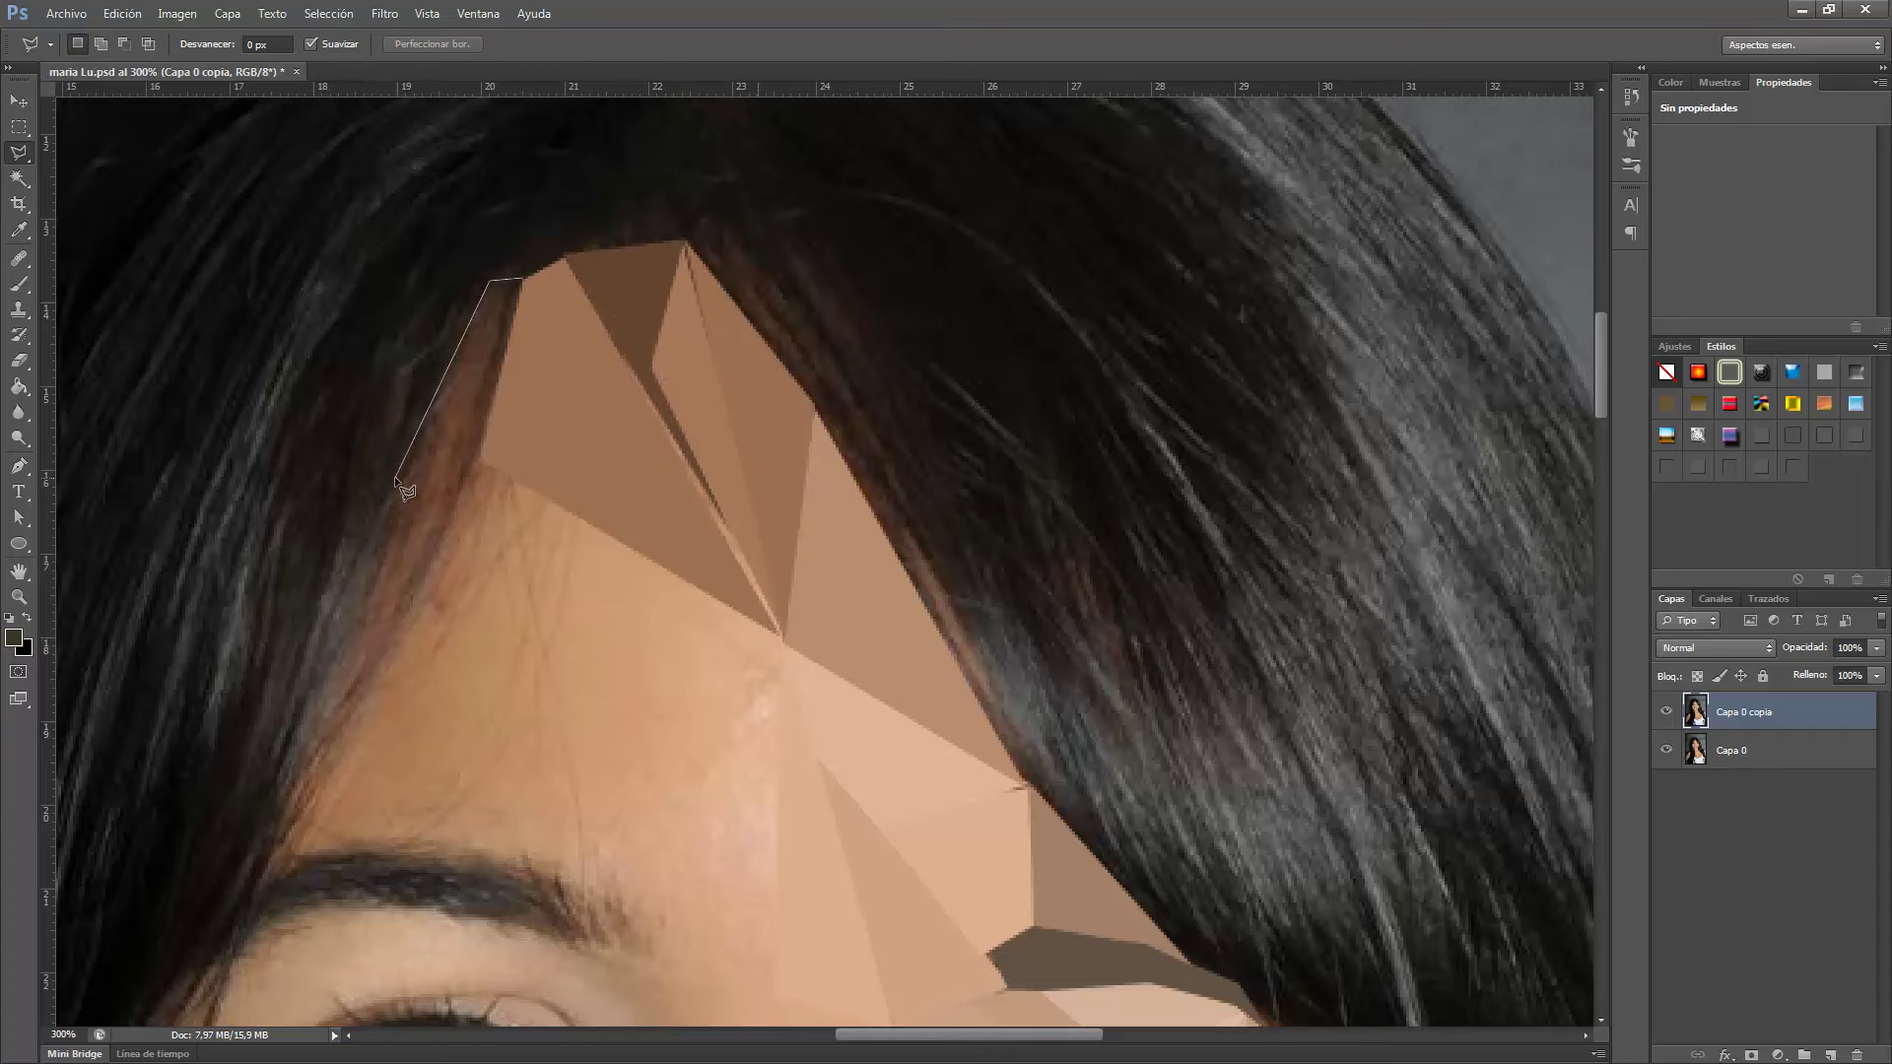
{"action": "double_click", "coordinate": [292, 826]}
{"action": "key", "text": "ctrl+f"}
{"action": "key", "text": "ctrl+d"}
Flatten the remaining forehead triangles above the eyebrow to tan averaged facets.
{"action": "double_click", "coordinate": [486, 466]}
{"action": "key", "text": "ctrl+f"}
{"action": "key", "text": "ctrl+d"}
{"action": "left_click", "coordinate": [486, 470]}
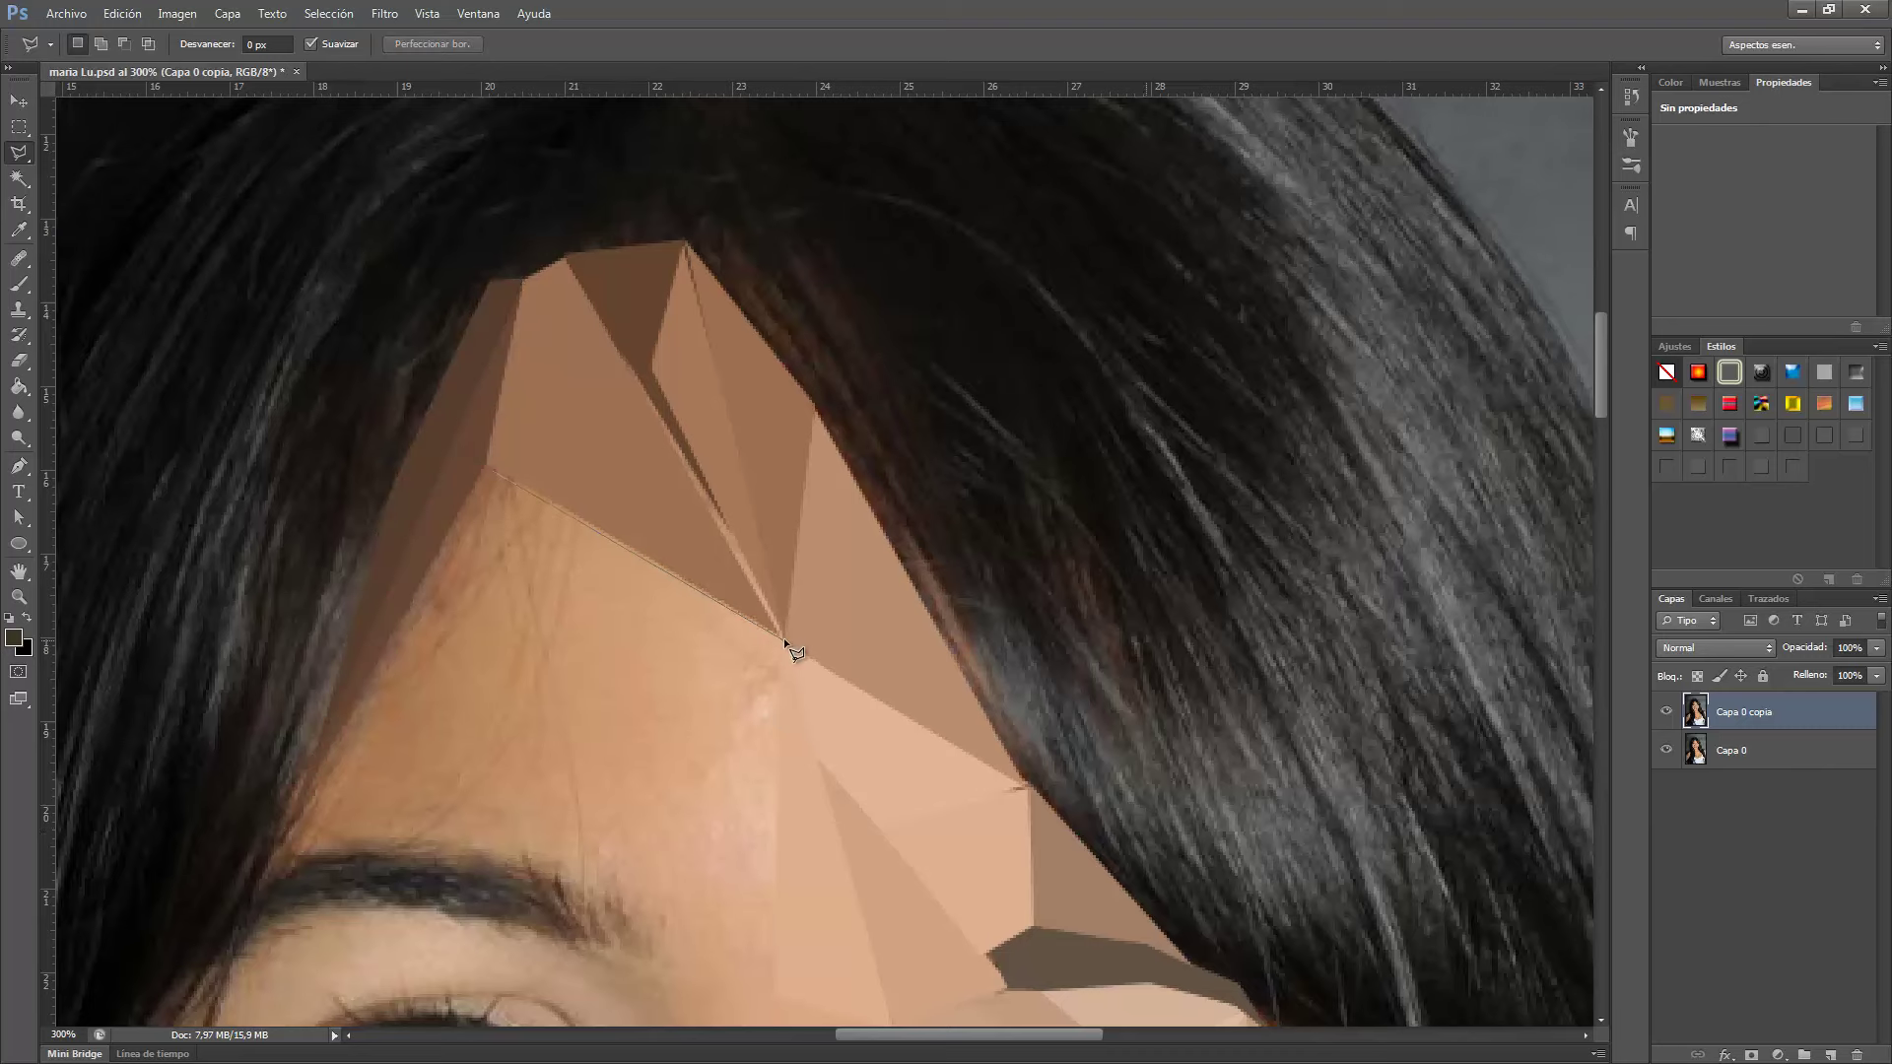
{"action": "left_click", "coordinate": [785, 641]}
{"action": "double_click", "coordinate": [286, 828]}
{"action": "key", "text": "ctrl+f"}
{"action": "key", "text": "ctrl+d"}
{"action": "left_click", "coordinate": [775, 847]}
{"action": "double_click", "coordinate": [287, 828]}
{"action": "left_click_drag", "start_coordinate": [637, 919], "coordinate": [749, 506]}
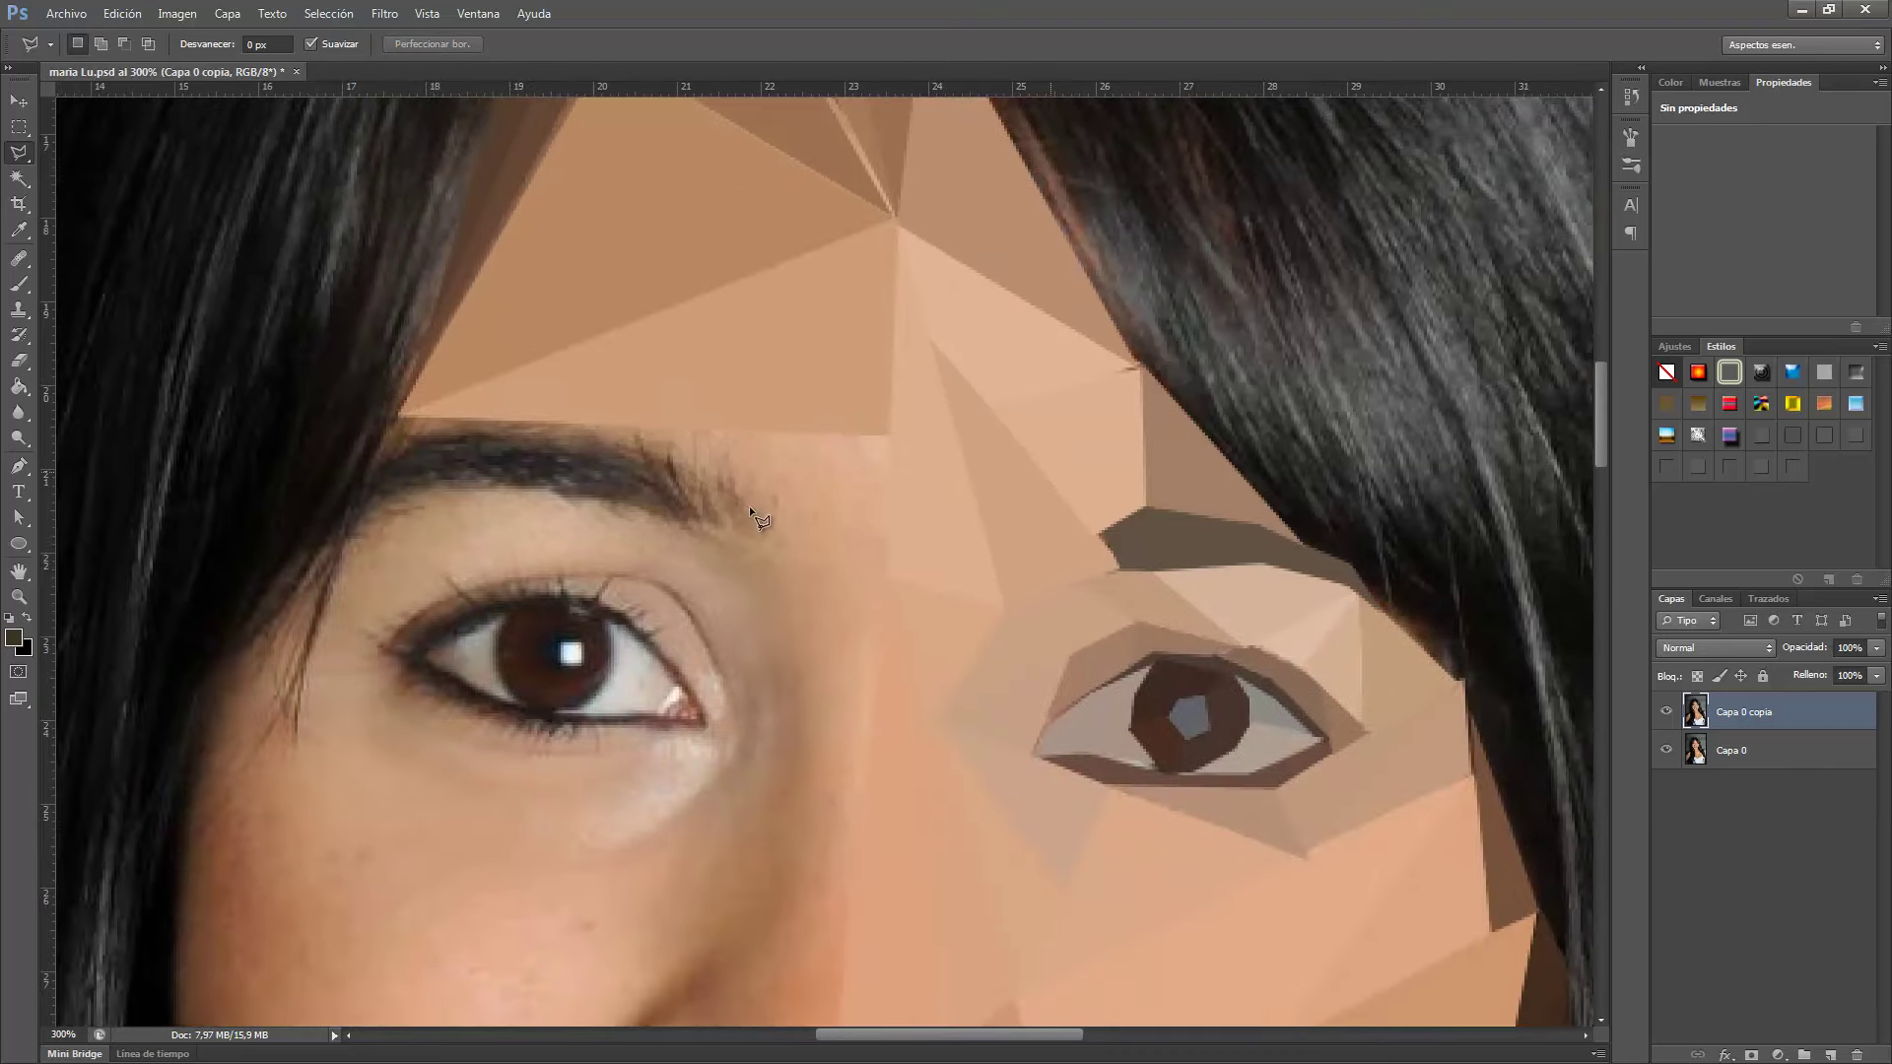
Outline the left eyebrow and flatten it to a dark-brown averaged polygon.
{"action": "left_click", "coordinate": [706, 496]}
{"action": "left_click", "coordinate": [699, 533]}
{"action": "left_click", "coordinate": [527, 481]}
{"action": "left_click", "coordinate": [330, 535]}
{"action": "left_click", "coordinate": [259, 587]}
{"action": "left_click", "coordinate": [347, 485]}
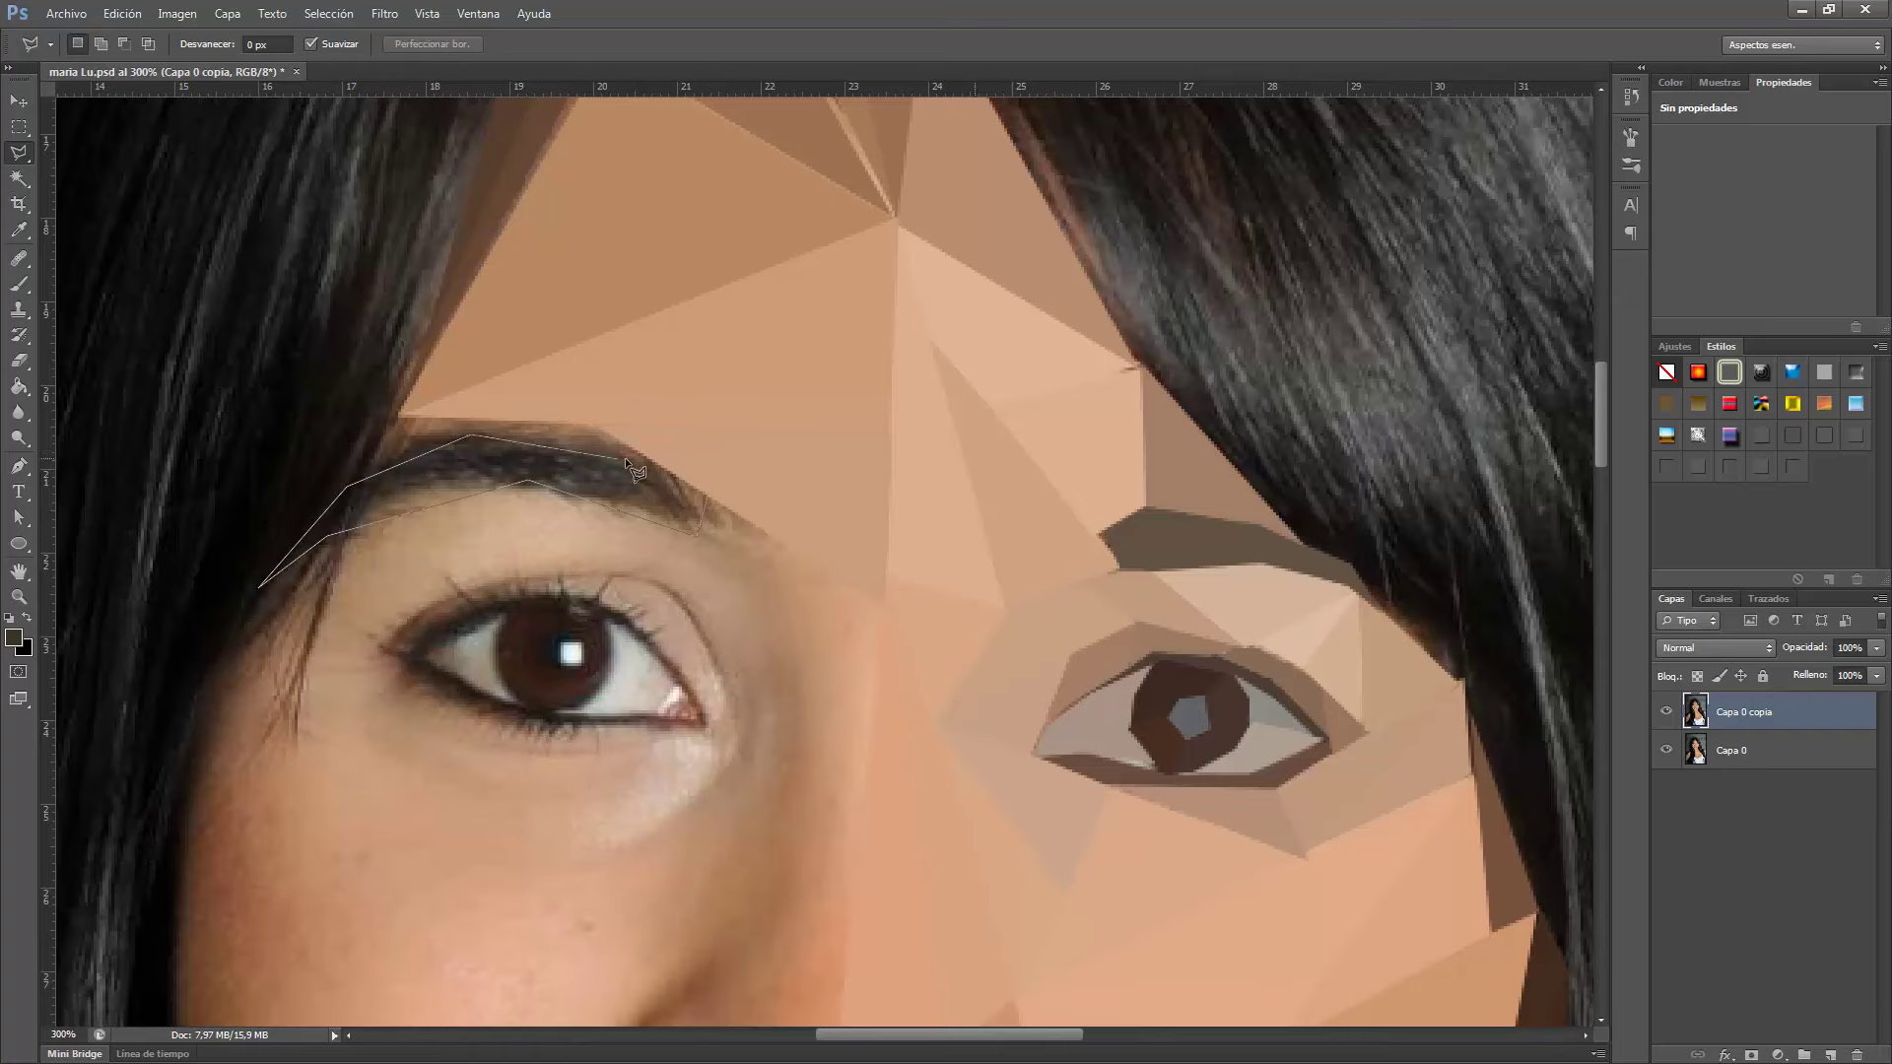
{"action": "double_click", "coordinate": [636, 452]}
{"action": "key", "text": "ctrl+f"}
{"action": "key", "text": "ctrl+d"}
Flatten two further eyebrow facets to their average colours.
{"action": "left_click", "coordinate": [545, 420]}
{"action": "key", "text": "ctrl+f"}
{"action": "key", "text": "ctrl+d"}
{"action": "left_click", "coordinate": [352, 487]}
{"action": "key", "text": "ctrl+f"}
{"action": "key", "text": "ctrl+d"}
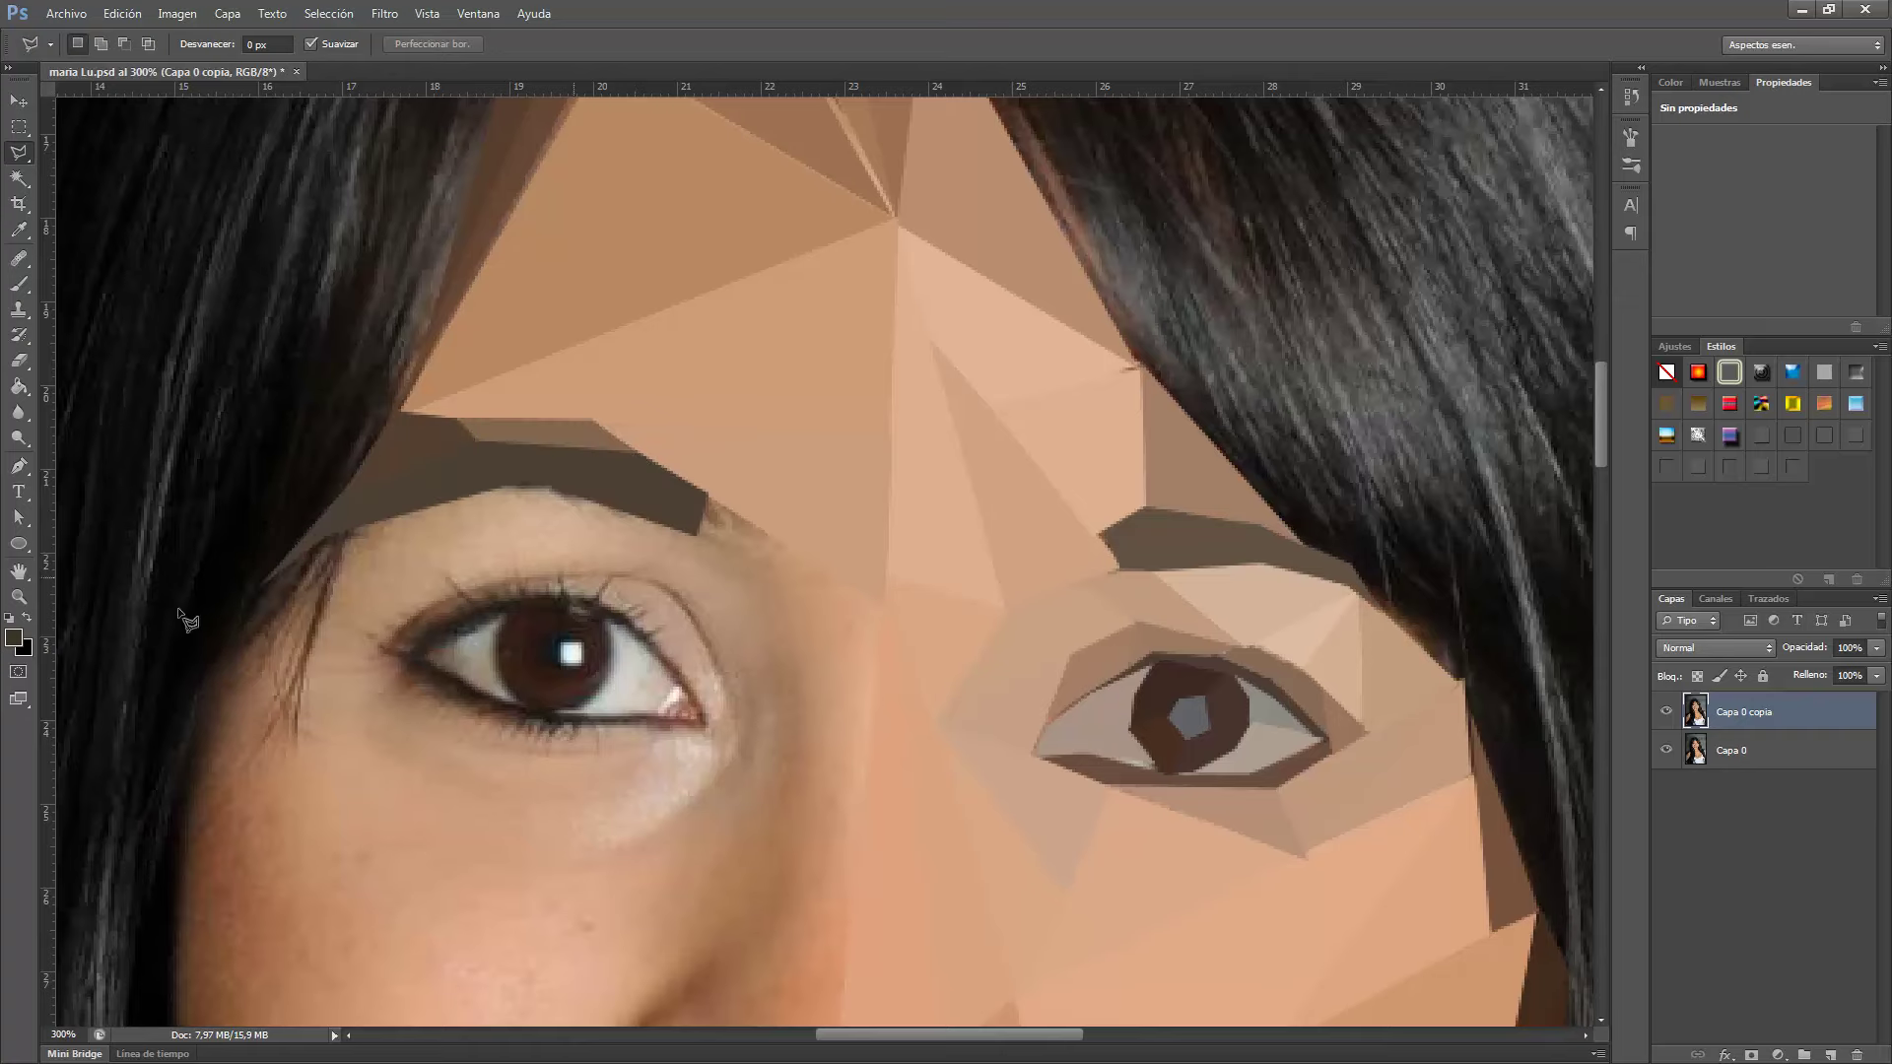
Facet the side of the nose ridge into an averaged-colour triangle.
{"action": "scroll", "coordinate": [354, 826], "scroll_direction": "up", "scroll_amount": 1}
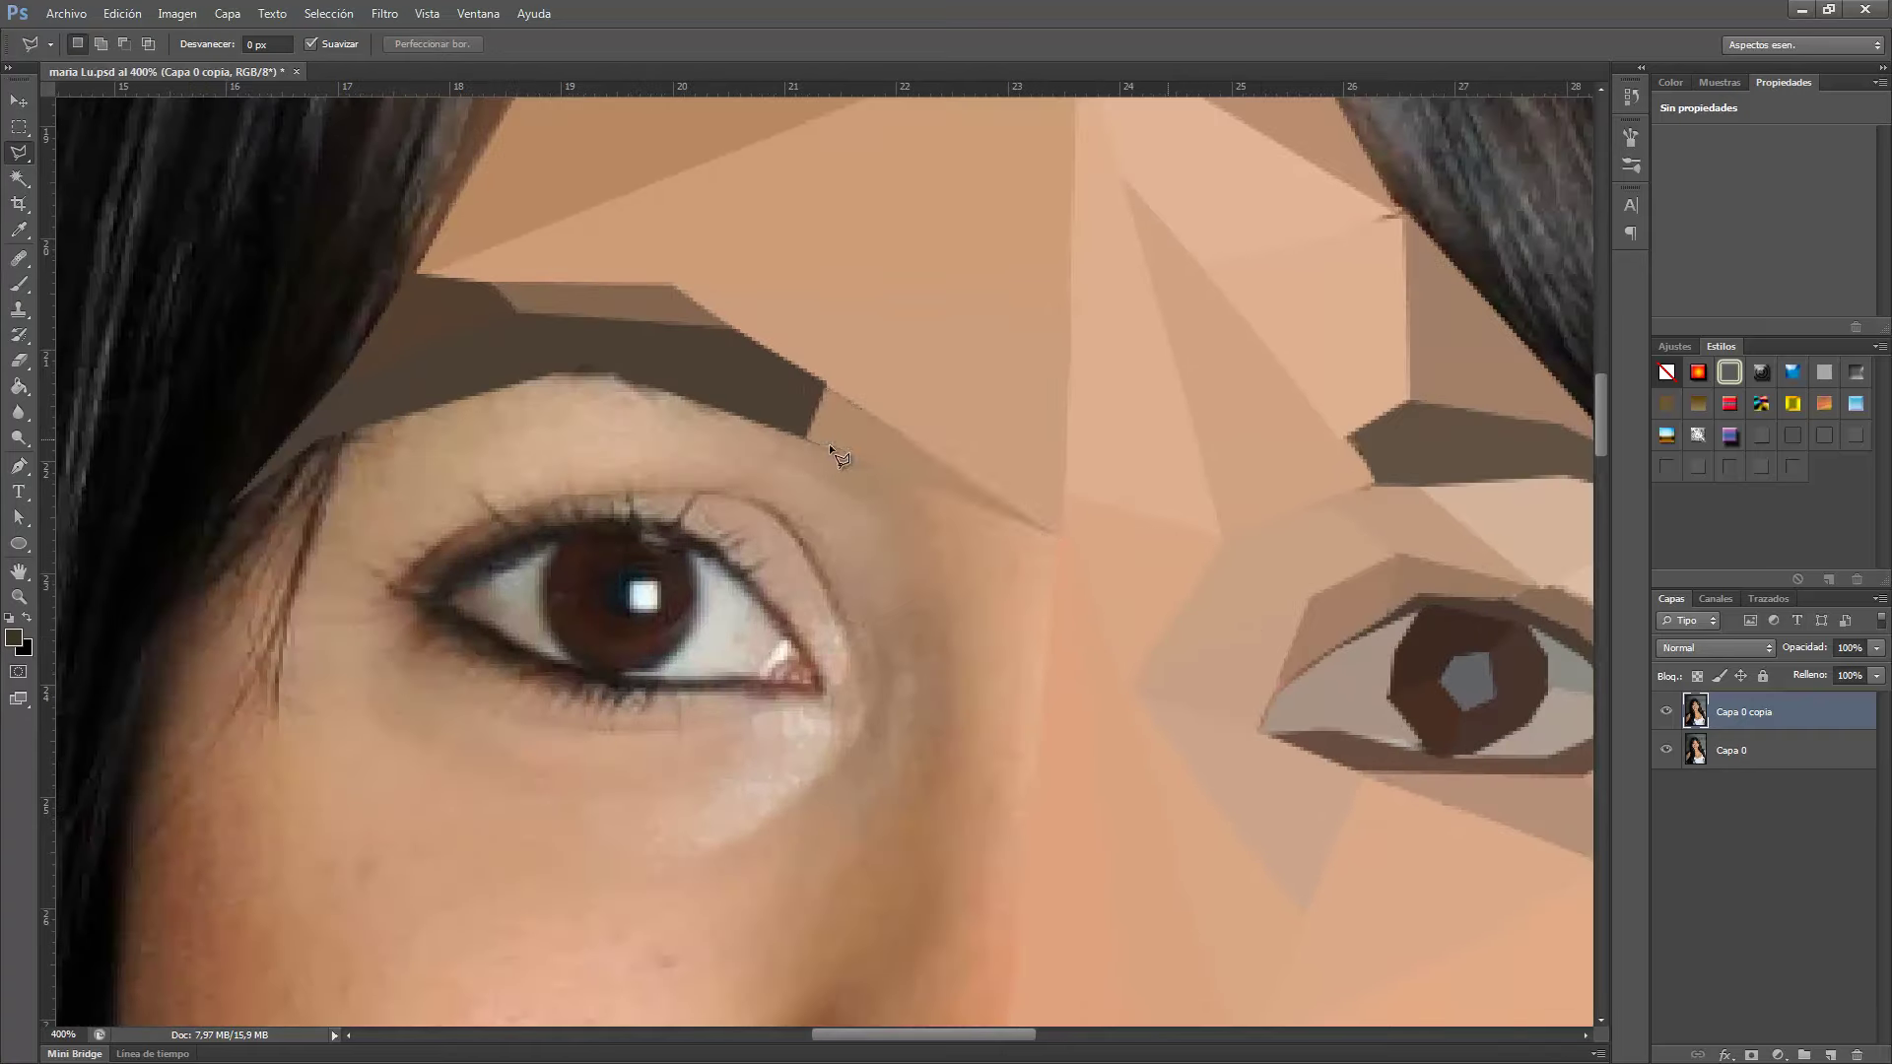
{"action": "left_click", "coordinate": [1055, 533]}
{"action": "left_click", "coordinate": [1025, 852]}
{"action": "scroll", "coordinate": [985, 641], "scroll_direction": "down", "scroll_amount": 5}
{"action": "left_click", "coordinate": [954, 441]}
{"action": "left_click", "coordinate": [824, 598]}
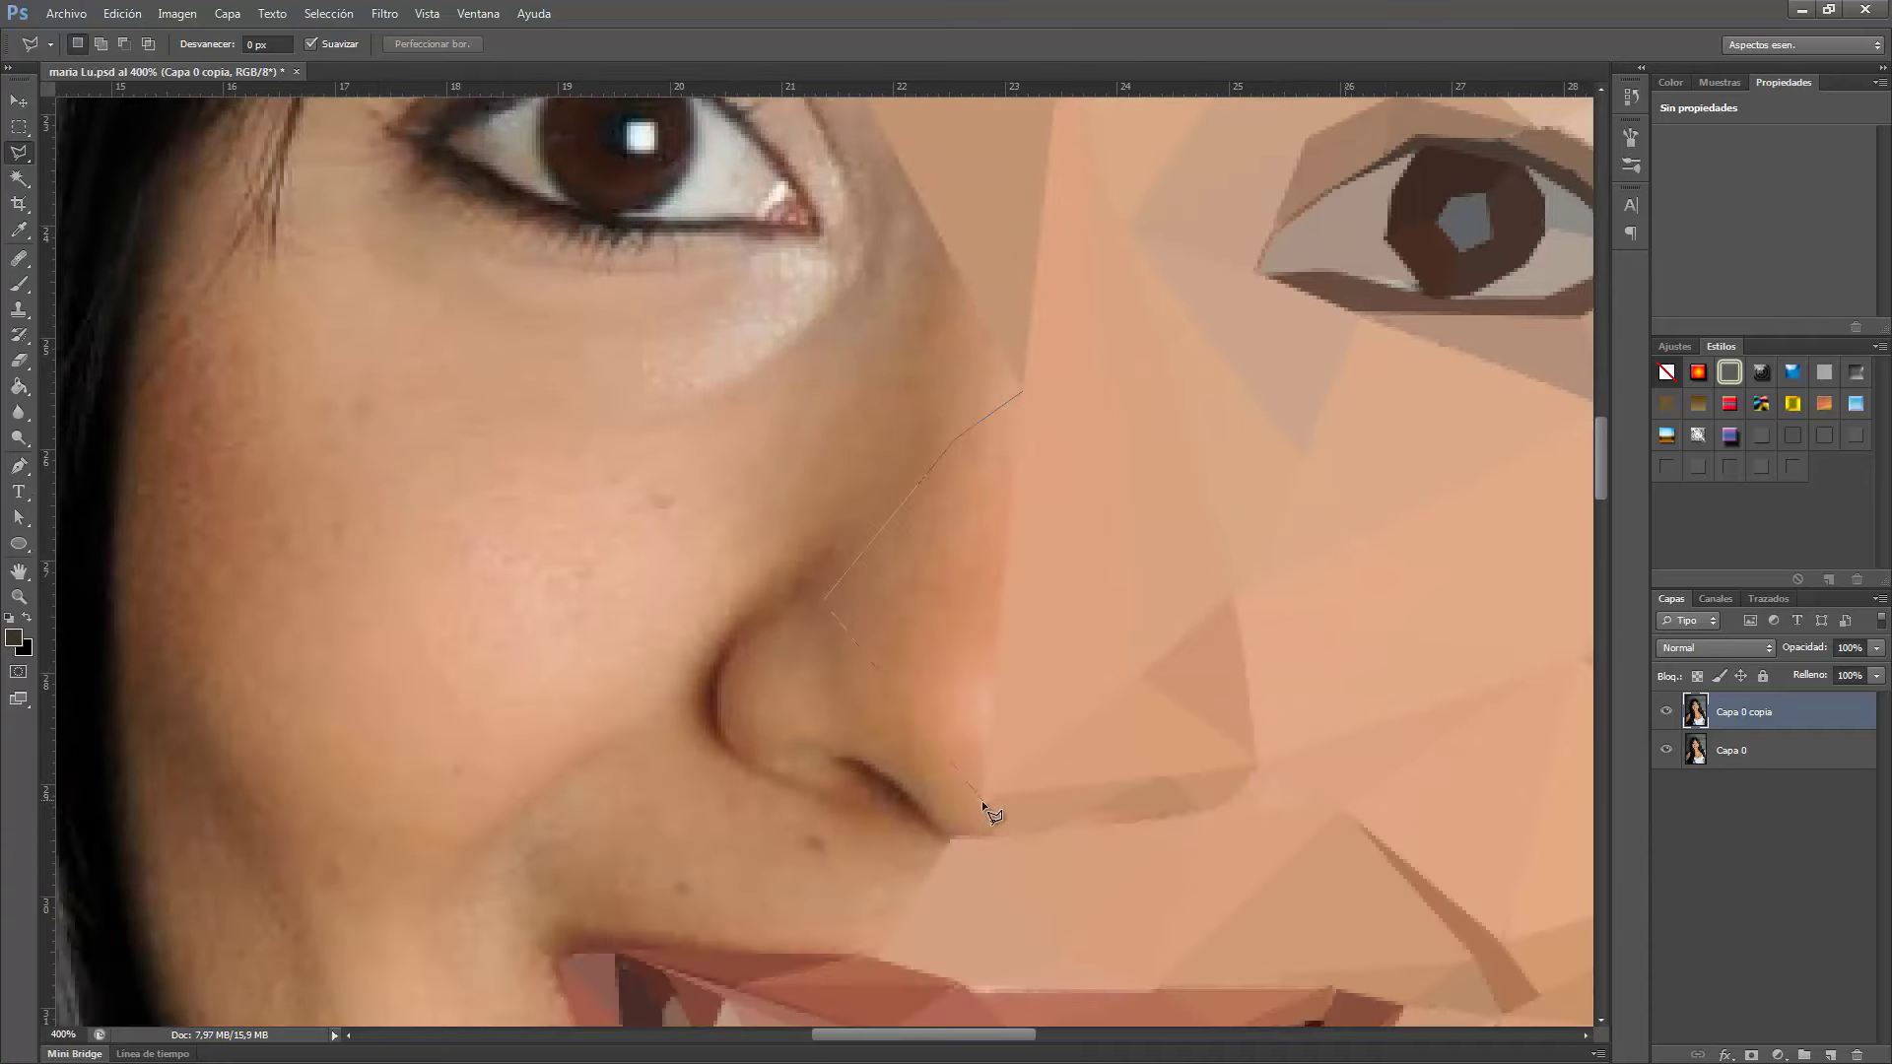
{"action": "double_click", "coordinate": [982, 800]}
{"action": "key", "text": "ctrl+f"}
{"action": "key", "text": "ctrl+d"}
Fill a triangle beside the nostril and one over the nostril with averaged colour.
{"action": "left_click", "coordinate": [951, 837]}
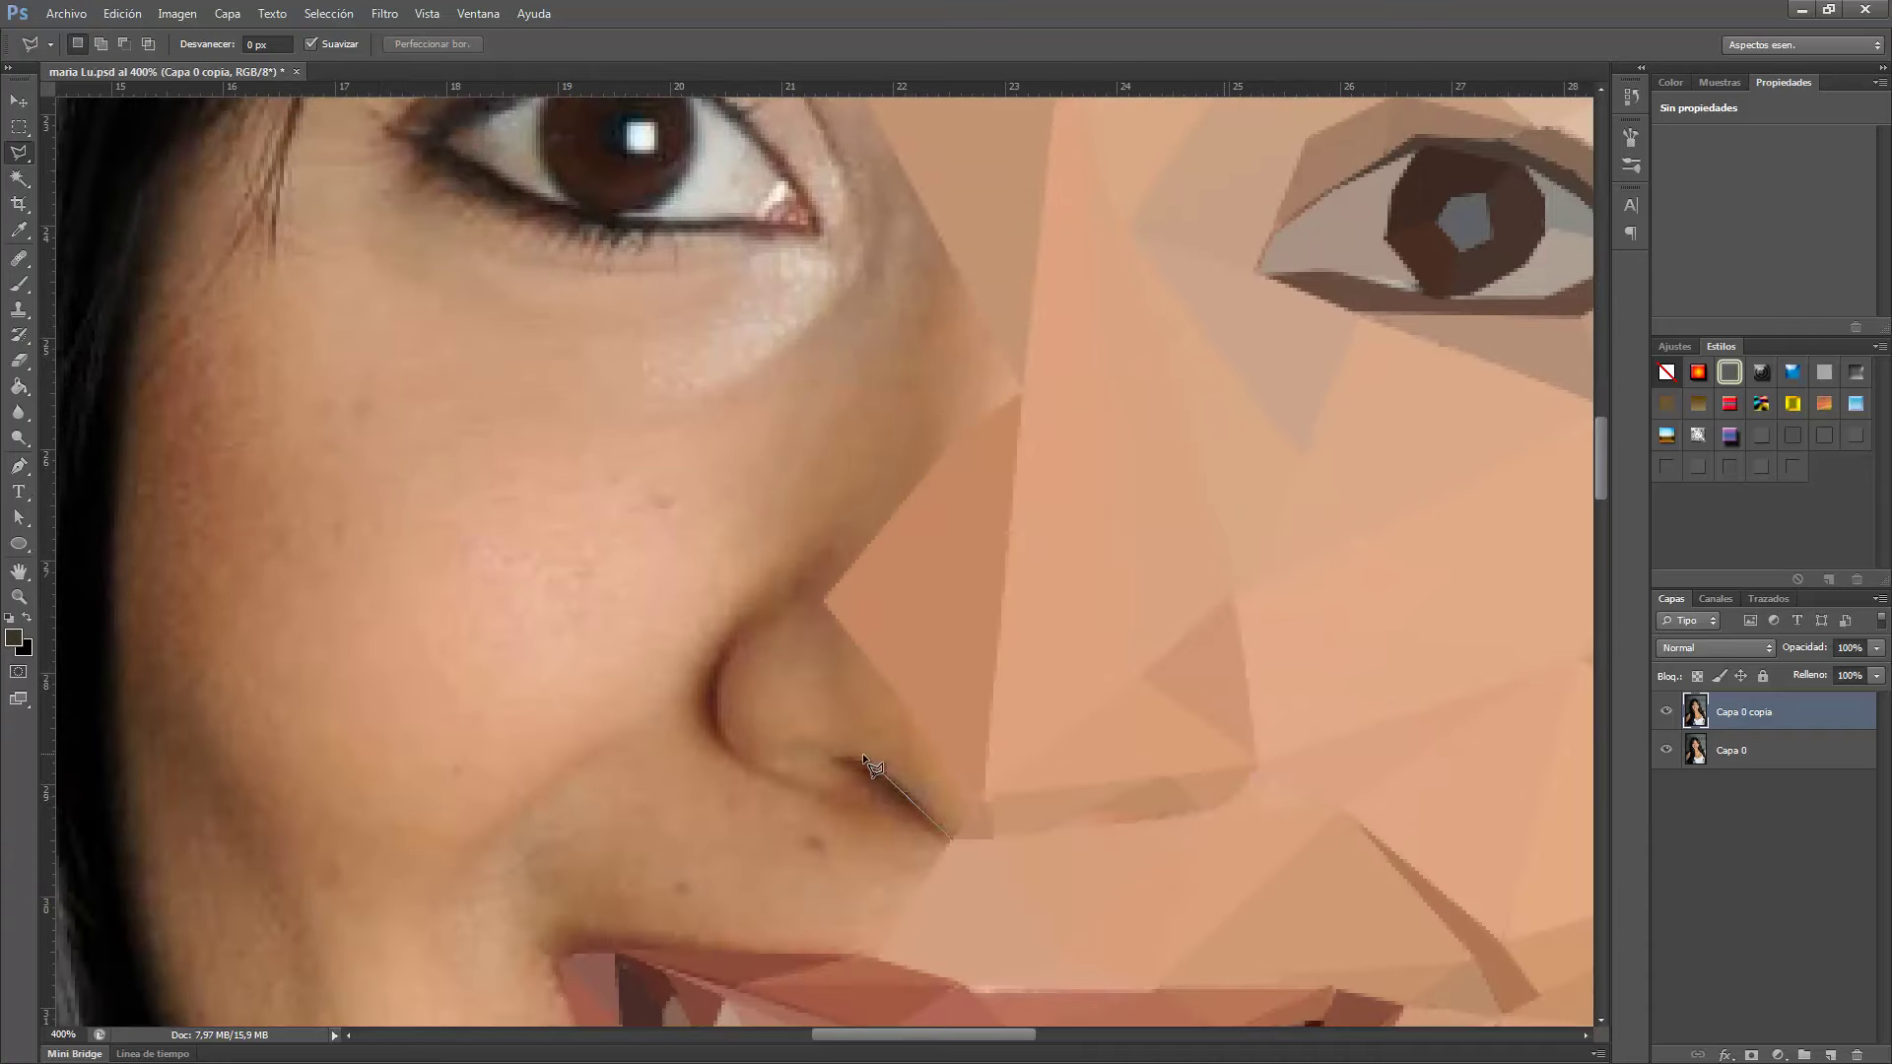
{"action": "double_click", "coordinate": [984, 797]}
{"action": "key", "text": "ctrl+f"}
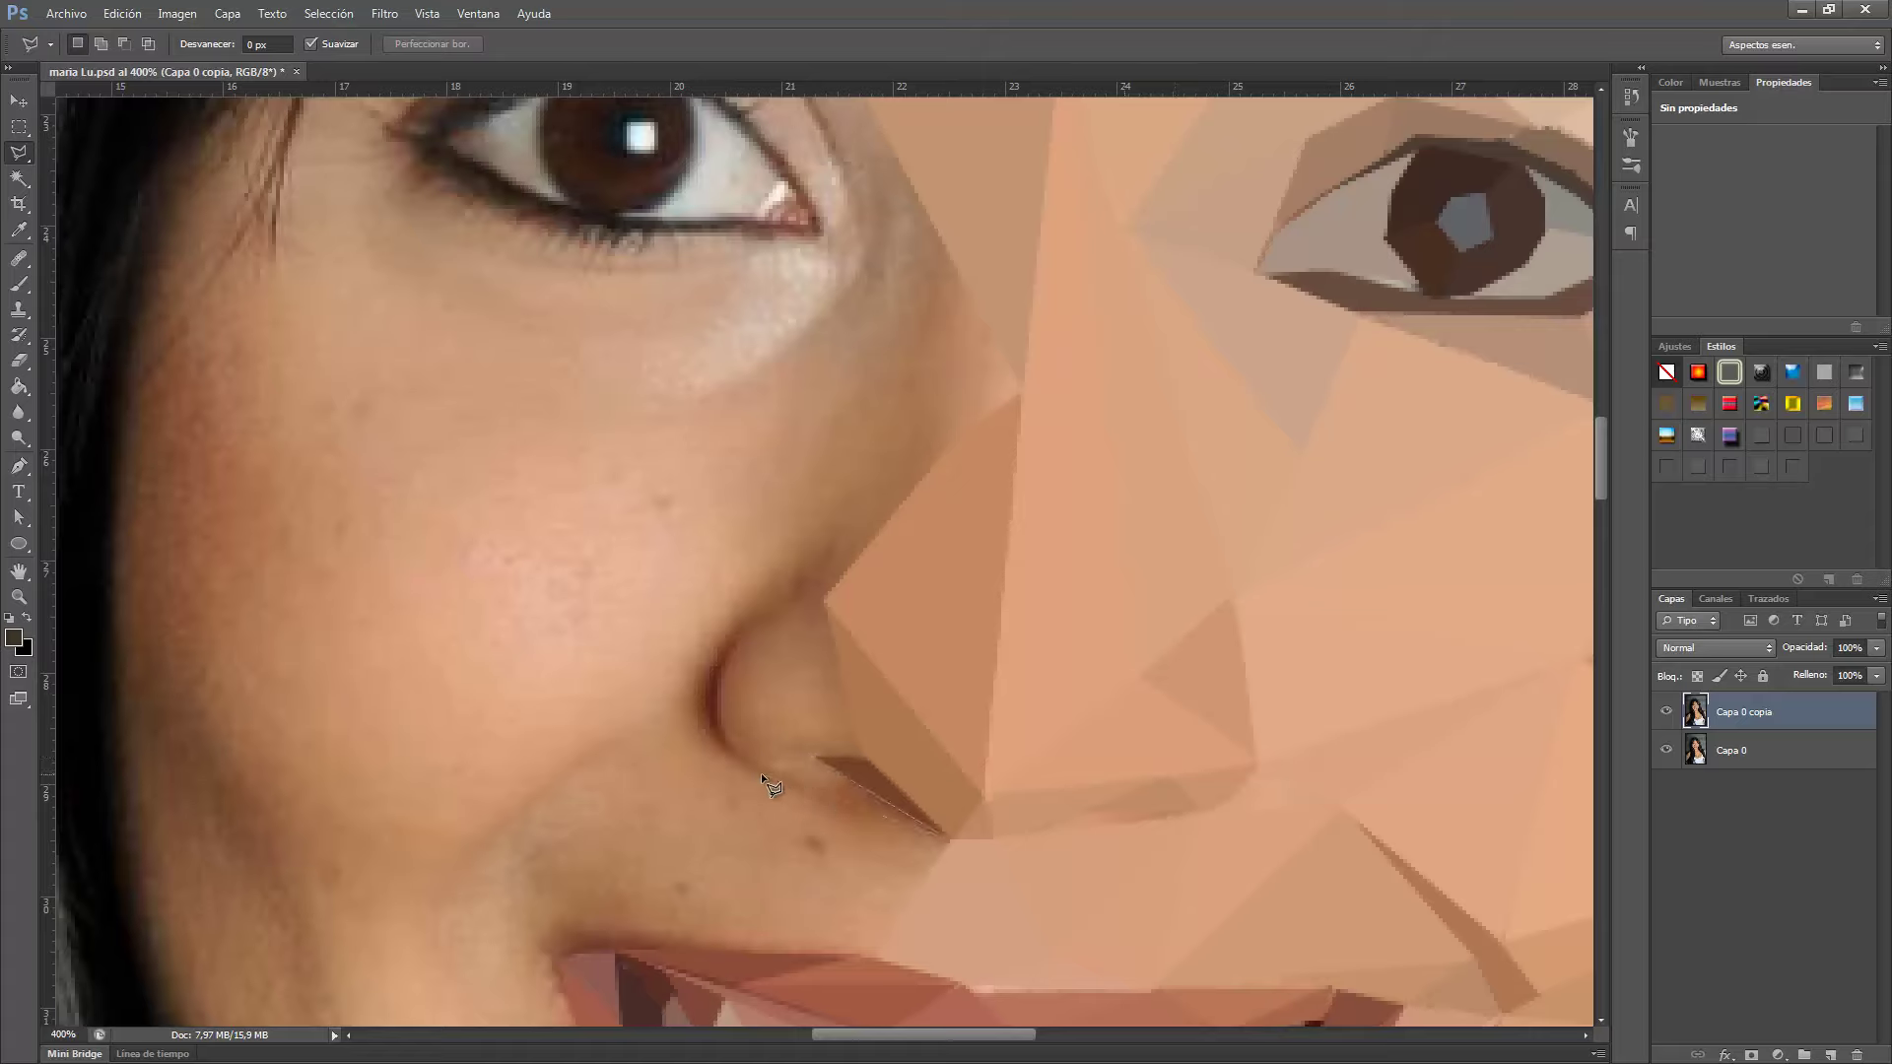
{"action": "key", "text": "ctrl+d"}
{"action": "left_click", "coordinate": [759, 768]}
{"action": "left_click", "coordinate": [732, 646]}
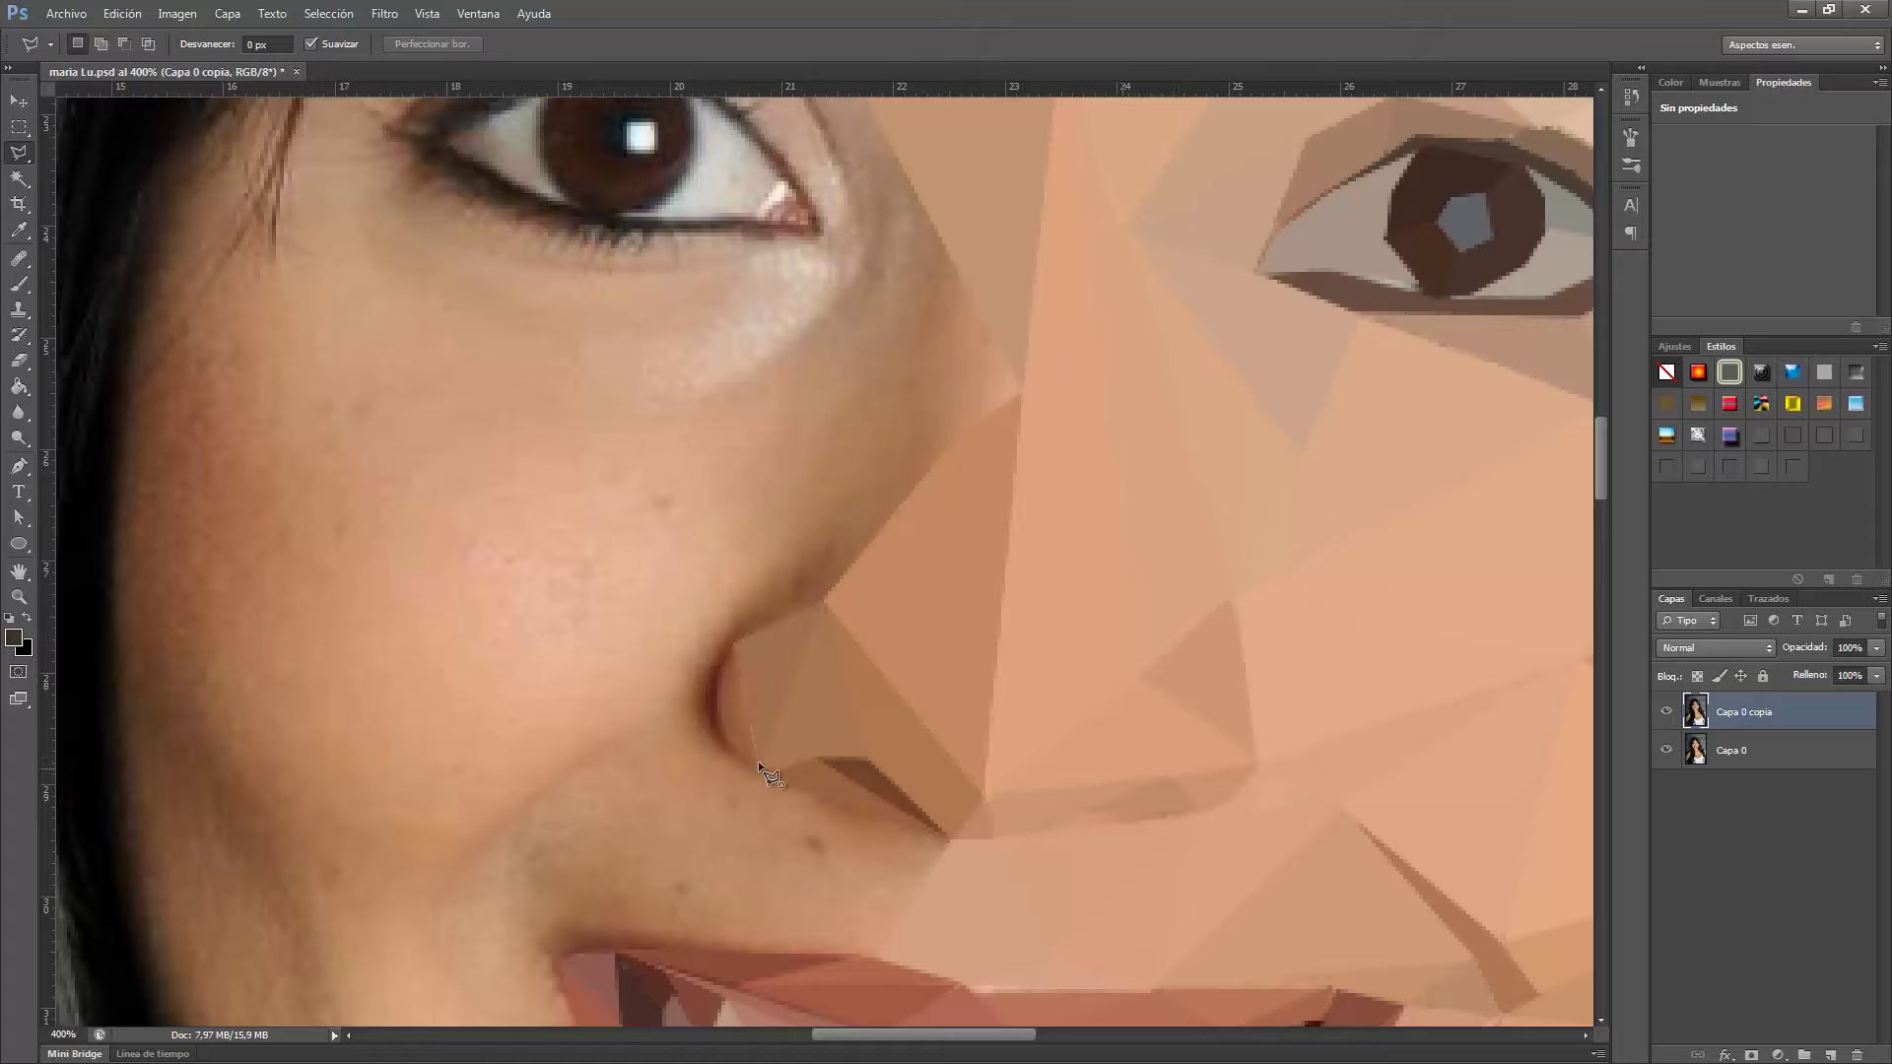
{"action": "double_click", "coordinate": [712, 723]}
{"action": "key", "text": "ctrl+f"}
{"action": "key", "text": "ctrl+d"}
Average-fill the triangle under the nostril and the cheek triangle beside the mouth corner.
{"action": "scroll", "coordinate": [739, 670], "scroll_direction": "down", "scroll_amount": 3}
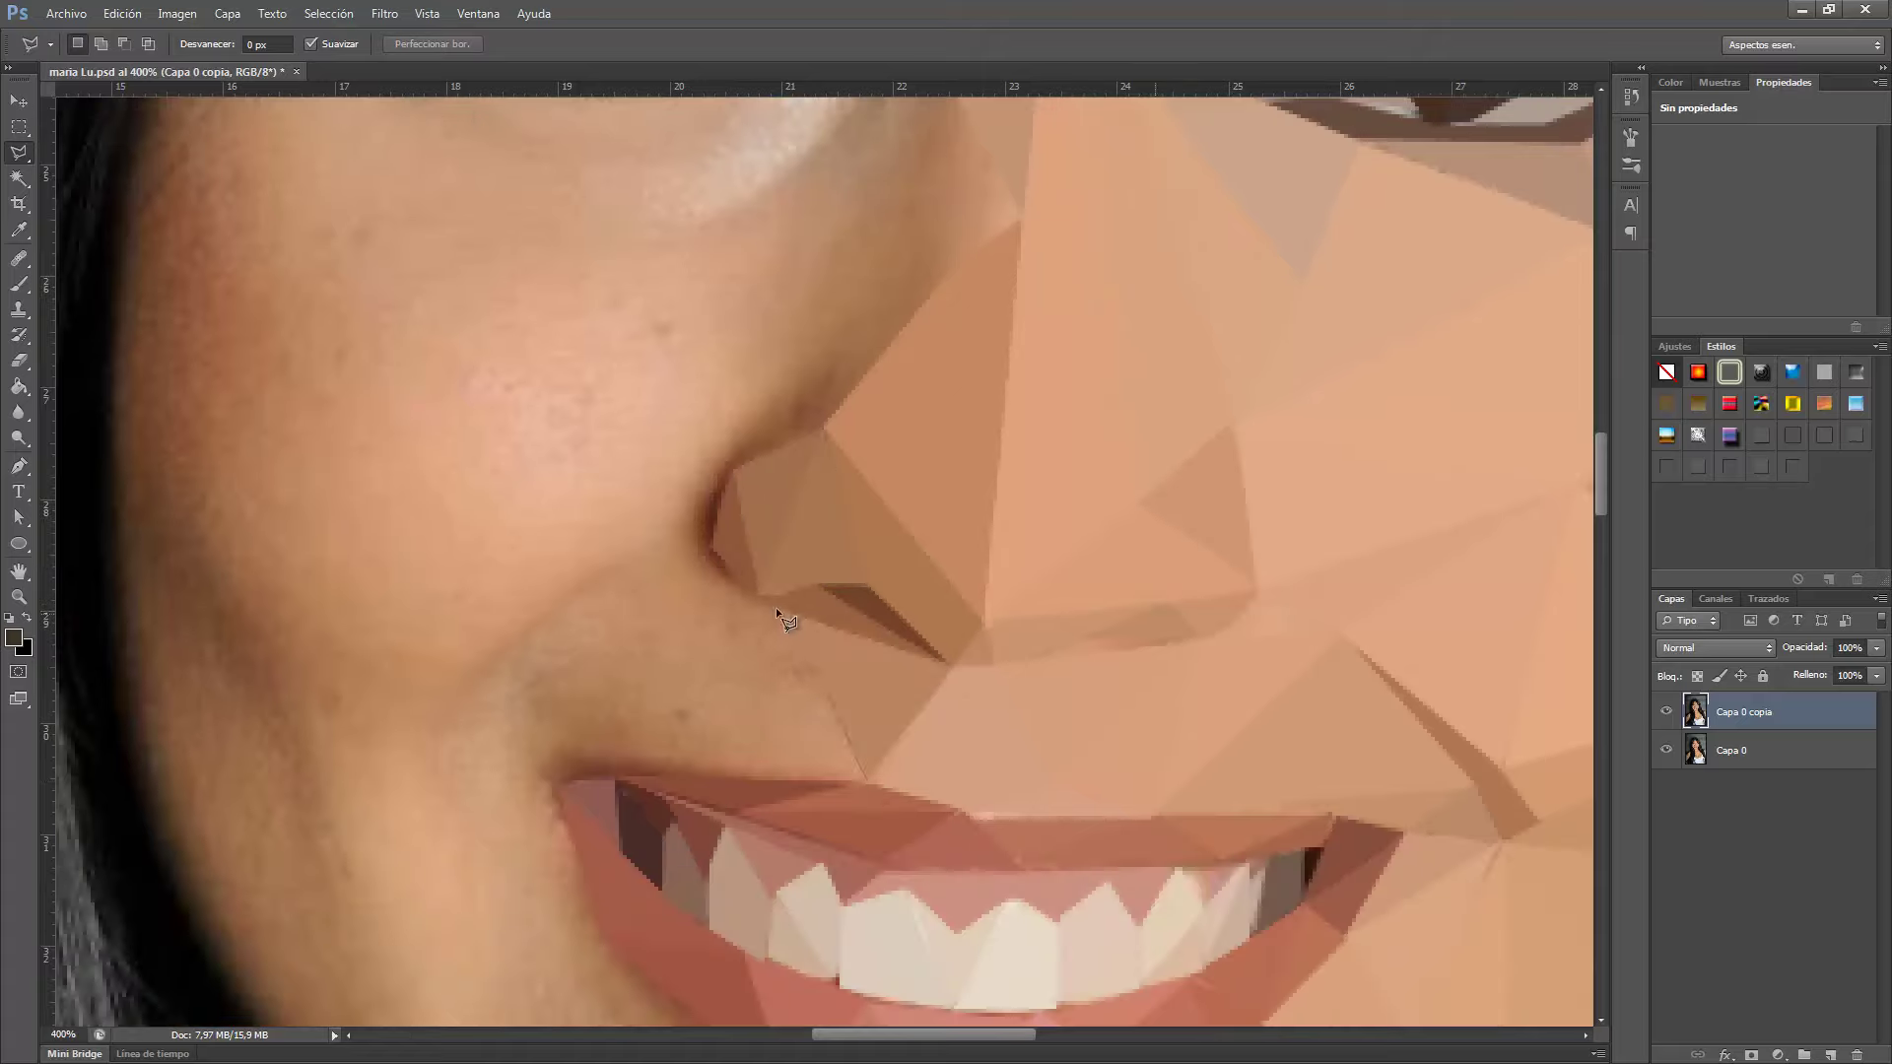
{"action": "left_click", "coordinate": [776, 607]}
{"action": "key", "text": "ctrl+f"}
{"action": "key", "text": "ctrl+d"}
{"action": "left_click", "coordinate": [528, 655]}
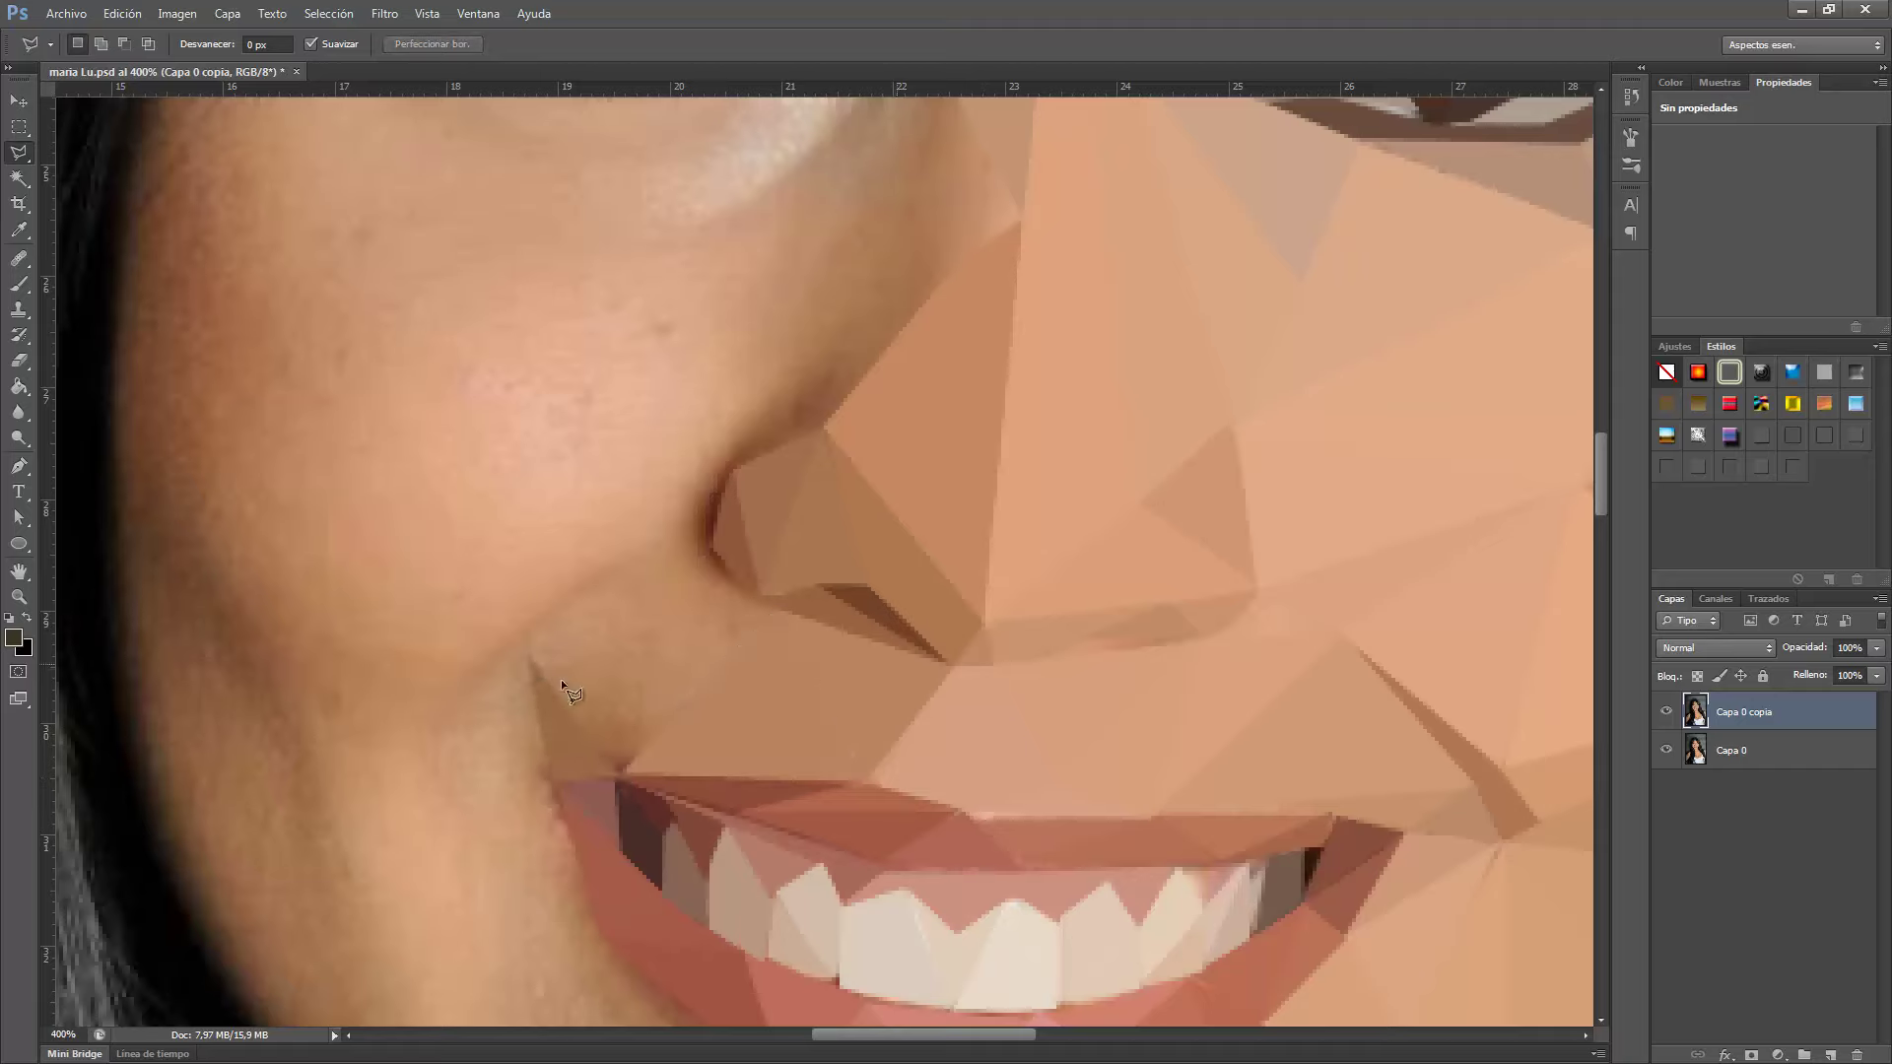
{"action": "left_click", "coordinate": [707, 540]}
{"action": "double_click", "coordinate": [531, 651]}
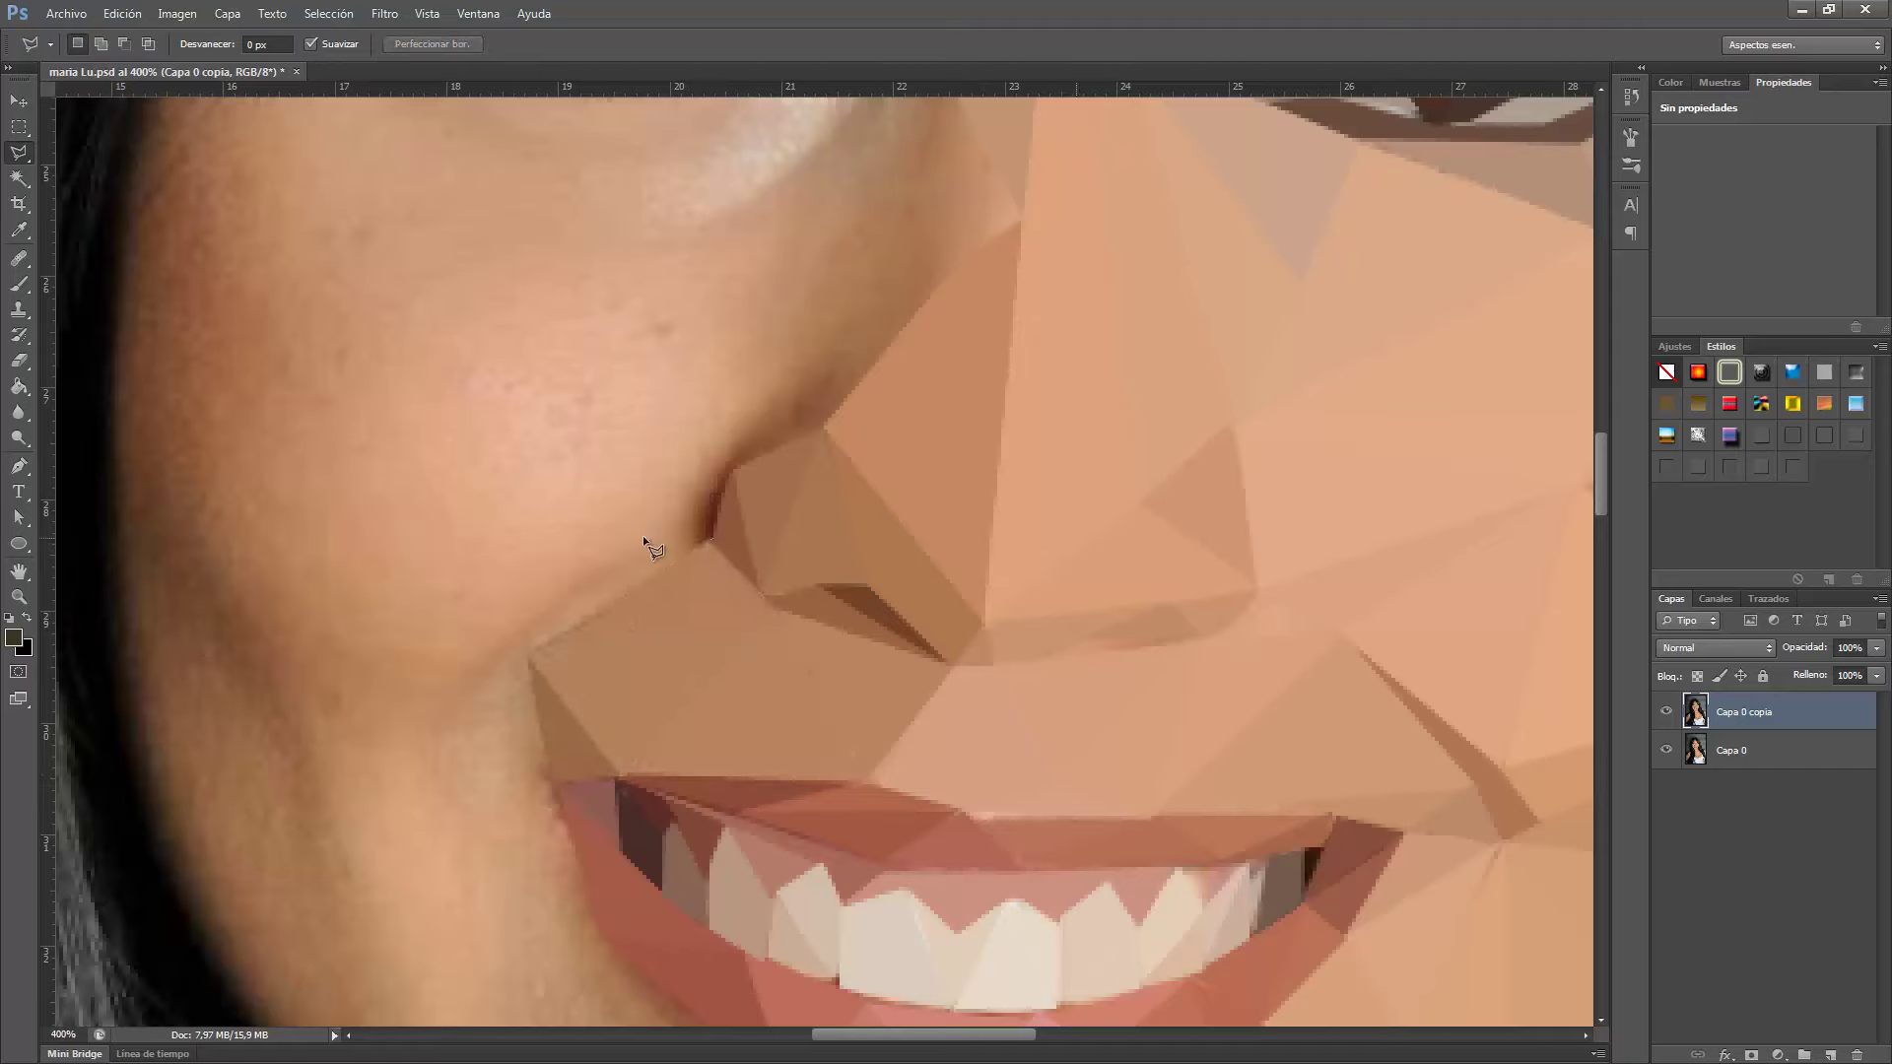
{"action": "key", "text": "ctrl+f"}
{"action": "key", "text": "ctrl+d"}
Facet a large triangle running from the cheek down to the chin.
{"action": "left_click", "coordinate": [410, 556]}
{"action": "left_click", "coordinate": [414, 760]}
{"action": "scroll", "coordinate": [570, 785], "scroll_direction": "down", "scroll_amount": 1}
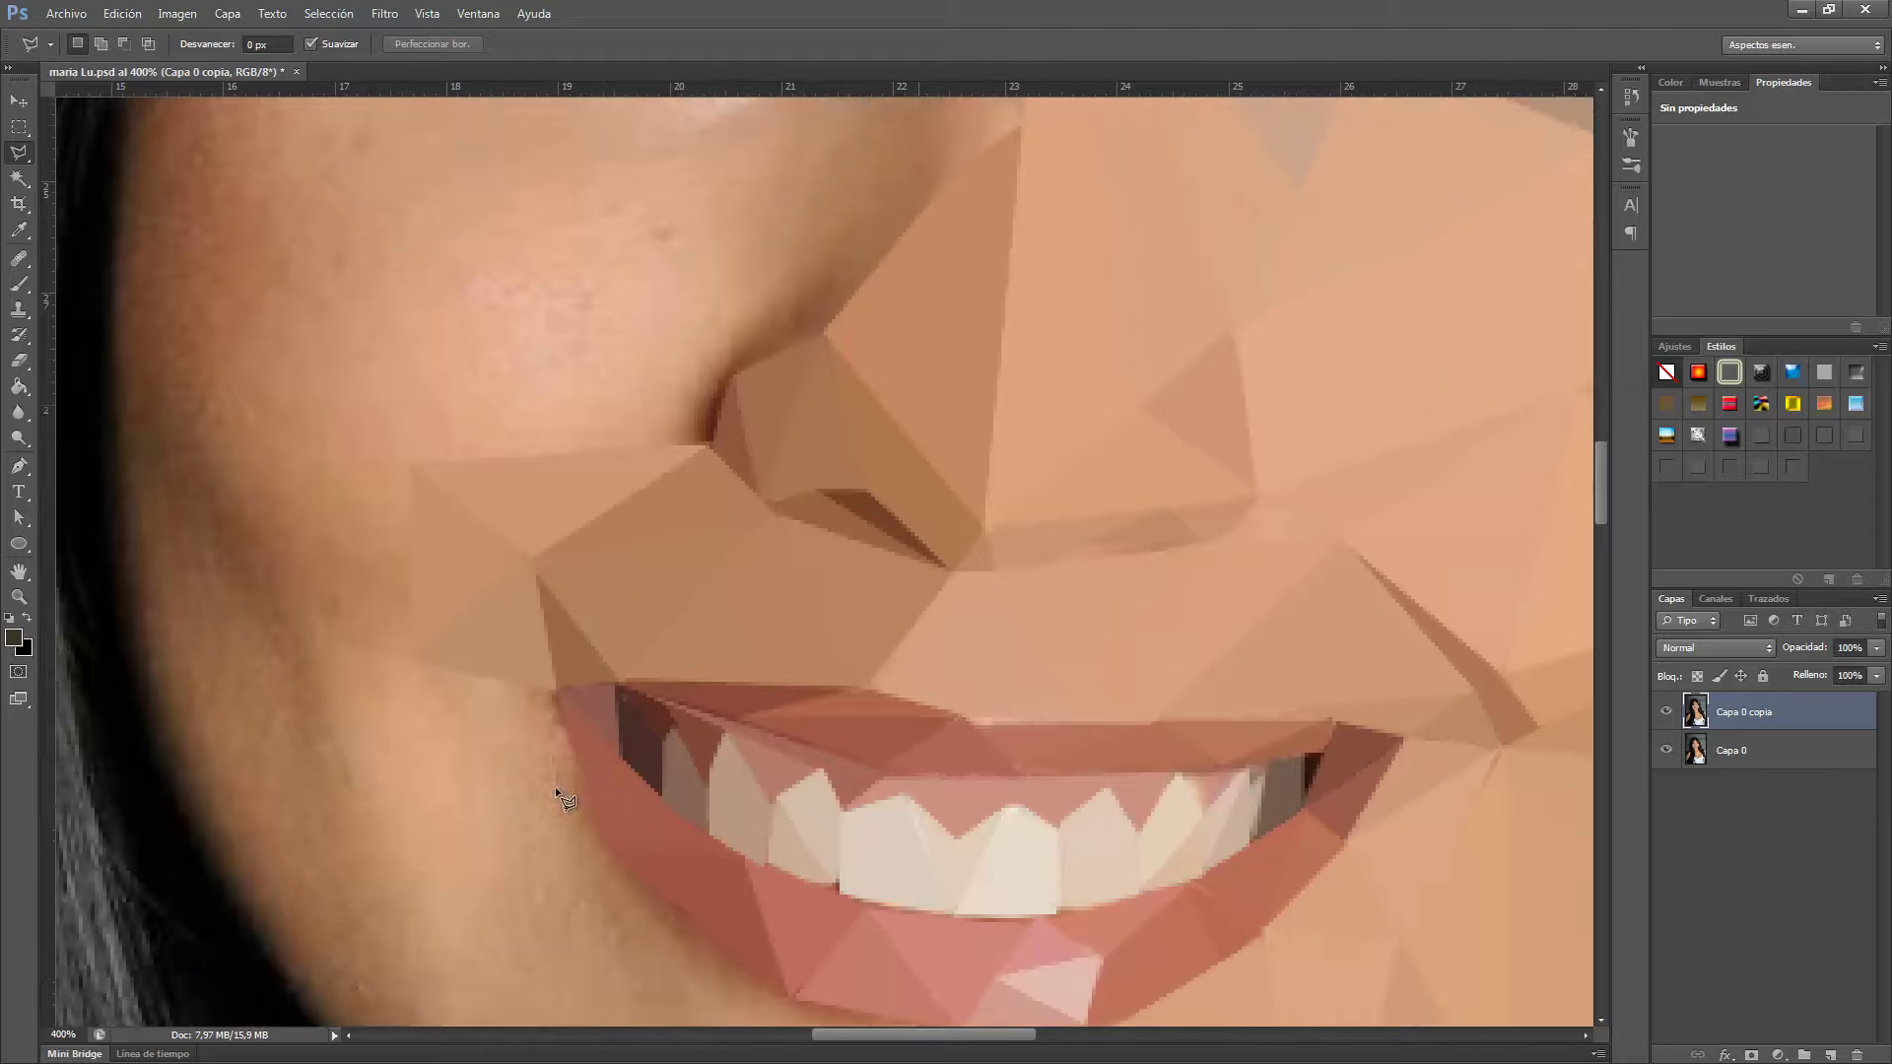
{"action": "scroll", "coordinate": [562, 788], "scroll_direction": "down", "scroll_amount": 2}
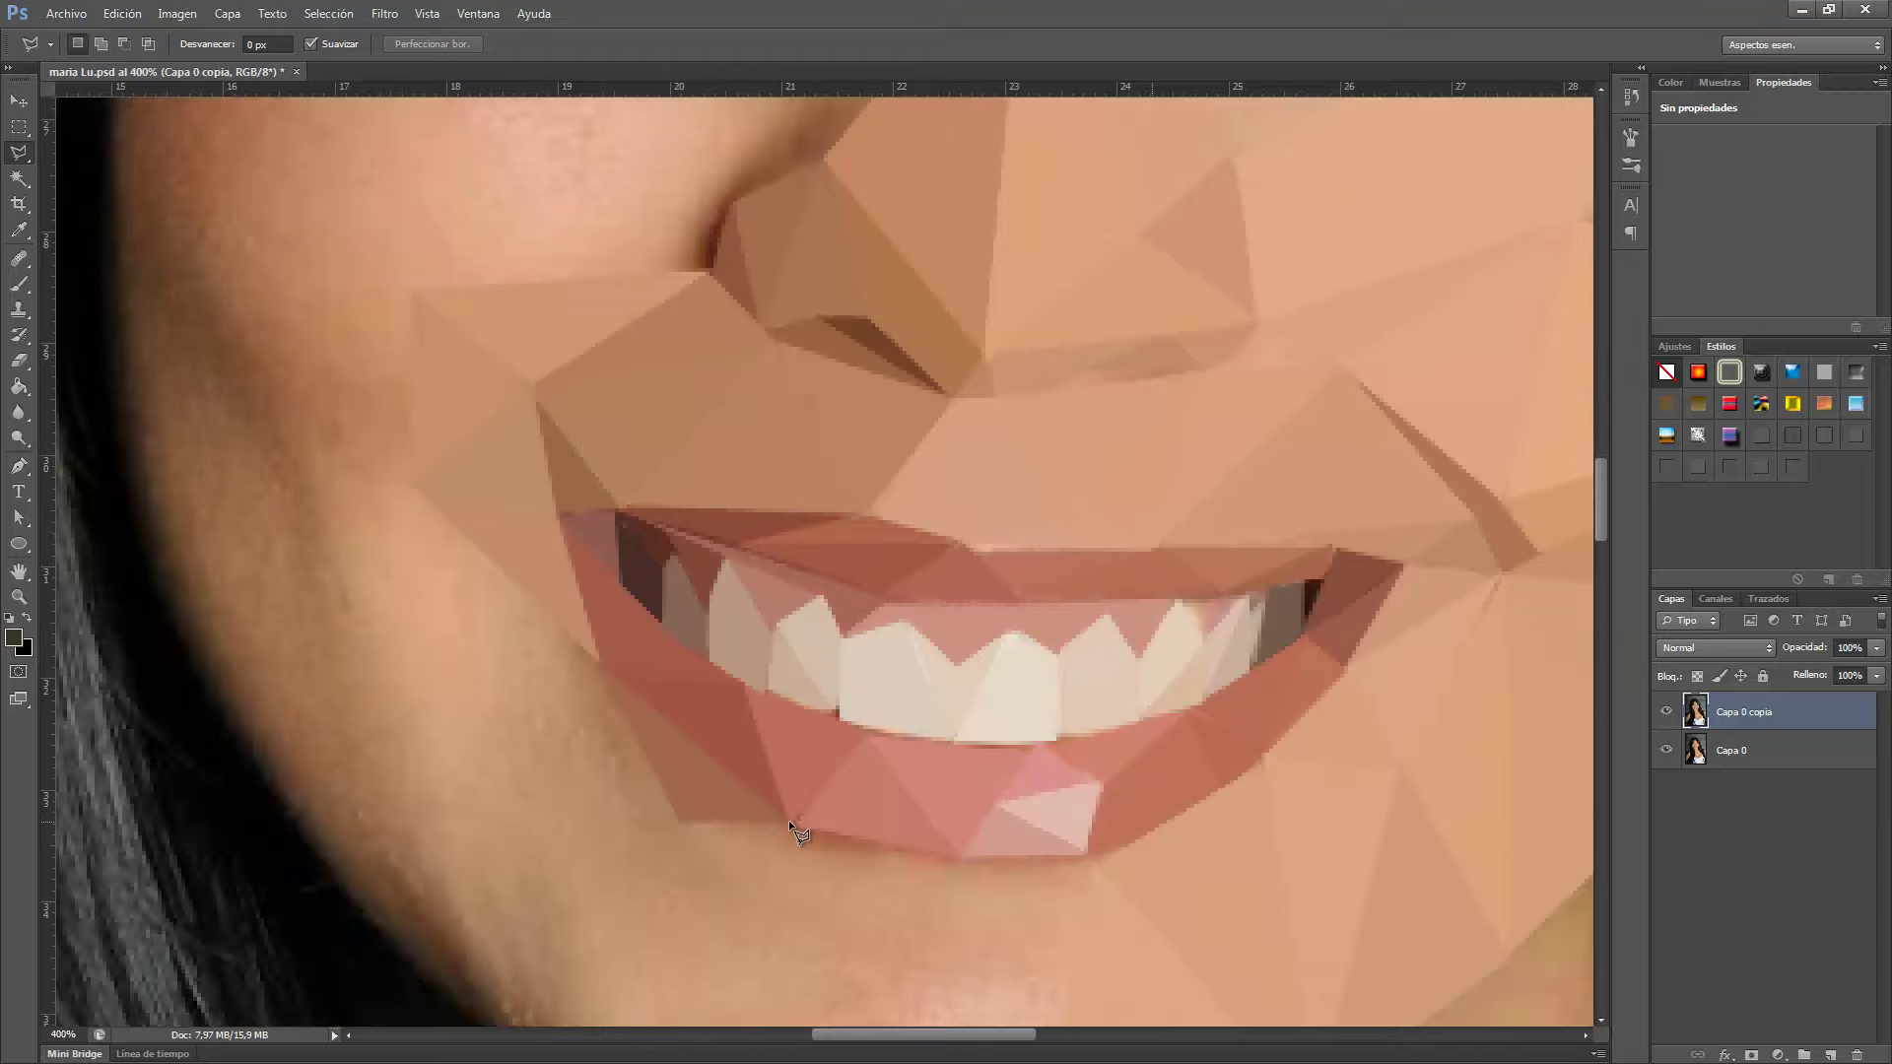
{"action": "scroll", "coordinate": [789, 820], "scroll_direction": "down", "scroll_amount": 2}
{"action": "scroll", "coordinate": [1086, 680], "scroll_direction": "down", "scroll_amount": 2}
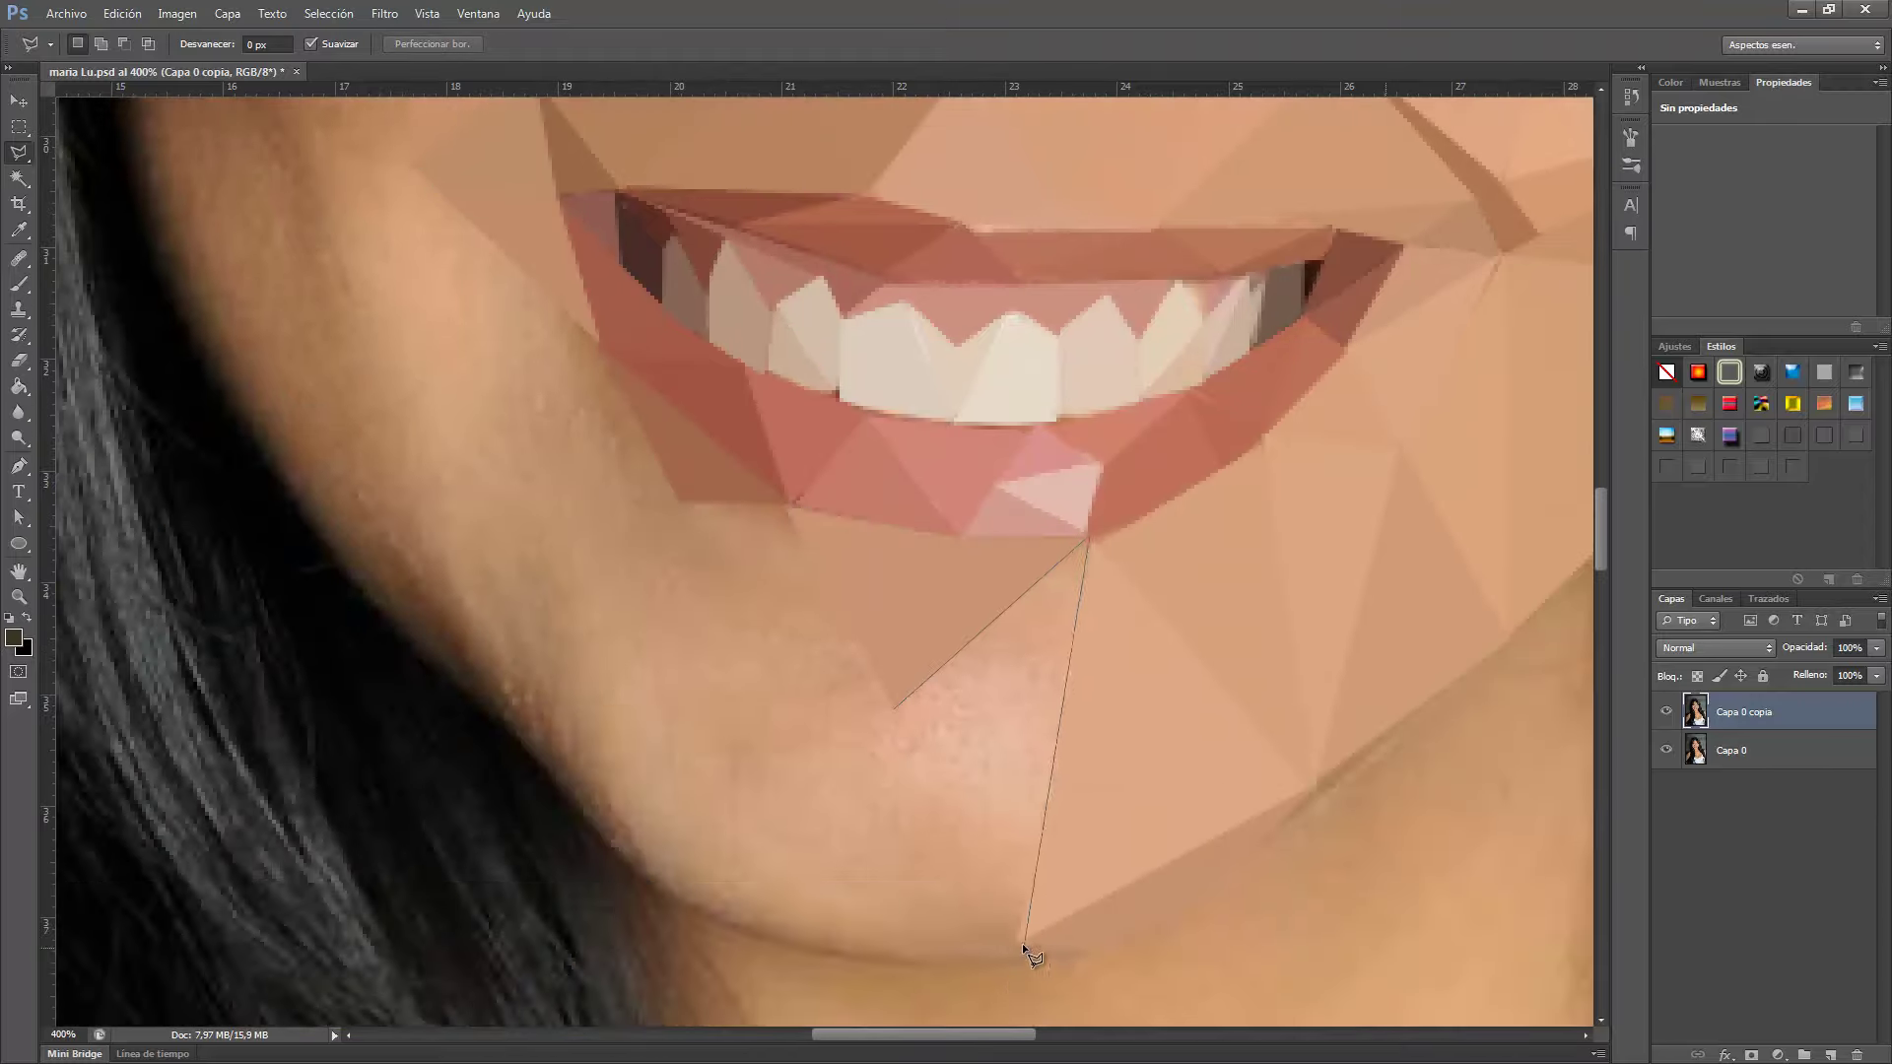
{"action": "left_click", "coordinate": [1021, 942]}
{"action": "left_click", "coordinate": [921, 746]}
{"action": "key", "text": "ctrl+f"}
{"action": "key", "text": "ctrl+d"}
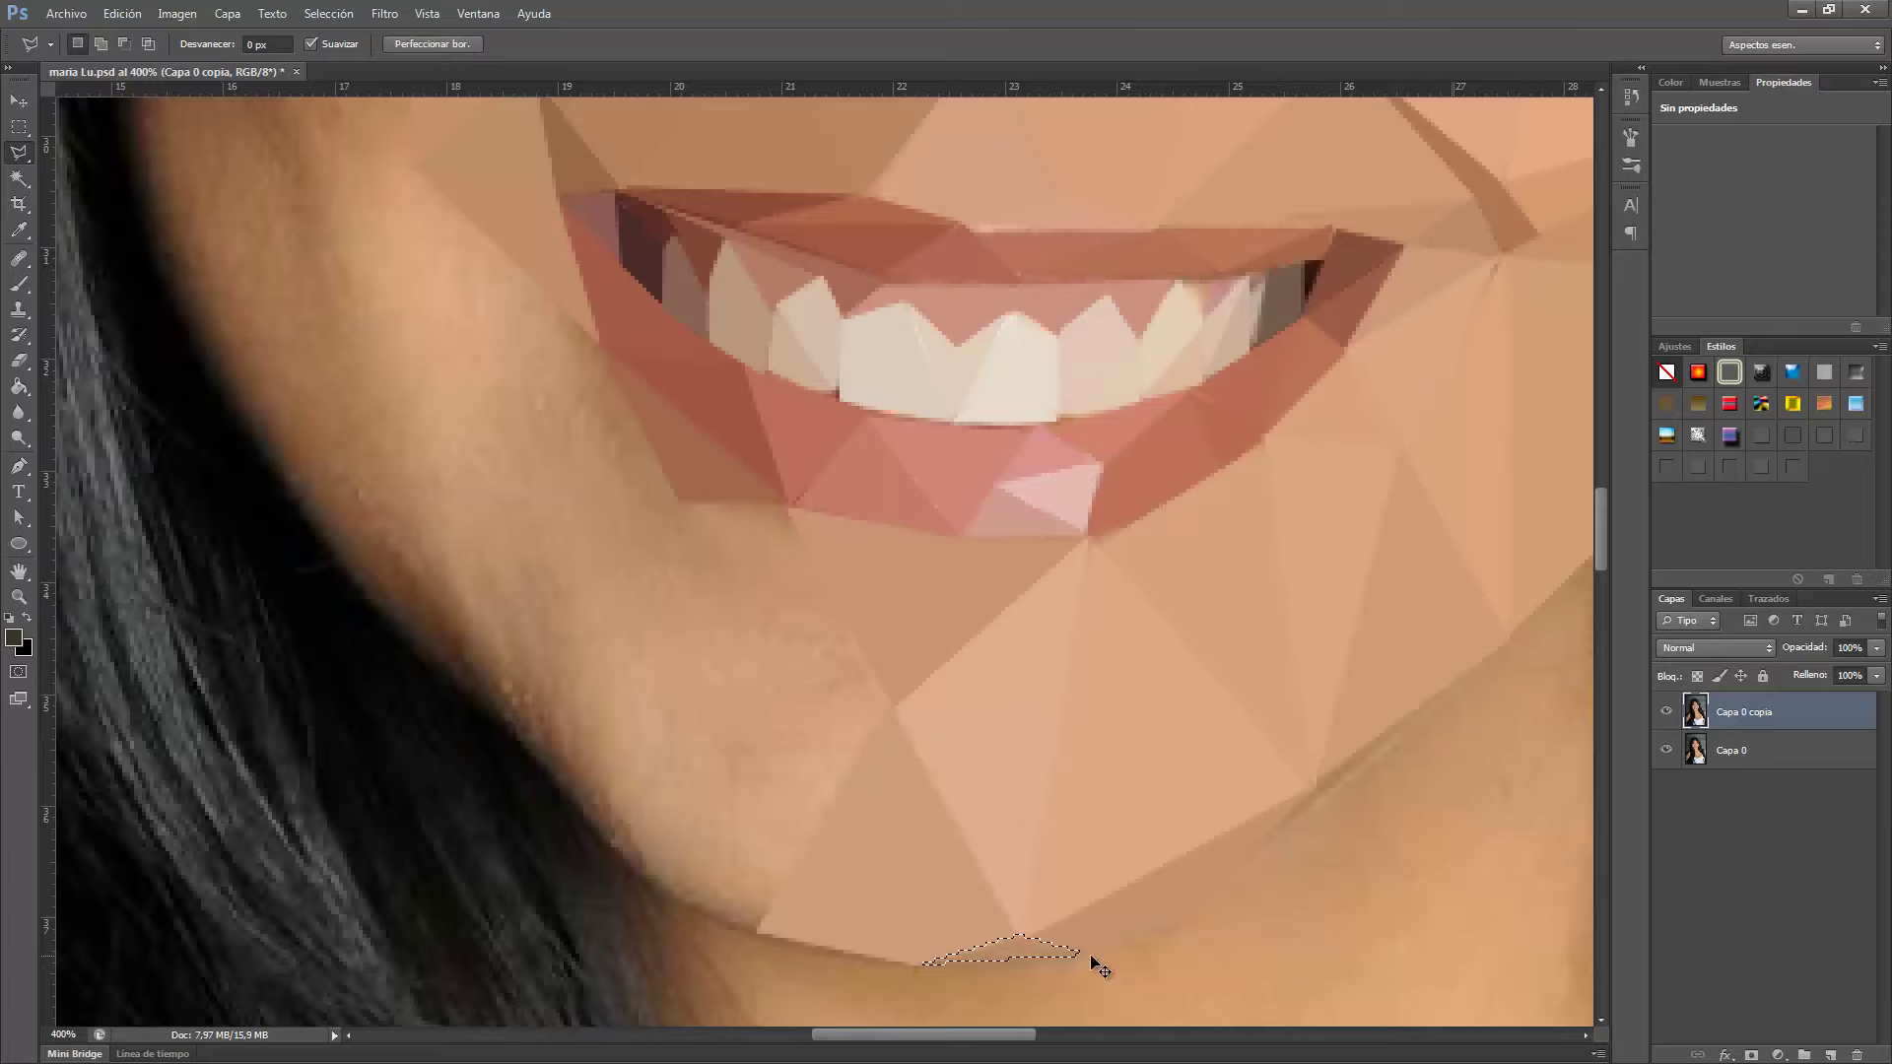
Fill a triangle at the left of the chin below the lip corner with averaged colour.
{"action": "left_click", "coordinate": [735, 921]}
{"action": "left_click", "coordinate": [641, 880]}
{"action": "double_click", "coordinate": [895, 704]}
{"action": "left_click", "coordinate": [675, 506]}
{"action": "left_click", "coordinate": [895, 703]}
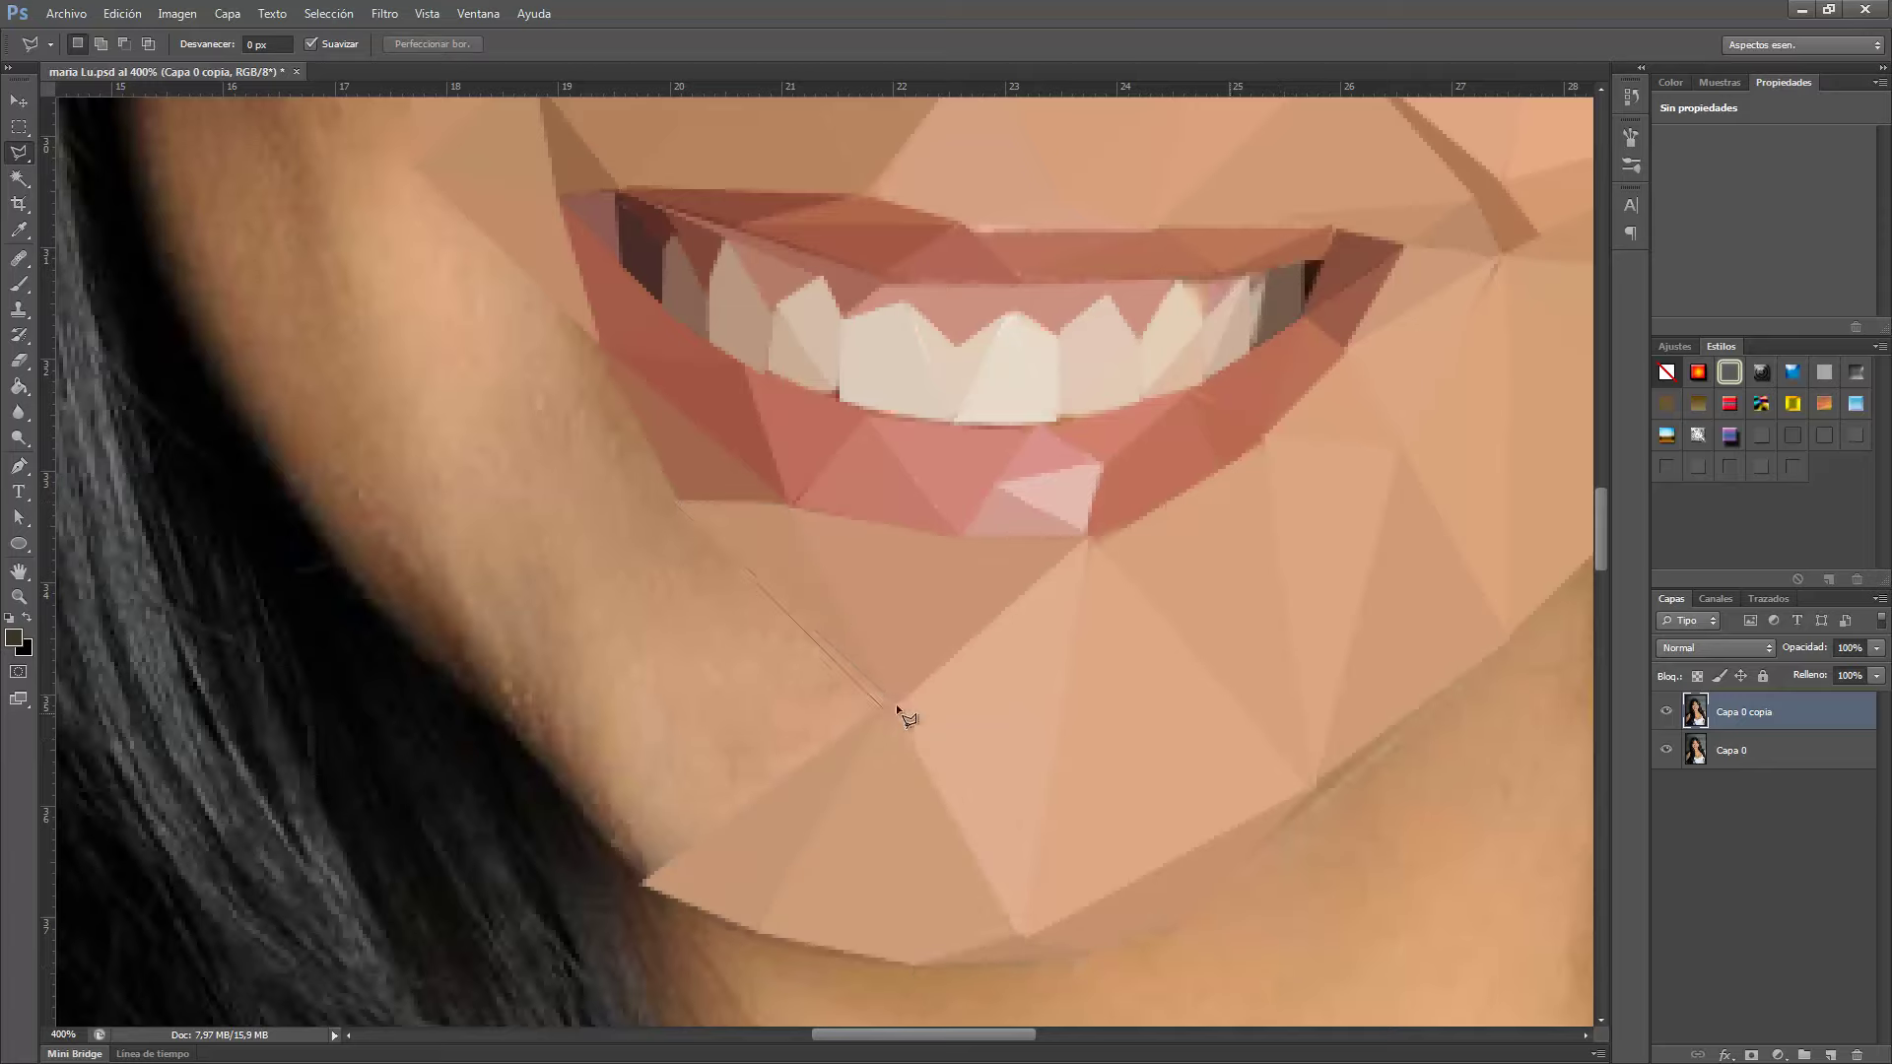
{"action": "double_click", "coordinate": [643, 881]}
{"action": "key", "text": "ctrl+f"}
{"action": "key", "text": "ctrl+d"}
Facet the lower cheek and the jaw edge into two averaged-colour triangles.
{"action": "left_click", "coordinate": [680, 501]}
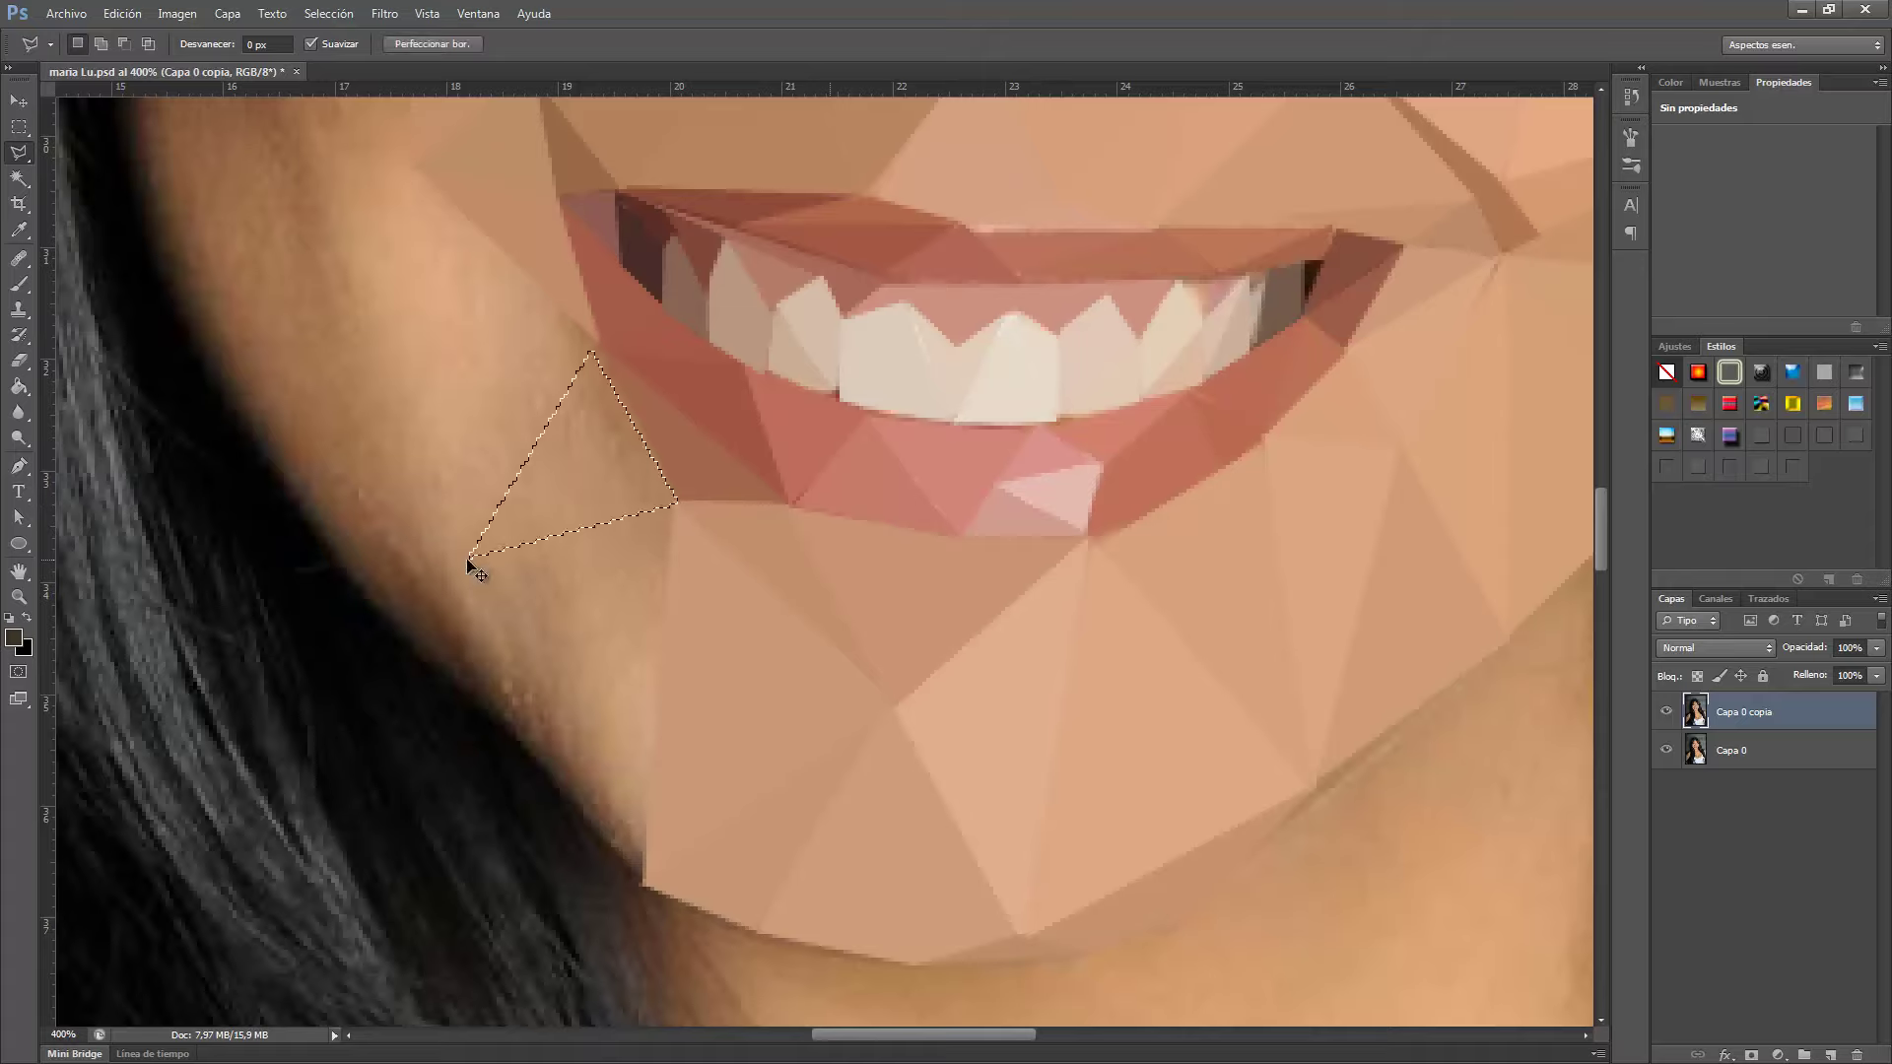
{"action": "double_click", "coordinate": [656, 857]}
{"action": "key", "text": "ctrl+f"}
{"action": "key", "text": "ctrl+d"}
{"action": "left_click", "coordinate": [468, 559]}
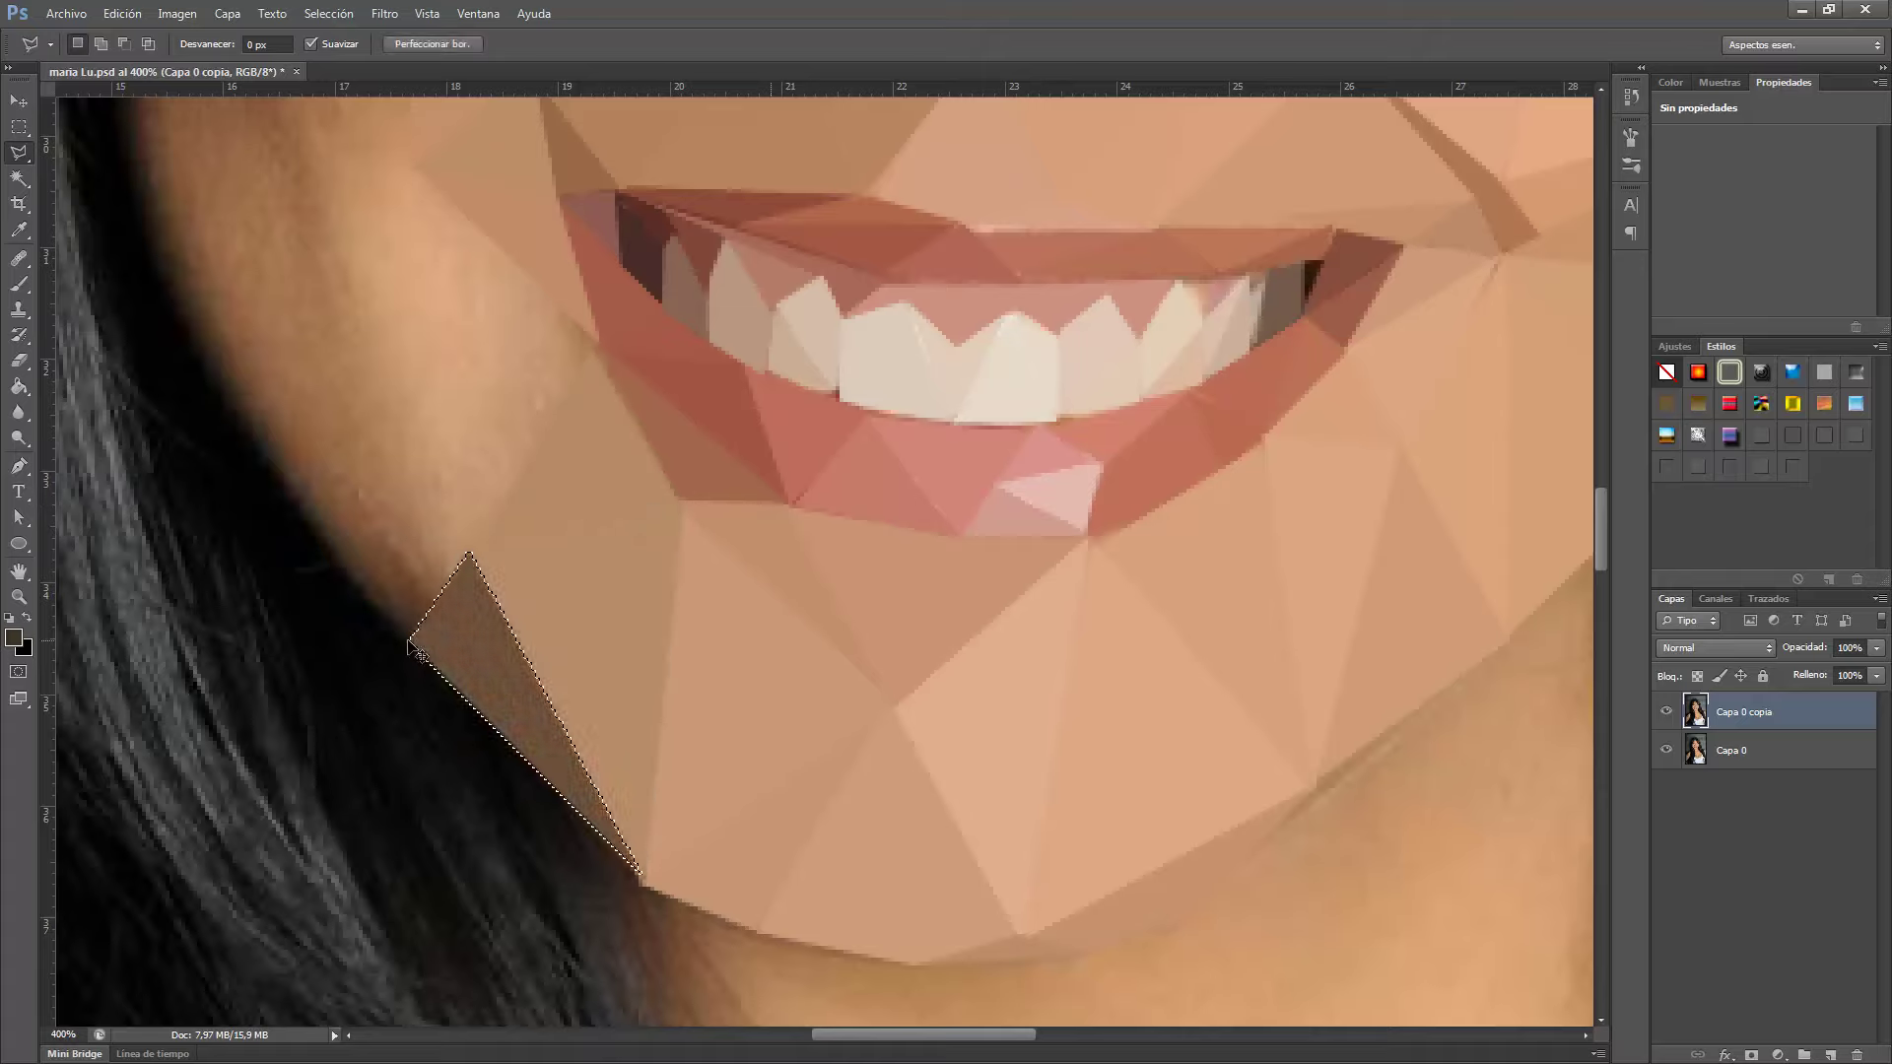
{"action": "scroll", "coordinate": [465, 347], "scroll_direction": "up", "scroll_amount": 3}
{"action": "left_click", "coordinate": [414, 327]}
{"action": "double_click", "coordinate": [591, 503]}
{"action": "key", "text": "ctrl+f"}
{"action": "key", "text": "ctrl+d"}
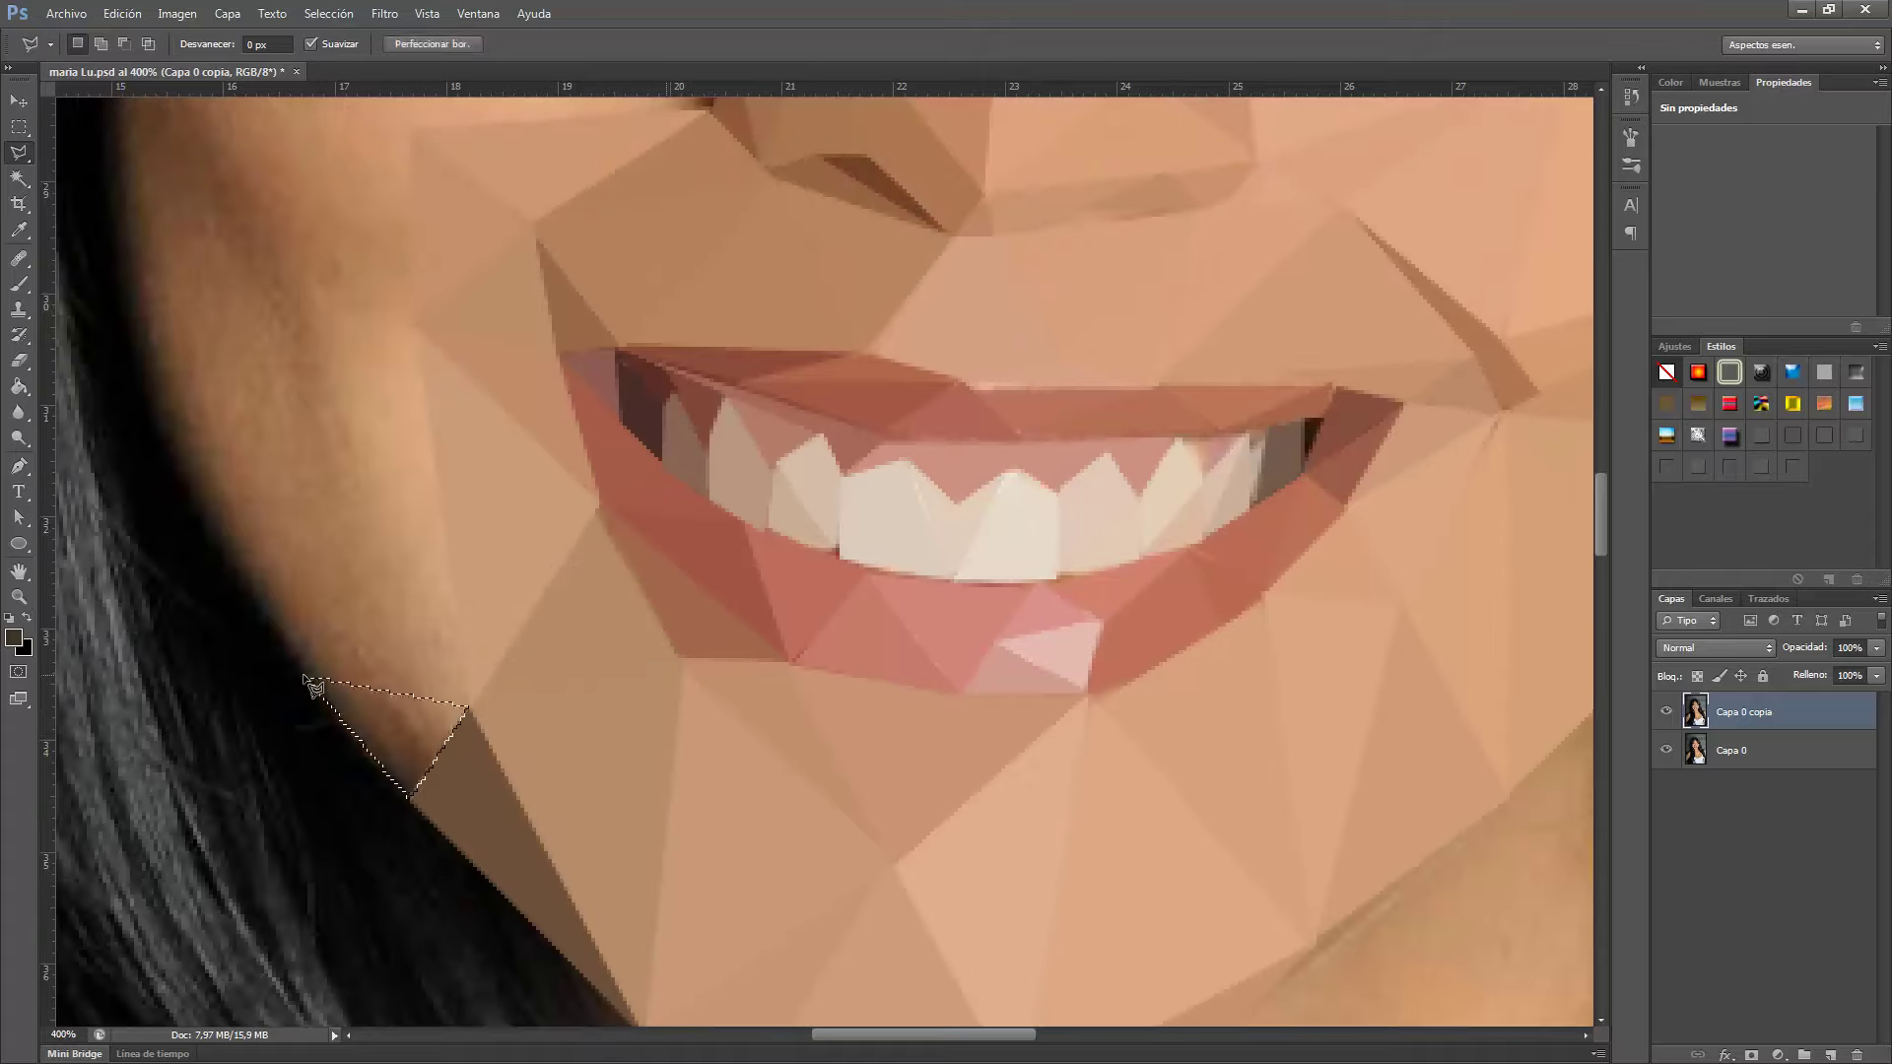
Average-fill the triangle where the cheek meets the hair edge.
{"action": "left_click", "coordinate": [306, 678]}
{"action": "left_click", "coordinate": [183, 483]}
{"action": "double_click", "coordinate": [425, 417]}
{"action": "key", "text": "ctrl+f"}
{"action": "key", "text": "ctrl+d"}
{"action": "left_click", "coordinate": [425, 417]}
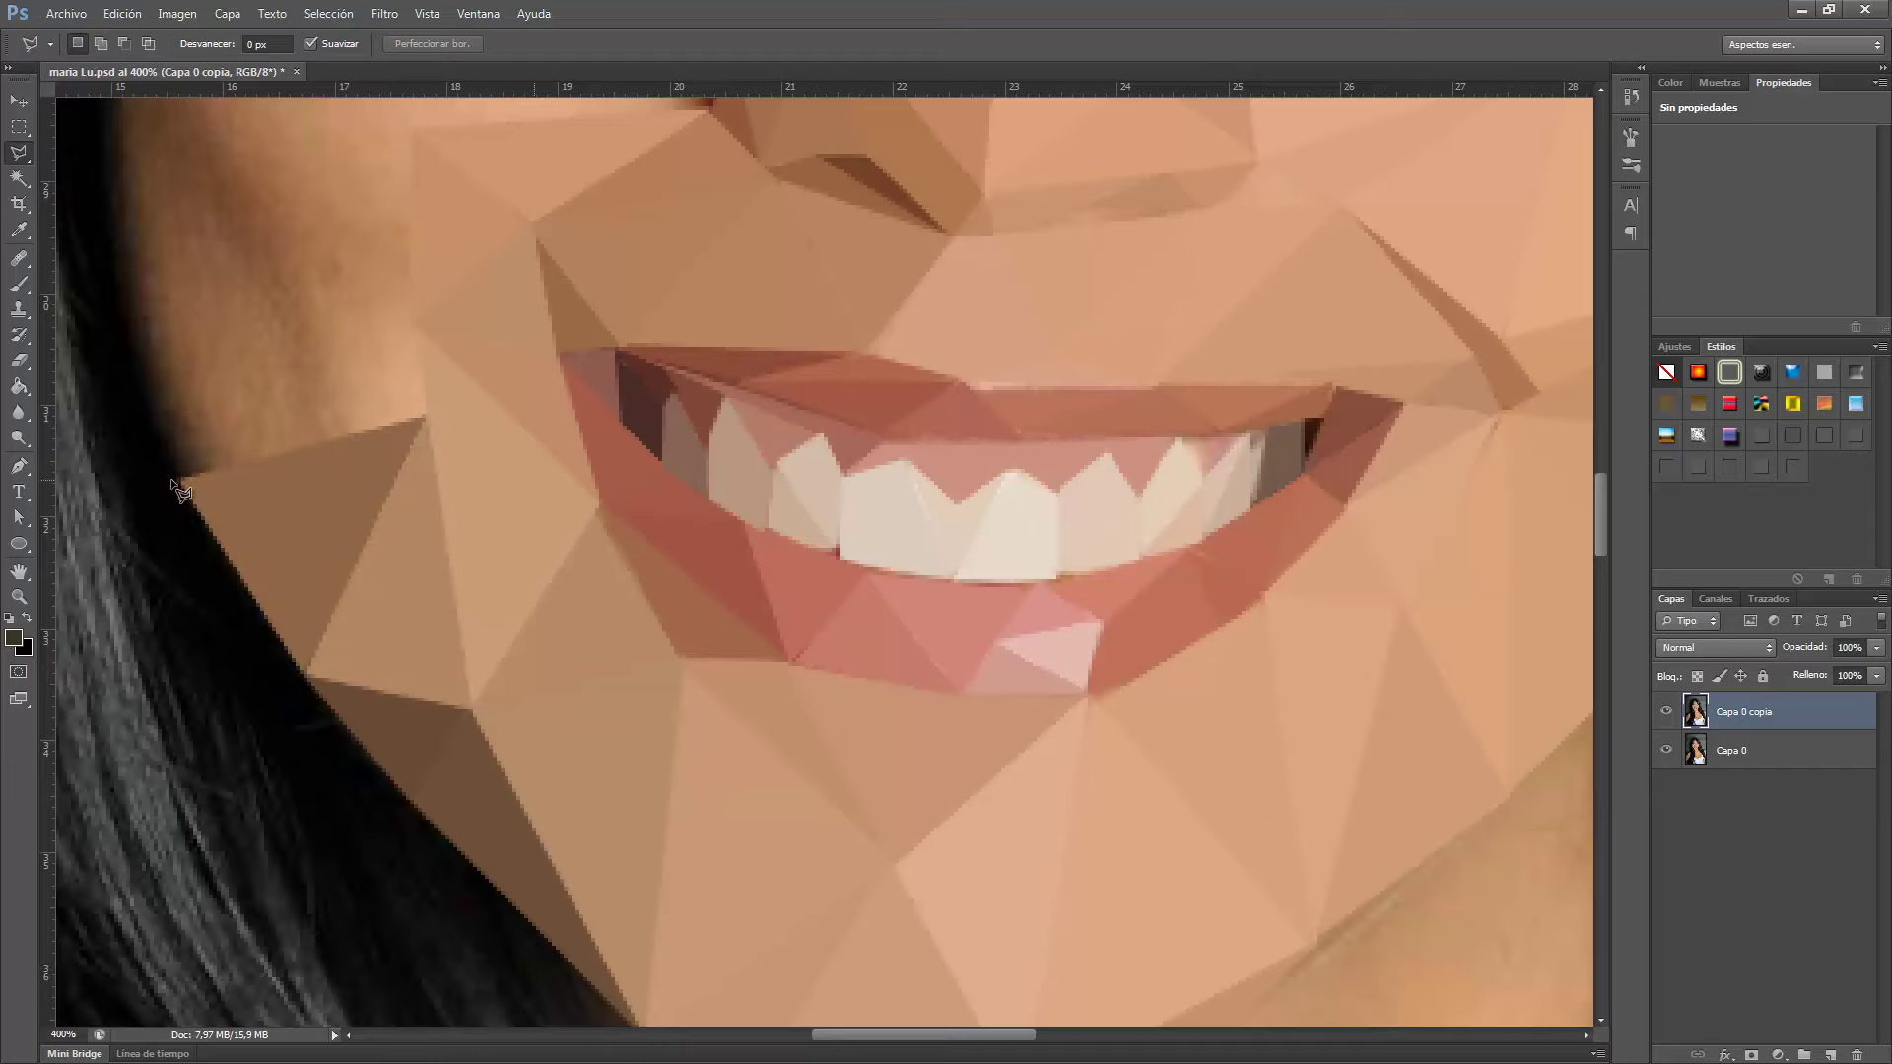
{"action": "left_click_drag", "start_coordinate": [425, 418], "coordinate": [749, 693]}
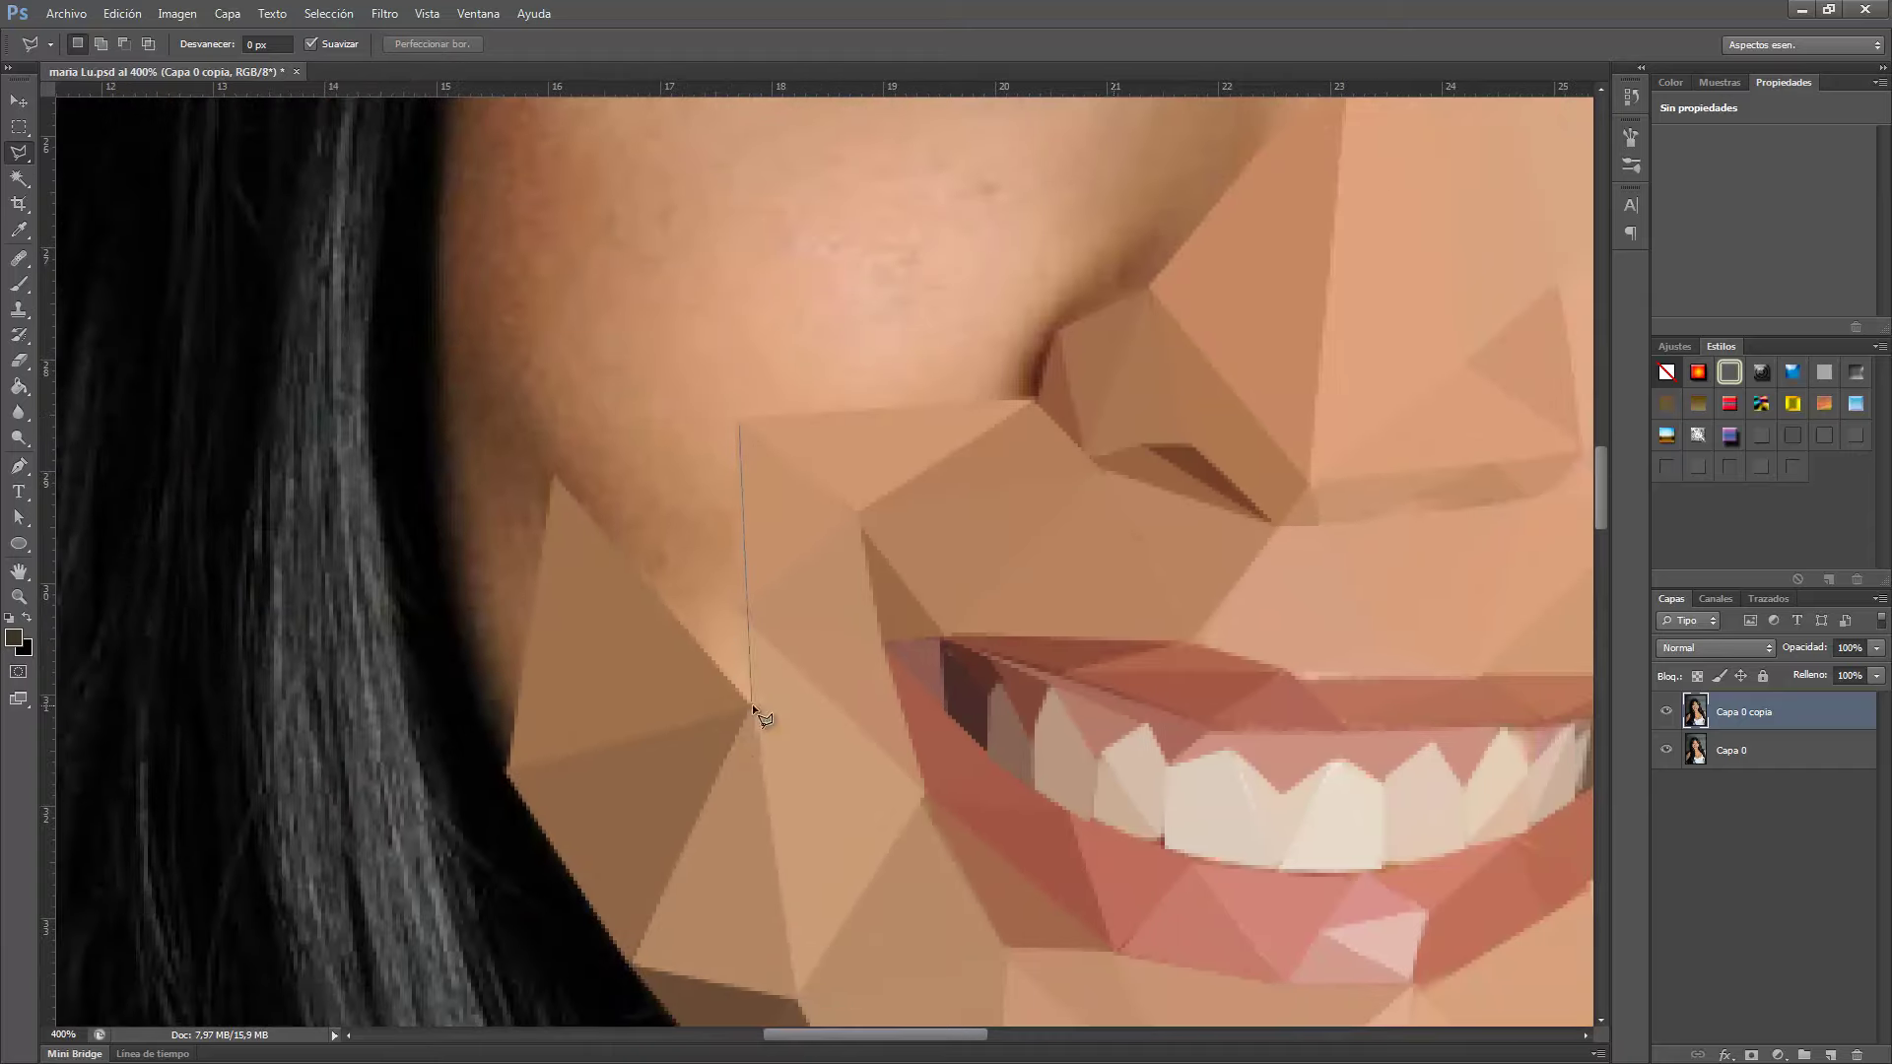
Finish and average-fill the polygon along the cheek edge.
{"action": "left_click", "coordinate": [552, 475]}
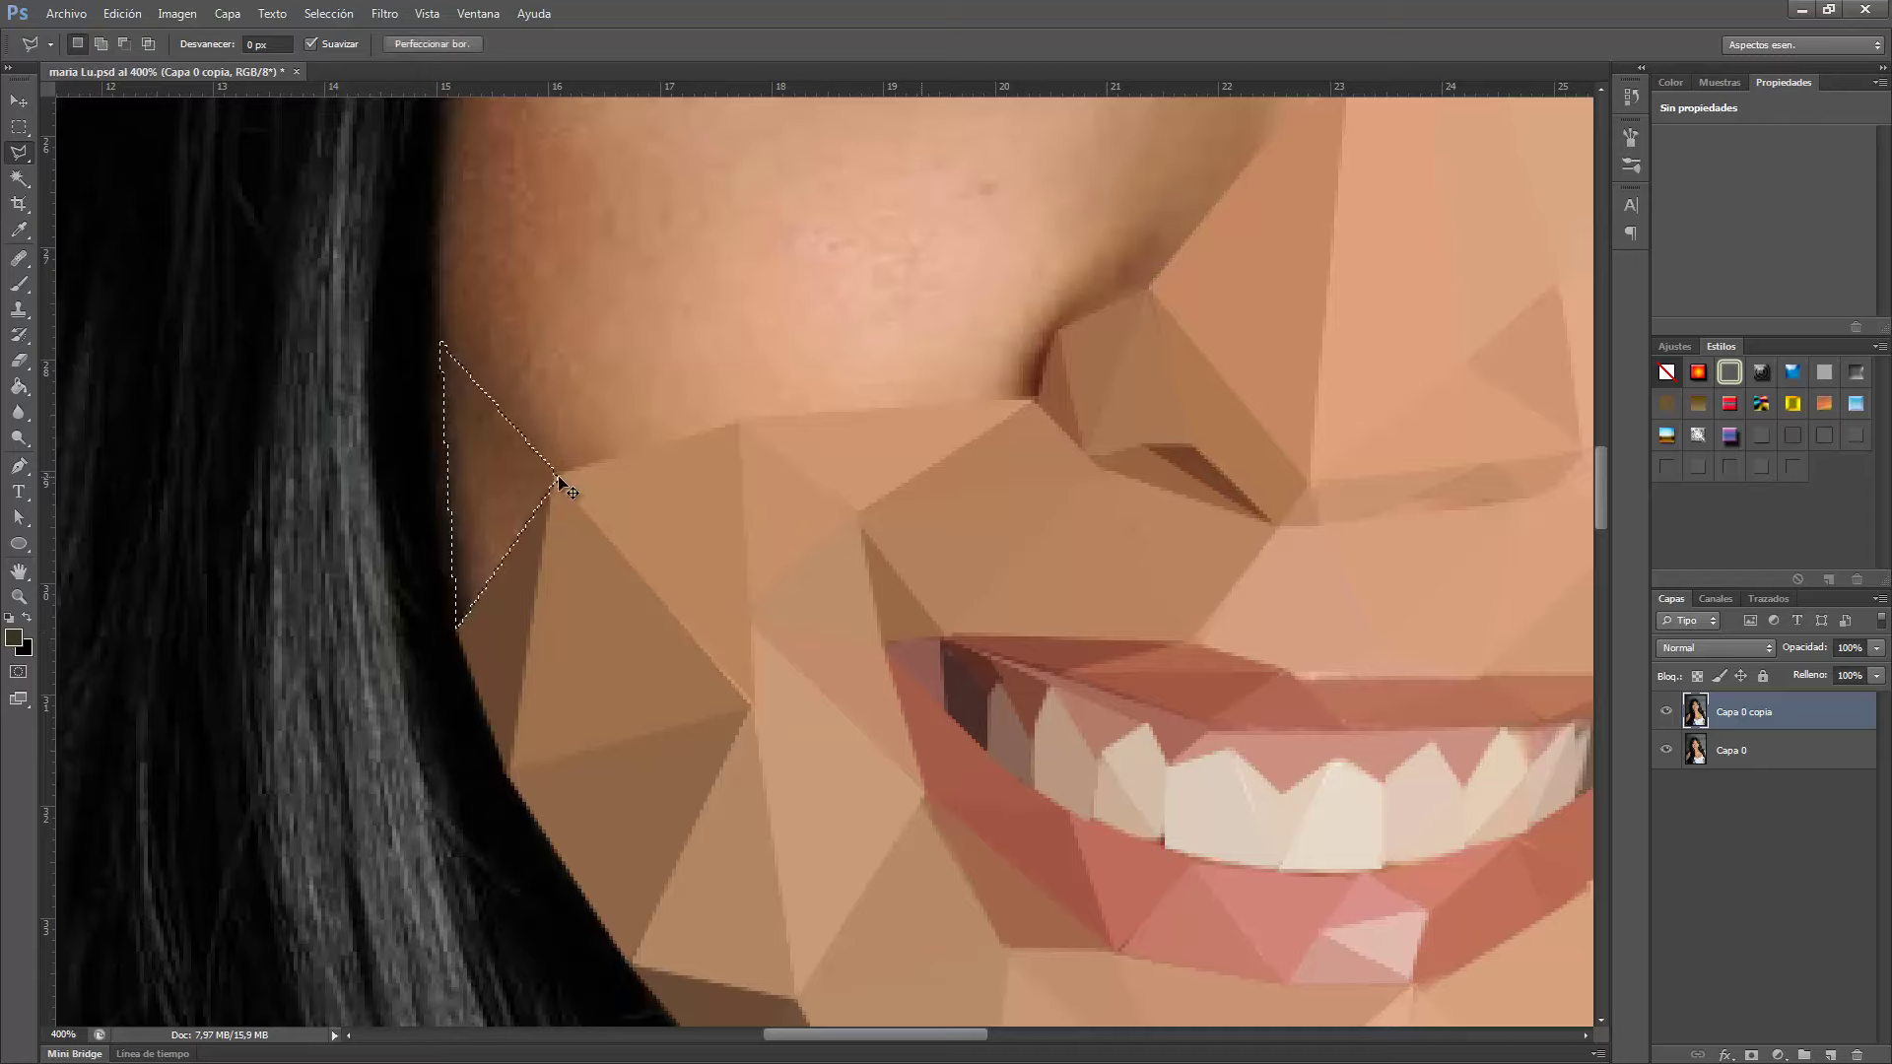
{"action": "scroll", "coordinate": [556, 443], "scroll_direction": "up", "scroll_amount": 3}
{"action": "left_click", "coordinate": [448, 255]}
{"action": "double_click", "coordinate": [442, 578]}
{"action": "key", "text": "ctrl+f"}
{"action": "key", "text": "ctrl+d"}
Facet the upper cheek and the strip along the hair edge into averaged triangles.
{"action": "scroll", "coordinate": [492, 443], "scroll_direction": "up", "scroll_amount": 1}
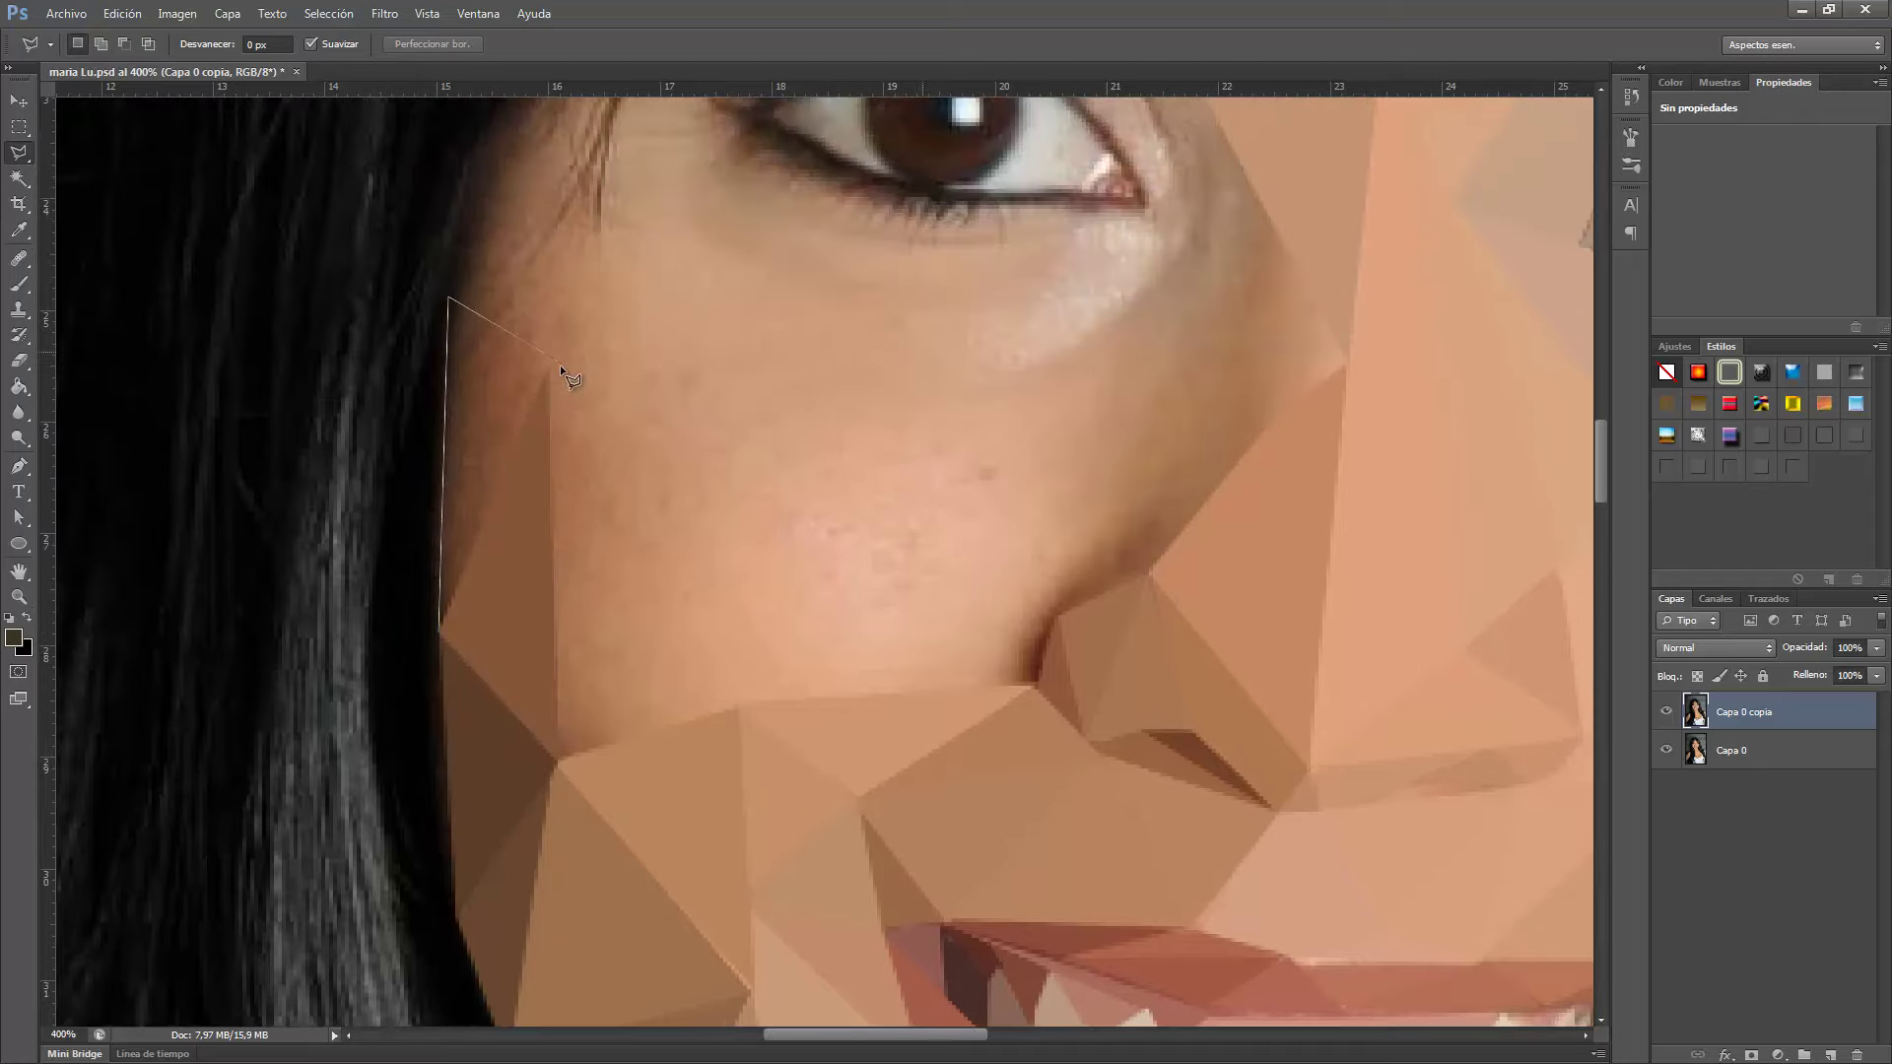
{"action": "left_click", "coordinate": [559, 364]}
{"action": "left_click", "coordinate": [737, 707]}
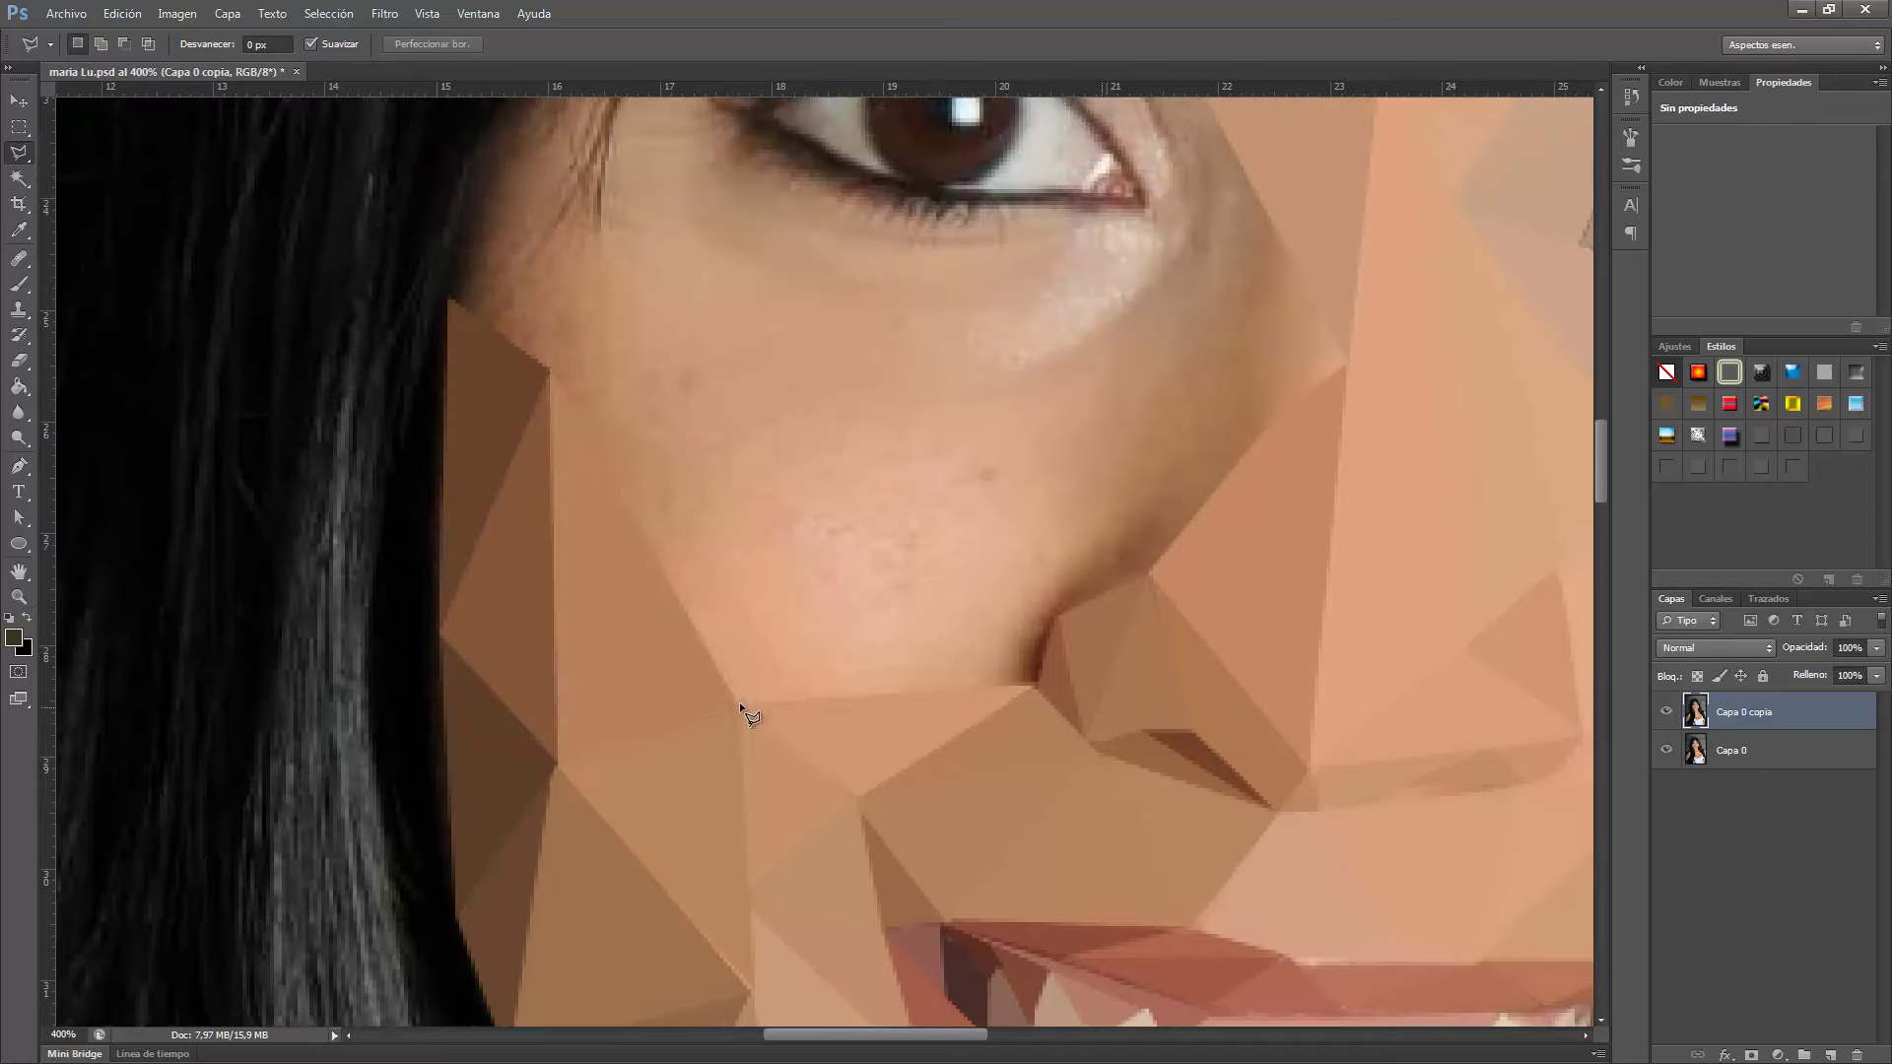
{"action": "left_click", "coordinate": [747, 409]}
{"action": "left_click", "coordinate": [557, 368]}
{"action": "key", "text": "ctrl+f"}
{"action": "scroll", "coordinate": [550, 362], "scroll_direction": "up", "scroll_amount": 2}
{"action": "left_click", "coordinate": [488, 281]}
{"action": "left_click", "coordinate": [547, 509]}
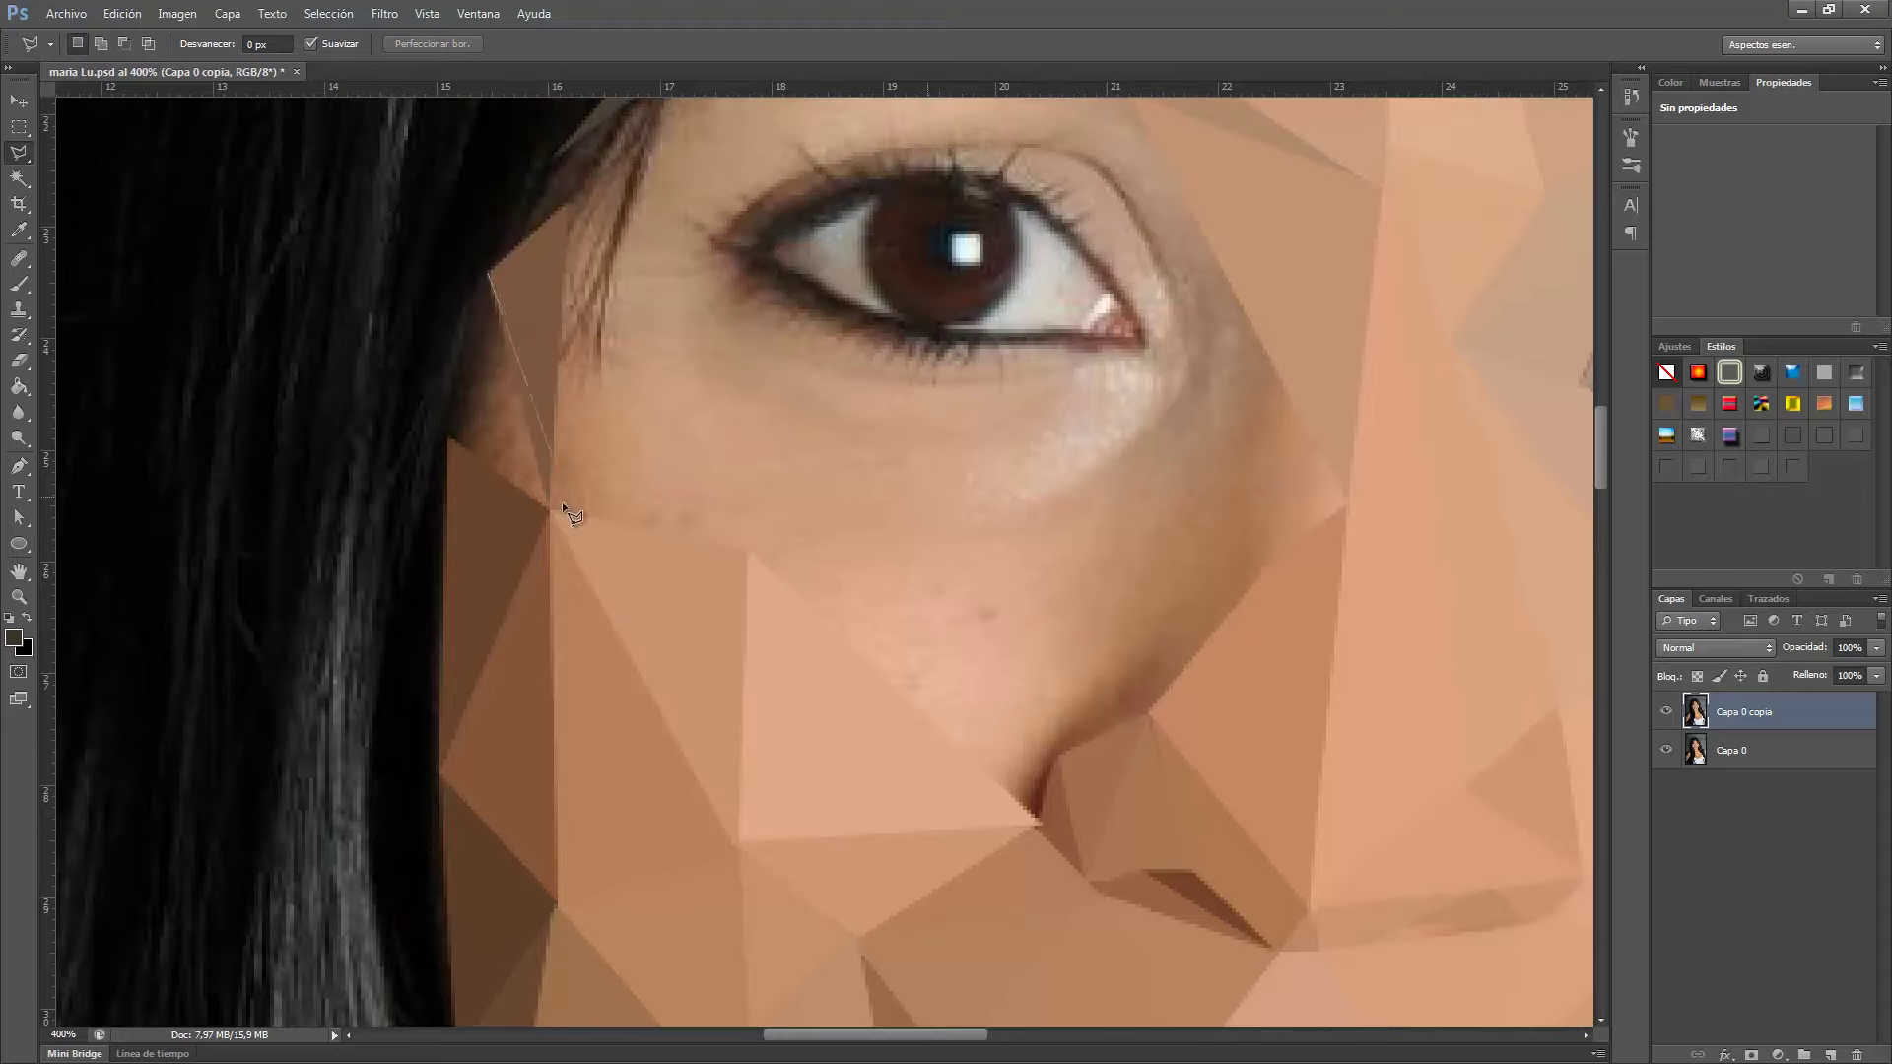
{"action": "left_click", "coordinate": [448, 438]}
{"action": "key", "text": "ctrl+f"}
{"action": "key", "text": "ctrl+d"}
Fill two triangles across the cheek below the eye with averaged colour.
{"action": "left_click", "coordinate": [748, 552]}
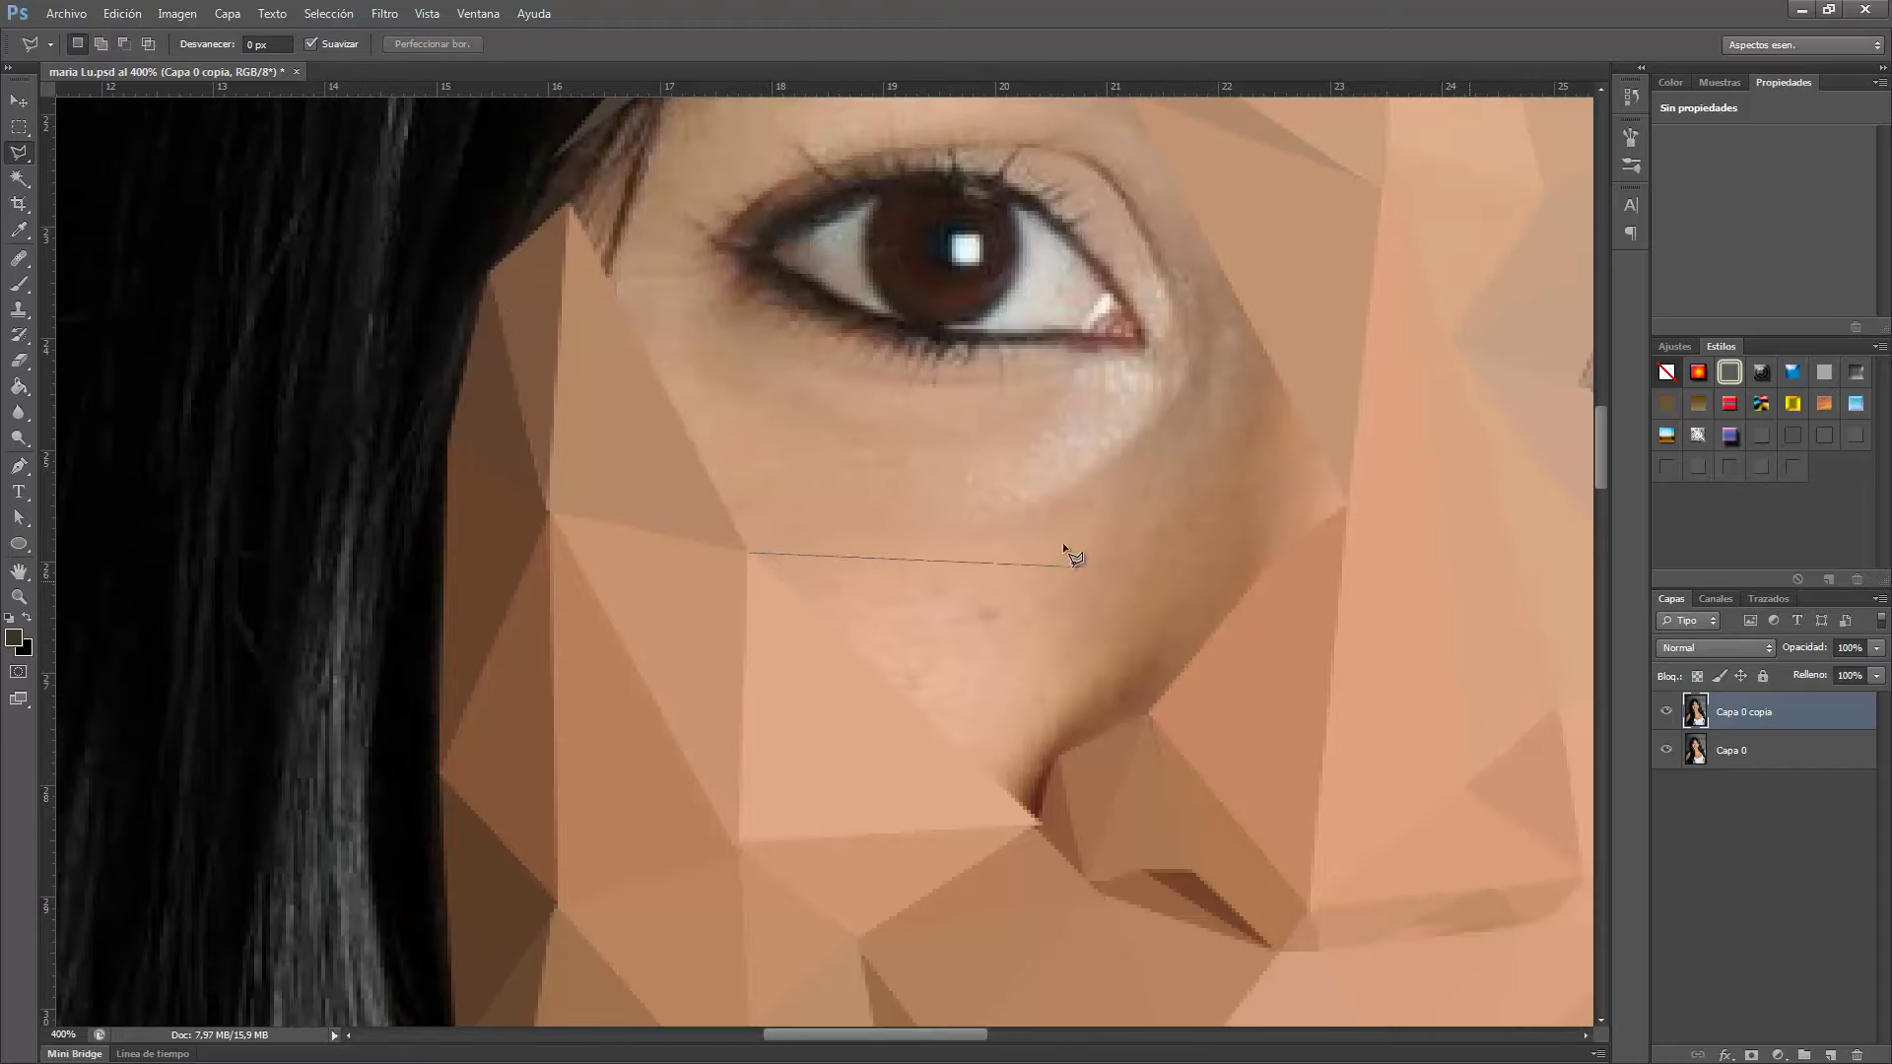
{"action": "left_click", "coordinate": [1063, 542]}
{"action": "double_click", "coordinate": [1040, 826]}
{"action": "key", "text": "ctrl+f"}
{"action": "key", "text": "ctrl+d"}
{"action": "left_click", "coordinate": [1055, 544]}
{"action": "left_click", "coordinate": [1146, 710]}
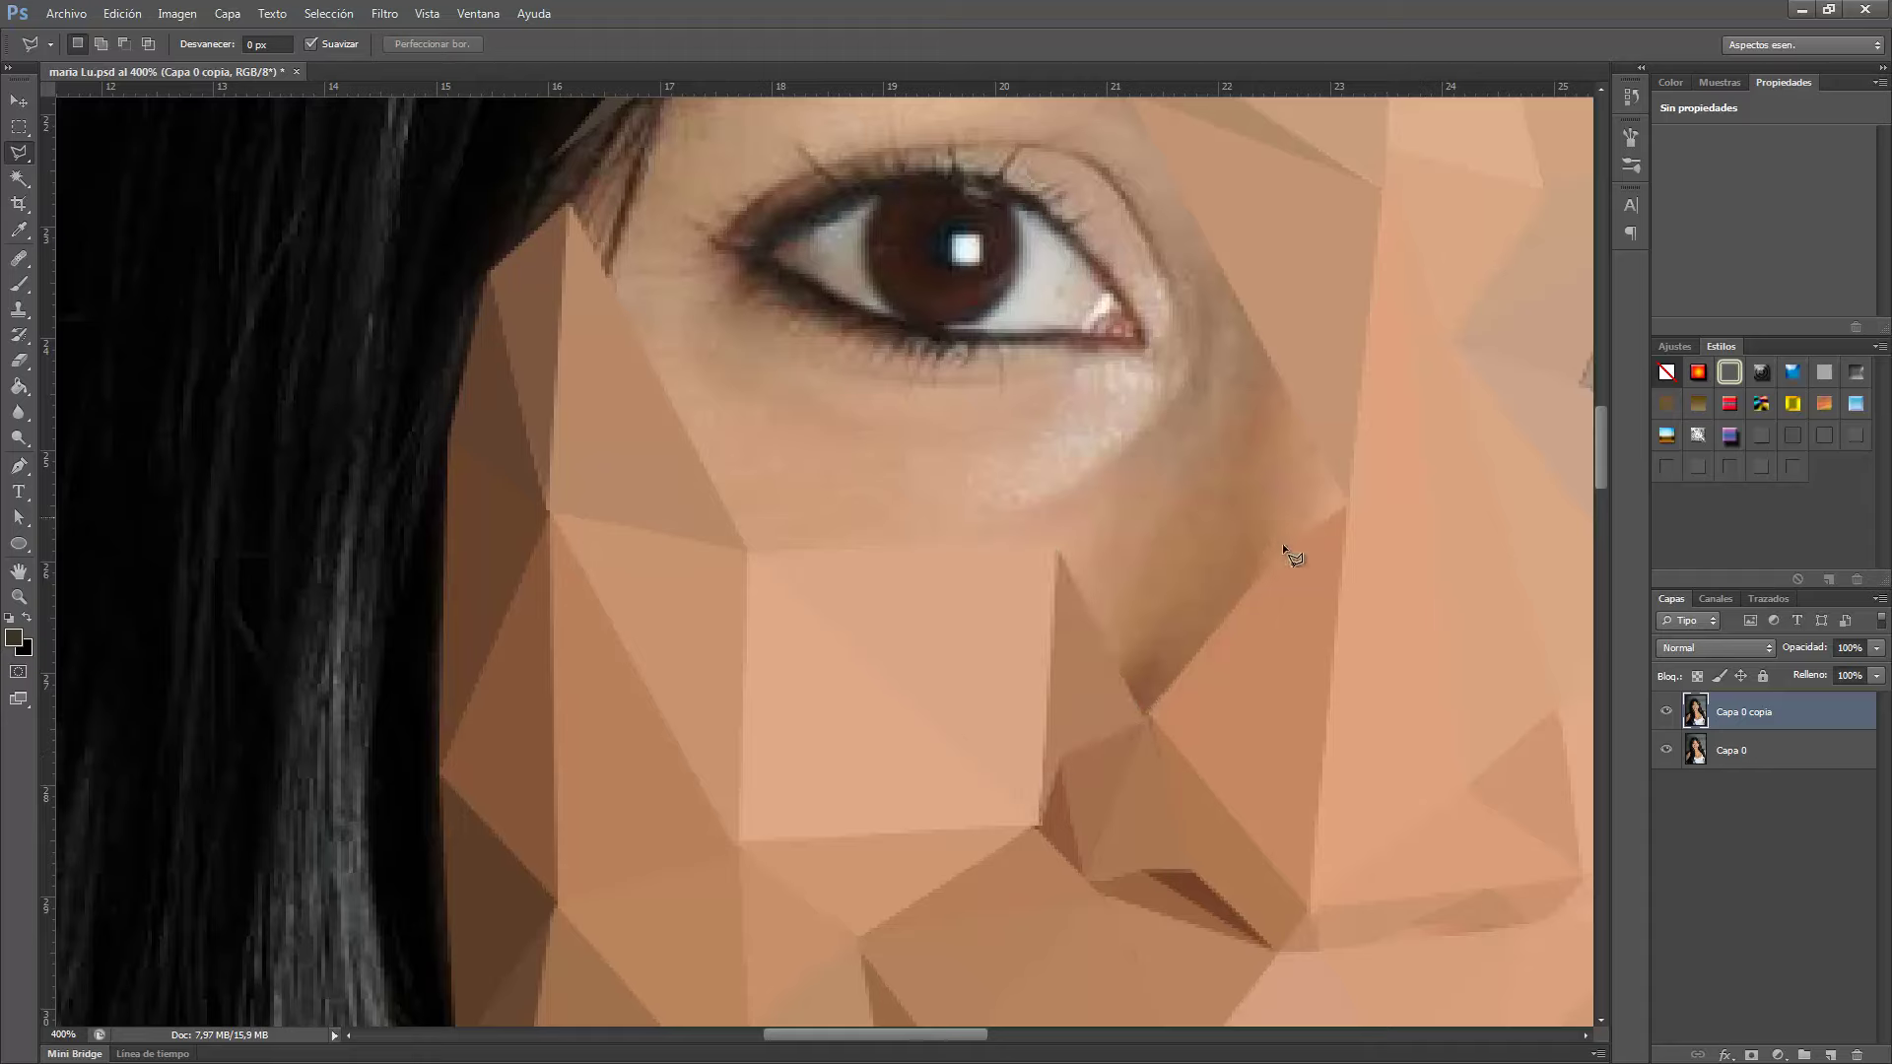
{"action": "left_click", "coordinate": [1281, 550]}
{"action": "left_click", "coordinate": [1054, 544]}
{"action": "key", "text": "ctrl+f"}
{"action": "key", "text": "ctrl+d"}
Average-fill the polygon below the eye and the triangle left of the eye.
{"action": "left_click", "coordinate": [1339, 507]}
{"action": "left_click", "coordinate": [1252, 308]}
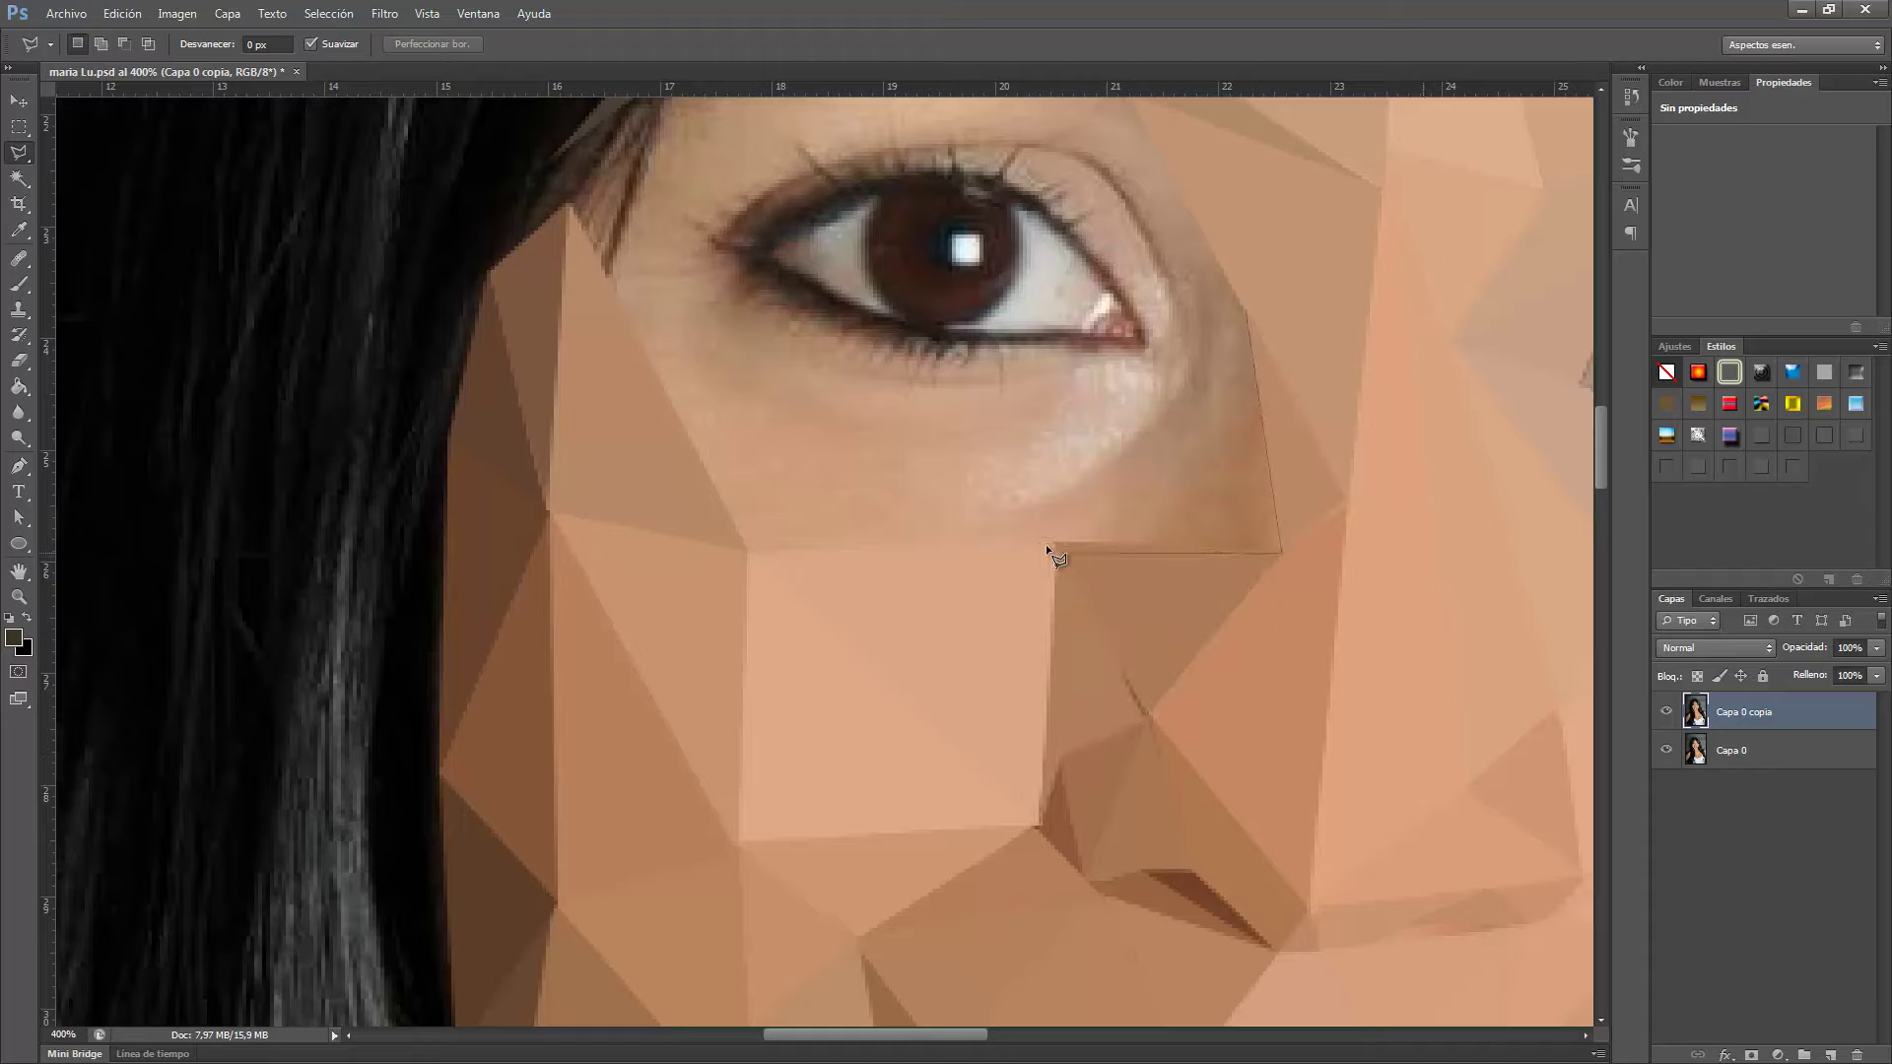
{"action": "left_click", "coordinate": [1051, 544]}
{"action": "key", "text": "ctrl+f"}
{"action": "key", "text": "ctrl+d"}
{"action": "left_click", "coordinate": [887, 382]}
{"action": "left_click", "coordinate": [752, 549]}
{"action": "left_click", "coordinate": [605, 280]}
{"action": "left_click", "coordinate": [885, 384]}
{"action": "key", "text": "ctrl+f"}
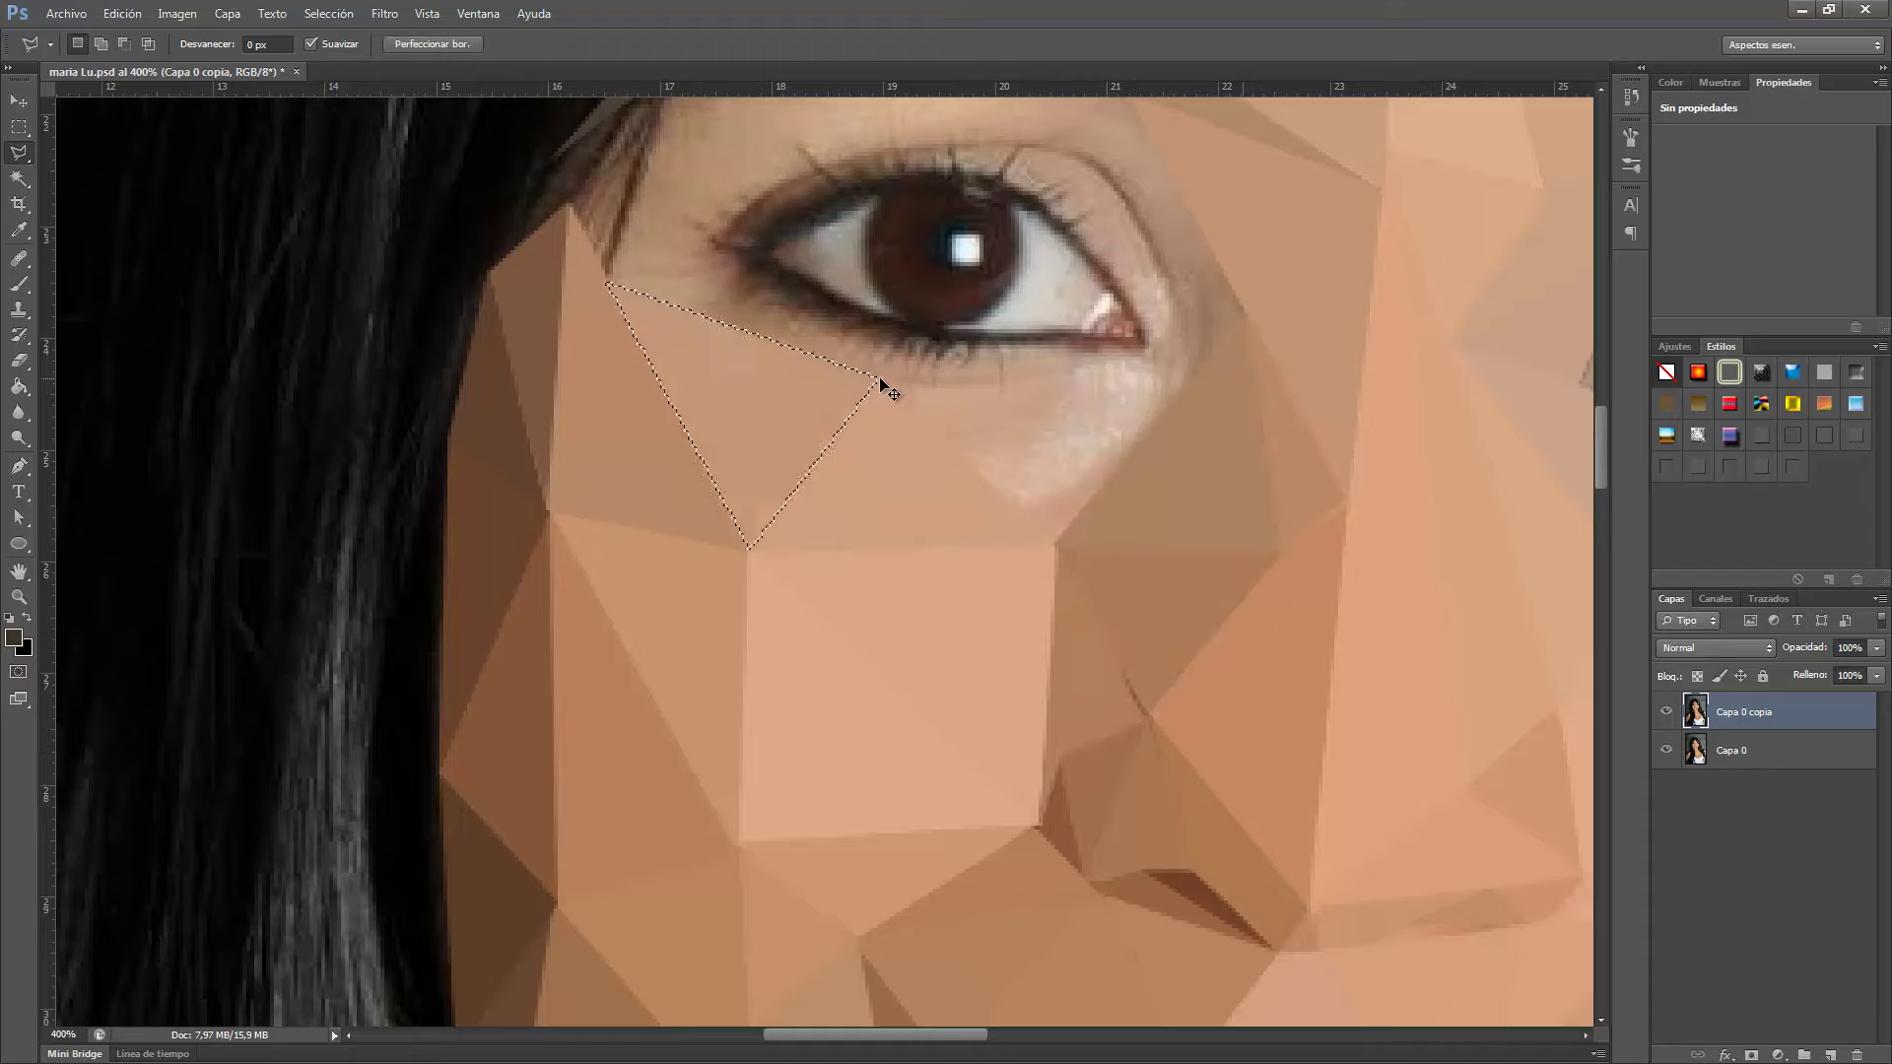
{"action": "key", "text": "ctrl+d"}
Fill the last triangle under the eye, then pan up to the brow.
{"action": "left_click", "coordinate": [1145, 354]}
{"action": "double_click", "coordinate": [1054, 544]}
{"action": "key", "text": "ctrl+f"}
{"action": "key", "text": "ctrl+d"}
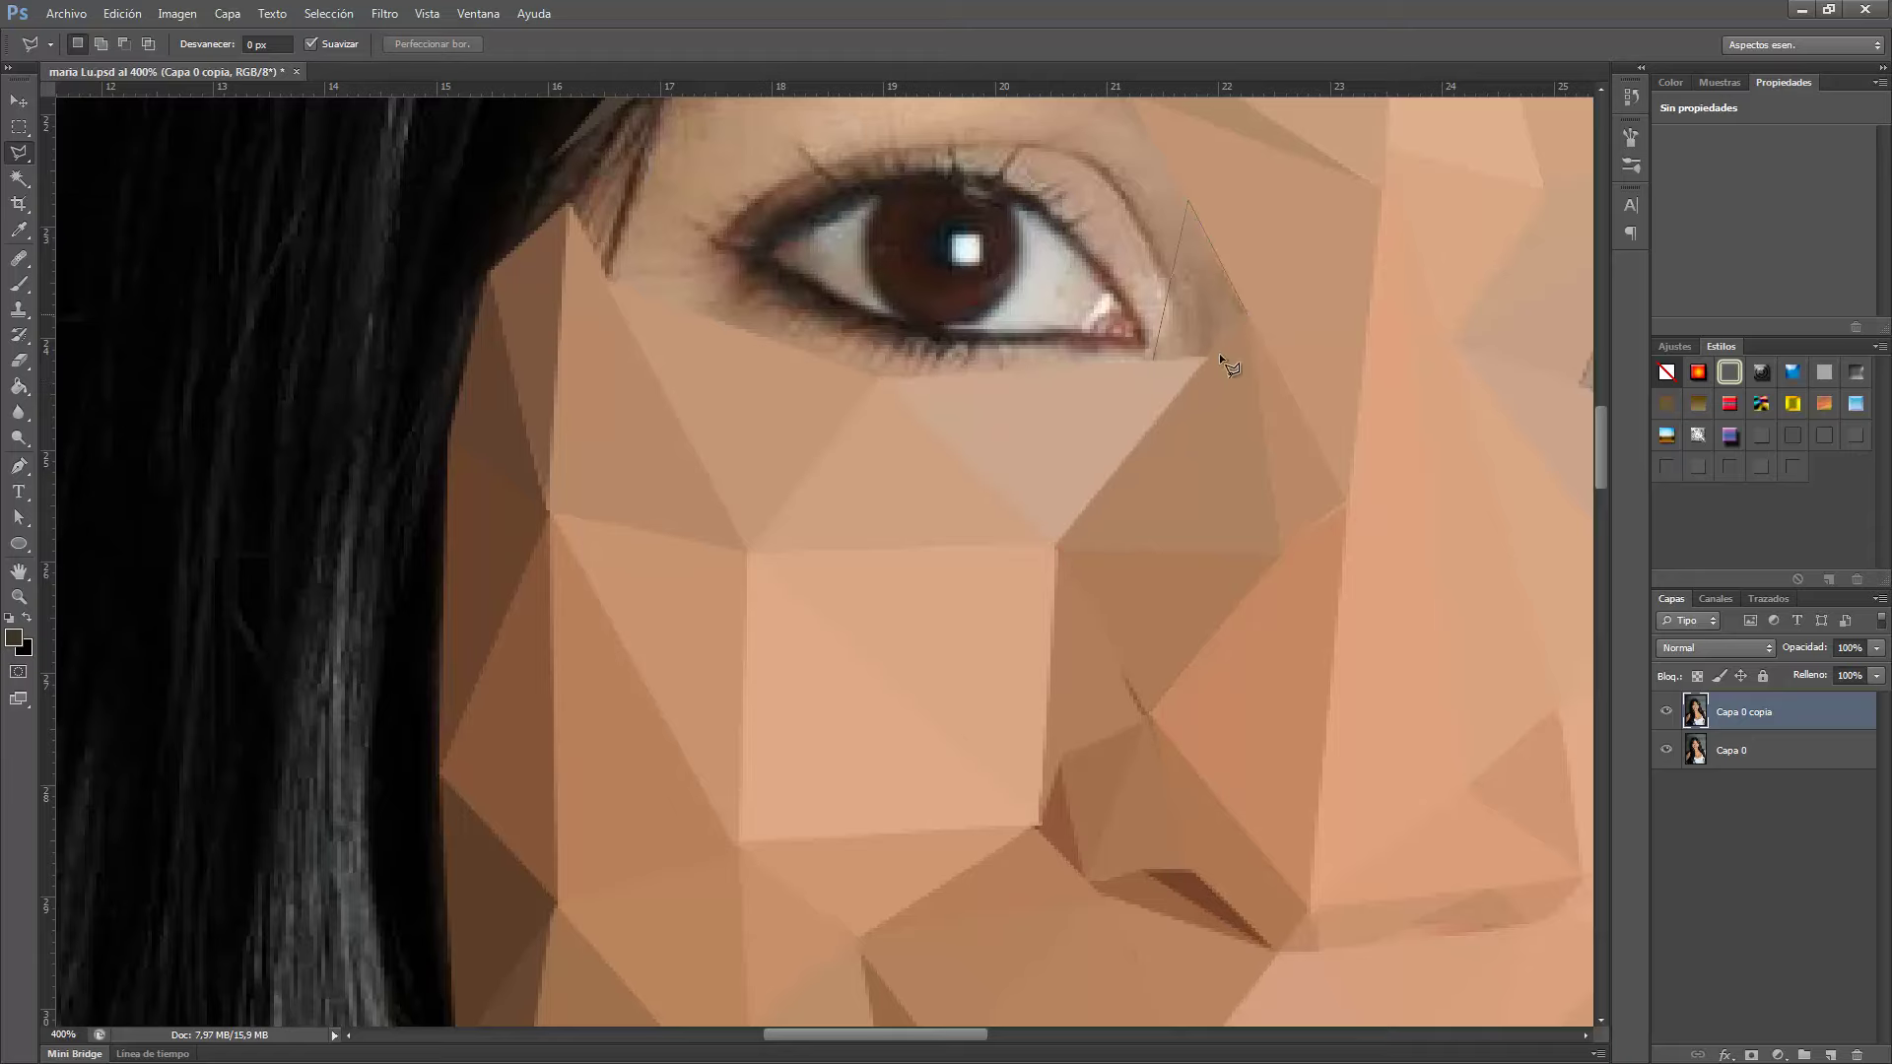
{"action": "left_click_drag", "start_coordinate": [1180, 305], "coordinate": [1149, 540]}
Average-fill the brow-to-upper-lid shape and the polygons at and right of the eye corner.
{"action": "double_click", "coordinate": [1139, 513]}
{"action": "key", "text": "ctrl+f"}
{"action": "key", "text": "ctrl+d"}
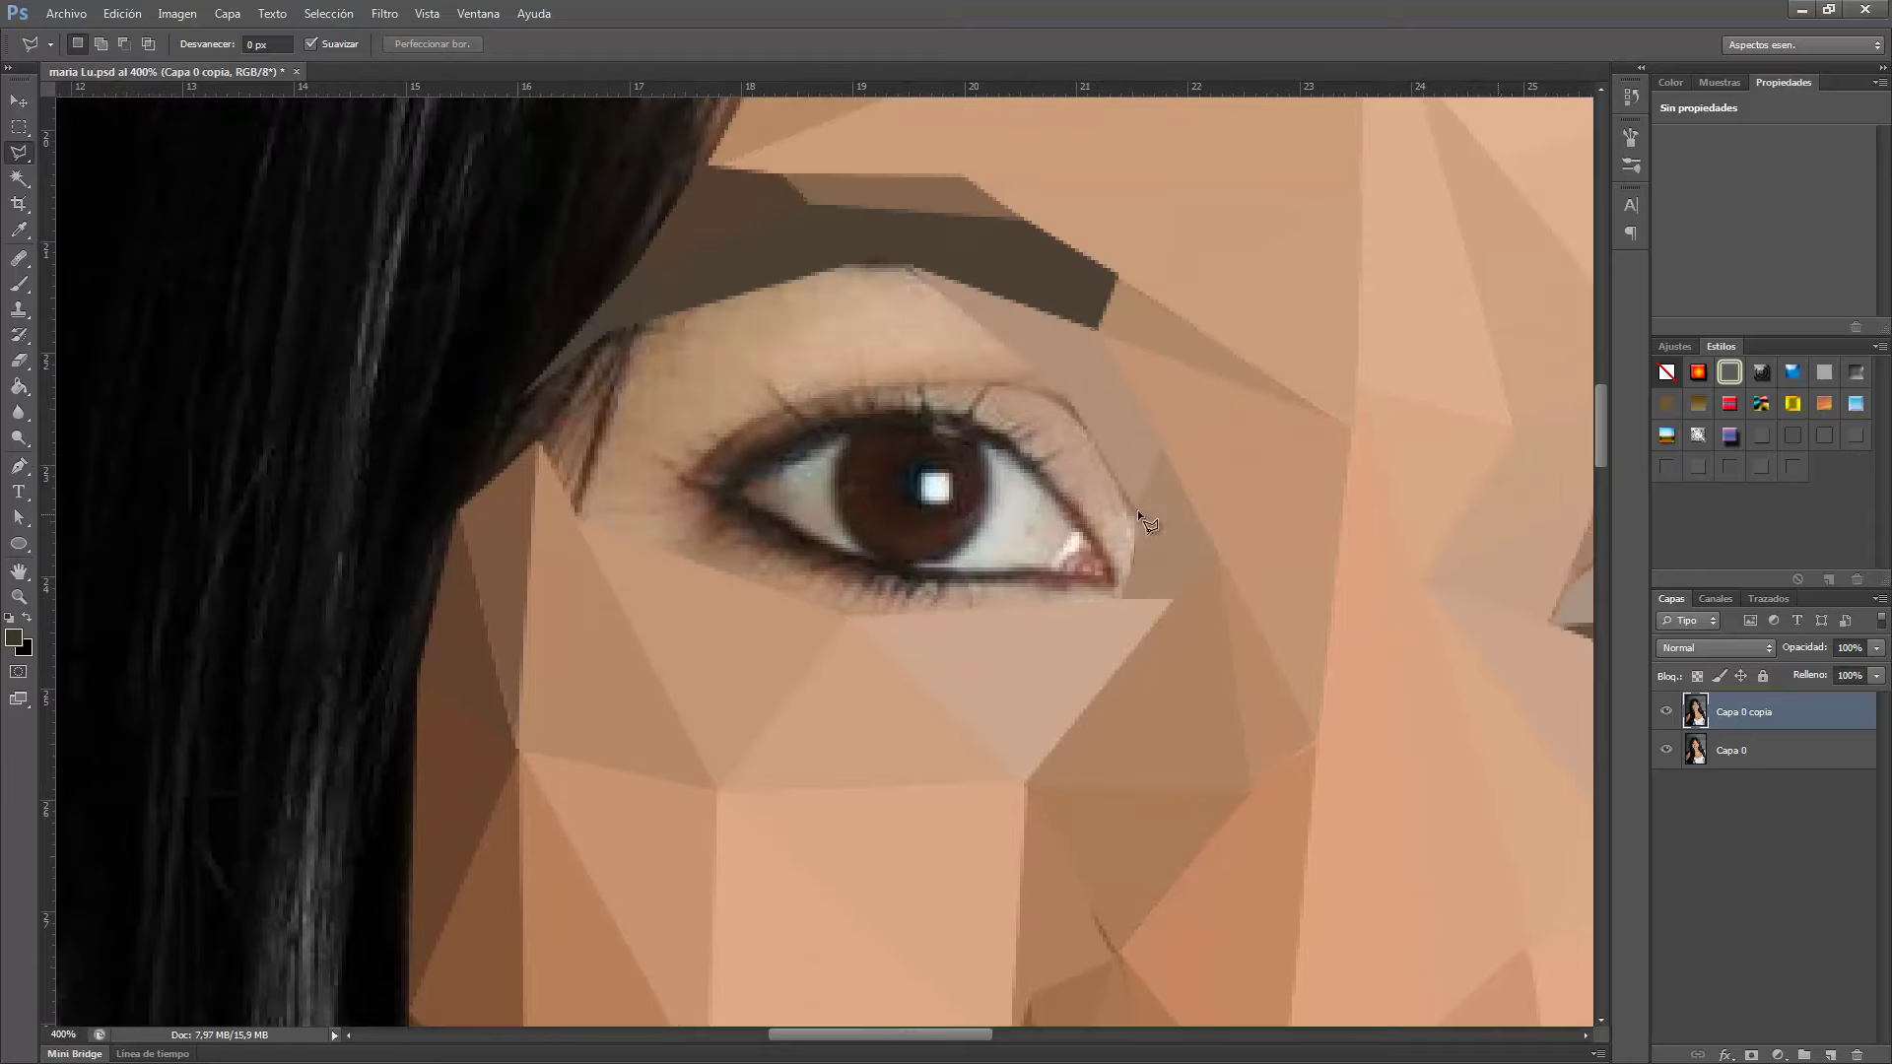
{"action": "double_click", "coordinate": [1064, 393]}
{"action": "key", "text": "ctrl+f"}
{"action": "key", "text": "ctrl+d"}
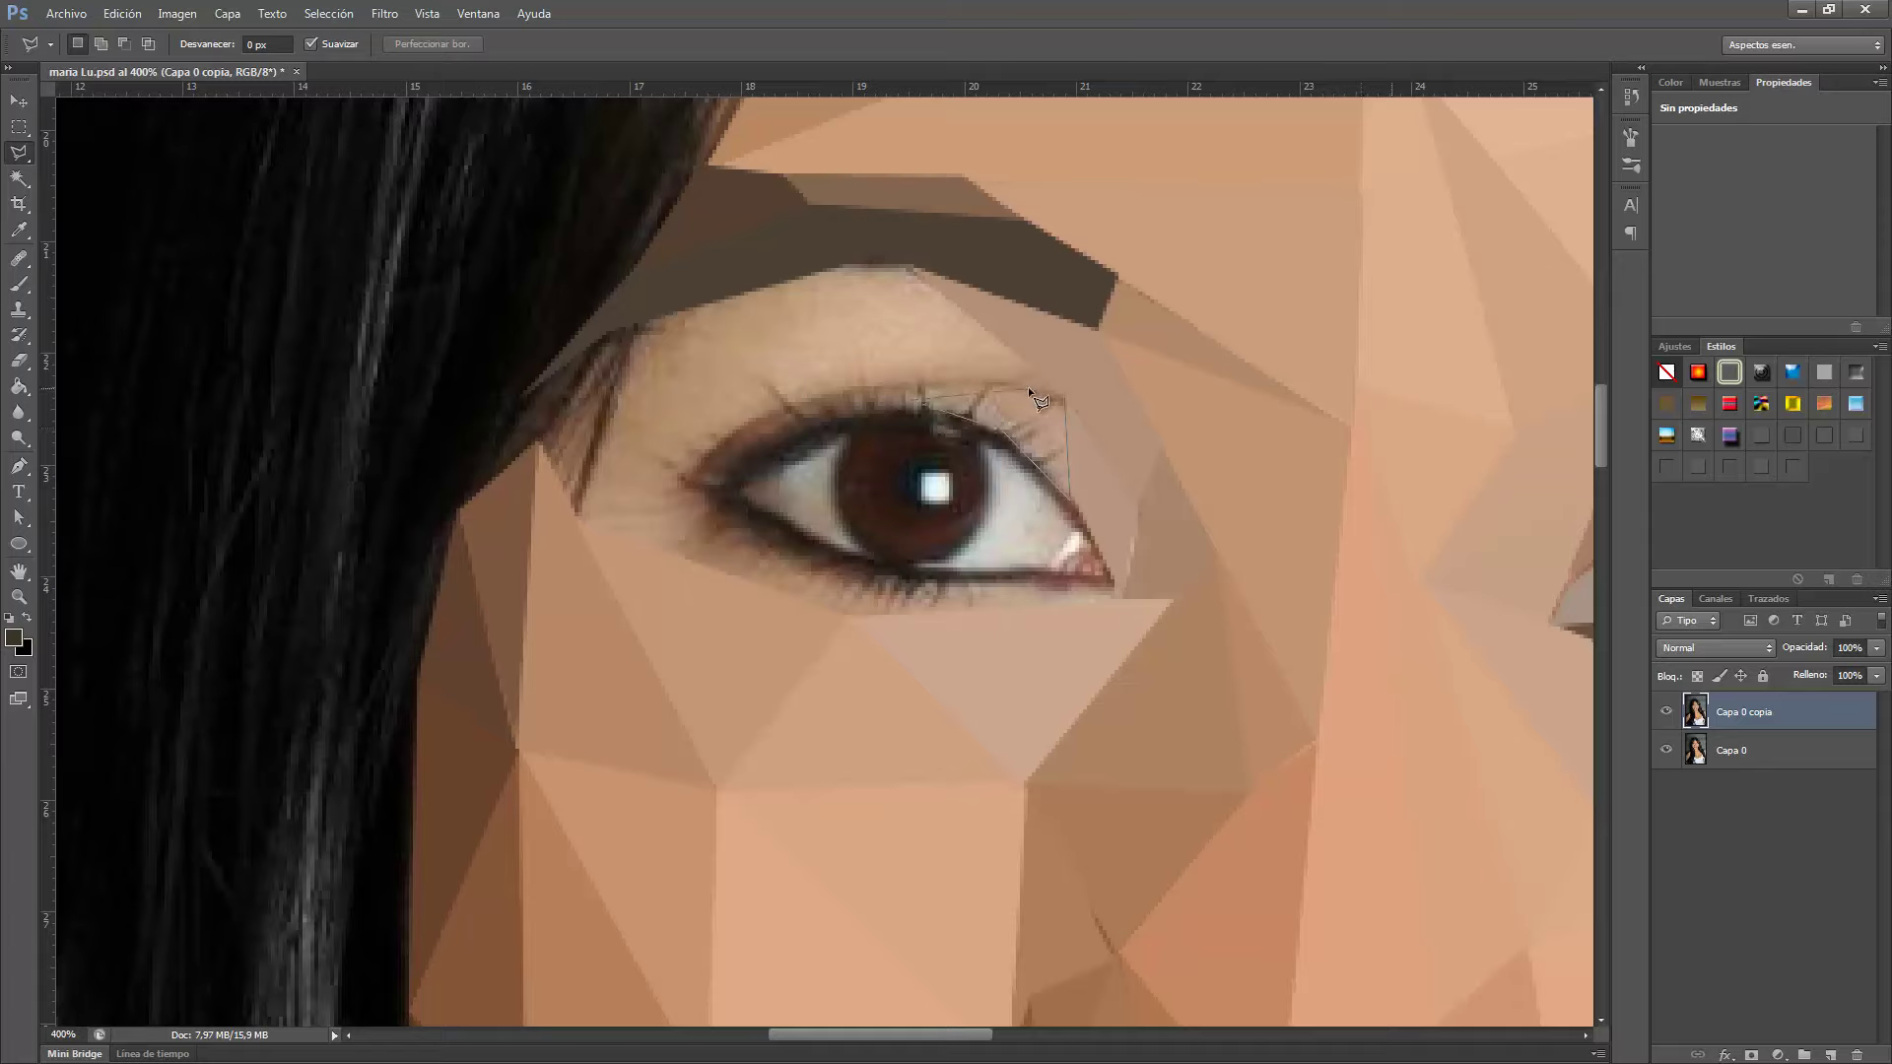
{"action": "double_click", "coordinate": [1027, 391]}
{"action": "key", "text": "ctrl+f"}
{"action": "key", "text": "ctrl+d"}
Facet the triangle under the brow and the triangle beside the hair strand with flat colour.
{"action": "left_click", "coordinate": [917, 396]}
{"action": "left_click", "coordinate": [908, 263]}
{"action": "left_click", "coordinate": [838, 264]}
{"action": "double_click", "coordinate": [695, 308]}
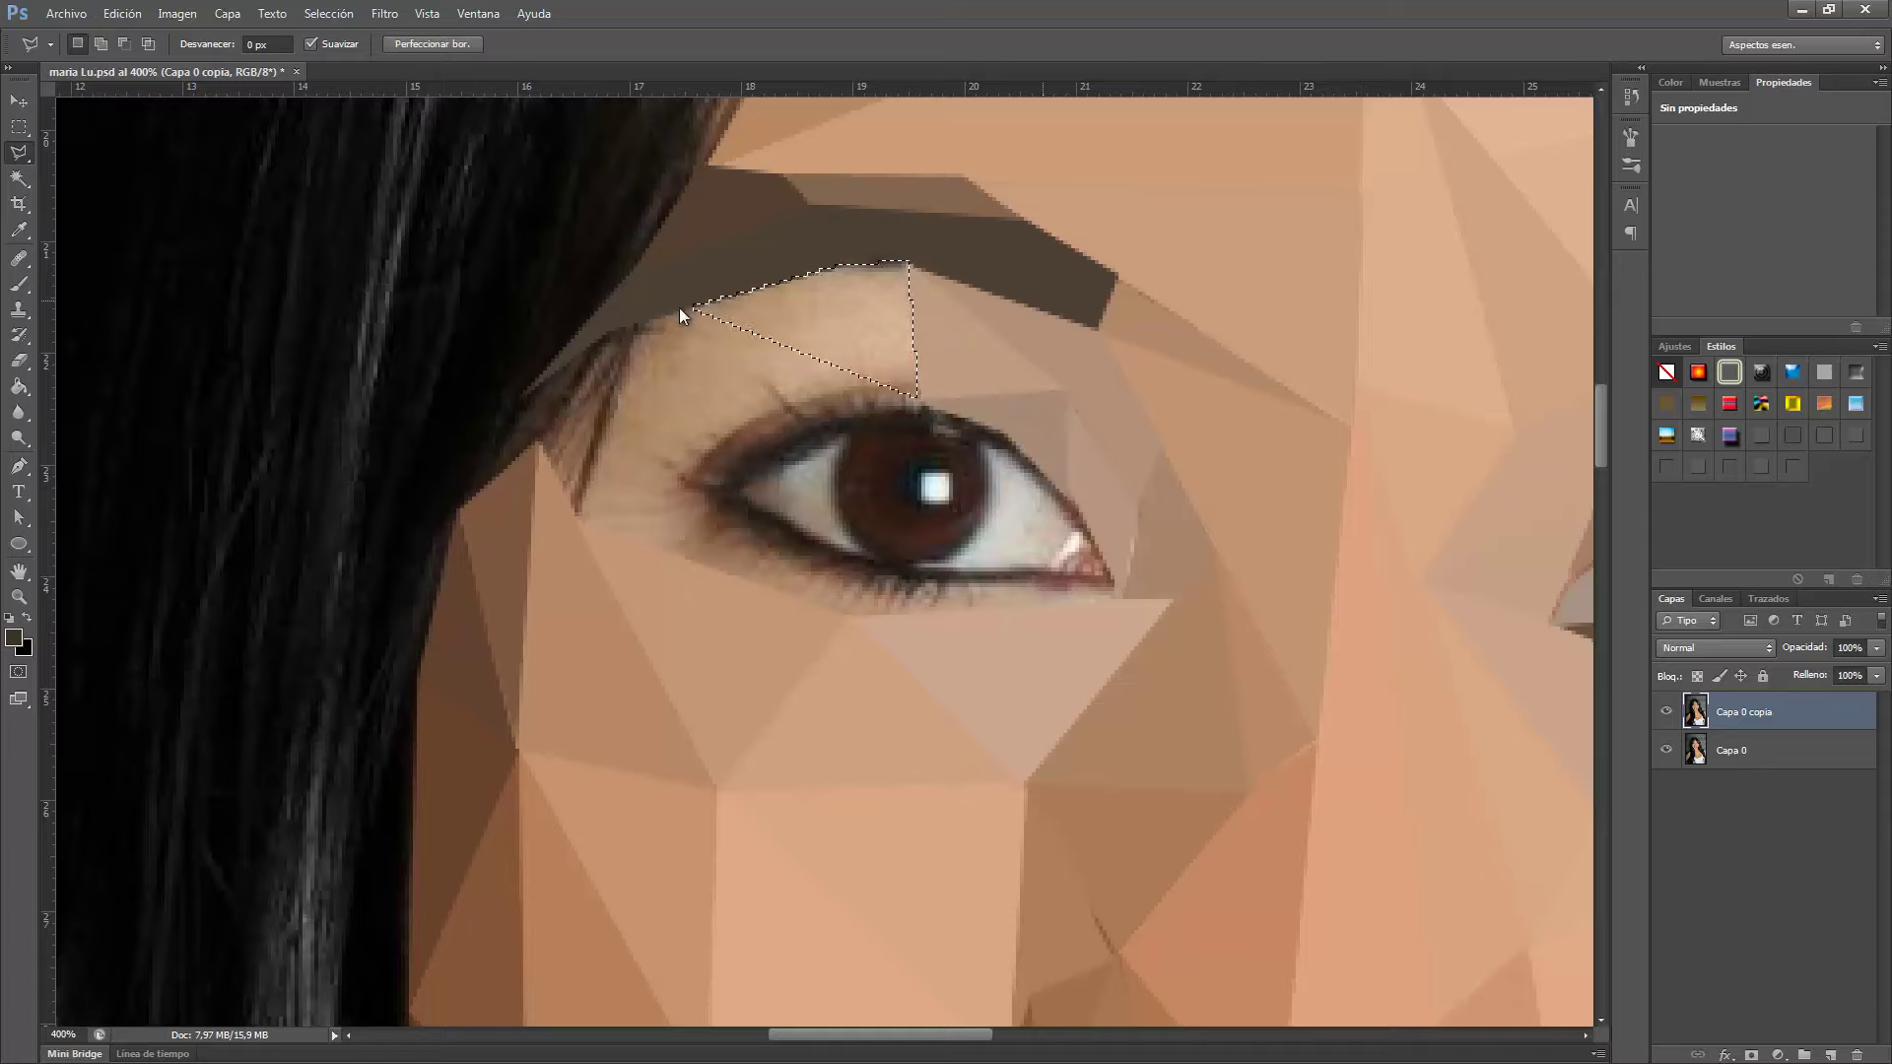
{"action": "key", "text": "ctrl+f"}
{"action": "key", "text": "ctrl+d"}
{"action": "left_click", "coordinate": [632, 330]}
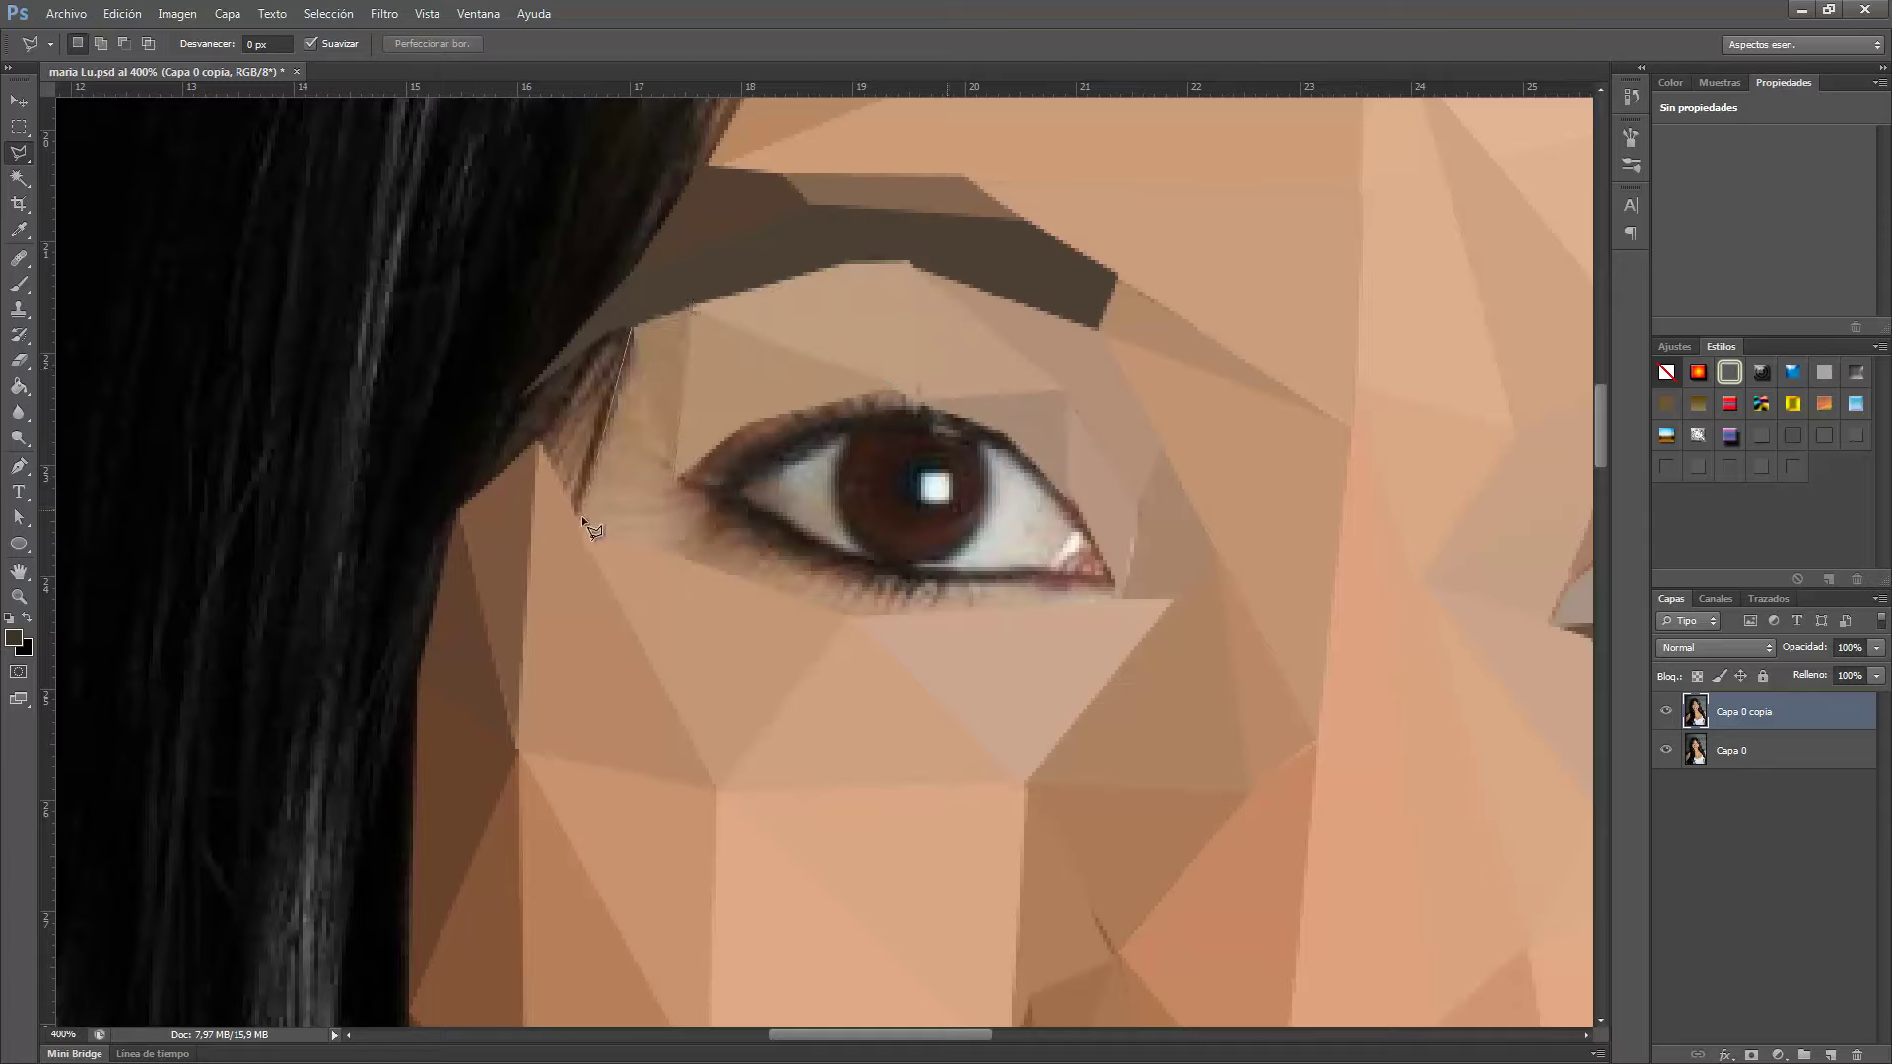
{"action": "left_click", "coordinate": [582, 516]}
{"action": "double_click", "coordinate": [541, 437]}
{"action": "key", "text": "ctrl+f"}
{"action": "key", "text": "ctrl+d"}
Flatten the triangle beside the eye and the traced upper-eyelid shape into averaged colour.
{"action": "left_click", "coordinate": [632, 330]}
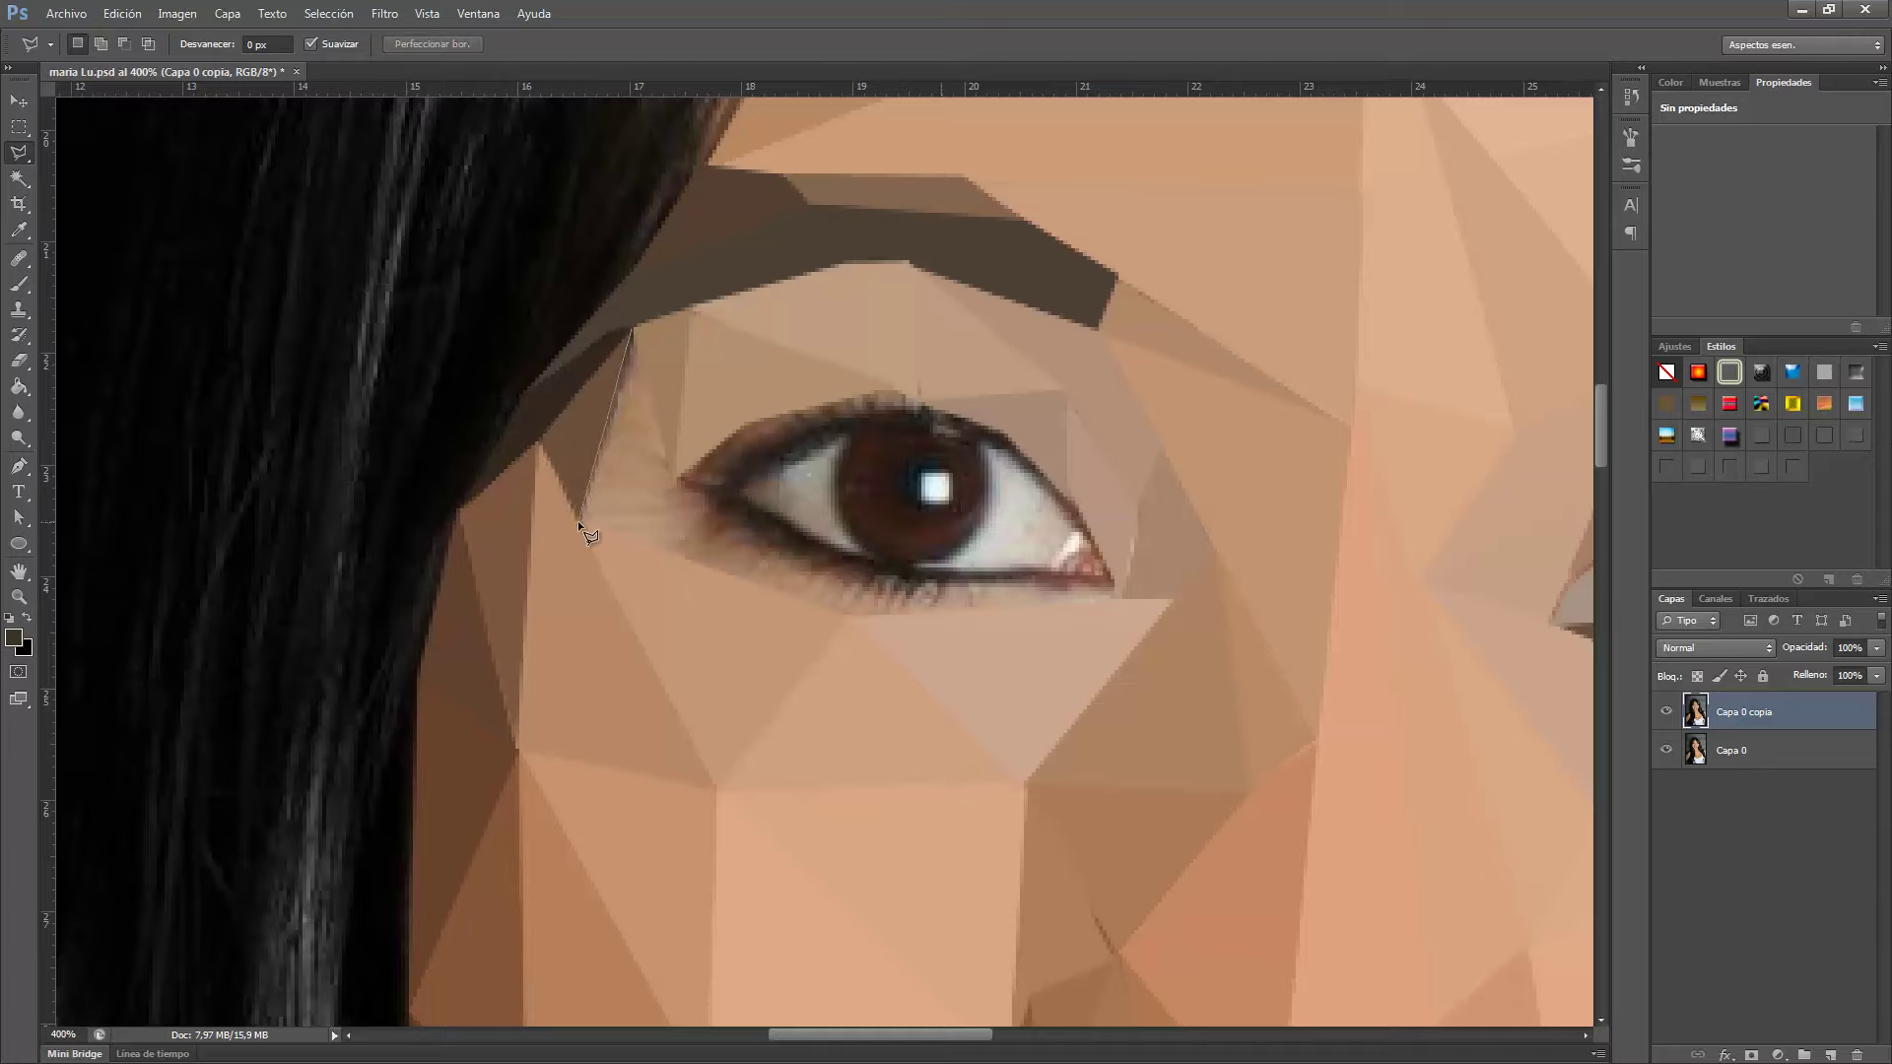
{"action": "left_click", "coordinate": [582, 521]}
{"action": "double_click", "coordinate": [682, 480]}
{"action": "key", "text": "ctrl+f"}
{"action": "key", "text": "ctrl+d"}
{"action": "left_click", "coordinate": [682, 481]}
{"action": "left_click", "coordinate": [724, 486]}
{"action": "left_click", "coordinate": [755, 448]}
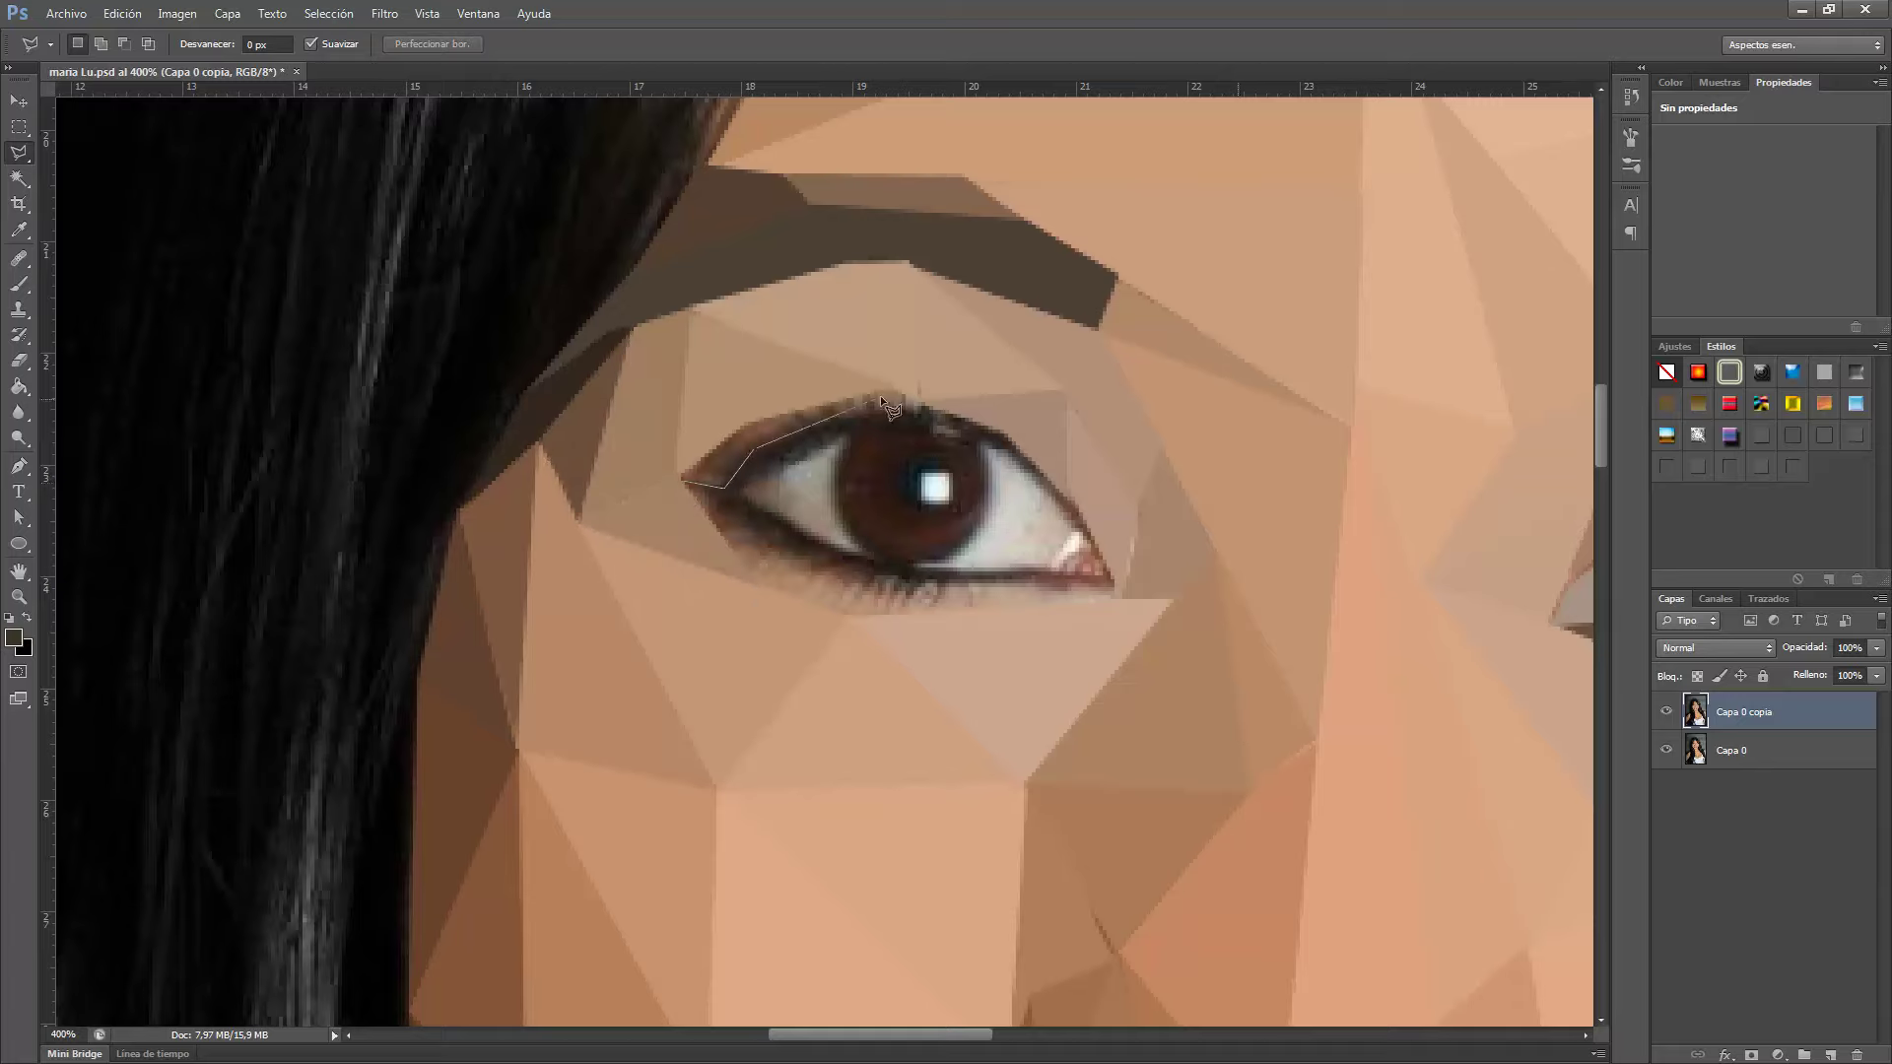
{"action": "left_click", "coordinate": [880, 400]}
{"action": "double_click", "coordinate": [749, 581]}
{"action": "key", "text": "ctrl+f"}
{"action": "key", "text": "ctrl+d"}
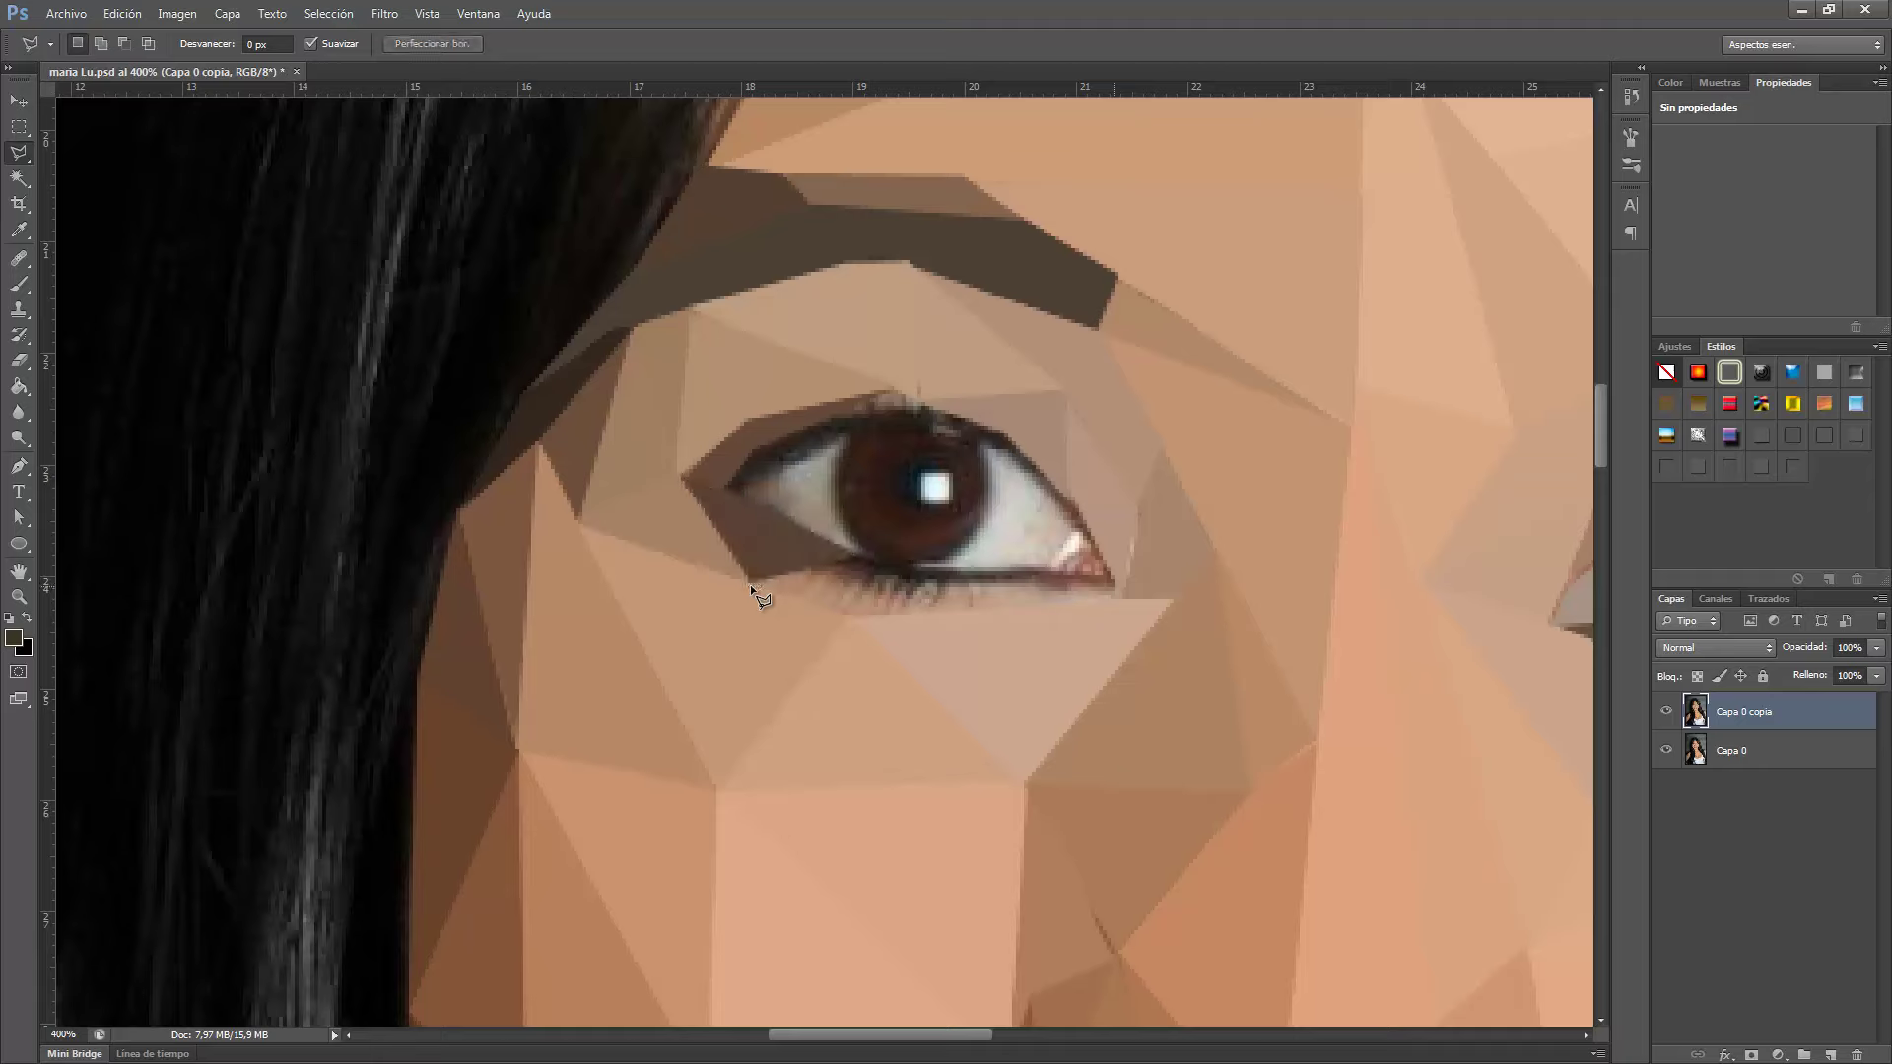
Average-fill the lower-eyelid strip, the outer eye corner and the right eye white.
{"action": "left_click", "coordinate": [833, 563]}
{"action": "left_click", "coordinate": [938, 573]}
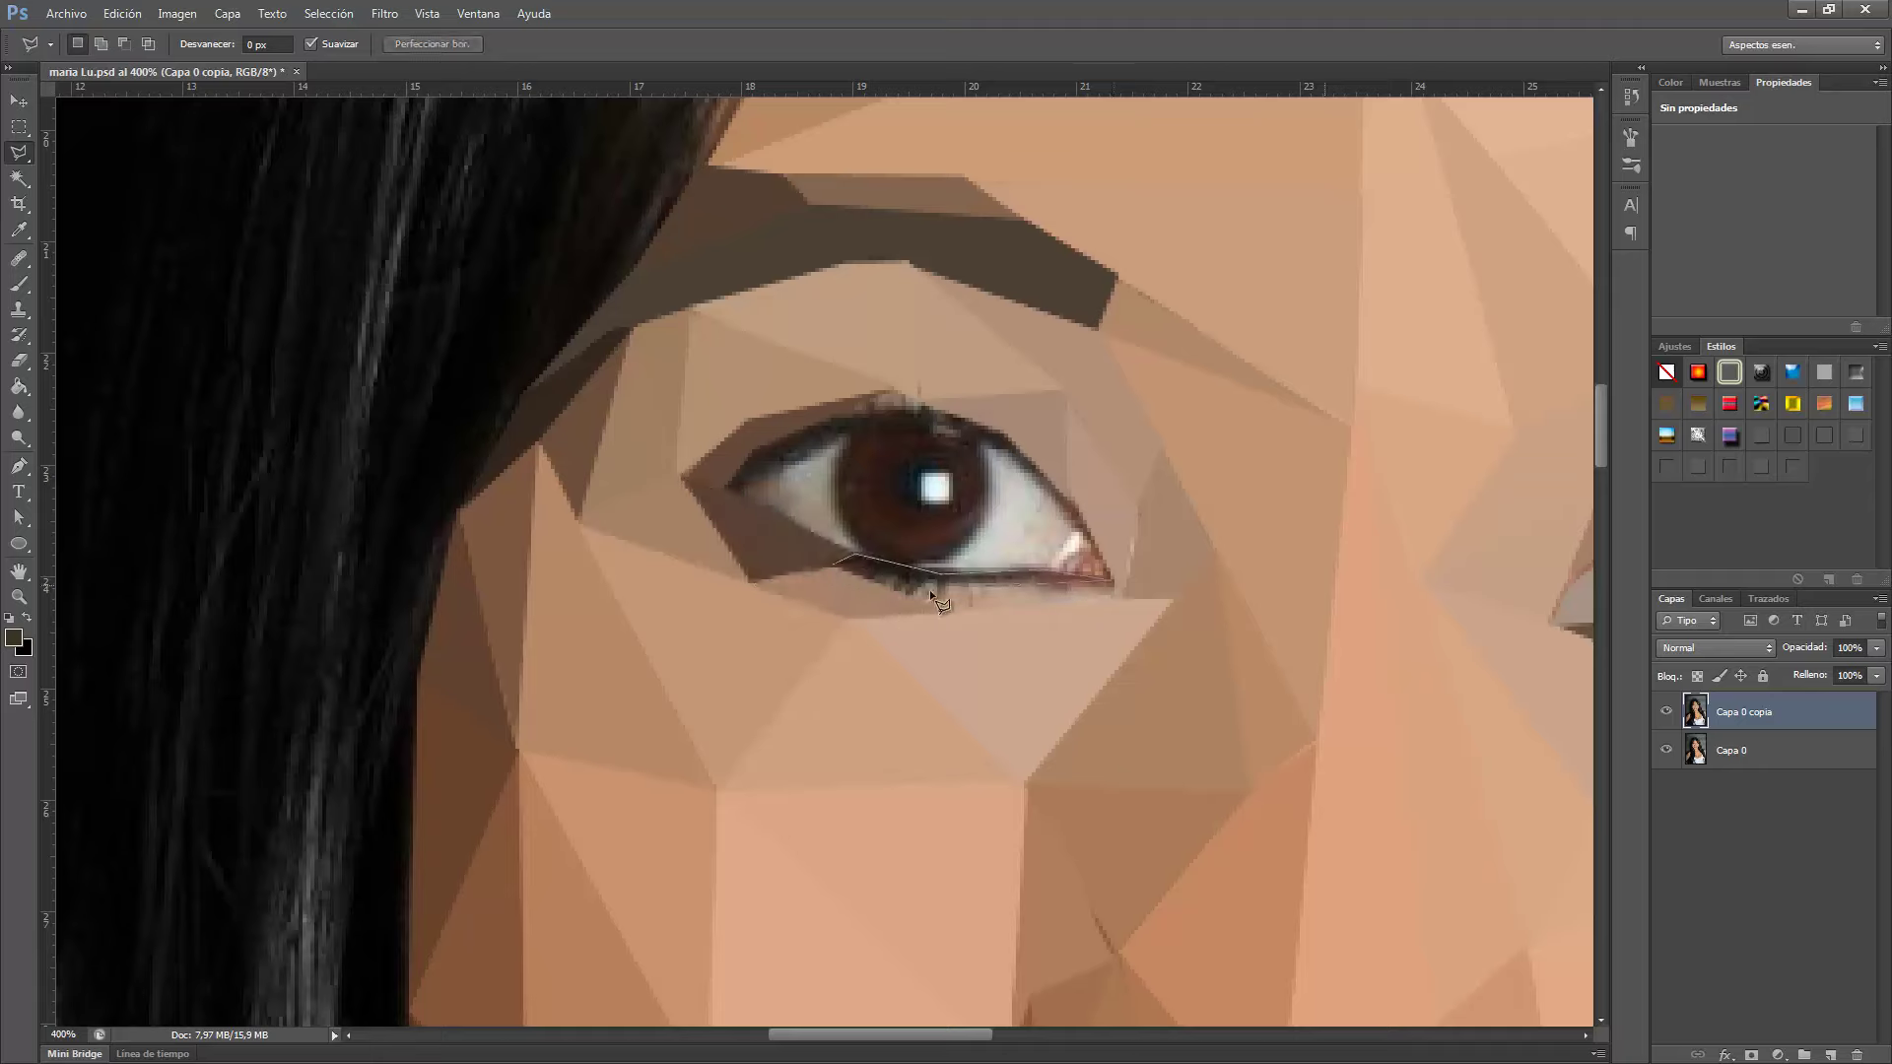
{"action": "double_click", "coordinate": [930, 589]}
{"action": "key", "text": "ctrl+f"}
{"action": "key", "text": "ctrl+d"}
{"action": "double_click", "coordinate": [1111, 585]}
{"action": "key", "text": "ctrl+f"}
{"action": "key", "text": "ctrl+d"}
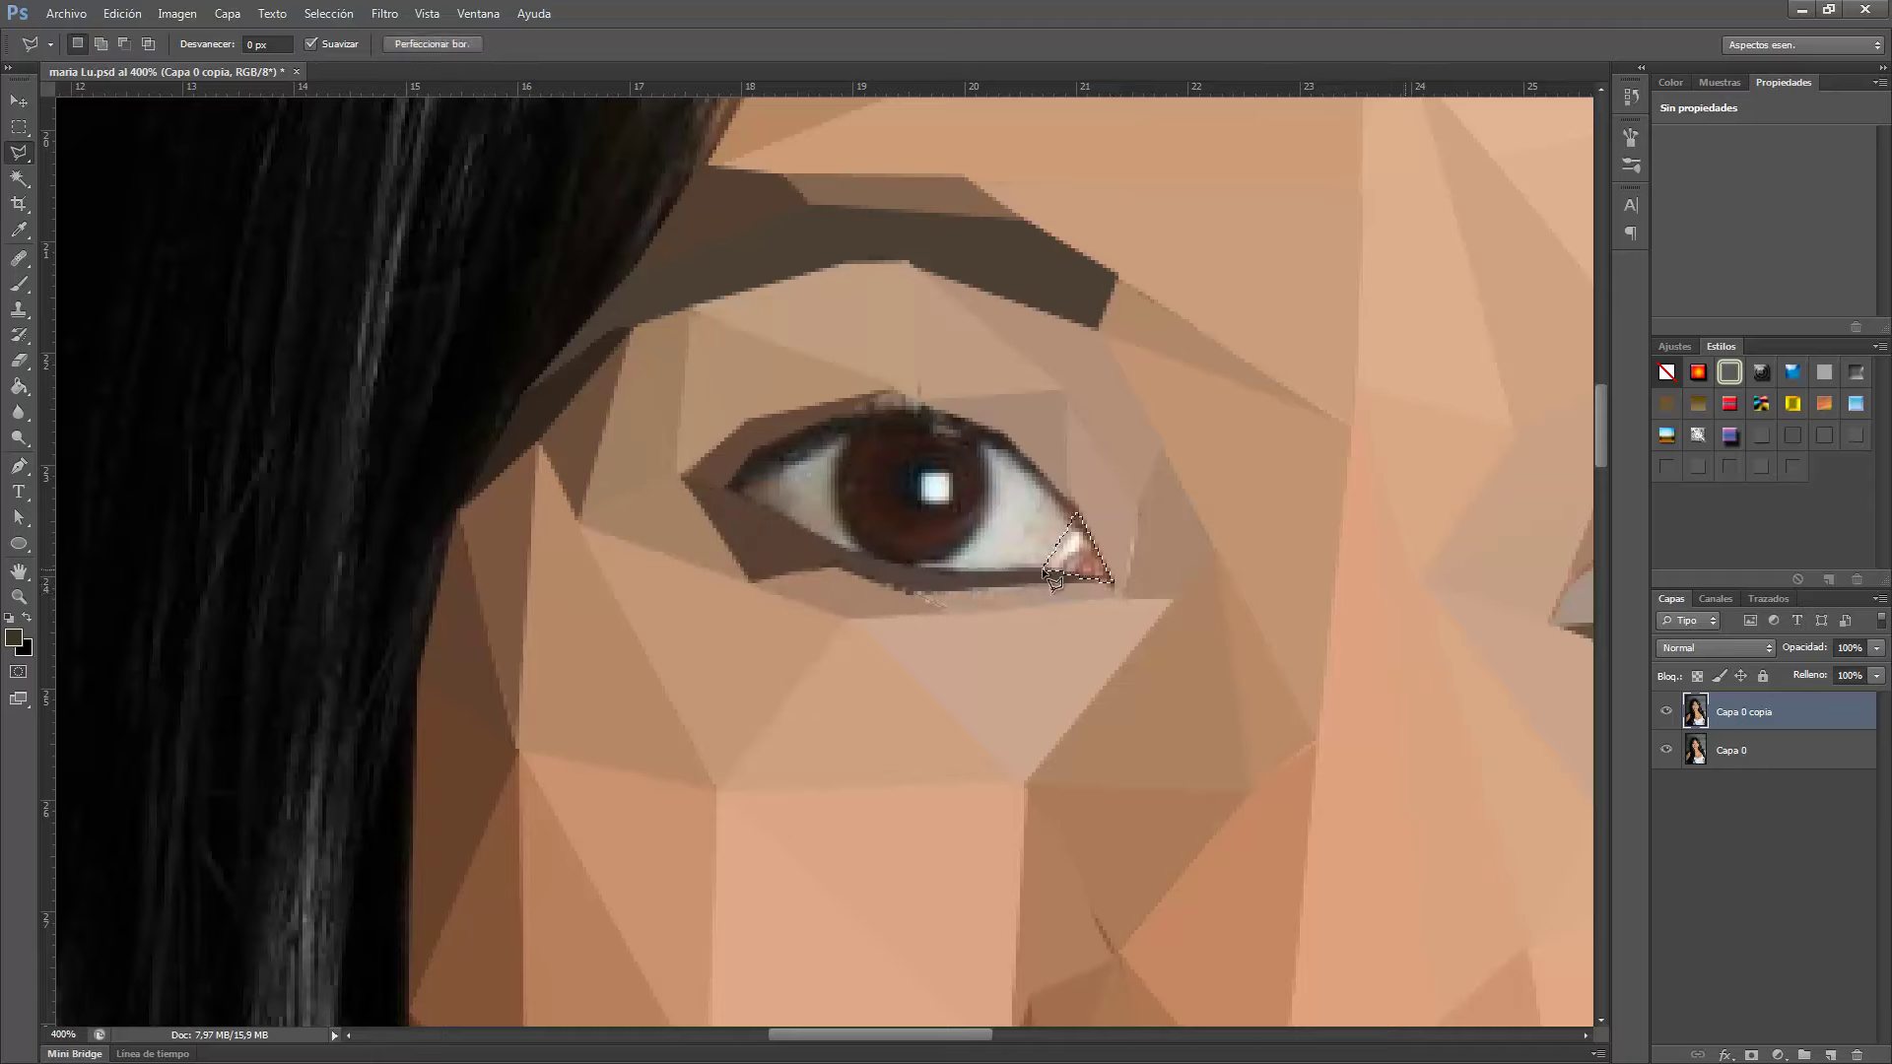
{"action": "double_click", "coordinate": [1075, 508]}
{"action": "key", "text": "ctrl+f"}
{"action": "key", "text": "ctrl+d"}
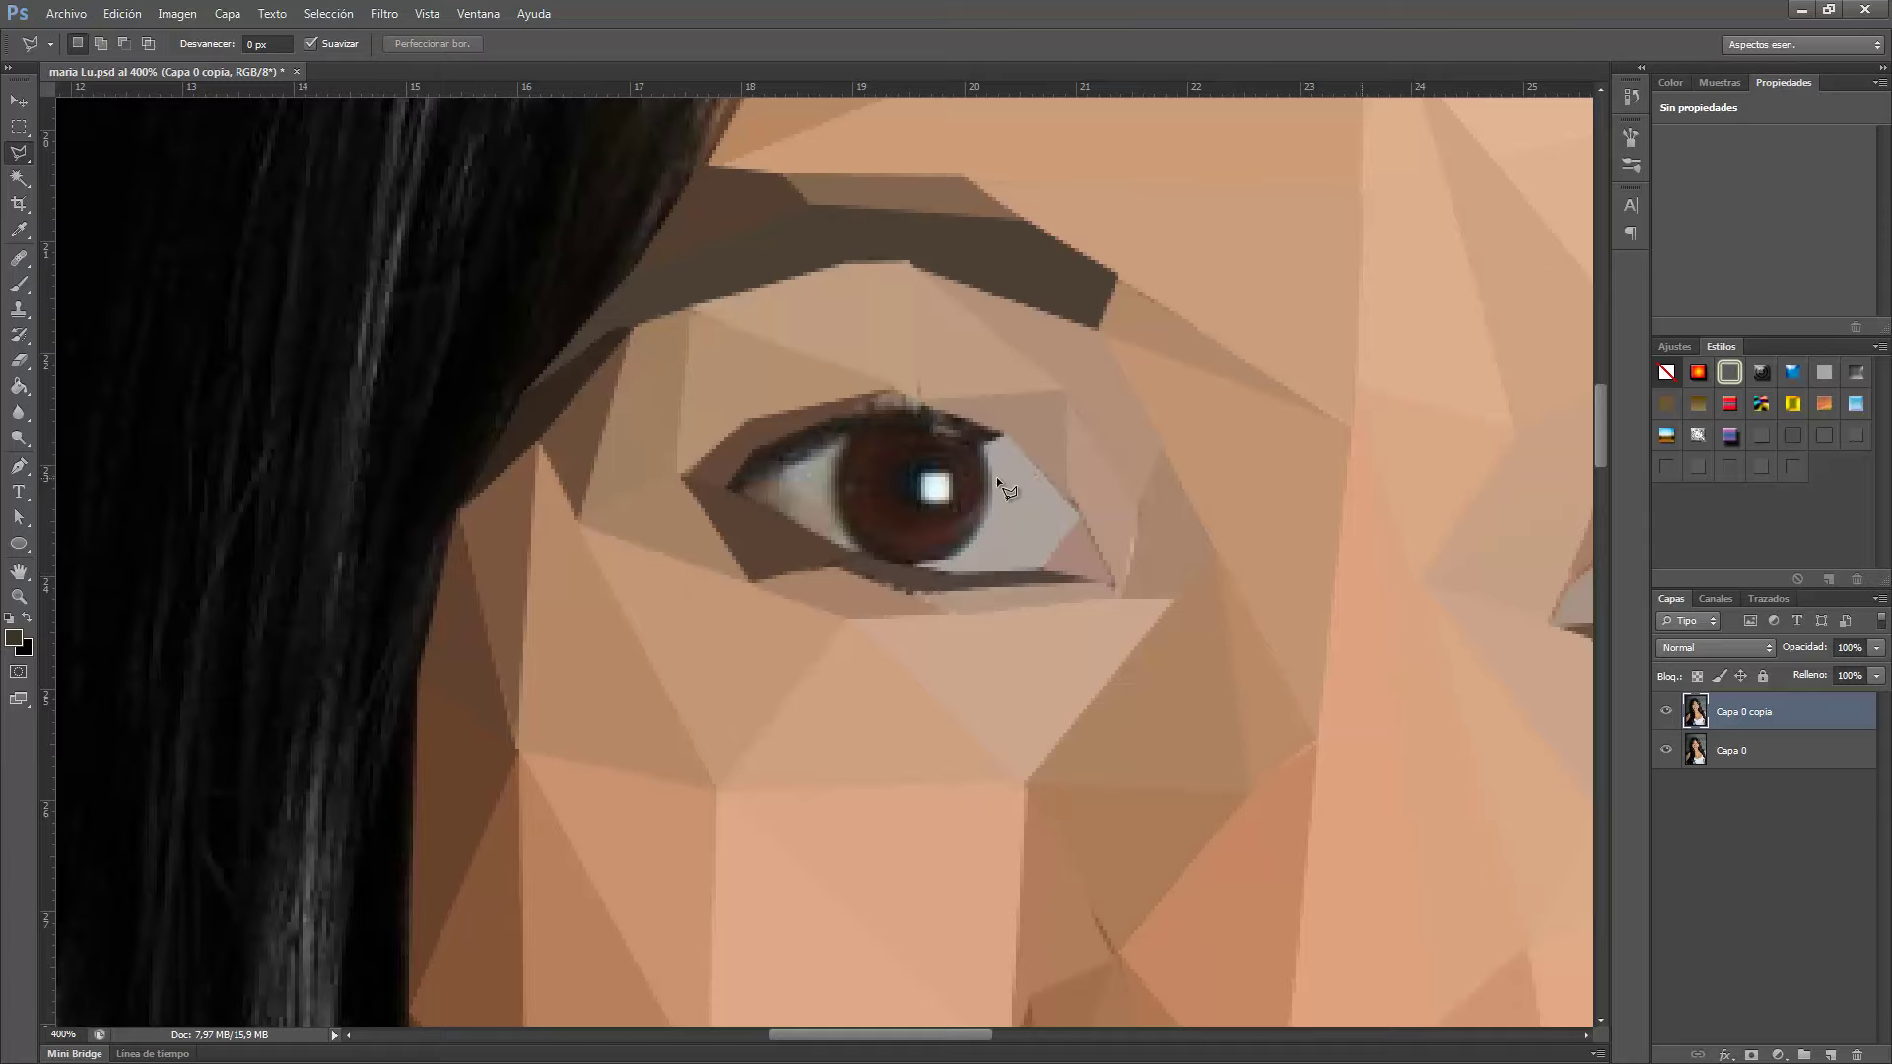
Flatten the upper-eyelid edge and the iris into dark averaged-colour polygons.
{"action": "left_click", "coordinate": [981, 445]}
{"action": "left_click", "coordinate": [908, 415]}
{"action": "left_click", "coordinate": [759, 448]}
{"action": "left_click", "coordinate": [729, 487]}
{"action": "double_click", "coordinate": [866, 422]}
{"action": "key", "text": "ctrl+f"}
{"action": "key", "text": "ctrl+d"}
{"action": "left_click", "coordinate": [915, 415]}
{"action": "left_click", "coordinate": [858, 430]}
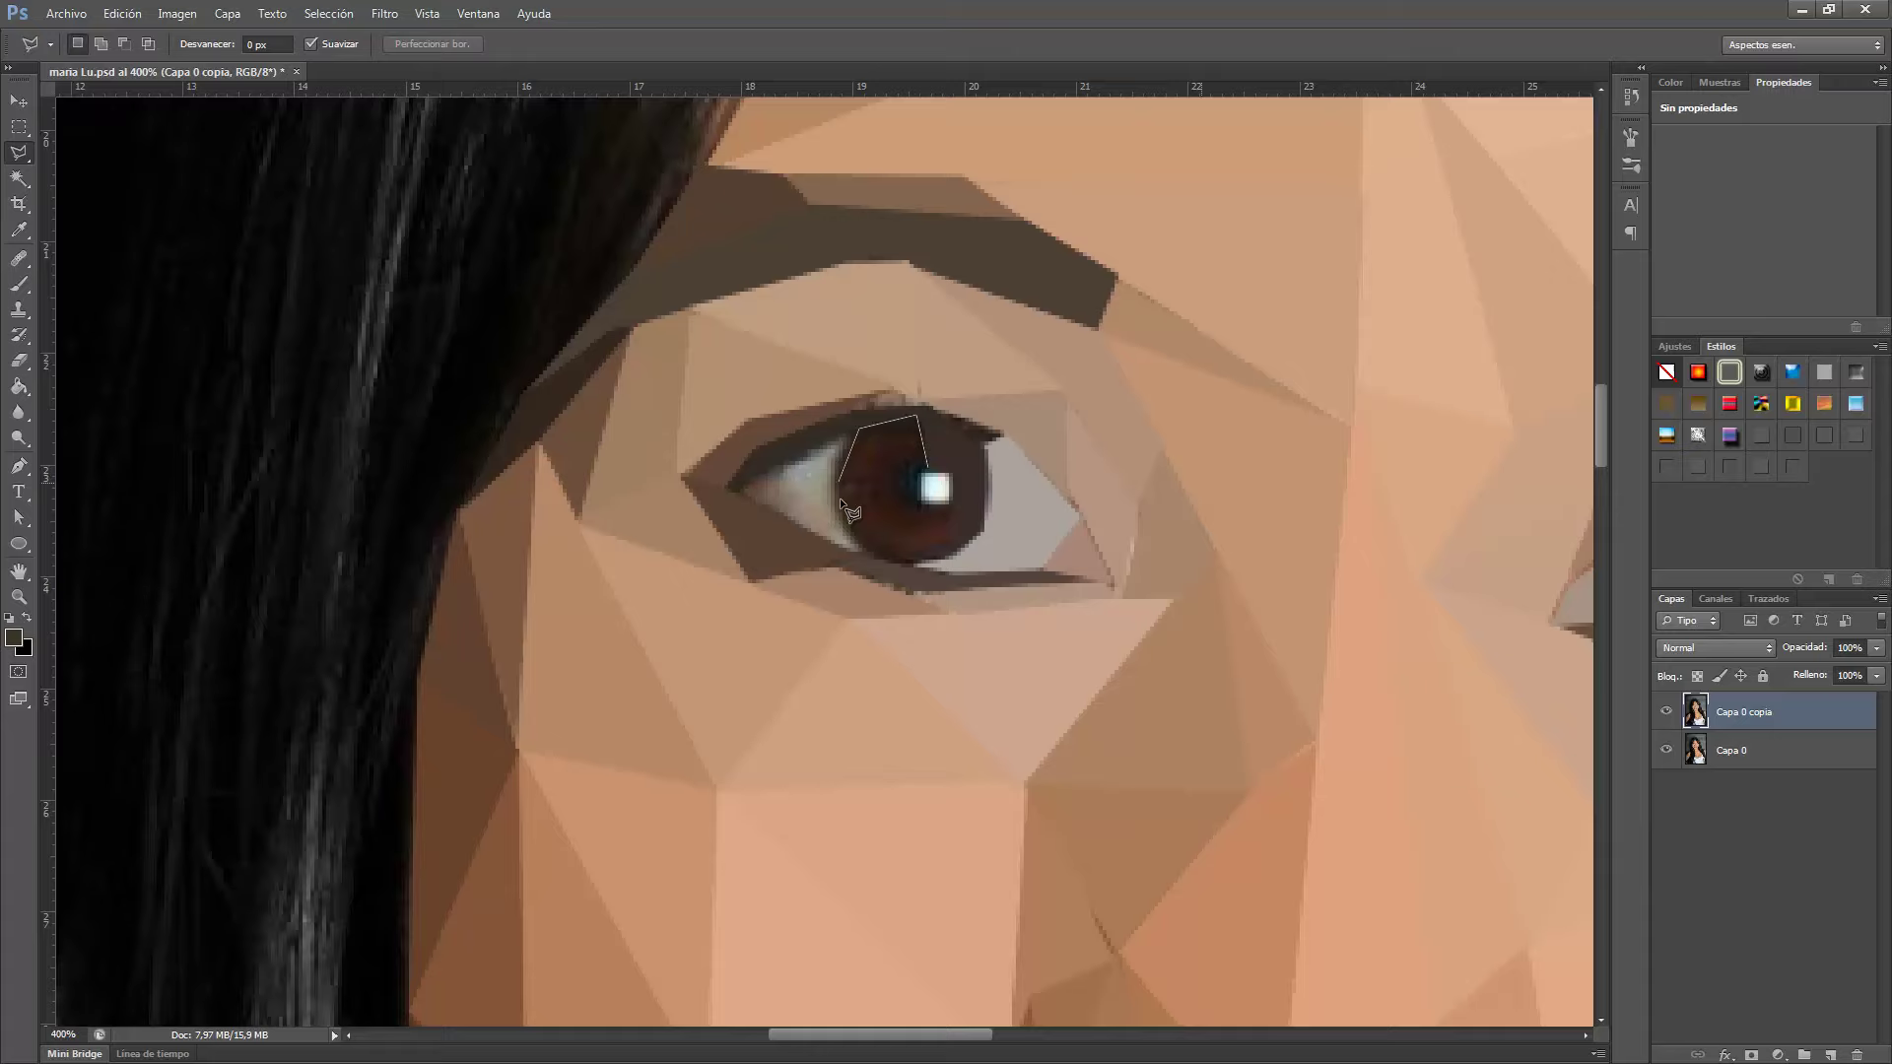
{"action": "double_click", "coordinate": [921, 502]}
{"action": "key", "text": "ctrl+f"}
{"action": "key", "text": "ctrl+d"}
Facet the eye highlight in flat grey and the left eye white in averaged colour.
{"action": "left_click", "coordinate": [961, 474]}
{"action": "left_click", "coordinate": [954, 511]}
{"action": "double_click", "coordinate": [916, 513]}
{"action": "key", "text": "ctrl+f"}
{"action": "key", "text": "ctrl+d"}
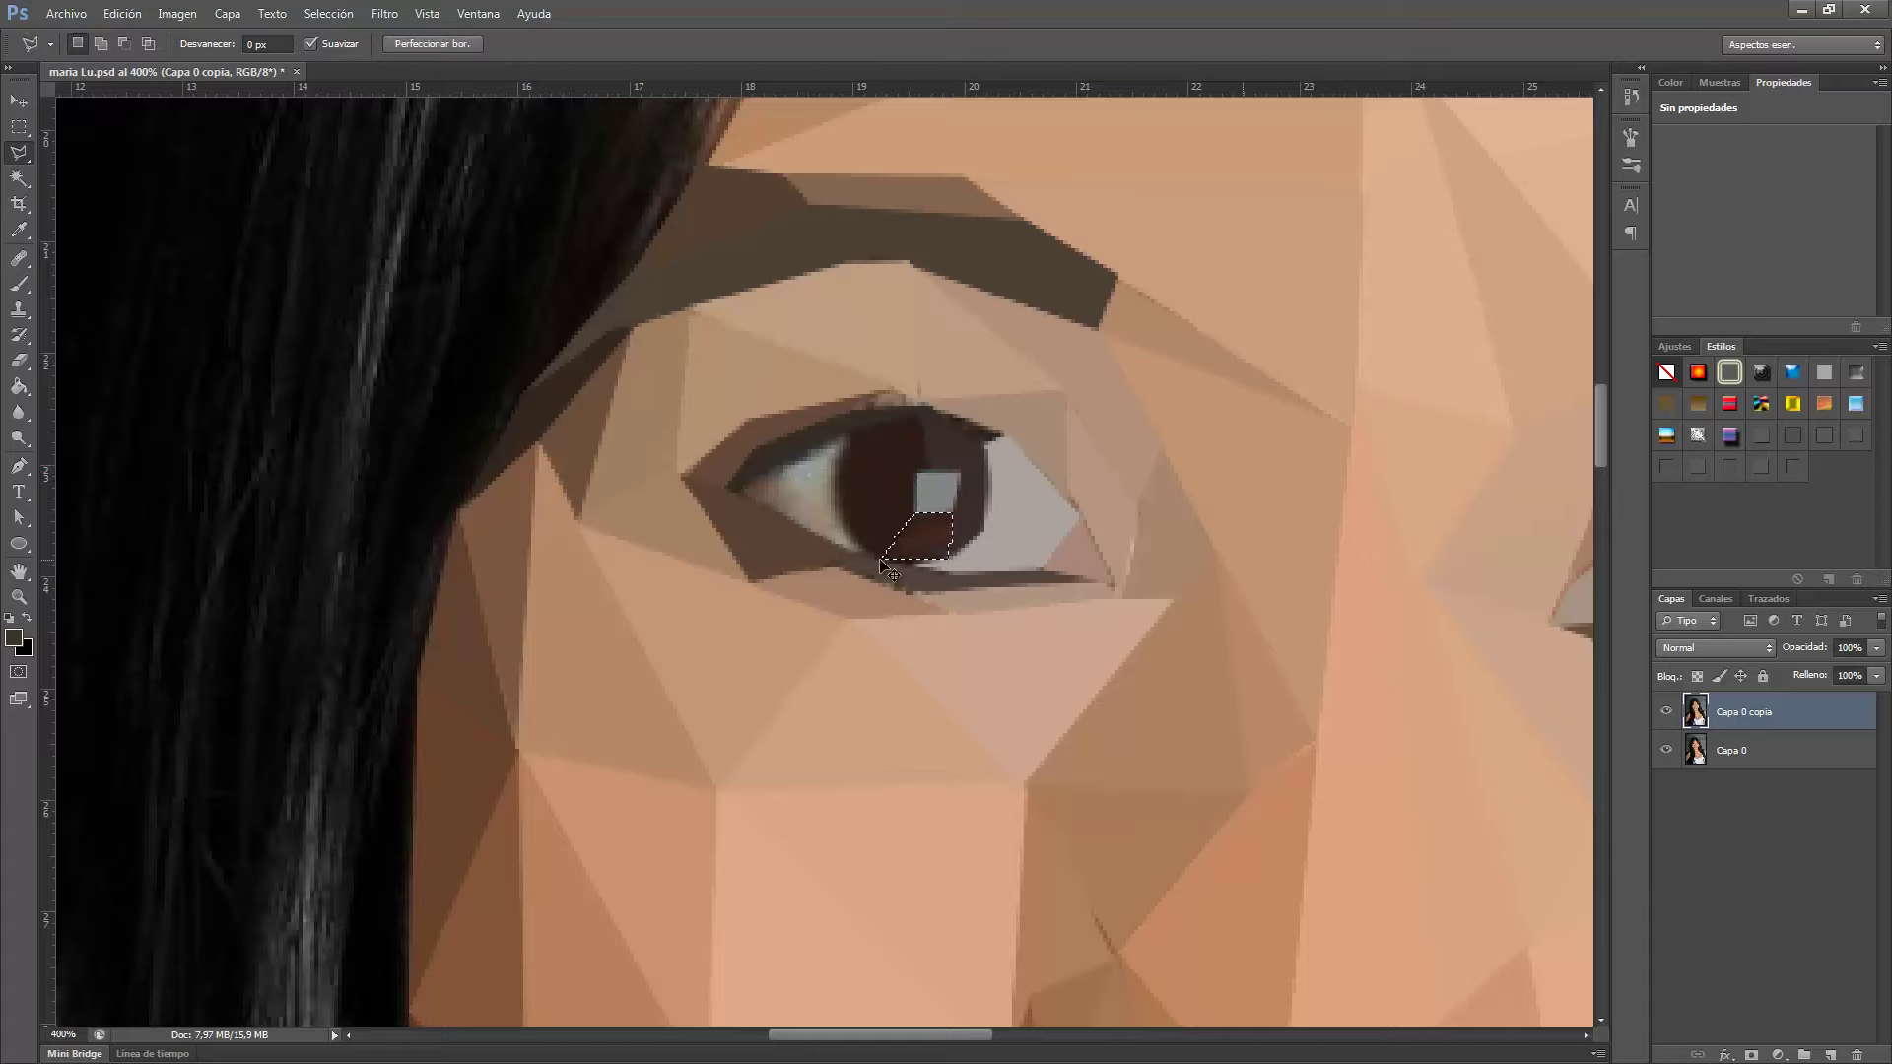
{"action": "left_click", "coordinate": [874, 552]}
{"action": "left_click", "coordinate": [838, 508]}
{"action": "left_click", "coordinate": [855, 430]}
{"action": "left_click", "coordinate": [774, 461]}
{"action": "double_click", "coordinate": [862, 560]}
{"action": "key", "text": "ctrl+f"}
{"action": "key", "text": "ctrl+d"}
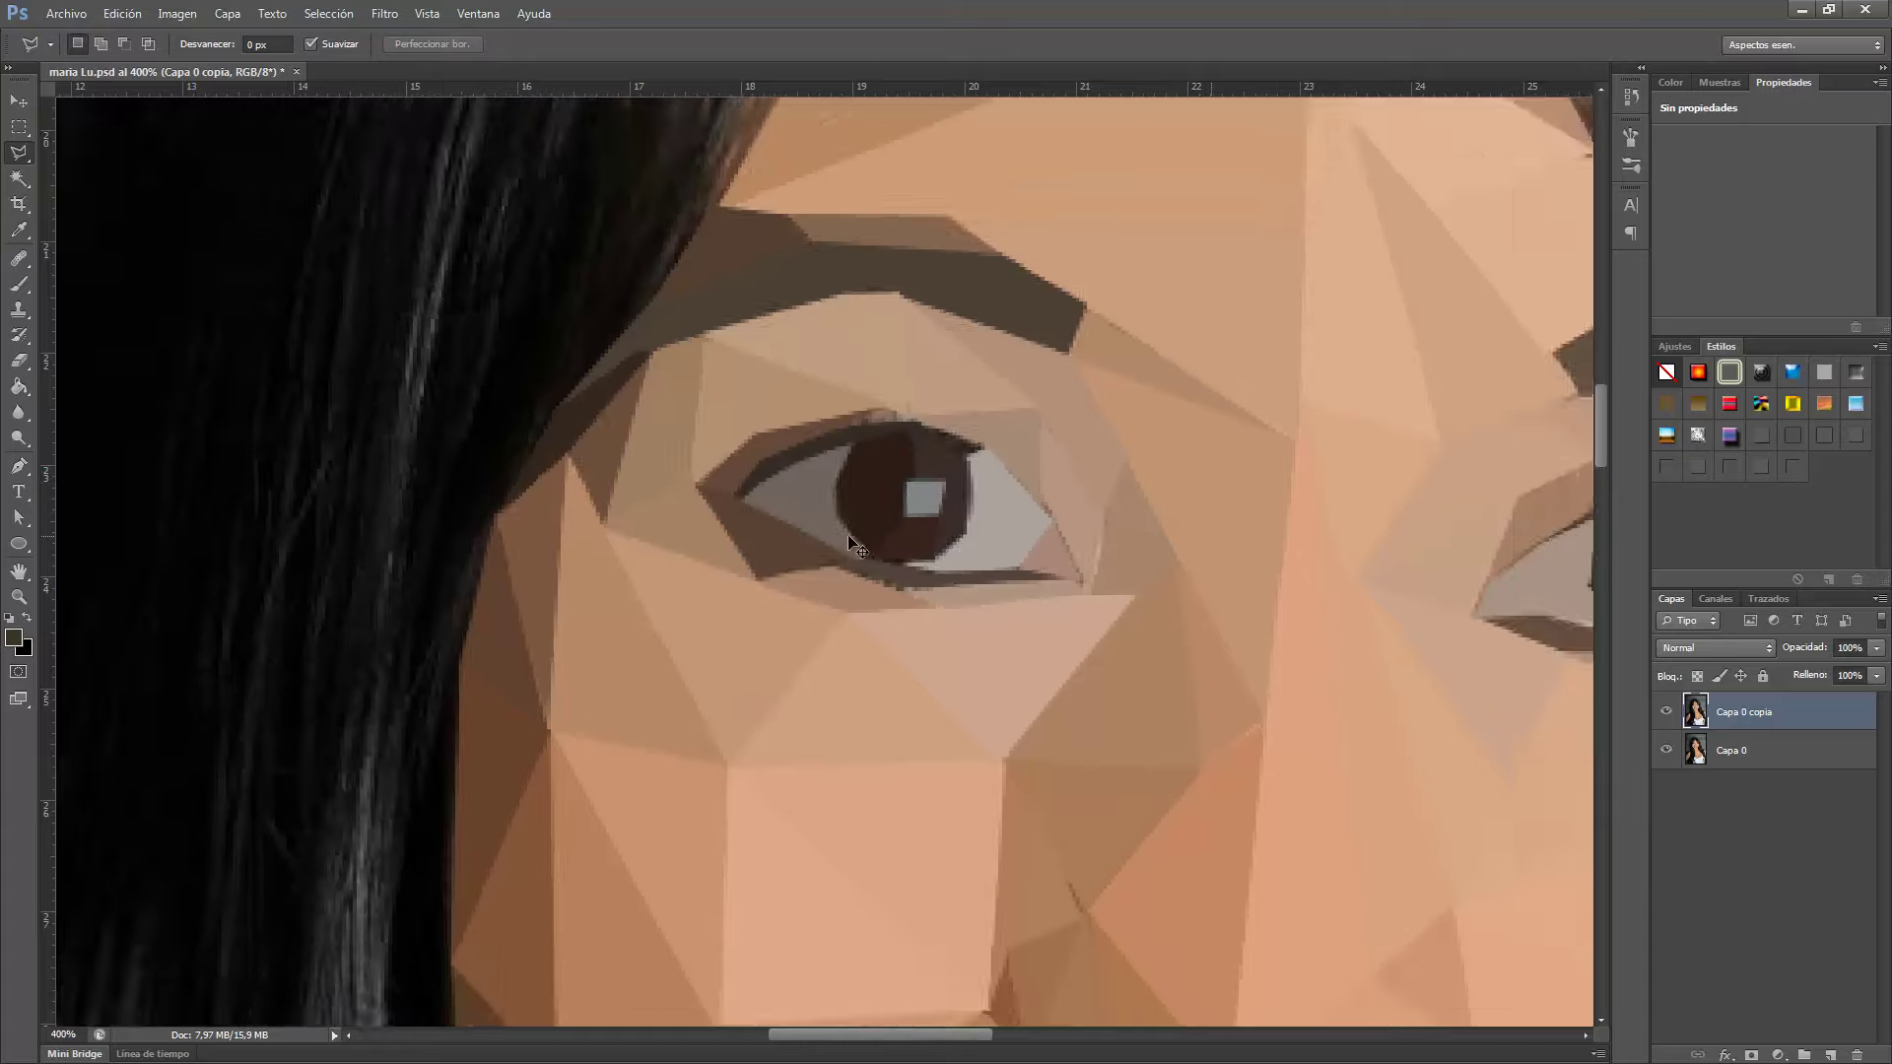
{"action": "scroll", "coordinate": [848, 534], "scroll_direction": "down", "scroll_amount": 5}
Fill the jaw-edge triangle with flat tan and the first neck triangle below the jaw.
{"action": "scroll", "coordinate": [811, 427], "scroll_direction": "up", "scroll_amount": 4}
{"action": "double_click", "coordinate": [1062, 600]}
{"action": "key", "text": "ctrl+f"}
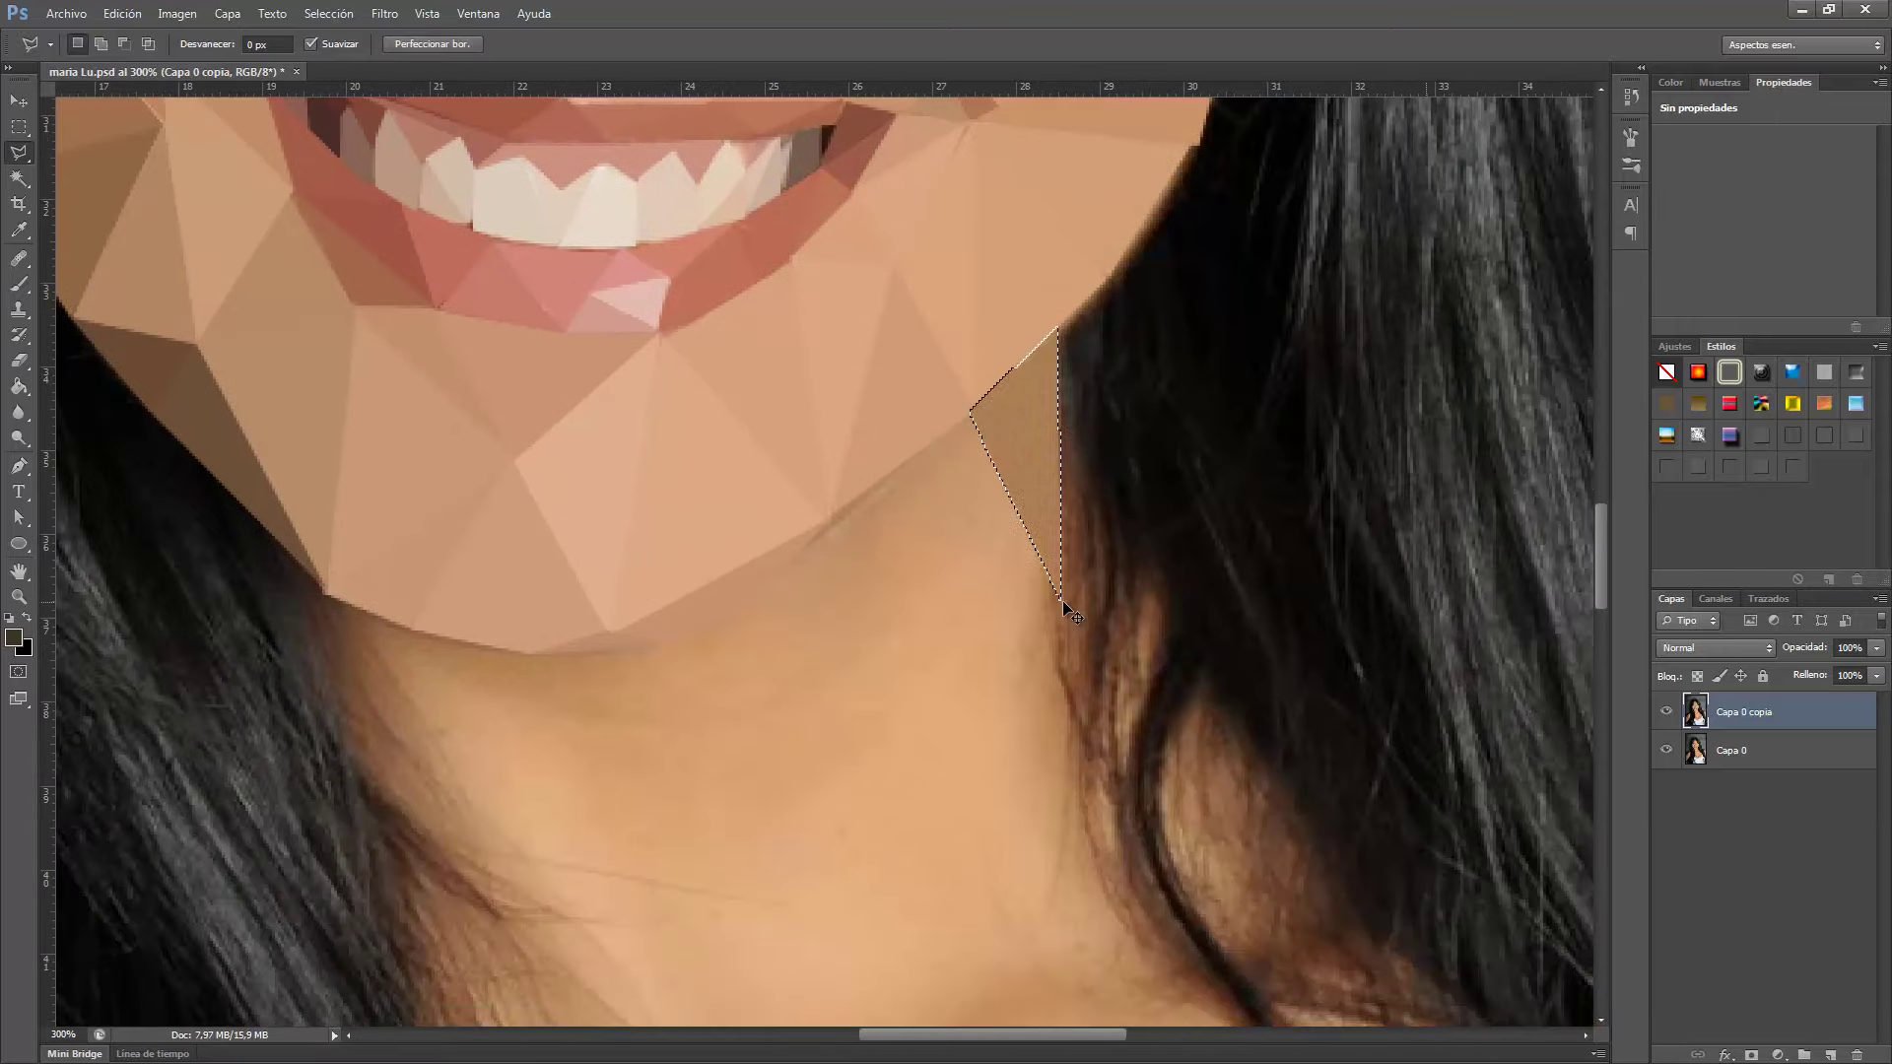
{"action": "key", "text": "ctrl+d"}
{"action": "left_click", "coordinate": [814, 544]}
{"action": "left_click", "coordinate": [739, 609]}
{"action": "left_click", "coordinate": [660, 646]}
{"action": "left_click", "coordinate": [995, 763]}
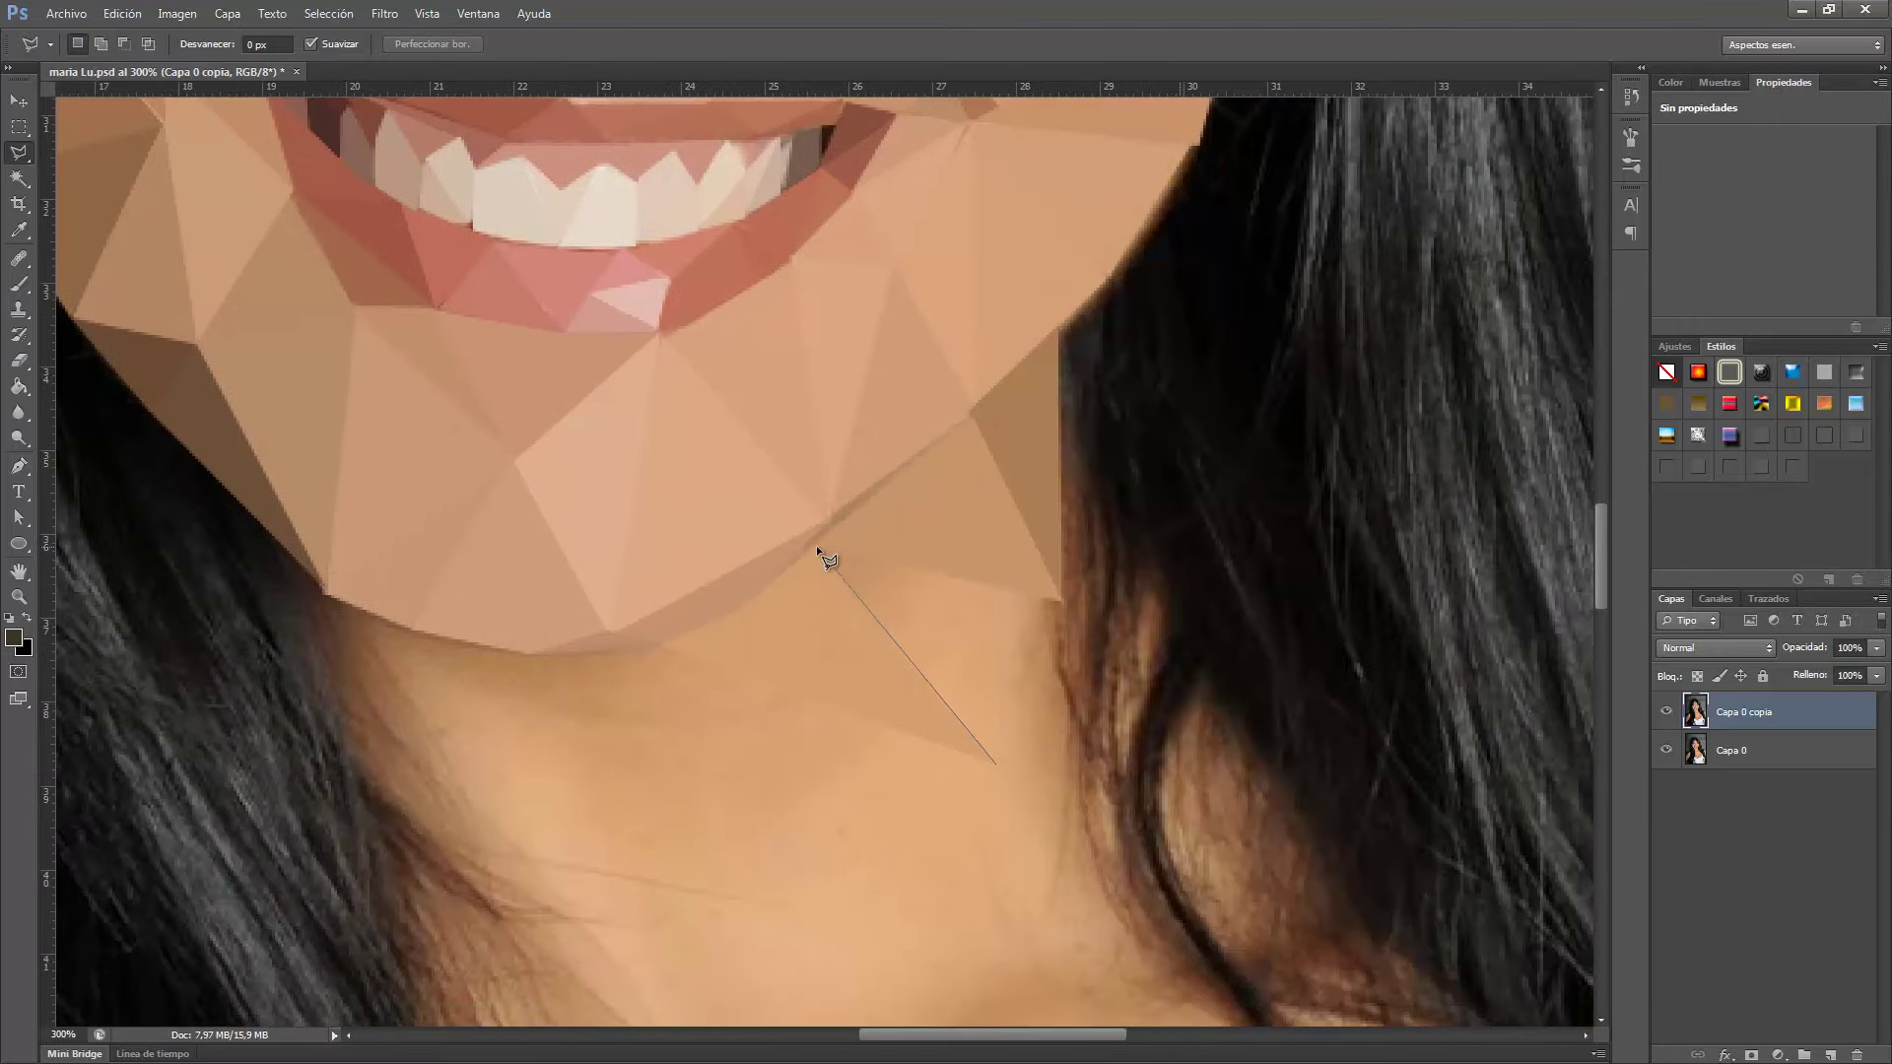
{"action": "left_click", "coordinate": [816, 547]}
{"action": "key", "text": "ctrl+f"}
{"action": "key", "text": "ctrl+d"}
Facet the neck triangles under the chin edge, including a darker one, with averaged colour.
{"action": "left_click", "coordinate": [588, 867]}
{"action": "left_click", "coordinate": [477, 647]}
{"action": "key", "text": "ctrl+f"}
{"action": "key", "text": "ctrl+d"}
{"action": "left_click", "coordinate": [332, 600]}
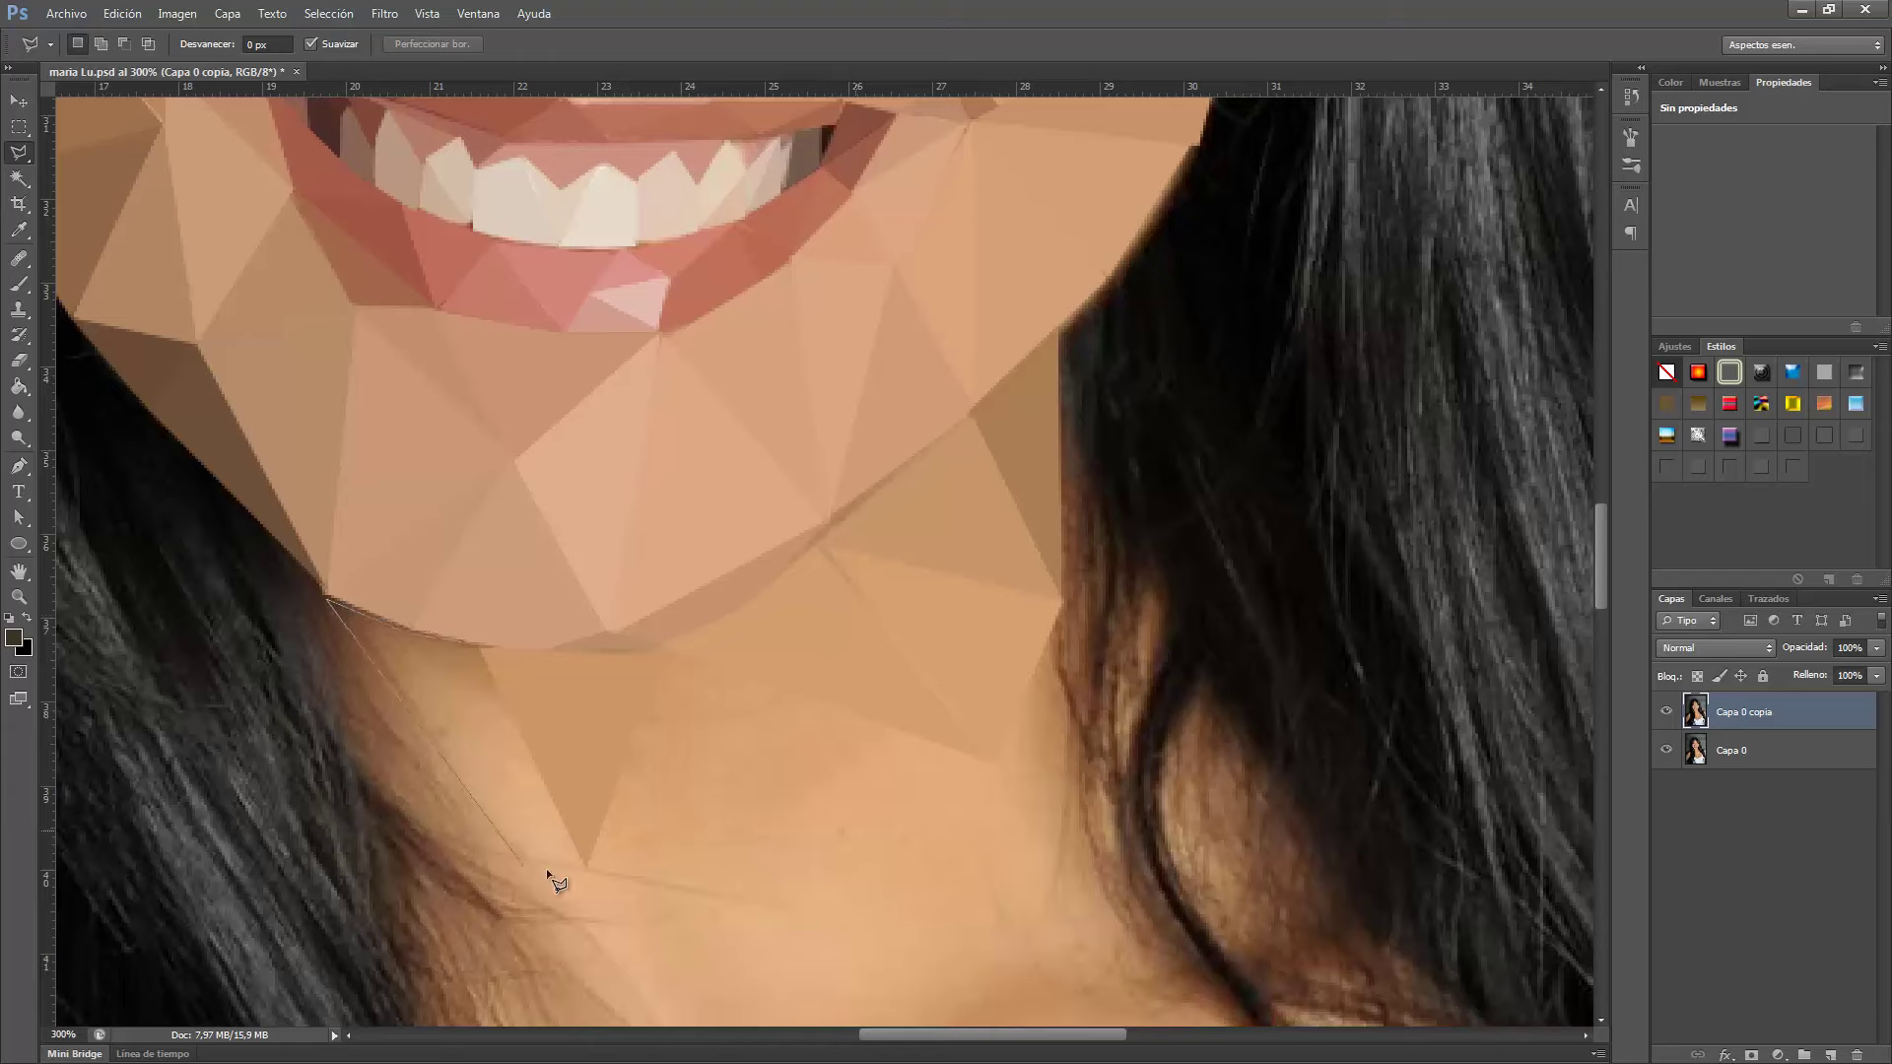
{"action": "left_click", "coordinate": [588, 868]}
{"action": "key", "text": "ctrl+f"}
{"action": "key", "text": "ctrl+d"}
{"action": "left_click", "coordinate": [326, 596]}
{"action": "double_click", "coordinate": [354, 759]}
{"action": "key", "text": "ctrl+f"}
{"action": "key", "text": "ctrl+d"}
Zoom out and average-fill the triangle just below the chin.
{"action": "left_click", "coordinate": [587, 852]}
{"action": "scroll", "coordinate": [597, 906], "scroll_direction": "down", "scroll_amount": 2}
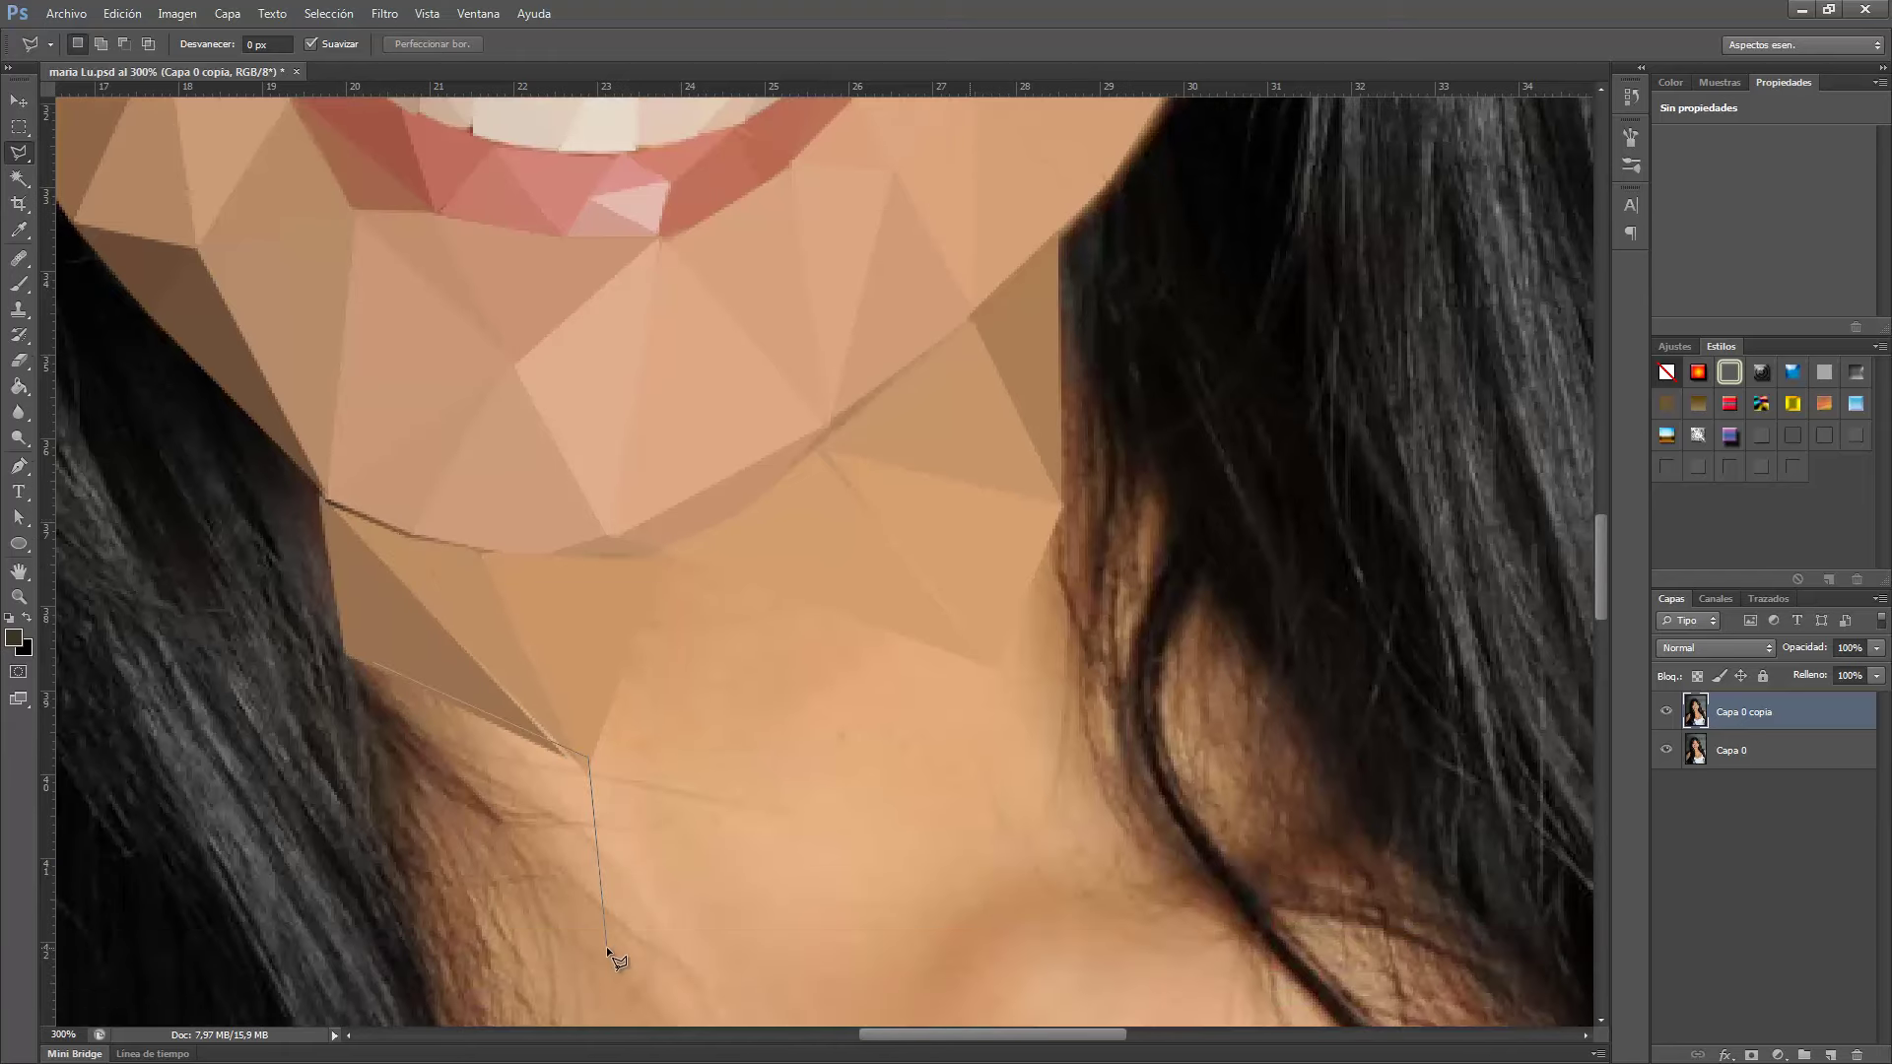
{"action": "key", "text": "ctrl+minus"}
{"action": "scroll", "coordinate": [549, 591], "scroll_direction": "down", "scroll_amount": 2}
{"action": "left_click", "coordinate": [550, 362]}
{"action": "double_click", "coordinate": [789, 434]}
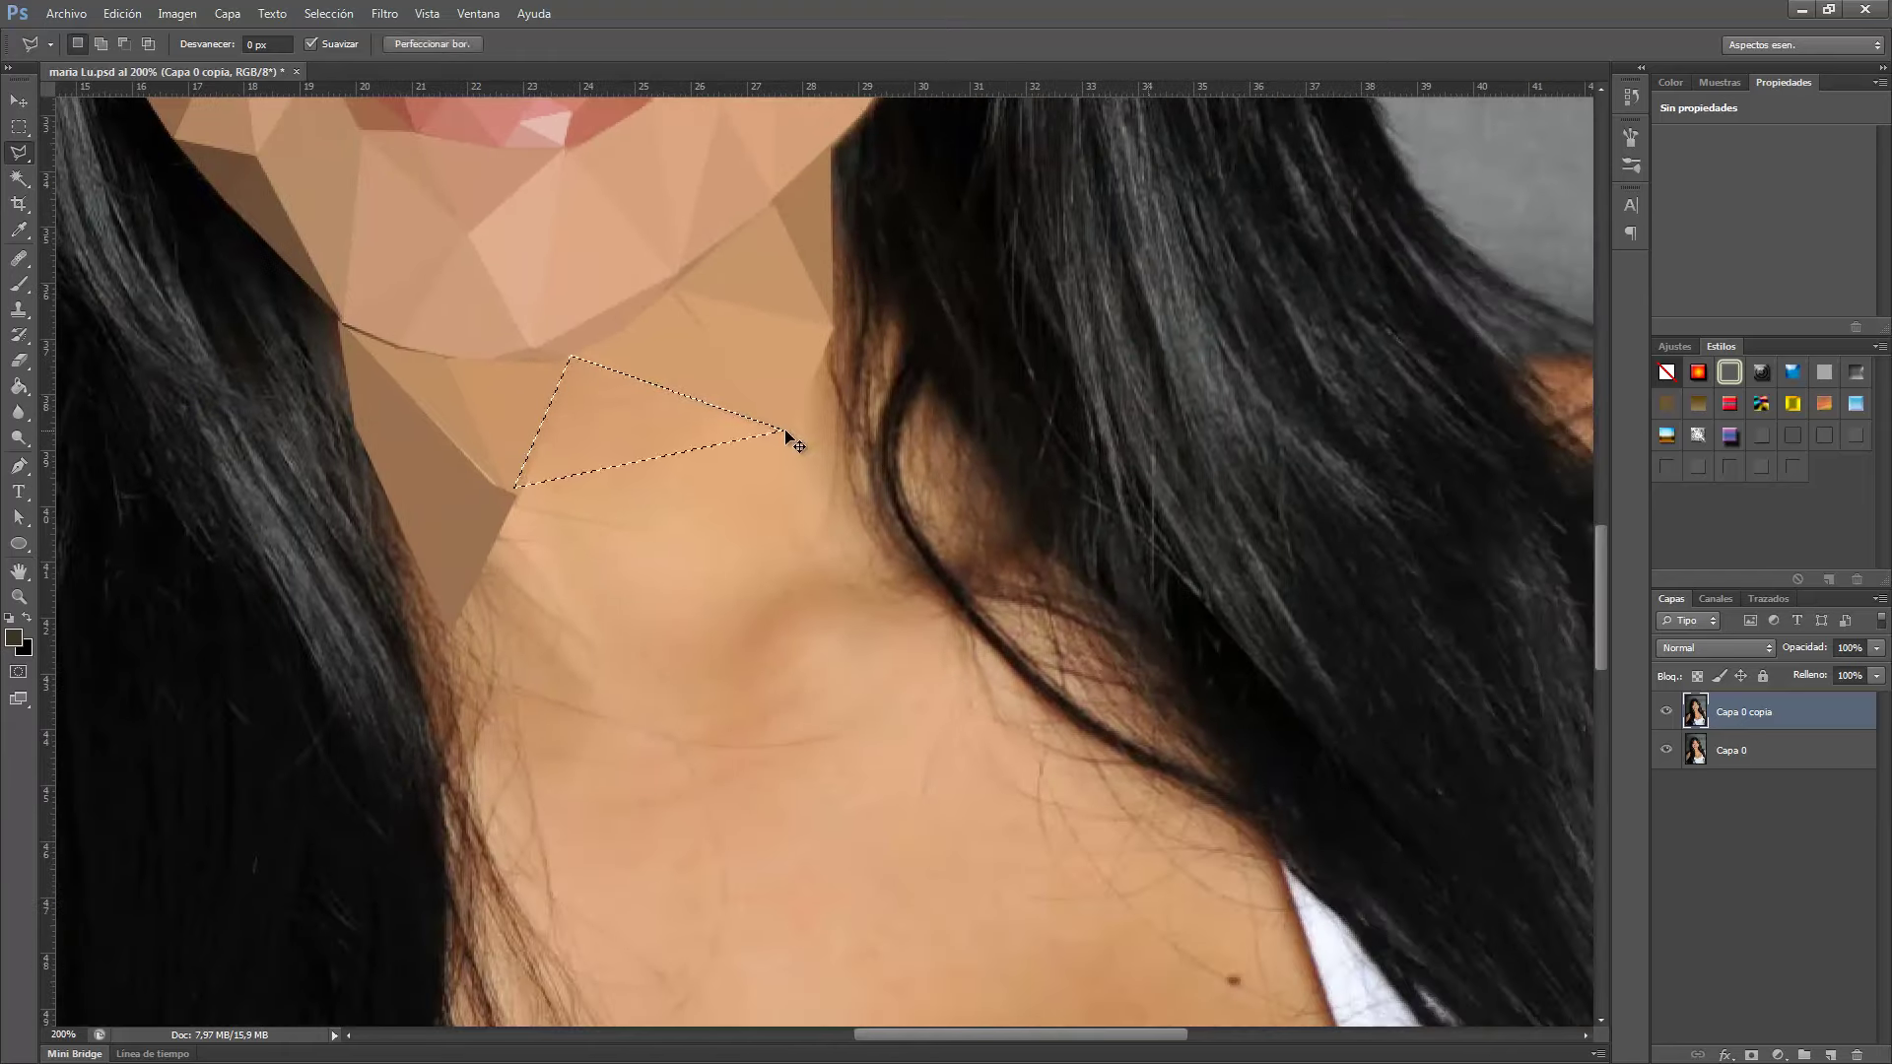
{"action": "key", "text": "ctrl+f"}
{"action": "key", "text": "ctrl+d"}
Facet three more neck triangles, including a darker one, with flat averaged colour.
{"action": "left_click", "coordinate": [513, 490]}
{"action": "left_click", "coordinate": [710, 731]}
{"action": "double_click", "coordinate": [949, 608]}
{"action": "key", "text": "ctrl+f"}
{"action": "key", "text": "ctrl+d"}
{"action": "left_click", "coordinate": [763, 542]}
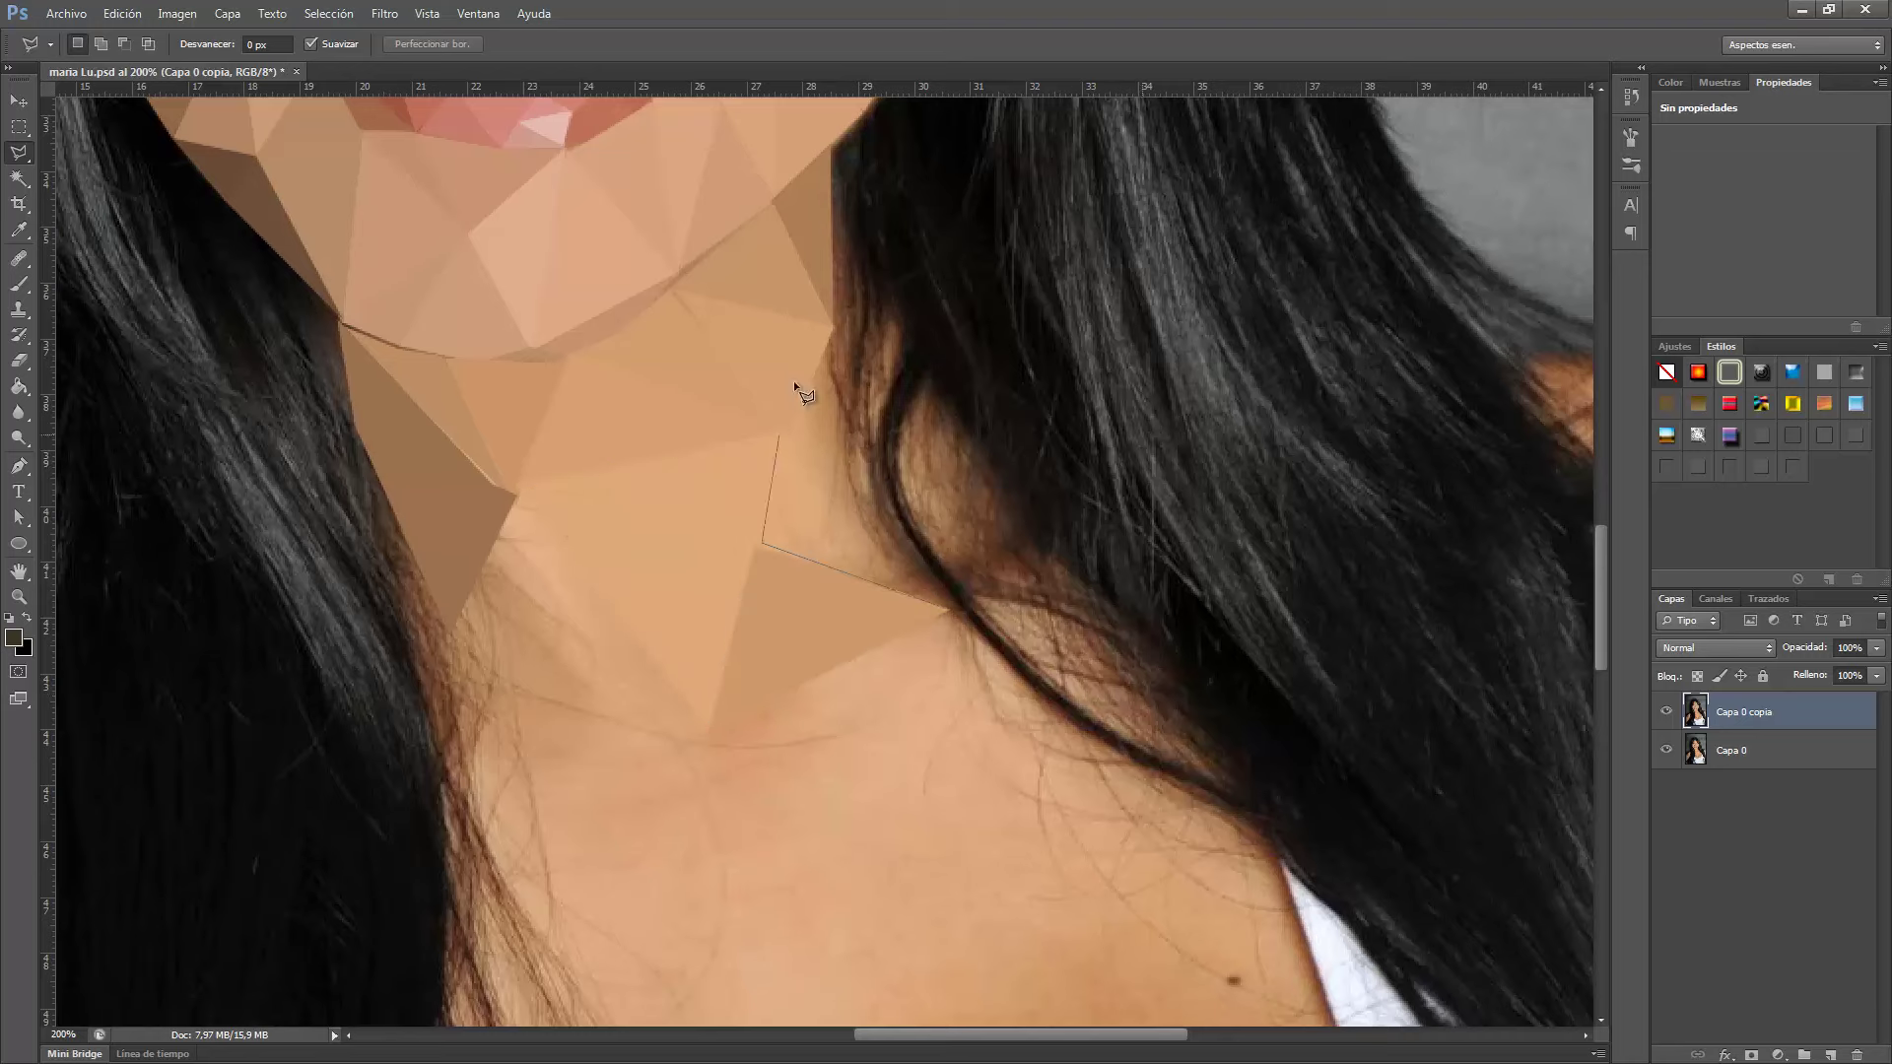
{"action": "double_click", "coordinate": [835, 327]}
{"action": "key", "text": "ctrl+f"}
{"action": "key", "text": "ctrl+d"}
{"action": "left_click", "coordinate": [828, 143]}
{"action": "double_click", "coordinate": [892, 466]}
{"action": "key", "text": "ctrl+f"}
{"action": "key", "text": "ctrl+d"}
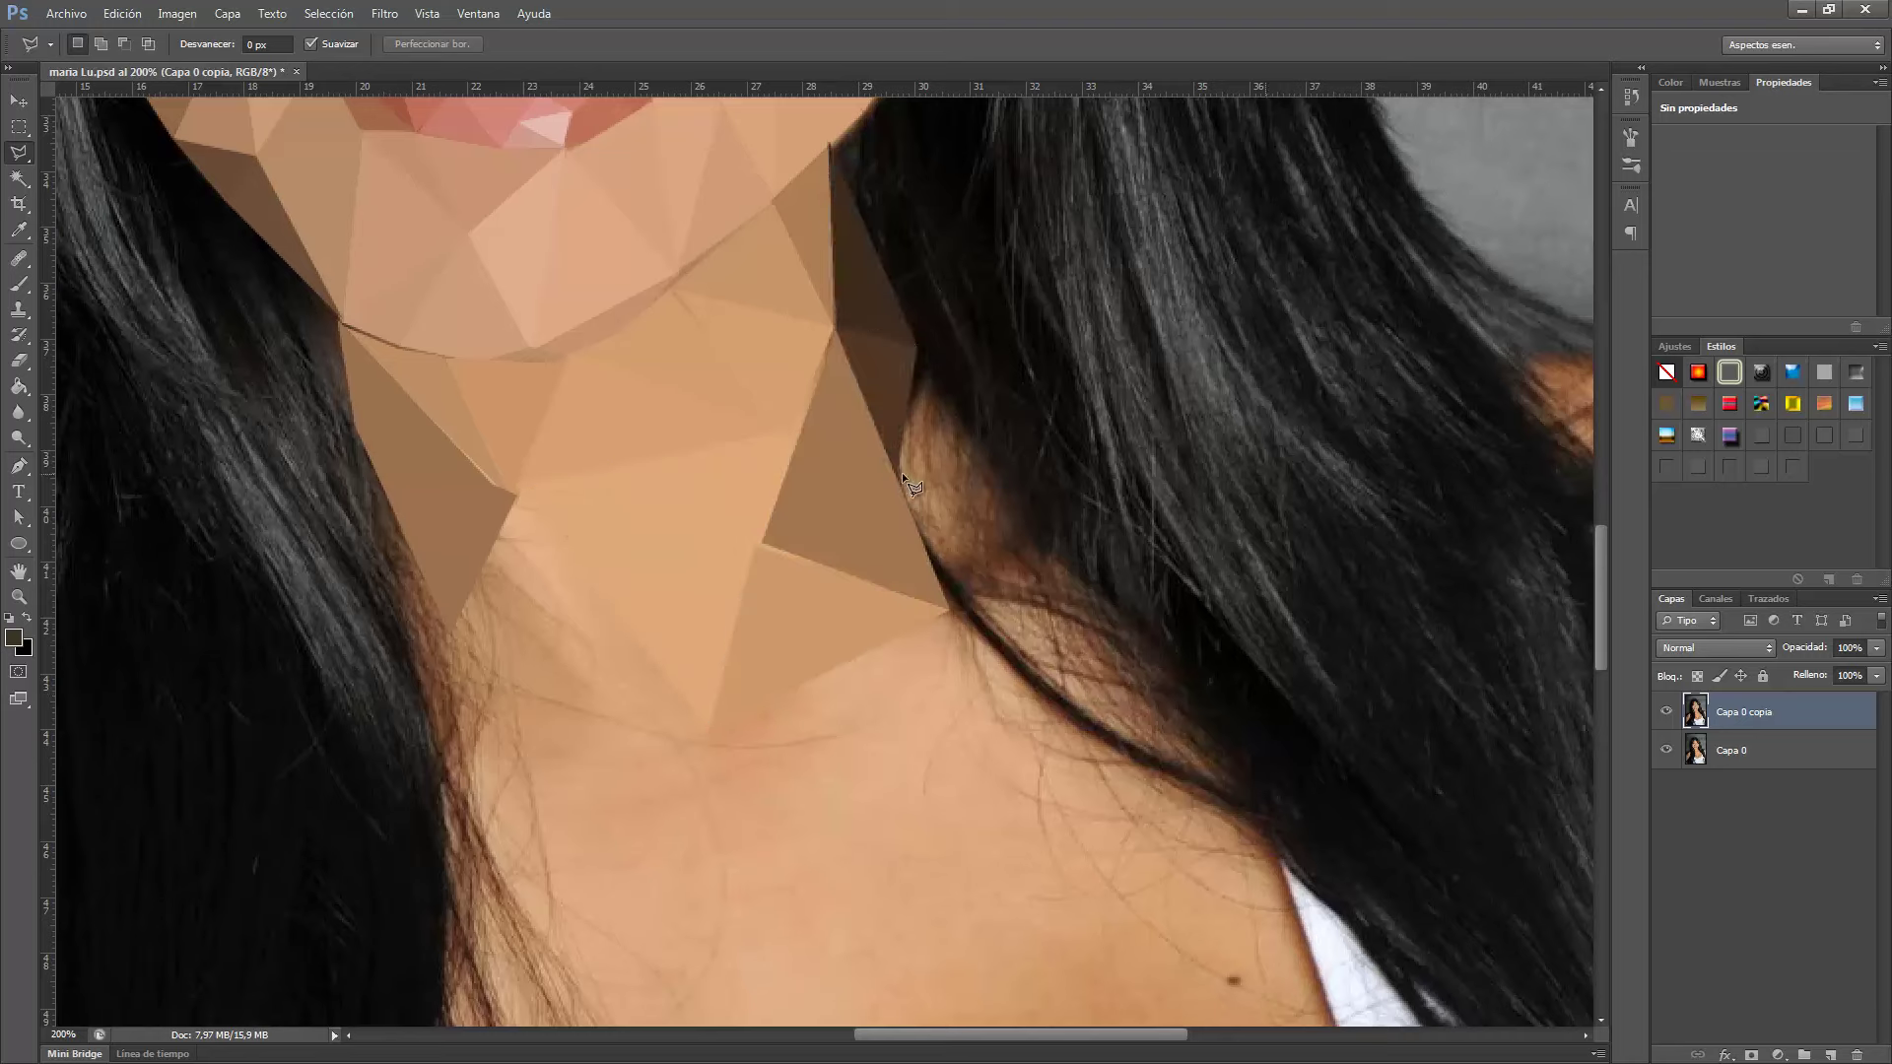
Flatten the dark triangles beside the hair into averaged colour.
{"action": "left_click", "coordinate": [917, 347]}
{"action": "left_click", "coordinate": [1033, 537]}
{"action": "double_click", "coordinate": [899, 471]}
{"action": "key", "text": "ctrl+f"}
{"action": "key", "text": "ctrl+d"}
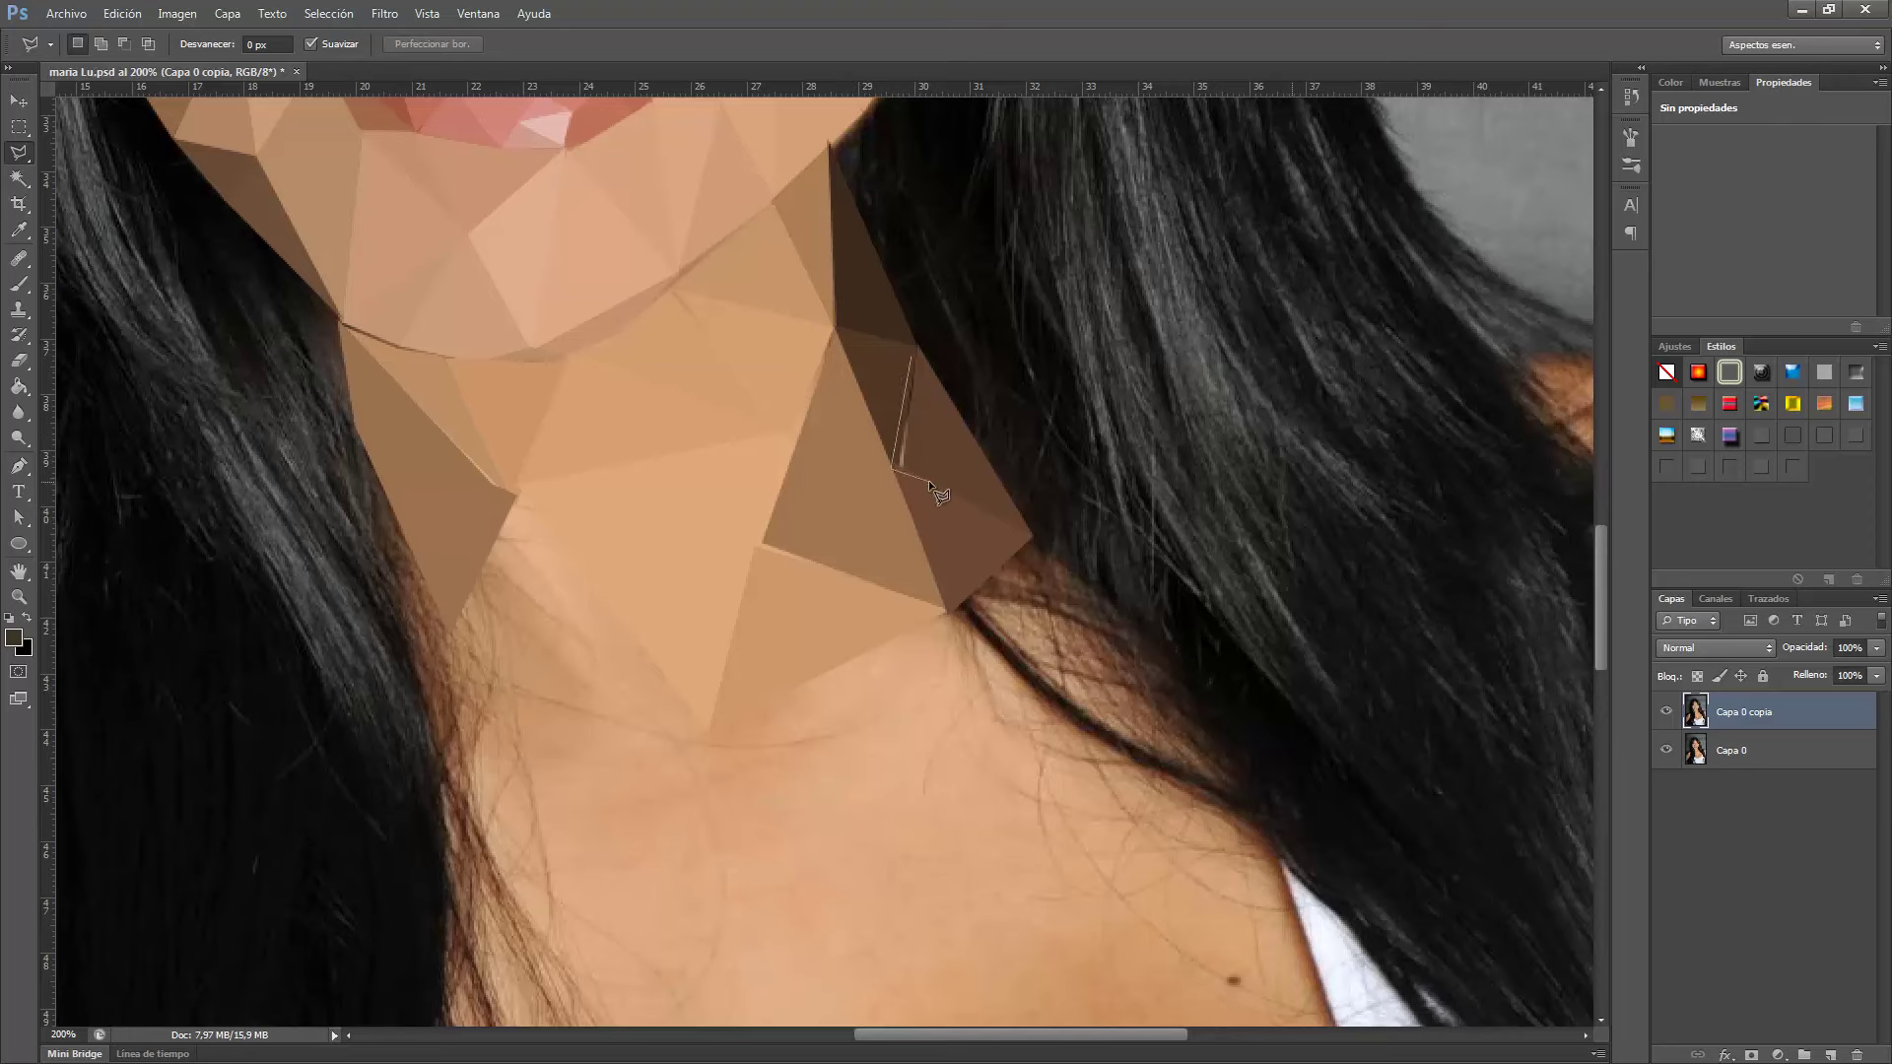
{"action": "double_click", "coordinate": [929, 485]}
{"action": "key", "text": "ctrl+f"}
{"action": "key", "text": "ctrl+d"}
Average-fill one more neck triangle further down toward the collarbones.
{"action": "scroll", "coordinate": [868, 613], "scroll_direction": "down", "scroll_amount": 2}
{"action": "left_click", "coordinate": [525, 335]}
{"action": "left_click", "coordinate": [700, 570]}
{"action": "double_click", "coordinate": [448, 476]}
{"action": "key", "text": "ctrl+f"}
{"action": "key", "text": "ctrl+d"}
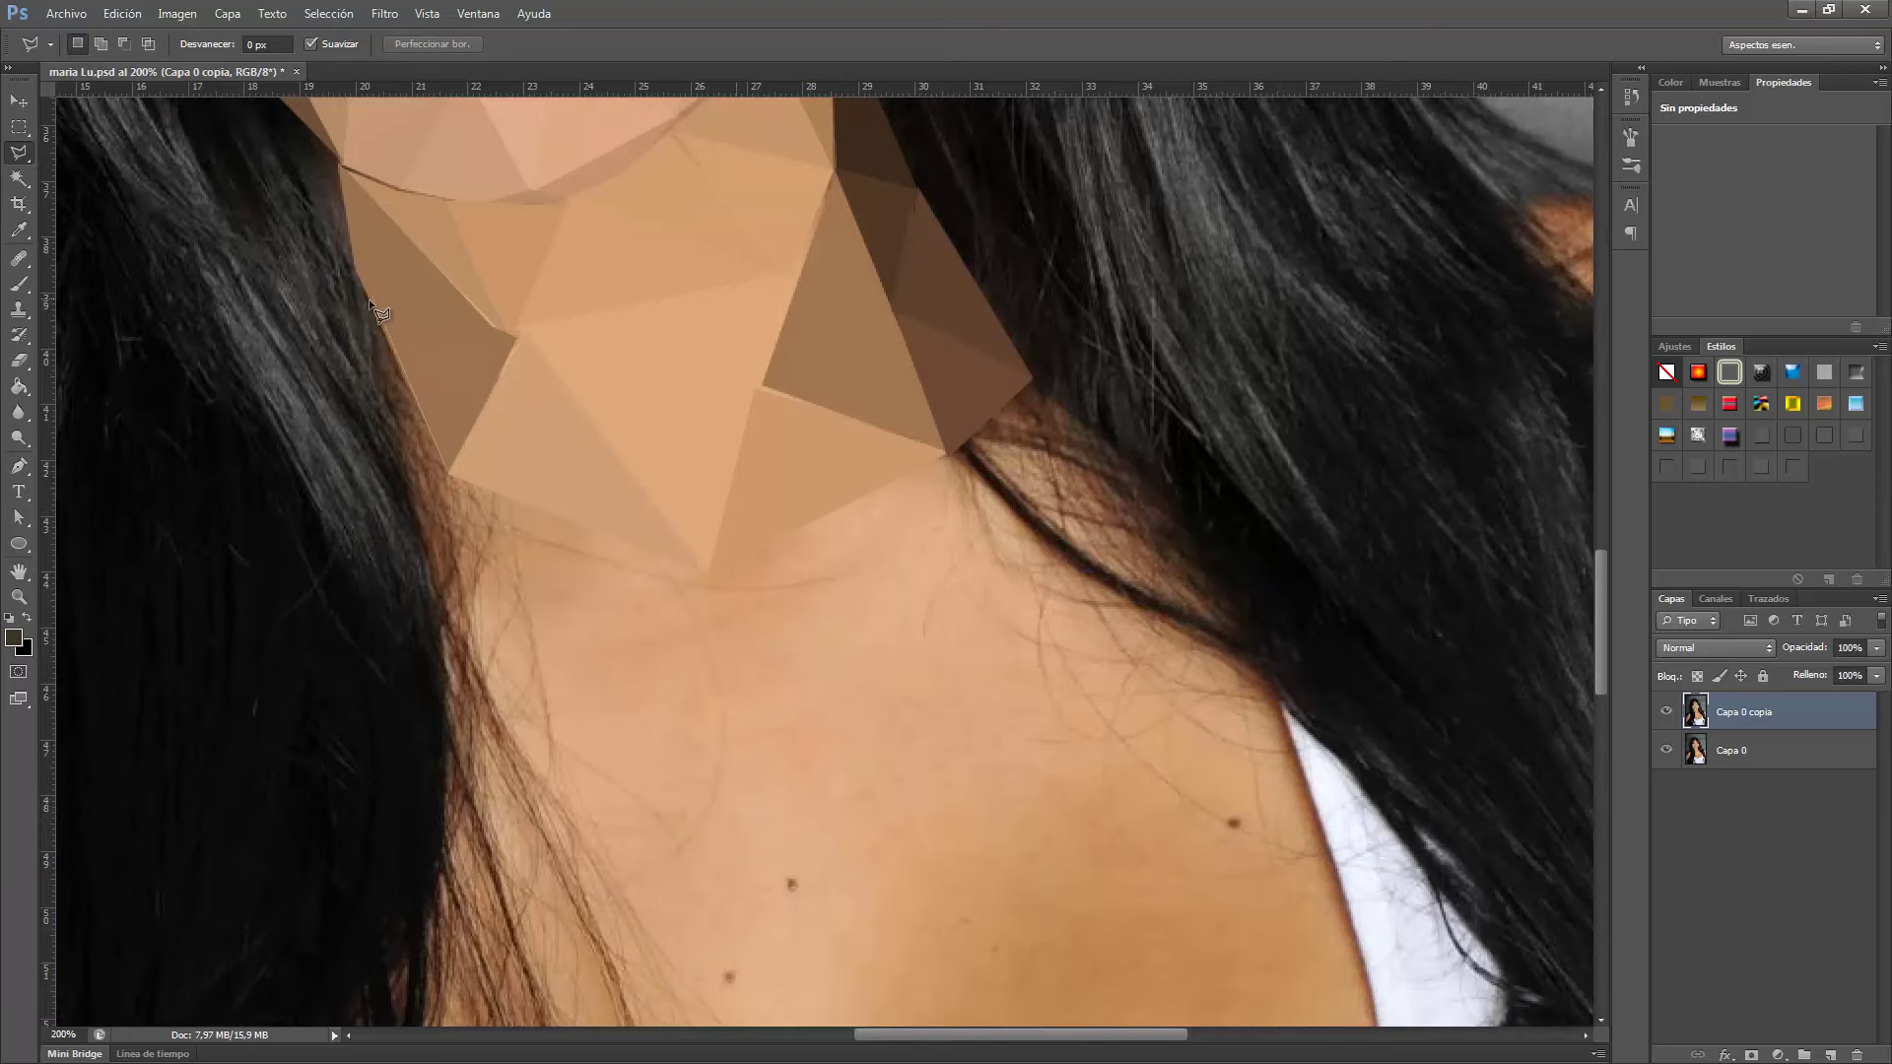
Flatten two polygons below the neck with their averaged skin colour.
{"action": "scroll", "coordinate": [706, 575], "scroll_direction": "down", "scroll_amount": 1}
{"action": "left_click", "coordinate": [708, 449]}
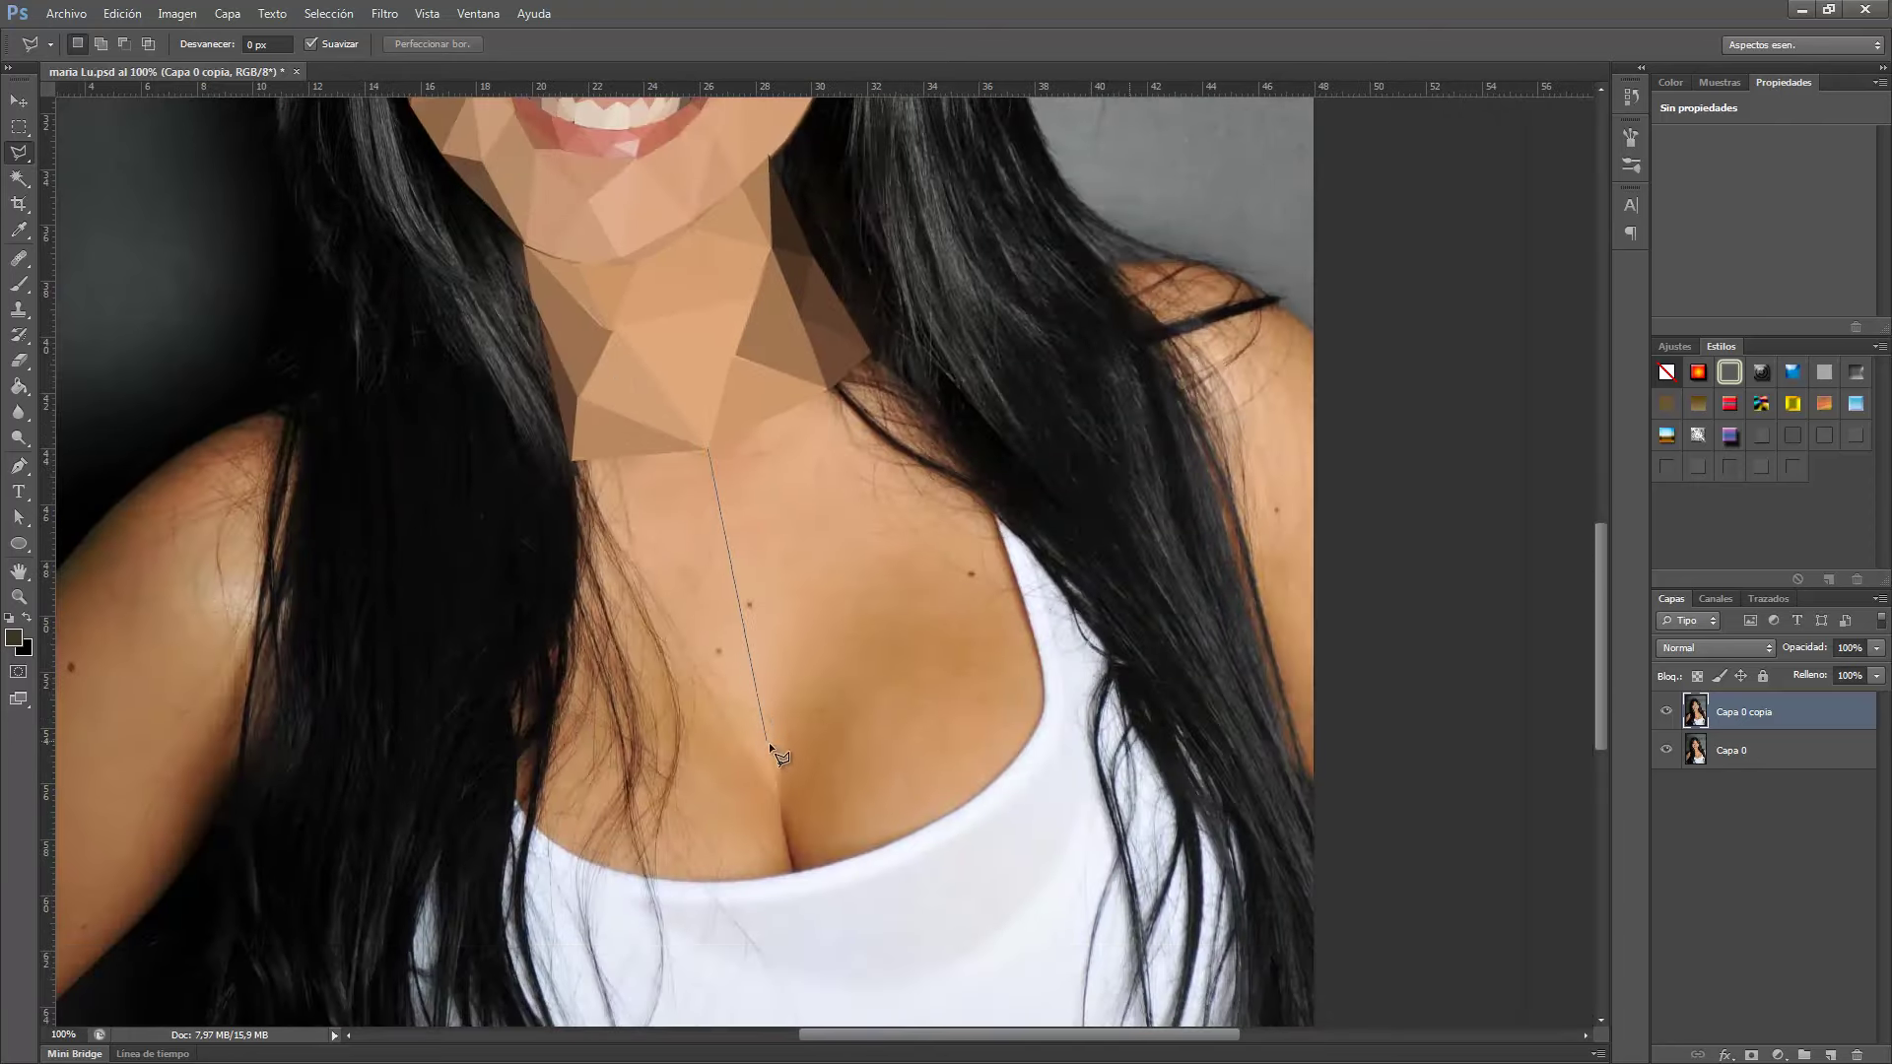
{"action": "left_click", "coordinate": [770, 744]}
{"action": "double_click", "coordinate": [828, 387]}
{"action": "key", "text": "ctrl+f"}
{"action": "key", "text": "ctrl+d"}
{"action": "double_click", "coordinate": [772, 730]}
{"action": "key", "text": "ctrl+f"}
{"action": "key", "text": "ctrl+d"}
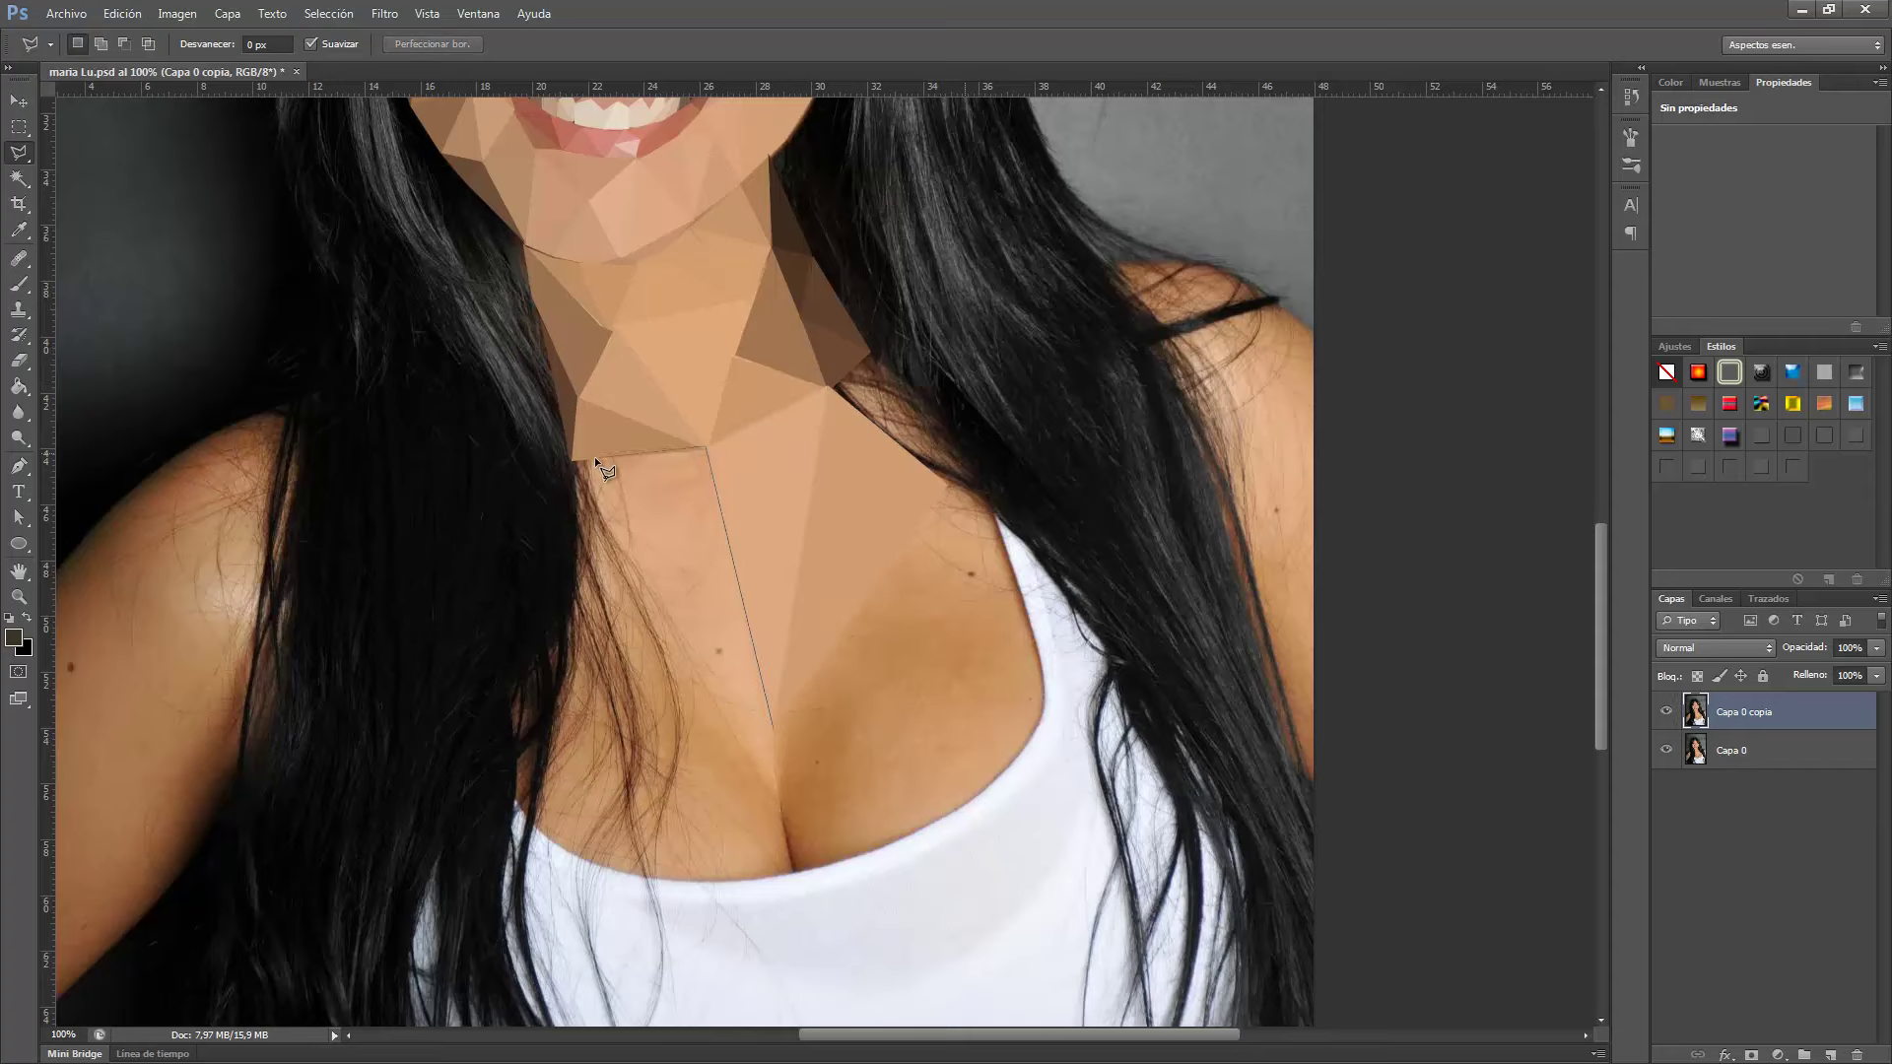
Average-fill a sliver and a triangle on the upper chest.
{"action": "left_click", "coordinate": [575, 460]}
{"action": "left_click", "coordinate": [635, 456]}
{"action": "left_click", "coordinate": [693, 609]}
{"action": "double_click", "coordinate": [581, 557]}
{"action": "key", "text": "ctrl+f"}
{"action": "key", "text": "ctrl+d"}
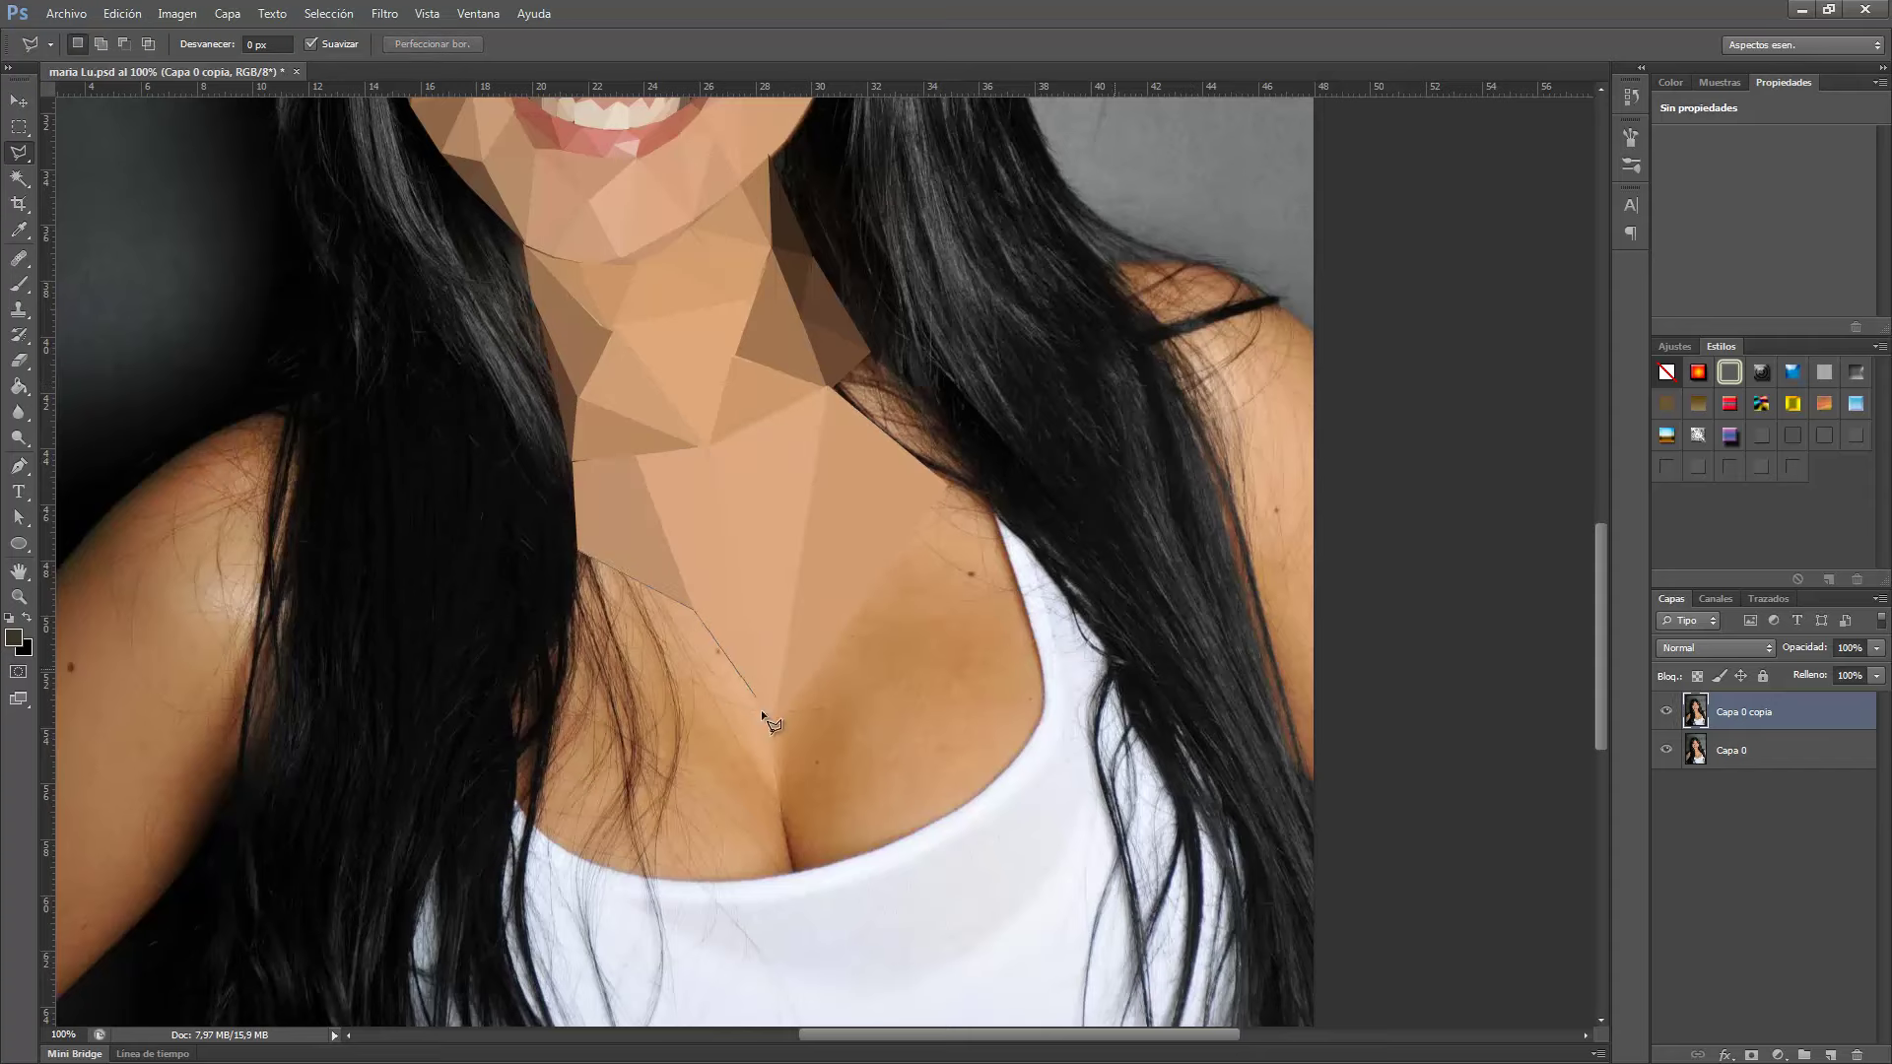
{"action": "left_click", "coordinate": [717, 707]}
{"action": "left_click", "coordinate": [582, 556]}
{"action": "double_click", "coordinate": [570, 683]}
{"action": "key", "text": "ctrl+f"}
{"action": "key", "text": "ctrl+d"}
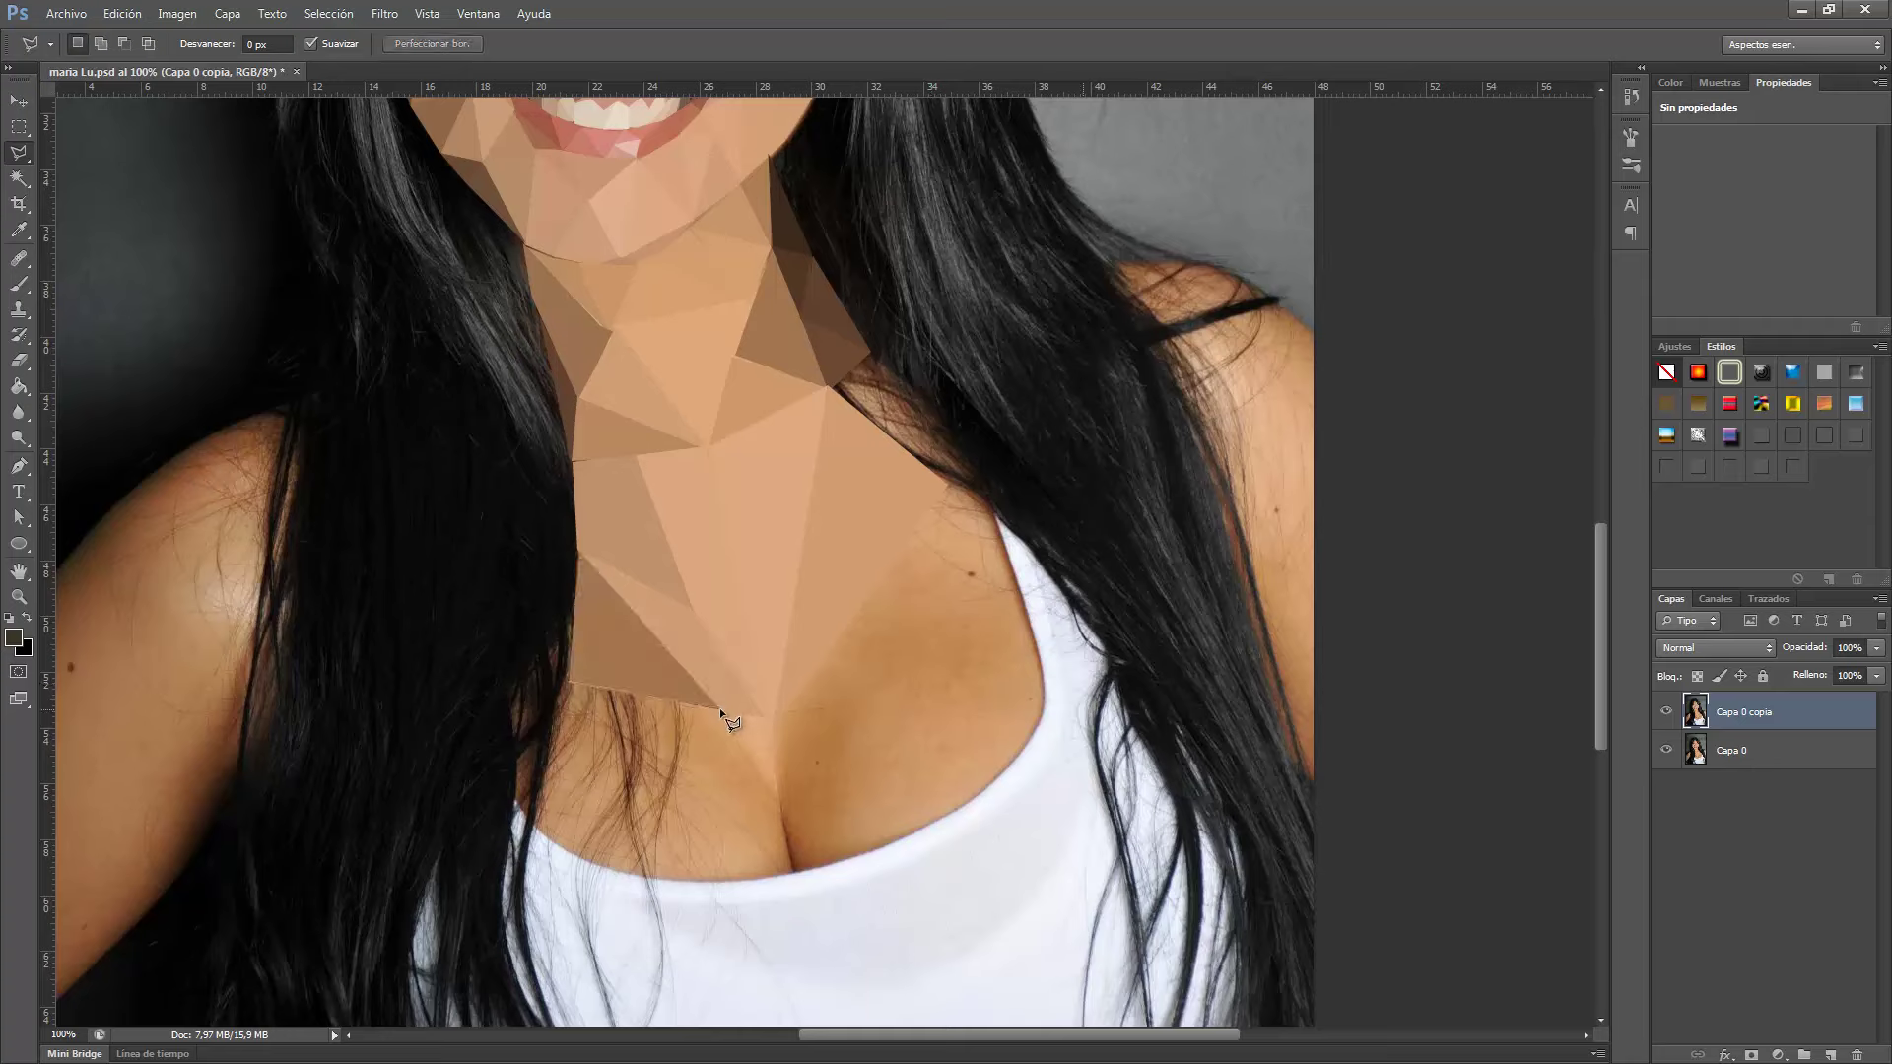
Flatten two more chest facets with their averaged skin tone.
{"action": "left_click", "coordinate": [781, 710]}
{"action": "left_click", "coordinate": [931, 514]}
{"action": "double_click", "coordinate": [1026, 591]}
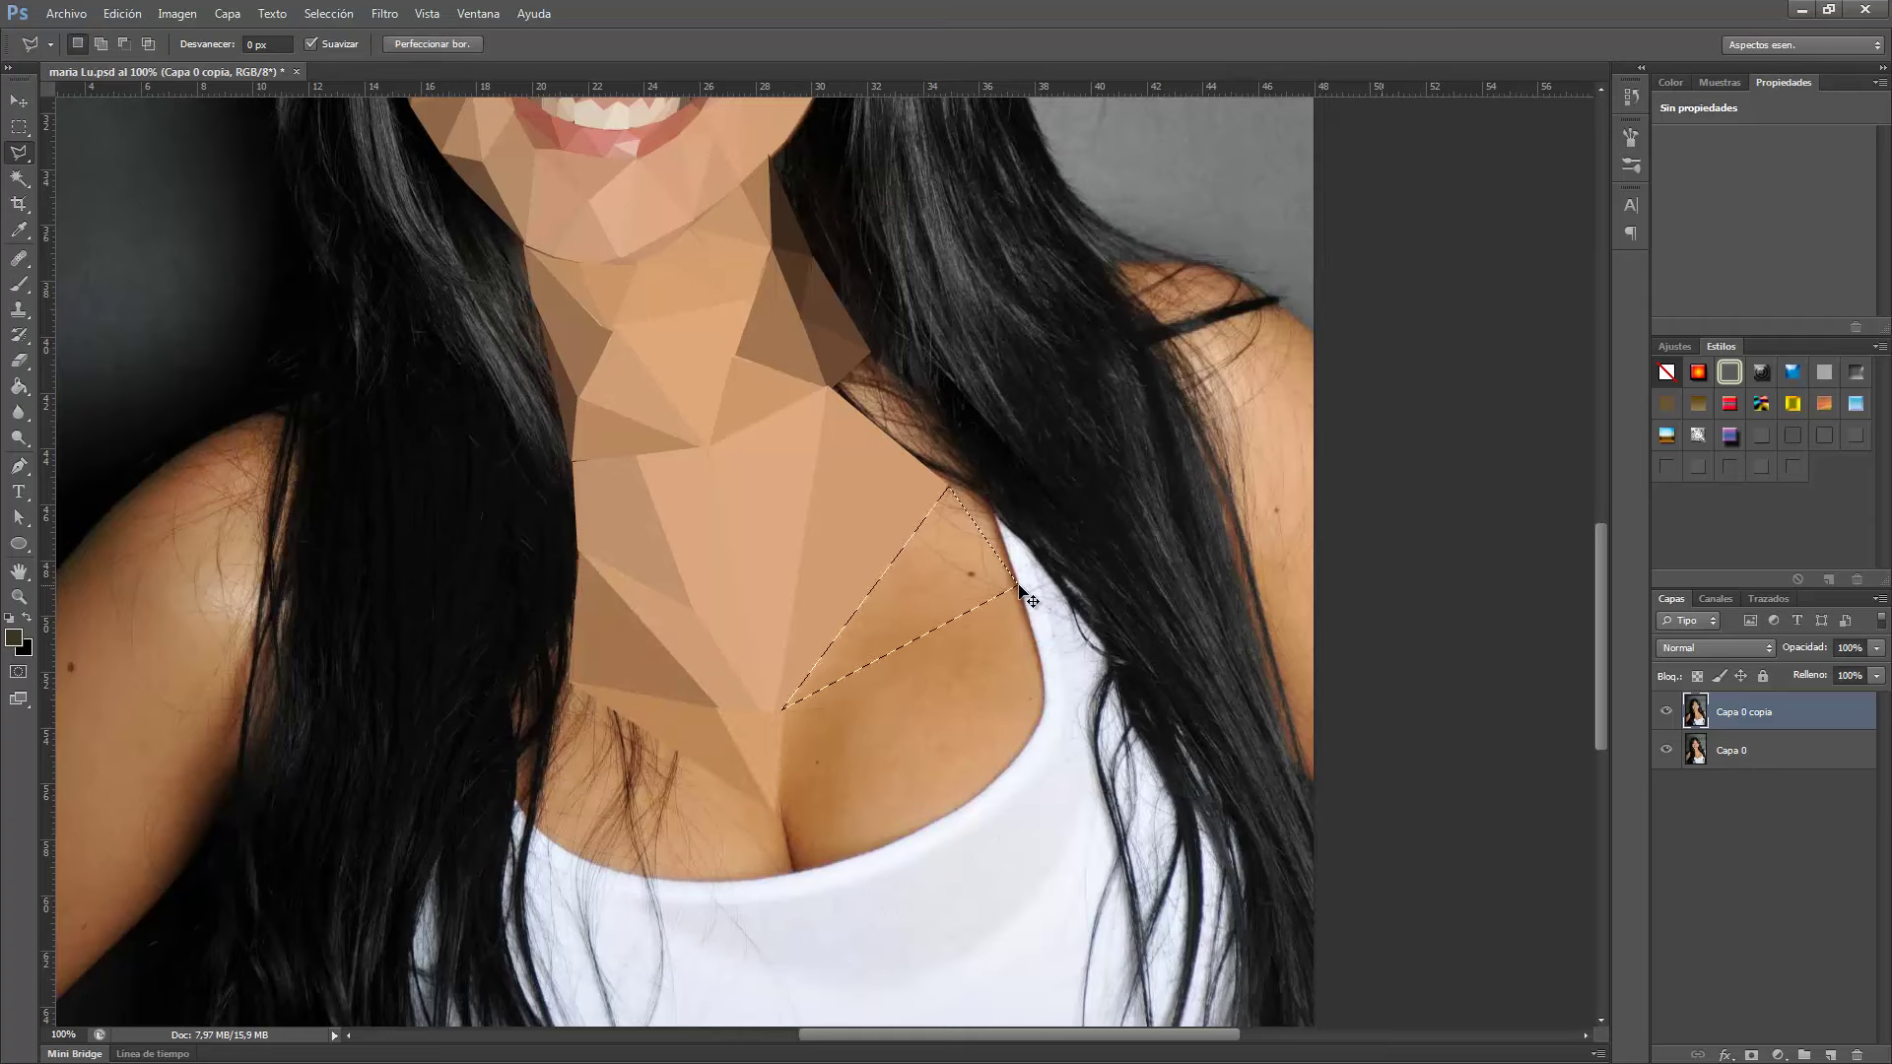
{"action": "key", "text": "ctrl+f"}
{"action": "key", "text": "ctrl+d"}
{"action": "left_click", "coordinate": [784, 706]}
{"action": "left_click", "coordinate": [972, 702]}
{"action": "double_click", "coordinate": [777, 813]}
{"action": "key", "text": "ctrl+f"}
{"action": "key", "text": "ctrl+d"}
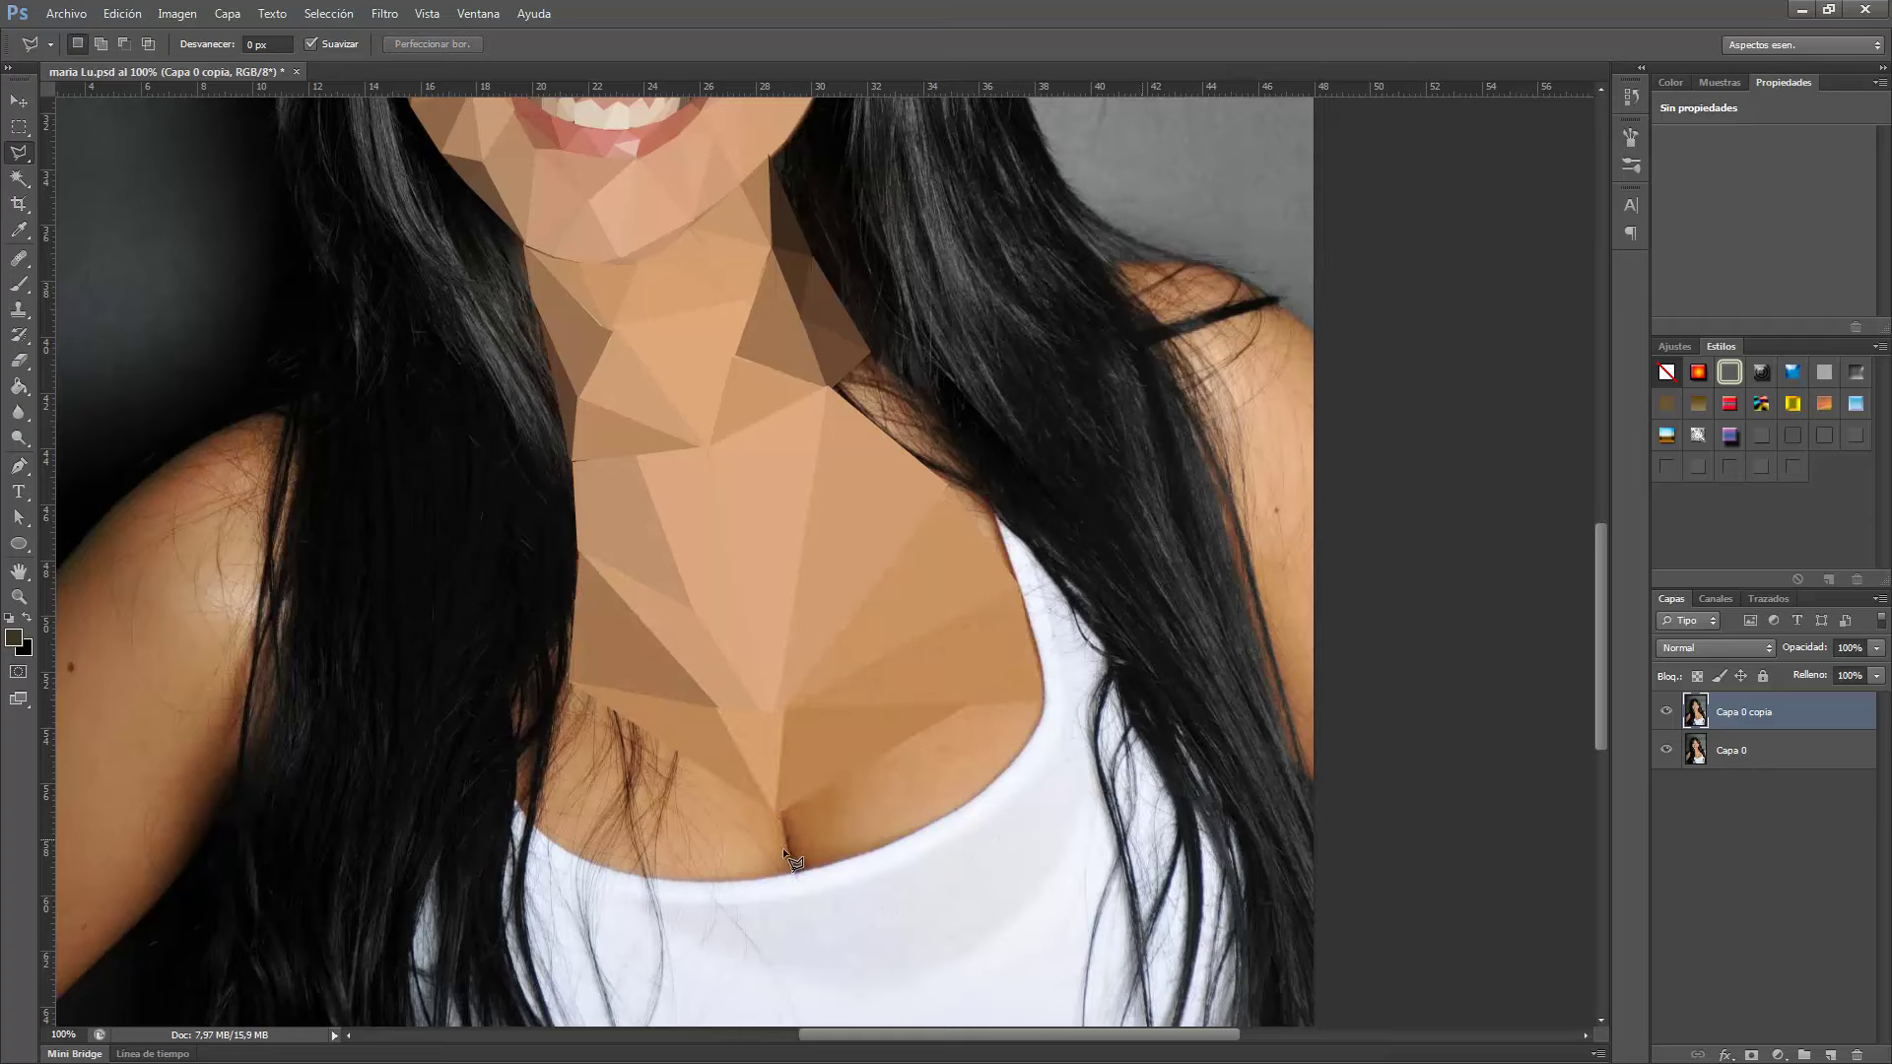
Fill the triangle beside the cleavage with its averaged skin colour.
{"action": "left_click", "coordinate": [863, 763]}
{"action": "left_click", "coordinate": [970, 701]}
{"action": "double_click", "coordinate": [954, 813]}
{"action": "key", "text": "ctrl+f"}
{"action": "key", "text": "ctrl+d"}
Average-fill a four-sided facet on the right chest.
{"action": "left_click", "coordinate": [952, 811]}
{"action": "left_click", "coordinate": [970, 702]}
{"action": "left_click", "coordinate": [1043, 702]}
{"action": "double_click", "coordinate": [1031, 742]}
{"action": "key", "text": "ctrl+f"}
{"action": "key", "text": "ctrl+d"}
Zoom in and flatten a facet near the top's neckline with averaged colour.
{"action": "key", "text": "ctrl+plus"}
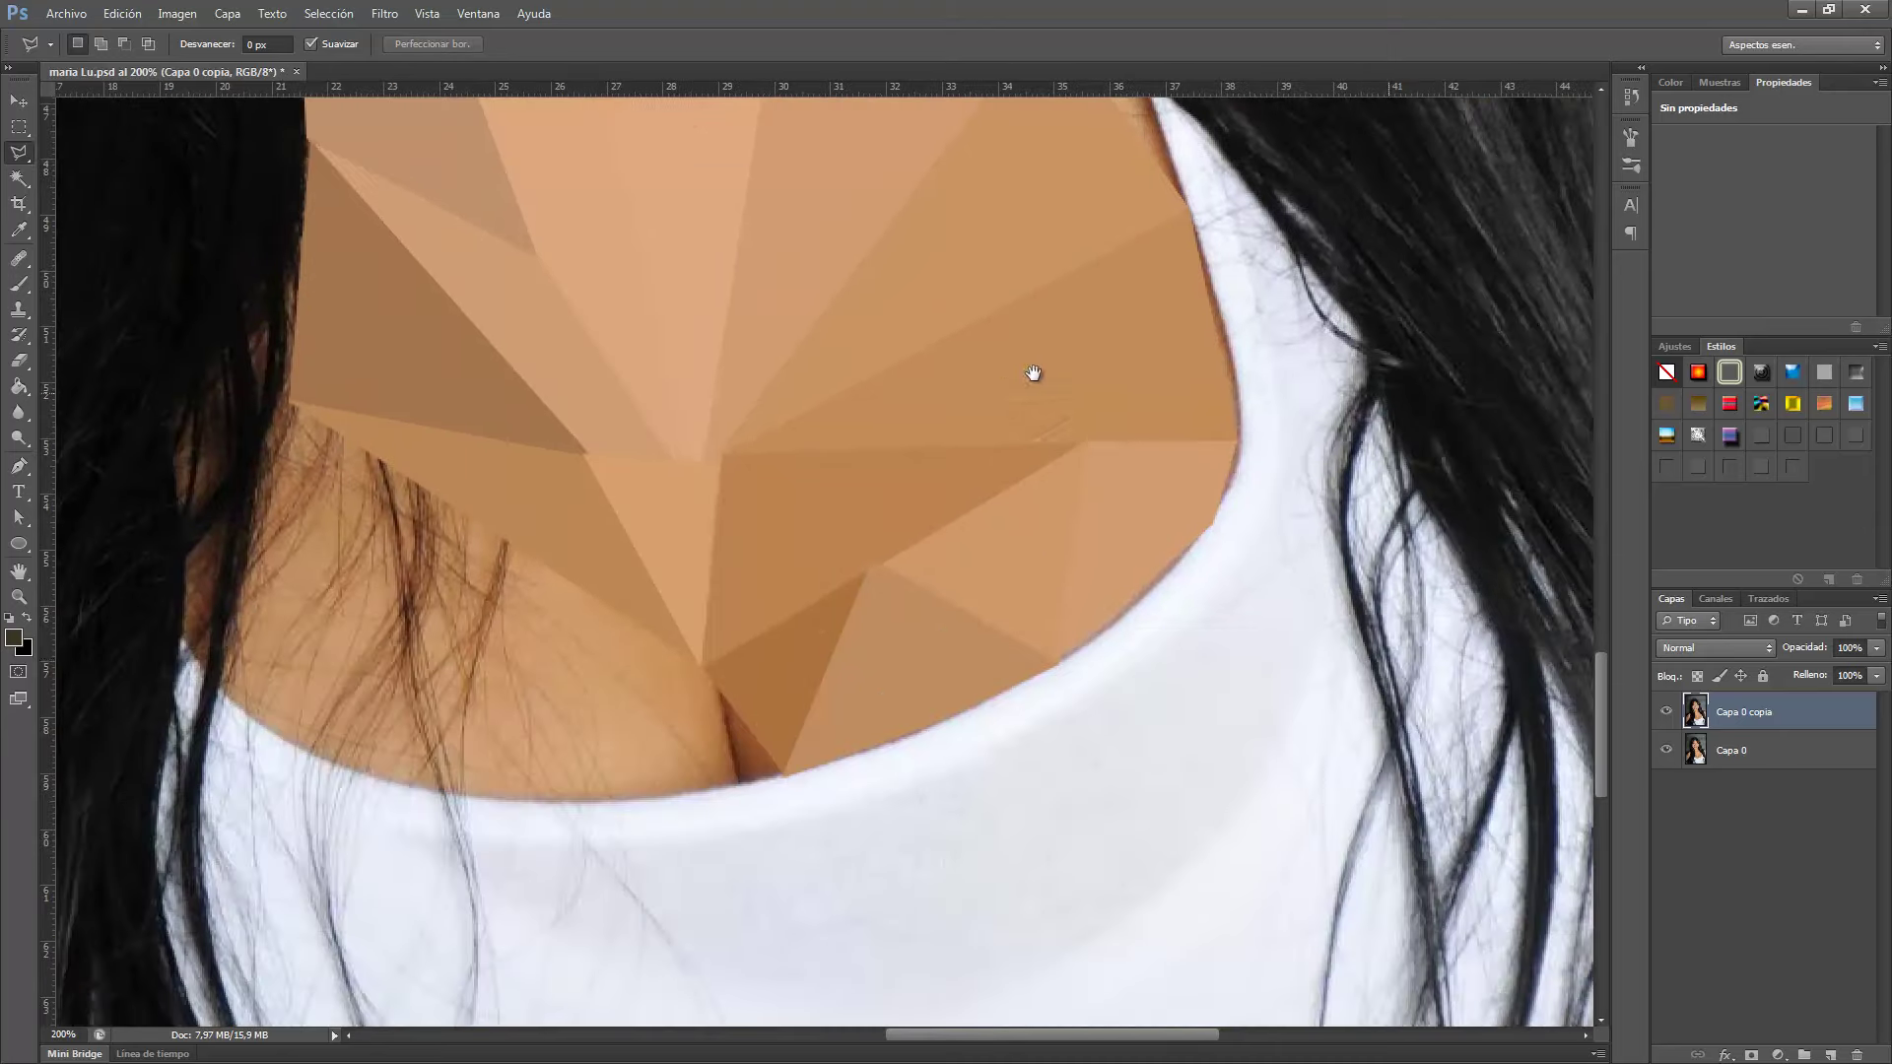
{"action": "left_click", "coordinate": [735, 783]}
{"action": "left_click", "coordinate": [700, 662]}
{"action": "double_click", "coordinate": [508, 542]}
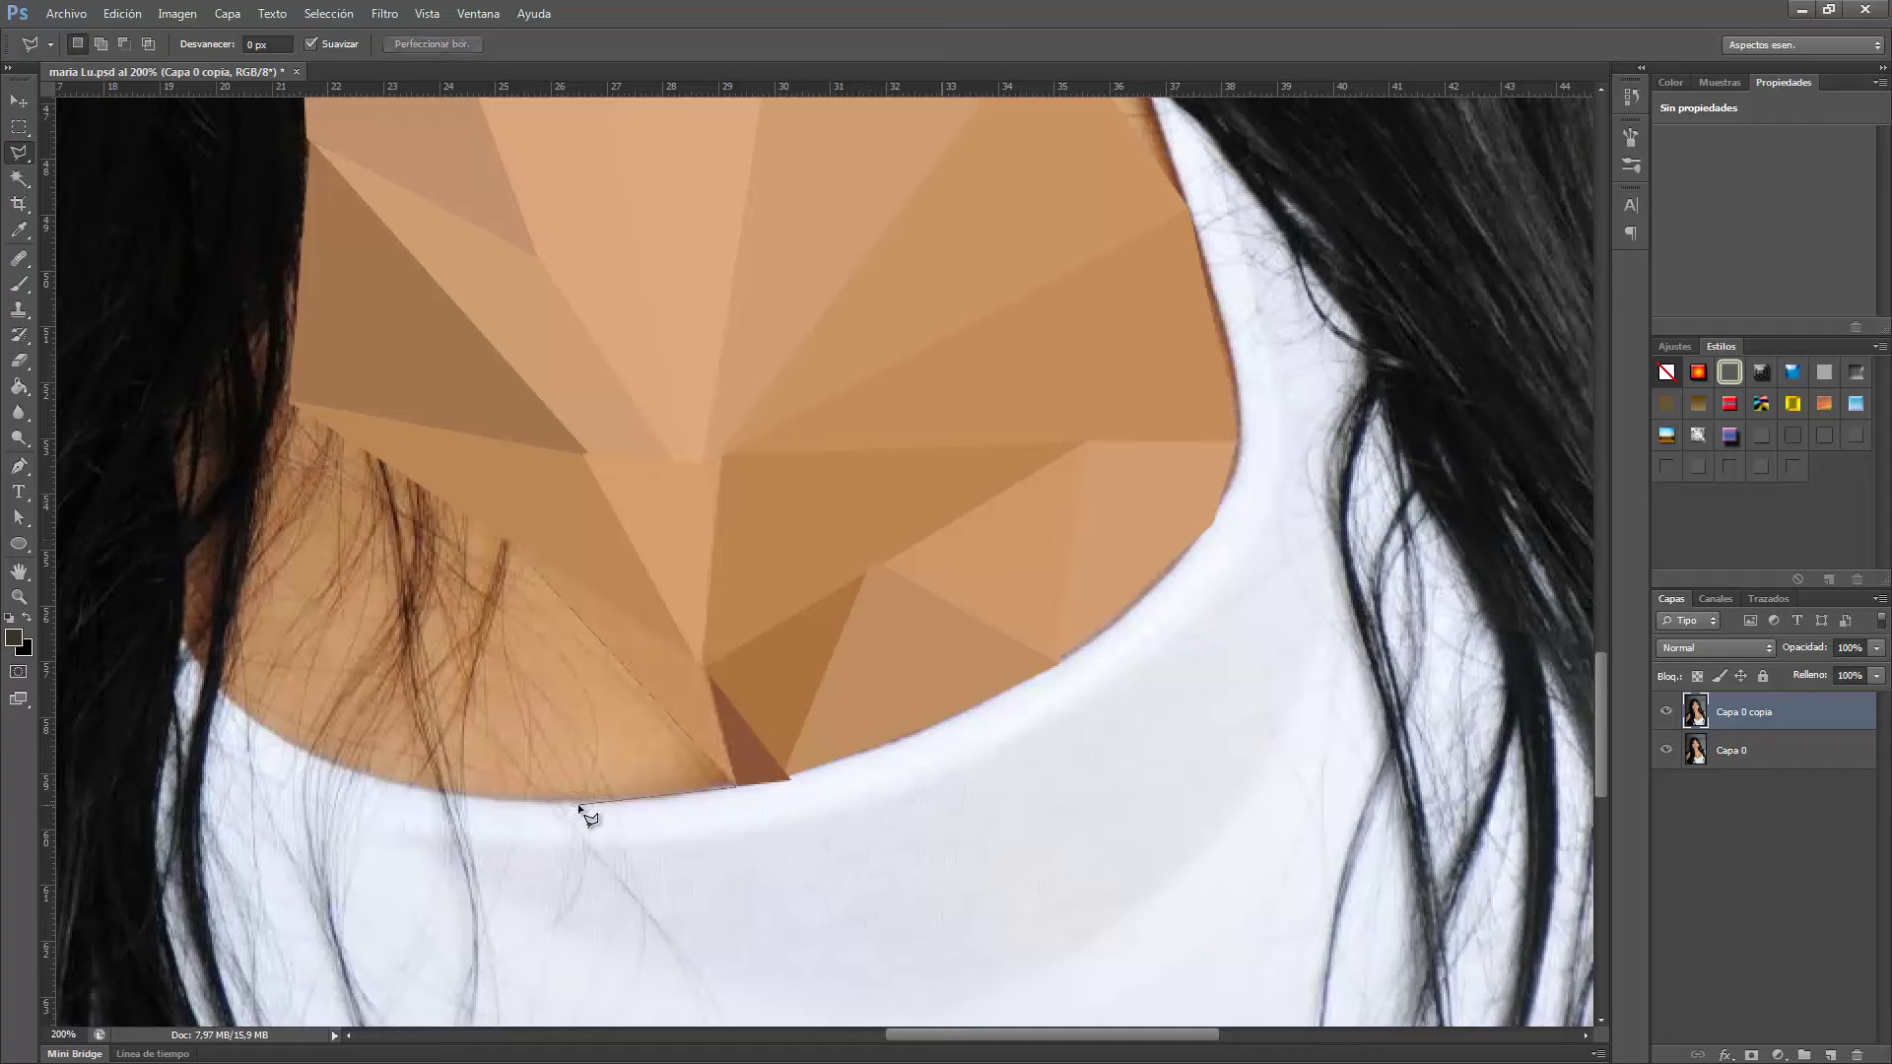
{"action": "key", "text": "ctrl+f"}
{"action": "key", "text": "ctrl+d"}
Average-fill a facet beside the left hair and another over the hair.
{"action": "left_click", "coordinate": [505, 540]}
{"action": "left_click", "coordinate": [570, 788]}
{"action": "left_click", "coordinate": [454, 794]}
{"action": "double_click", "coordinate": [355, 769]}
{"action": "key", "text": "ctrl+f"}
{"action": "key", "text": "ctrl+d"}
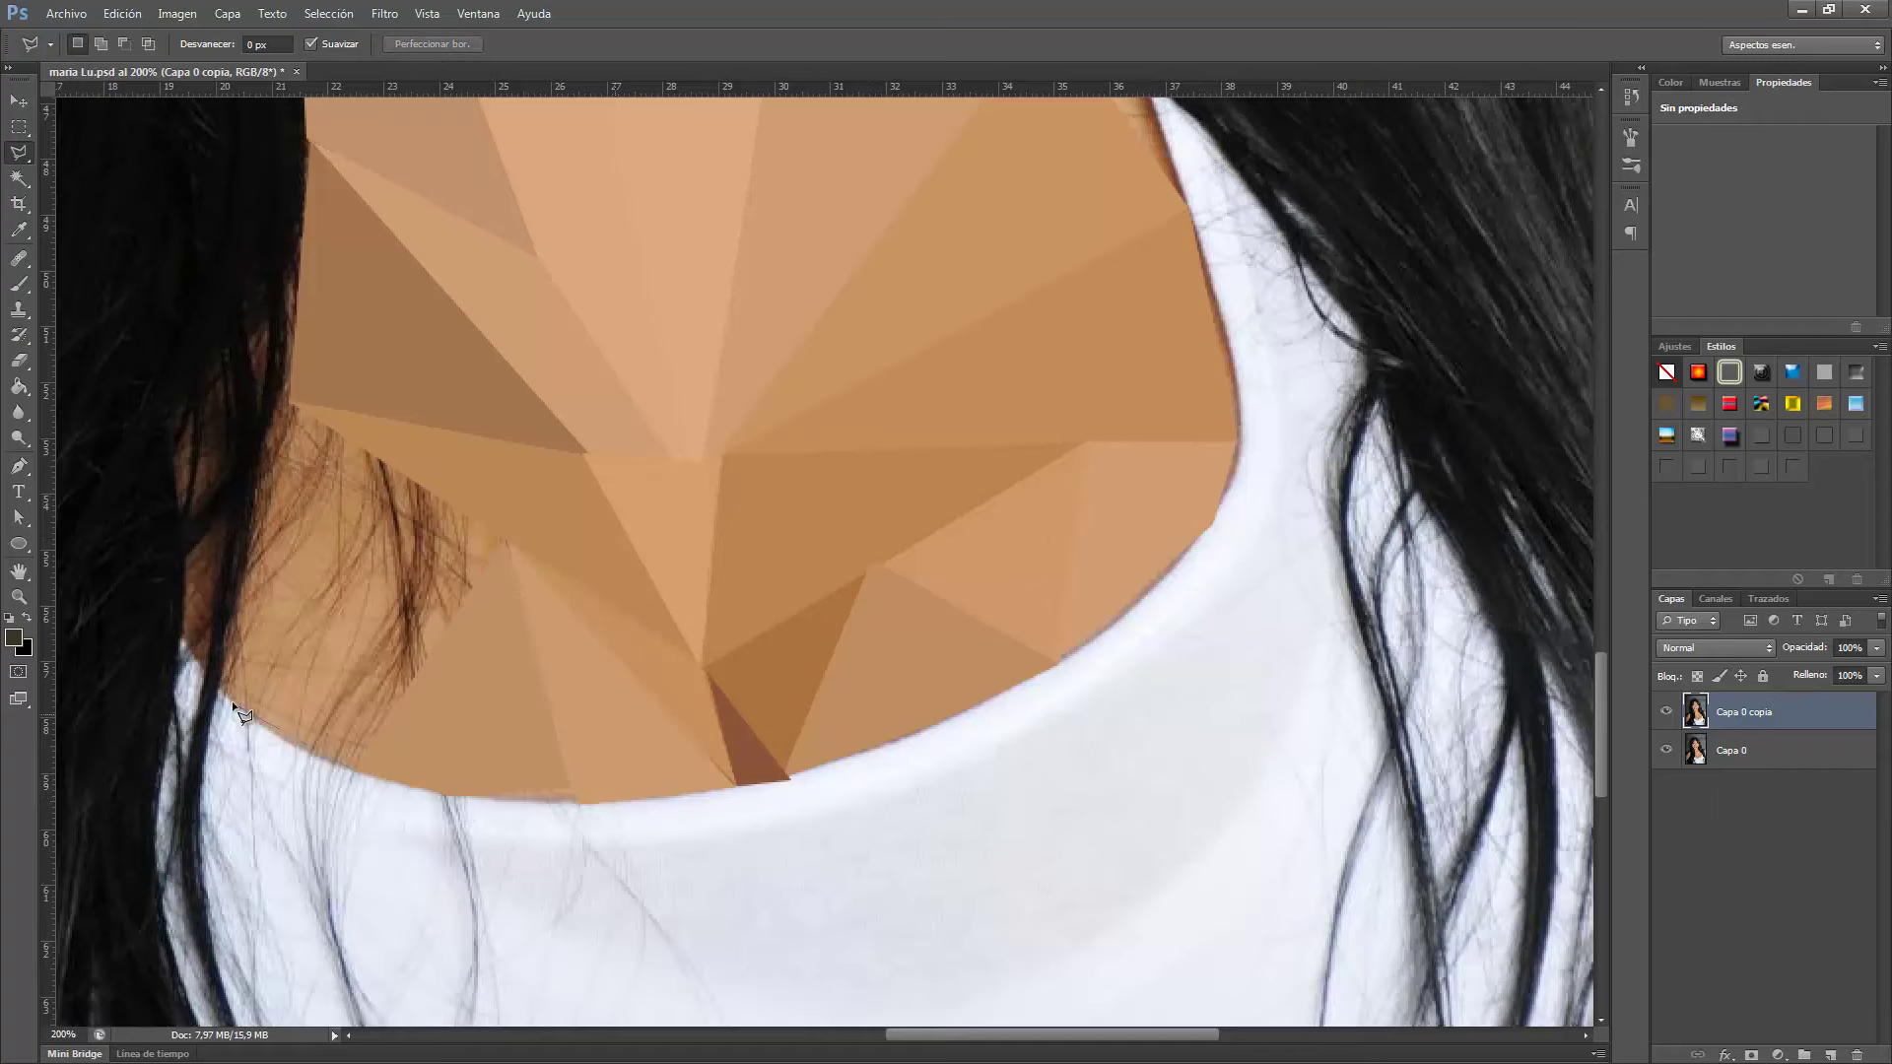
{"action": "double_click", "coordinate": [286, 401]}
{"action": "key", "text": "ctrl+f"}
{"action": "key", "text": "ctrl+d"}
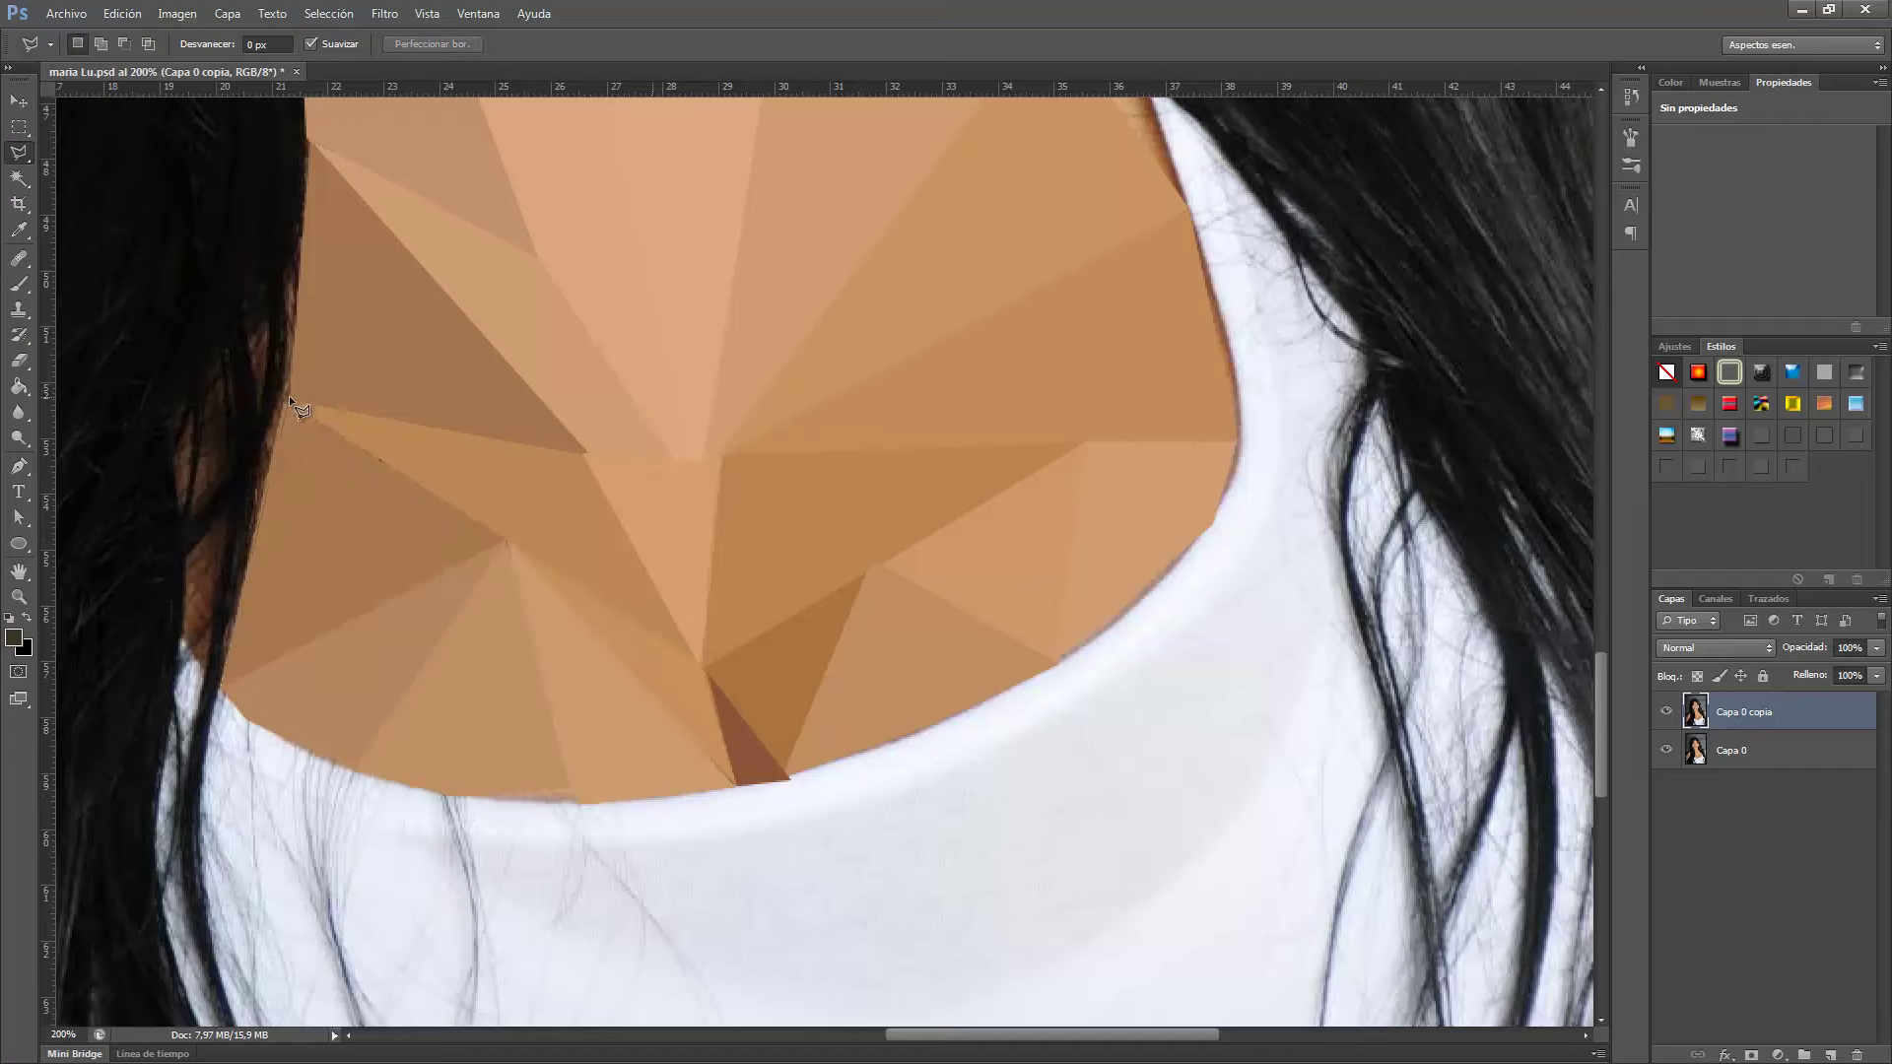
Flatten two strips along the left neck edge with averaged colour.
{"action": "left_click", "coordinate": [288, 399]}
{"action": "left_click", "coordinate": [299, 258]}
{"action": "left_click", "coordinate": [202, 399]}
{"action": "left_click", "coordinate": [228, 471]}
{"action": "double_click", "coordinate": [191, 648]}
{"action": "key", "text": "ctrl+f"}
{"action": "key", "text": "ctrl+d"}
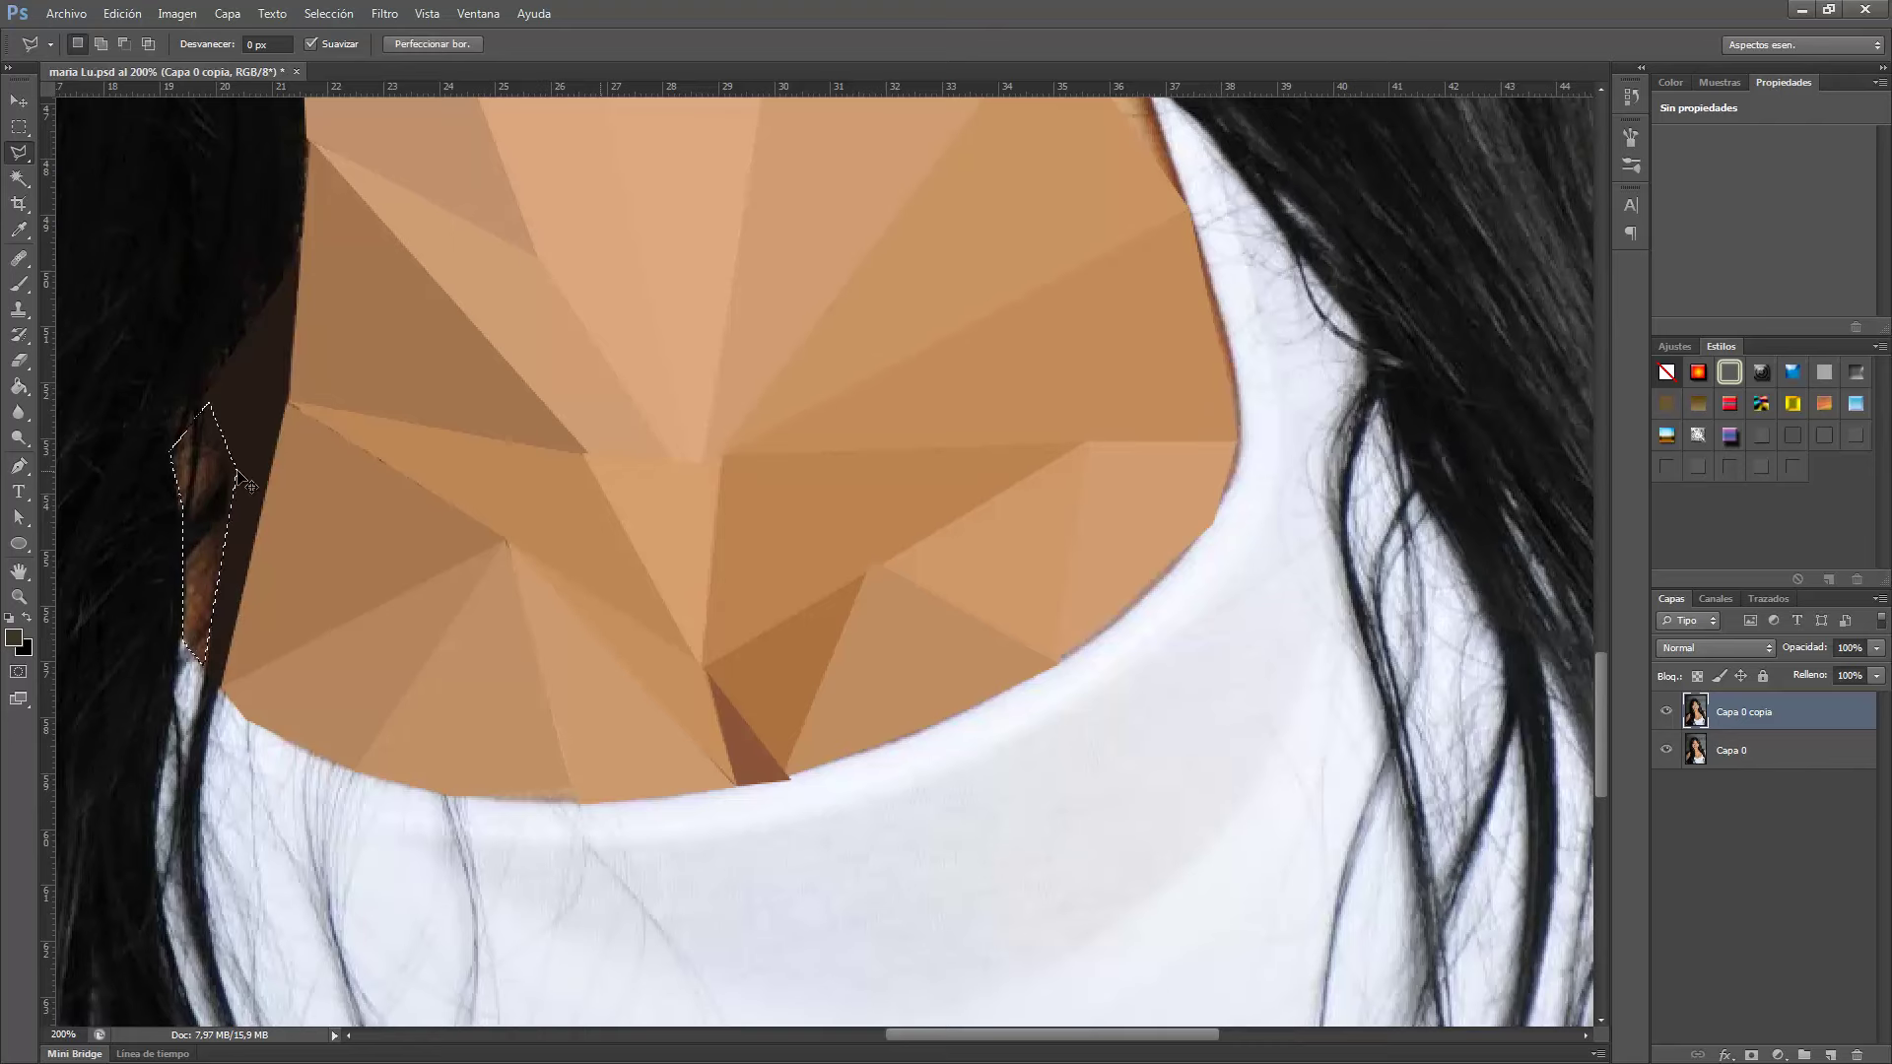
{"action": "key", "text": "ctrl+f"}
{"action": "key", "text": "ctrl+d"}
Average-fill a facet from below the left neck onto the white top, then outline another top facet.
{"action": "scroll", "coordinate": [239, 554], "scroll_direction": "down", "scroll_amount": 3}
{"action": "left_click", "coordinate": [239, 554]}
{"action": "scroll", "coordinate": [240, 554], "scroll_direction": "down", "scroll_amount": 1}
{"action": "left_click", "coordinate": [286, 872]}
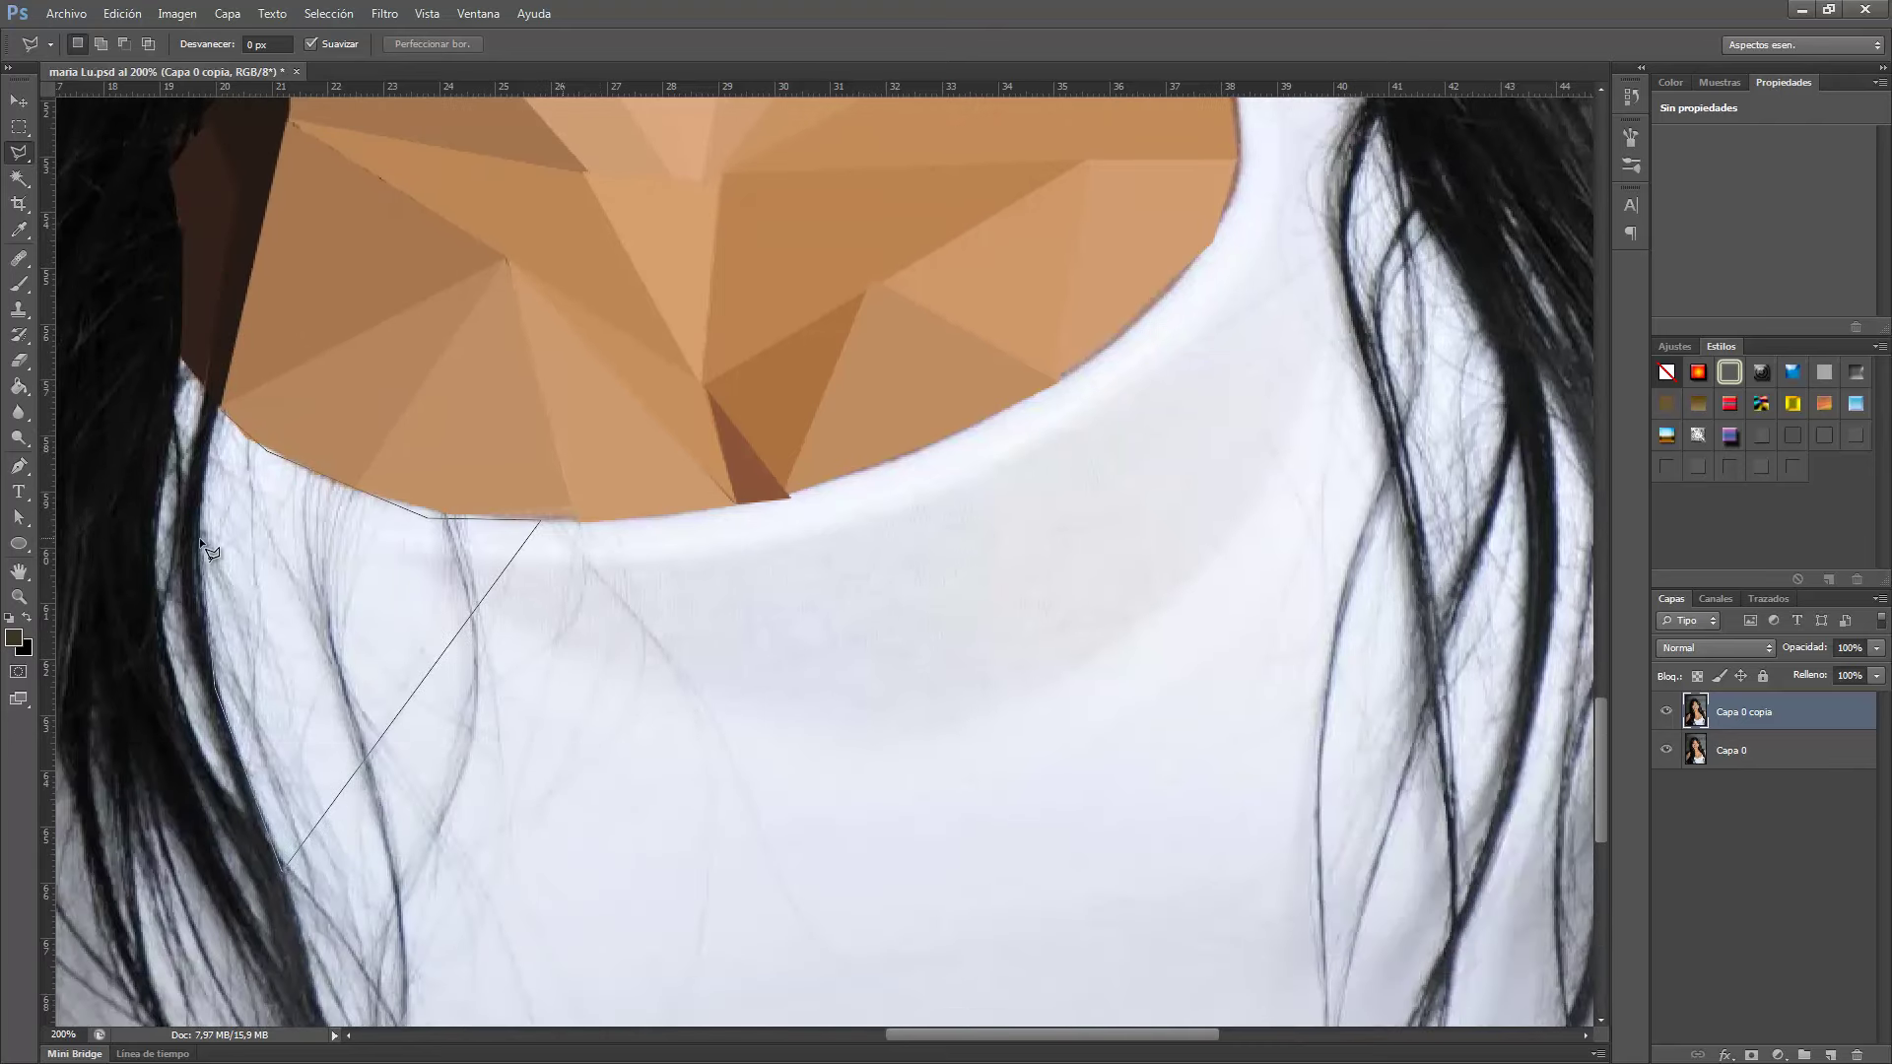
{"action": "double_click", "coordinate": [554, 506]}
{"action": "key", "text": "ctrl+f"}
{"action": "key", "text": "ctrl+d"}
{"action": "left_click", "coordinate": [542, 512]}
{"action": "left_click", "coordinate": [656, 518]}
Close the facet by the neck edge and fill it with averaged shirt colour.
{"action": "scroll", "coordinate": [826, 908], "scroll_direction": "down", "scroll_amount": 1}
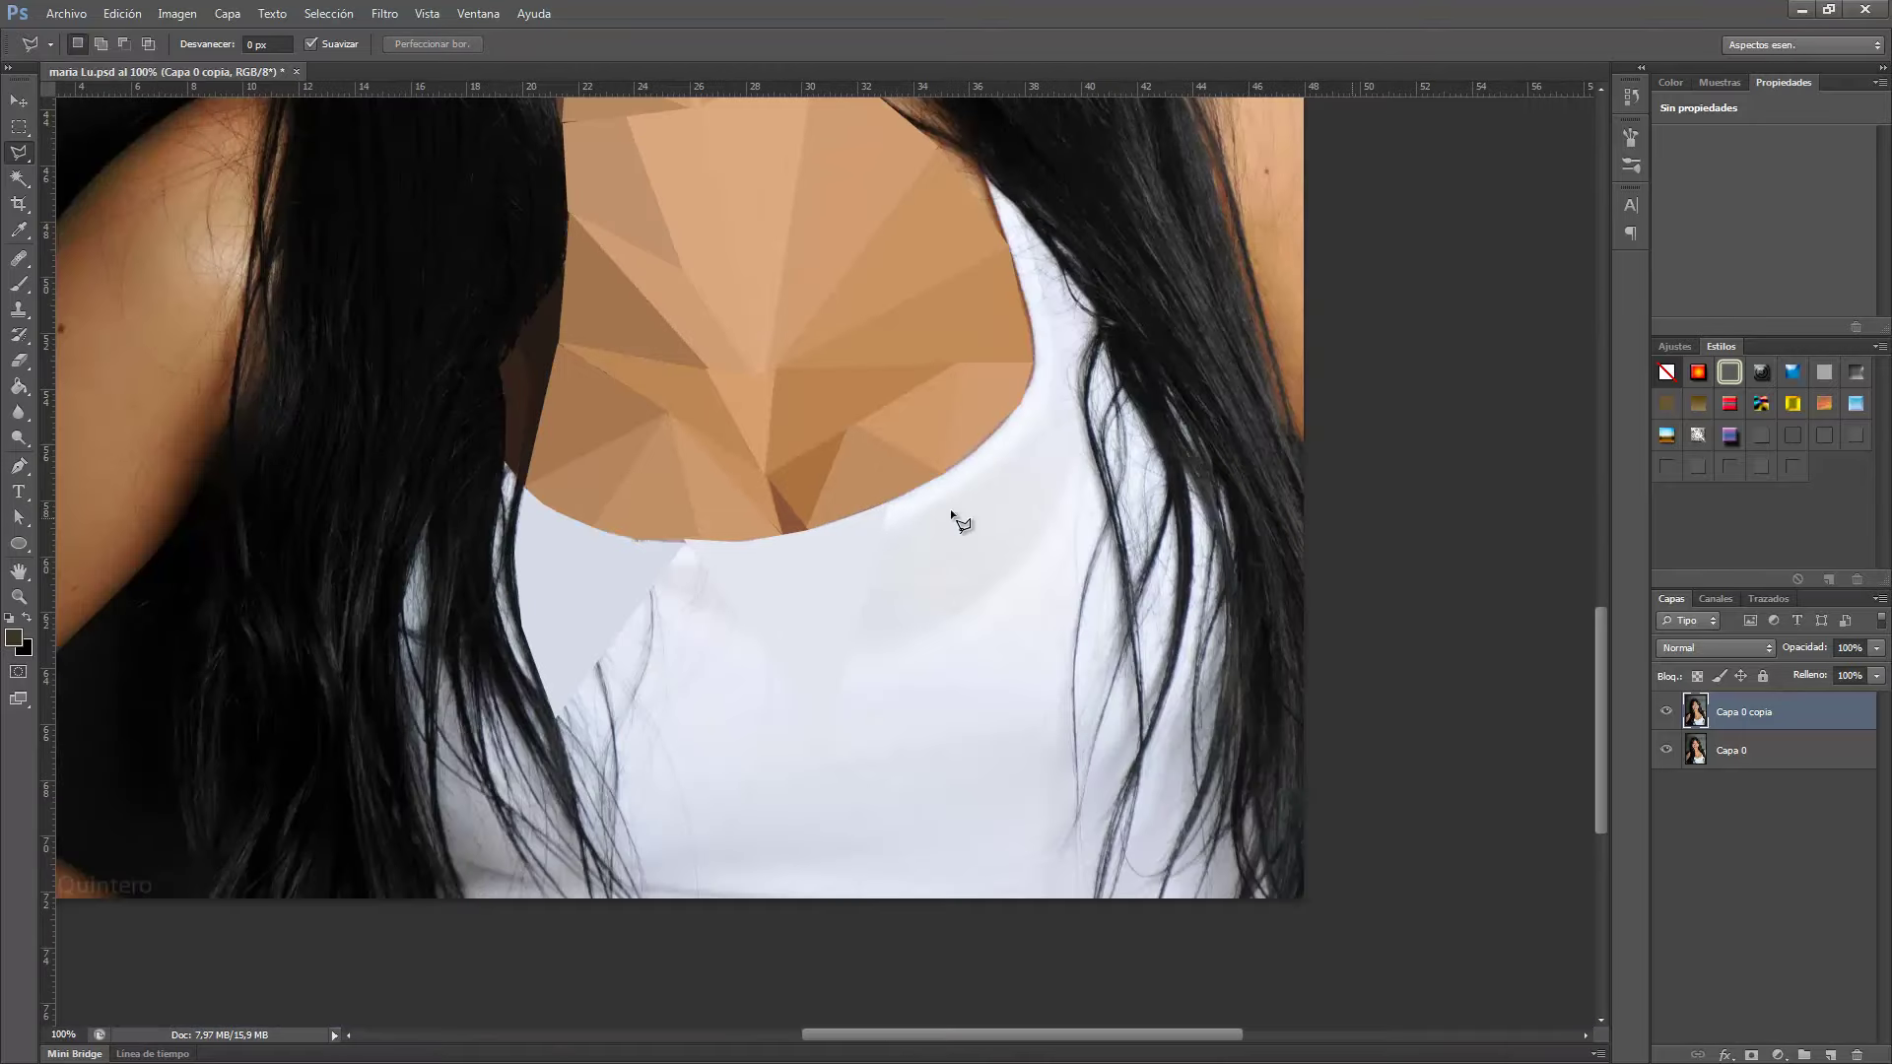
{"action": "double_click", "coordinate": [1011, 410]}
{"action": "key", "text": "ctrl+f"}
{"action": "key", "text": "ctrl+d"}
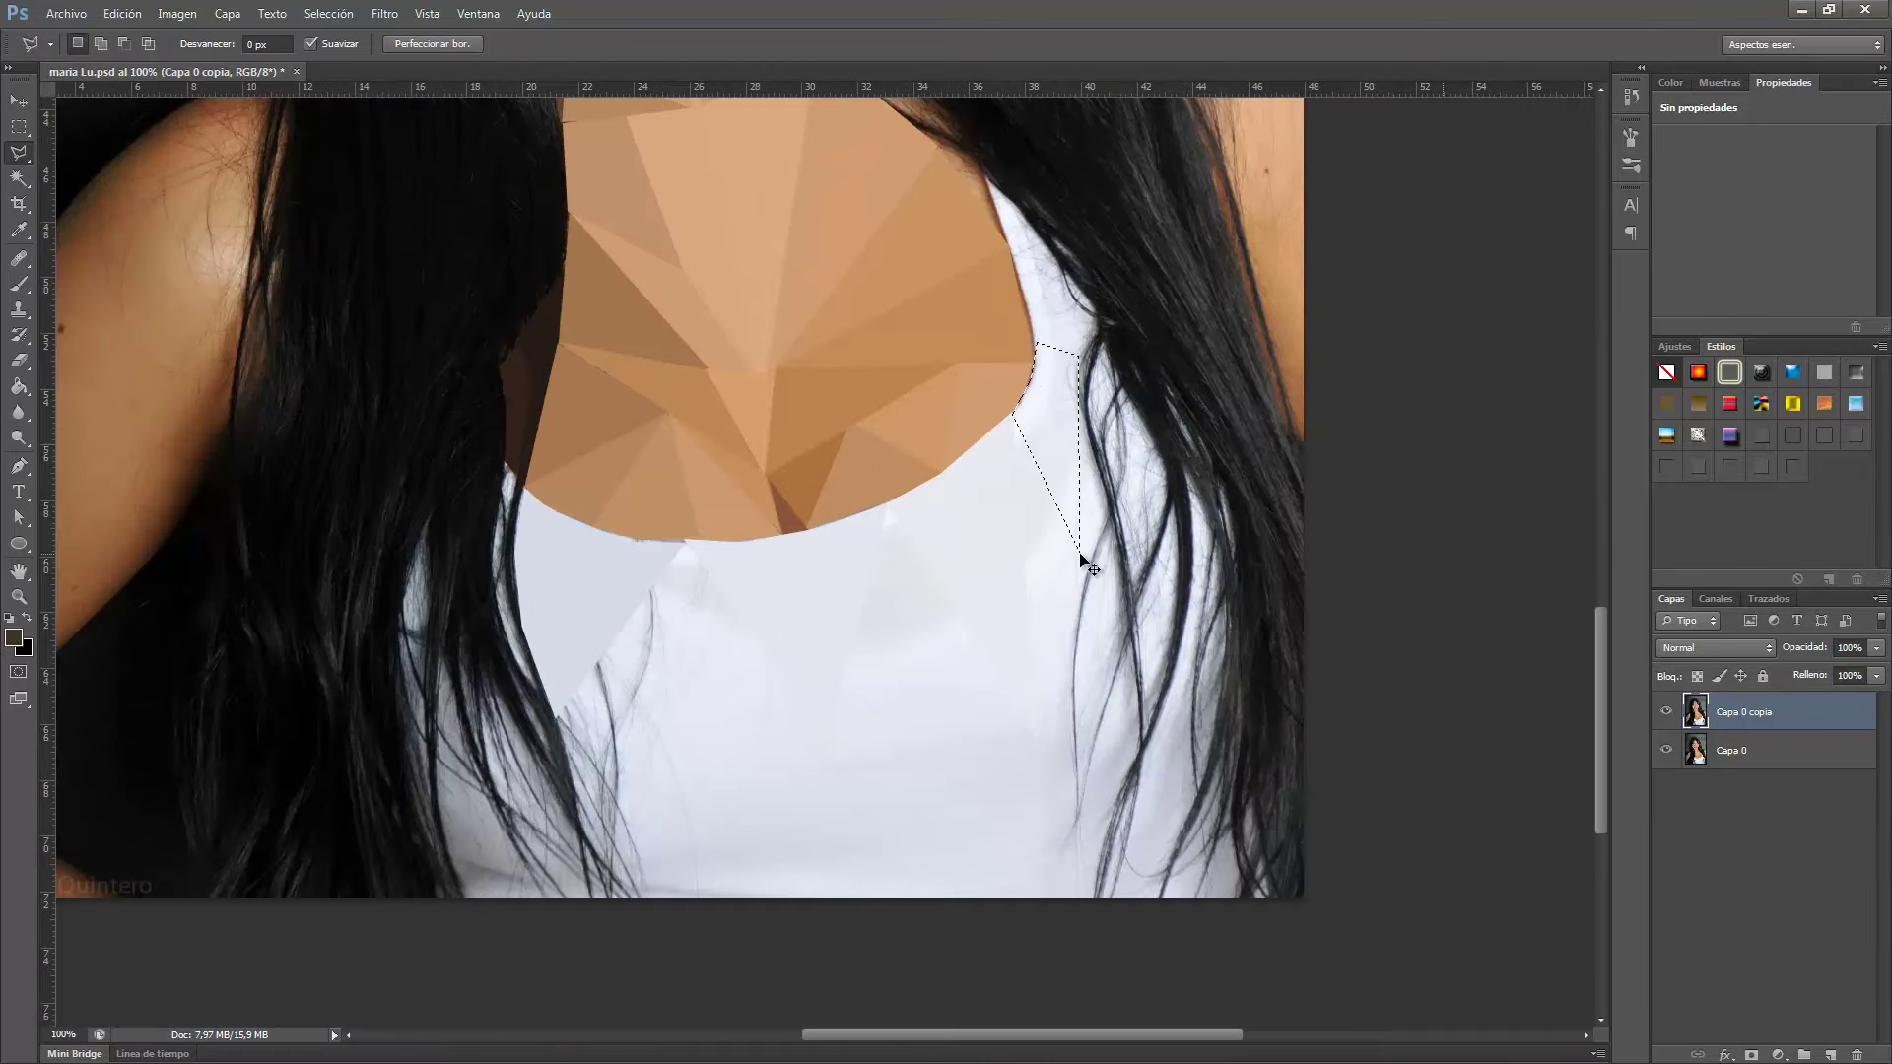
Flatten a five-sided facet on the right of the white top.
{"action": "left_click", "coordinate": [1013, 414]}
{"action": "left_click", "coordinate": [1080, 554]}
{"action": "left_click", "coordinate": [832, 774]}
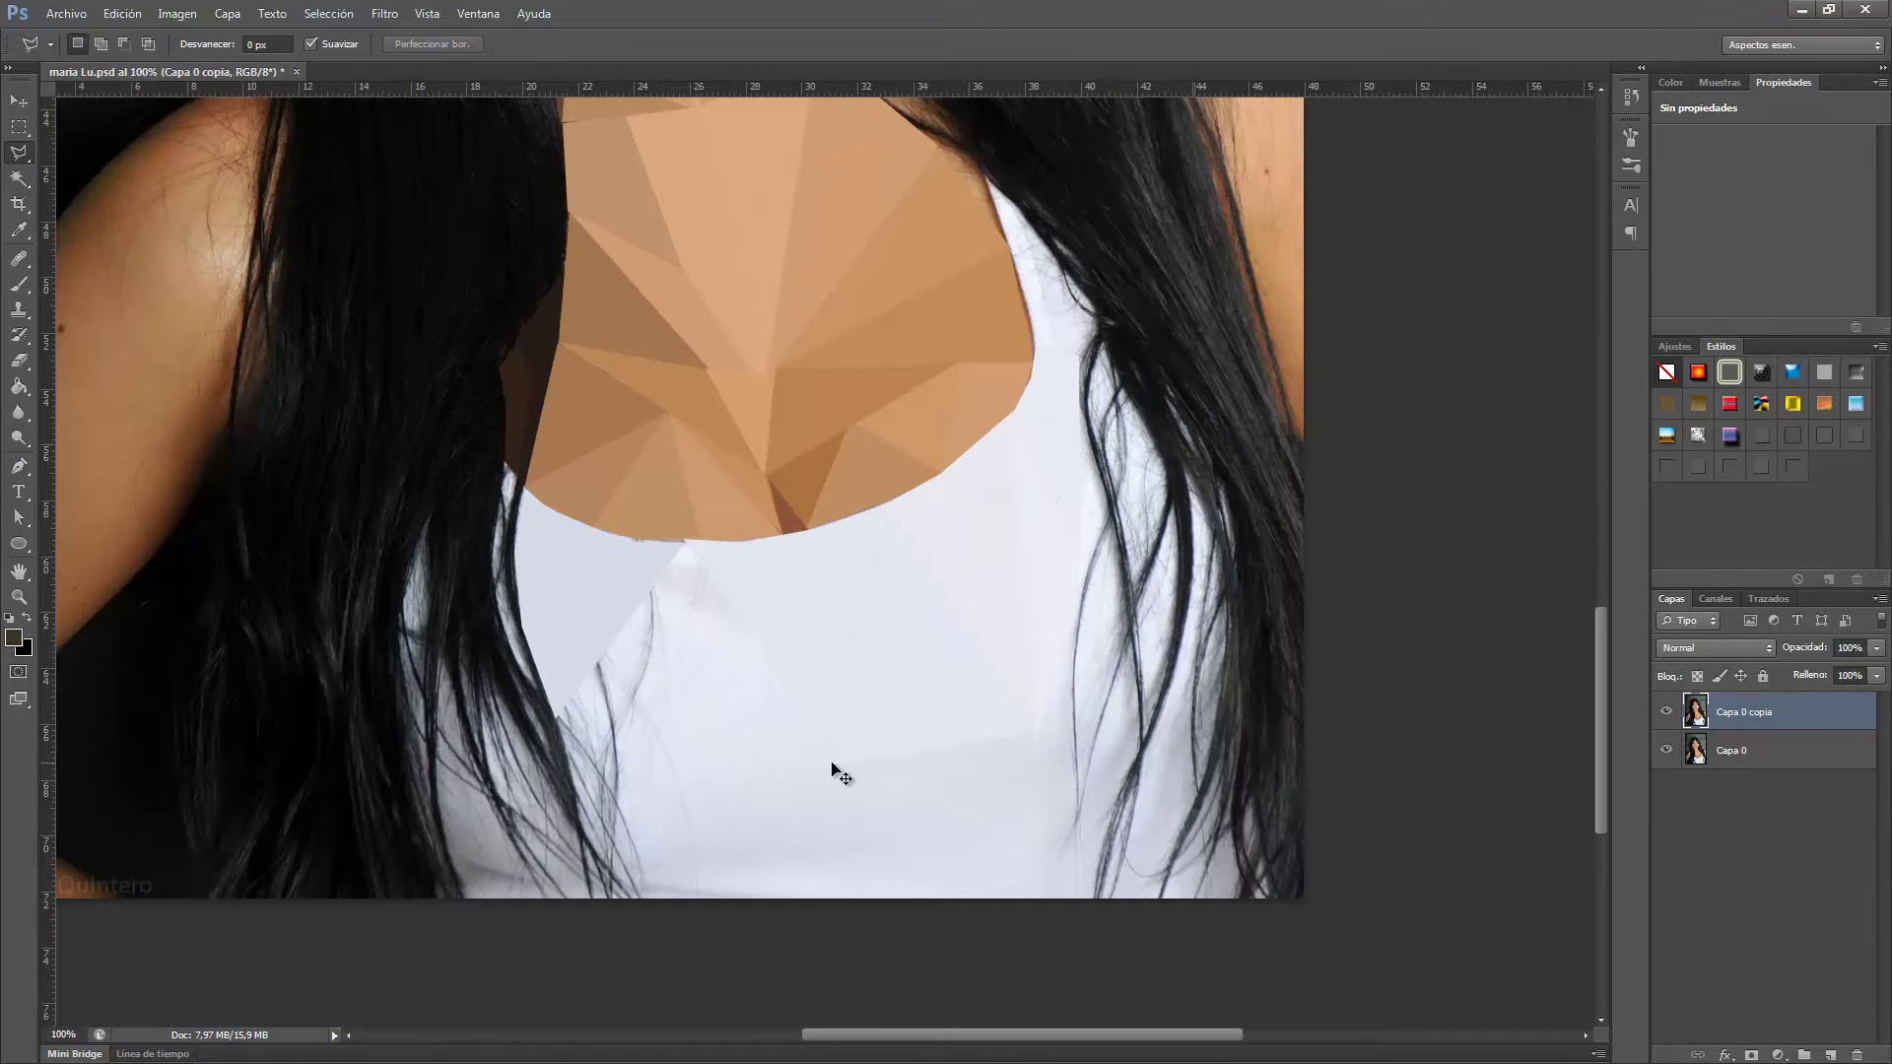
{"action": "left_click", "coordinate": [562, 709]}
{"action": "double_click", "coordinate": [637, 618]}
{"action": "key", "text": "ctrl+f"}
{"action": "key", "text": "ctrl+d"}
Outline a triangle on the lower top and fill a hair-edge strip with averaged grey.
{"action": "left_click_drag", "start_coordinate": [830, 749], "coordinate": [774, 440]}
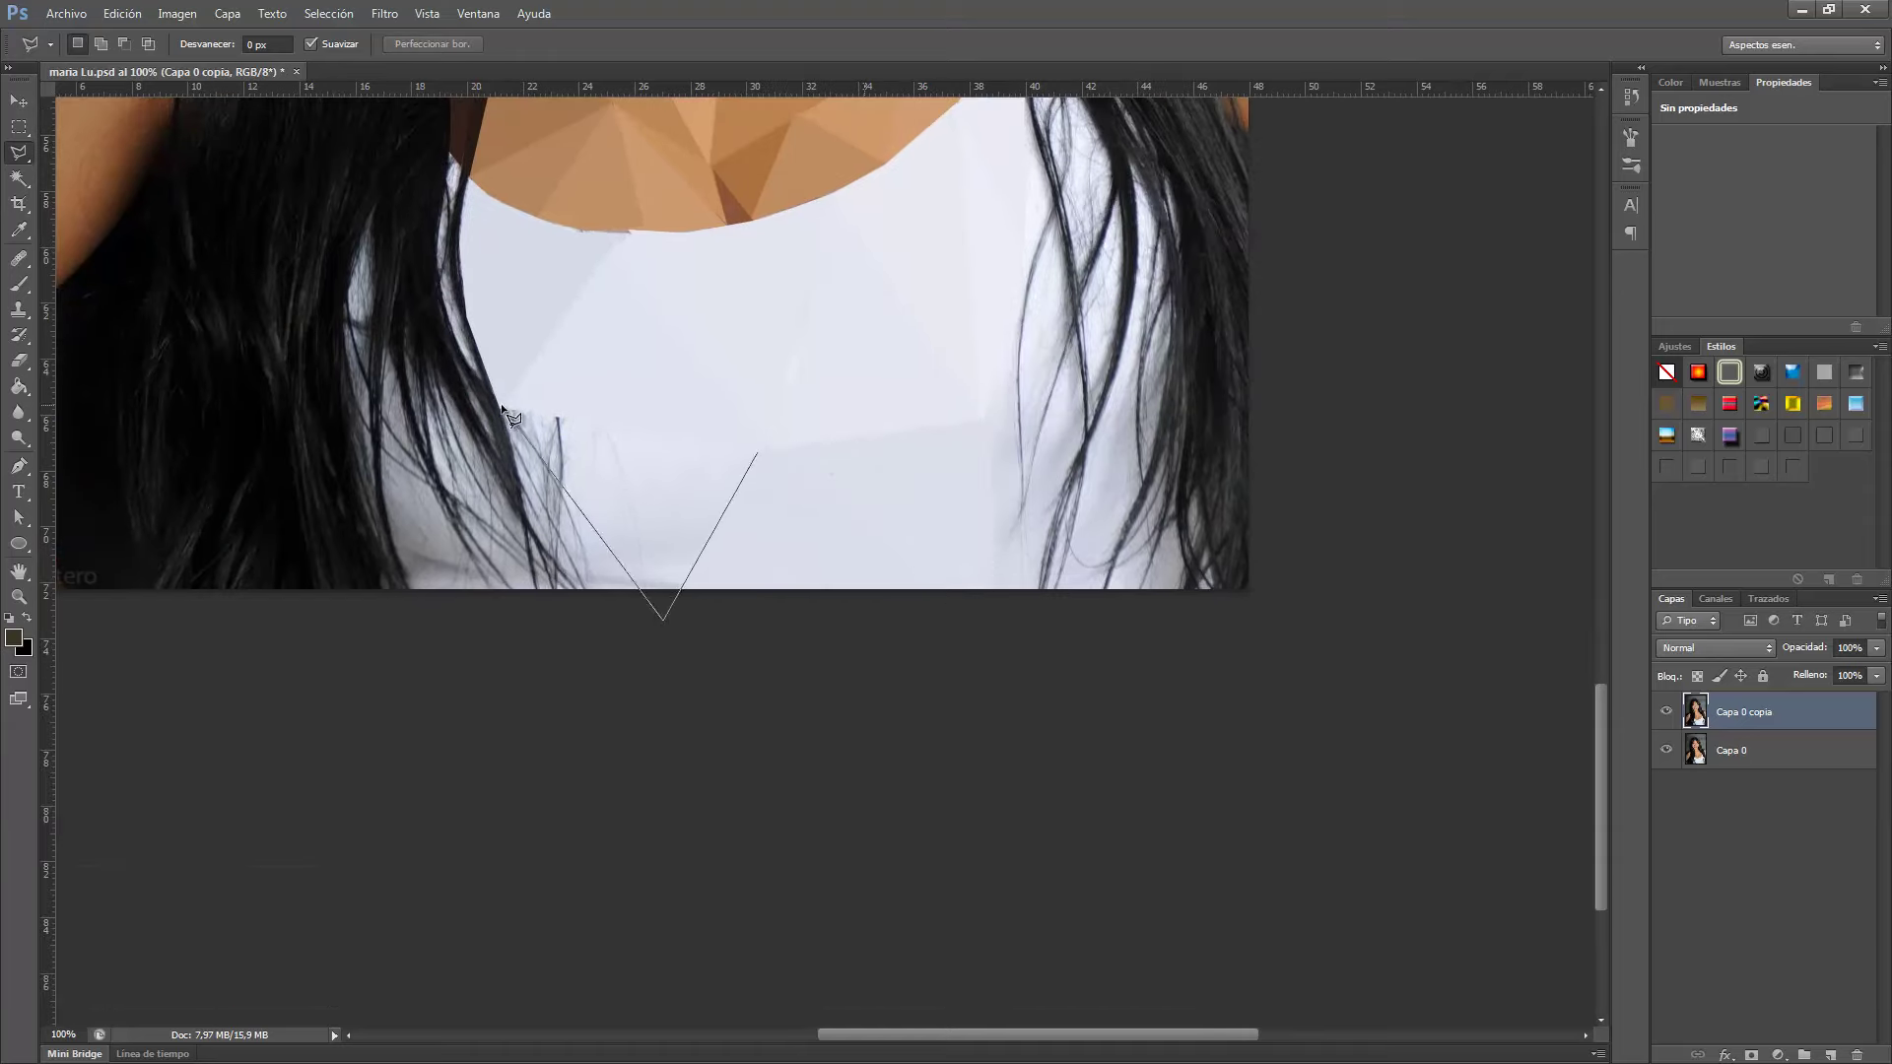
{"action": "left_click", "coordinate": [503, 406]}
{"action": "left_click", "coordinate": [655, 613]}
{"action": "double_click", "coordinate": [539, 619]}
{"action": "left_click", "coordinate": [418, 338]}
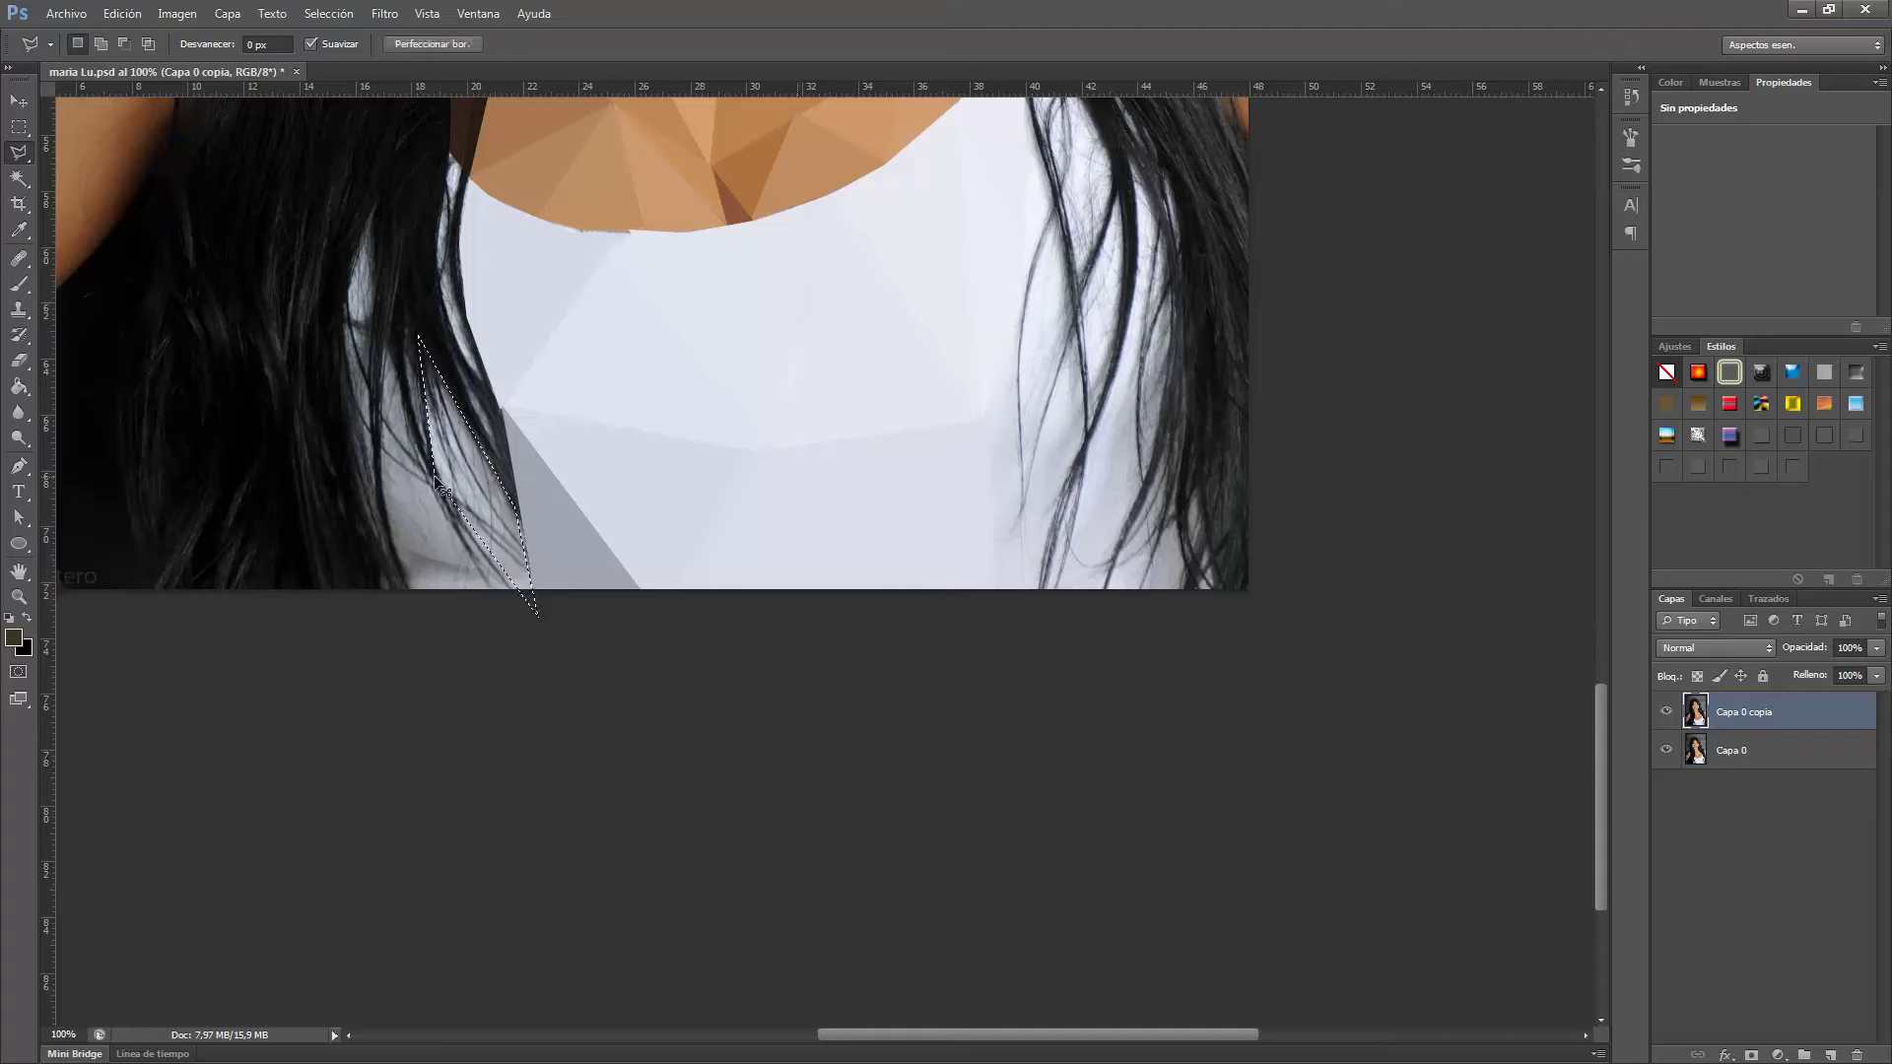
{"action": "left_click", "coordinate": [524, 537]}
{"action": "scroll", "coordinate": [471, 519], "scroll_direction": "up", "scroll_amount": 4}
{"action": "left_click", "coordinate": [440, 337]}
{"action": "key", "text": "ctrl+f"}
{"action": "key", "text": "ctrl+d"}
Average-fill another hair-edge strip and a facet over the lower-left hair.
{"action": "left_click", "coordinate": [438, 337]}
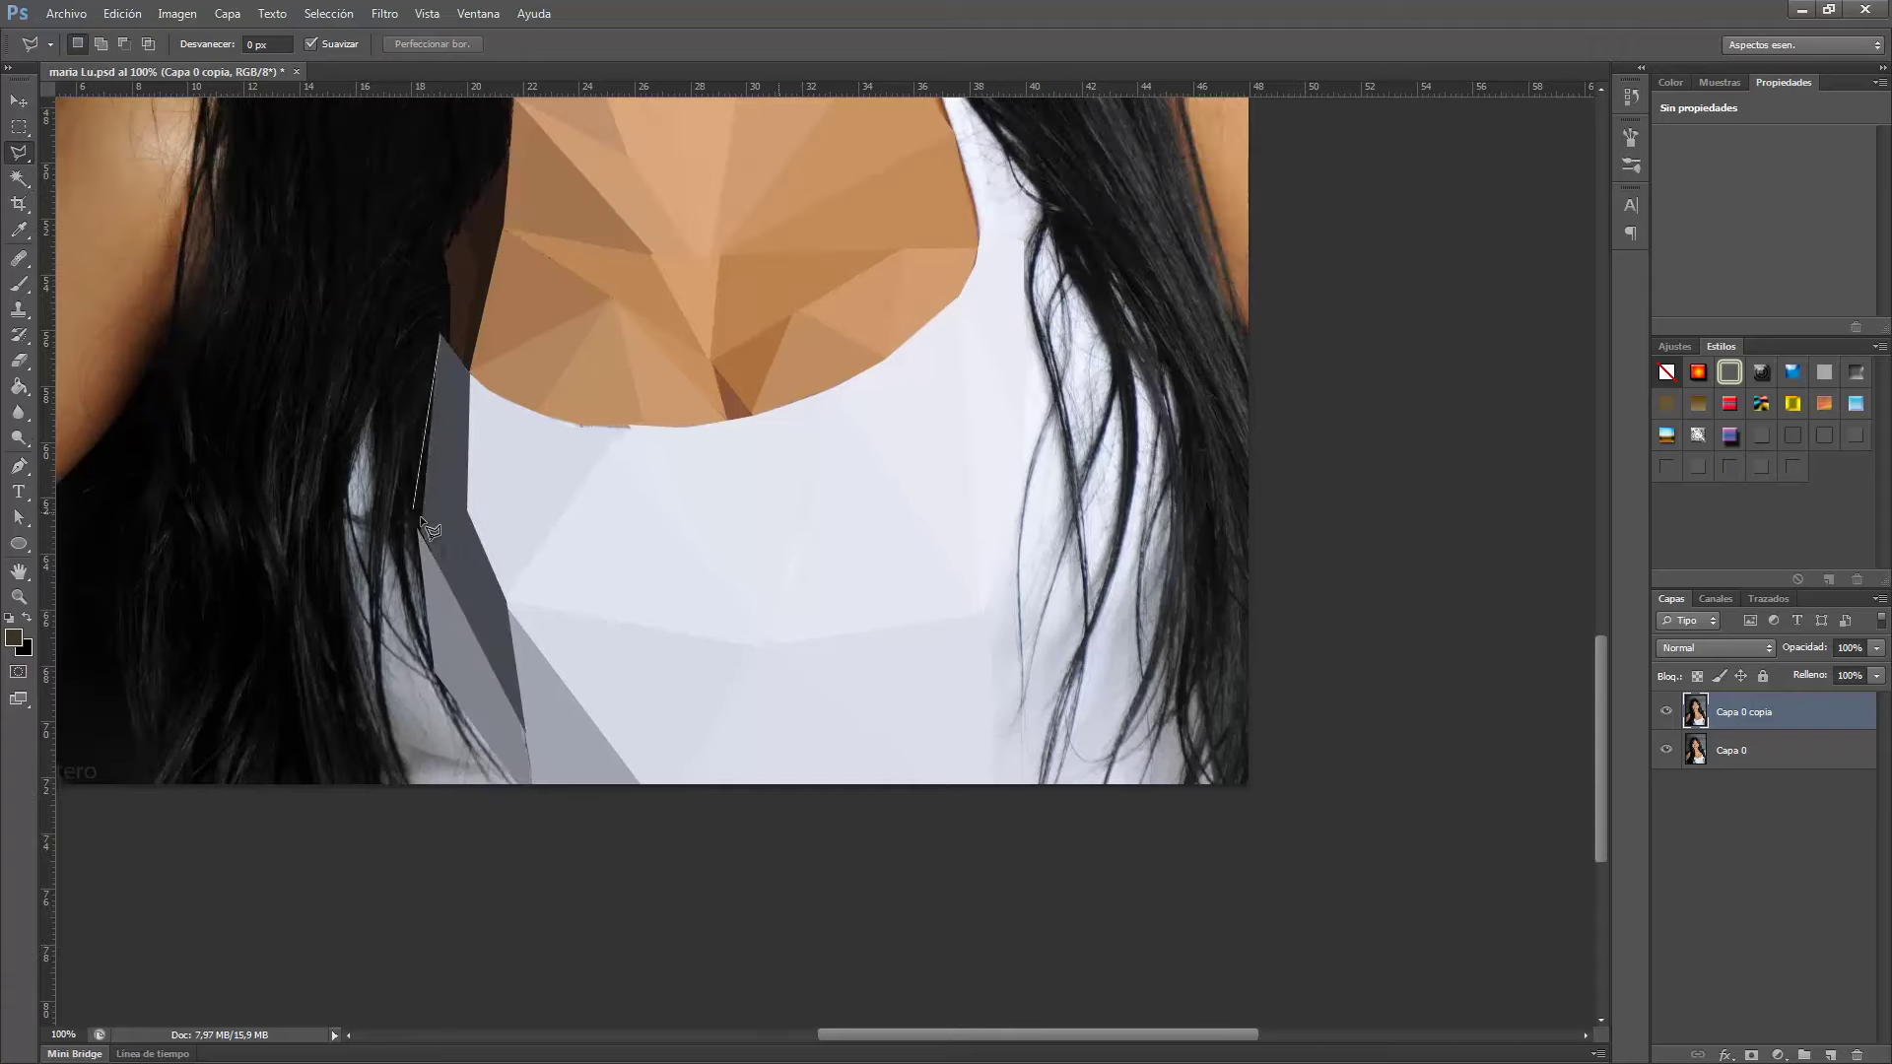
{"action": "left_click", "coordinate": [384, 538]}
{"action": "double_click", "coordinate": [379, 668]}
{"action": "key", "text": "ctrl+f"}
{"action": "key", "text": "ctrl+d"}
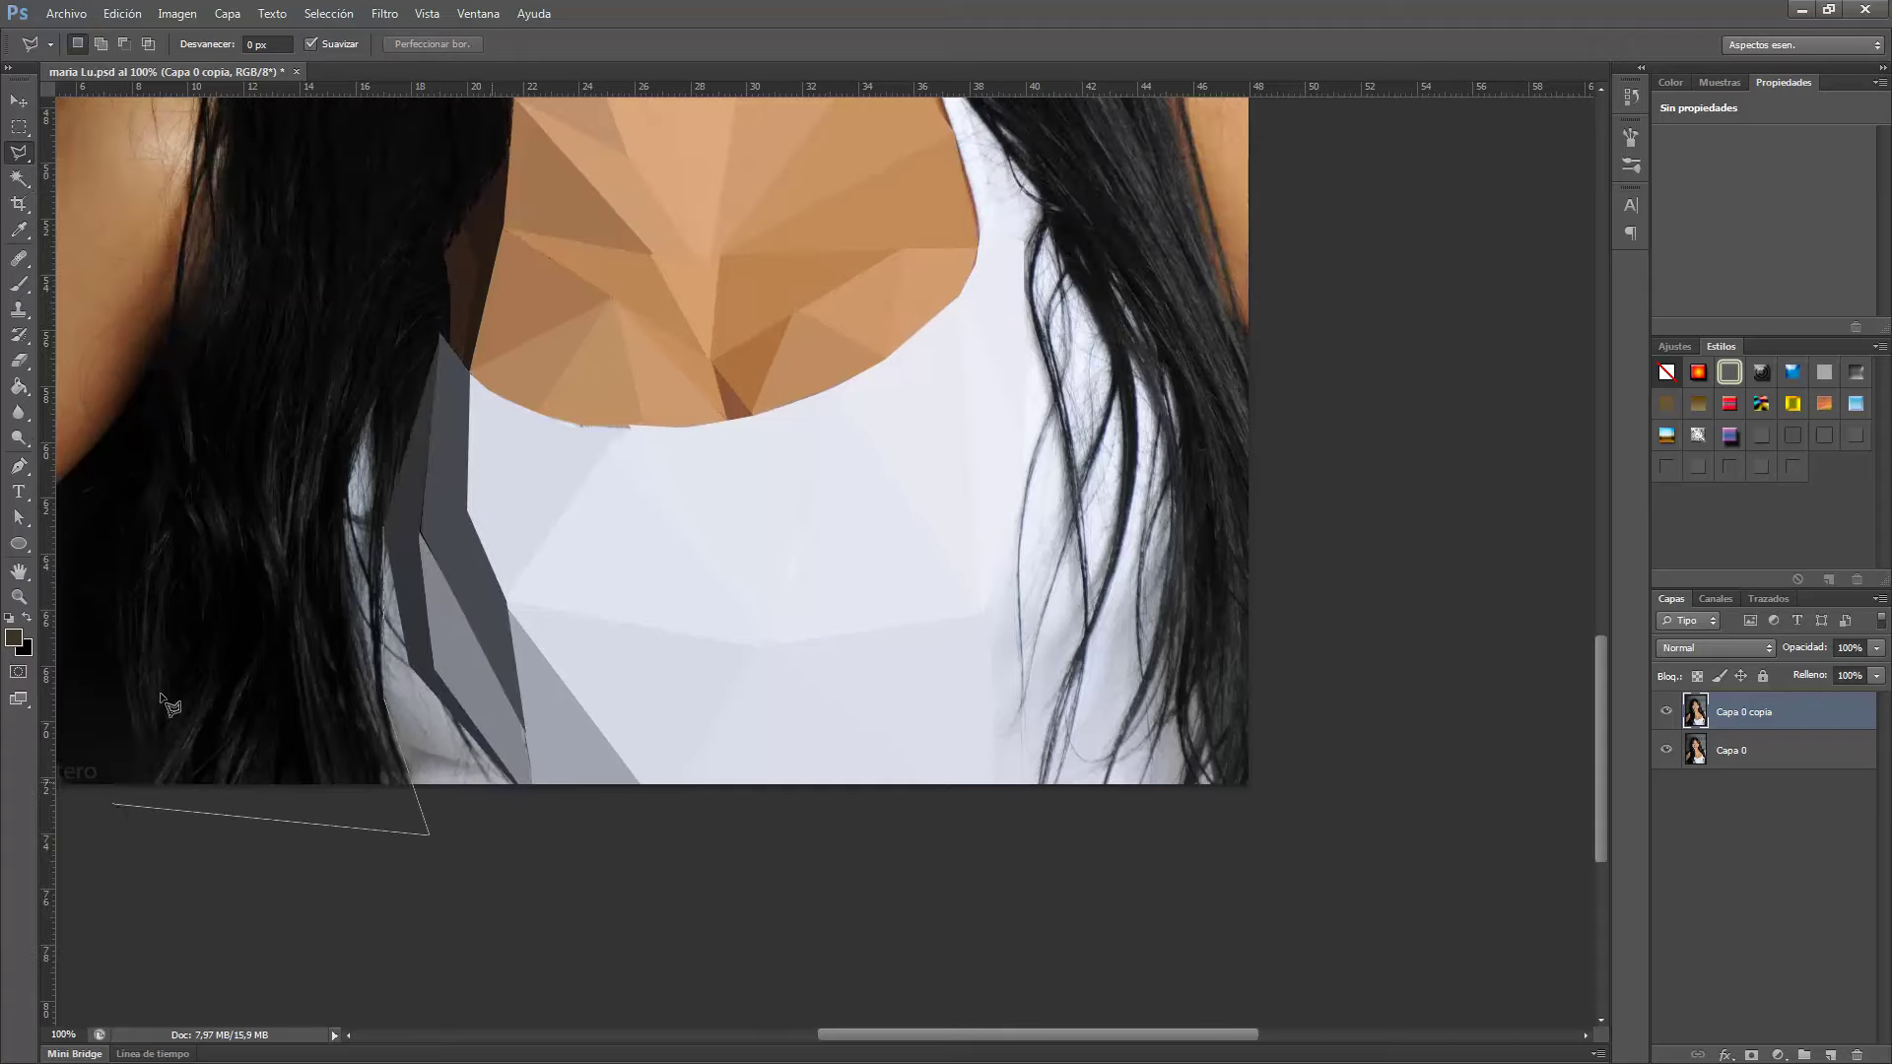
{"action": "double_click", "coordinate": [161, 696]}
{"action": "key", "text": "ctrl+f"}
{"action": "key", "text": "ctrl+d"}
Fill a dark facet over the hair with its averaged colour.
{"action": "scroll", "coordinate": [513, 838], "scroll_direction": "left", "scroll_amount": 5}
{"action": "scroll", "coordinate": [589, 873], "scroll_direction": "up", "scroll_amount": 1}
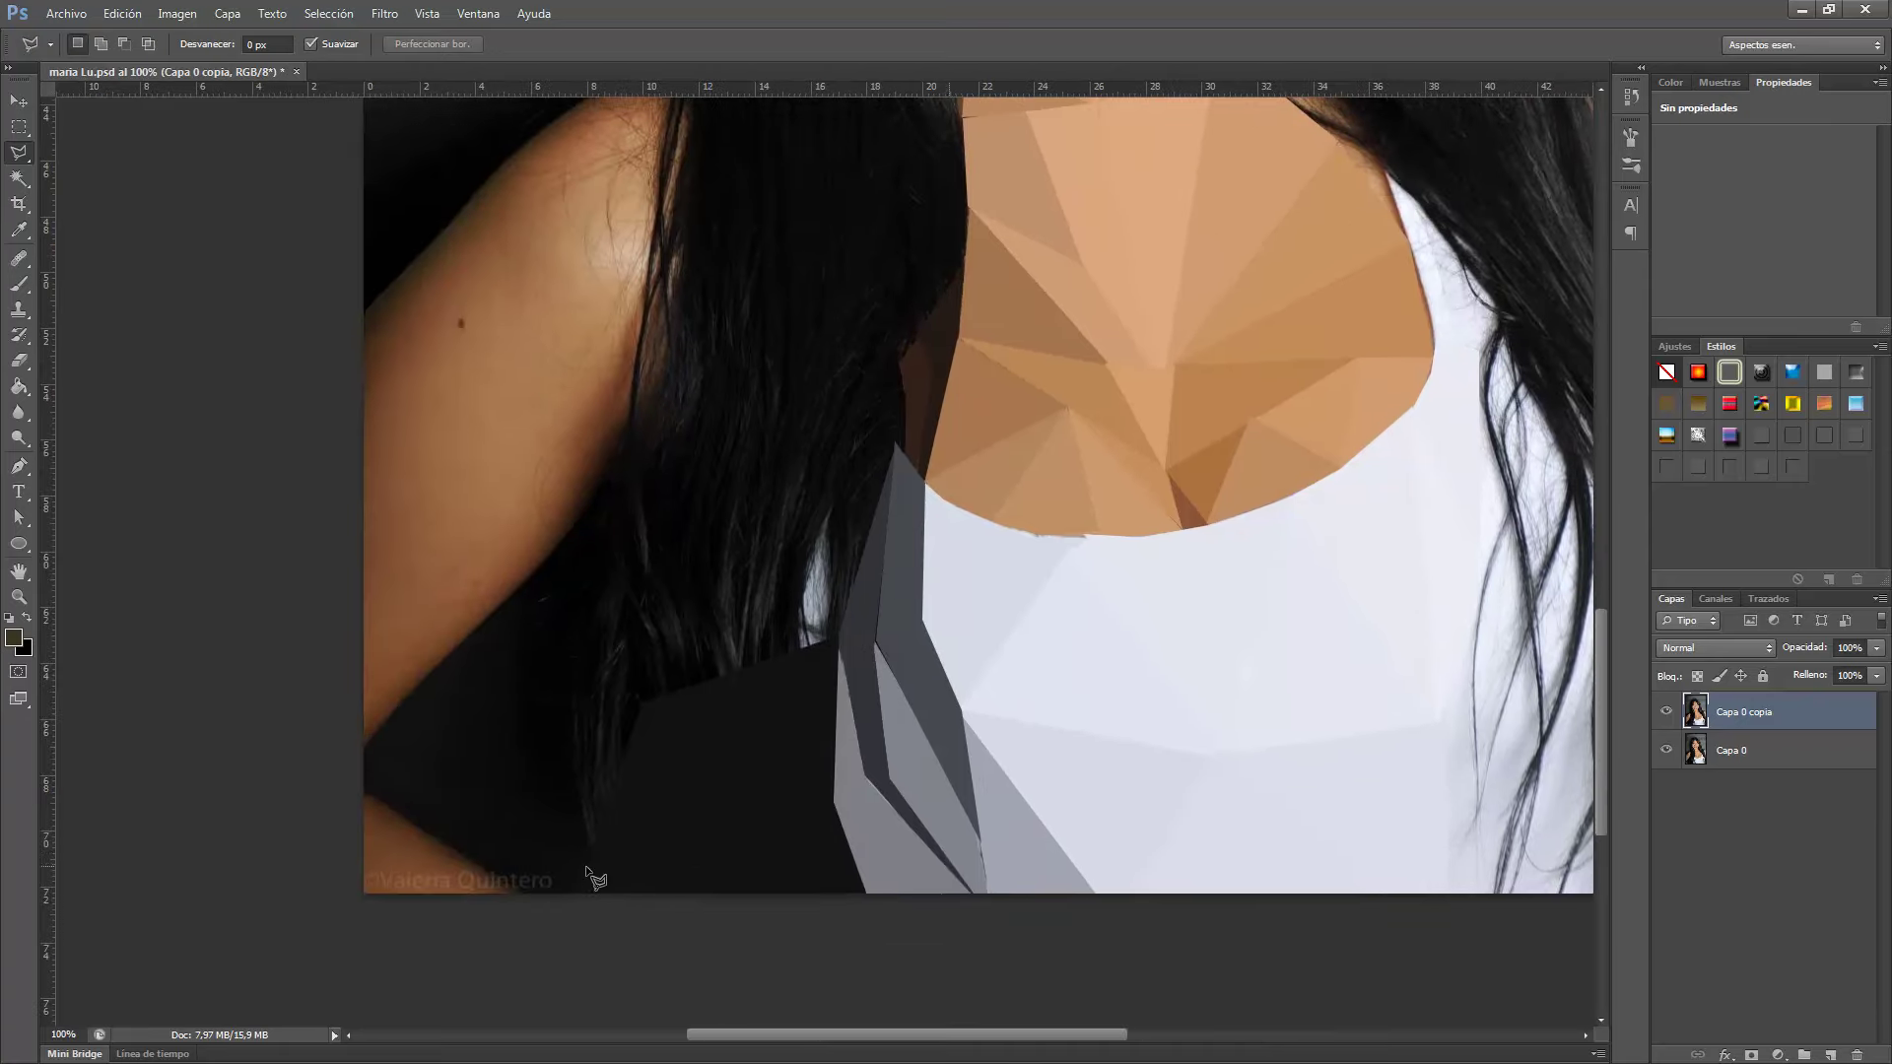
{"action": "double_click", "coordinate": [640, 709]}
{"action": "key", "text": "ctrl+f"}
{"action": "key", "text": "ctrl+d"}
Fill a triangle along the shirt edge with flat colour.
{"action": "left_click", "coordinate": [732, 673]}
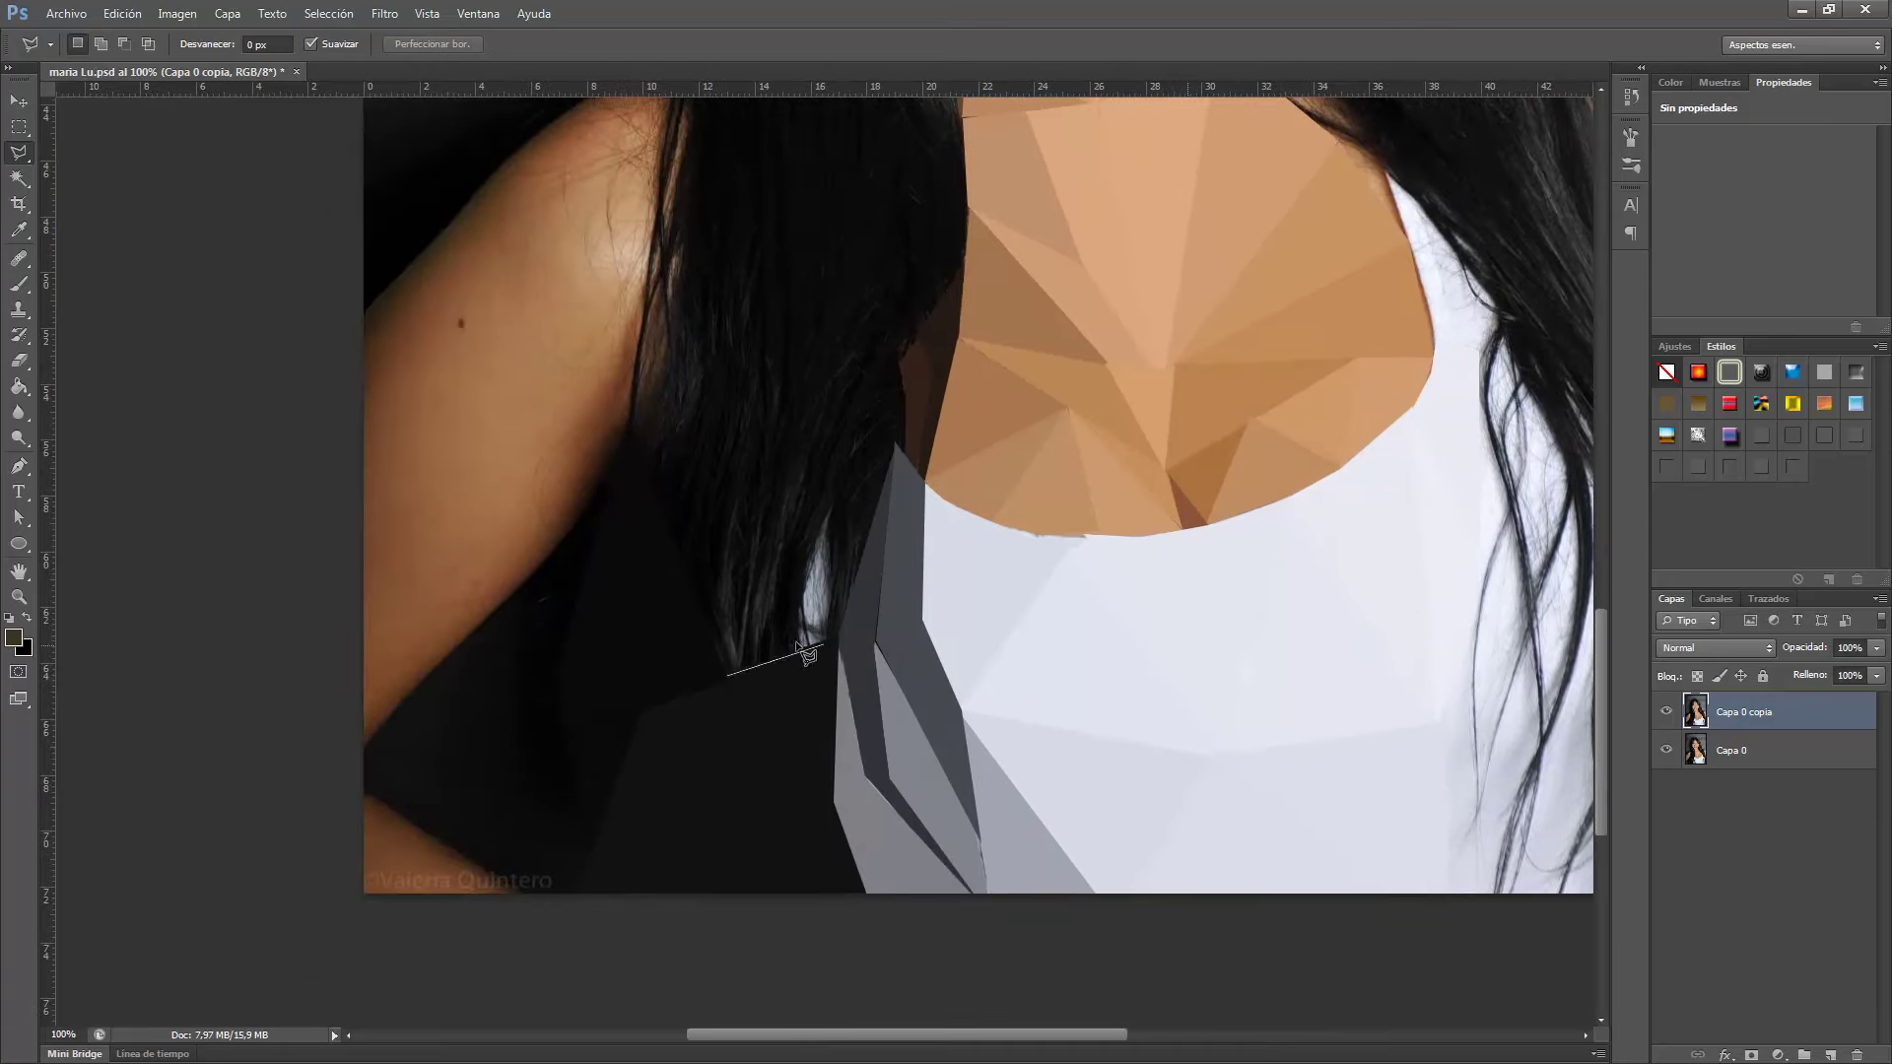
{"action": "left_click", "coordinate": [838, 640]}
{"action": "double_click", "coordinate": [897, 446]}
{"action": "key", "text": "alt+BackSpace"}
{"action": "key", "text": "ctrl+d"}
Flatten two triangles over the hair beside the neck.
{"action": "scroll", "coordinate": [866, 393], "scroll_direction": "up", "scroll_amount": 5}
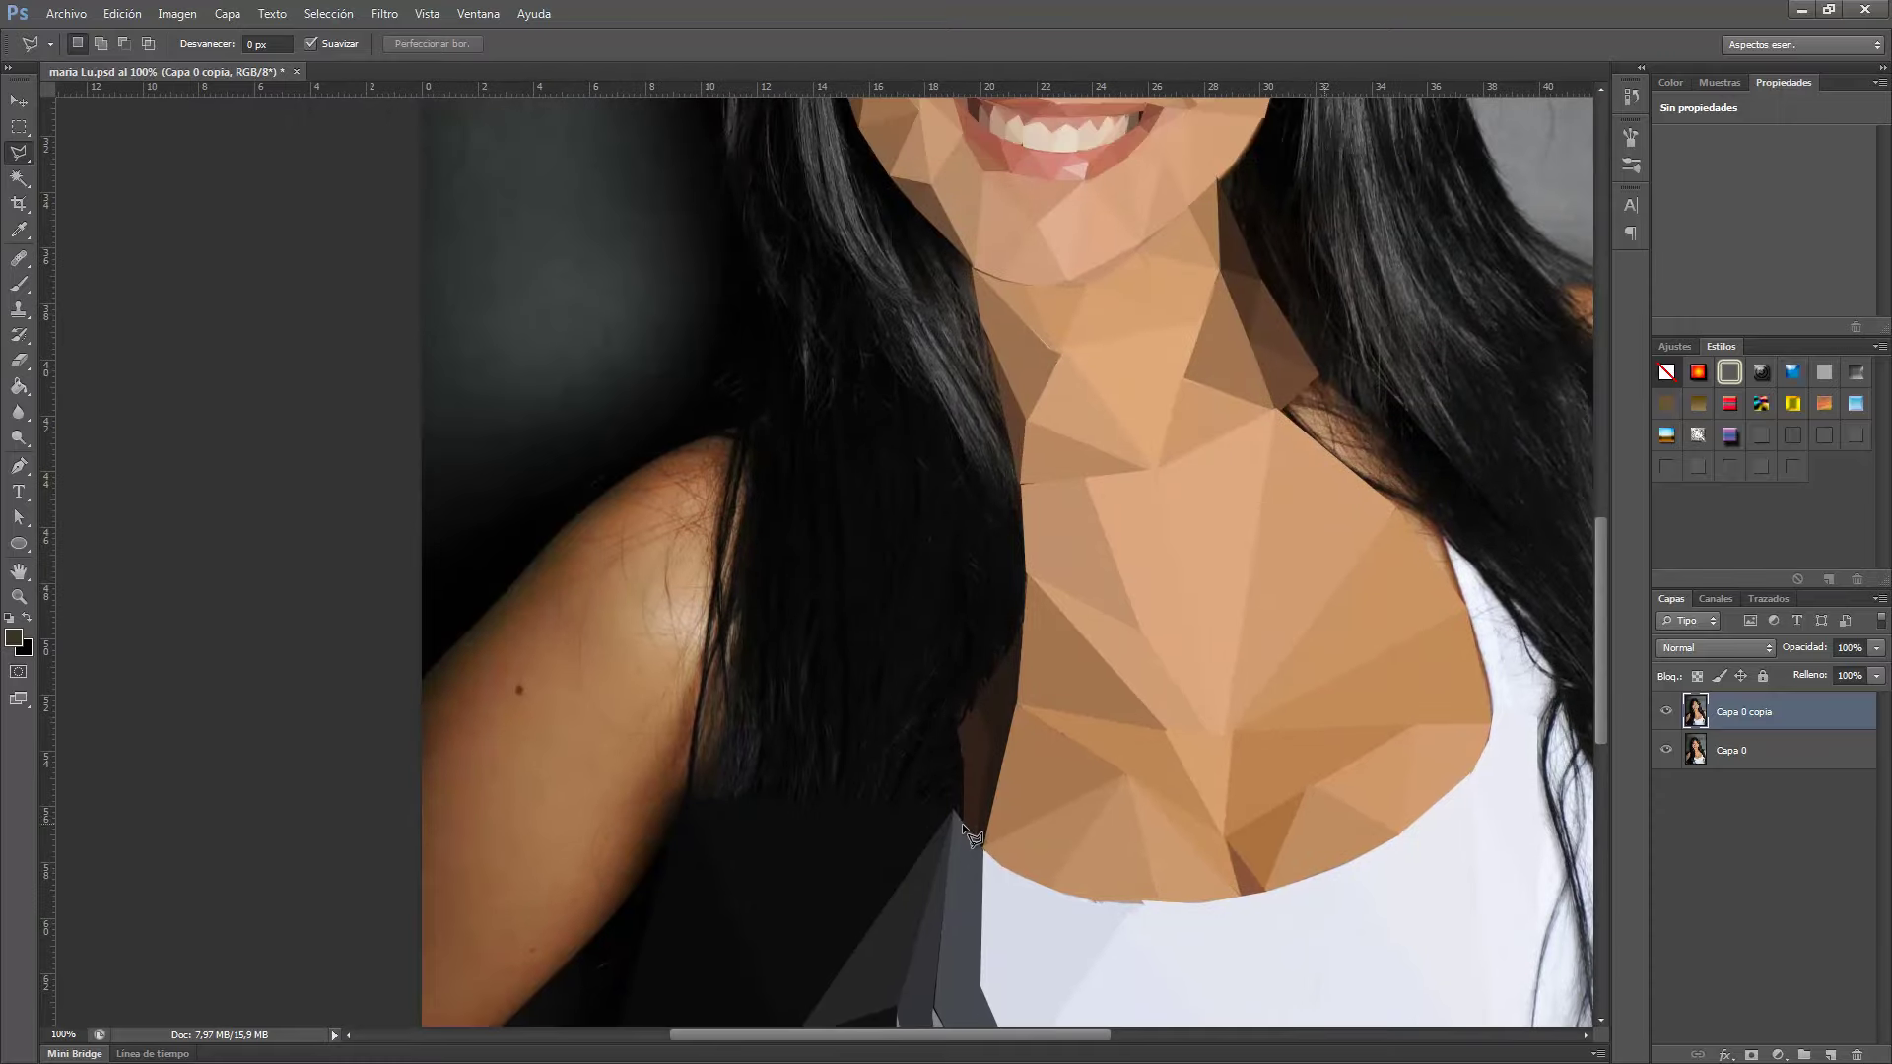
{"action": "left_click", "coordinate": [951, 814]}
{"action": "left_click", "coordinate": [687, 801]}
{"action": "double_click", "coordinate": [959, 635]}
{"action": "key", "text": "alt+BackSpace"}
{"action": "key", "text": "ctrl+d"}
{"action": "left_click", "coordinate": [949, 611]}
{"action": "left_click", "coordinate": [687, 800]}
{"action": "double_click", "coordinate": [764, 672]}
{"action": "key", "text": "alt+BackSpace"}
{"action": "key", "text": "ctrl+d"}
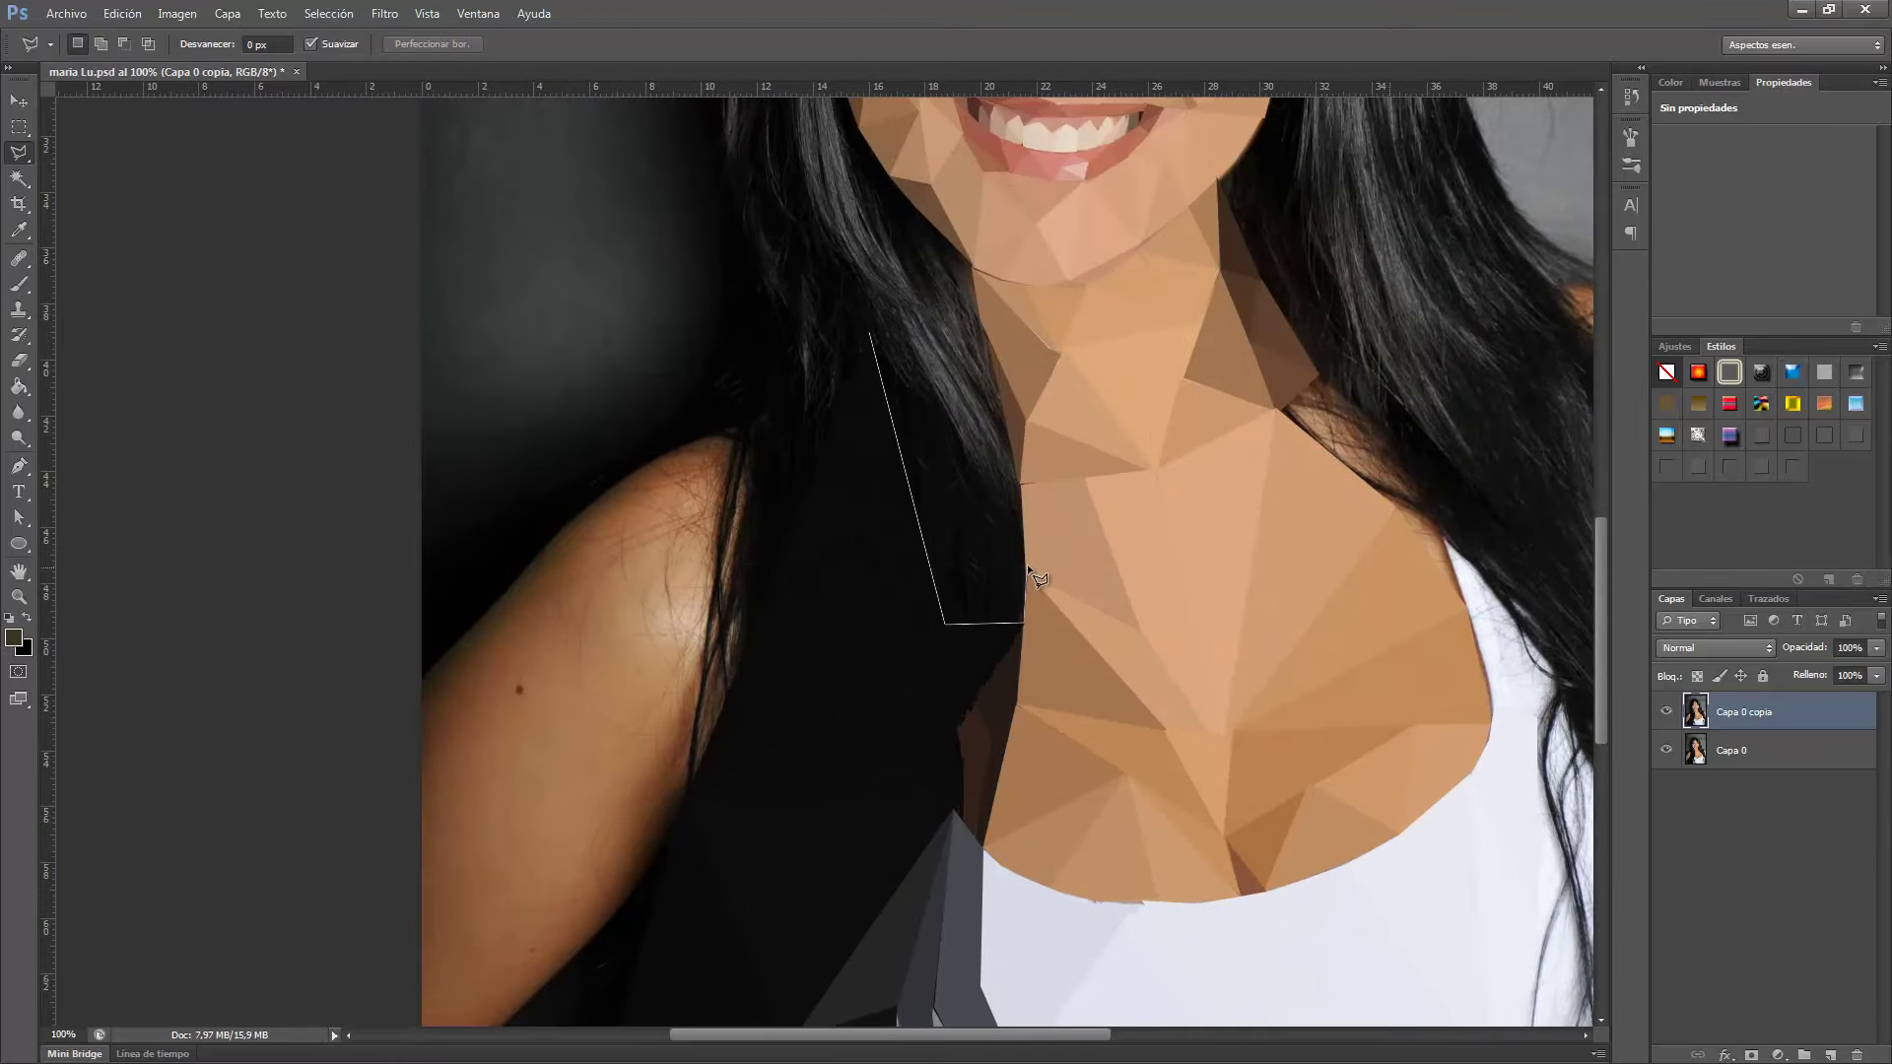
Fill two more dark facets over the hair left of the neck.
{"action": "left_click", "coordinate": [1028, 569]}
{"action": "double_click", "coordinate": [1020, 483]}
{"action": "key", "text": "alt+BackSpace"}
{"action": "key", "text": "ctrl+d"}
{"action": "left_click", "coordinate": [869, 347]}
{"action": "left_click", "coordinate": [701, 787]}
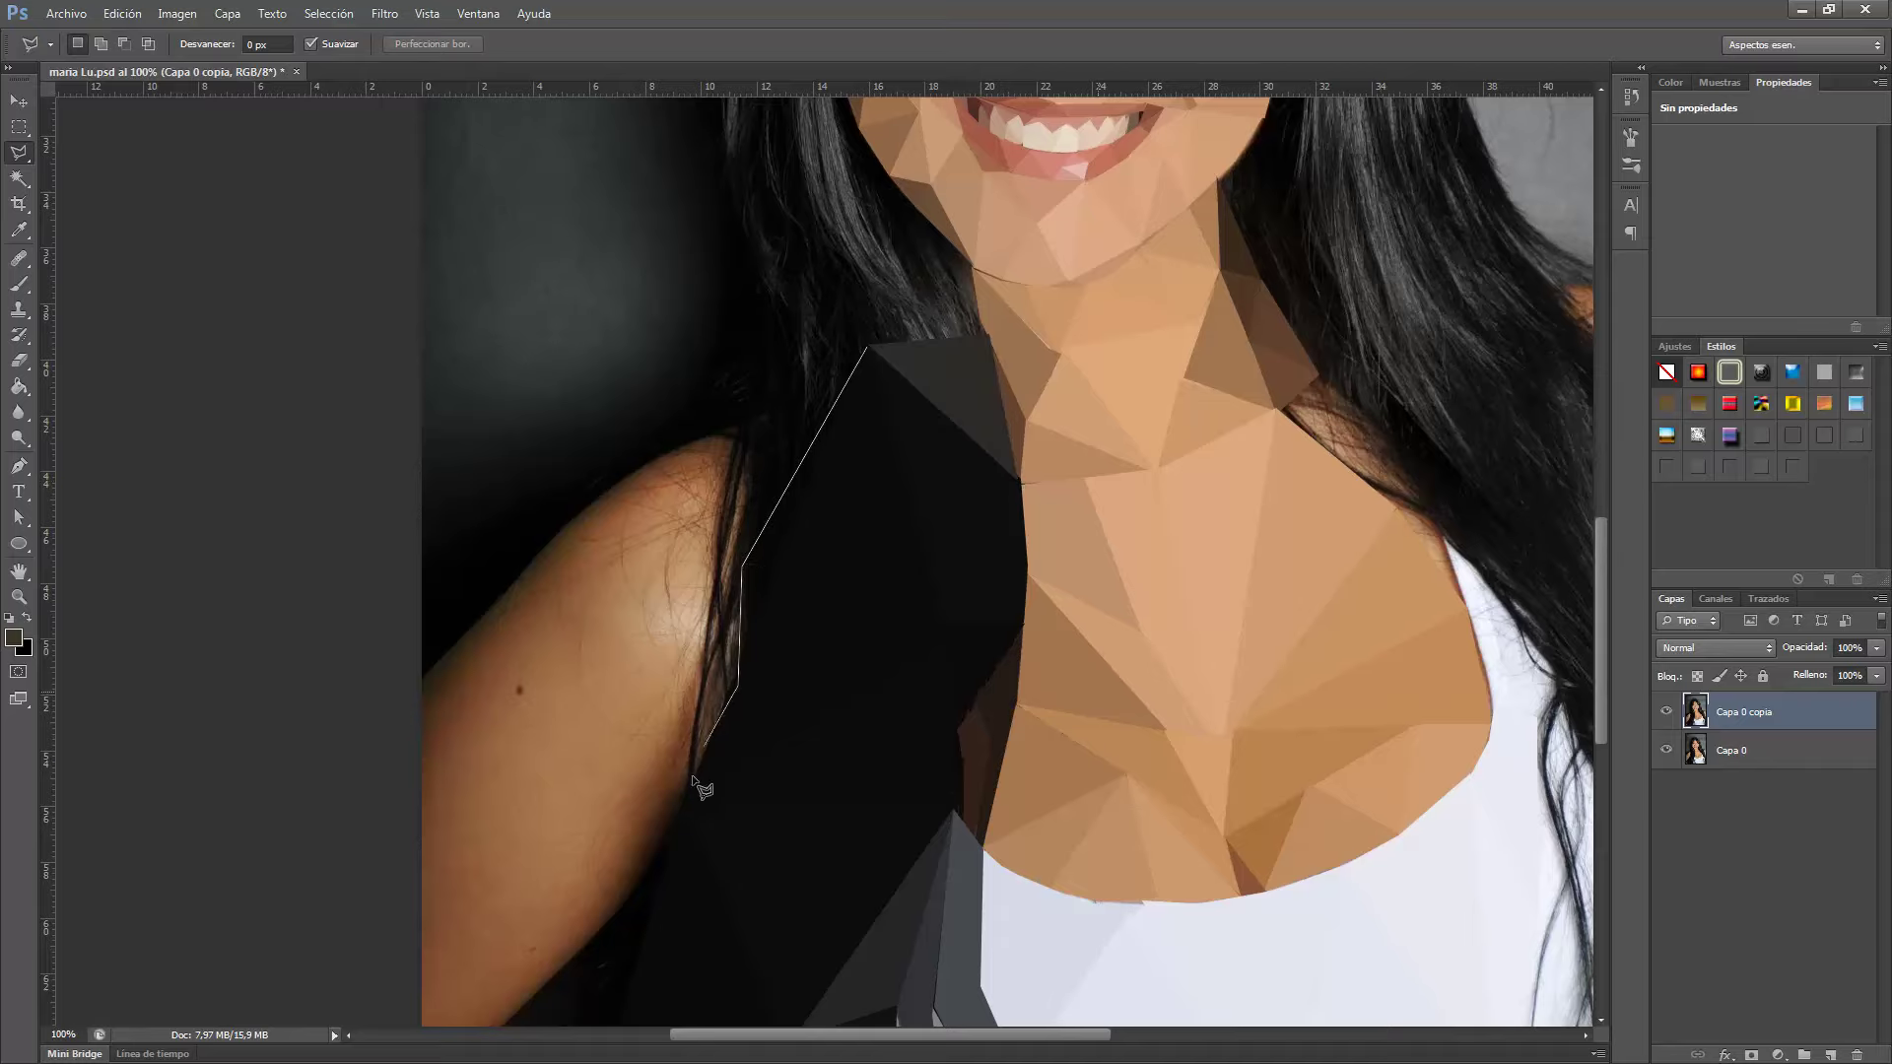
{"action": "double_click", "coordinate": [744, 381]}
{"action": "key", "text": "alt+BackSpace"}
Flatten a hair facet below the chin, then outline a facet on the hair by the chin.
{"action": "left_click", "coordinate": [745, 382]}
{"action": "left_click", "coordinate": [737, 431]}
{"action": "left_click", "coordinate": [615, 485]}
{"action": "double_click", "coordinate": [744, 382]}
{"action": "key", "text": "alt+BackSpace"}
{"action": "key", "text": "ctrl+d"}
{"action": "left_click", "coordinate": [831, 361]}
{"action": "left_click", "coordinate": [872, 343]}
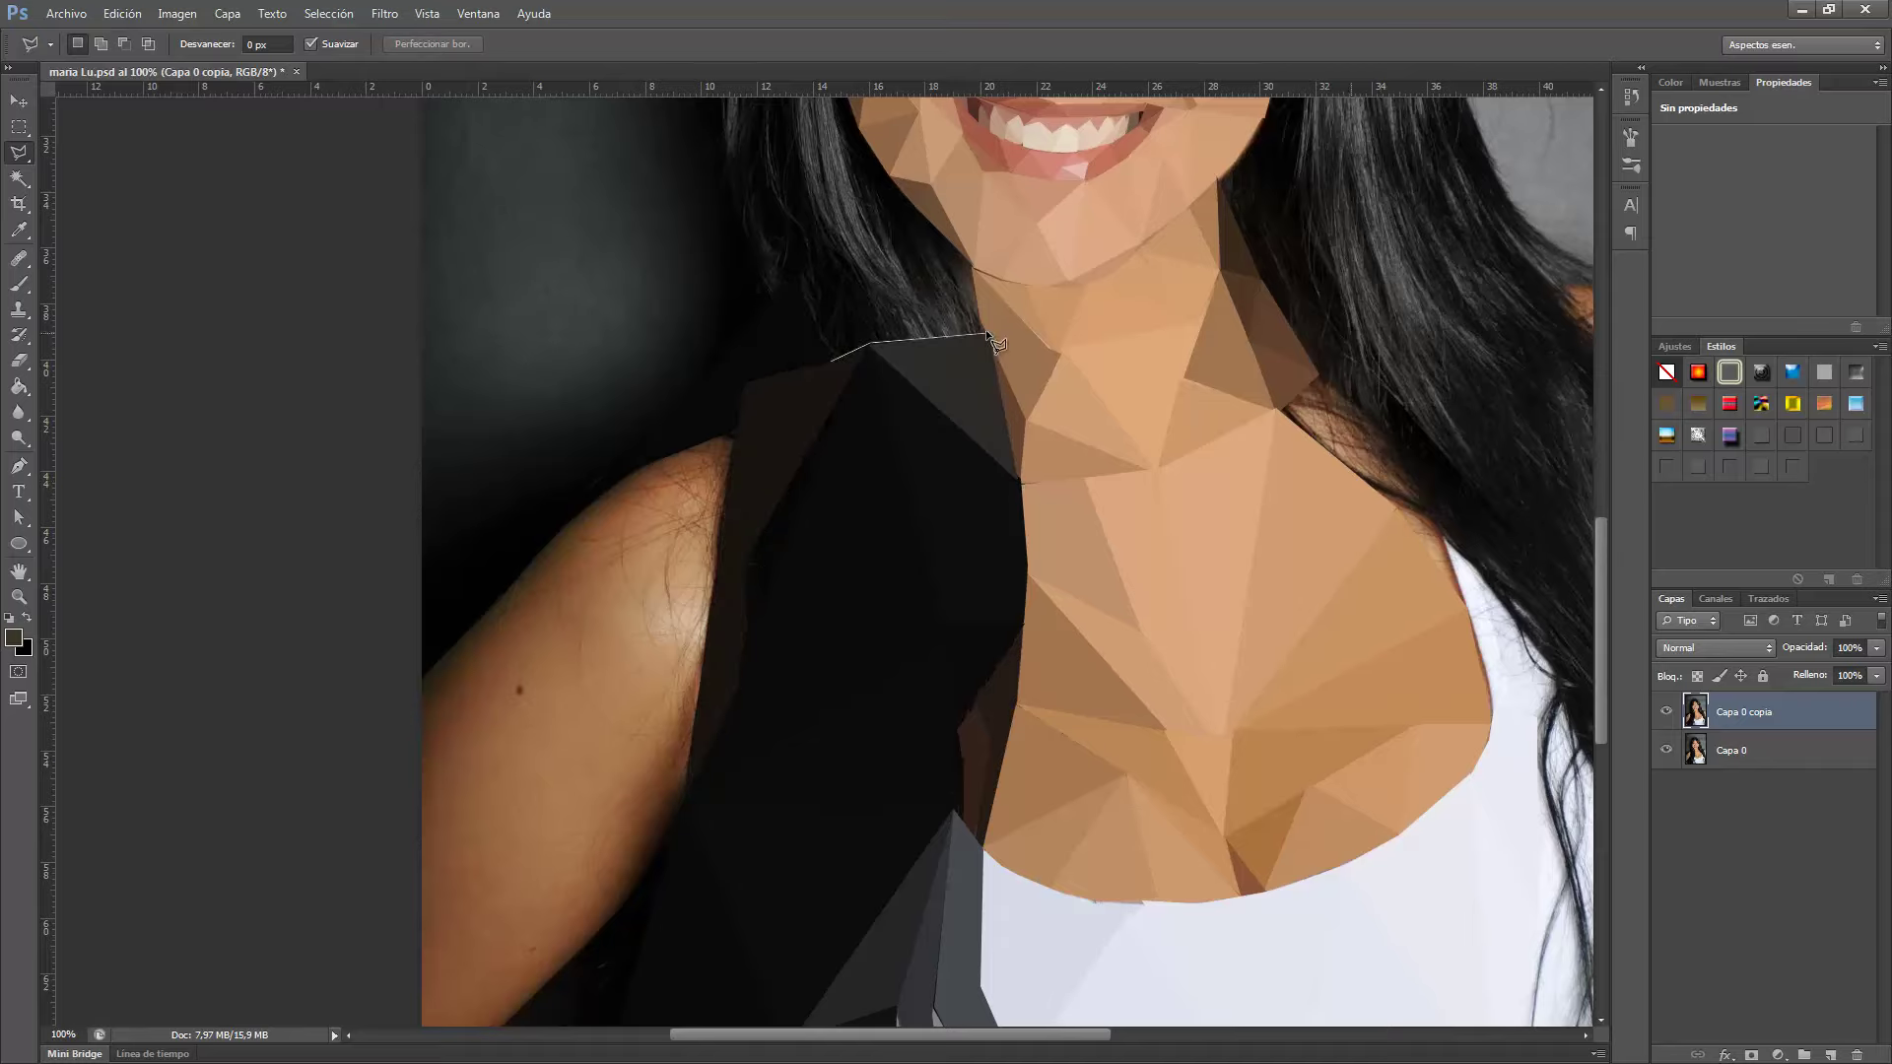
Close the facet along the jaw and fill it with its average colour.
{"action": "scroll", "coordinate": [919, 211], "scroll_direction": "down", "scroll_amount": 3}
{"action": "scroll", "coordinate": [1130, 693], "scroll_direction": "up", "scroll_amount": 6}
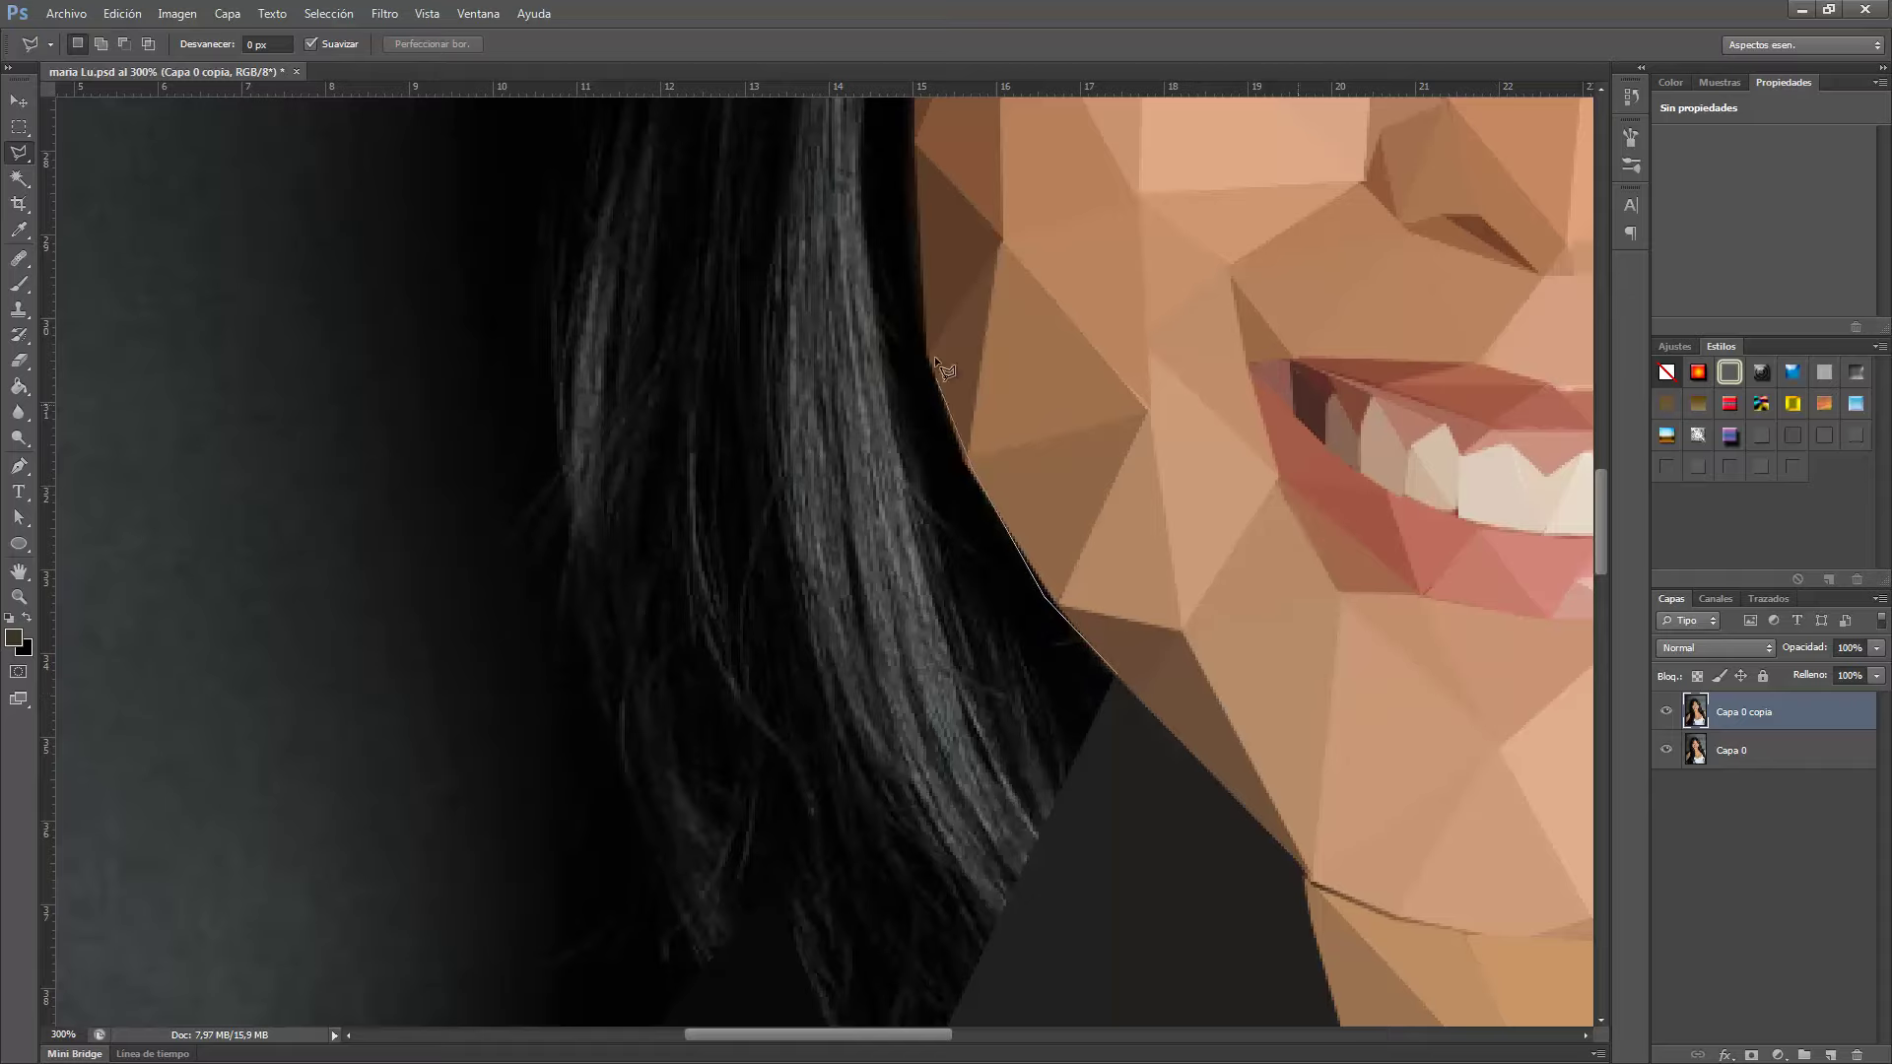
{"action": "double_click", "coordinate": [1035, 867]}
{"action": "key", "text": "alt+BackSpace"}
Outline the hair strand beside the cheek and fill it with its average grey.
{"action": "scroll", "coordinate": [921, 542], "scroll_direction": "up", "scroll_amount": 1}
{"action": "left_click", "coordinate": [1035, 922]}
{"action": "left_click", "coordinate": [853, 286]}
{"action": "left_click", "coordinate": [786, 650]}
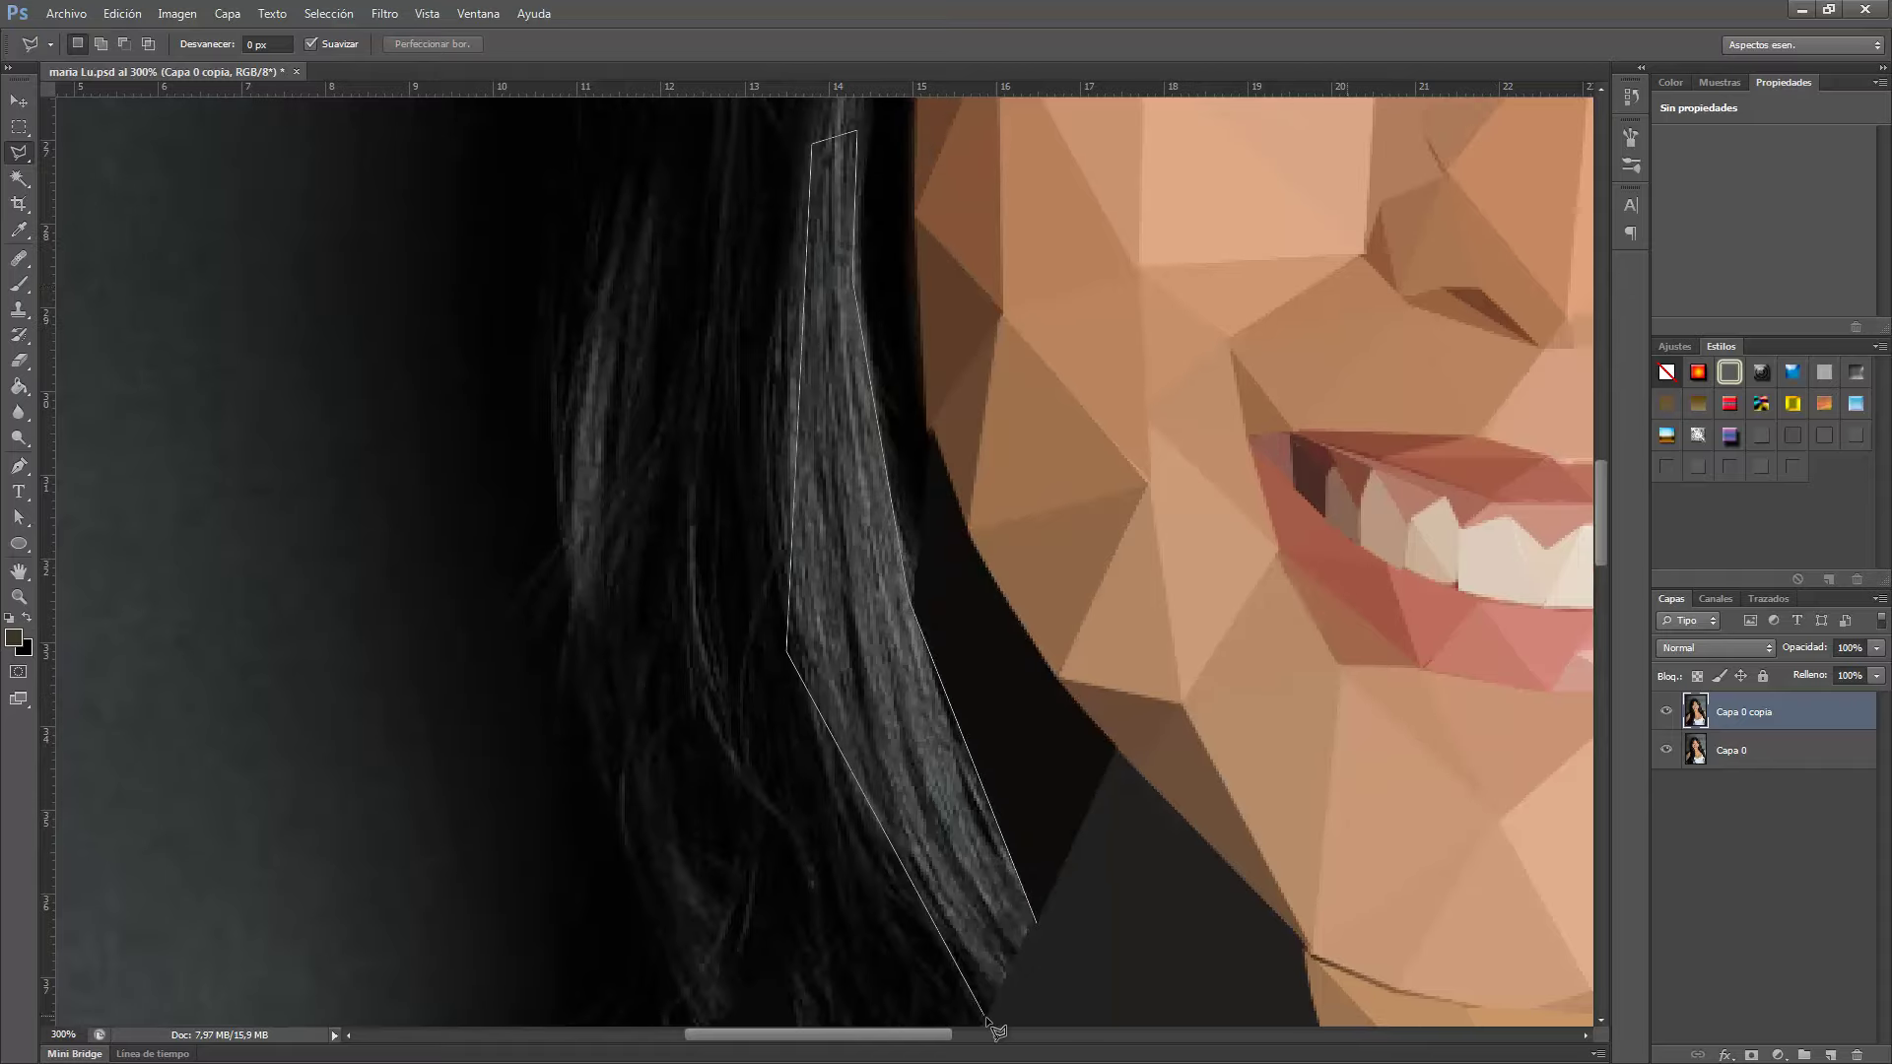
{"action": "double_click", "coordinate": [991, 1025]}
{"action": "key", "text": "alt+BackSpace"}
Outline a narrow facet strip along the cheek edge.
{"action": "left_click", "coordinate": [916, 586]}
{"action": "left_click", "coordinate": [934, 419]}
{"action": "scroll", "coordinate": [927, 493], "scroll_direction": "up", "scroll_amount": 4}
{"action": "double_click", "coordinate": [903, 419]}
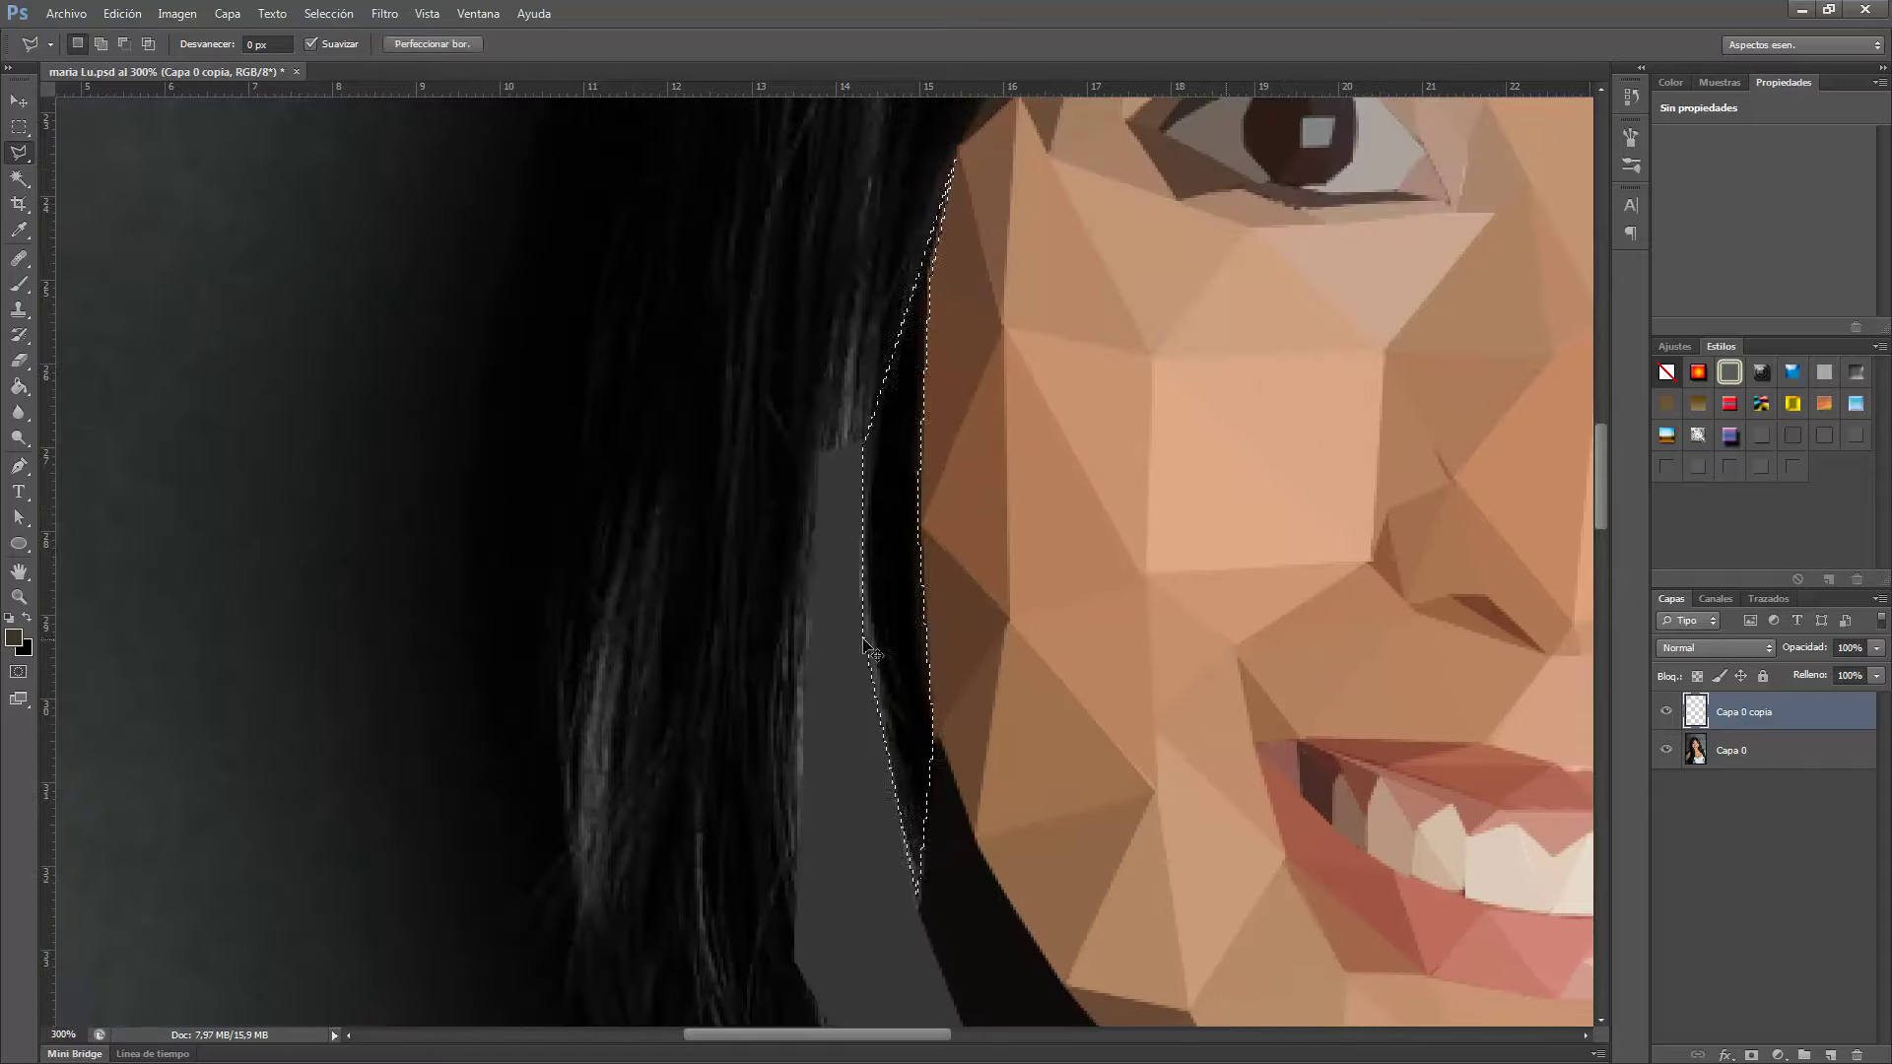
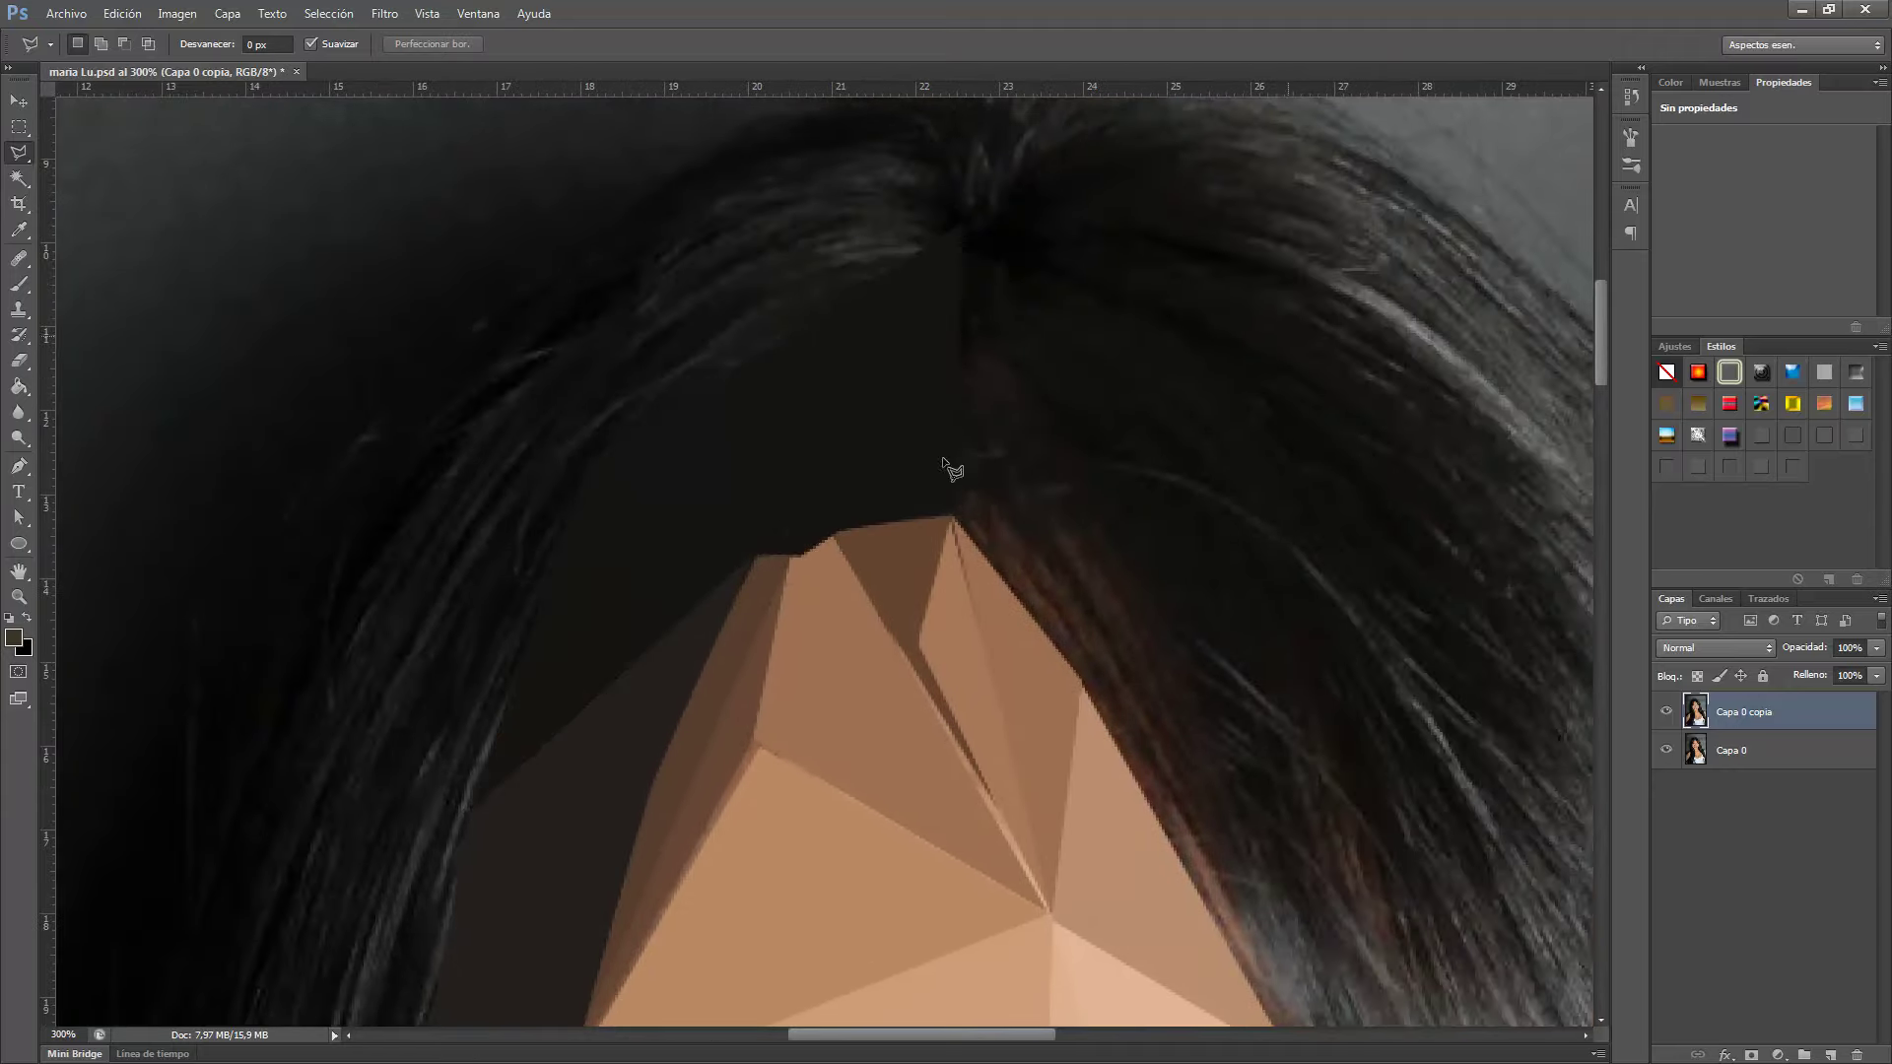
Fill flat dark polygons over the hair from the parting to the jaw and beside the temple.
{"action": "left_click", "coordinate": [966, 232]}
{"action": "left_click", "coordinate": [1257, 951]}
{"action": "double_click", "coordinate": [1092, 694]}
{"action": "key", "text": "alt+BackSpace"}
{"action": "scroll", "coordinate": [966, 670], "scroll_direction": "down", "scroll_amount": 4}
{"action": "scroll", "coordinate": [887, 650], "scroll_direction": "right", "scroll_amount": 5}
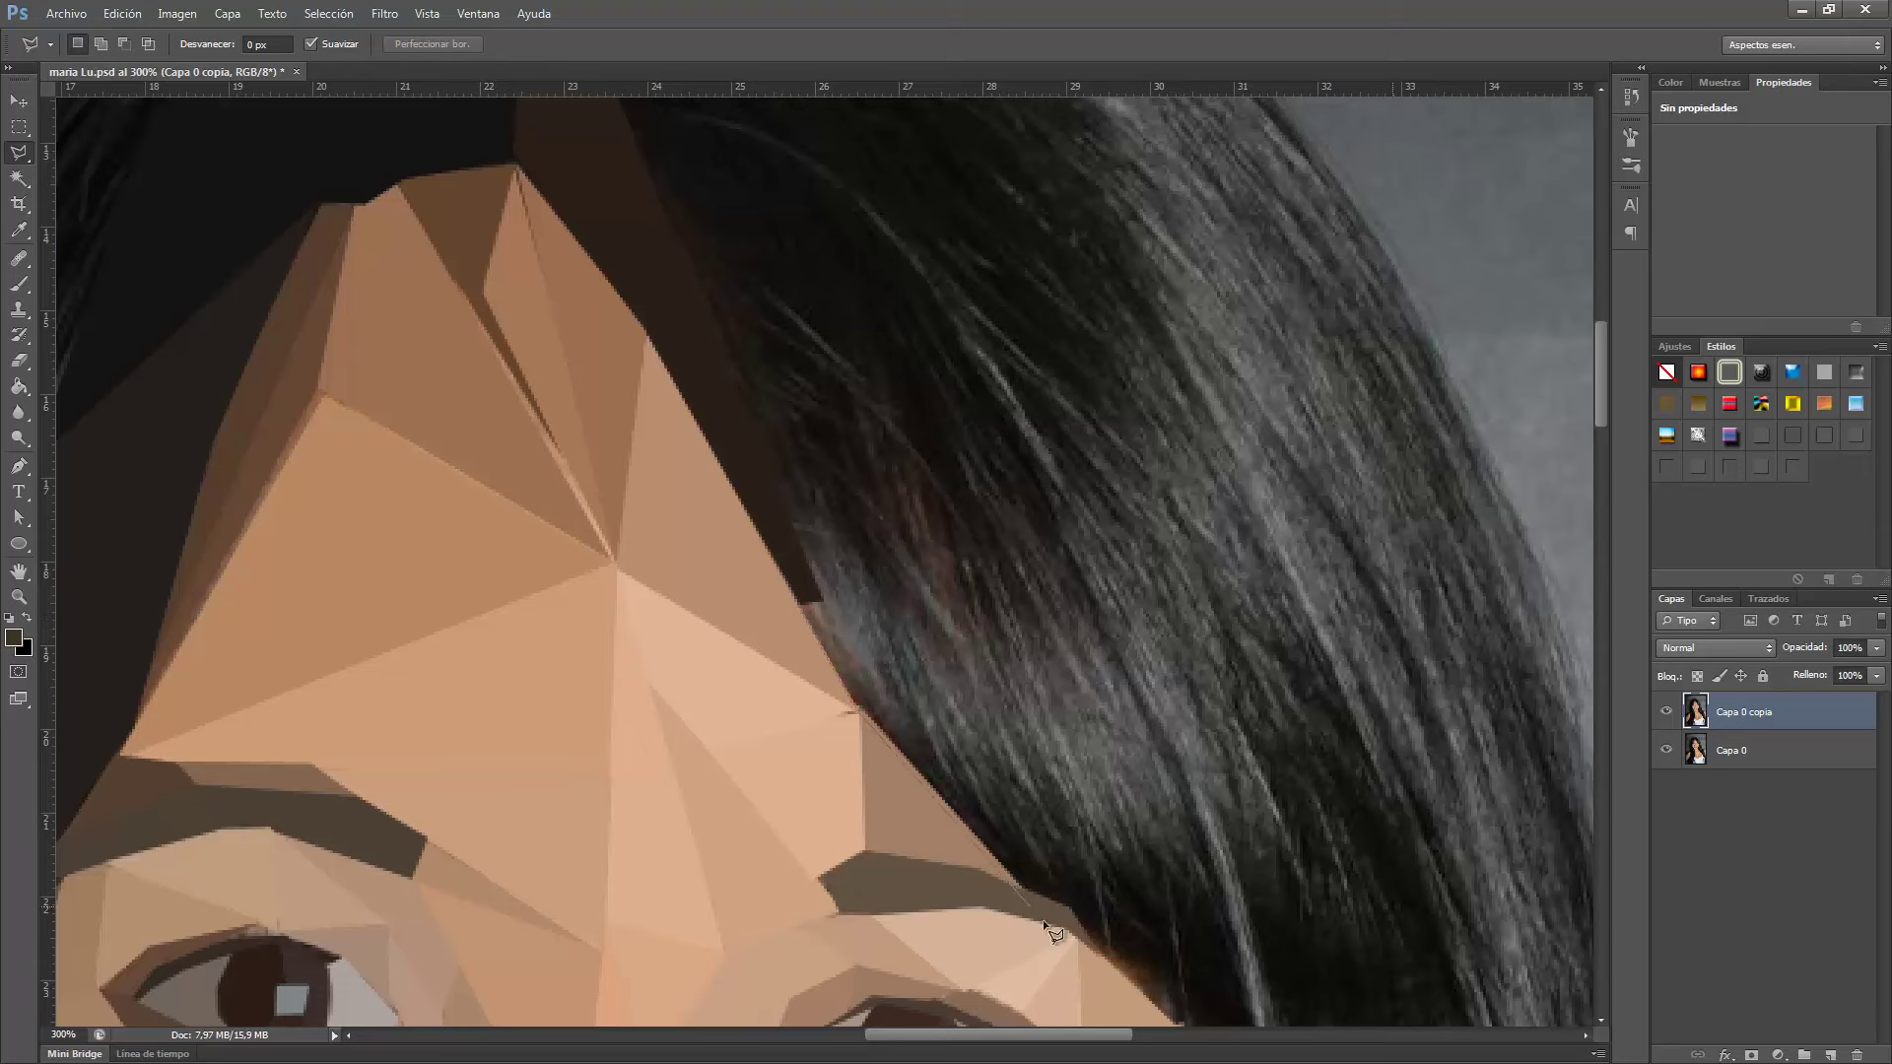
{"action": "double_click", "coordinate": [995, 592]}
Fill flat dark-brown polygons over the hair beside the eye and the cheek.
{"action": "key", "text": "alt+BackSpace"}
{"action": "double_click", "coordinate": [999, 603]}
{"action": "key", "text": "alt+BackSpace"}
{"action": "scroll", "coordinate": [1022, 625], "scroll_direction": "down", "scroll_amount": 4}
{"action": "scroll", "coordinate": [1022, 625], "scroll_direction": "right", "scroll_amount": 5}
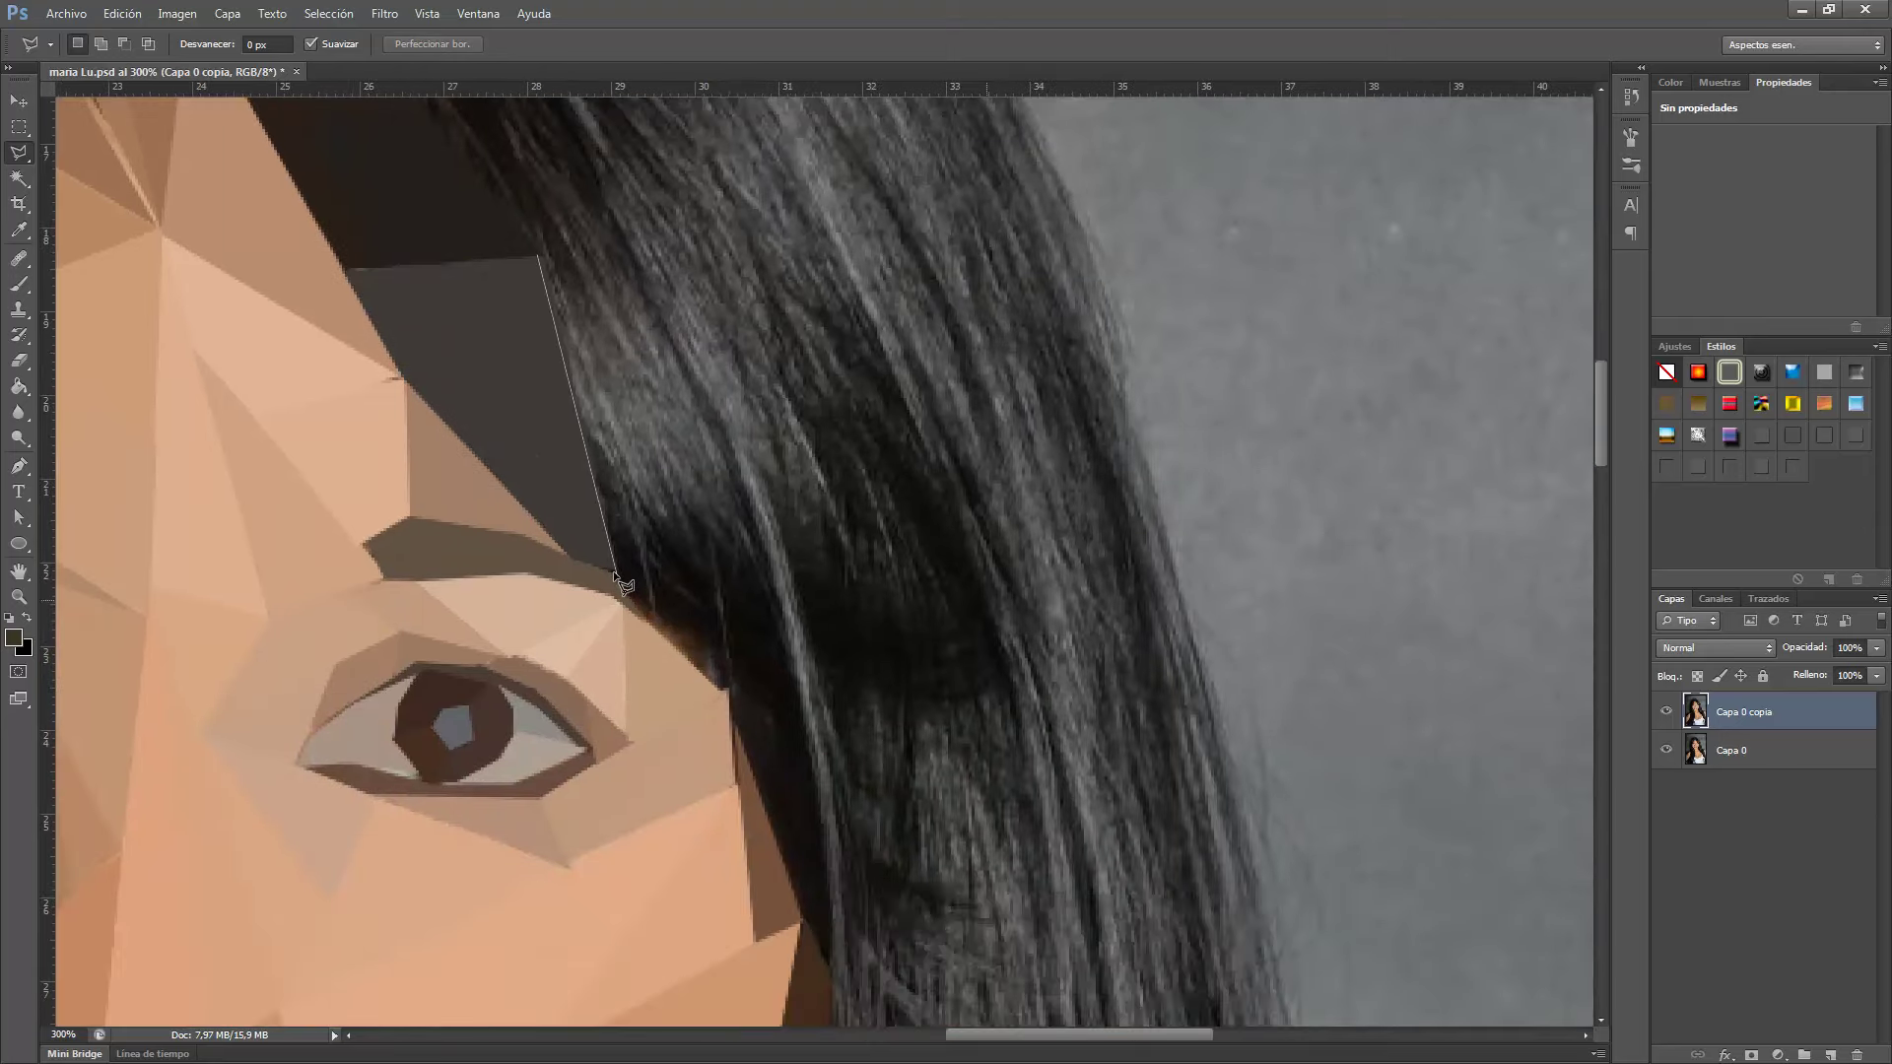
{"action": "double_click", "coordinate": [781, 619]}
{"action": "key", "text": "alt+BackSpace"}
{"action": "double_click", "coordinate": [801, 928]}
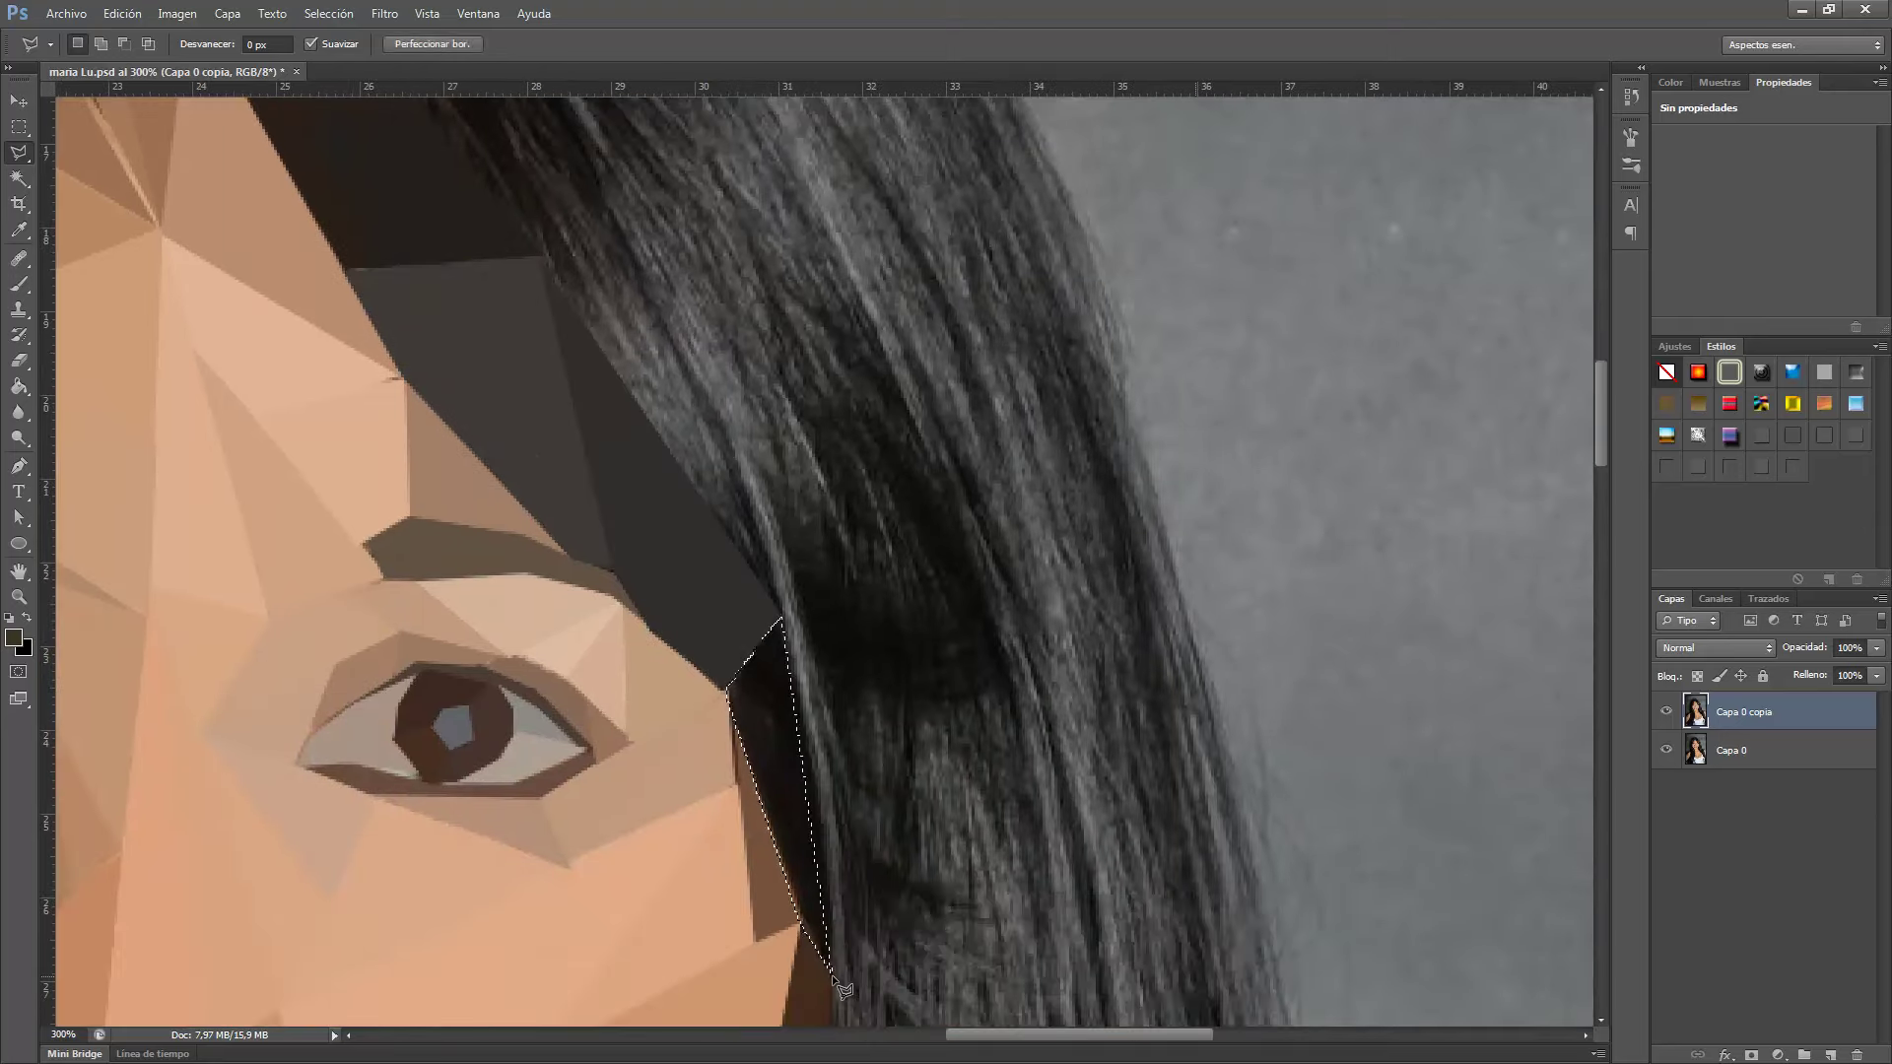
{"action": "key", "text": "alt+BackSpace"}
Fill flat dark hair polygons beside the cheek and the chin.
{"action": "scroll", "coordinate": [863, 360], "scroll_direction": "down", "scroll_amount": 6}
{"action": "left_click", "coordinate": [1065, 601]}
{"action": "left_click", "coordinate": [756, 596]}
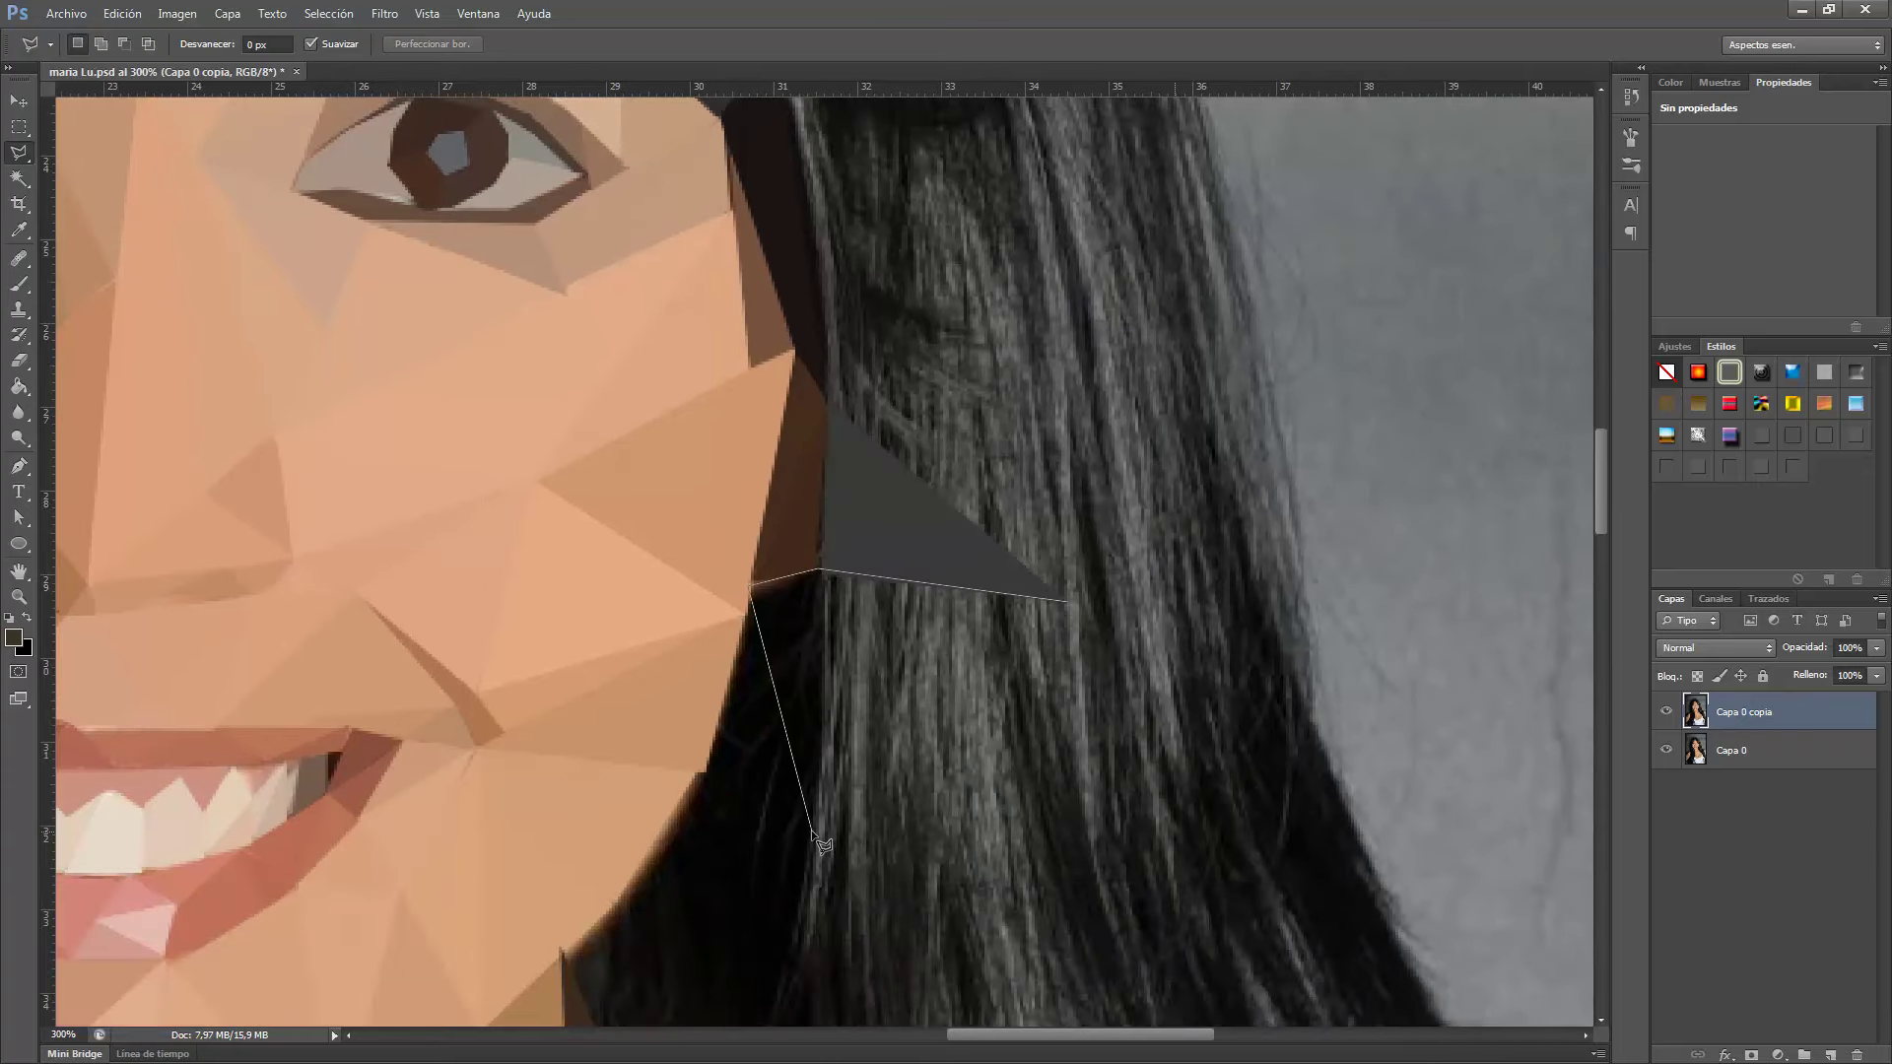
{"action": "double_click", "coordinate": [816, 845]}
{"action": "key", "text": "alt+BackSpace"}
{"action": "left_click", "coordinate": [702, 764]}
{"action": "left_click", "coordinate": [814, 826]}
{"action": "scroll", "coordinate": [771, 828], "scroll_direction": "down", "scroll_amount": 3}
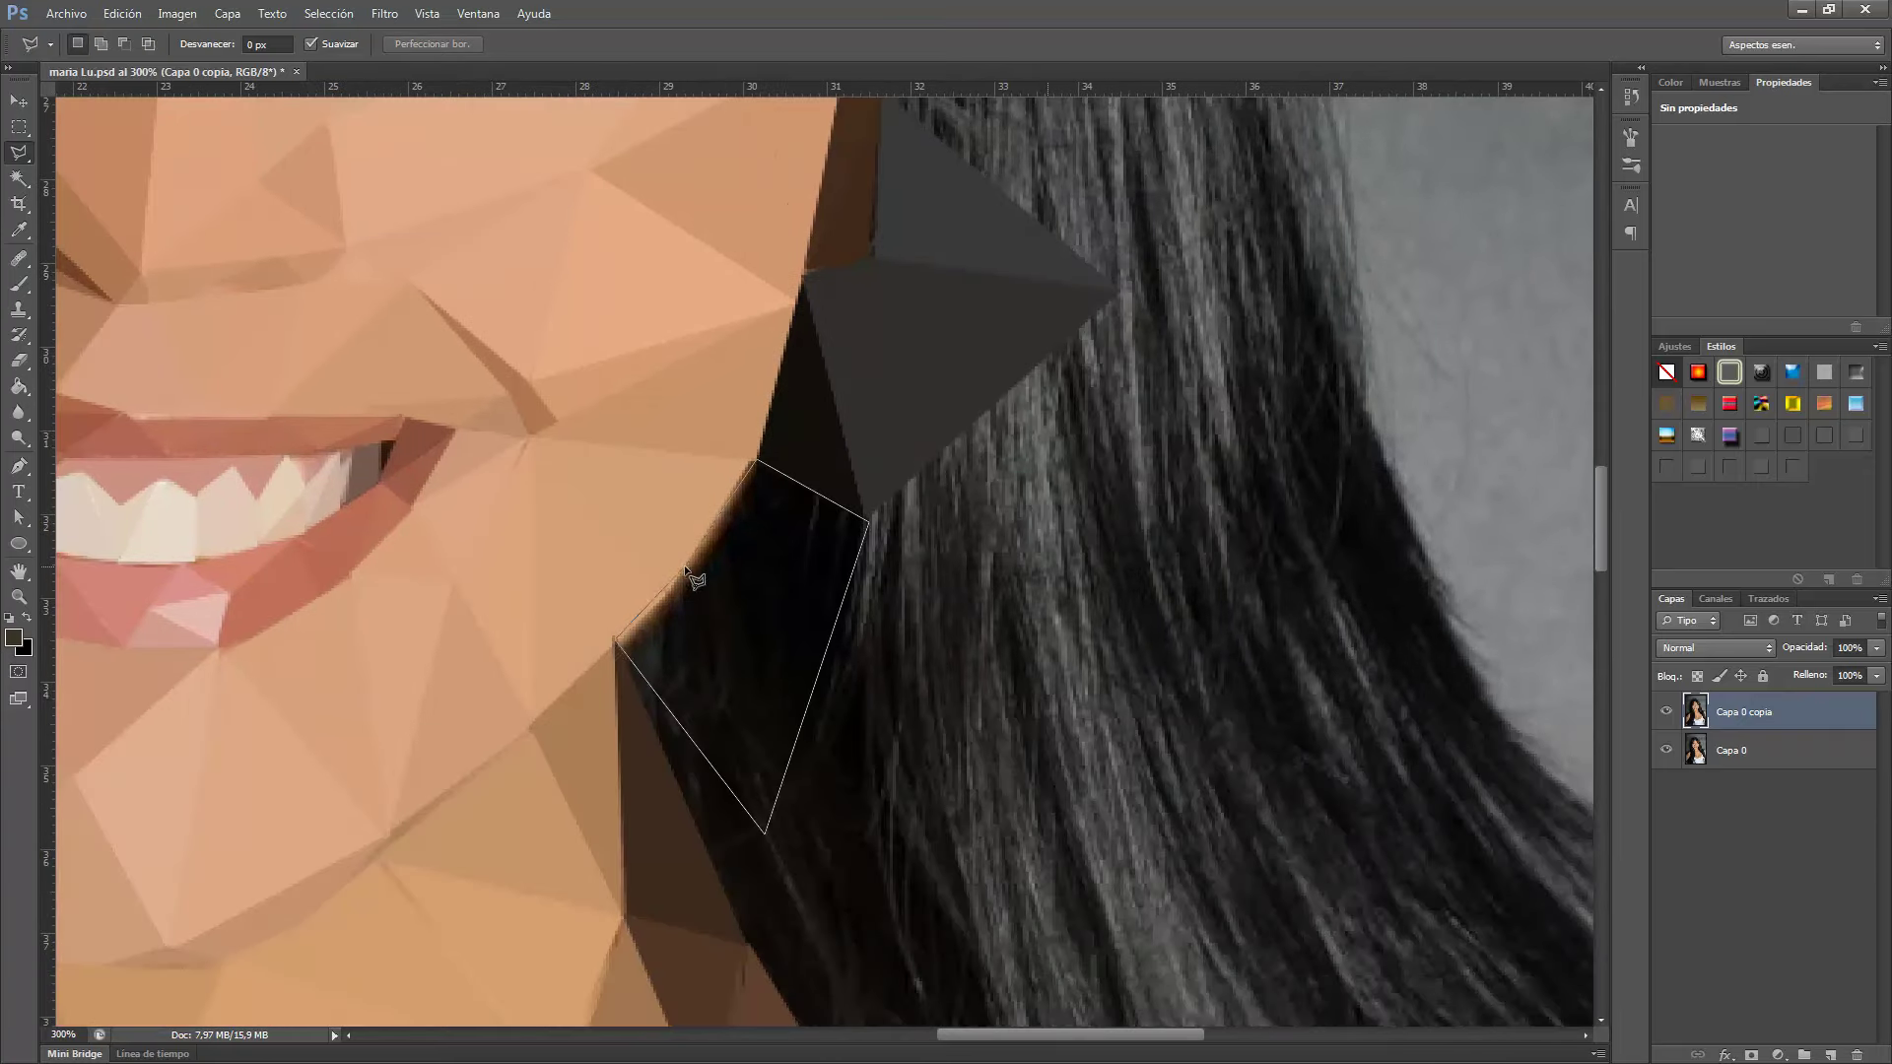
{"action": "double_click", "coordinate": [619, 641]}
{"action": "key", "text": "alt+BackSpace"}
Fill two polygons along the neck edge, one flat dark and one flat brown.
{"action": "left_click", "coordinate": [619, 641]}
{"action": "left_click", "coordinate": [771, 826]}
{"action": "scroll", "coordinate": [788, 739], "scroll_direction": "down", "scroll_amount": 5}
{"action": "double_click", "coordinate": [826, 735]}
{"action": "key", "text": "alt+BackSpace"}
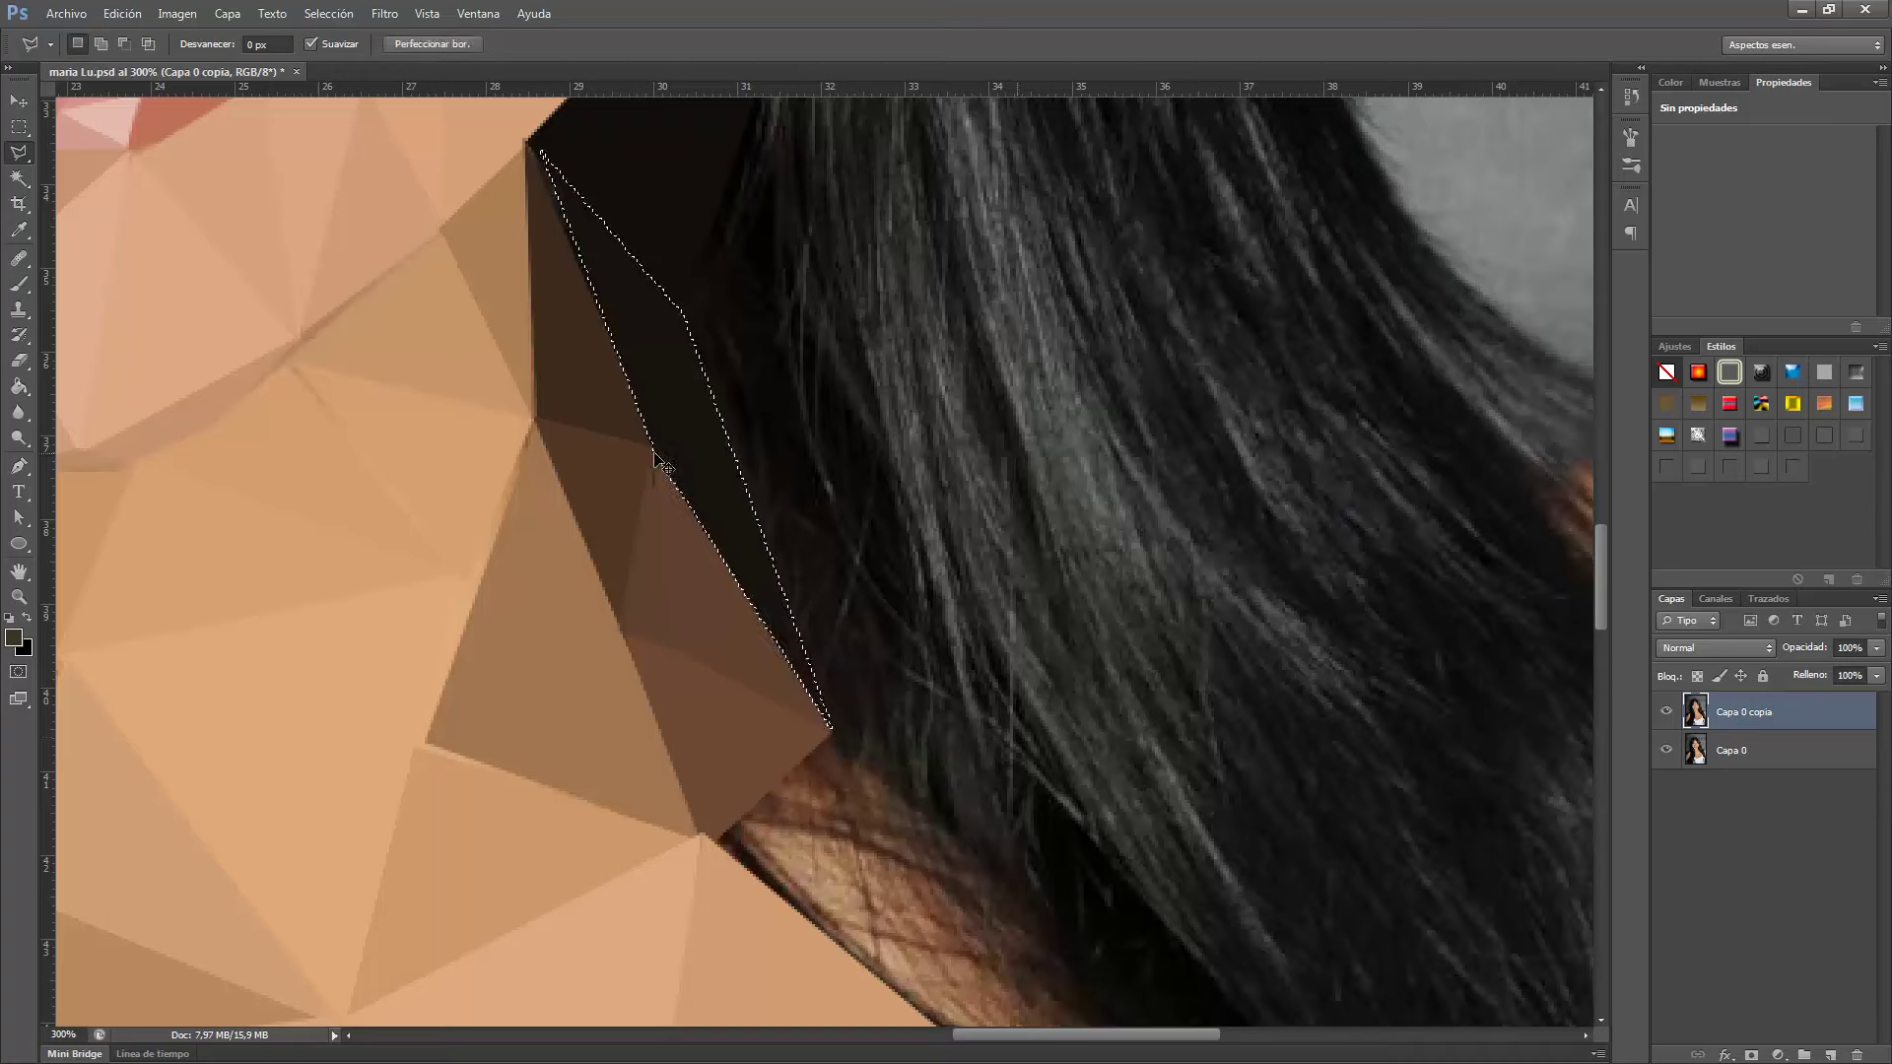
{"action": "left_click", "coordinate": [845, 749]}
{"action": "double_click", "coordinate": [819, 736]}
{"action": "key", "text": "alt+BackSpace"}
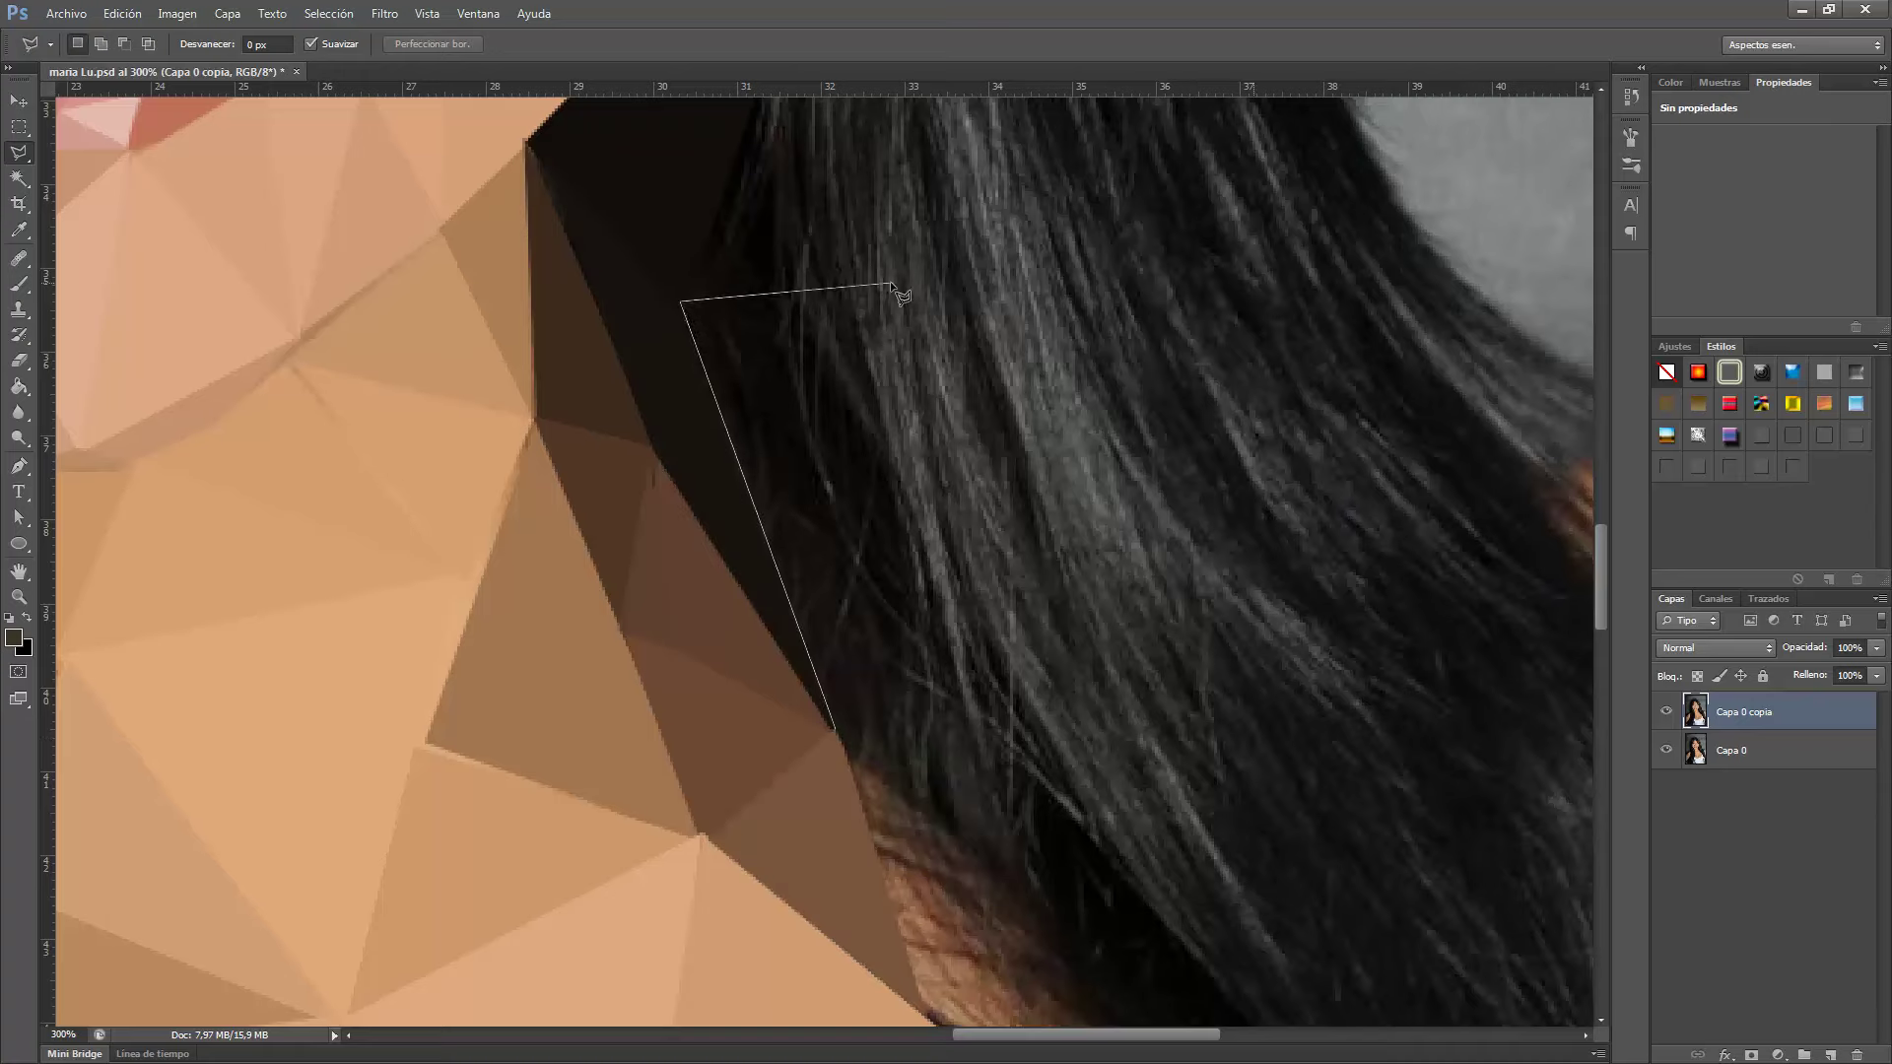
Fill four more flat dark hair polygons by the neck and along the hair edge.
{"action": "double_click", "coordinate": [890, 281]}
{"action": "key", "text": "alt+BackSpace"}
{"action": "left_click_drag", "start_coordinate": [913, 304], "coordinate": [870, 757]}
{"action": "double_click", "coordinate": [829, 648]}
{"action": "key", "text": "alt+BackSpace"}
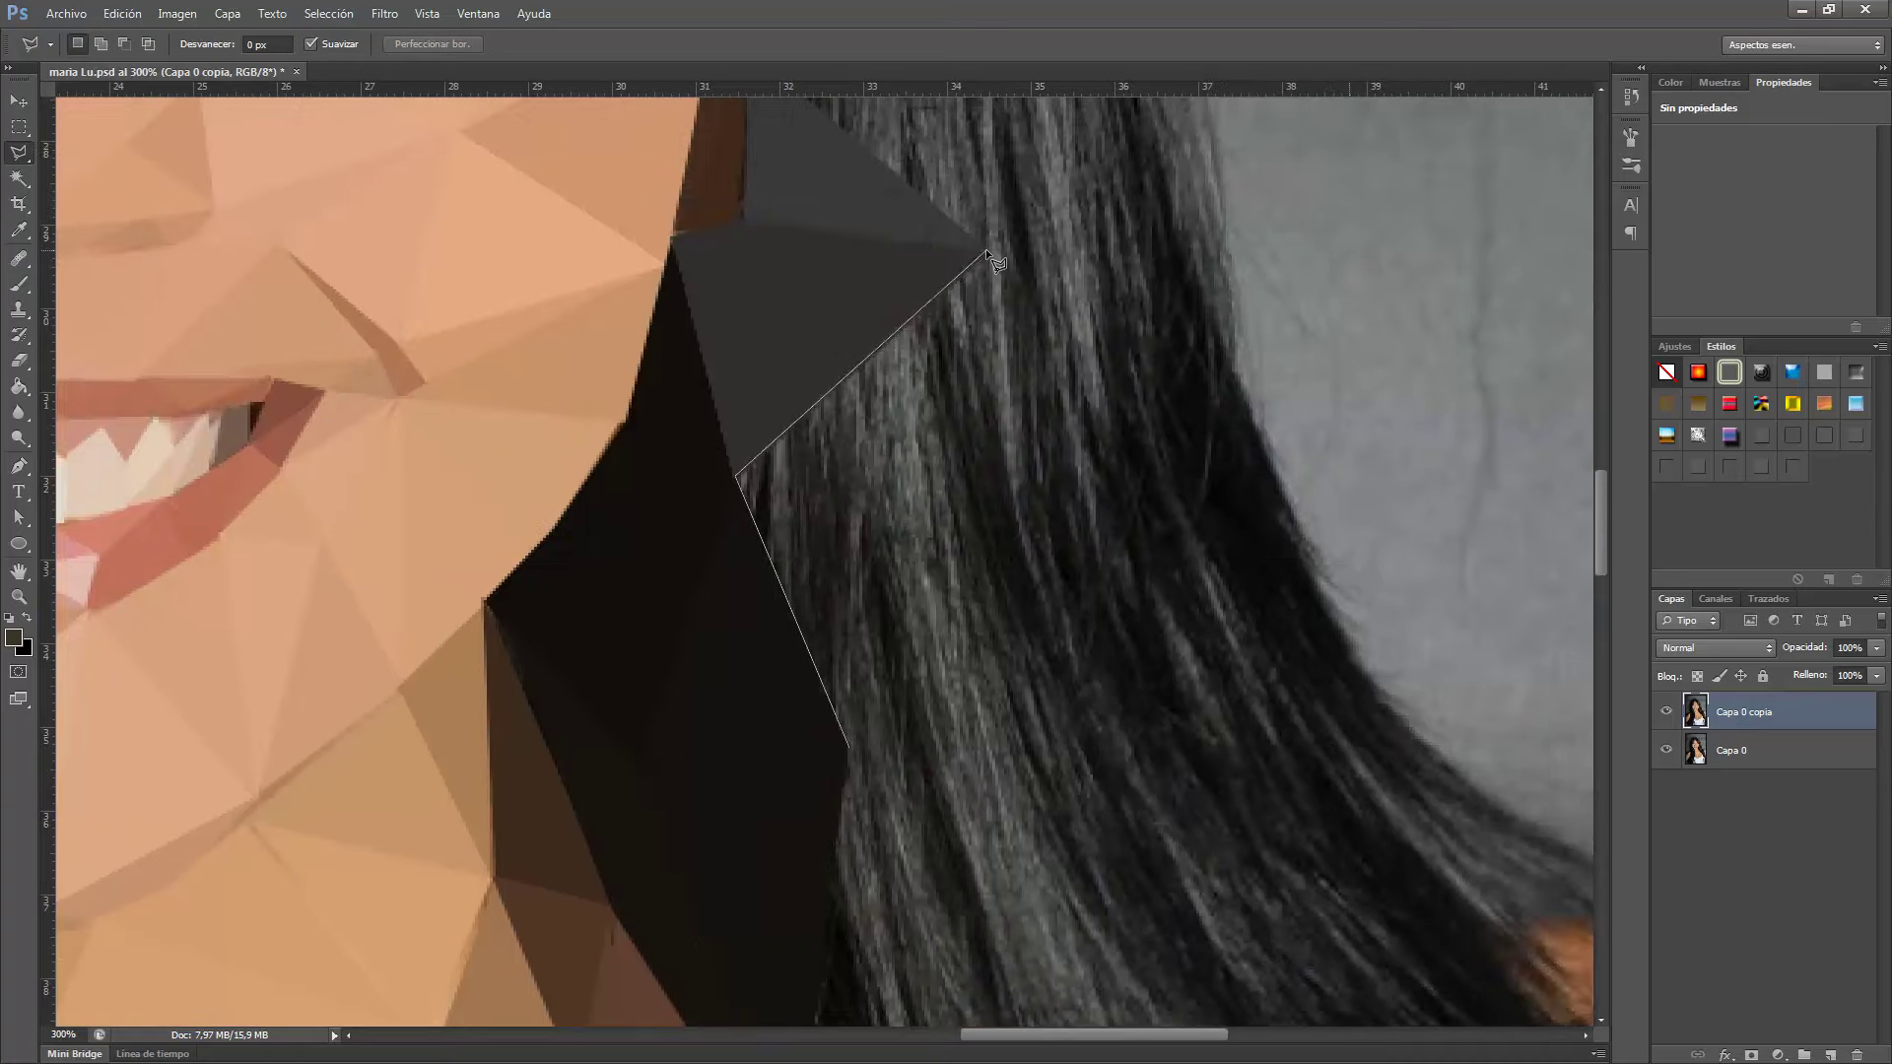
{"action": "double_click", "coordinate": [986, 248]}
{"action": "key", "text": "alt+BackSpace"}
{"action": "double_click", "coordinate": [845, 641]}
{"action": "key", "text": "alt+BackSpace"}
Fill a dark-grey triangle and a dark polygon in the hair above the shoulder.
{"action": "left_click_drag", "start_coordinate": [1019, 858], "coordinate": [902, 379]}
{"action": "double_click", "coordinate": [678, 708]}
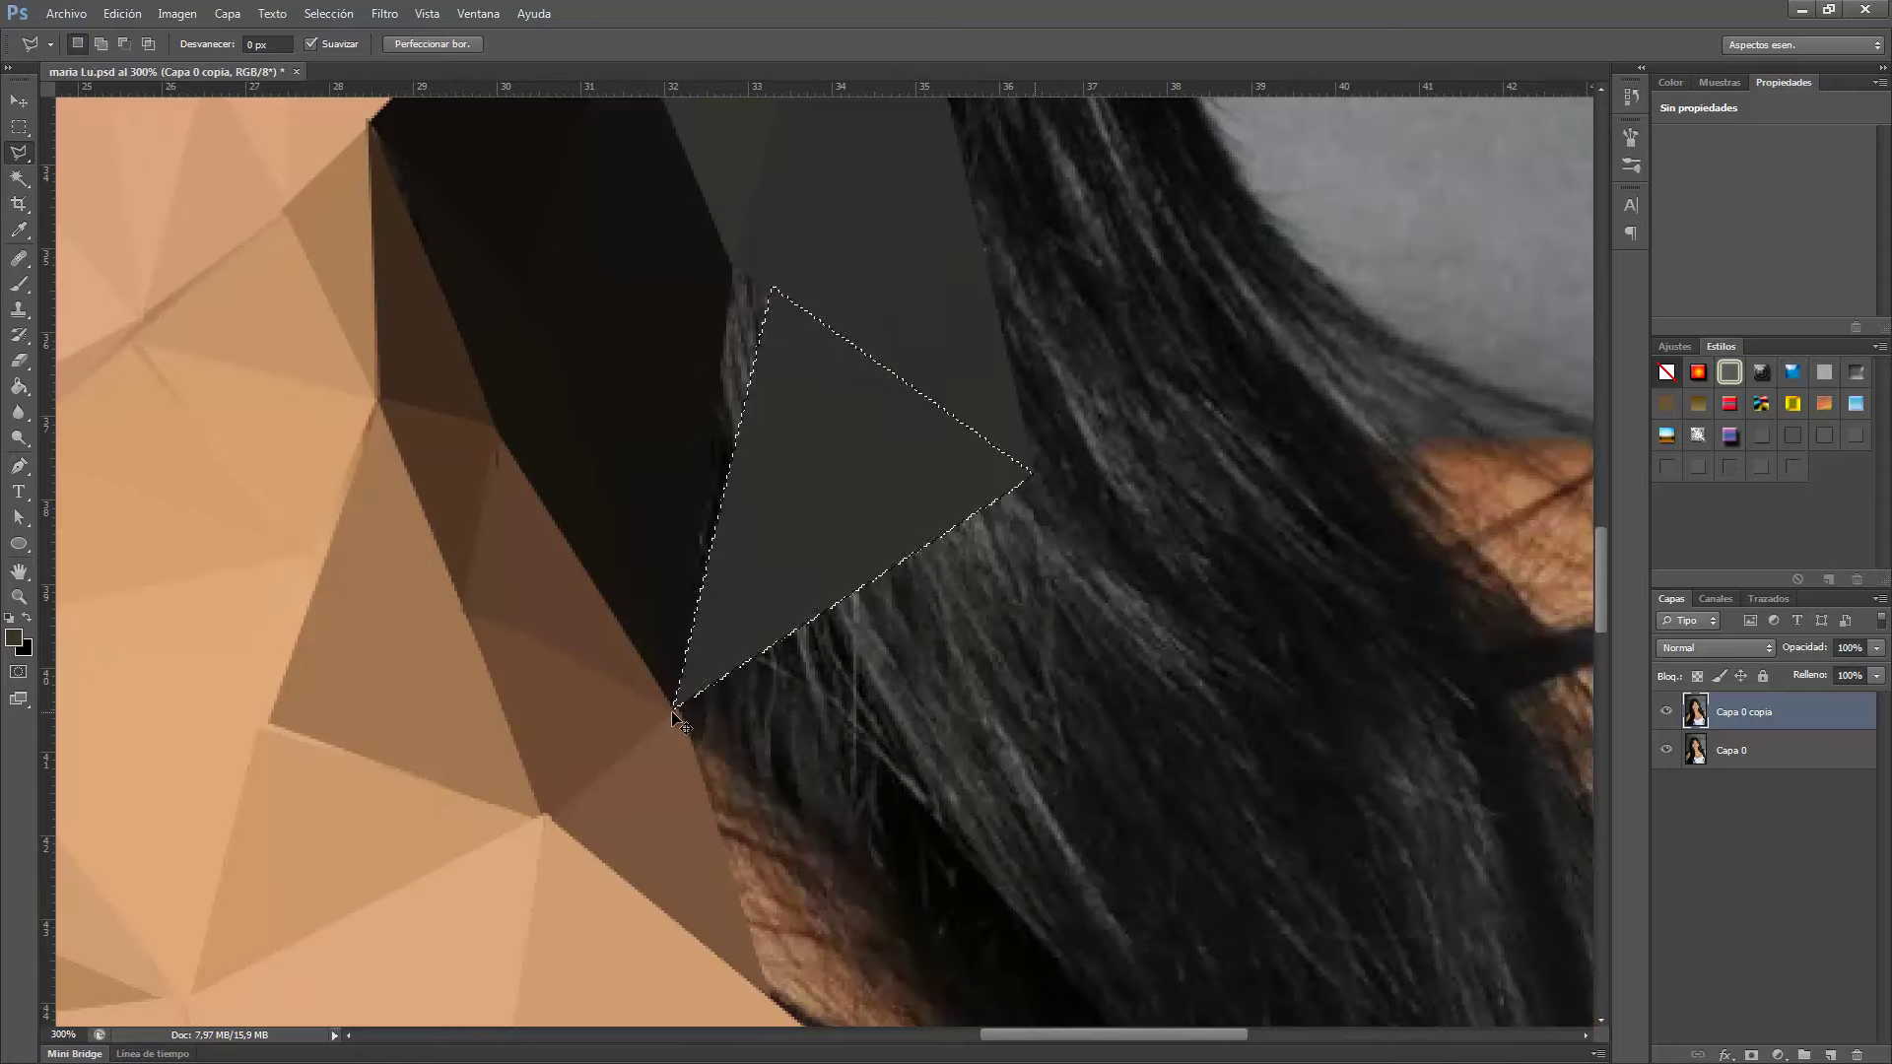
{"action": "key", "text": "alt+BackSpace"}
{"action": "left_click", "coordinate": [1006, 498]}
{"action": "double_click", "coordinate": [972, 976]}
{"action": "key", "text": "alt+BackSpace"}
Fill a brown triangle over the neck edge and a brown polygon beside the neck, deselecting each.
{"action": "left_click_drag", "start_coordinate": [778, 768], "coordinate": [774, 285]}
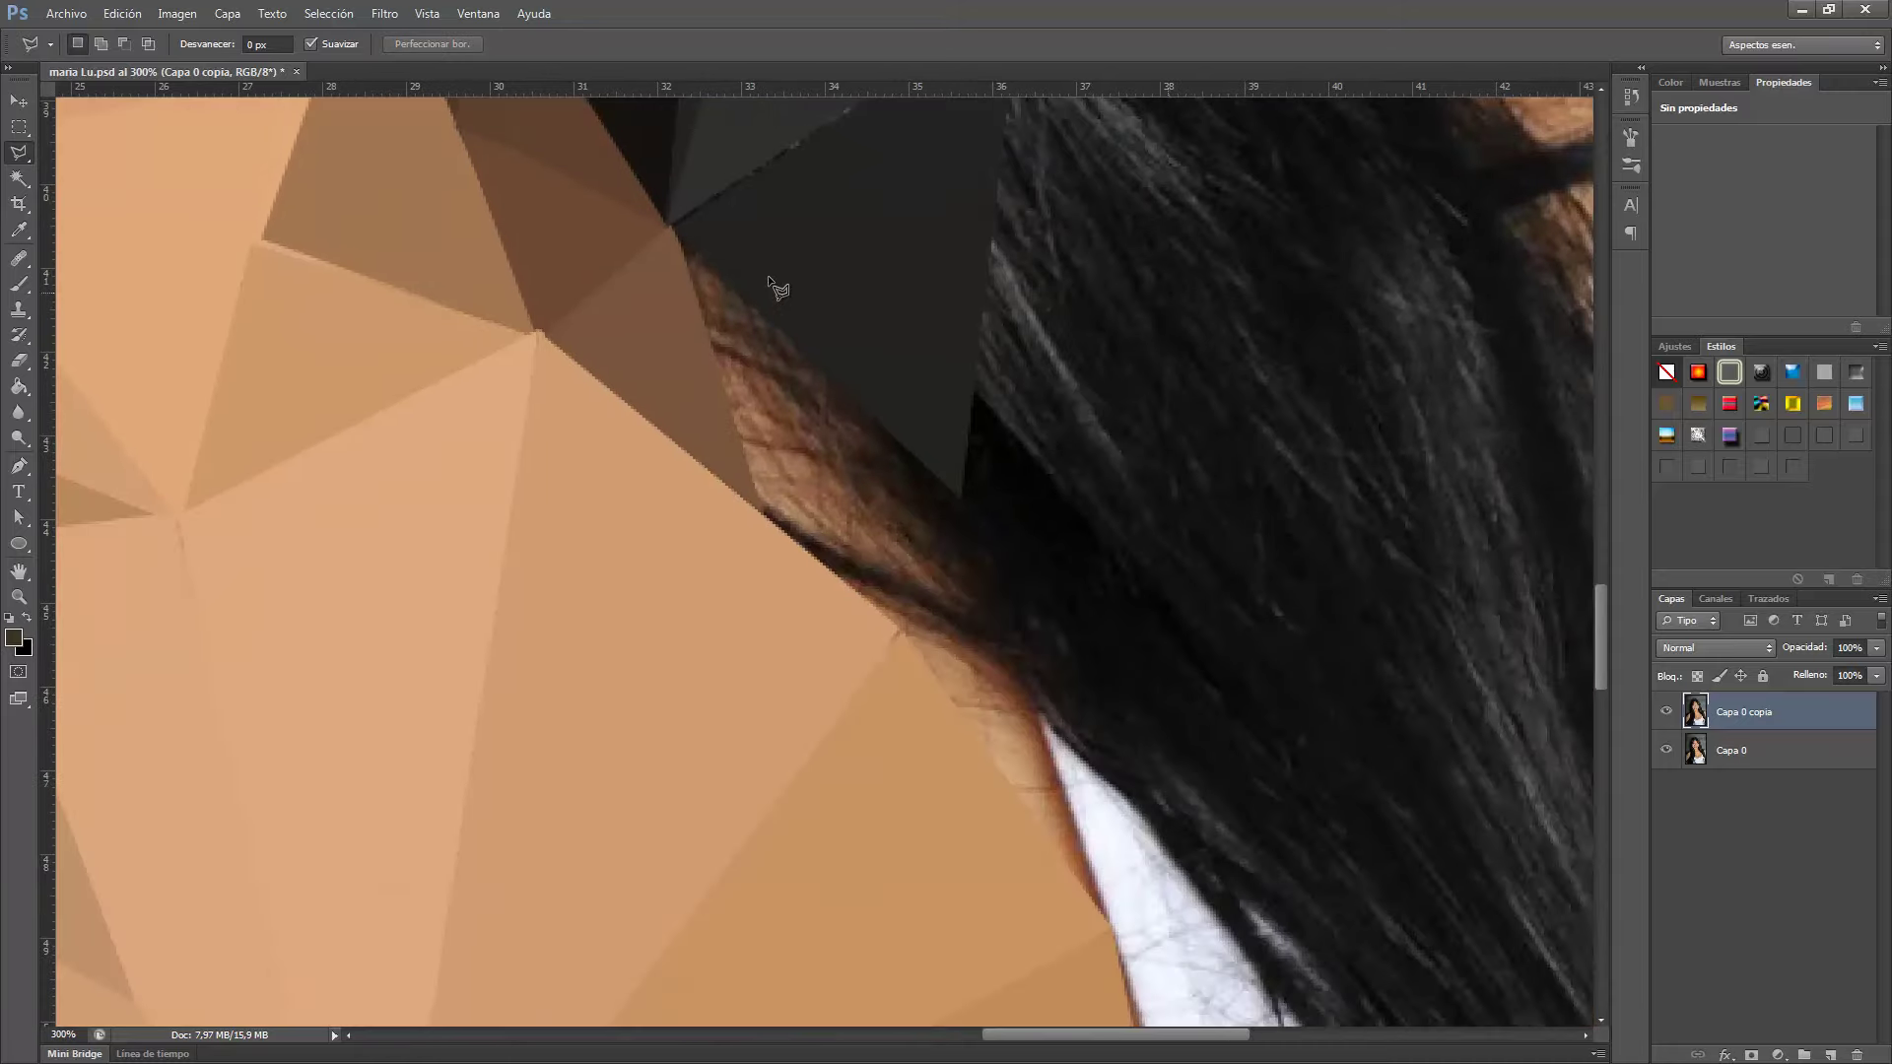
{"action": "left_click", "coordinate": [674, 225]}
{"action": "left_click", "coordinate": [958, 497]}
{"action": "left_click", "coordinate": [675, 226]}
{"action": "key", "text": "ctrl+f"}
{"action": "key", "text": "ctrl+d"}
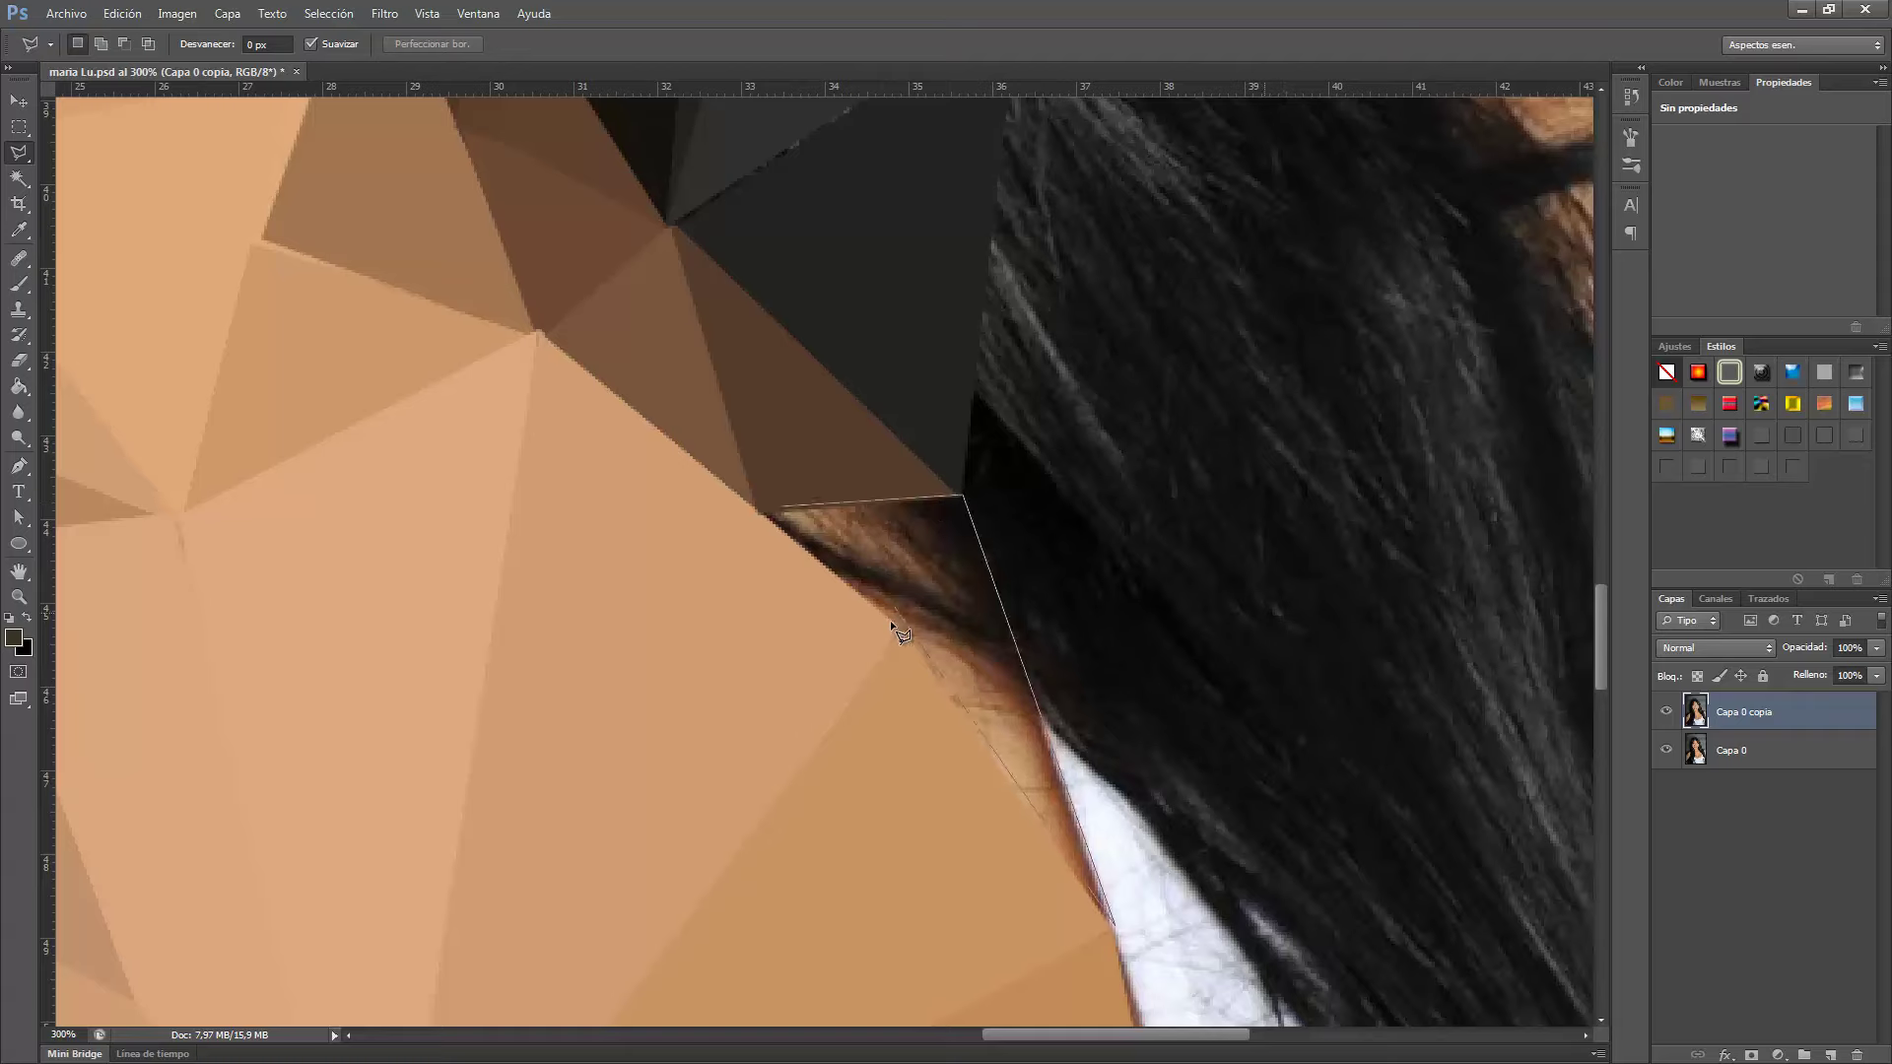
{"action": "double_click", "coordinate": [890, 619]}
{"action": "key", "text": "ctrl+f"}
{"action": "key", "text": "ctrl+d"}
Fill a near-black polygon over the hair on the shoulder and start tracing another.
{"action": "left_click", "coordinate": [1114, 926]}
{"action": "double_click", "coordinate": [1284, 357]}
{"action": "key", "text": "ctrl+f"}
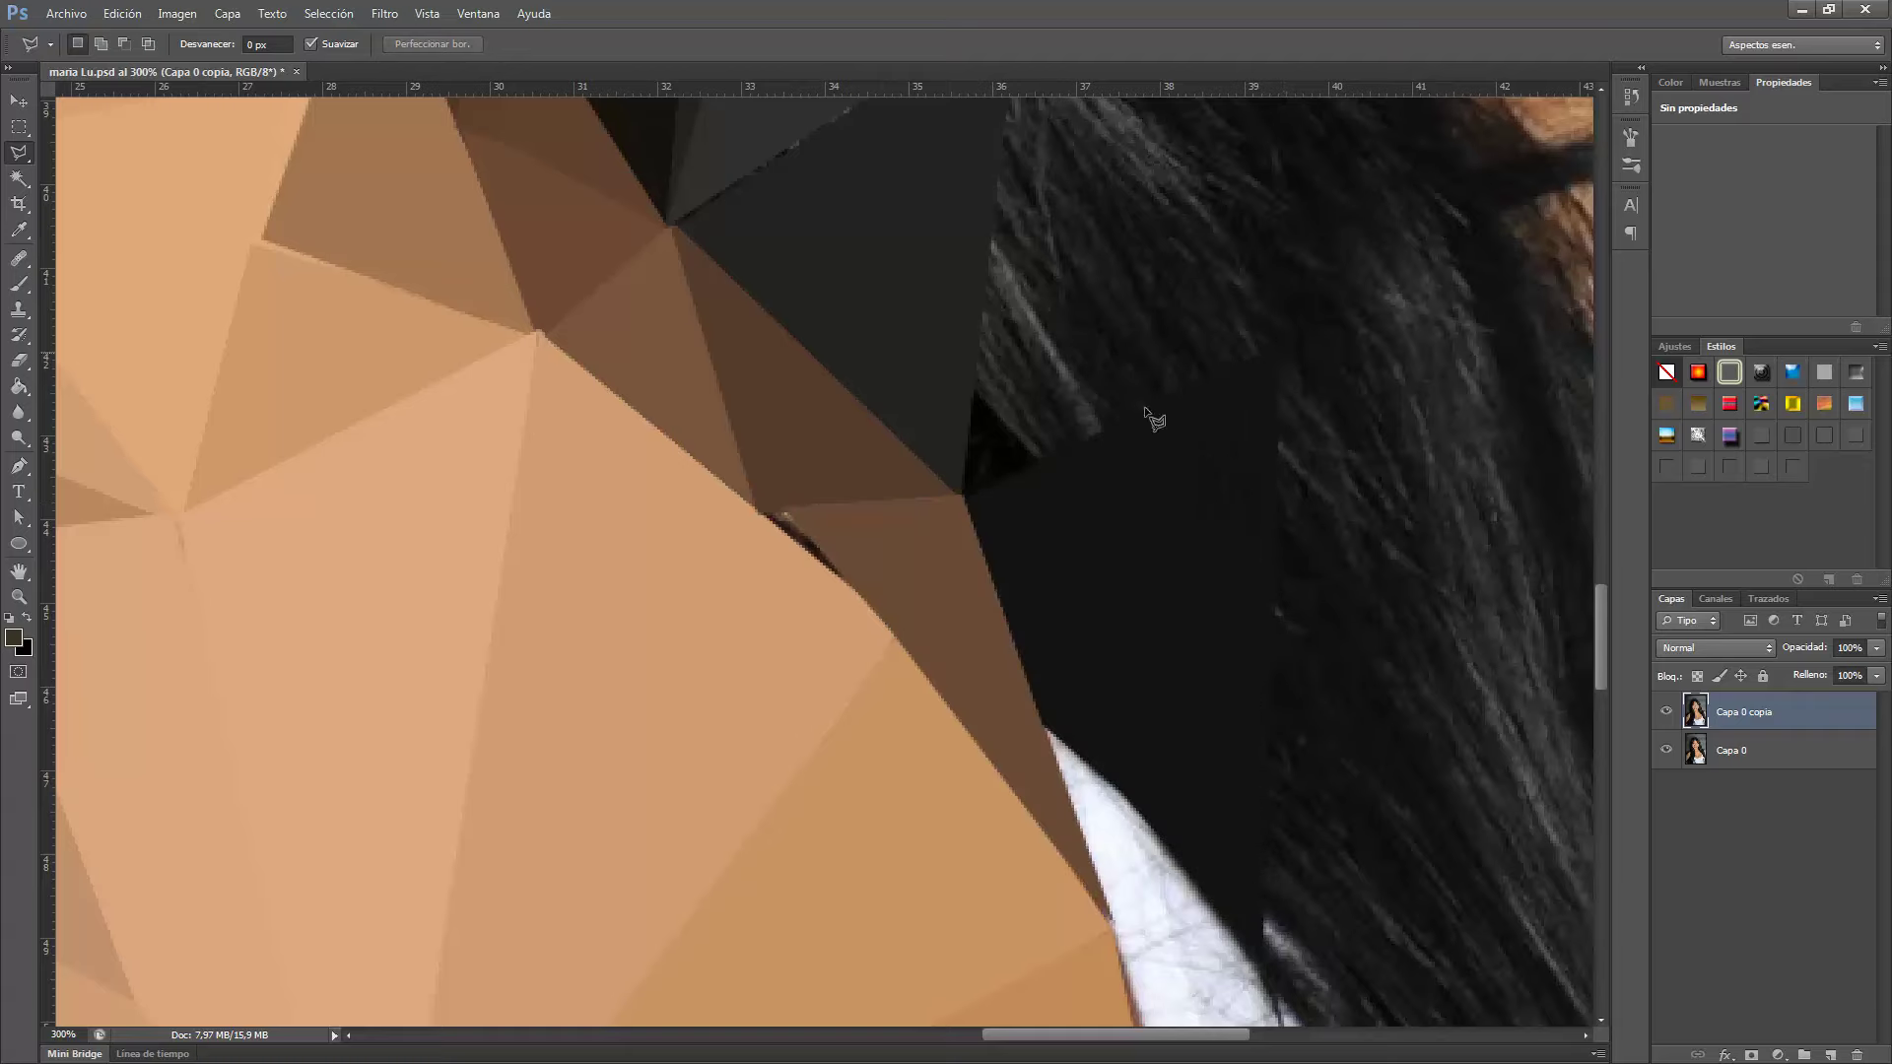
{"action": "scroll", "coordinate": [1153, 419], "scroll_direction": "down", "scroll_amount": 2}
{"action": "left_click", "coordinate": [798, 680]}
{"action": "left_click", "coordinate": [973, 912]}
Finish the current hair polygon and fill it flat dark.
{"action": "left_click", "coordinate": [1064, 728]}
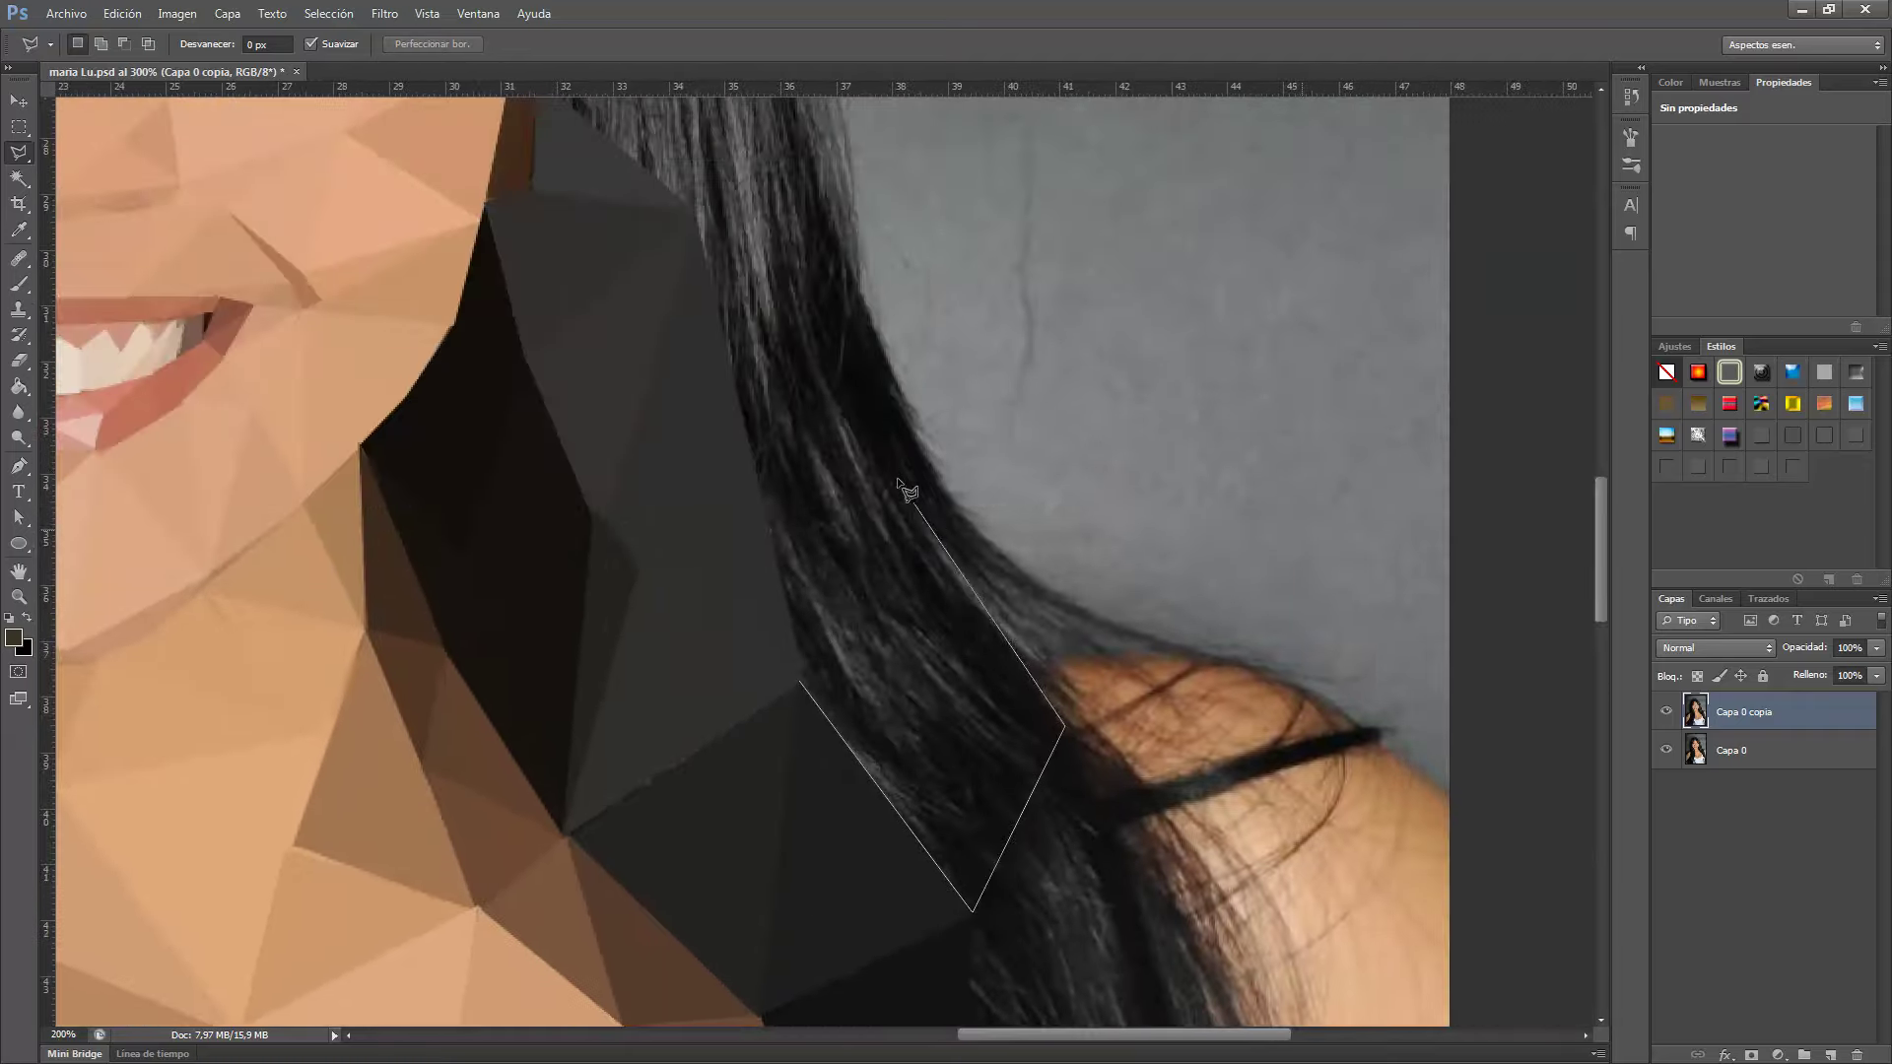
{"action": "left_click", "coordinate": [899, 479]}
{"action": "left_click", "coordinate": [801, 682]}
{"action": "key", "text": "ctrl+f"}
{"action": "key", "text": "ctrl+d"}
Fill a flat dark grey polygon over the hair beside the cheek.
{"action": "scroll", "coordinate": [838, 542], "scroll_direction": "down", "scroll_amount": 2}
{"action": "left_click", "coordinate": [944, 293]}
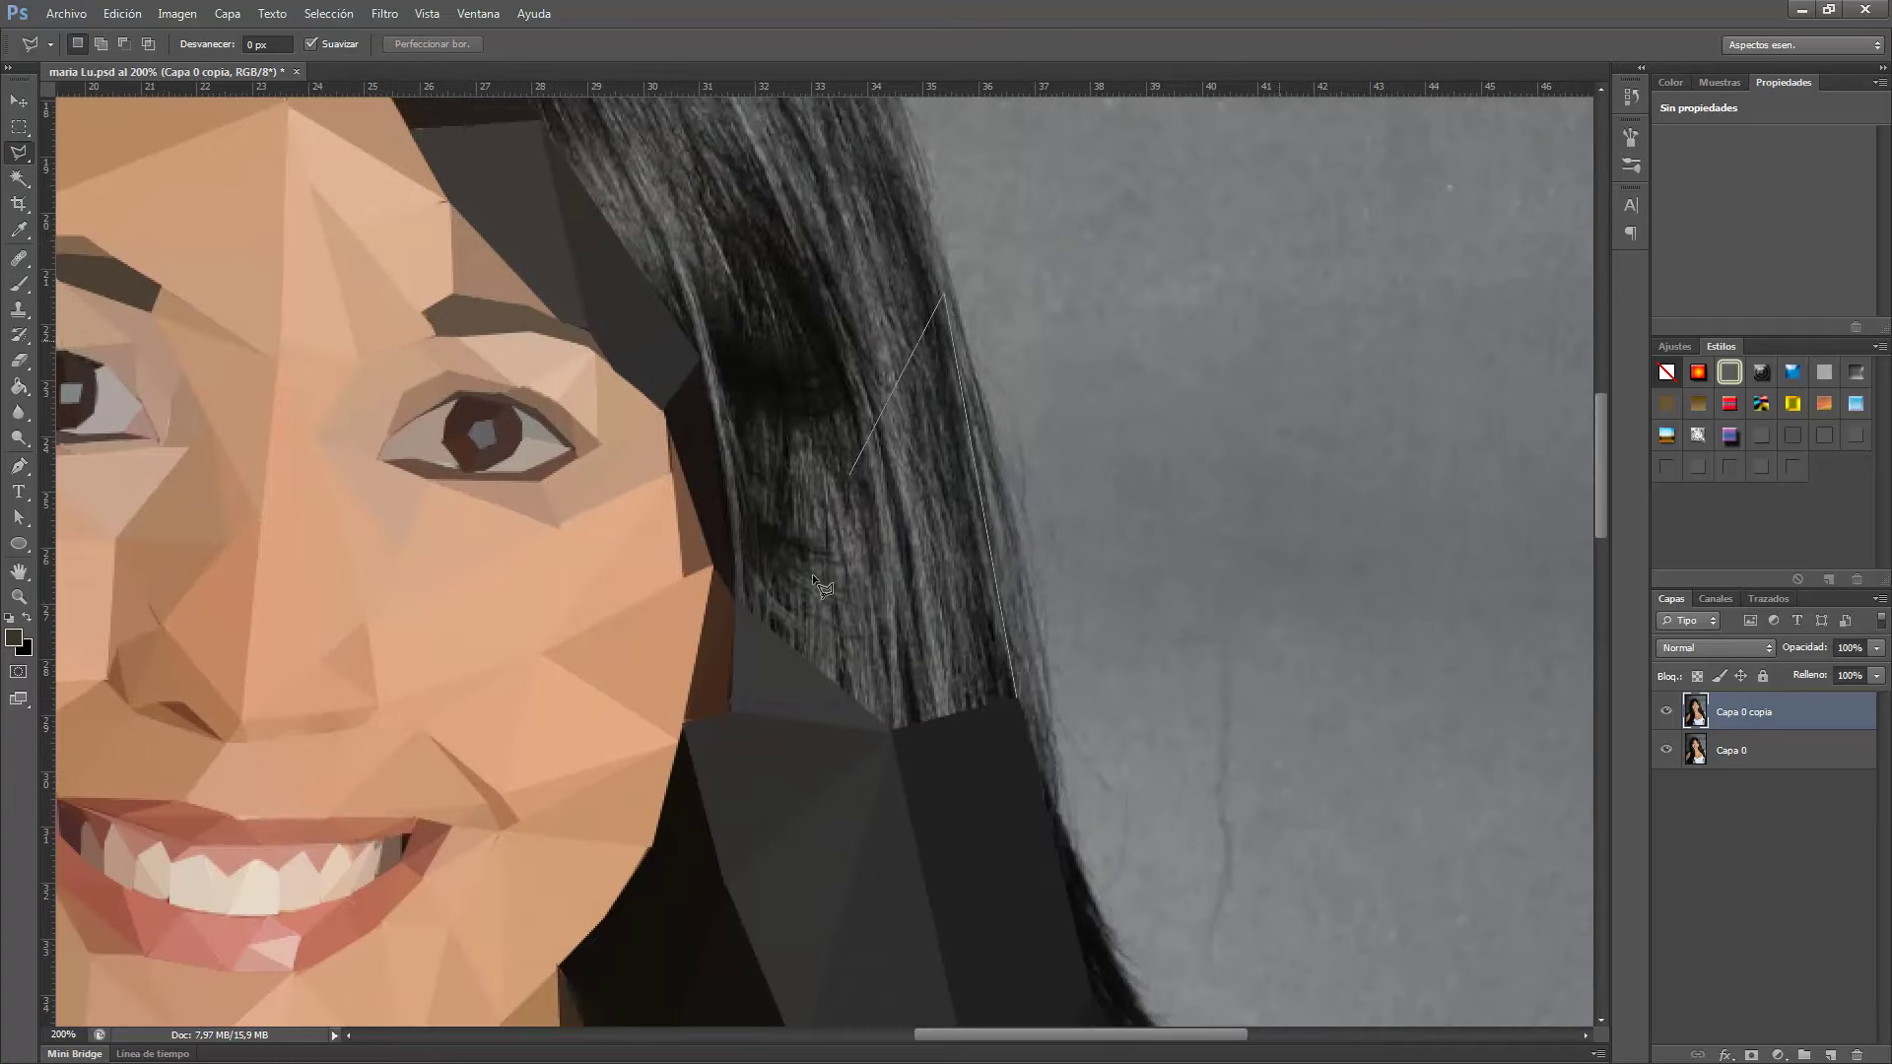
{"action": "left_click", "coordinate": [702, 357]}
{"action": "double_click", "coordinate": [734, 591]}
{"action": "key", "text": "ctrl+f"}
{"action": "key", "text": "ctrl+d"}
Add a flat dark grey triangle higher up the hair.
{"action": "left_click", "coordinate": [702, 357]}
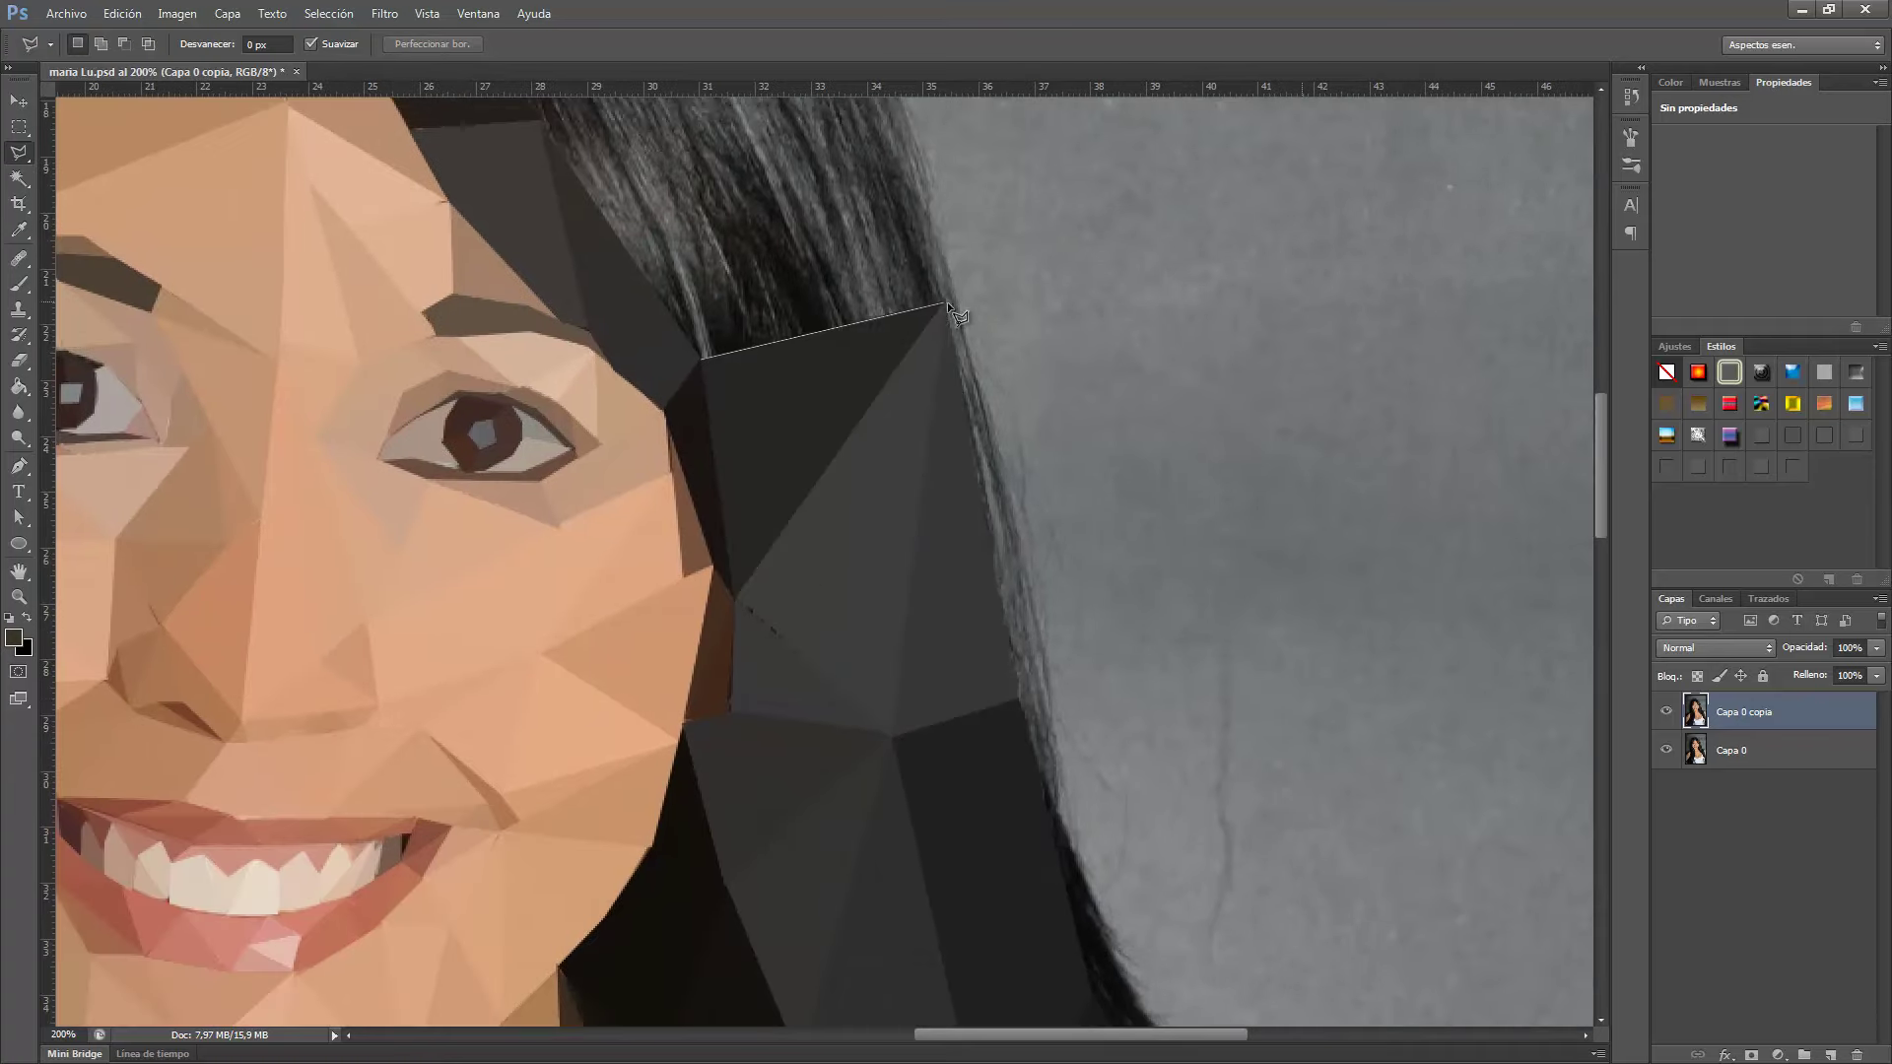
{"action": "left_click", "coordinate": [949, 302]}
{"action": "scroll", "coordinate": [910, 322], "scroll_direction": "up", "scroll_amount": 2}
{"action": "double_click", "coordinate": [853, 188]}
{"action": "key", "text": "ctrl+f"}
{"action": "key", "text": "ctrl+d"}
Fill three more upper-hair polygons near the crown in flat grey and dark grey.
{"action": "double_click", "coordinate": [540, 306]}
{"action": "key", "text": "ctrl+f"}
{"action": "key", "text": "ctrl+d"}
{"action": "left_click_drag", "start_coordinate": [540, 306], "coordinate": [703, 662]}
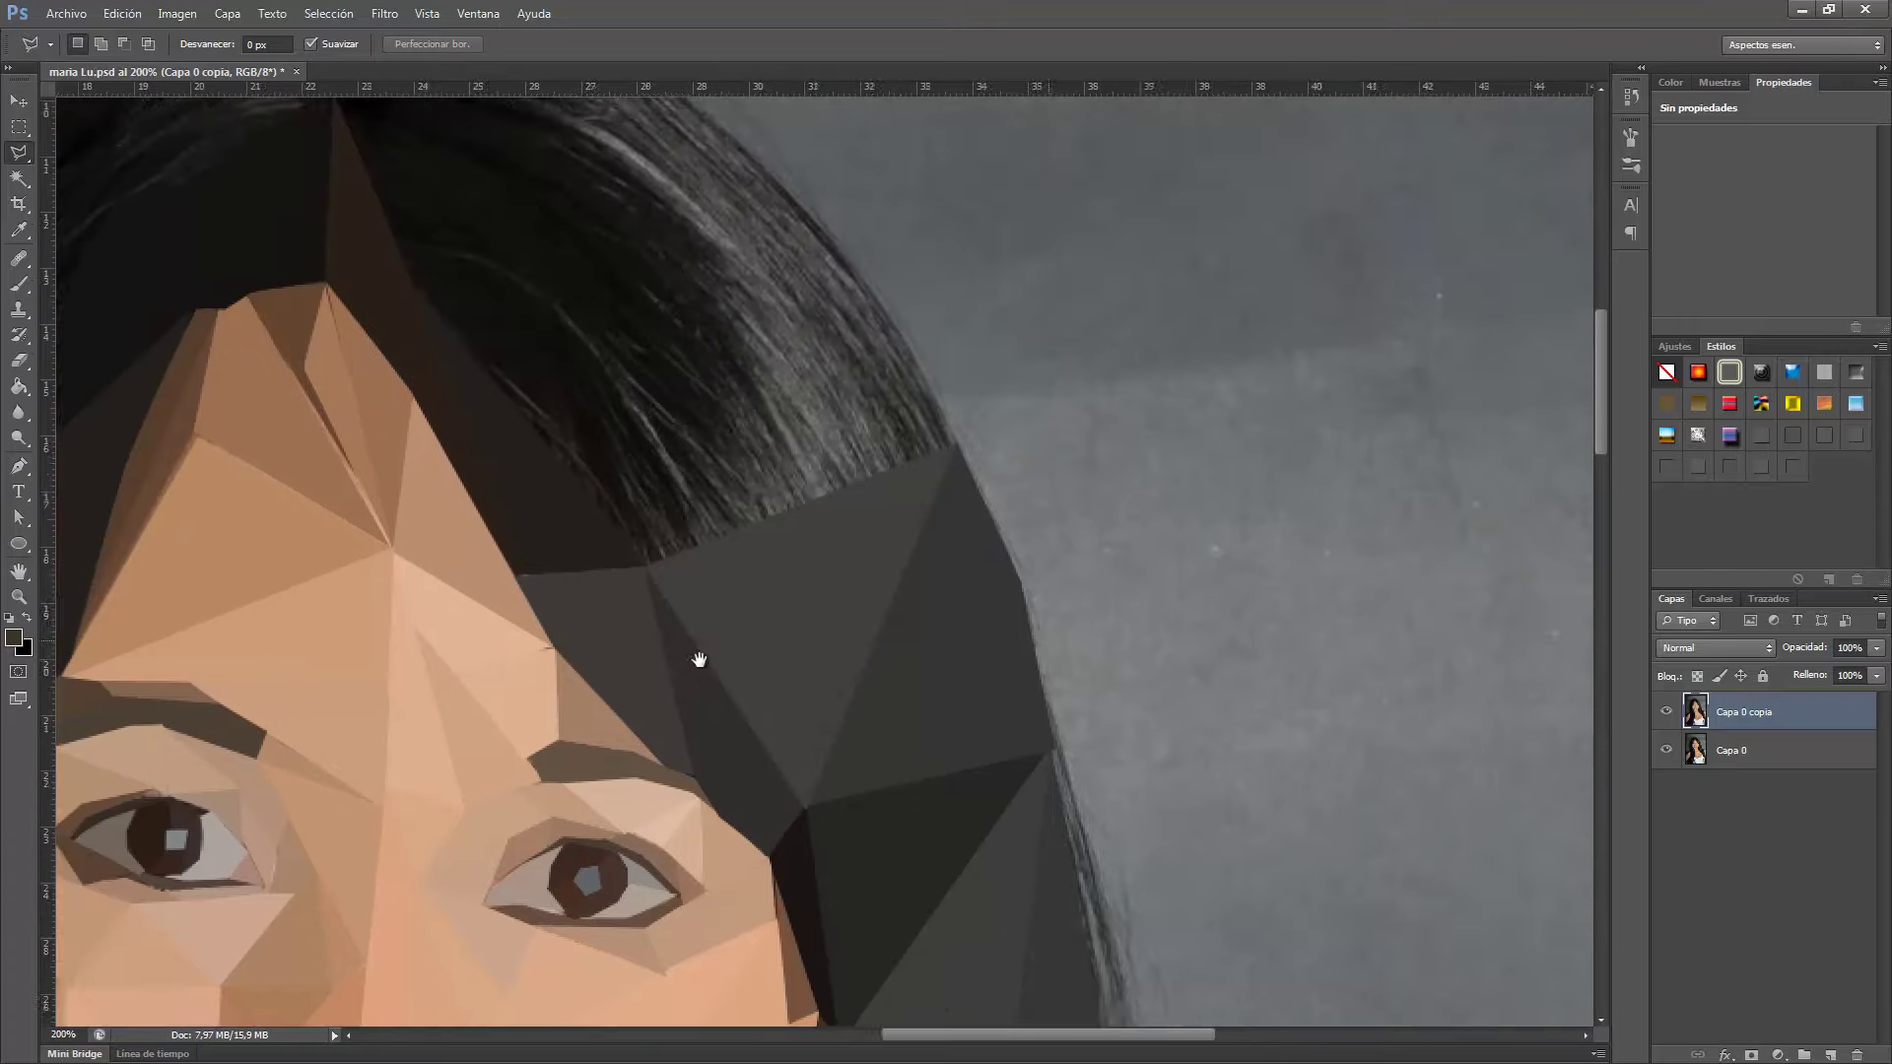
{"action": "double_click", "coordinate": [917, 363]}
{"action": "key", "text": "ctrl+f"}
{"action": "key", "text": "ctrl+d"}
{"action": "left_click", "coordinate": [737, 192]}
{"action": "double_click", "coordinate": [819, 385]}
{"action": "key", "text": "ctrl+f"}
{"action": "key", "text": "ctrl+d"}
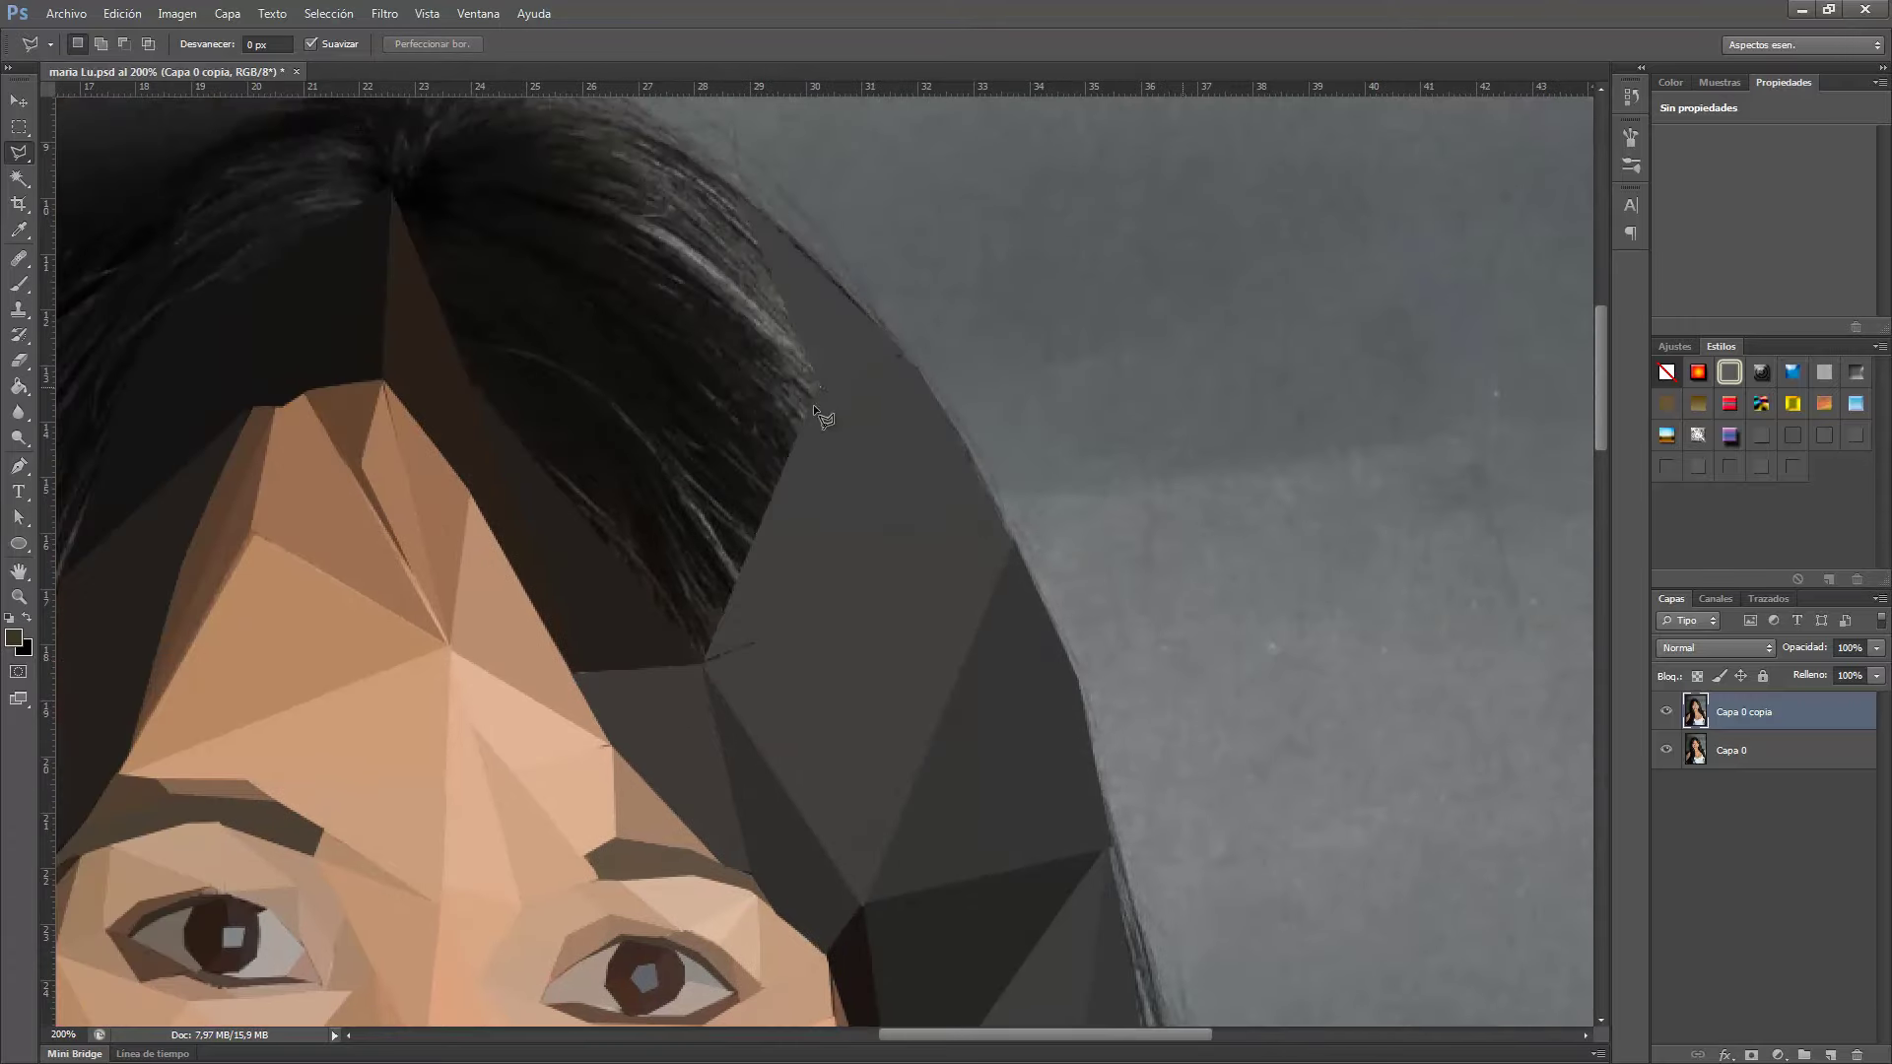
Fill a four-sided polygon near the parting and two crown polygons flat dark.
{"action": "left_click", "coordinate": [620, 356]}
{"action": "double_click", "coordinate": [737, 187]}
{"action": "key", "text": "ctrl+f"}
{"action": "key", "text": "ctrl+d"}
{"action": "left_click", "coordinate": [621, 350]}
{"action": "double_click", "coordinate": [400, 197]}
{"action": "key", "text": "ctrl+f"}
{"action": "key", "text": "ctrl+d"}
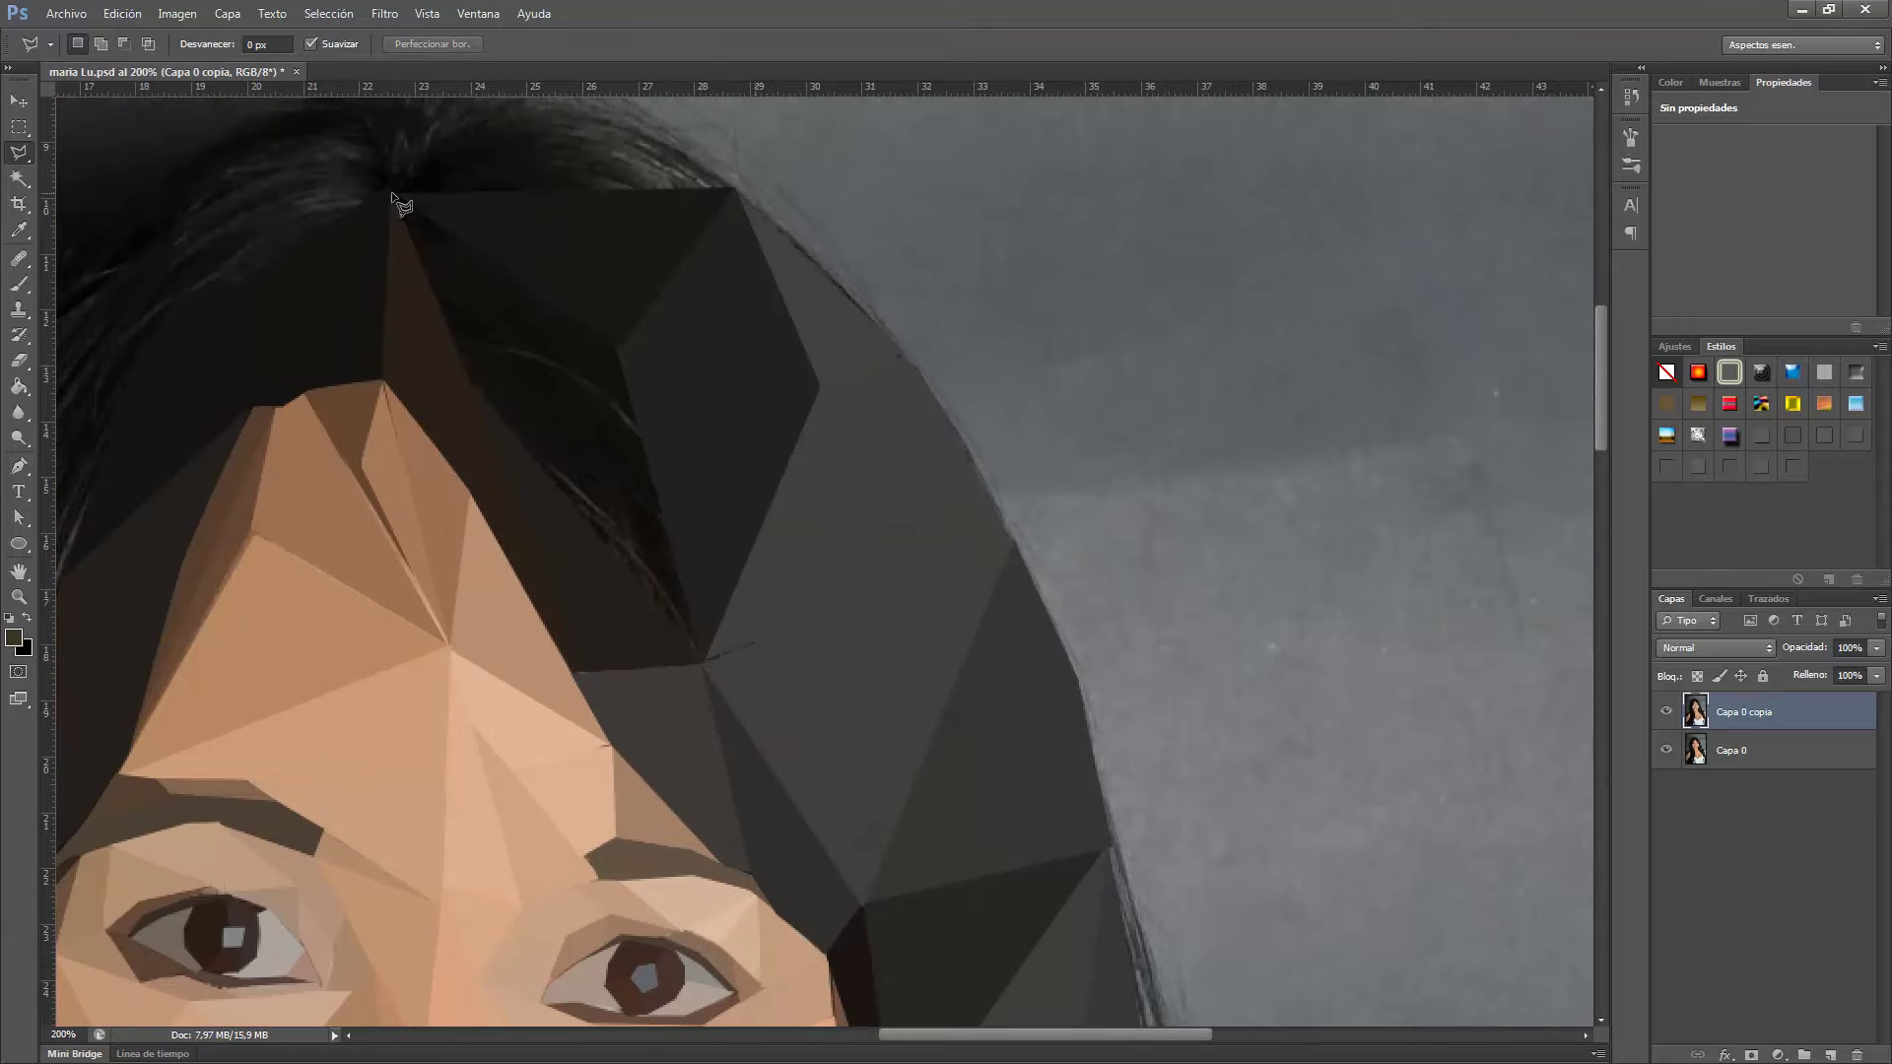
{"action": "double_click", "coordinate": [703, 662]}
{"action": "key", "text": "ctrl+f"}
{"action": "key", "text": "ctrl+d"}
Fill a flat dark polygon along the top edge of the head.
{"action": "scroll", "coordinate": [693, 595], "scroll_direction": "up", "scroll_amount": 5}
{"action": "scroll", "coordinate": [693, 594], "scroll_direction": "left", "scroll_amount": 5}
{"action": "left_click", "coordinate": [1025, 493]}
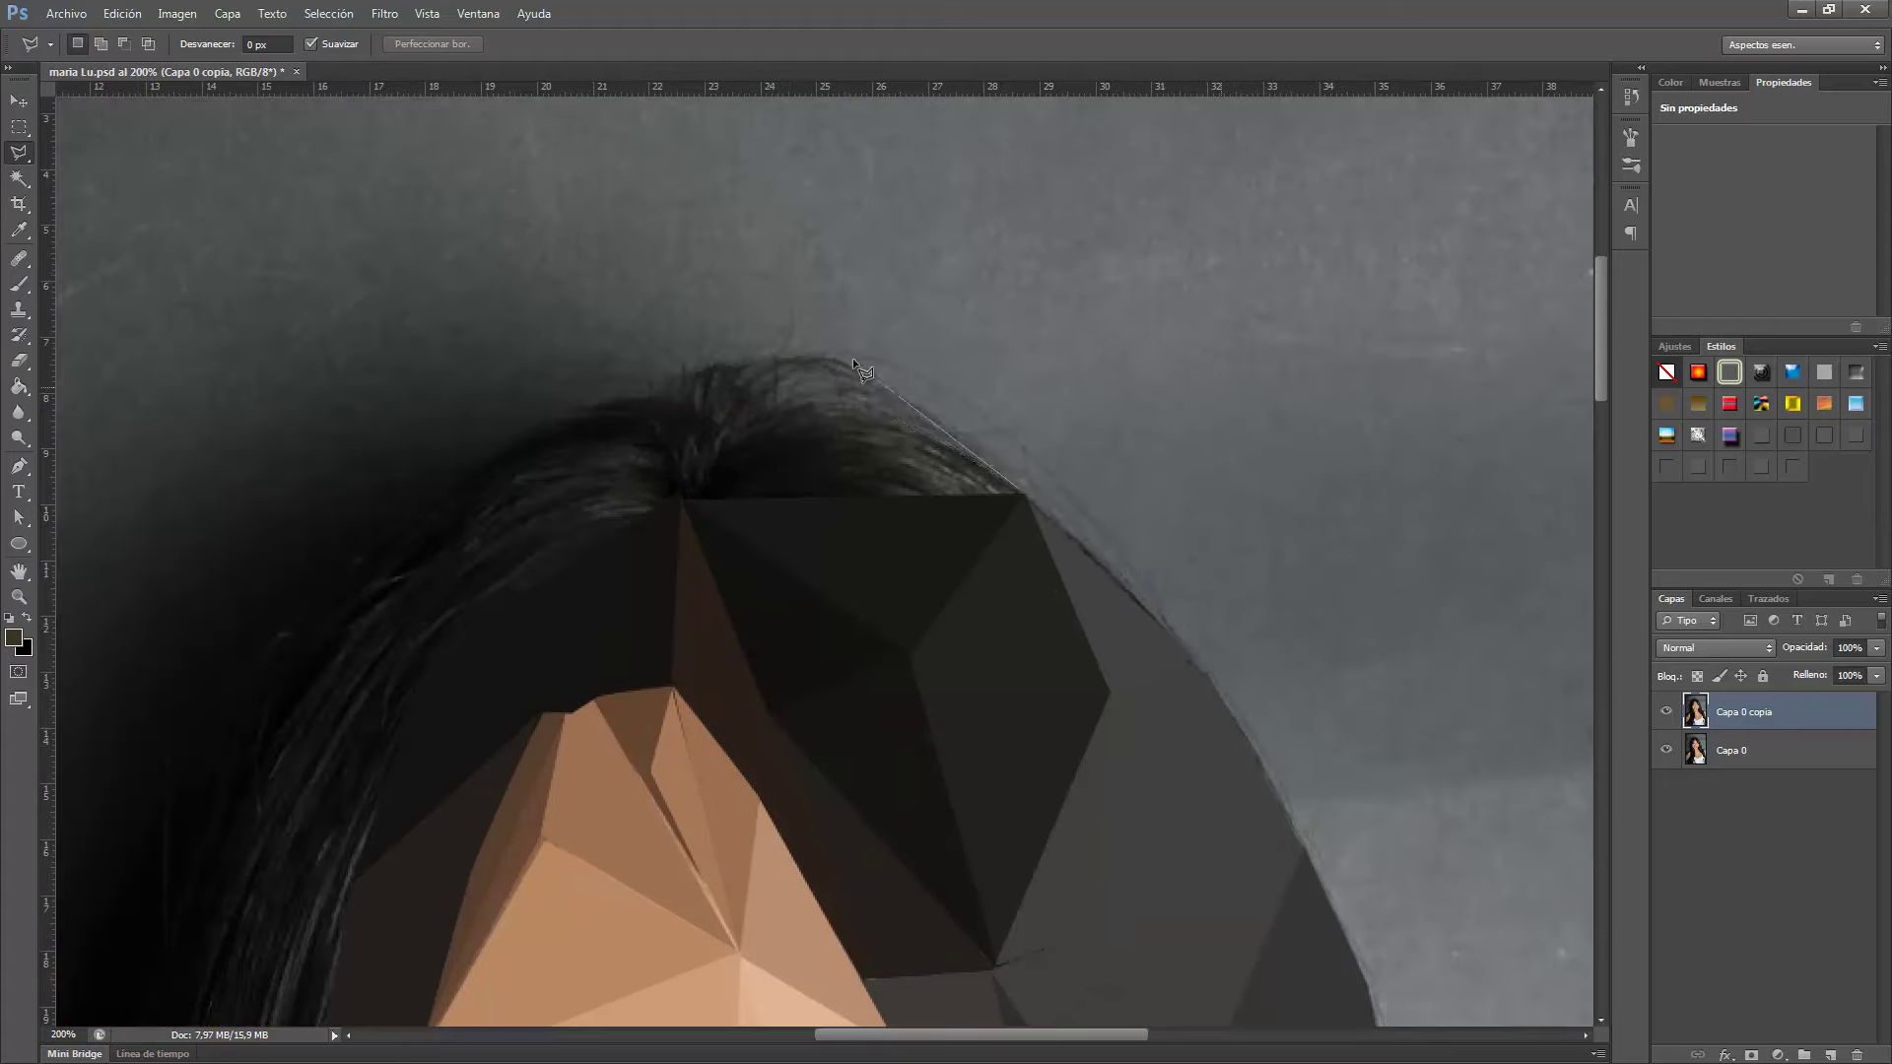
{"action": "double_click", "coordinate": [682, 495]}
{"action": "key", "text": "ctrl+f"}
{"action": "key", "text": "ctrl+d"}
Trace a four-cornered polygon over the left crown hair and fill it flat dark.
{"action": "left_click", "coordinate": [678, 497]}
{"action": "left_click", "coordinate": [719, 428]}
{"action": "left_click", "coordinate": [574, 415]}
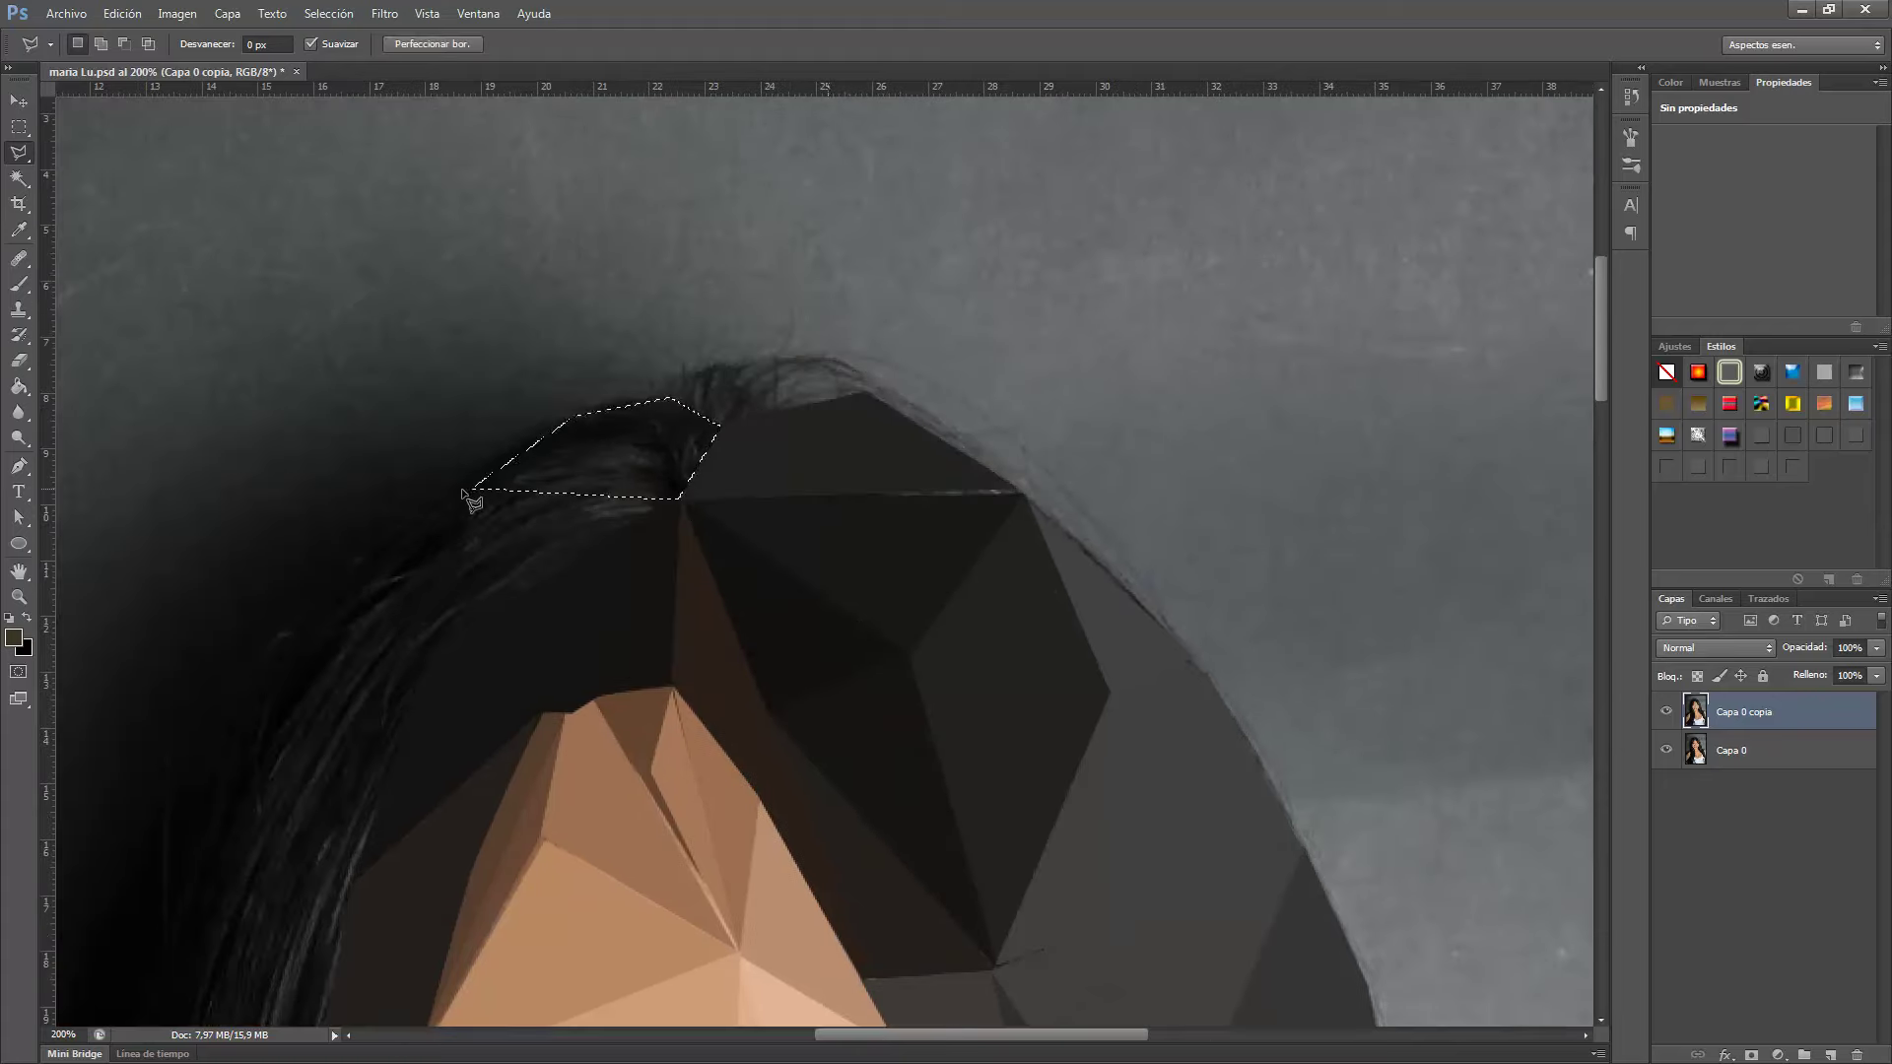
{"action": "double_click", "coordinate": [472, 486]}
{"action": "key", "text": "ctrl+f"}
{"action": "key", "text": "ctrl+d"}
Fill two more flat dark polygons on the left side of the hair.
{"action": "left_click", "coordinate": [678, 498]}
{"action": "left_click", "coordinate": [485, 495]}
{"action": "double_click", "coordinate": [532, 601]}
{"action": "key", "text": "ctrl+f"}
{"action": "key", "text": "ctrl+d"}
{"action": "left_click", "coordinate": [524, 596]}
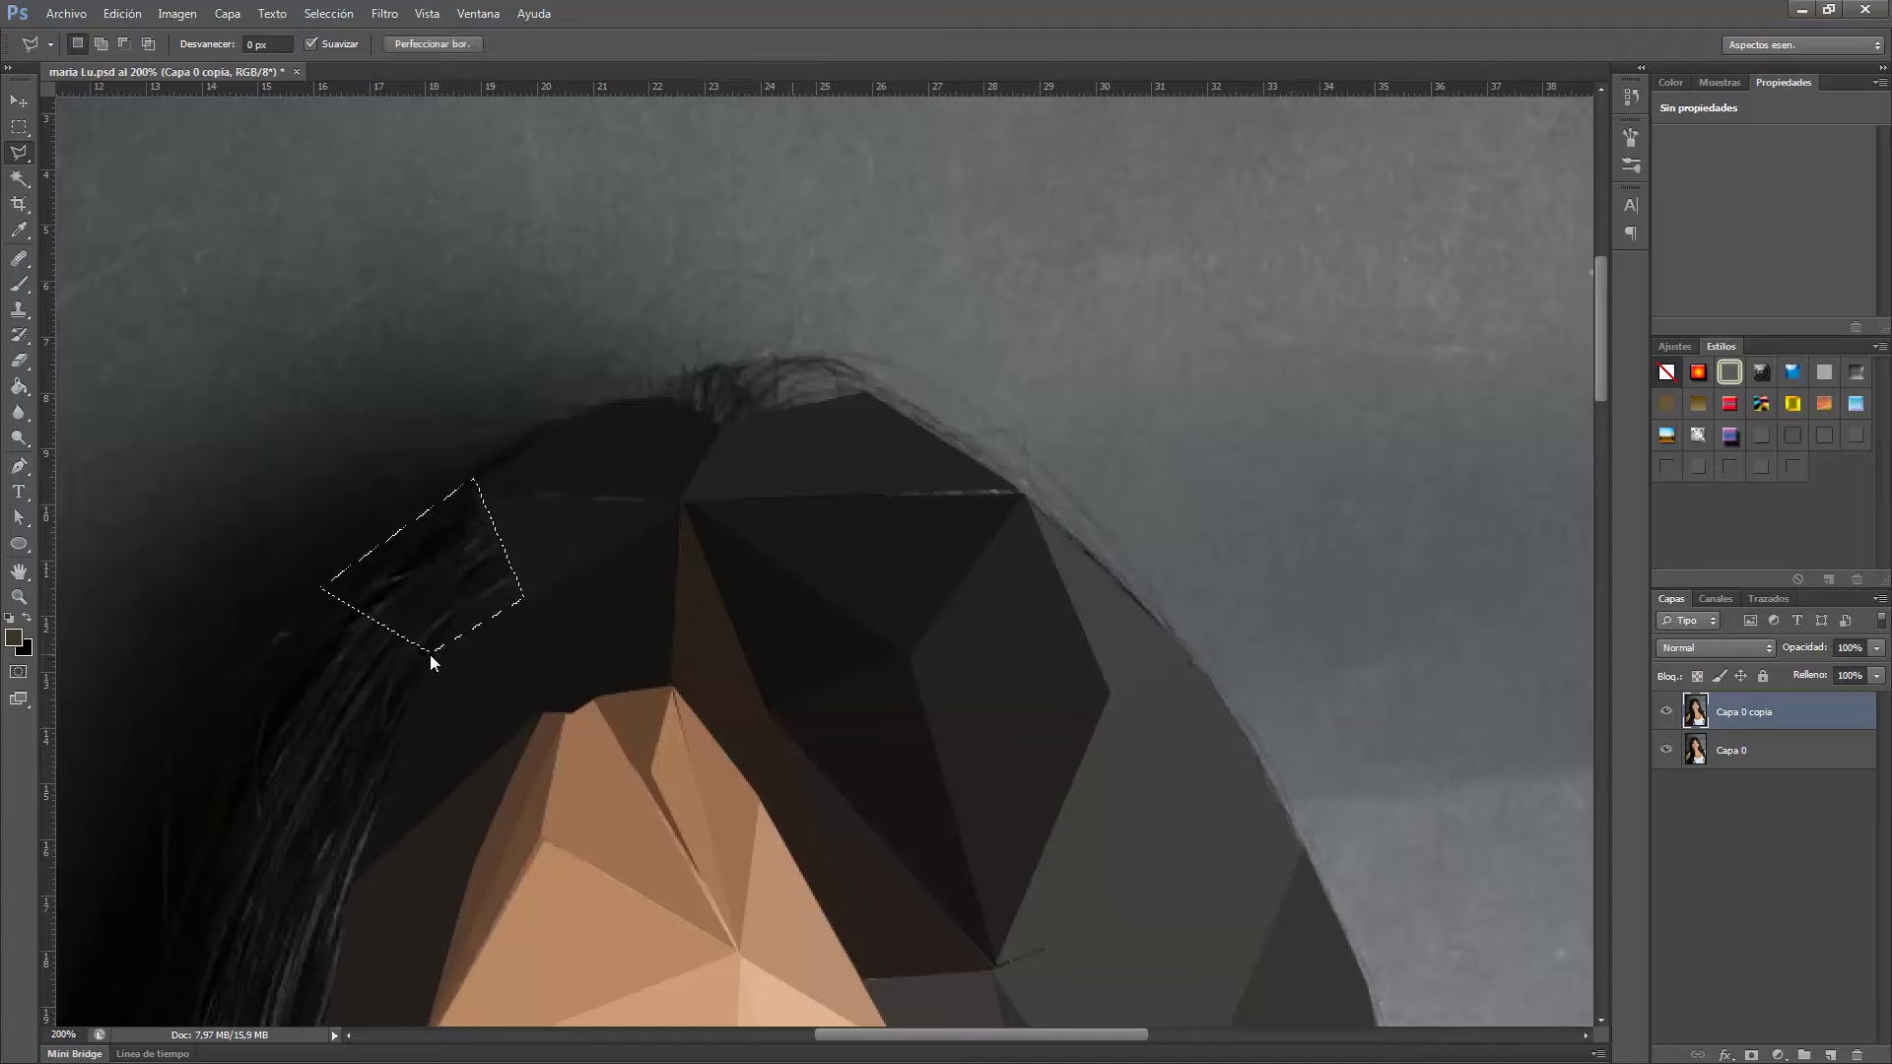
{"action": "key", "text": "ctrl+f"}
{"action": "key", "text": "ctrl+d"}
Fill a flat dark triangle over the hair beside the forehead.
{"action": "scroll", "coordinate": [389, 774], "scroll_direction": "down", "scroll_amount": 5}
{"action": "scroll", "coordinate": [389, 773], "scroll_direction": "left", "scroll_amount": 5}
{"action": "left_click", "coordinate": [764, 305]}
{"action": "left_click", "coordinate": [934, 393]}
{"action": "double_click", "coordinate": [858, 776]}
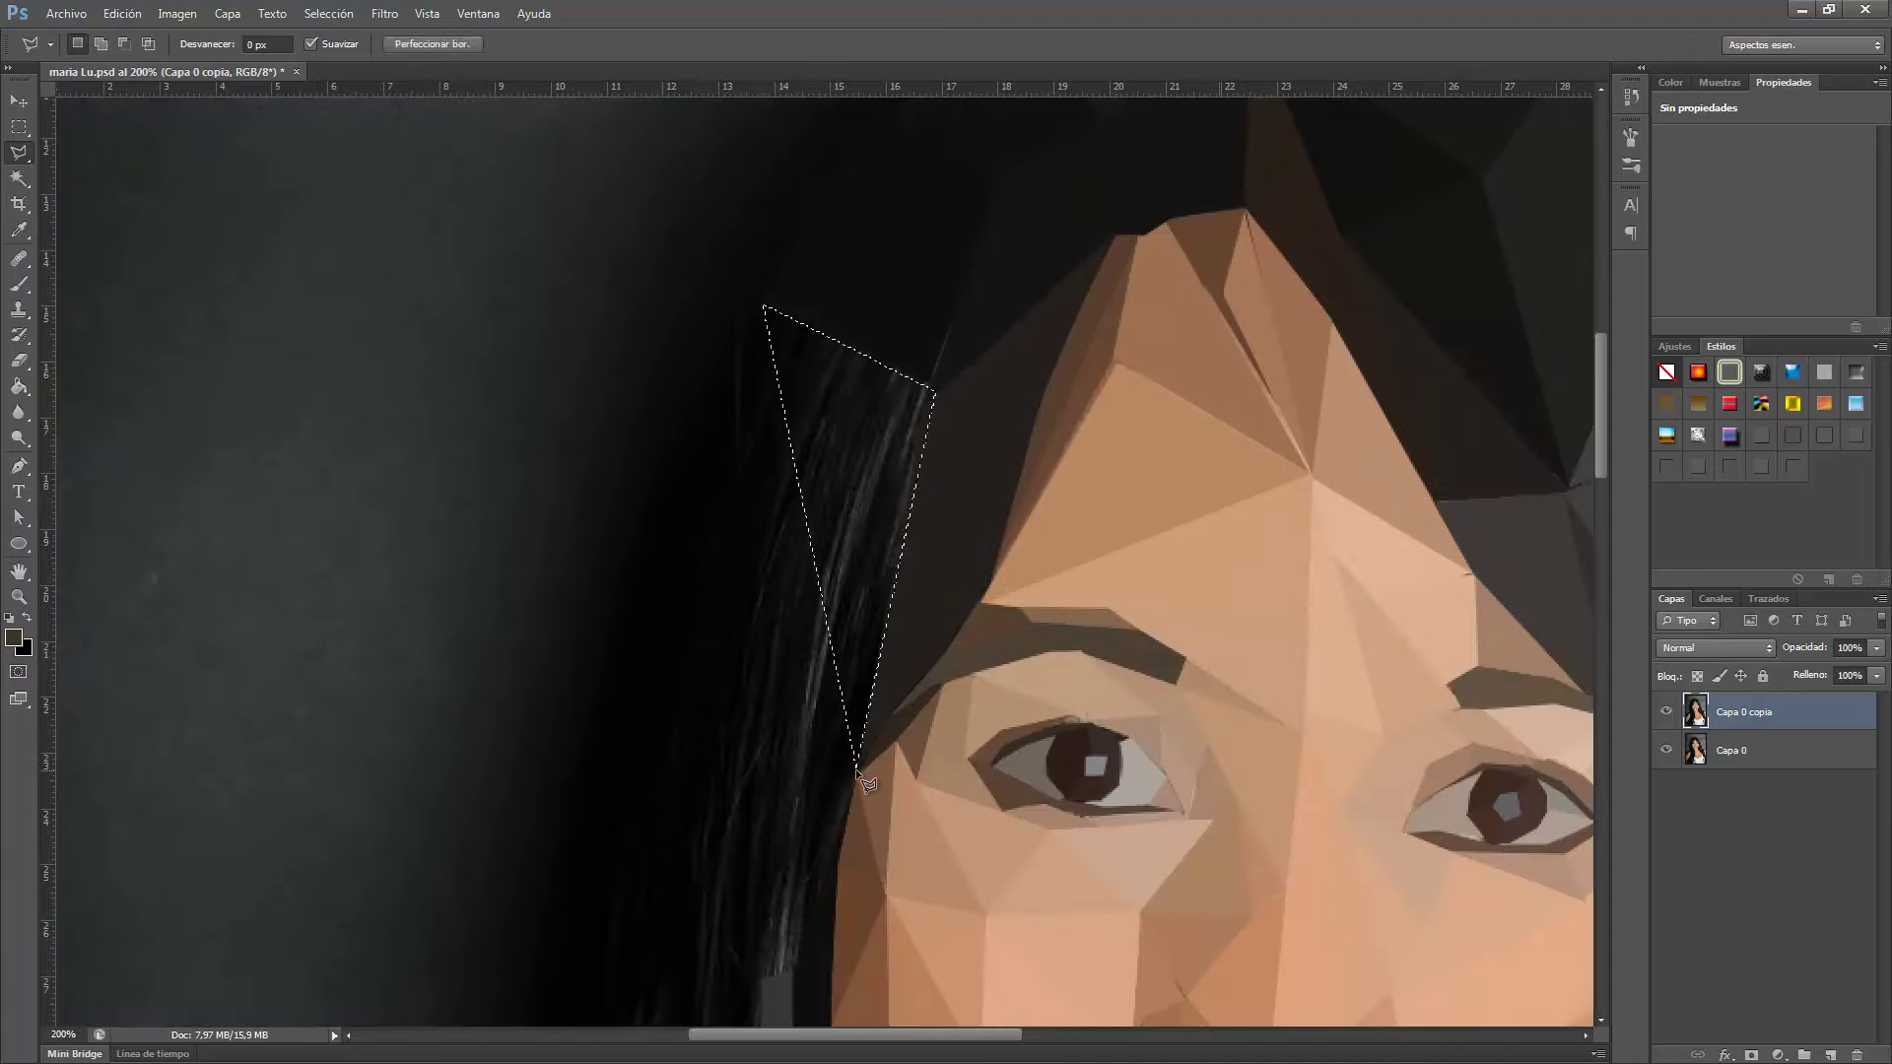
{"action": "key", "text": "ctrl+f"}
{"action": "key", "text": "ctrl+d"}
Fill a flat dark polygon along the hair beside the left cheek.
{"action": "left_click", "coordinate": [629, 616]}
{"action": "left_click", "coordinate": [862, 762]}
{"action": "left_click", "coordinate": [833, 969]}
{"action": "double_click", "coordinate": [763, 983]}
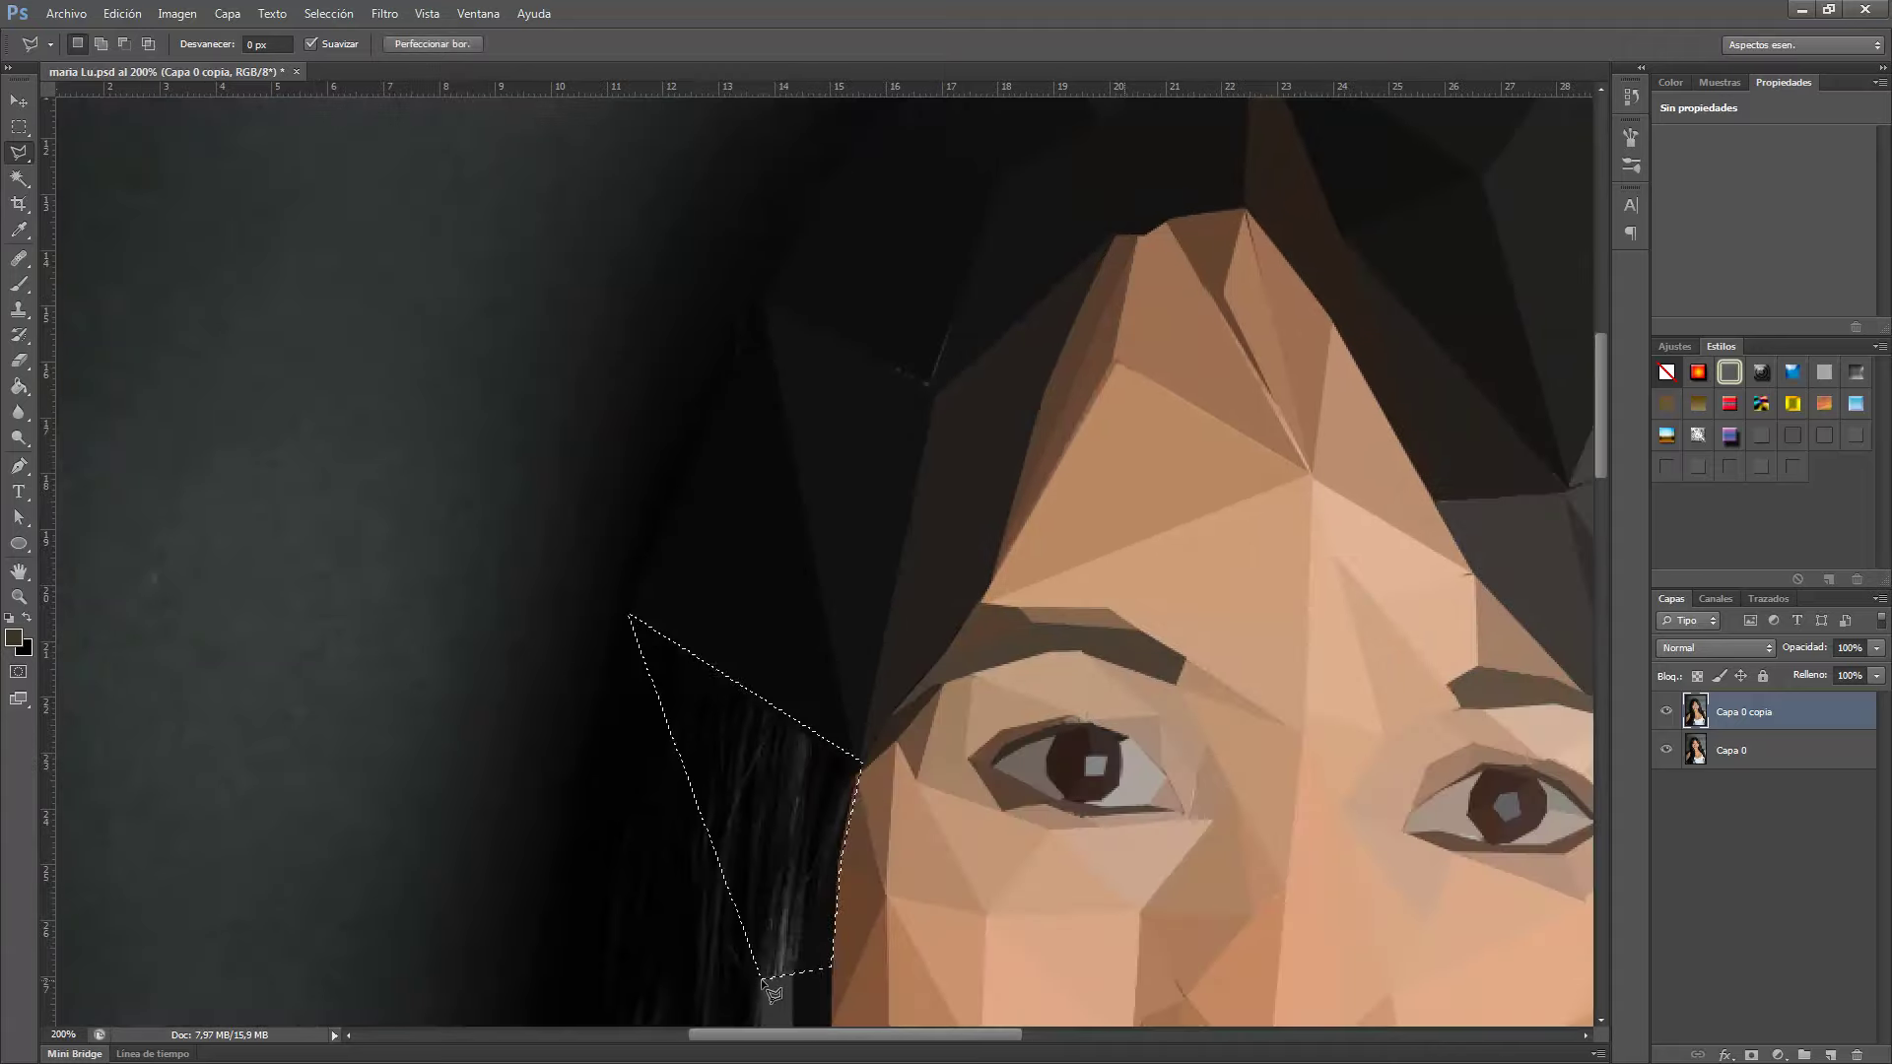
{"action": "key", "text": "ctrl+f"}
{"action": "key", "text": "ctrl+d"}
Fill a flat dark polygon over the lower left hair down by the chin.
{"action": "scroll", "coordinate": [789, 591], "scroll_direction": "down", "scroll_amount": 5}
{"action": "left_click", "coordinate": [866, 191]}
{"action": "left_click", "coordinate": [1010, 552]}
{"action": "double_click", "coordinate": [812, 561]}
{"action": "left_click", "coordinate": [996, 900]}
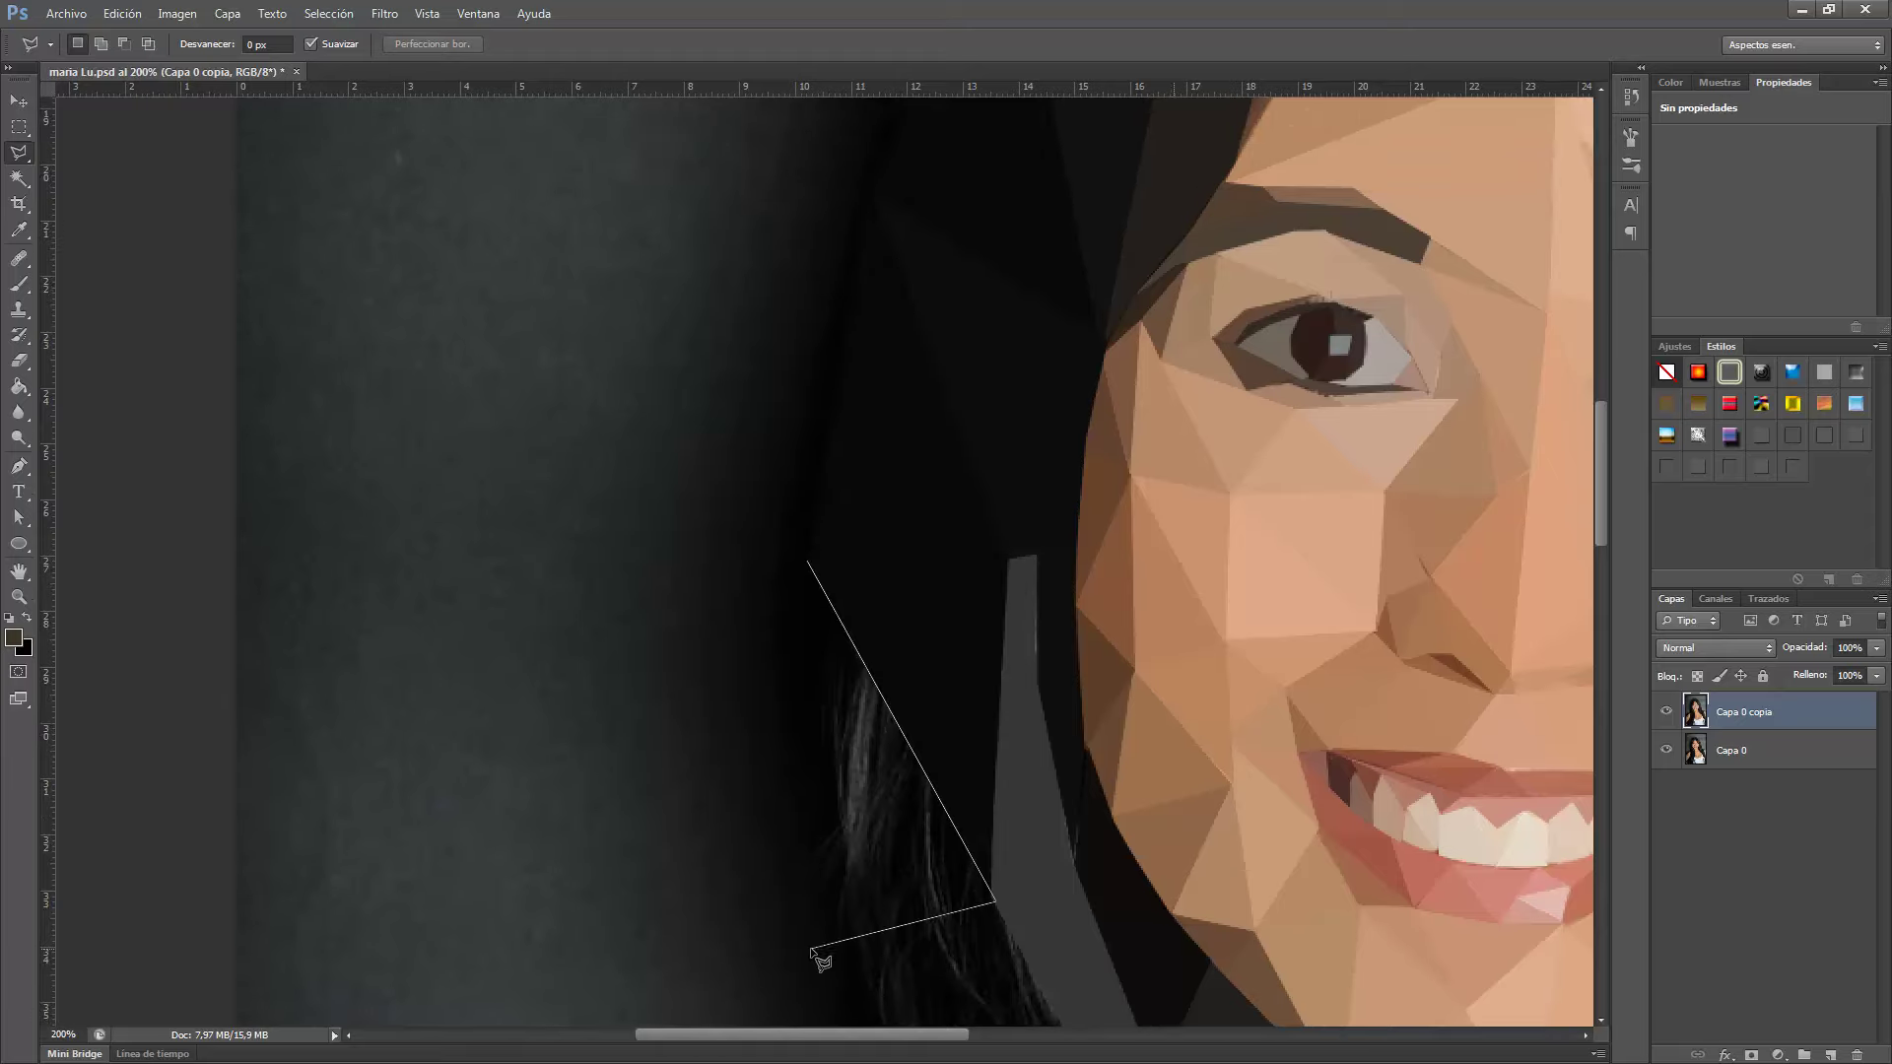
{"action": "left_click", "coordinate": [810, 951]}
{"action": "scroll", "coordinate": [810, 951], "scroll_direction": "down", "scroll_amount": 5}
{"action": "scroll", "coordinate": [810, 951], "scroll_direction": "right", "scroll_amount": 3}
{"action": "double_click", "coordinate": [663, 589]}
{"action": "key", "text": "ctrl+f"}
{"action": "key", "text": "ctrl+d"}
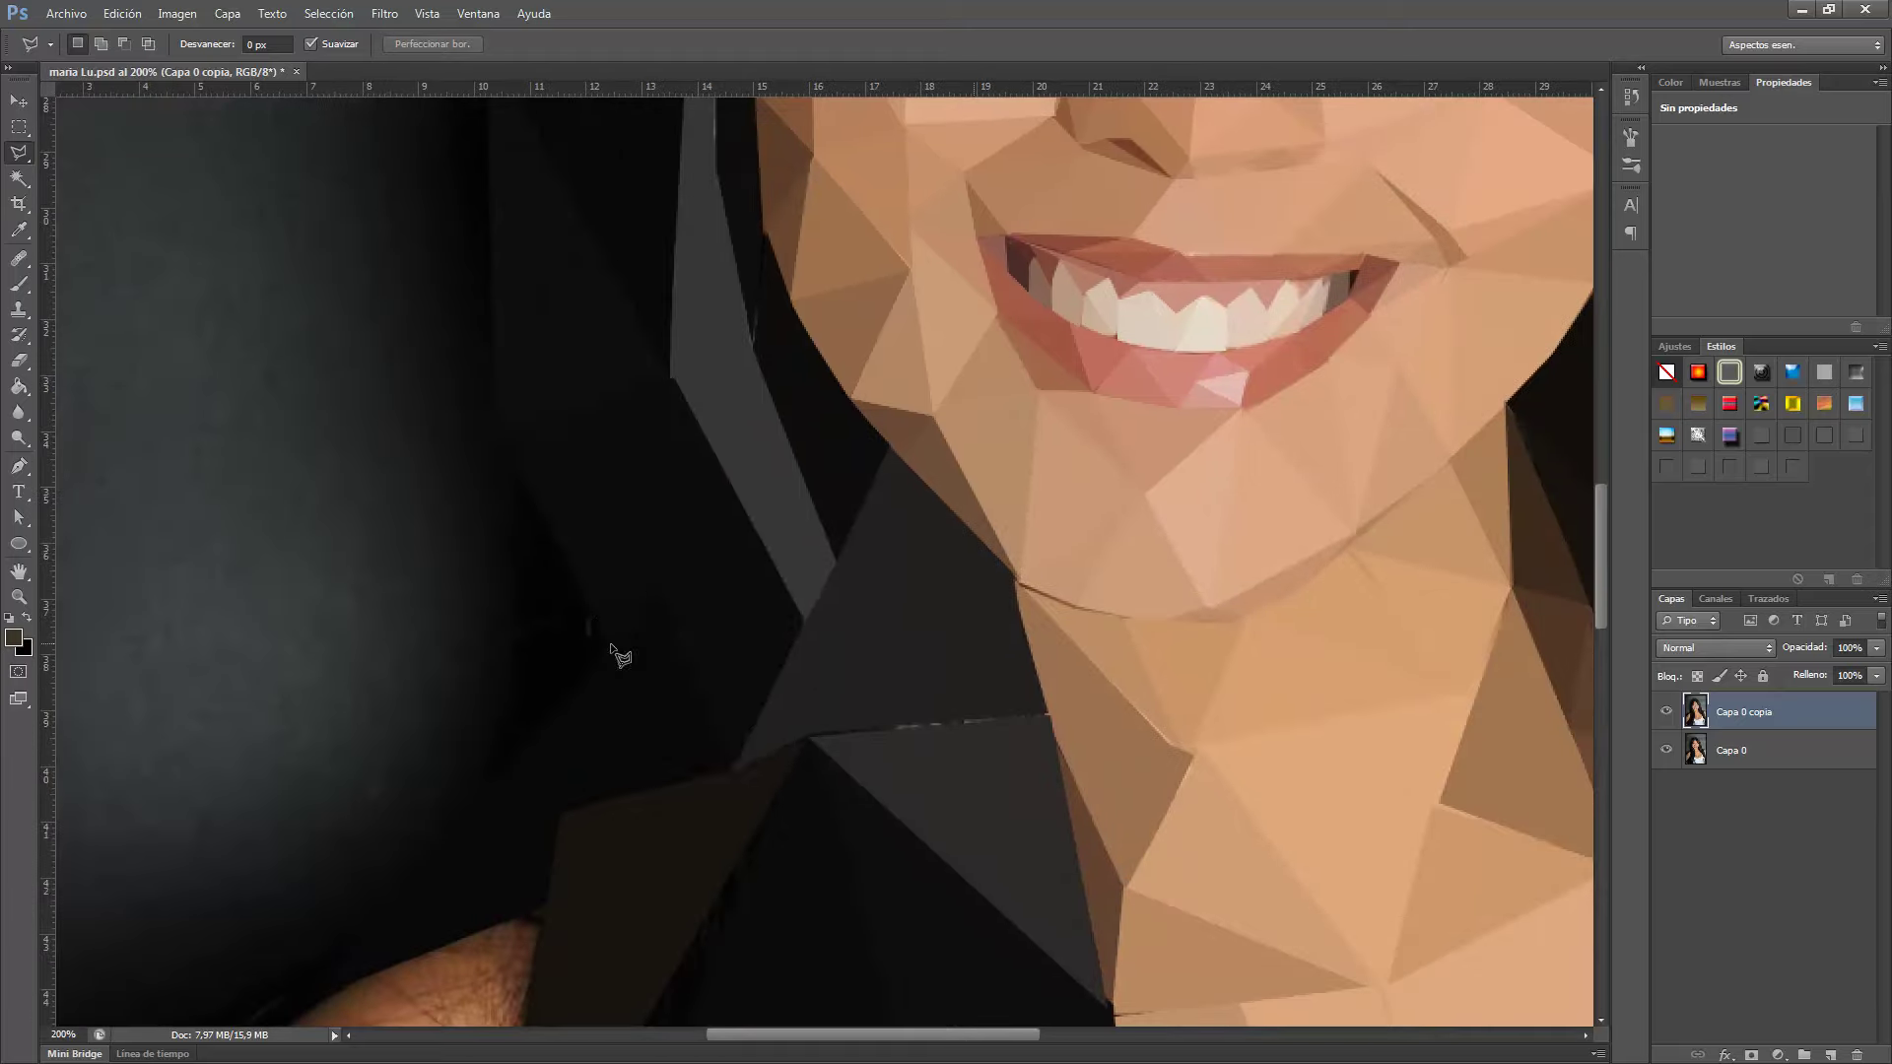
Fill another flat dark hair triangle.
{"action": "scroll", "coordinate": [613, 655], "scroll_direction": "down", "scroll_amount": 5}
{"action": "double_click", "coordinate": [634, 654]}
{"action": "key", "text": "ctrl+f"}
{"action": "key", "text": "ctrl+d"}
Trace a triangle over the shoulder.
{"action": "left_click", "coordinate": [857, 412]}
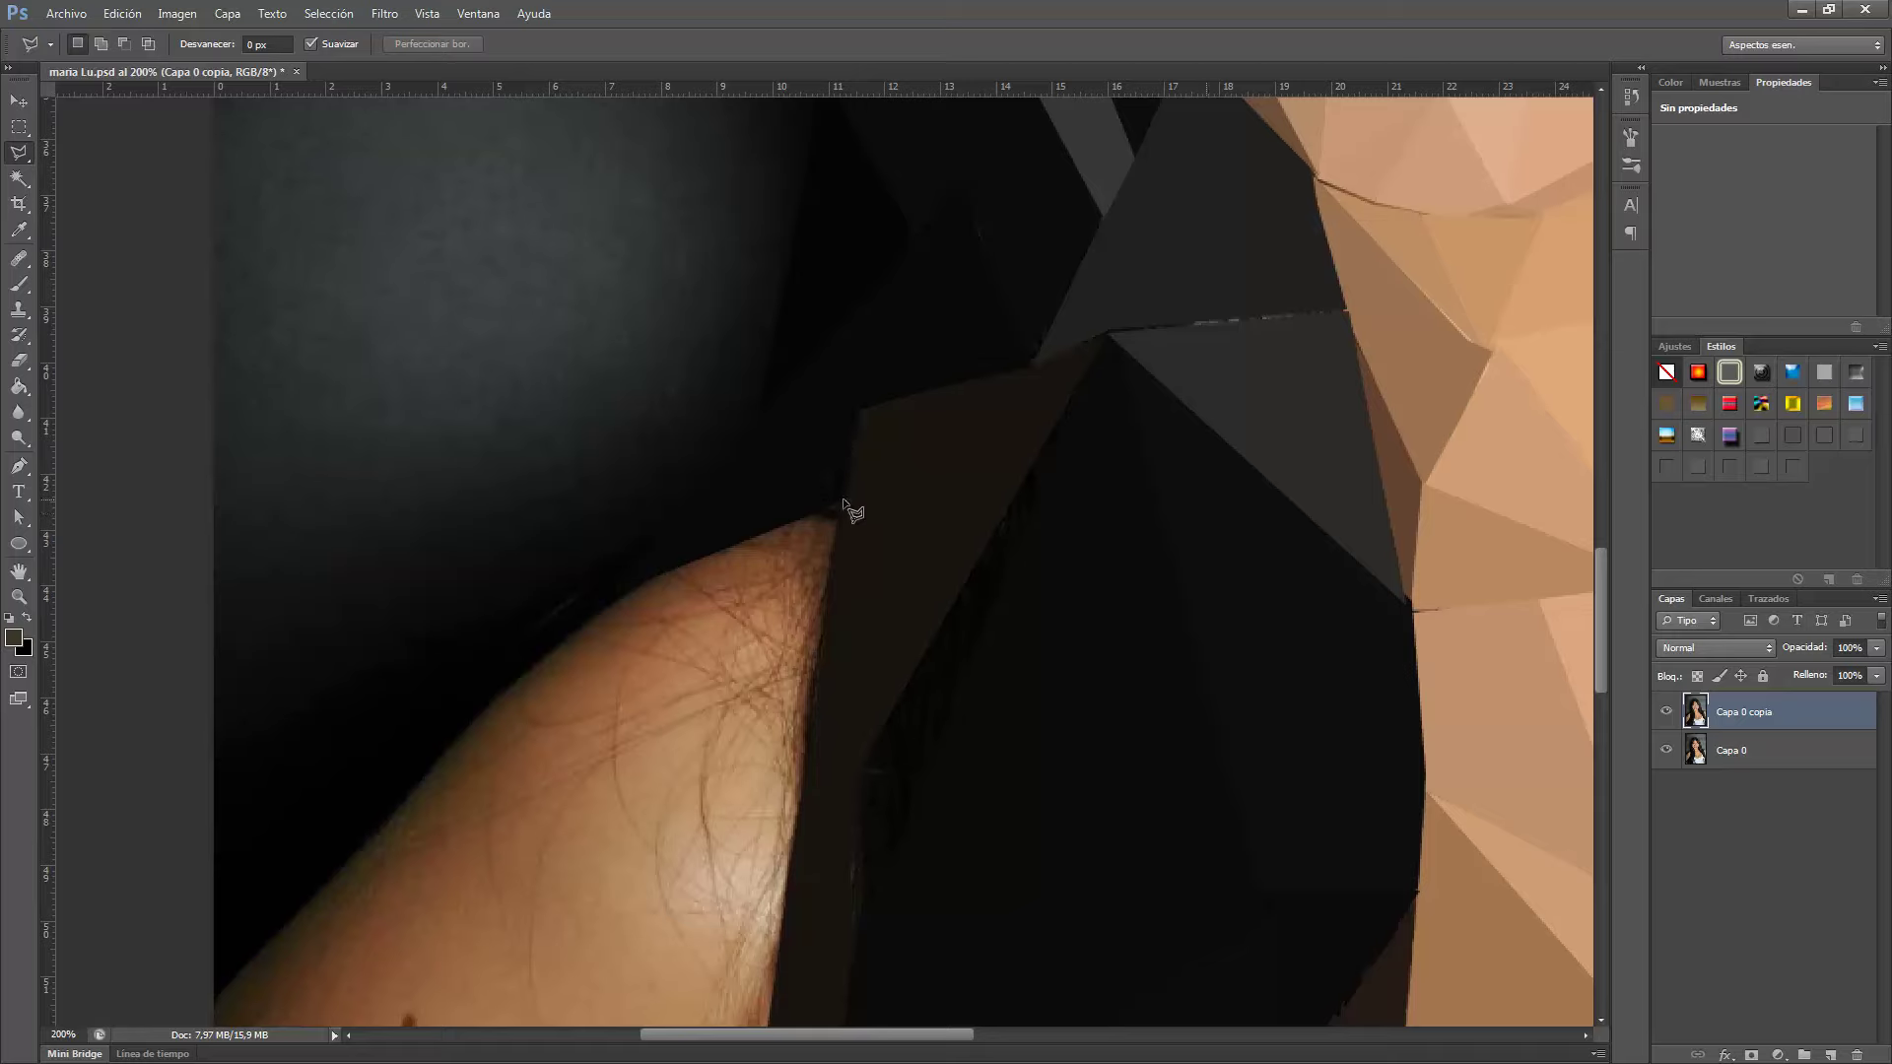
{"action": "left_click", "coordinate": [841, 501]}
{"action": "left_click", "coordinate": [580, 626]}
{"action": "double_click", "coordinate": [799, 824]}
Fill two shoulder triangles, one flat brown and one flat tan.
{"action": "key", "text": "ctrl+f"}
{"action": "key", "text": "ctrl+d"}
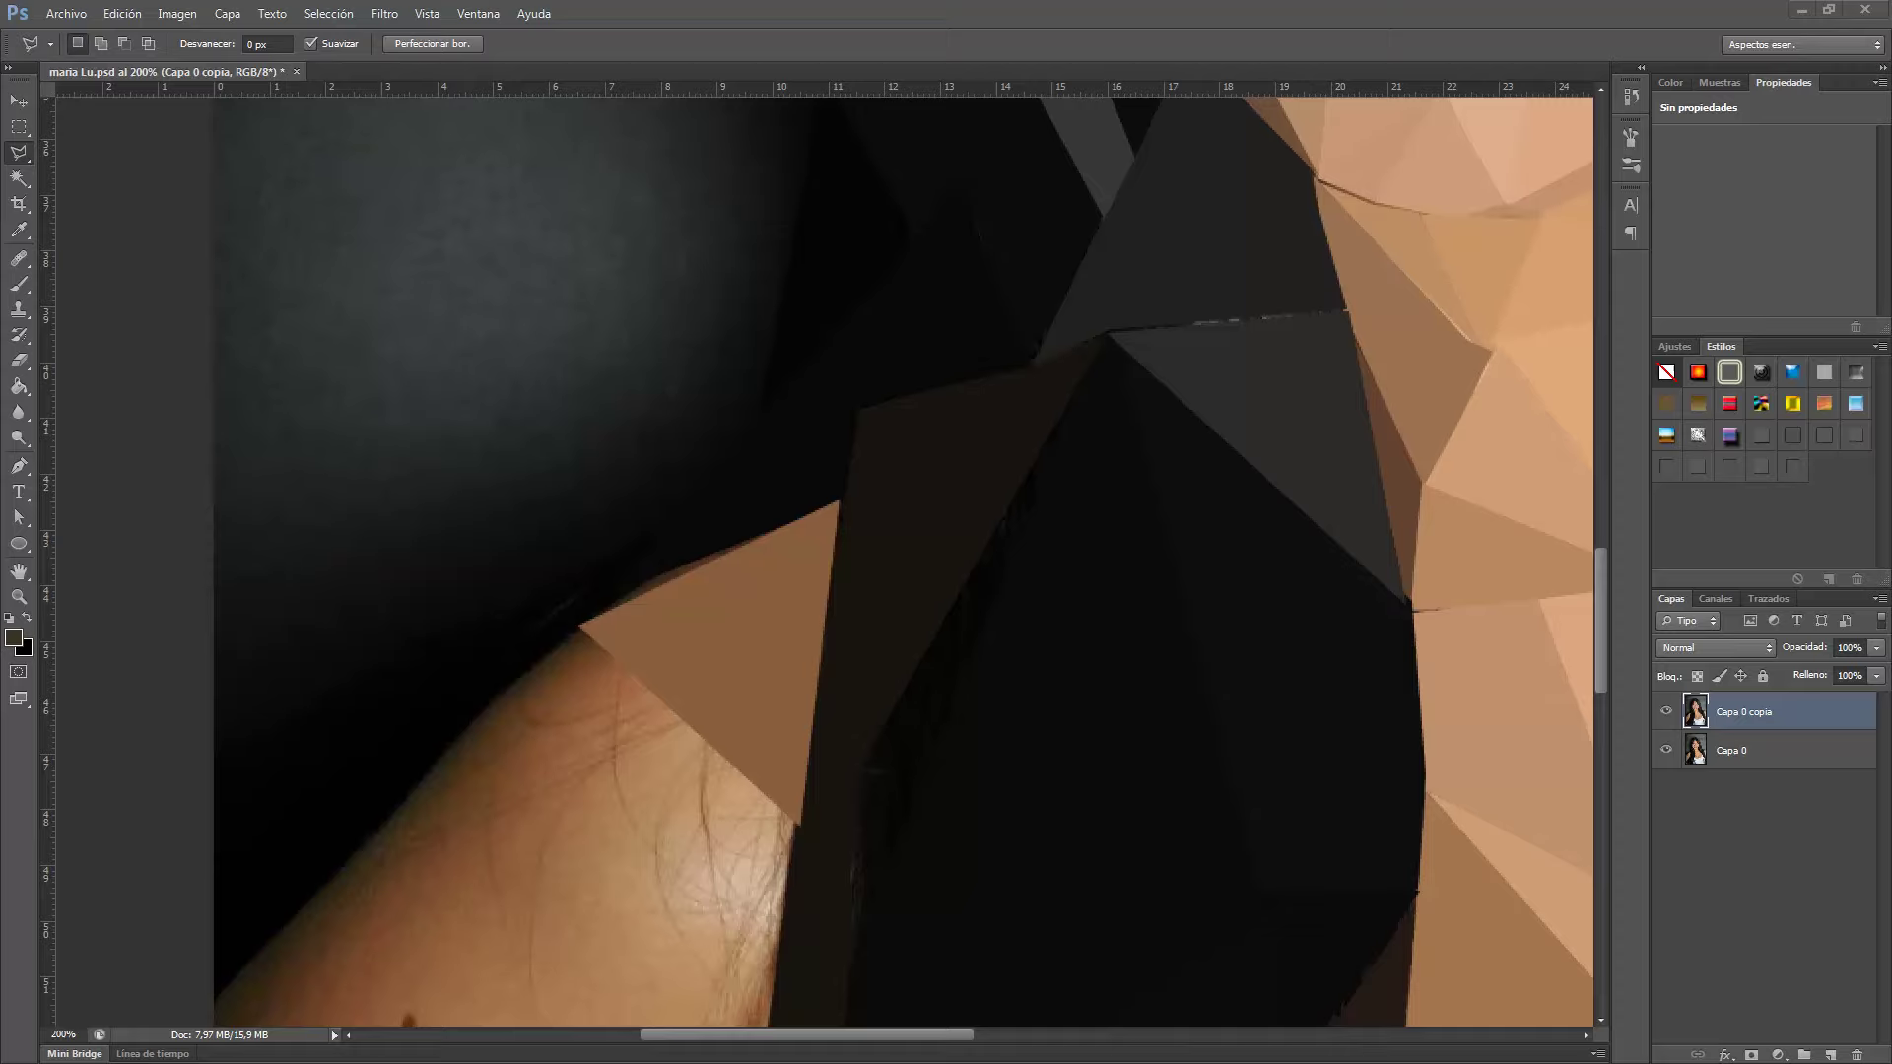
{"action": "left_click", "coordinate": [587, 624]}
{"action": "left_click", "coordinate": [803, 823]}
{"action": "double_click", "coordinate": [367, 843]}
{"action": "key", "text": "ctrl+f"}
{"action": "key", "text": "ctrl+d"}
Fill another flat tan triangle on the shoulder.
{"action": "left_click_drag", "start_coordinate": [375, 867], "coordinate": [389, 478]}
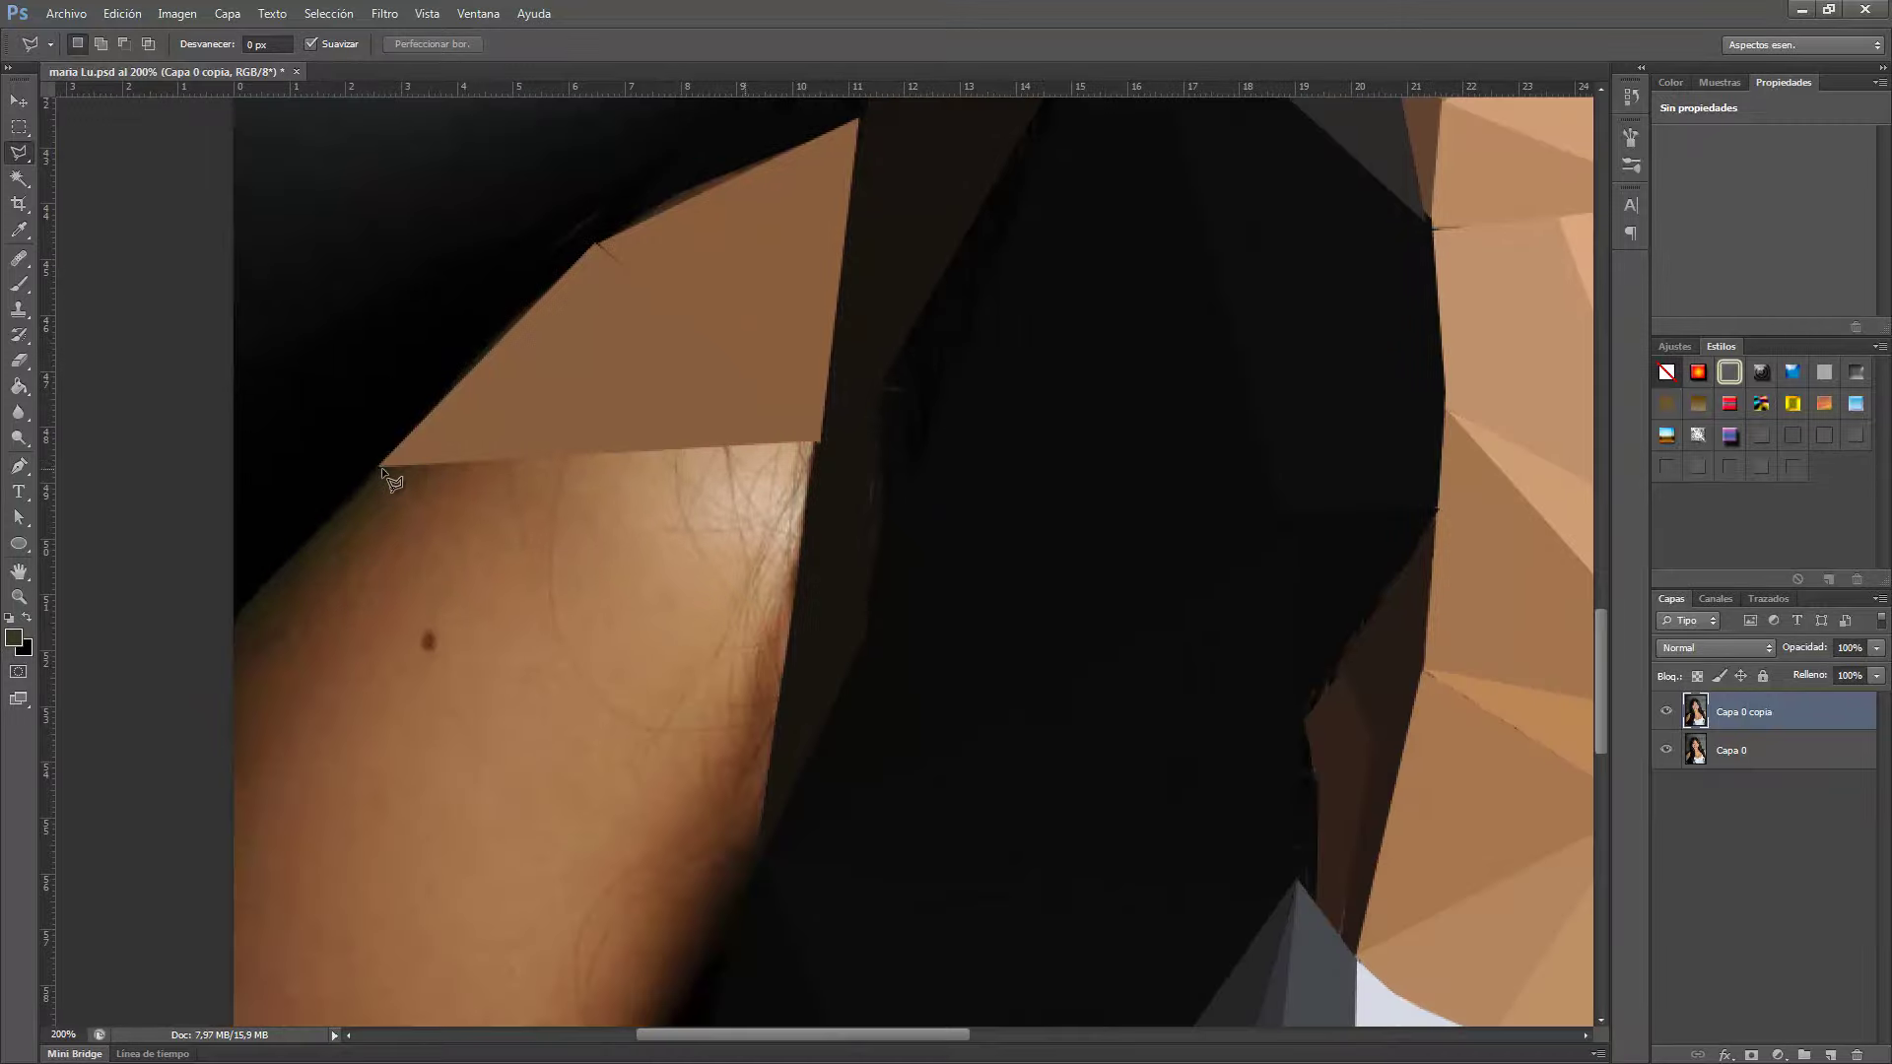
{"action": "double_click", "coordinate": [761, 812]}
{"action": "key", "text": "ctrl+f"}
{"action": "key", "text": "ctrl+d"}
Fill a four-cornered flat tan shoulder polygon and begin tracing one down the shoulder edge.
{"action": "left_click_drag", "start_coordinate": [828, 443], "coordinate": [858, 699]}
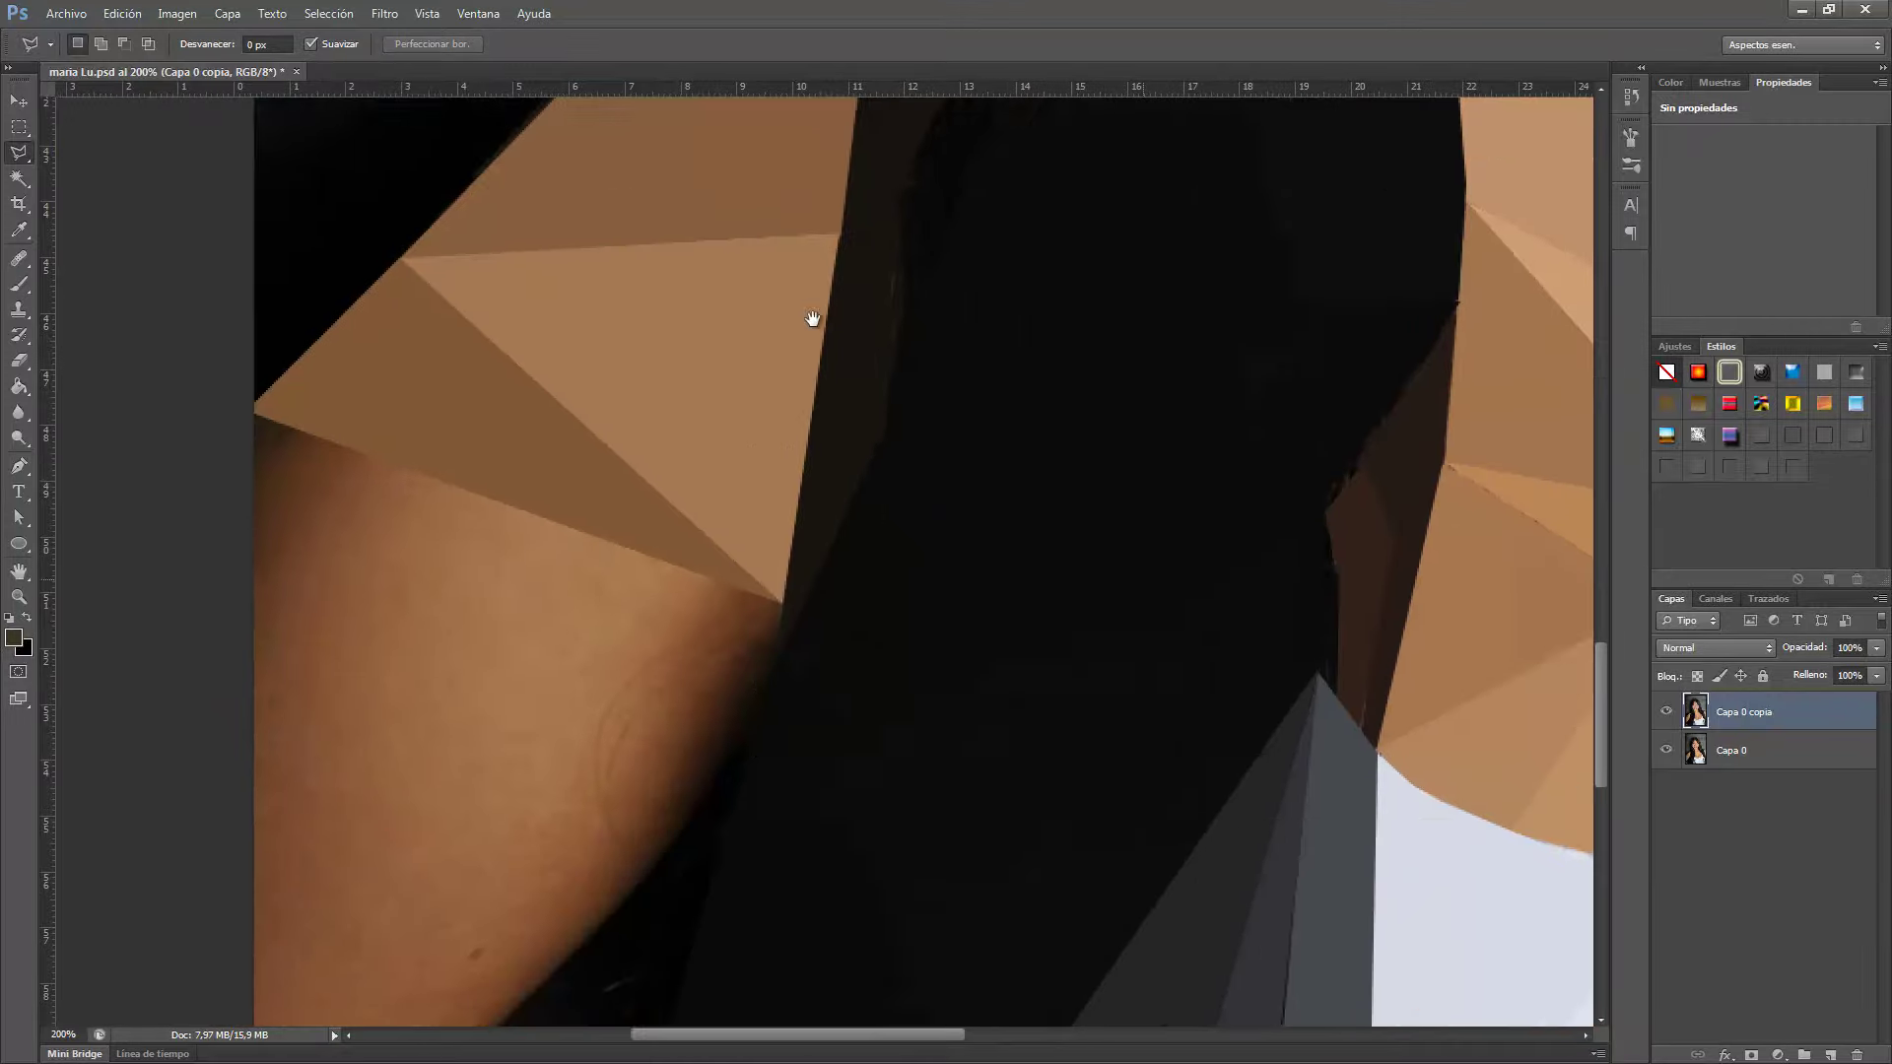
{"action": "left_click", "coordinate": [794, 545]}
{"action": "left_click", "coordinate": [754, 695]}
{"action": "left_click", "coordinate": [639, 833]}
{"action": "double_click", "coordinate": [262, 357]}
{"action": "key", "text": "ctrl+f"}
{"action": "key", "text": "ctrl+d"}
{"action": "left_click", "coordinate": [476, 997]}
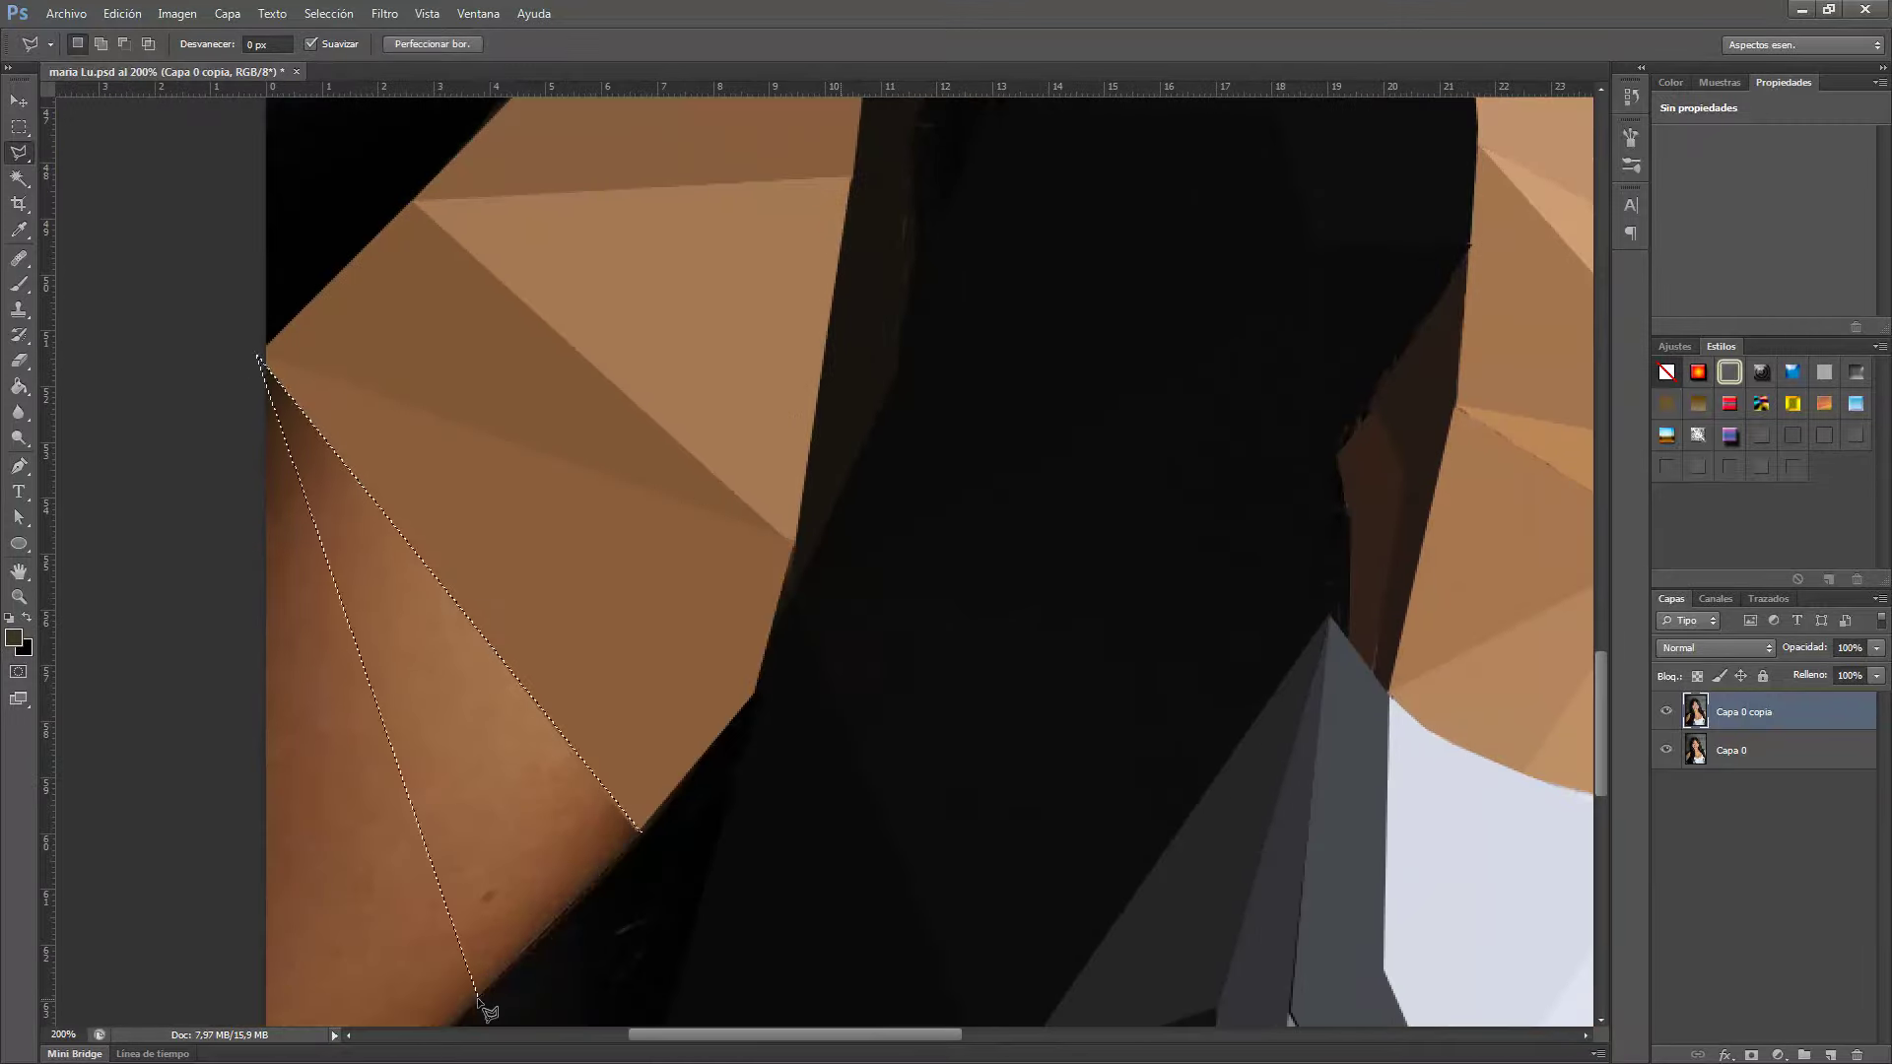
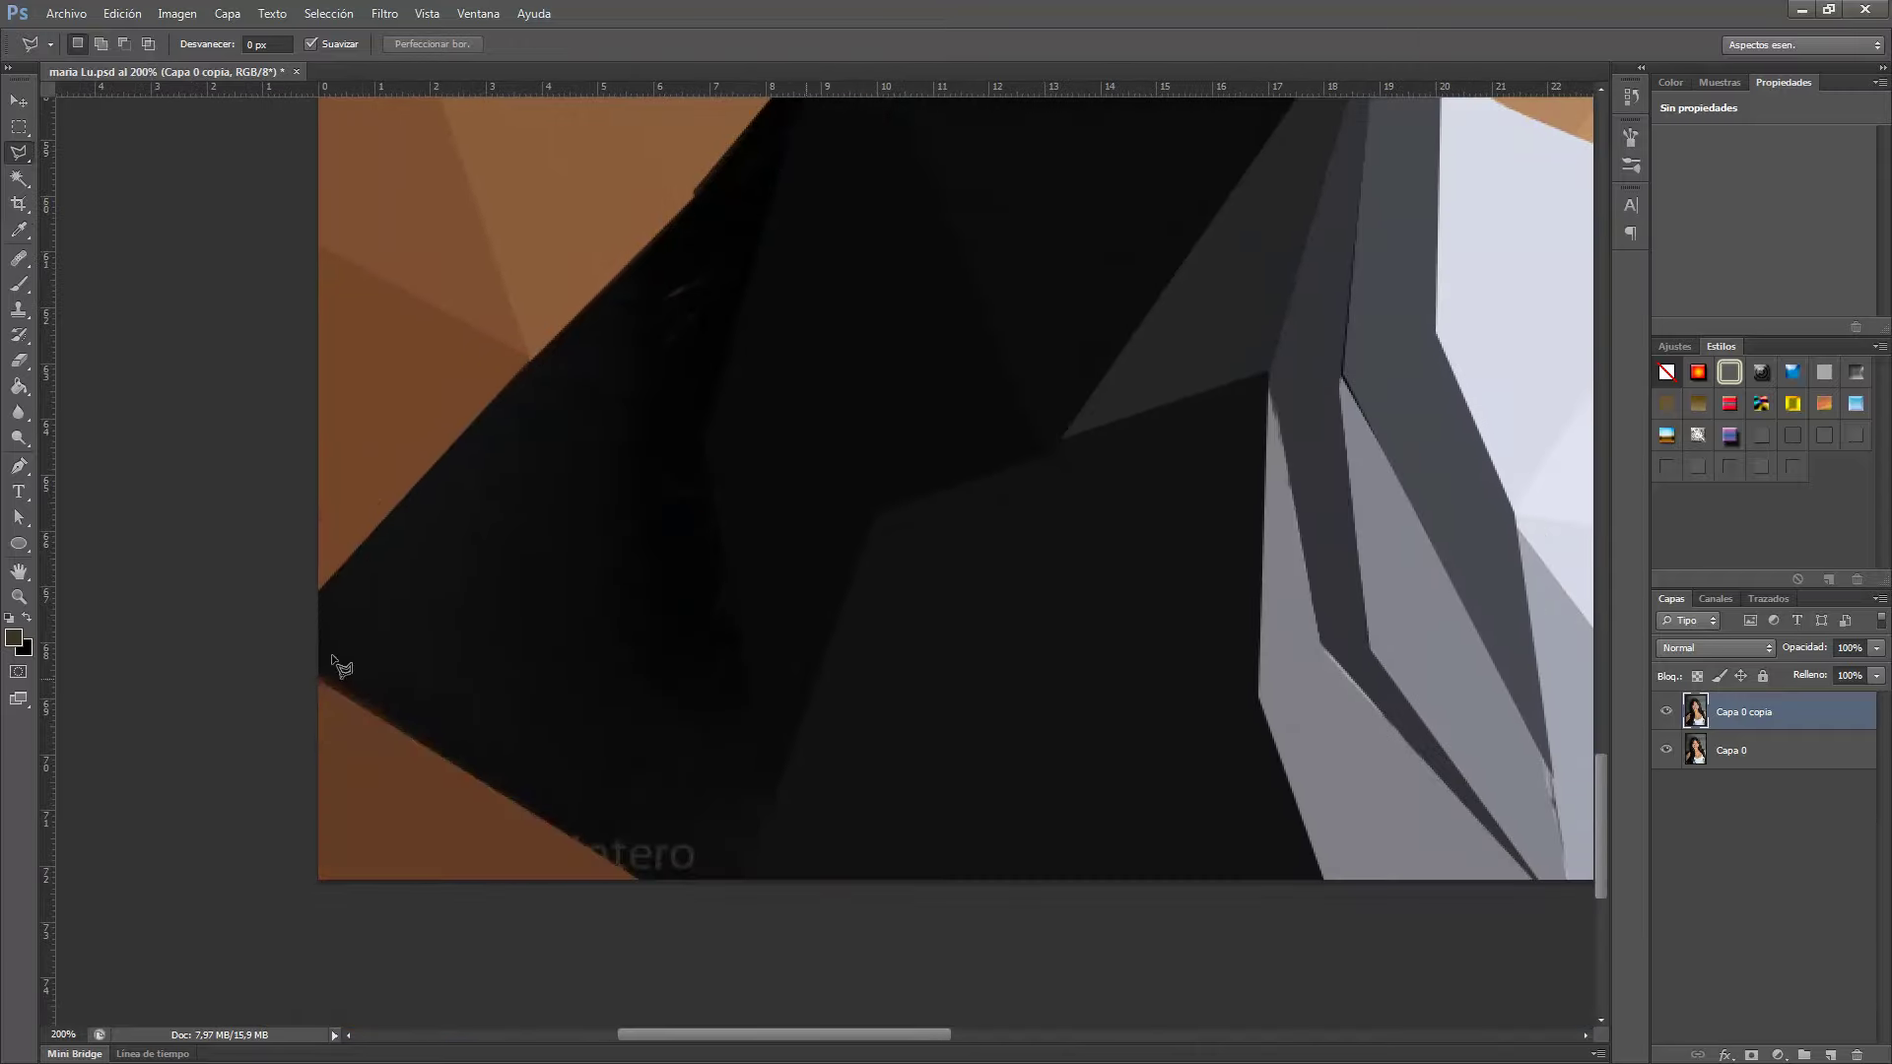
Average-fill the leftover outlined area, deselect, and outline two facets along the tan edge.
{"action": "double_click", "coordinate": [776, 778]}
{"action": "key", "text": "ctrl+f"}
{"action": "key", "text": "ctrl+d"}
{"action": "left_click", "coordinate": [541, 372]}
{"action": "left_click_drag", "start_coordinate": [640, 324], "coordinate": [393, 718]}
{"action": "left_click", "coordinate": [459, 846]}
{"action": "double_click", "coordinate": [569, 470]}
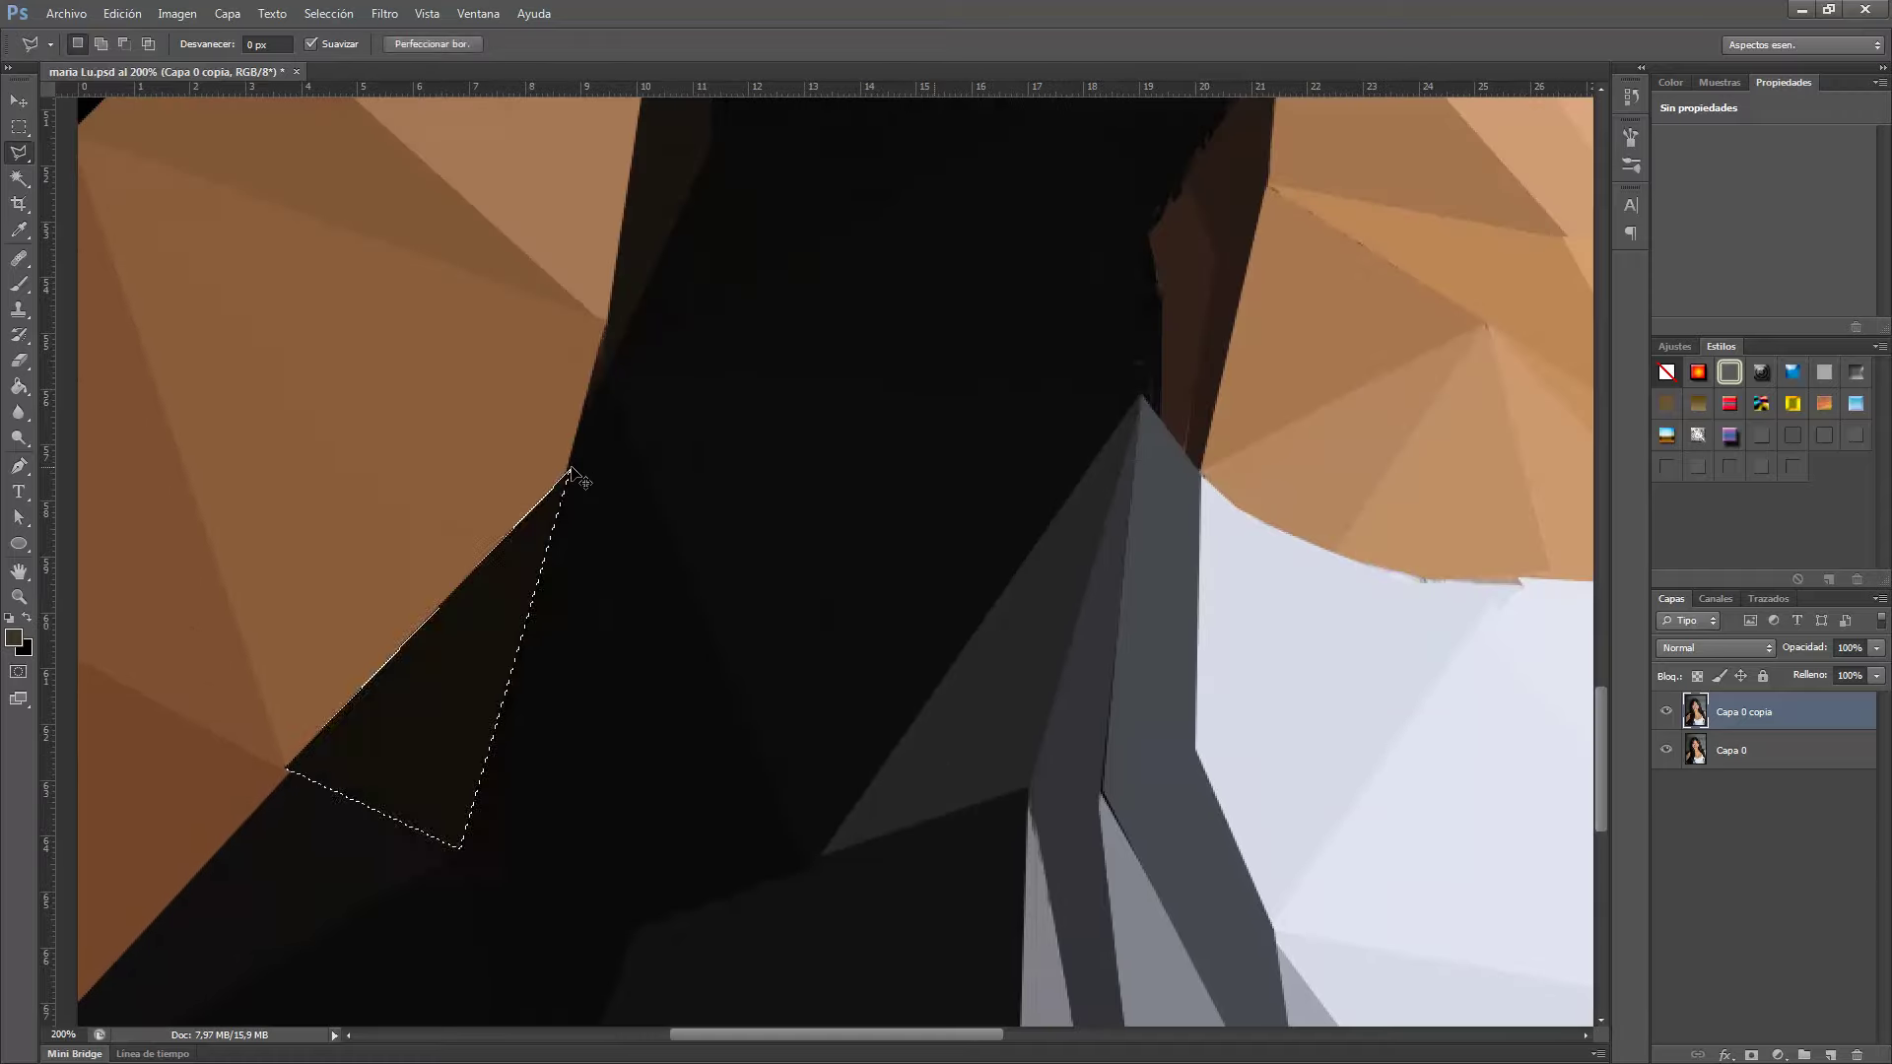
{"action": "left_click", "coordinate": [570, 471]}
{"action": "double_click", "coordinate": [604, 359]}
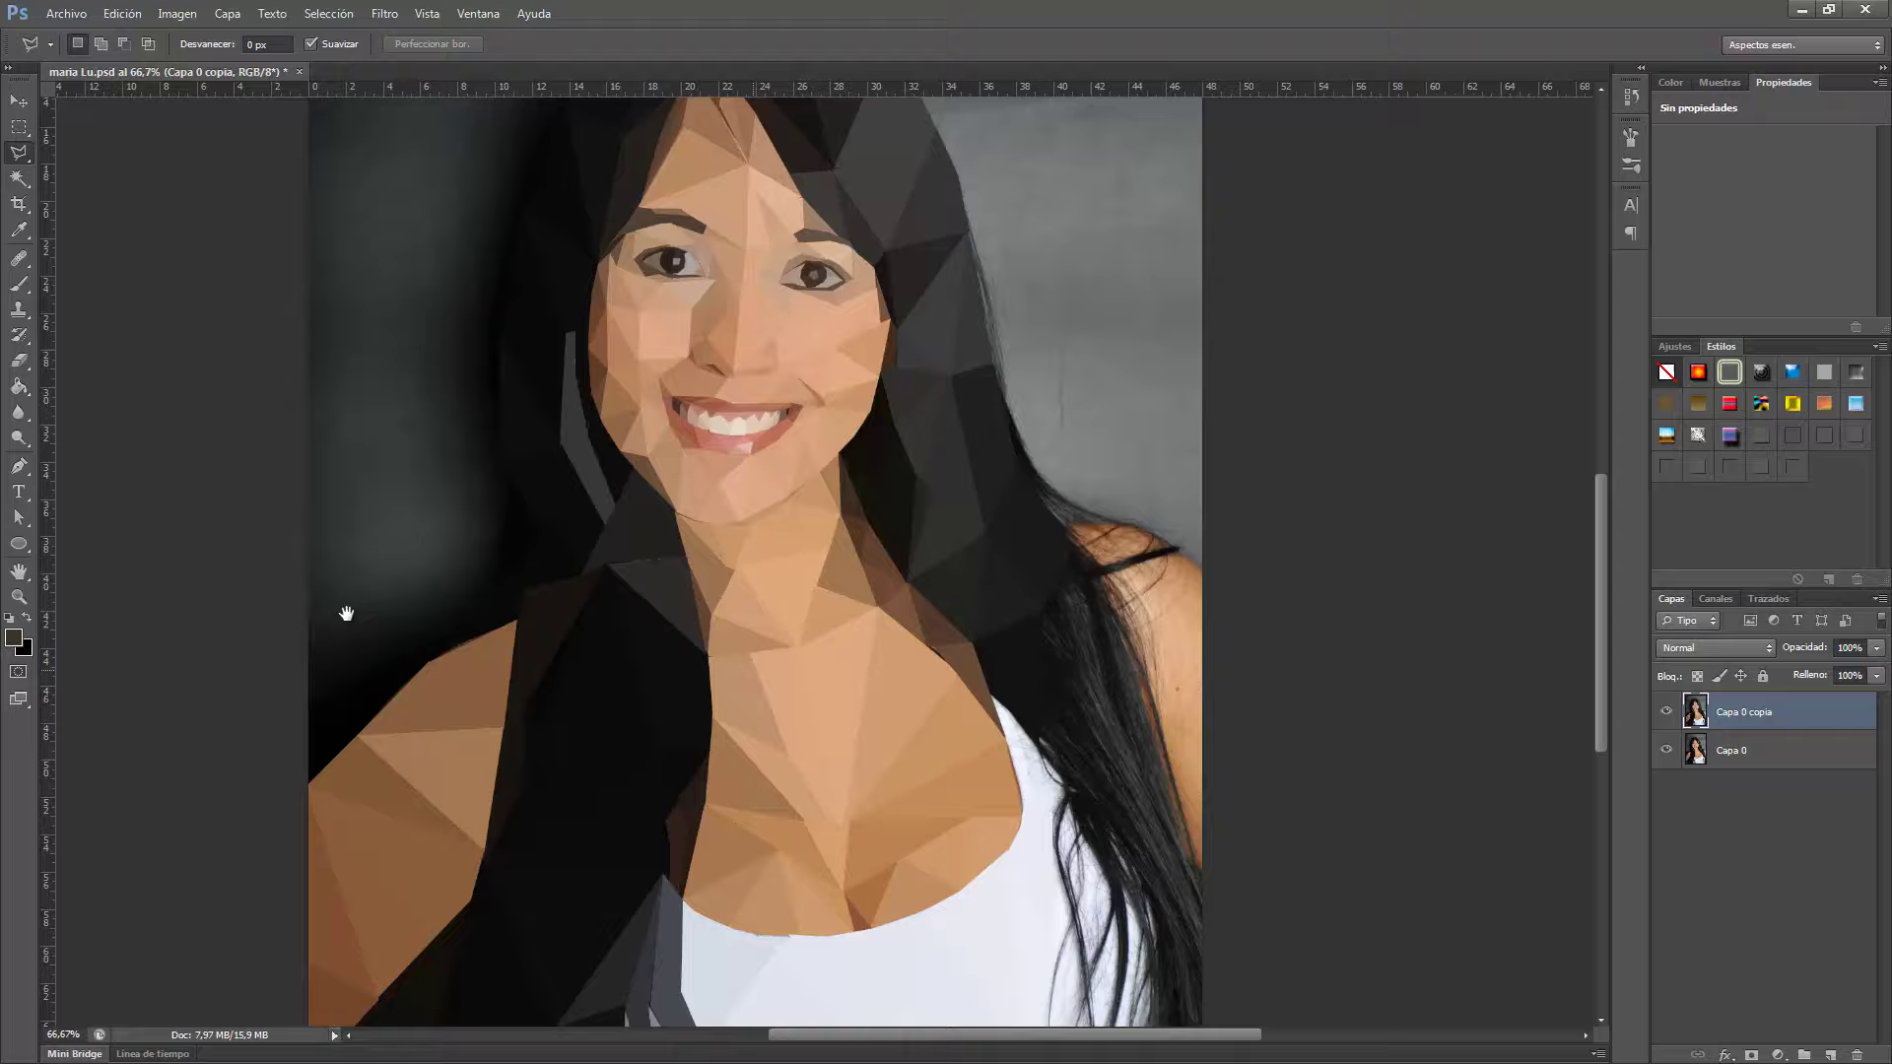
Turn the hair strands on the right into flat average-colour polygons.
{"action": "mouse_move", "coordinate": [498, 592]}
{"action": "left_mouse_down"}
{"action": "mouse_move", "coordinate": [1085, 232]}
{"action": "mouse_move", "coordinate": [789, 236]}
{"action": "left_mouse_up"}
{"action": "left_click", "coordinate": [1098, 654]}
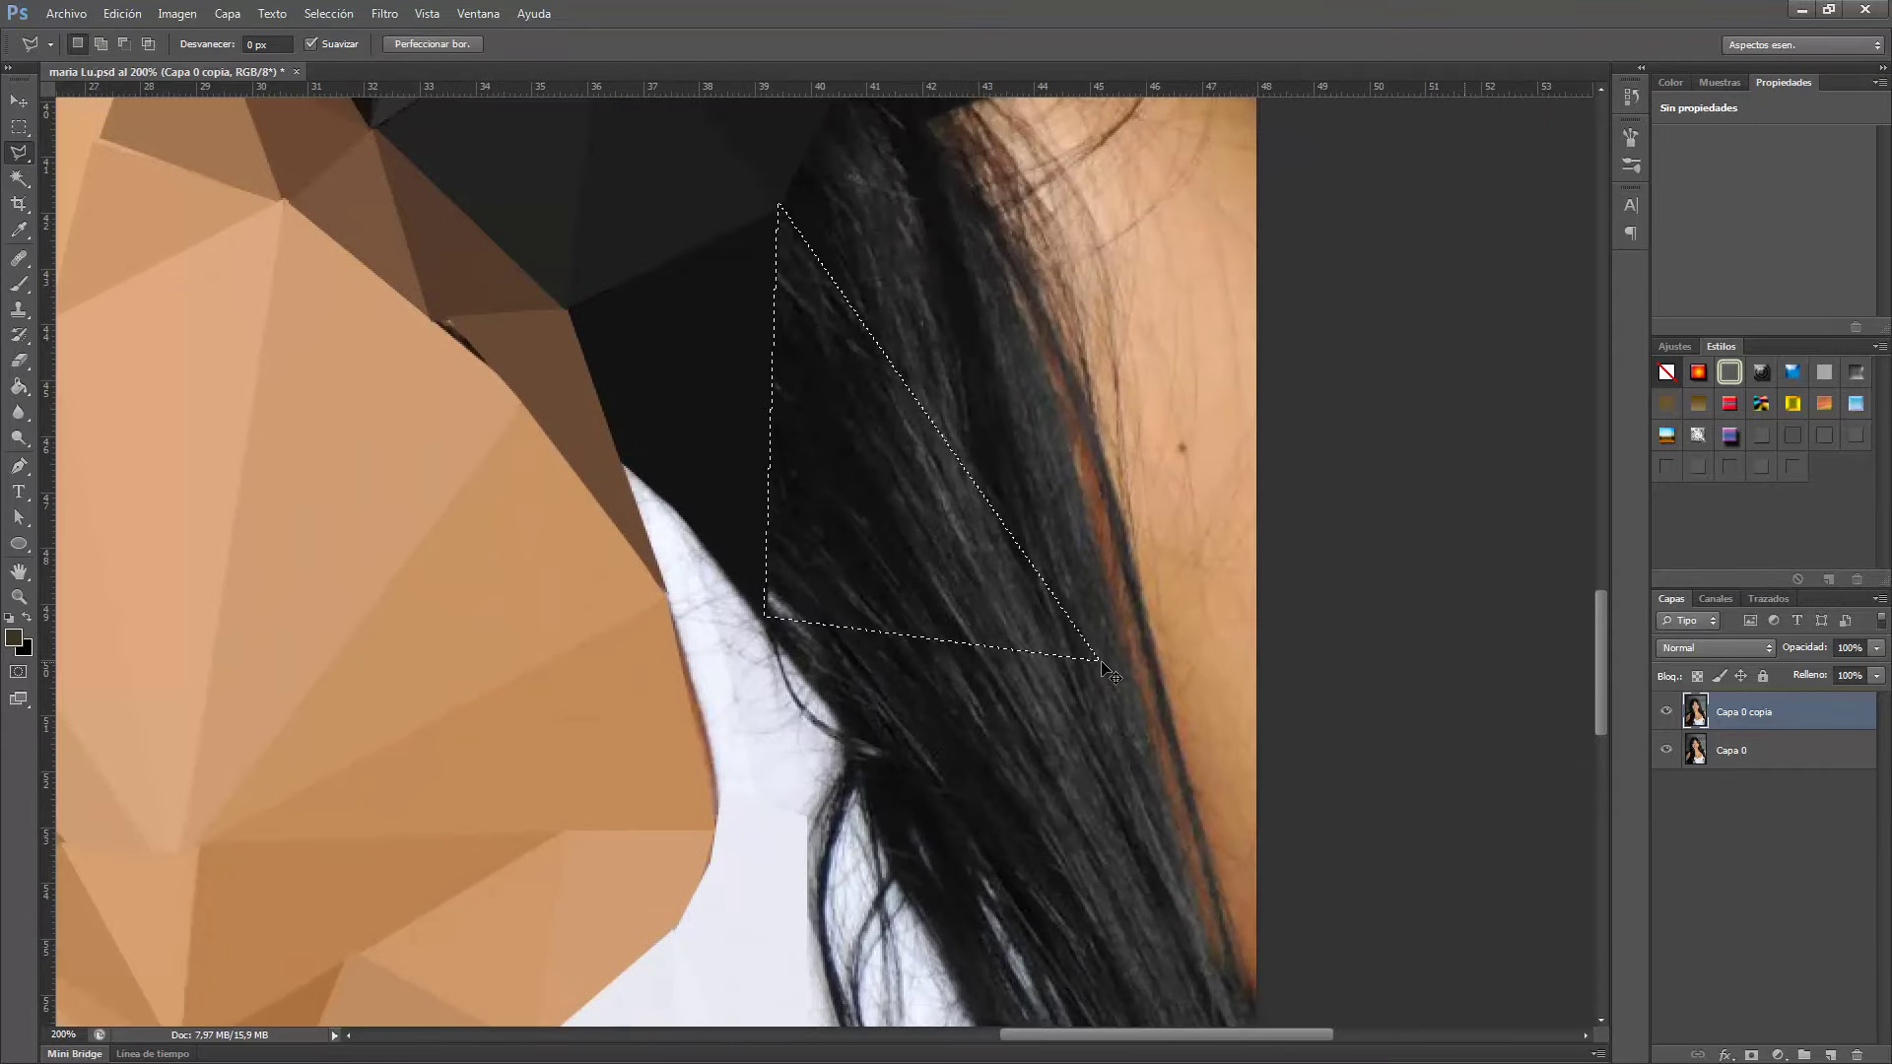
{"action": "key", "text": "ctrl+f"}
{"action": "left_click_drag", "start_coordinate": [790, 368], "coordinate": [739, 79]}
{"action": "left_click", "coordinate": [759, 355]}
{"action": "left_click", "coordinate": [838, 532]}
{"action": "double_click", "coordinate": [1191, 684]}
{"action": "key", "text": "ctrl+f"}
{"action": "left_click", "coordinate": [846, 529]}
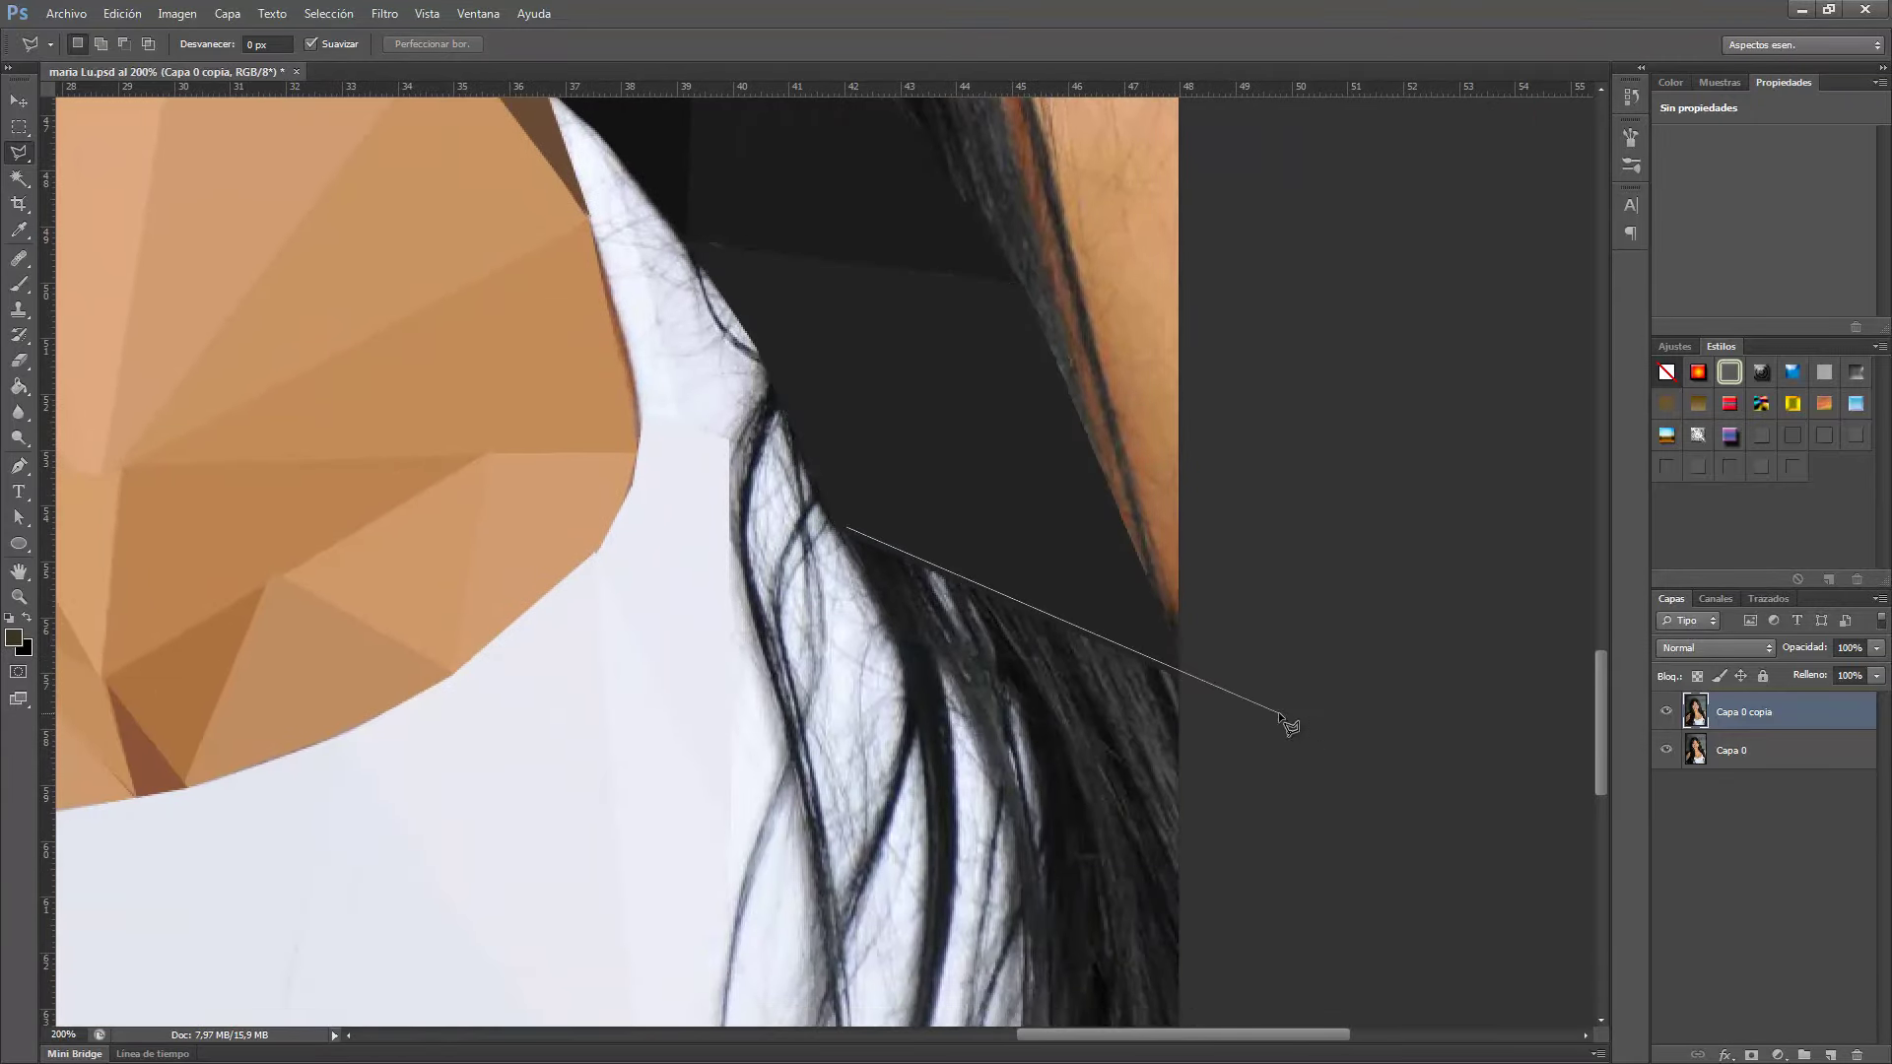
{"action": "double_click", "coordinate": [937, 648]}
{"action": "key", "text": "ctrl+f"}
Facet the white top's edge into light grey and darker grey polygons.
{"action": "left_click", "coordinate": [545, 99]}
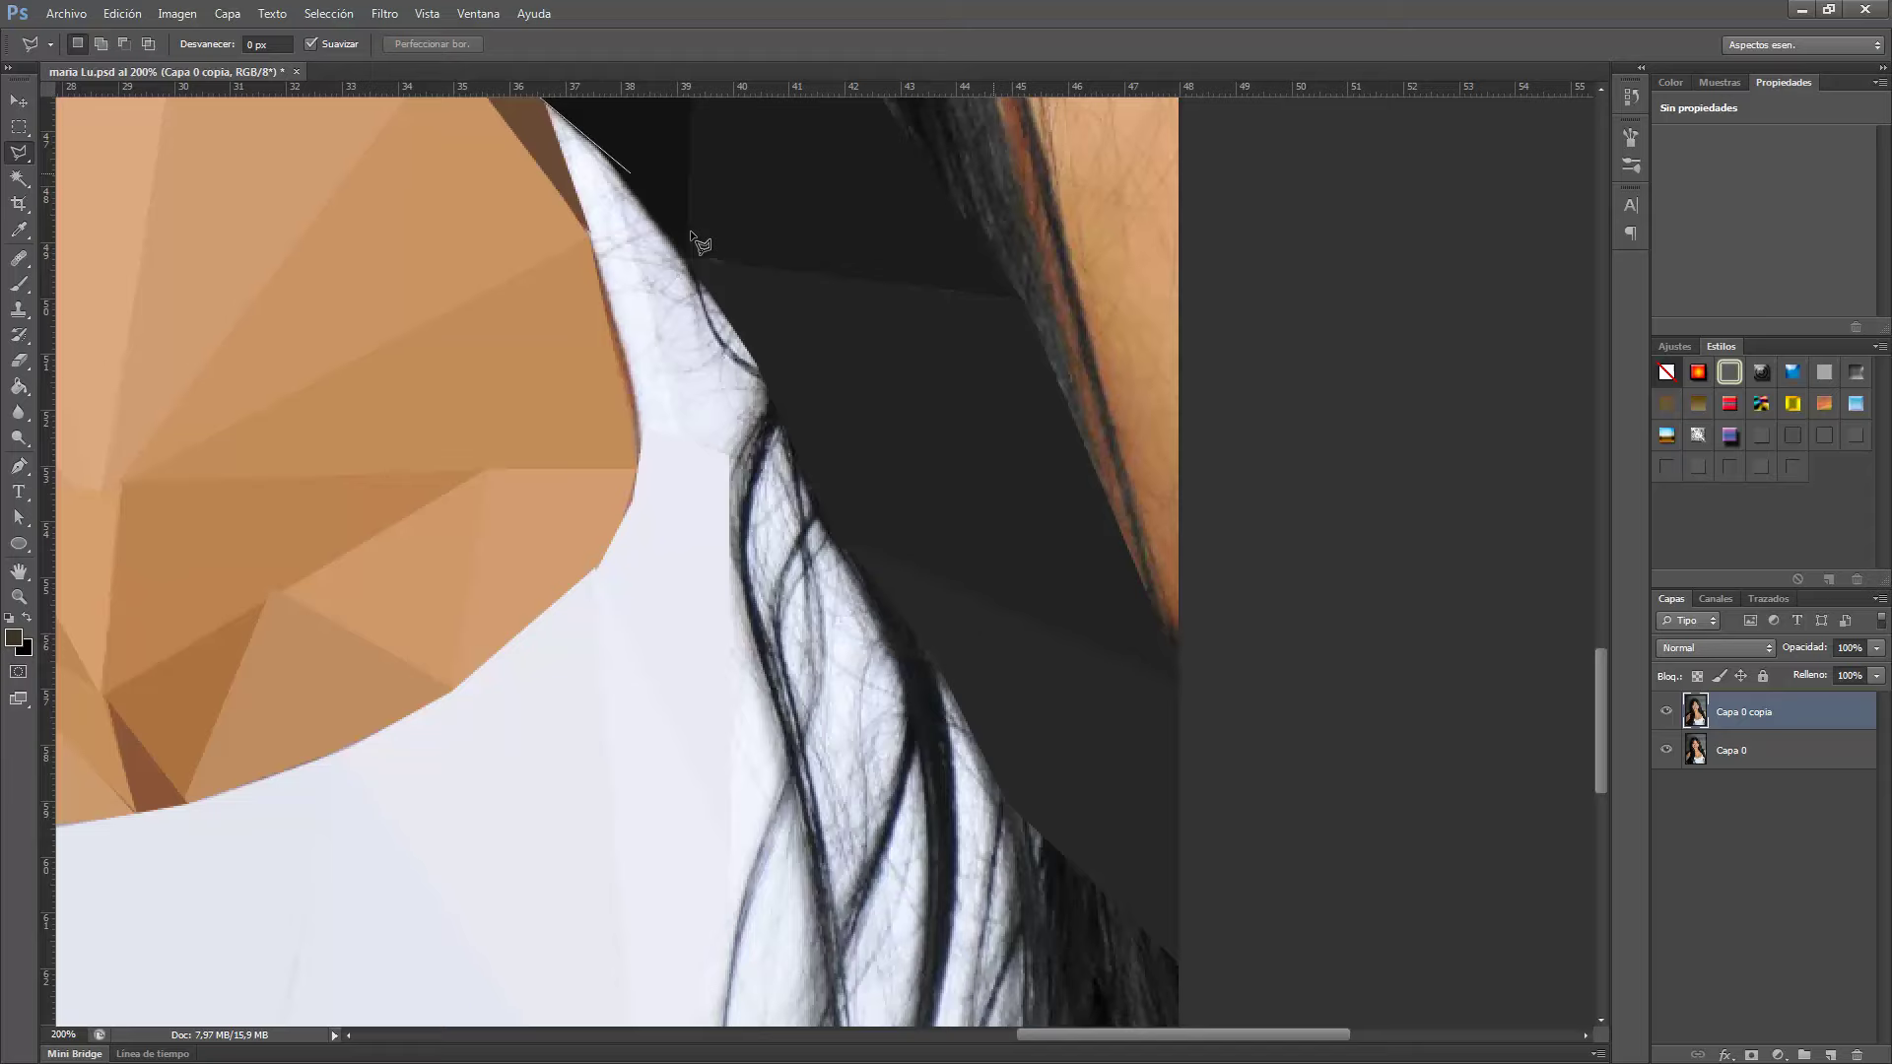
{"action": "double_click", "coordinate": [630, 430]}
{"action": "key", "text": "ctrl+f"}
{"action": "left_click", "coordinate": [724, 460]}
{"action": "left_click", "coordinate": [810, 473]}
{"action": "double_click", "coordinate": [769, 360]}
{"action": "key", "text": "ctrl+f"}
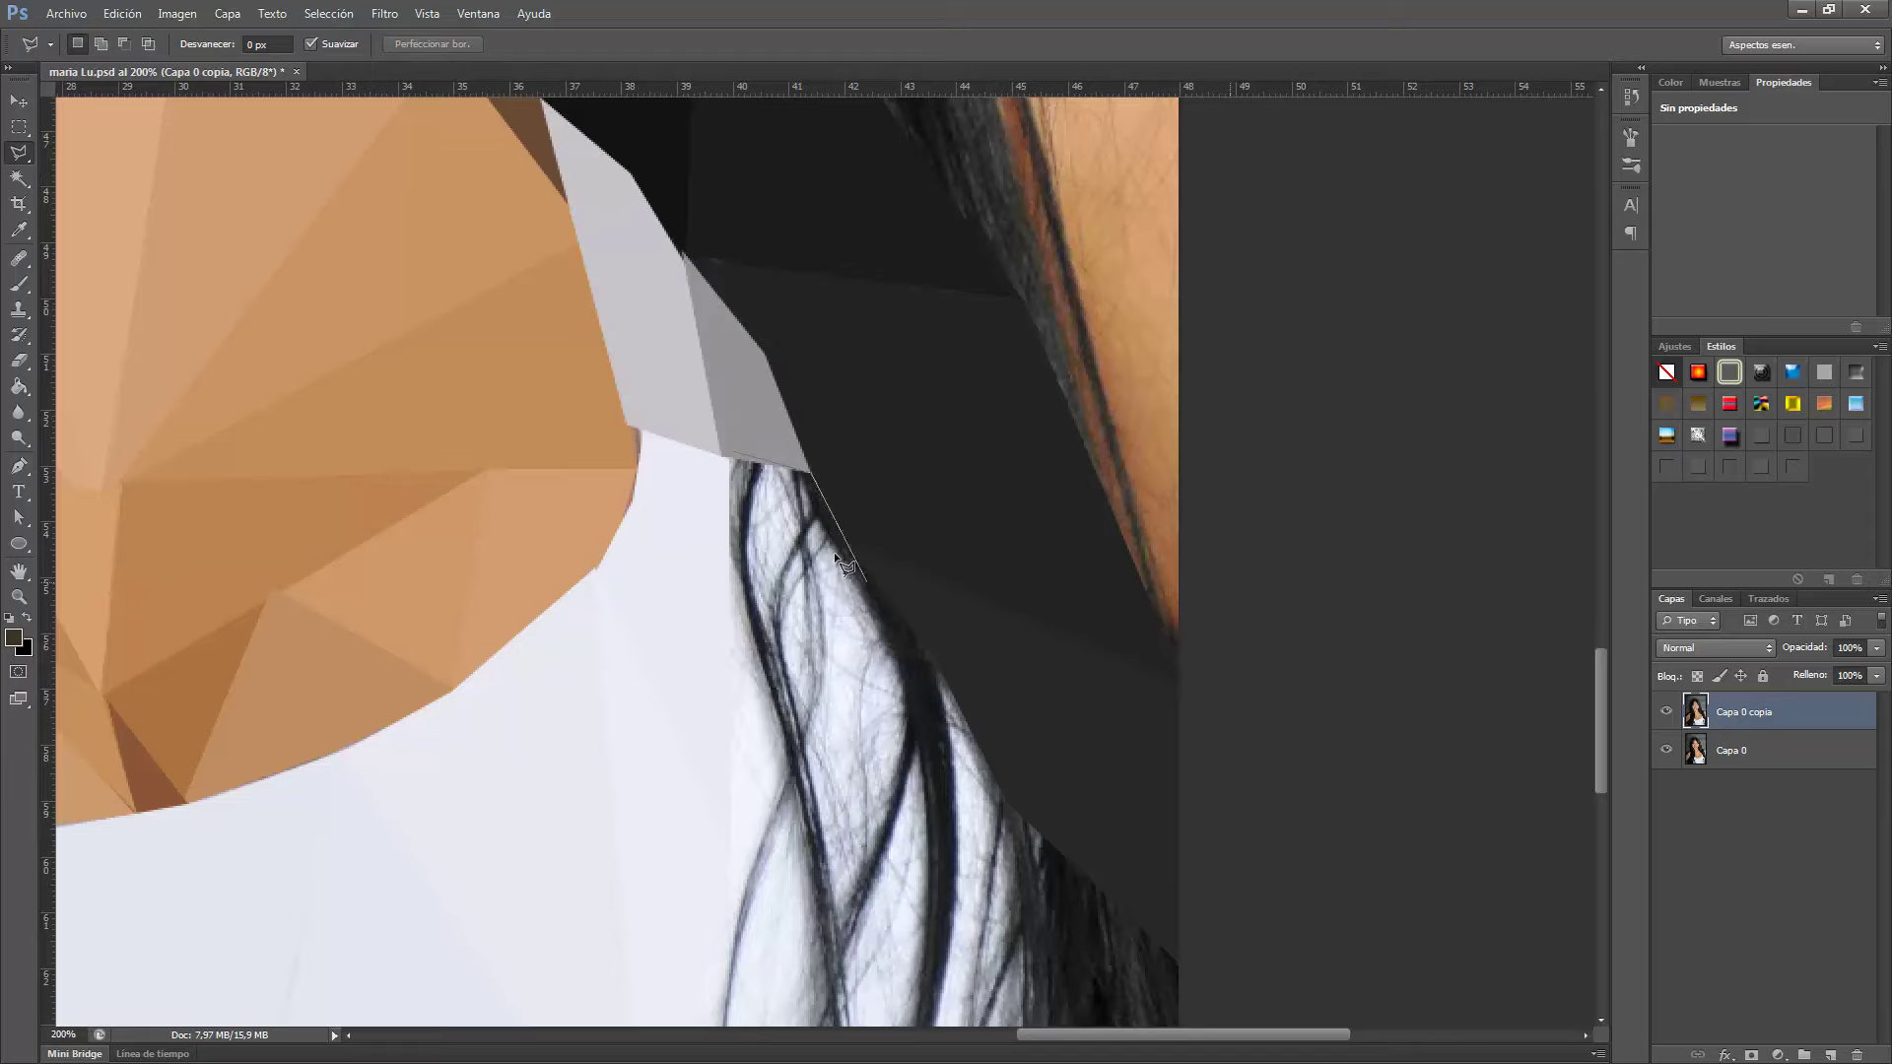
Average-fill four polygons over the lower hair strip lying across the top.
{"action": "left_click_drag", "start_coordinate": [735, 765], "coordinate": [620, 469]}
{"action": "left_click", "coordinate": [818, 483]}
{"action": "left_click", "coordinate": [803, 718]}
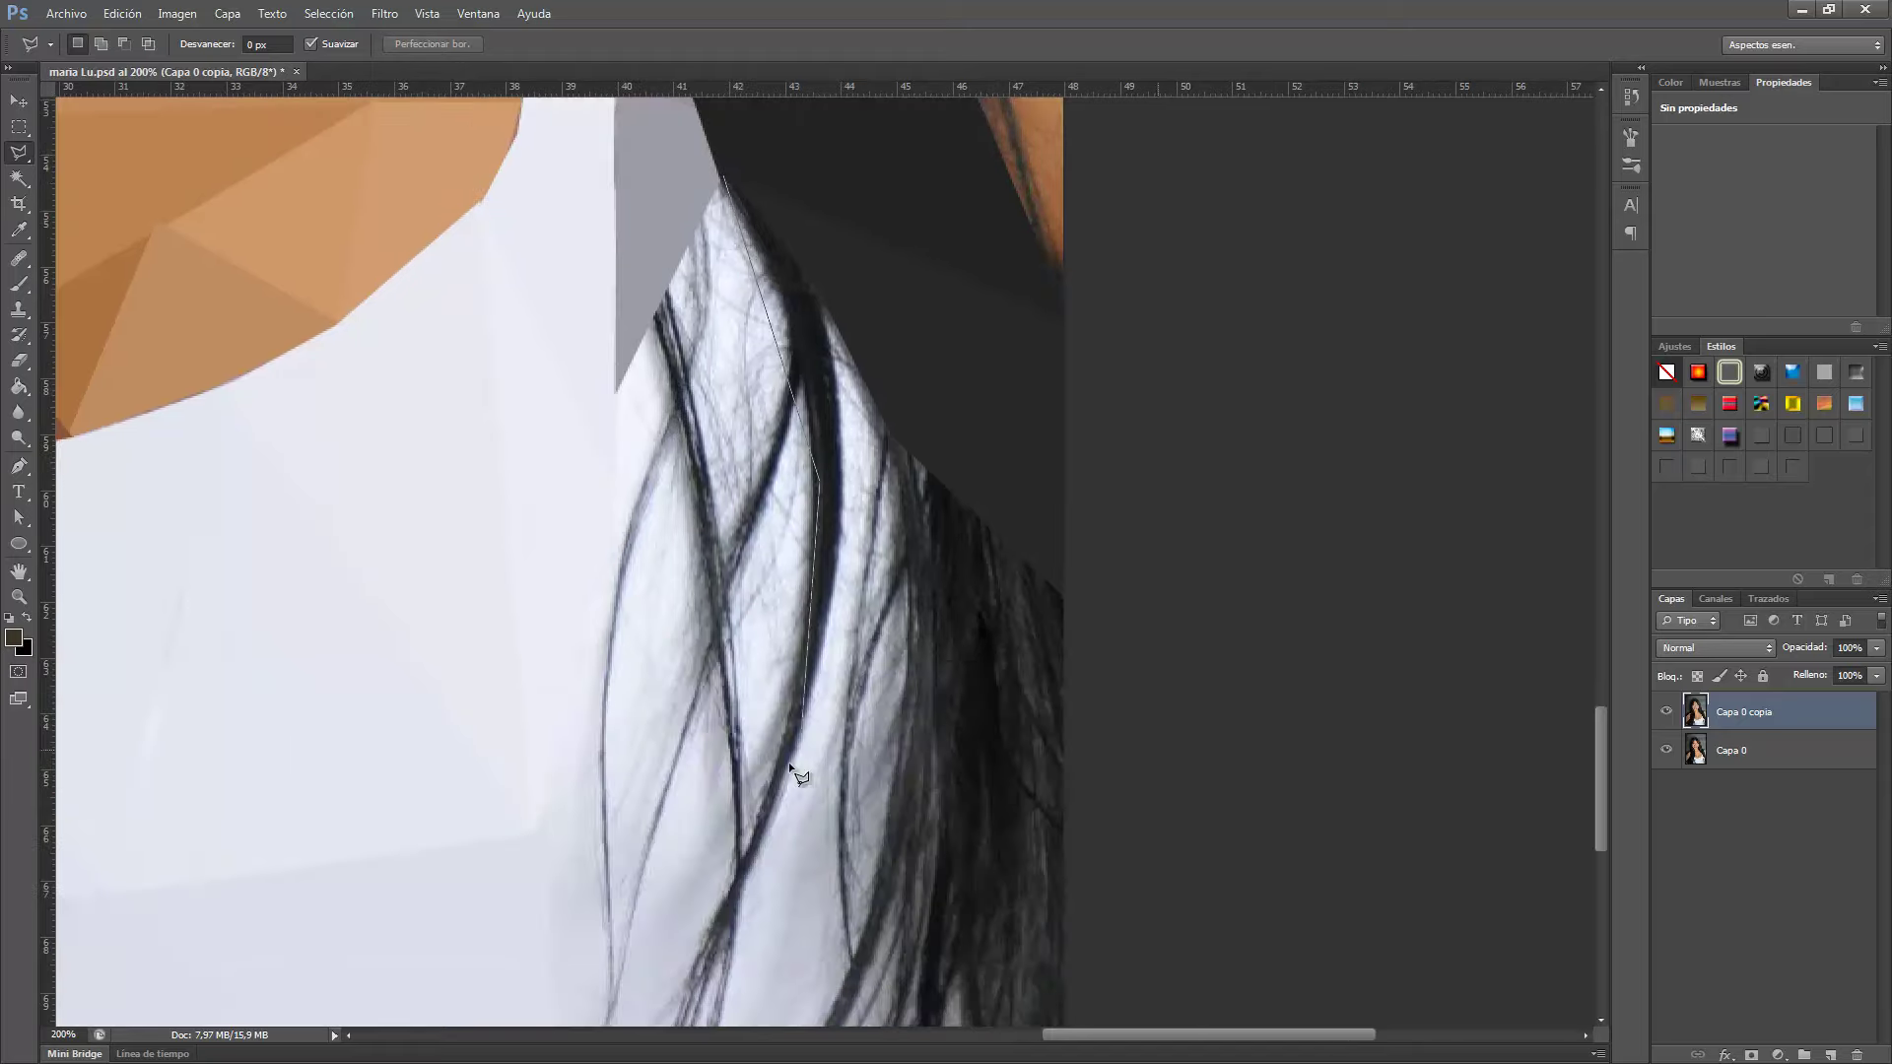
{"action": "double_click", "coordinate": [661, 292]}
{"action": "key", "text": "ctrl+f"}
{"action": "double_click", "coordinate": [828, 488]}
{"action": "key", "text": "ctrl+f"}
{"action": "double_click", "coordinate": [782, 700]}
{"action": "key", "text": "ctrl+f"}
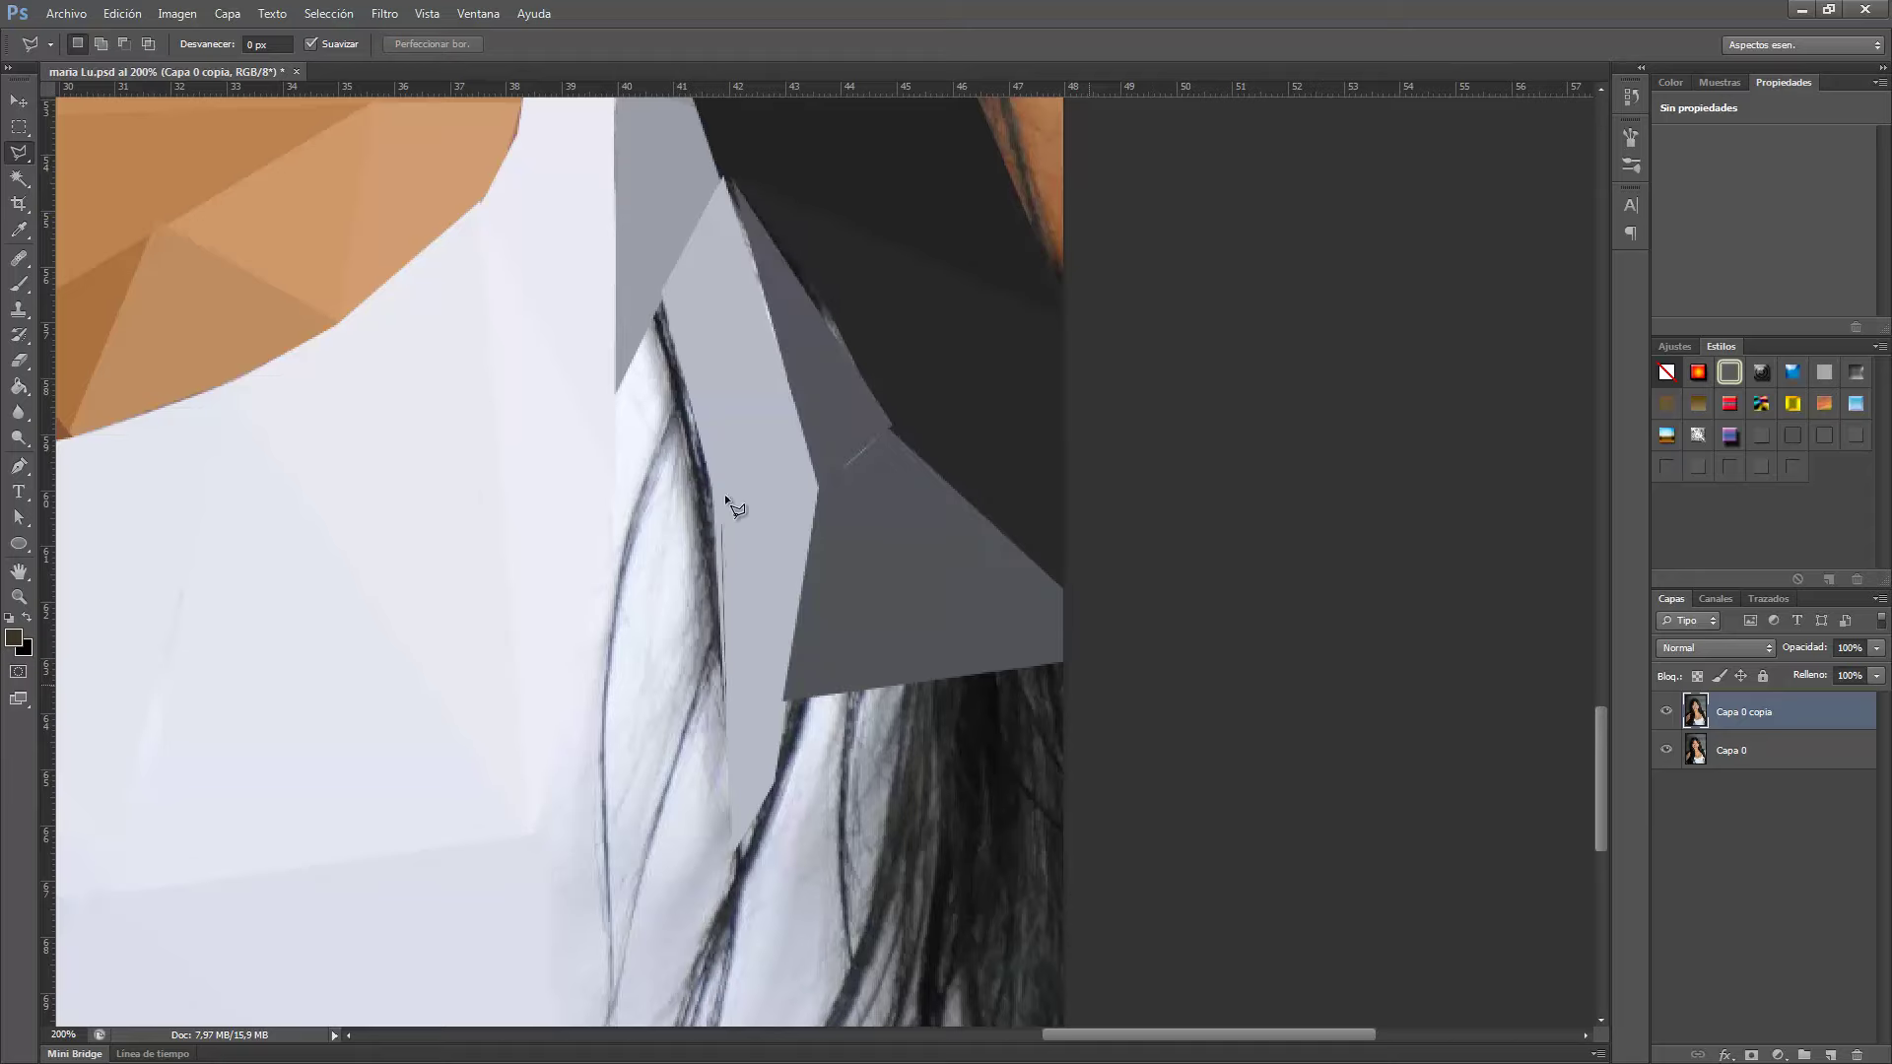
{"action": "double_click", "coordinate": [728, 702]}
{"action": "key", "text": "ctrl+f"}
Facet the lower part of the top into two averaged triangles.
{"action": "left_click", "coordinate": [732, 702]}
{"action": "left_click", "coordinate": [537, 829]}
{"action": "left_click_drag", "start_coordinate": [536, 830], "coordinate": [599, 367]}
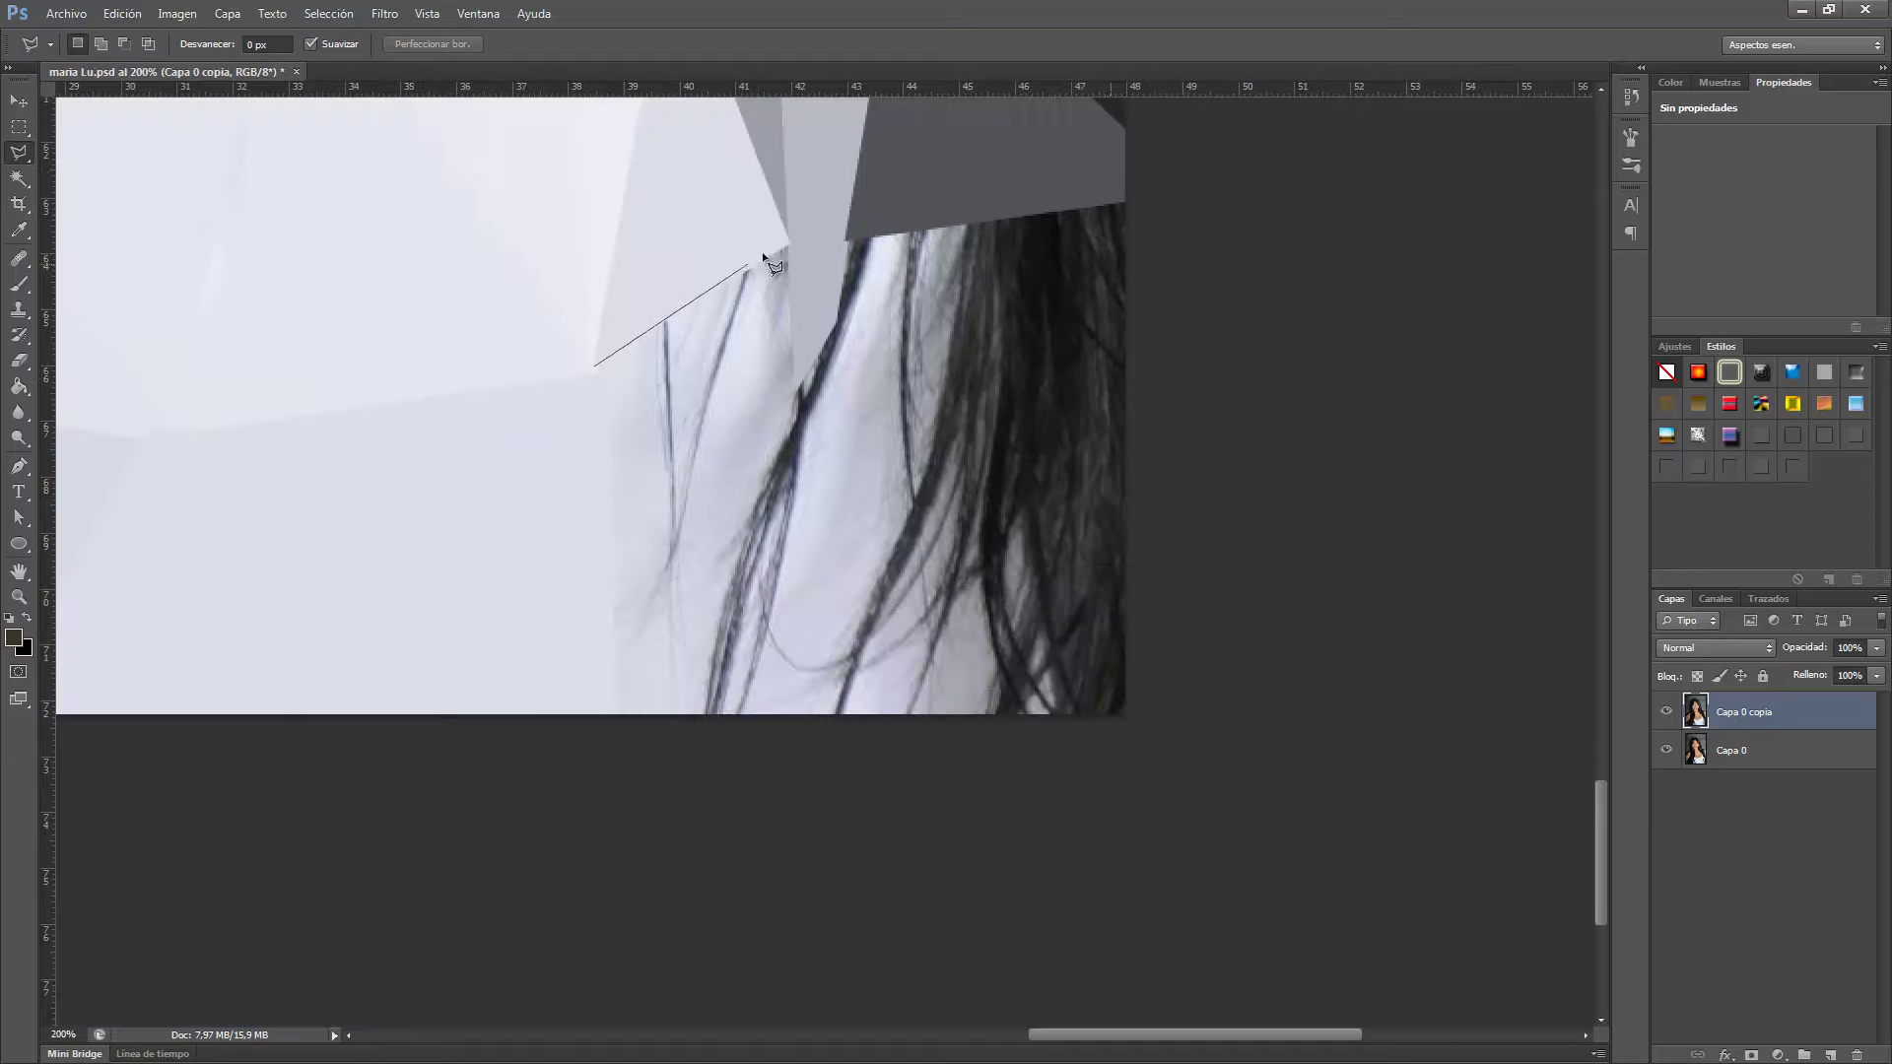
{"action": "double_click", "coordinate": [795, 392]}
{"action": "key", "text": "ctrl+f"}
{"action": "double_click", "coordinate": [624, 836]}
{"action": "key", "text": "ctrl+f"}
Average-fill the strip along the hair edge and the dark strip at the right.
{"action": "left_click", "coordinate": [1003, 853]}
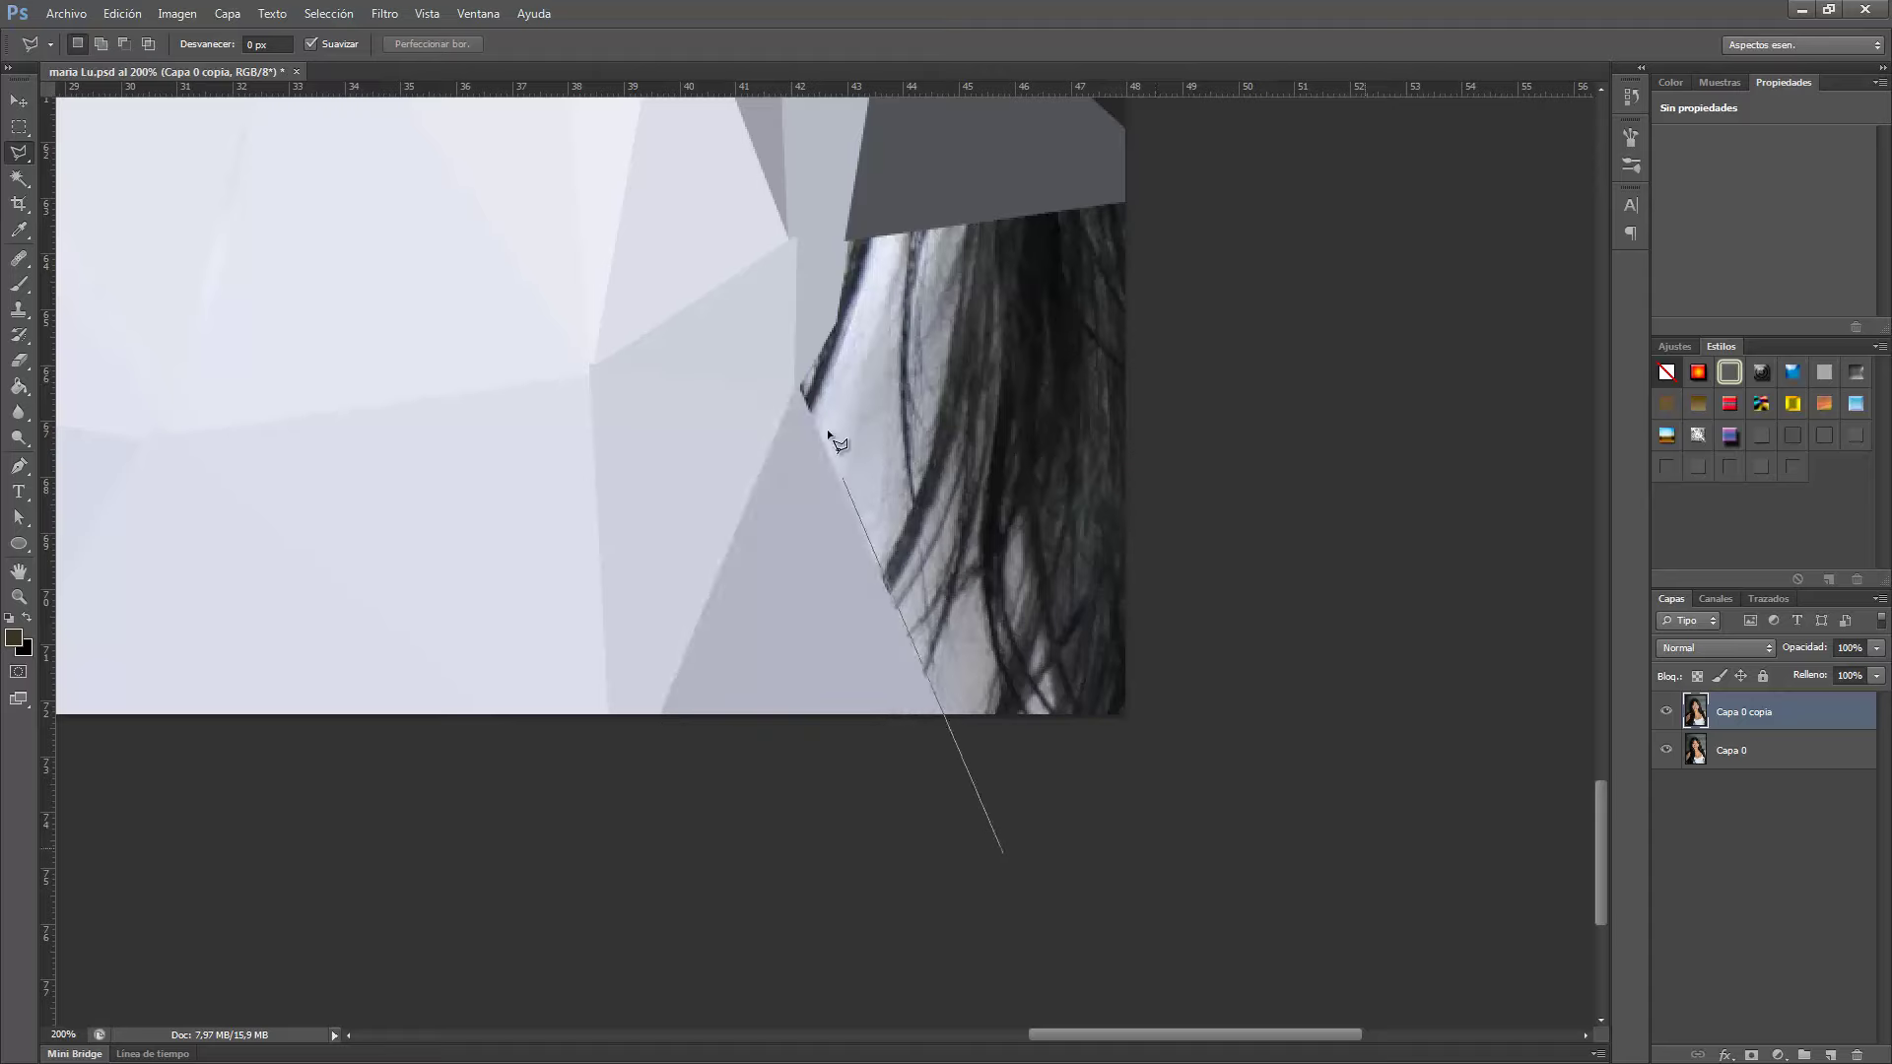
{"action": "left_click", "coordinate": [792, 378]}
{"action": "left_click", "coordinate": [838, 318]}
{"action": "double_click", "coordinate": [848, 239]}
{"action": "key", "text": "ctrl+f"}
{"action": "left_click", "coordinate": [1195, 195]}
{"action": "double_click", "coordinate": [1195, 860]}
{"action": "key", "text": "ctrl+f"}
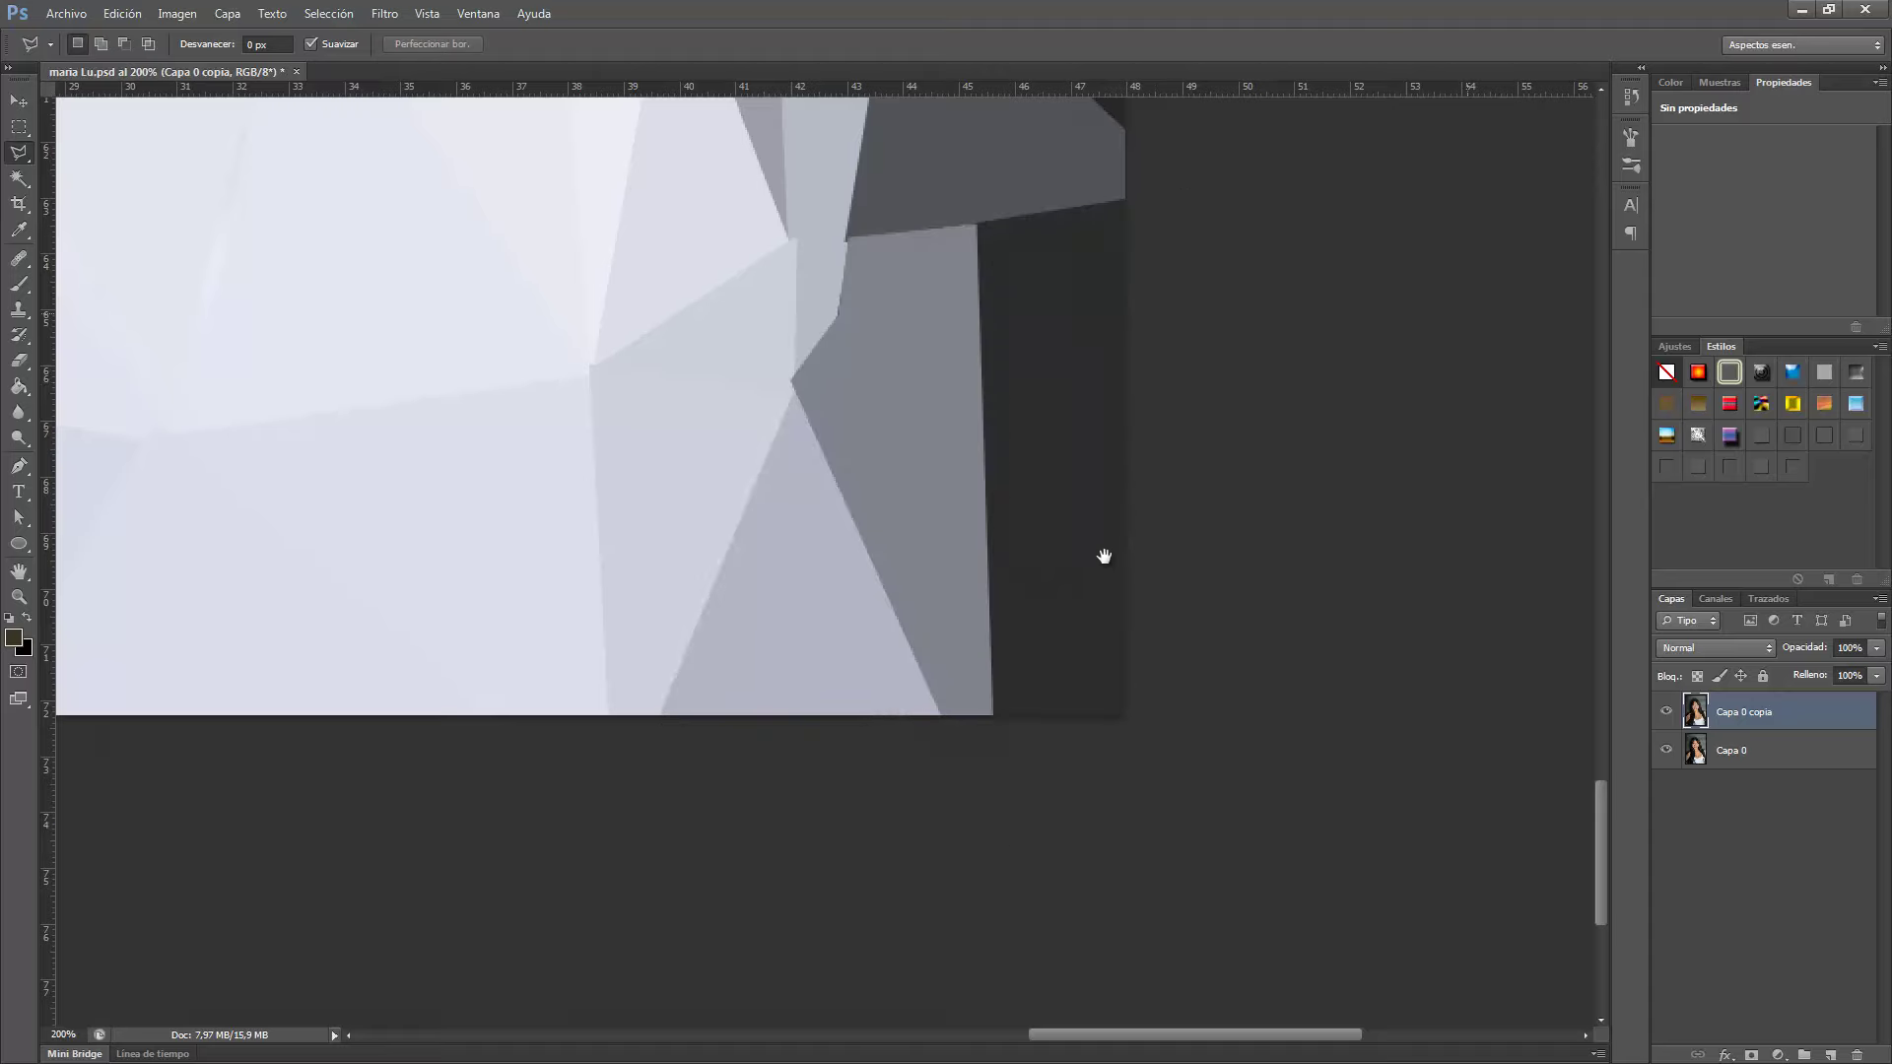
Fill the shoulder polygons with average colours, including a flat brown triangle.
{"action": "scroll", "coordinate": [1198, 887], "scroll_direction": "up", "scroll_amount": 10}
{"action": "double_click", "coordinate": [1015, 260]}
{"action": "key", "text": "ctrl+f"}
{"action": "scroll", "coordinate": [996, 280], "scroll_direction": "up", "scroll_amount": 5}
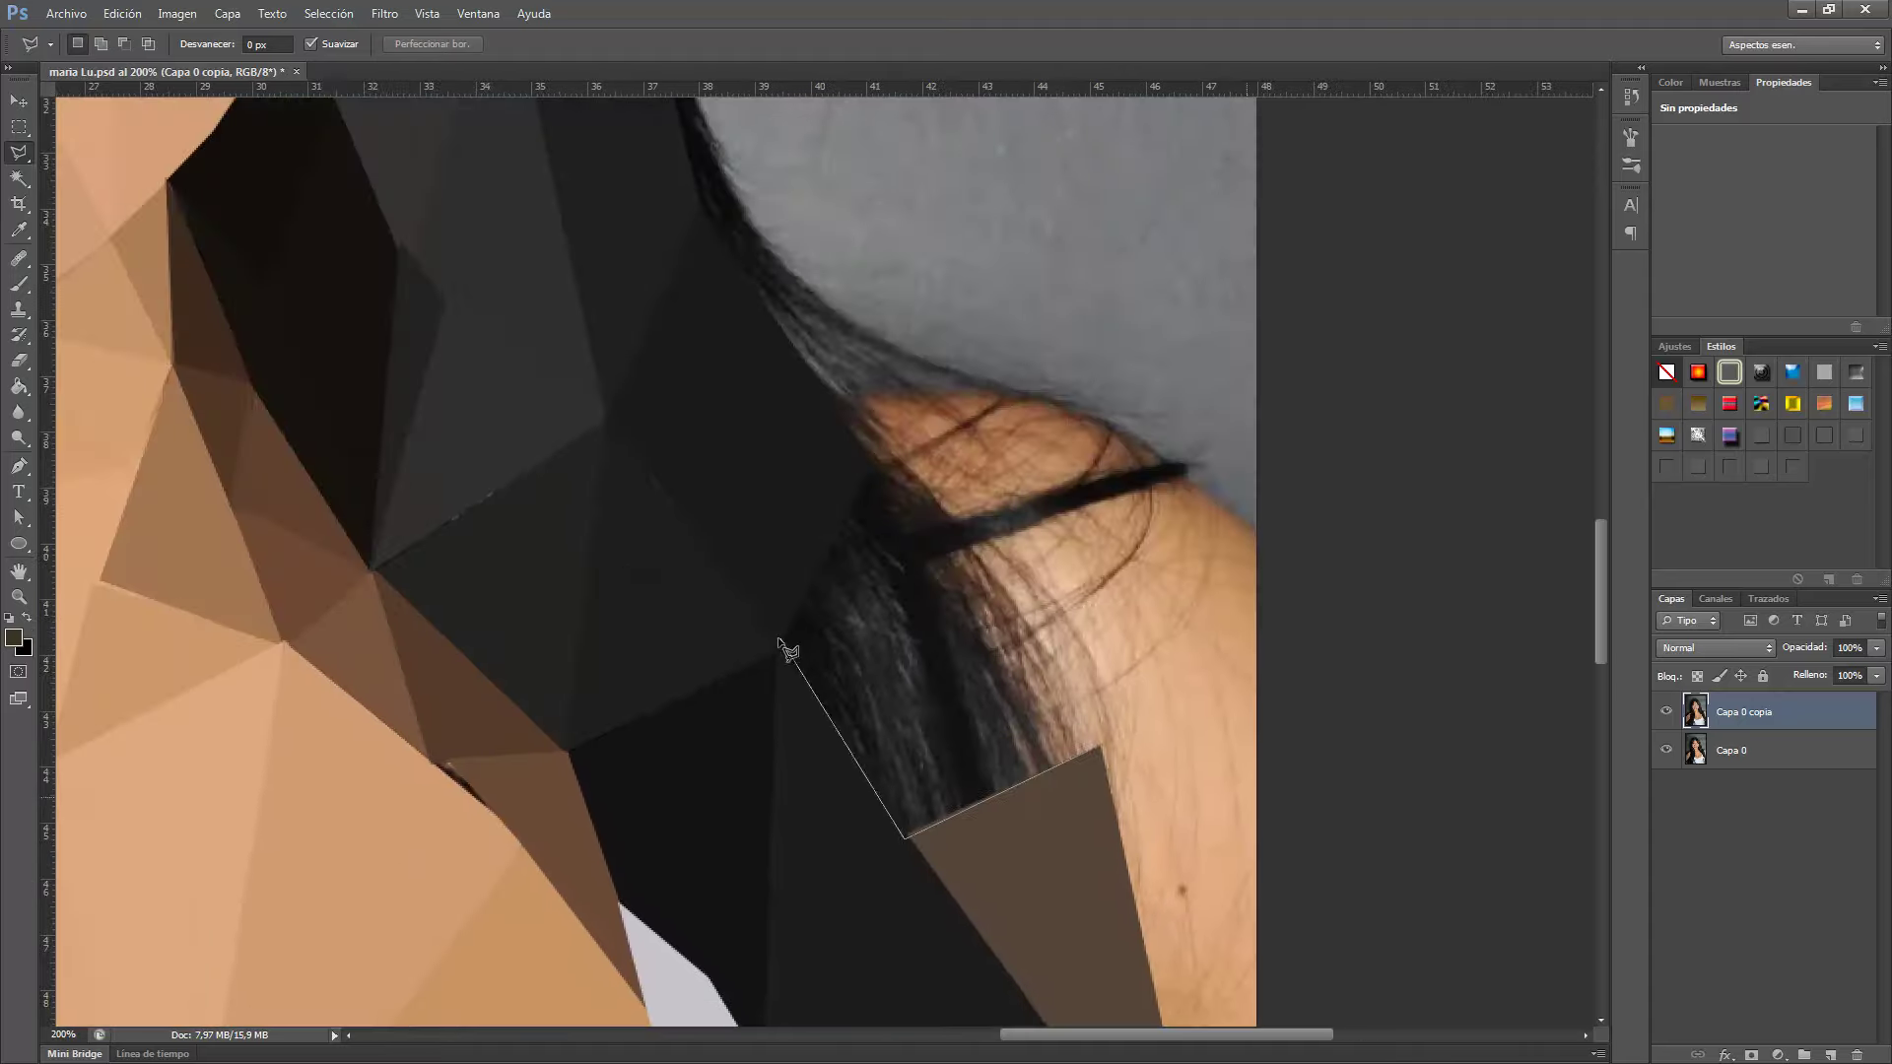
{"action": "double_click", "coordinate": [781, 642]}
{"action": "key", "text": "ctrl+f"}
{"action": "left_click", "coordinate": [831, 385]}
{"action": "double_click", "coordinate": [1015, 377]}
{"action": "key", "text": "ctrl+f"}
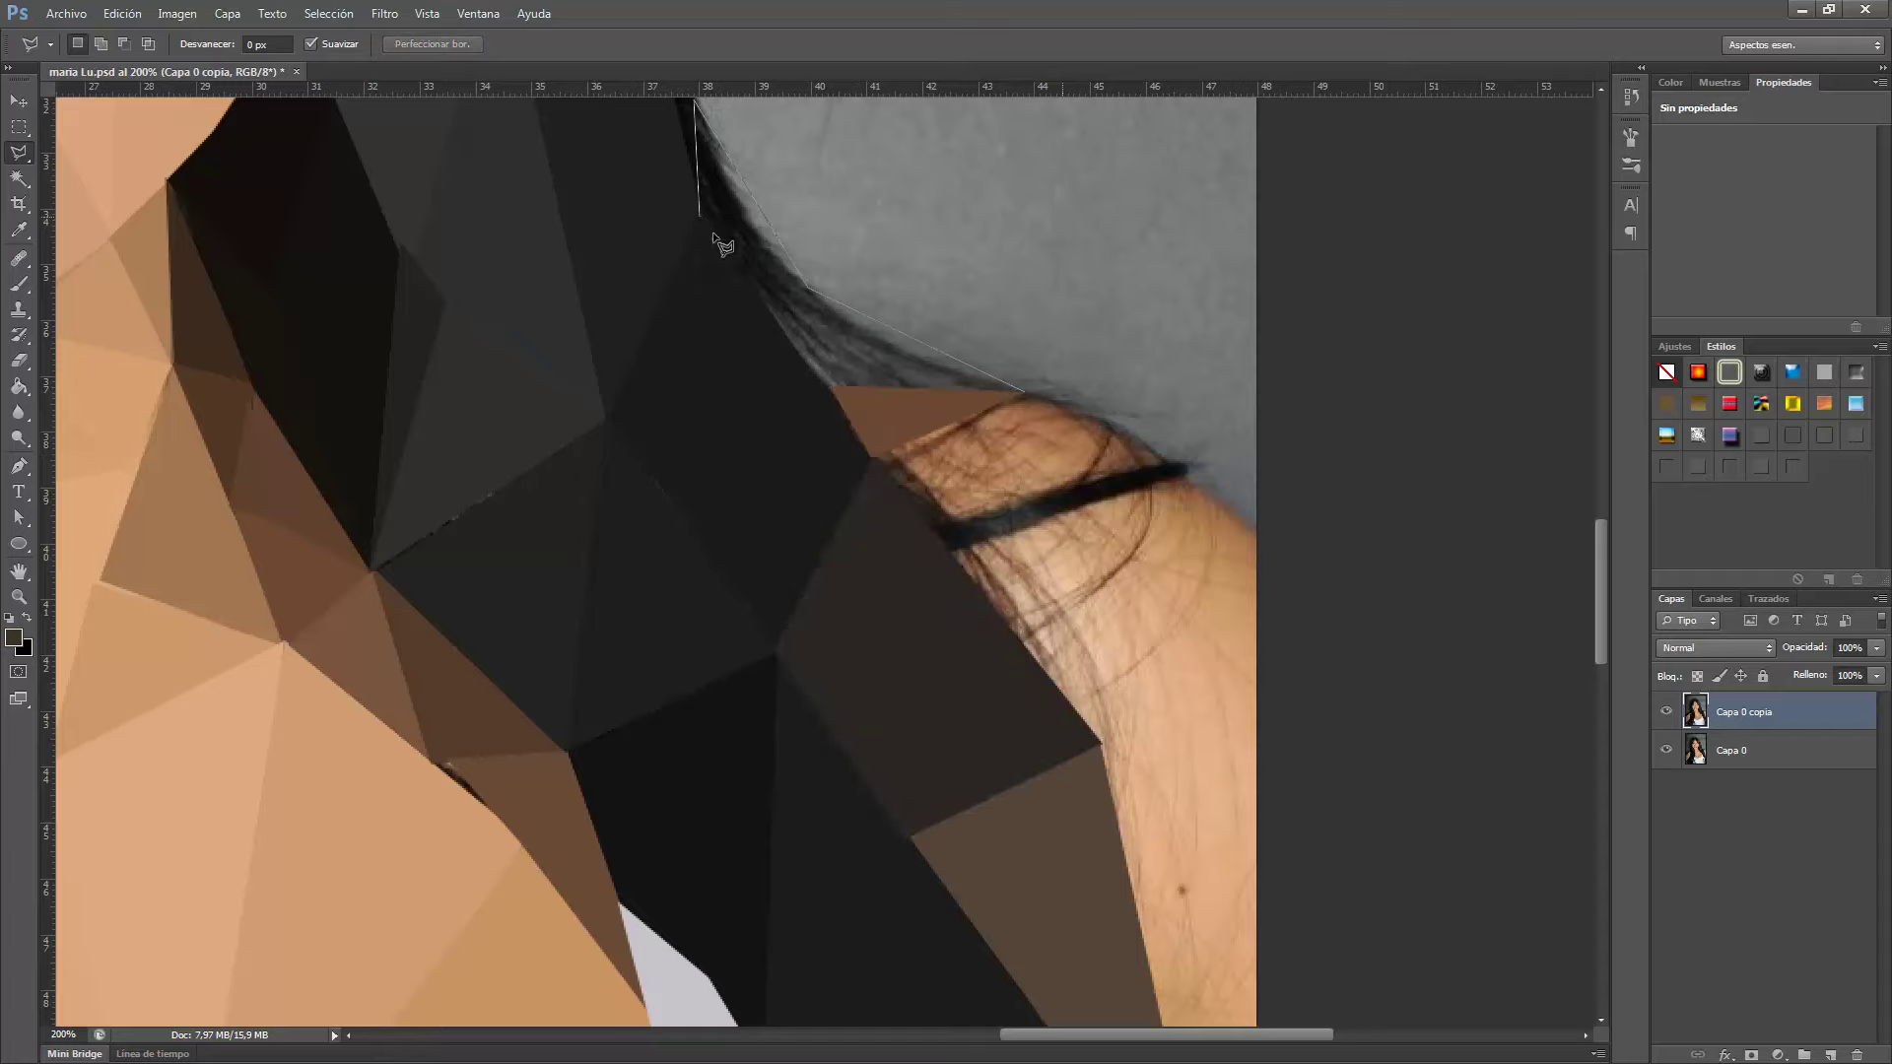
Fill the strips along the hair edge over the shoulder in dark grey and browns.
{"action": "left_click", "coordinate": [832, 385]}
{"action": "left_click", "coordinate": [1025, 392]}
{"action": "key", "text": "ctrl+f"}
{"action": "double_click", "coordinate": [1178, 463]}
{"action": "key", "text": "ctrl+f"}
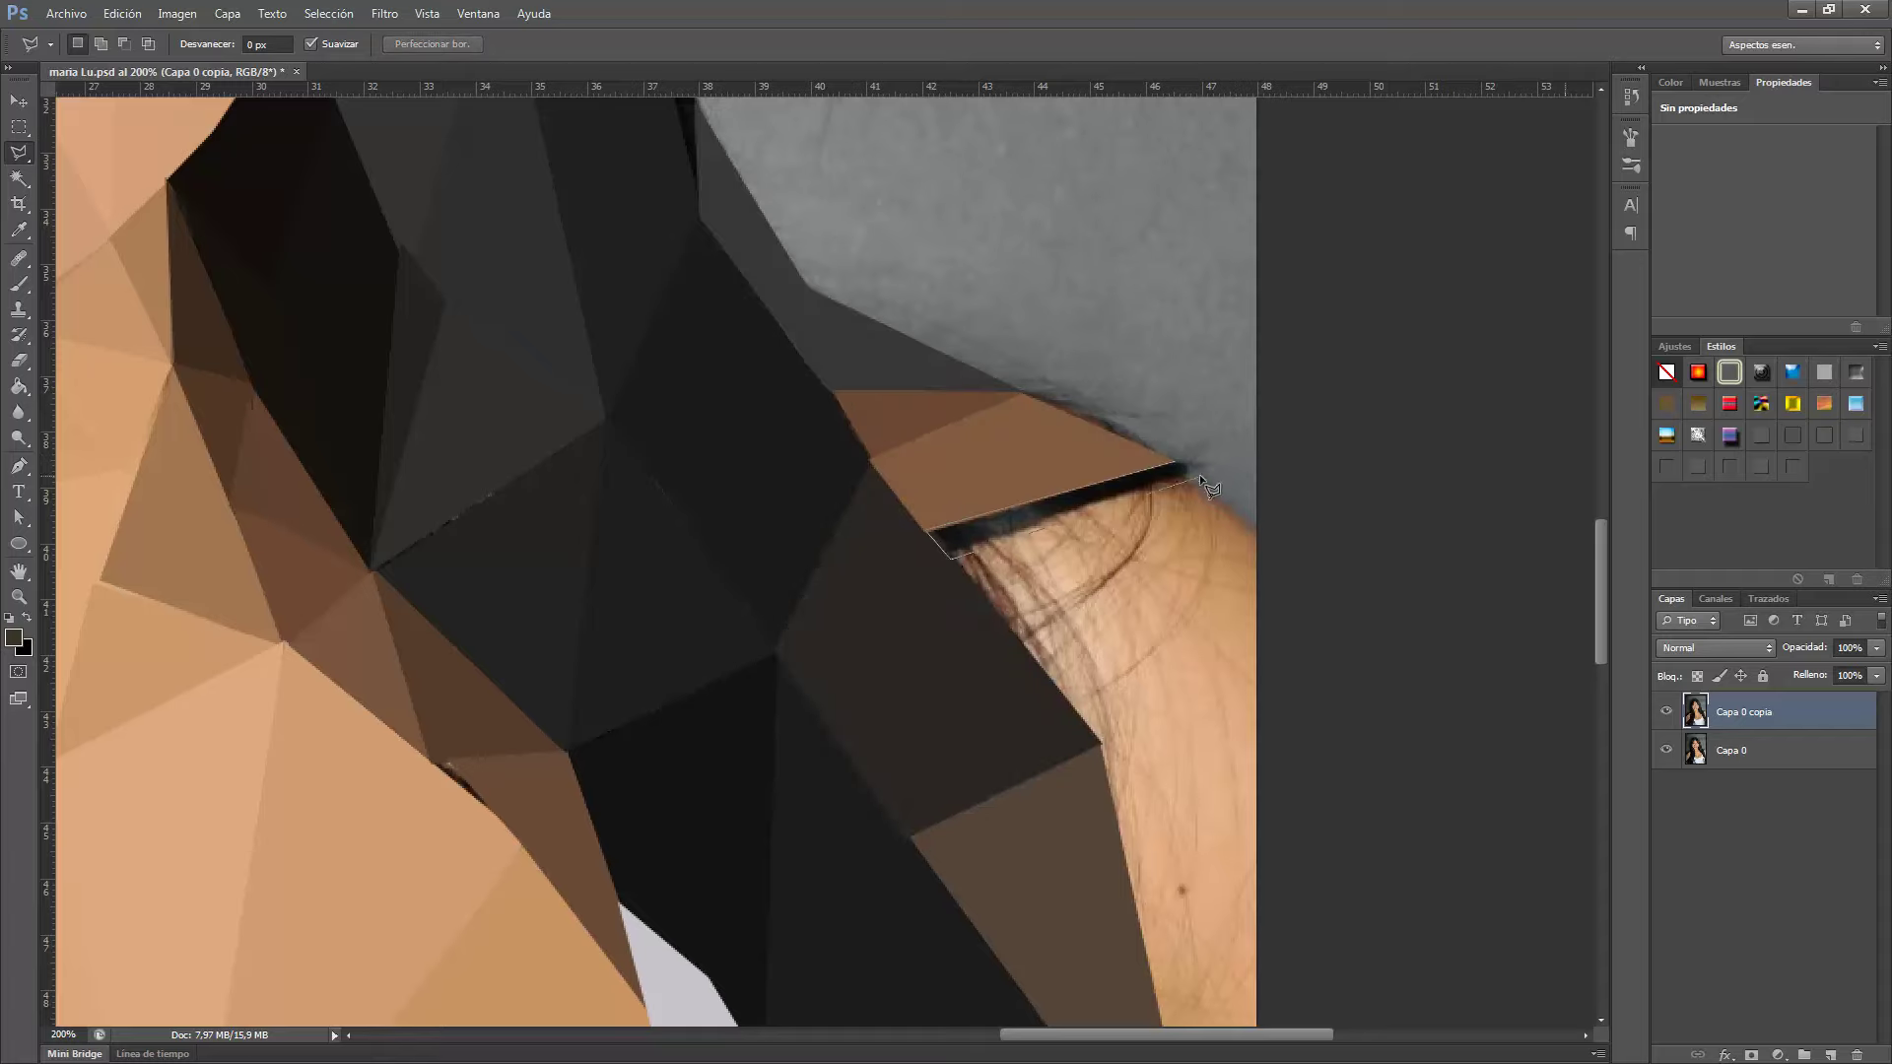
{"action": "double_click", "coordinate": [1199, 475]}
{"action": "key", "text": "ctrl+f"}
{"action": "double_click", "coordinate": [964, 561]}
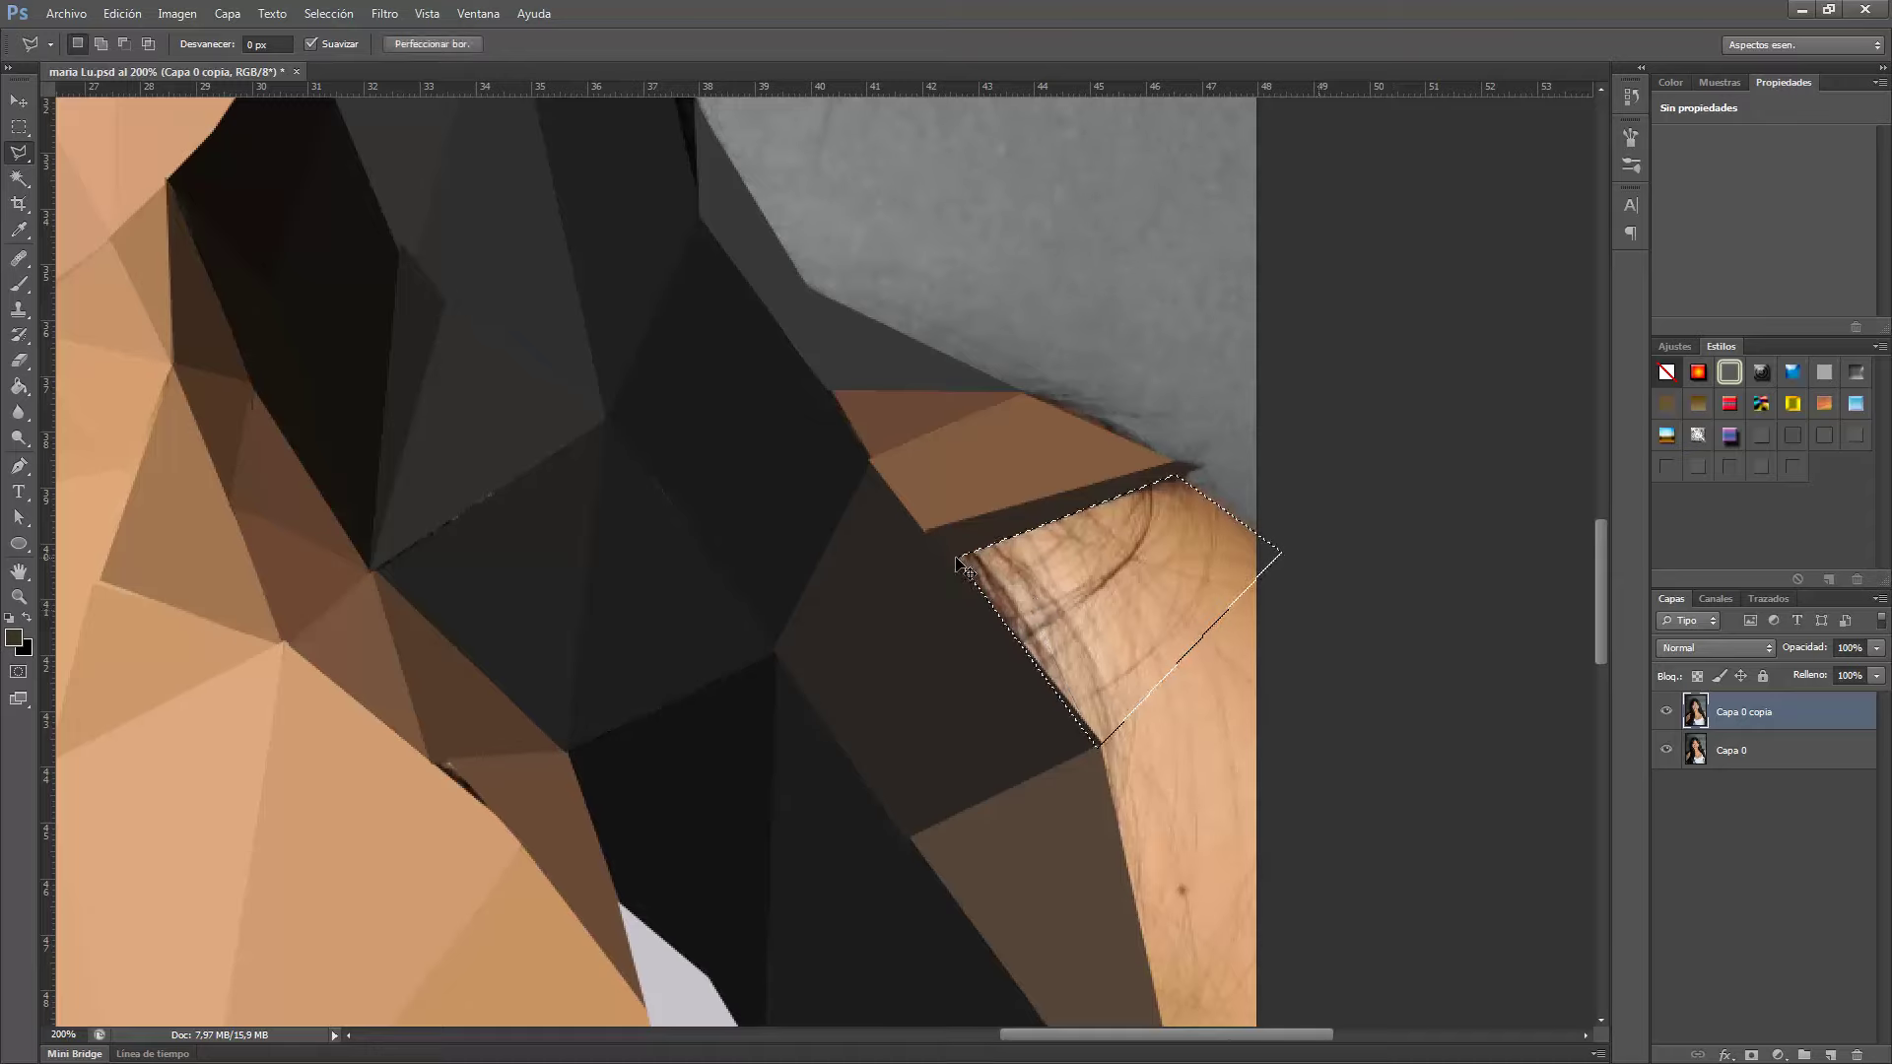
{"action": "key", "text": "ctrl+f"}
Outline corners along the arm edge, then zoom out to view the whole portrait.
{"action": "scroll", "coordinate": [1210, 423], "scroll_direction": "down", "scroll_amount": 5}
{"action": "left_click", "coordinate": [1104, 369]}
{"action": "left_click", "coordinate": [1170, 667]}
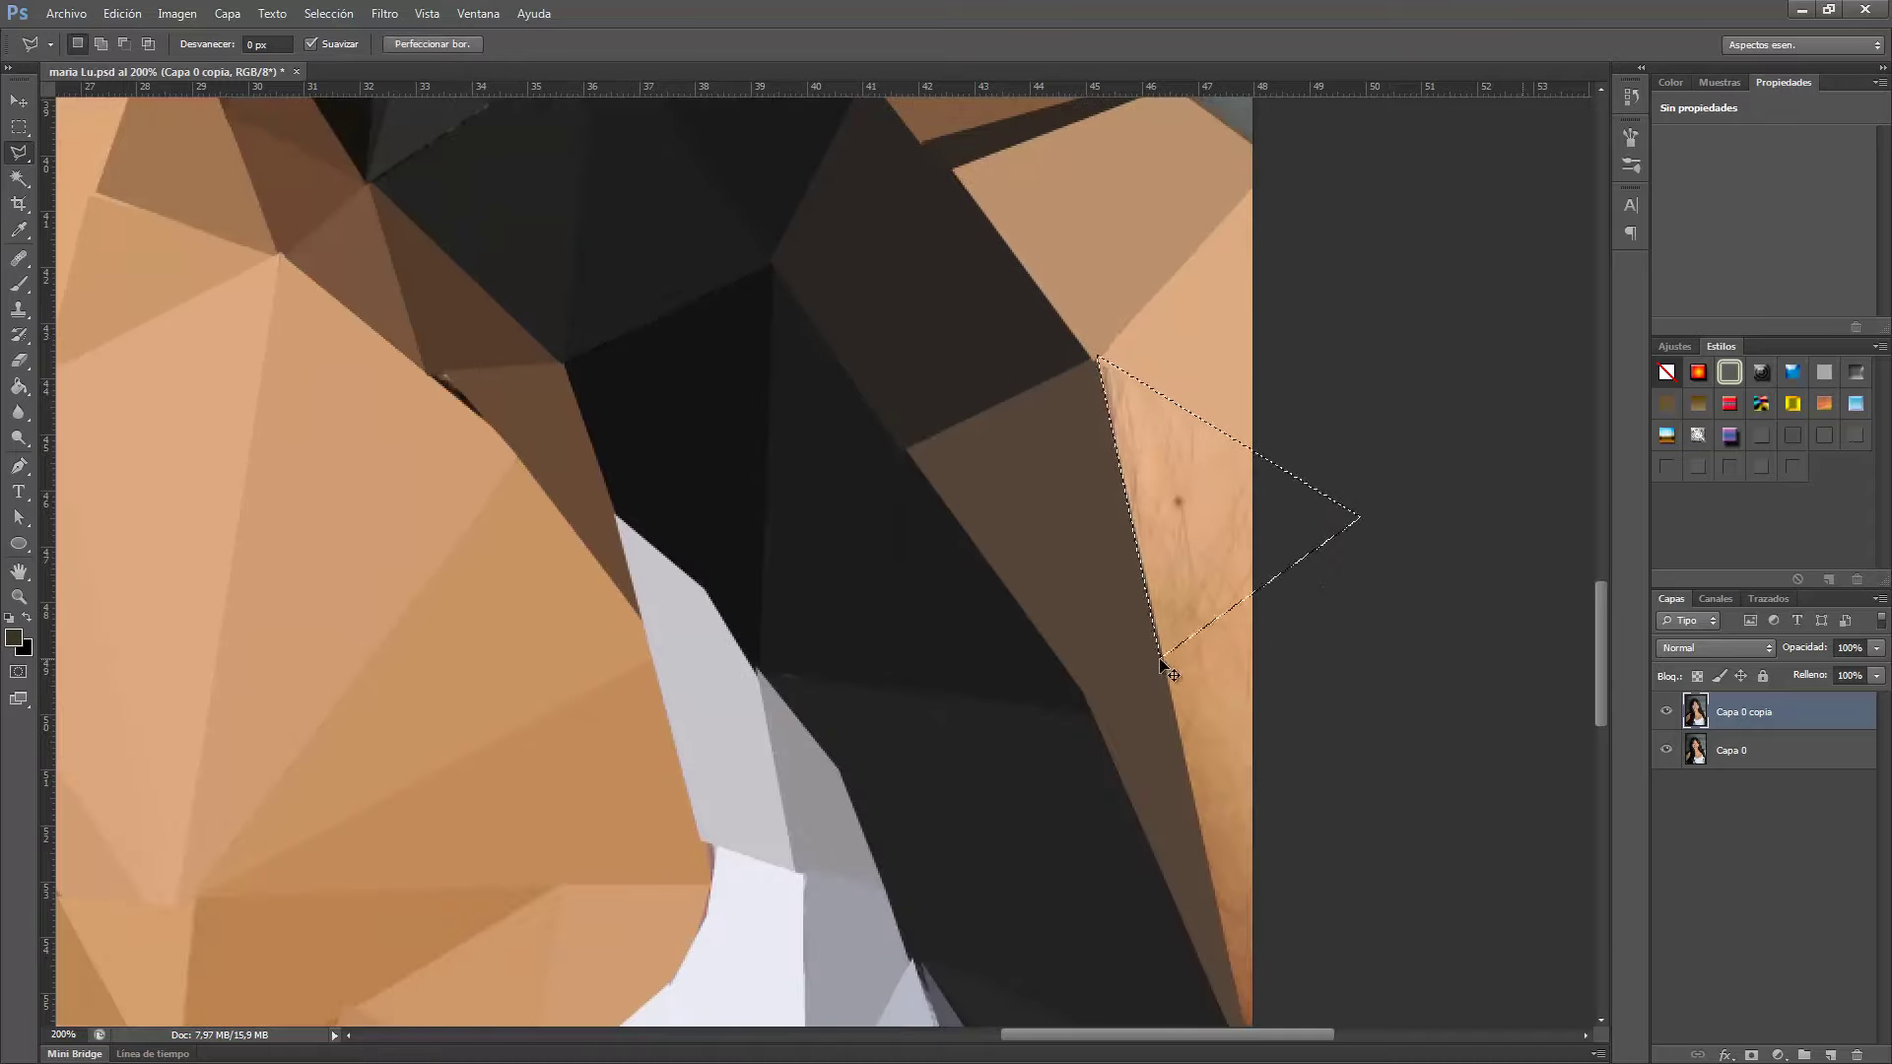
{"action": "scroll", "coordinate": [1250, 977], "scroll_direction": "down", "scroll_amount": 2}
{"action": "key", "text": "ctrl+minus"}
{"action": "key", "text": "ctrl+minus"}
{"action": "key", "text": "ctrl+minus"}
{"action": "key", "text": "ctrl+minus"}
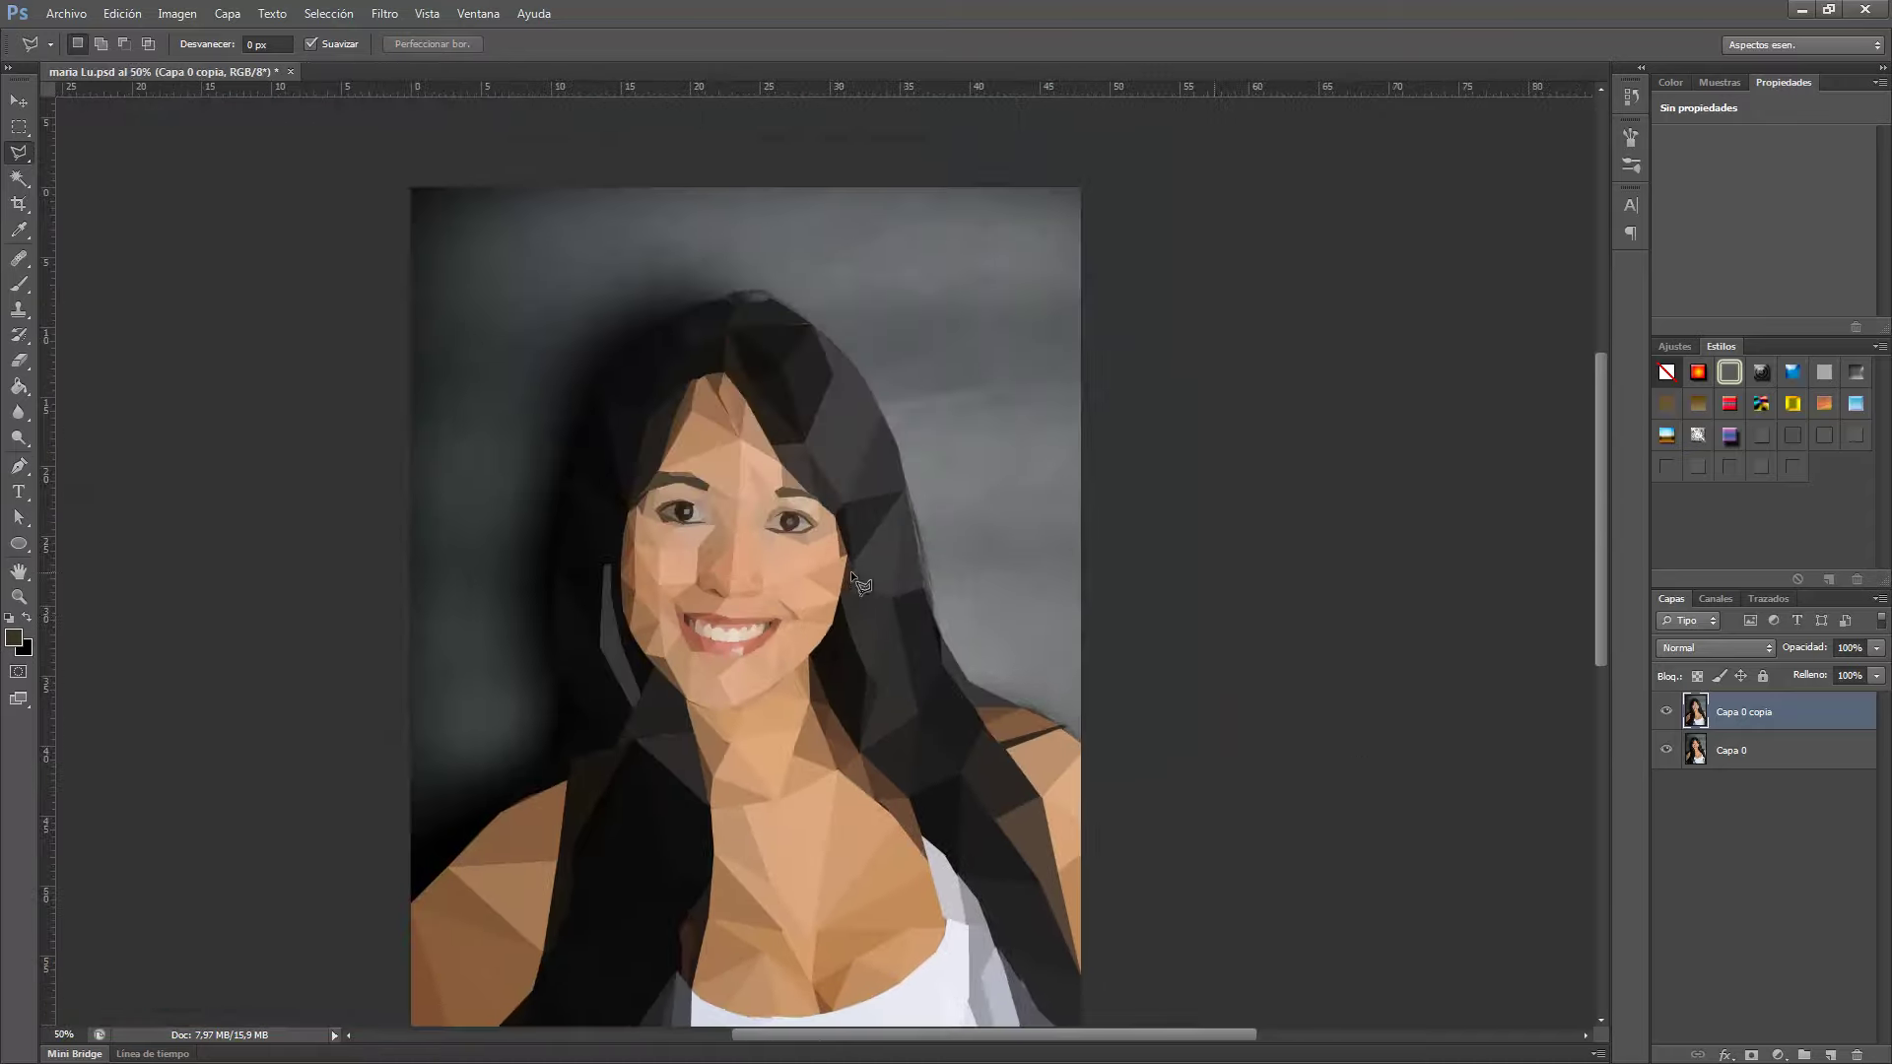
Discard the unfinished lasso outline and zoom back out to the whole portrait.
{"action": "key", "text": "ctrl+plus"}
{"action": "key", "text": "ctrl+plus"}
{"action": "key", "text": "ctrl+plus"}
{"action": "key", "text": "ctrl+plus"}
{"action": "key", "text": "Escape"}
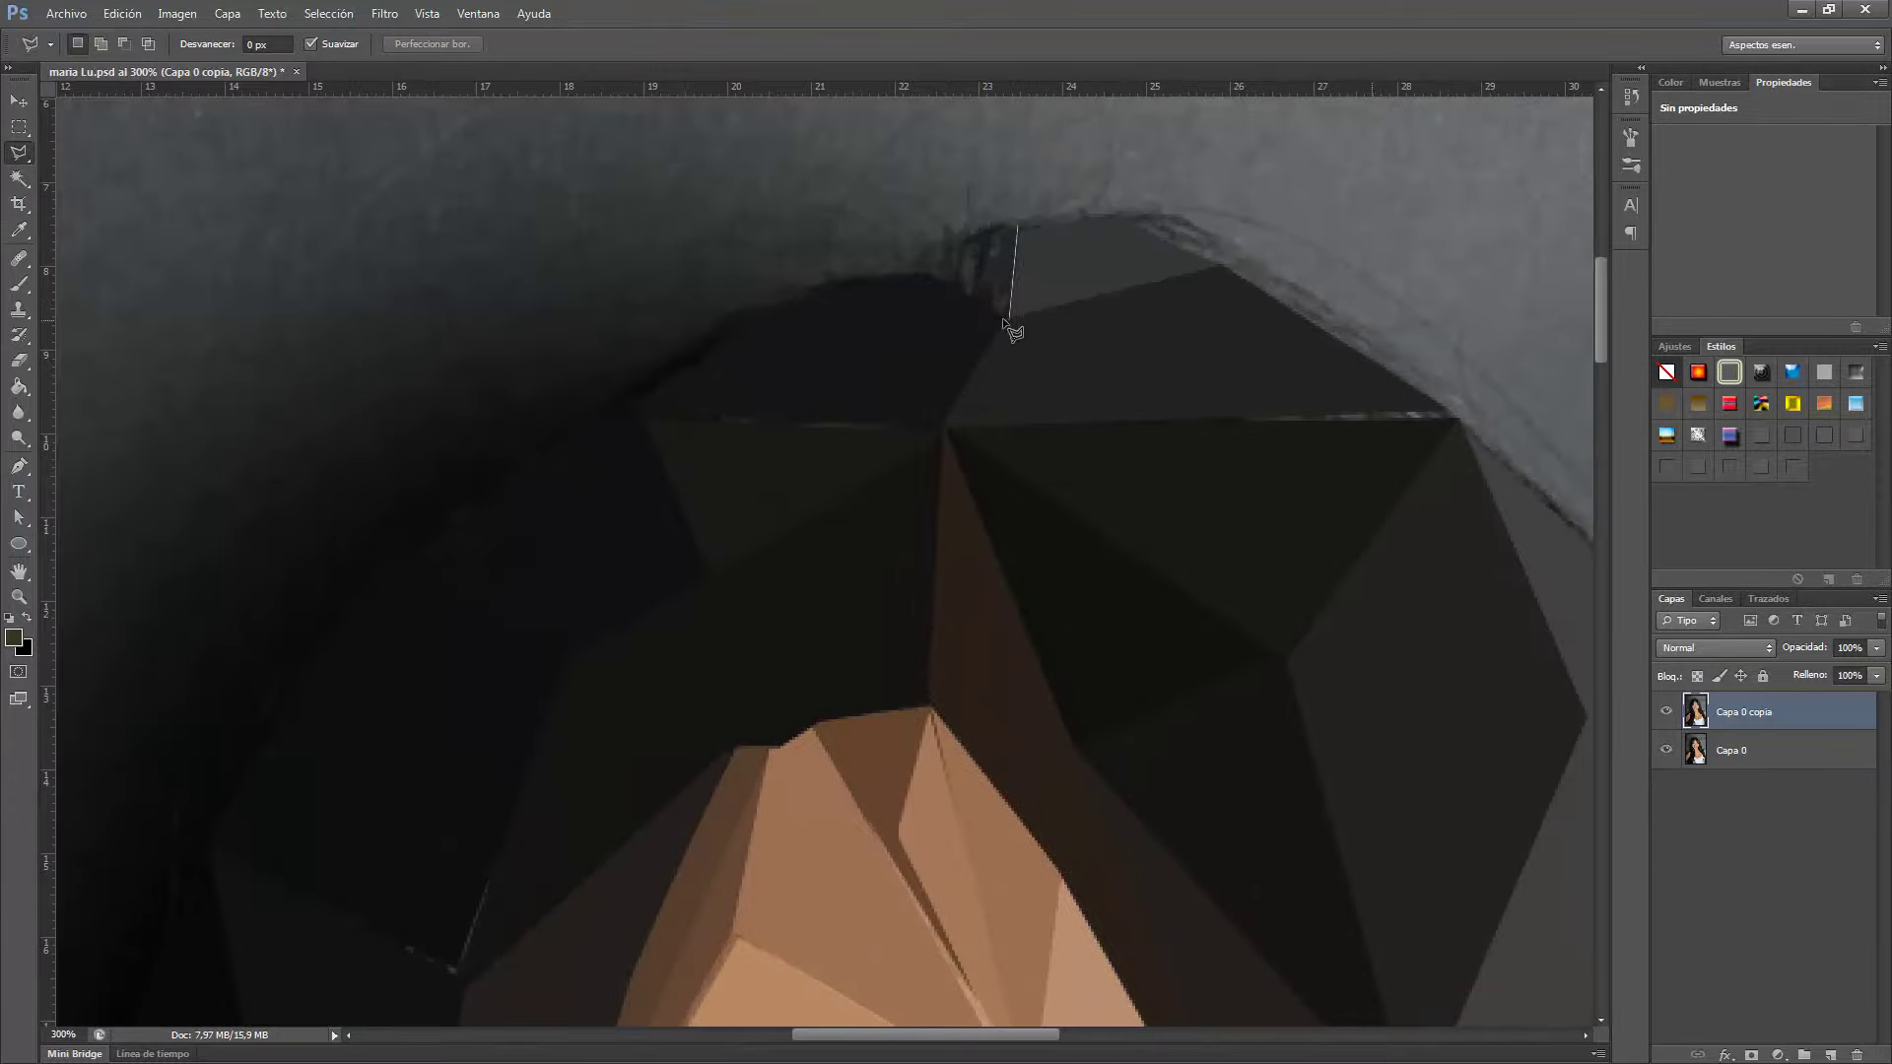
{"action": "key", "text": "ctrl+minus"}
{"action": "key", "text": "ctrl+minus"}
{"action": "key", "text": "ctrl+minus"}
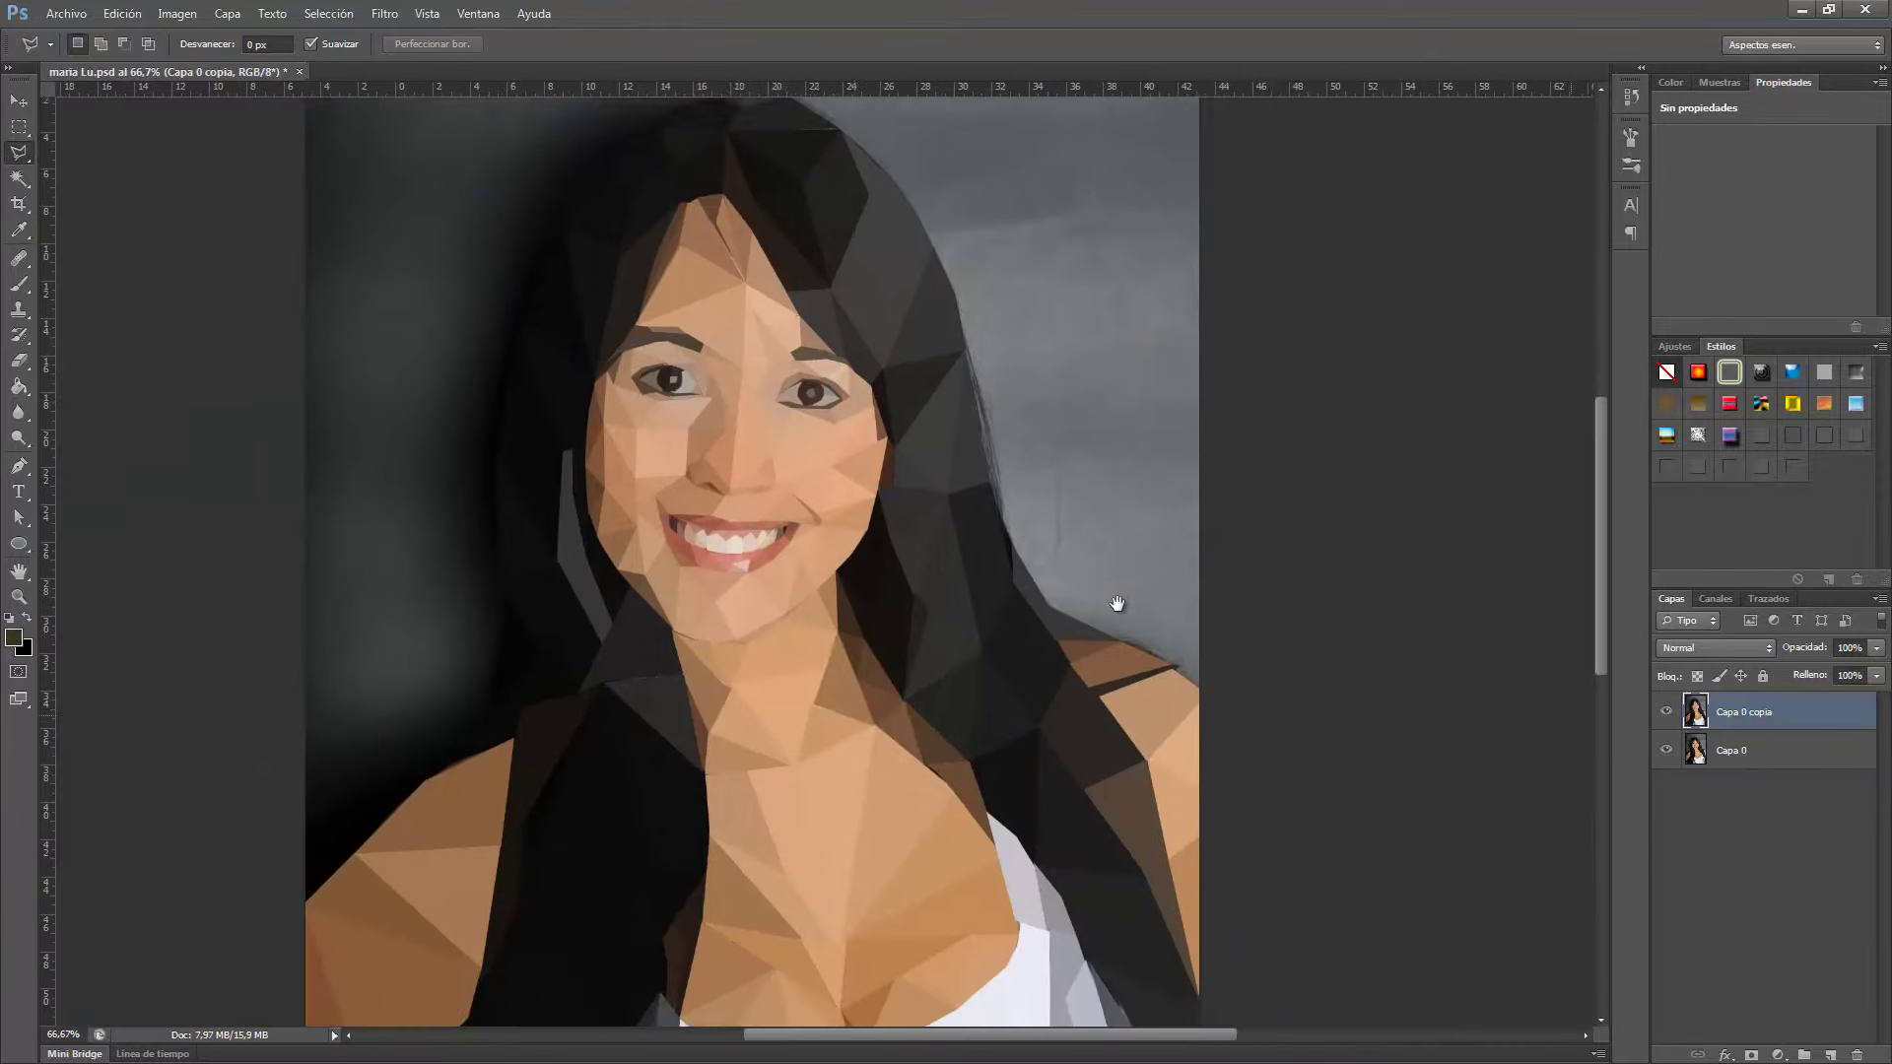
{"action": "scroll", "coordinate": [1119, 600], "scroll_direction": "up", "scroll_amount": 2}
{"action": "scroll", "coordinate": [1205, 736], "scroll_direction": "up", "scroll_amount": 1}
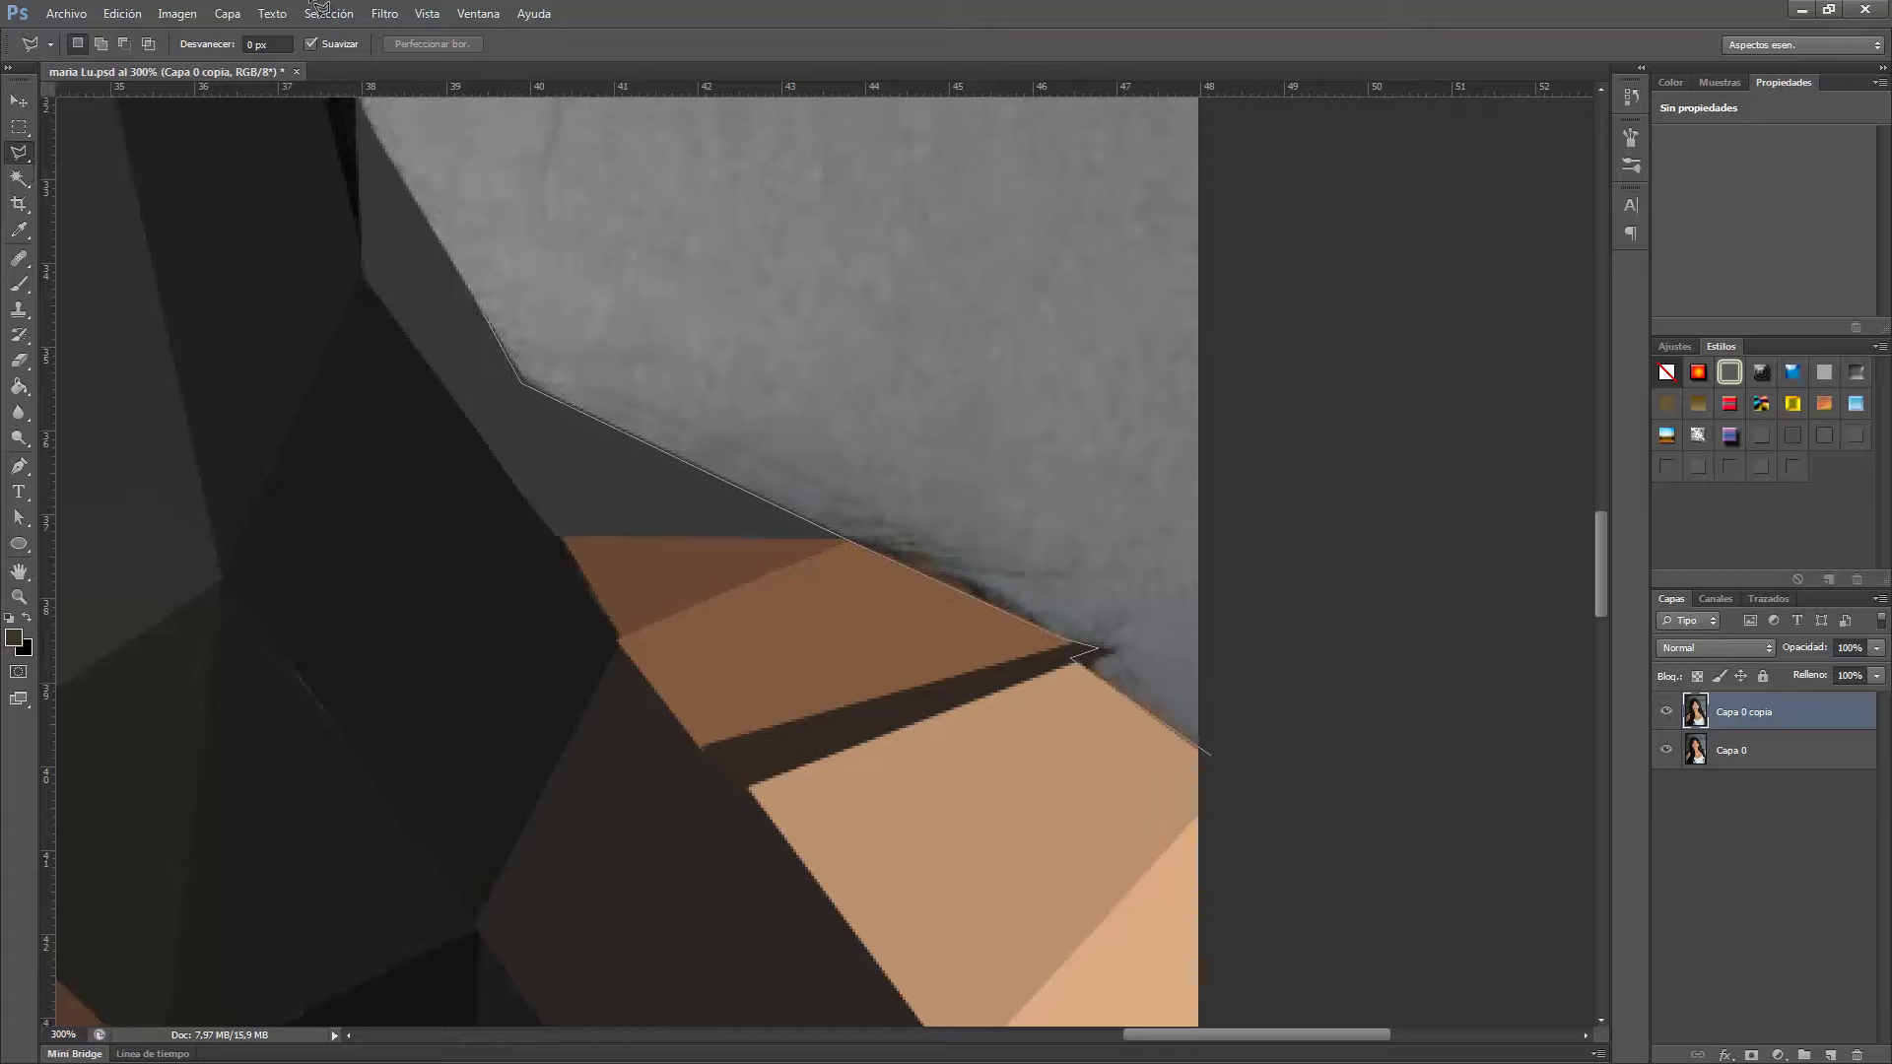
Trace the selection up the side of the hair and around the top of the head.
{"action": "left_click", "coordinate": [414, 729]}
{"action": "left_click", "coordinate": [384, 671]}
{"action": "left_click", "coordinate": [355, 557]}
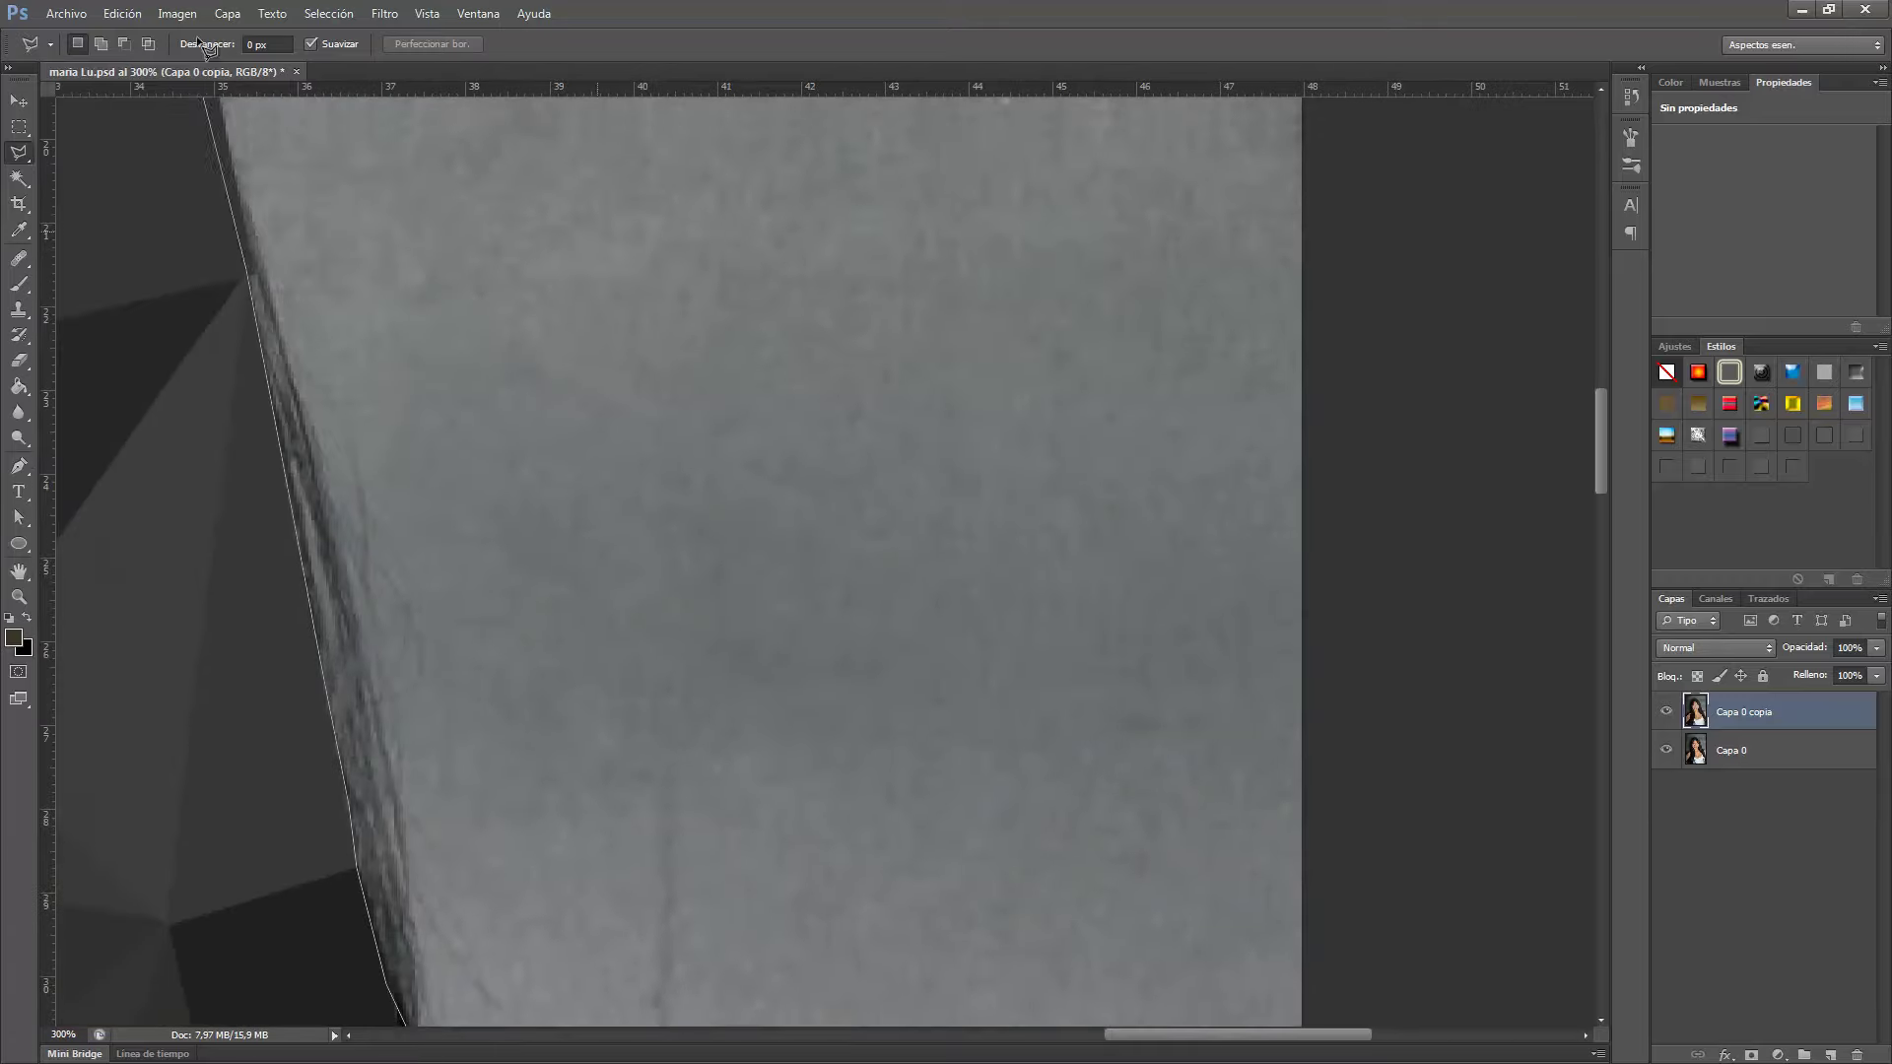
{"action": "left_click", "coordinate": [529, 734]}
{"action": "left_click", "coordinate": [430, 529]}
{"action": "left_click", "coordinate": [279, 264]}
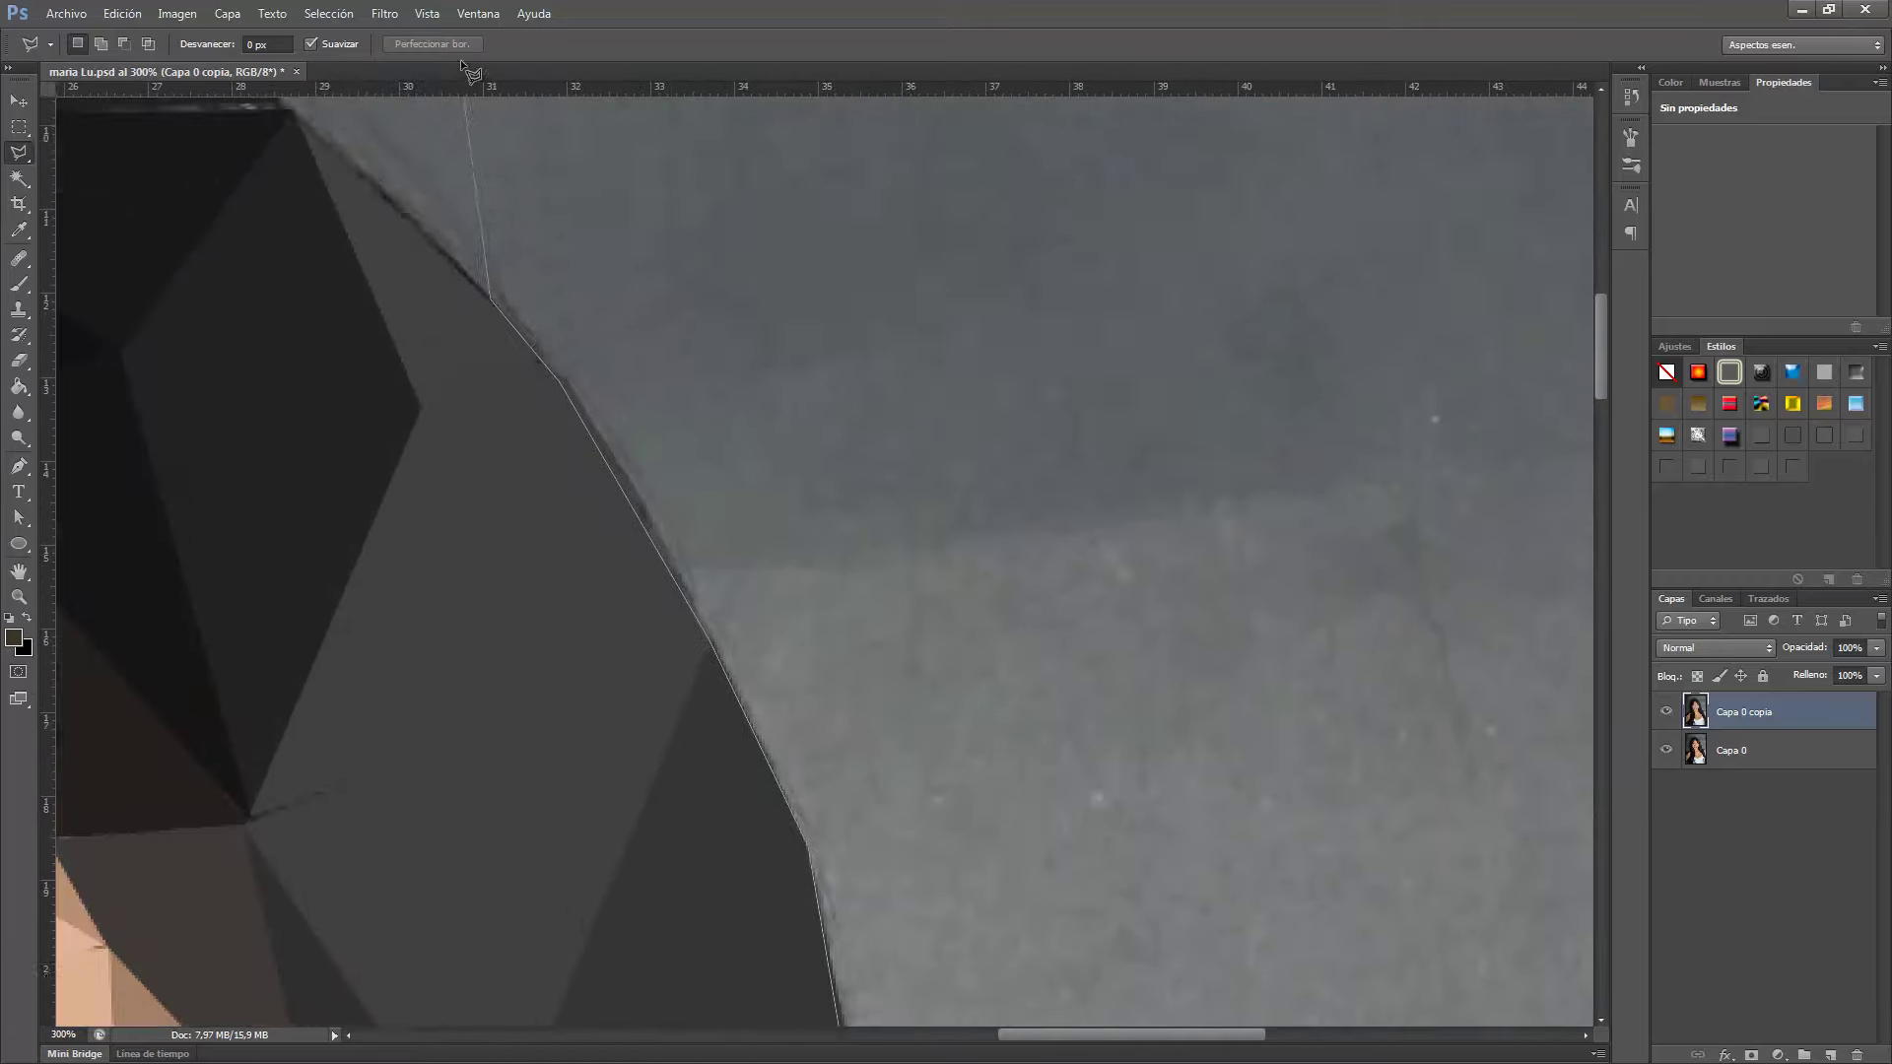
{"action": "left_click", "coordinate": [463, 259]}
{"action": "left_click", "coordinate": [370, 211]}
{"action": "left_click", "coordinate": [261, 222]}
{"action": "left_click", "coordinate": [138, 266]}
{"action": "left_click", "coordinate": [464, 393]}
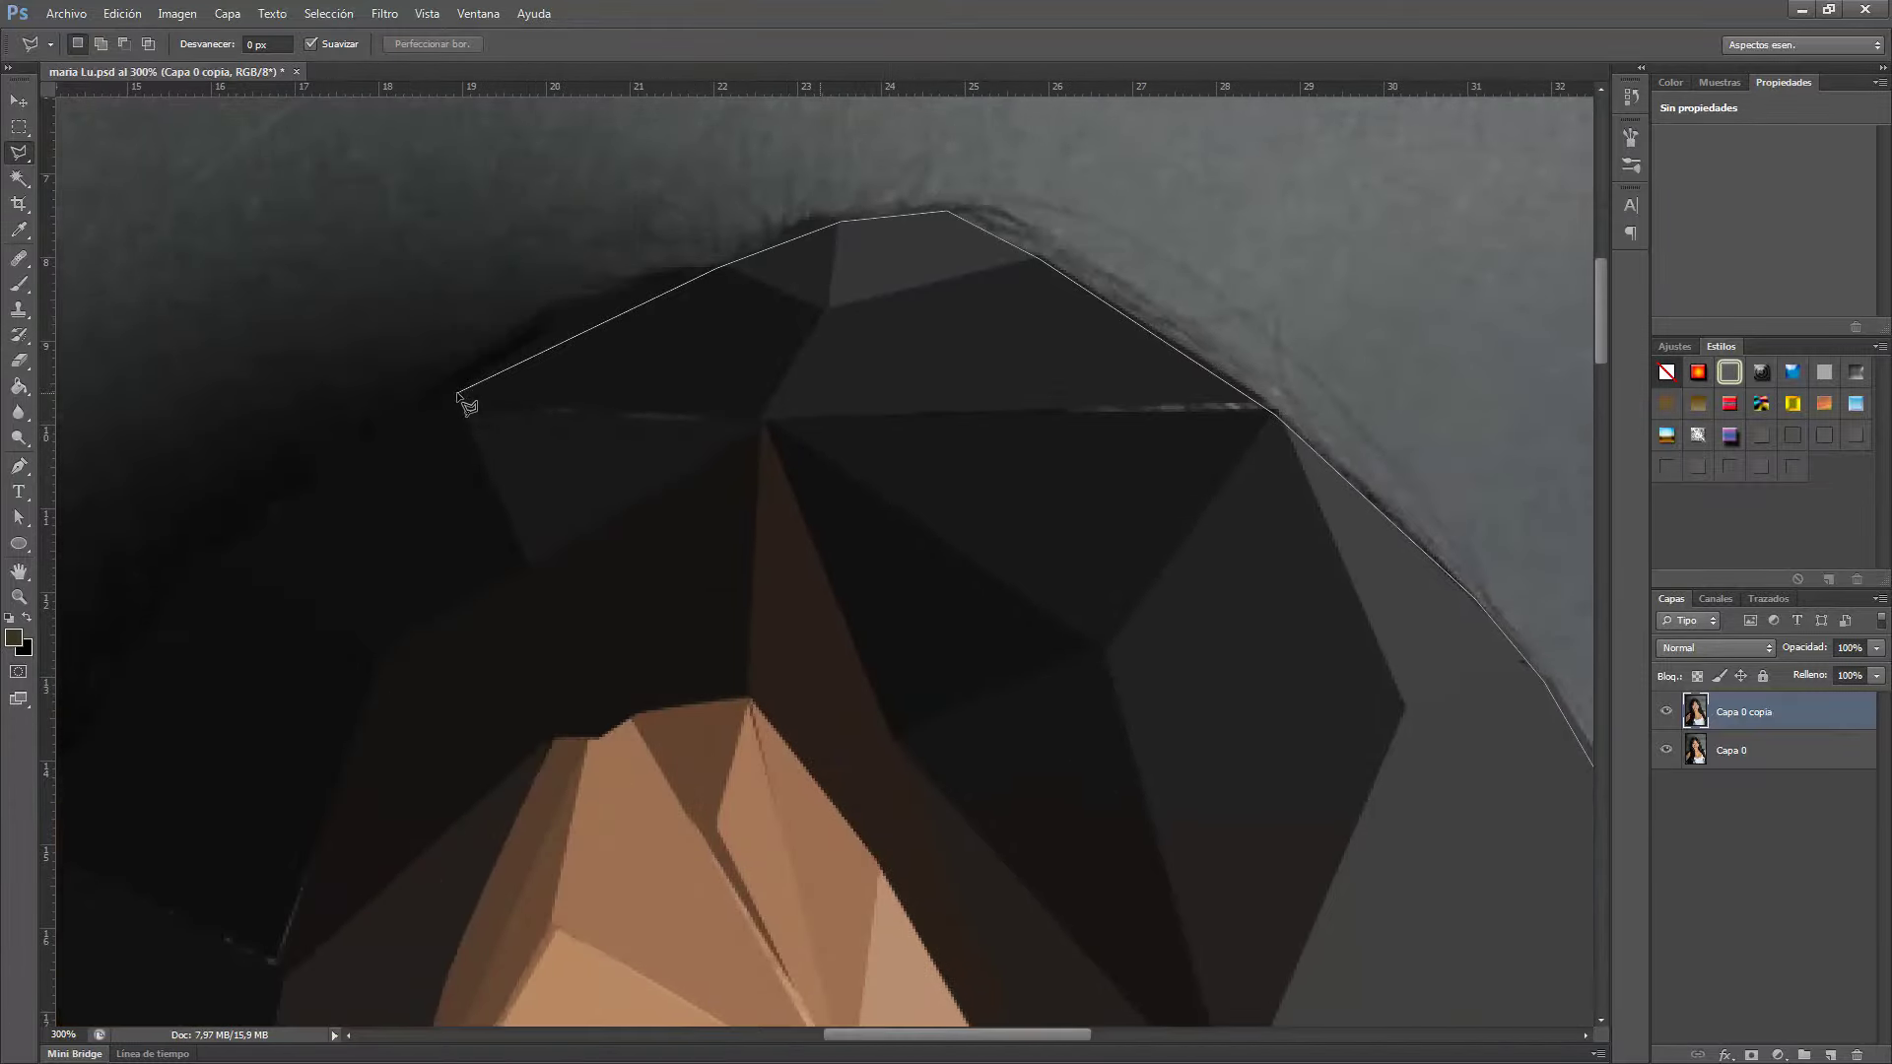
{"action": "left_click", "coordinate": [739, 197]}
{"action": "left_click", "coordinate": [591, 357]}
Continue the outline down beside the neck and shoulders, closing it around the woman.
{"action": "key", "text": "ctrl+minus"}
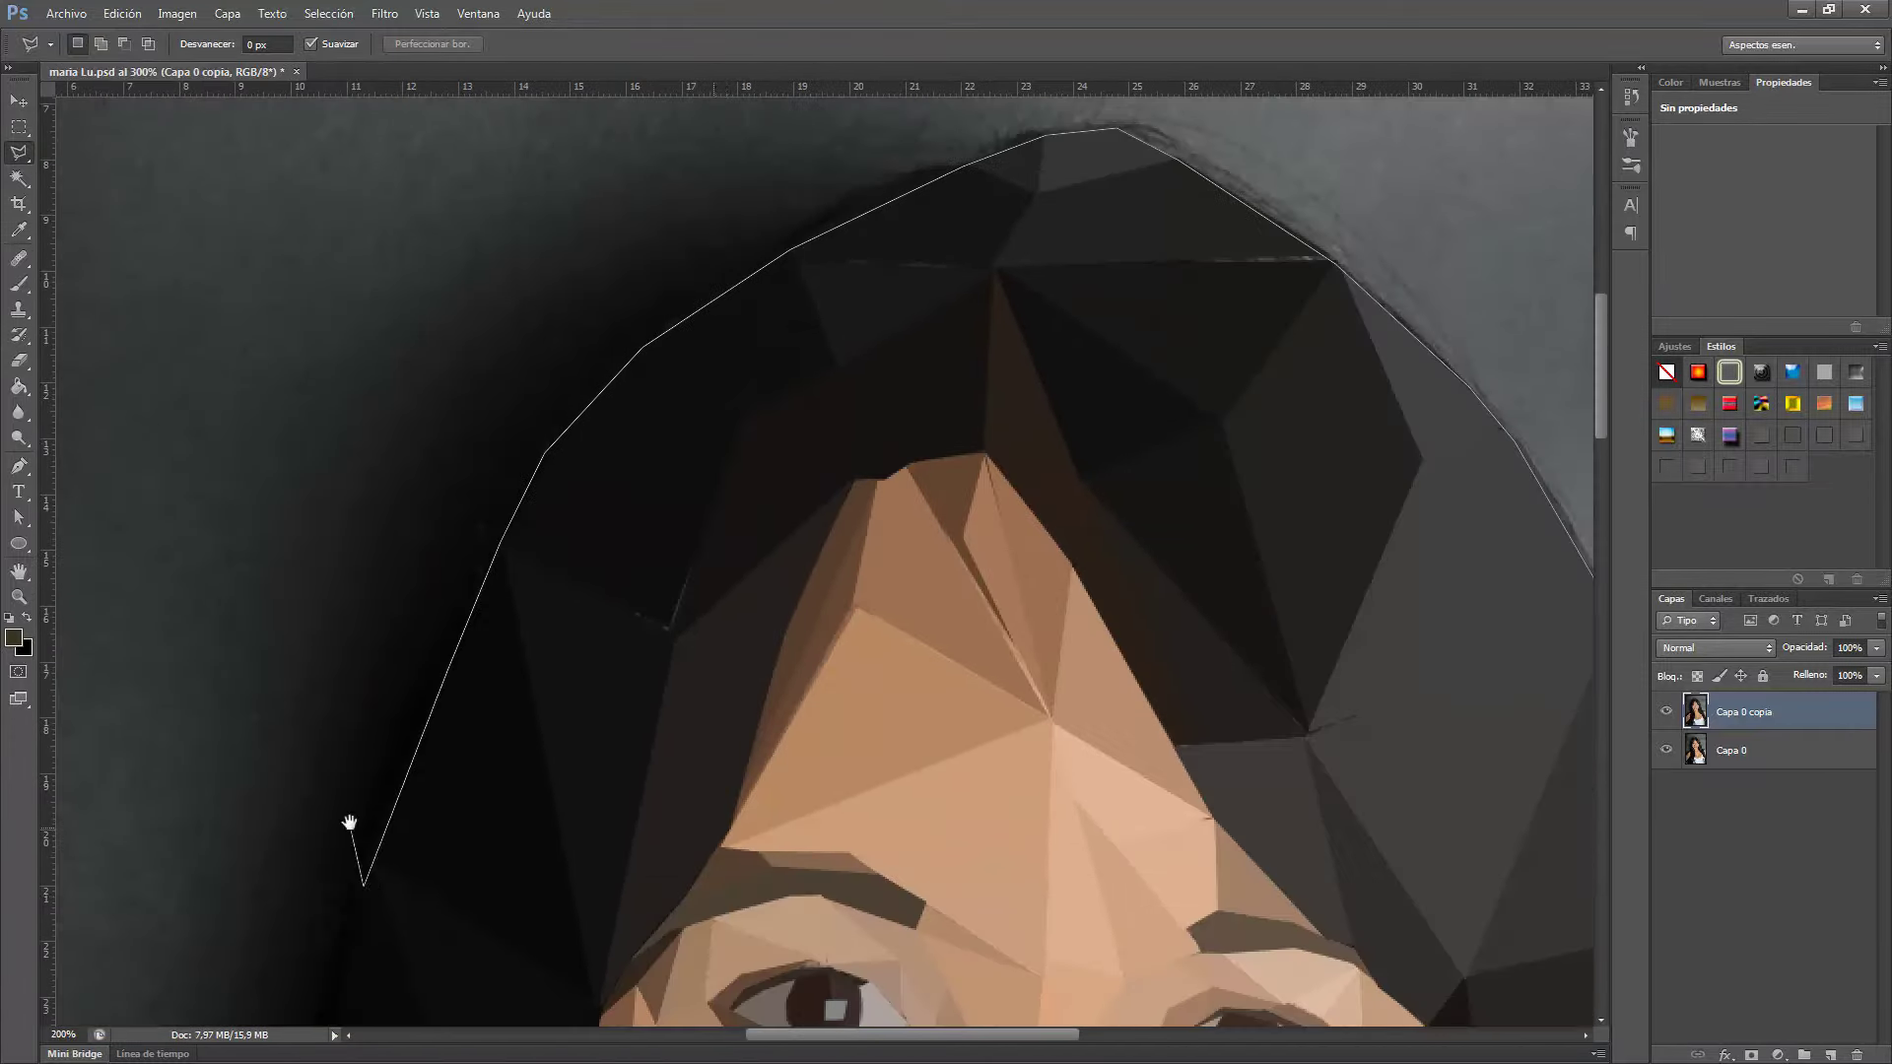
{"action": "scroll", "coordinate": [350, 824], "scroll_direction": "down", "scroll_amount": 5}
{"action": "left_click", "coordinate": [325, 360]}
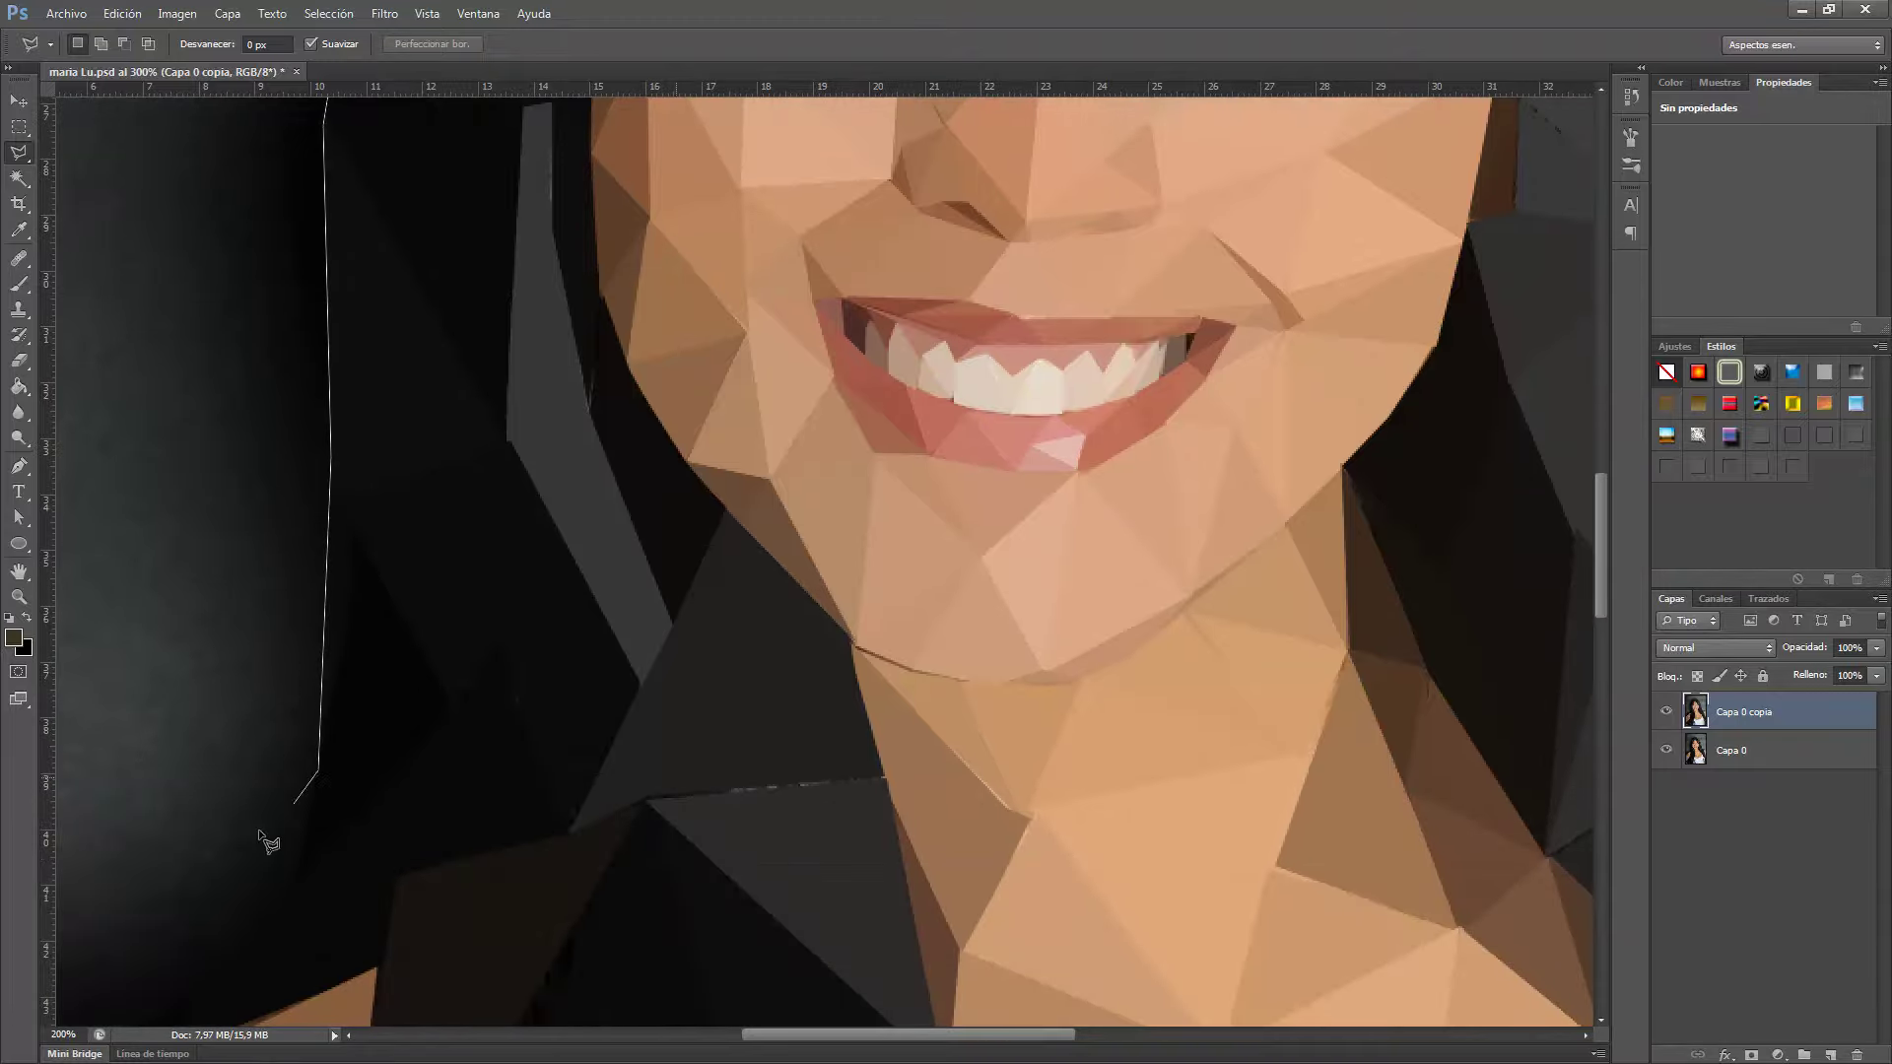
{"action": "left_click", "coordinate": [630, 621]}
{"action": "left_click", "coordinate": [582, 710]}
{"action": "key", "text": "ctrl+minus"}
{"action": "key", "text": "ctrl+minus"}
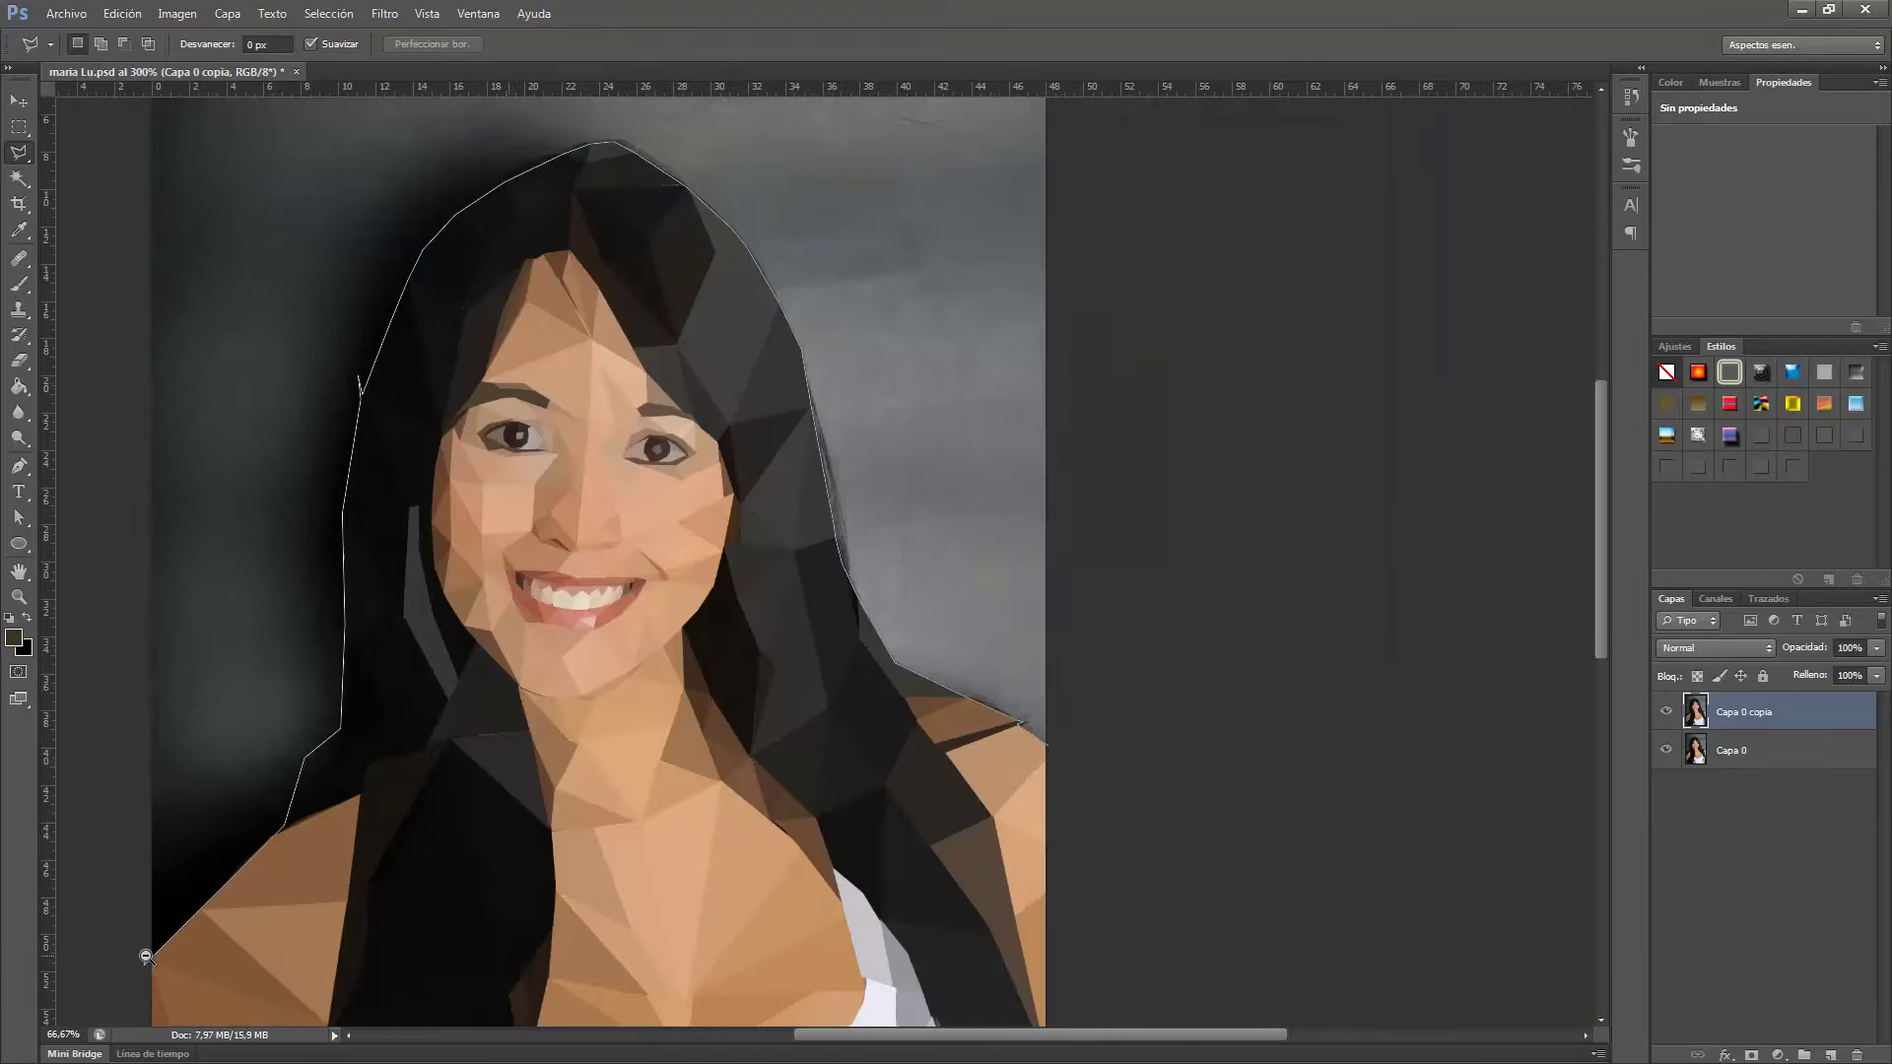
{"action": "key", "text": "ctrl+minus"}
{"action": "left_click", "coordinate": [192, 174]}
{"action": "left_click", "coordinate": [799, 153]}
{"action": "left_click", "coordinate": [922, 207]}
{"action": "double_click", "coordinate": [915, 855]}
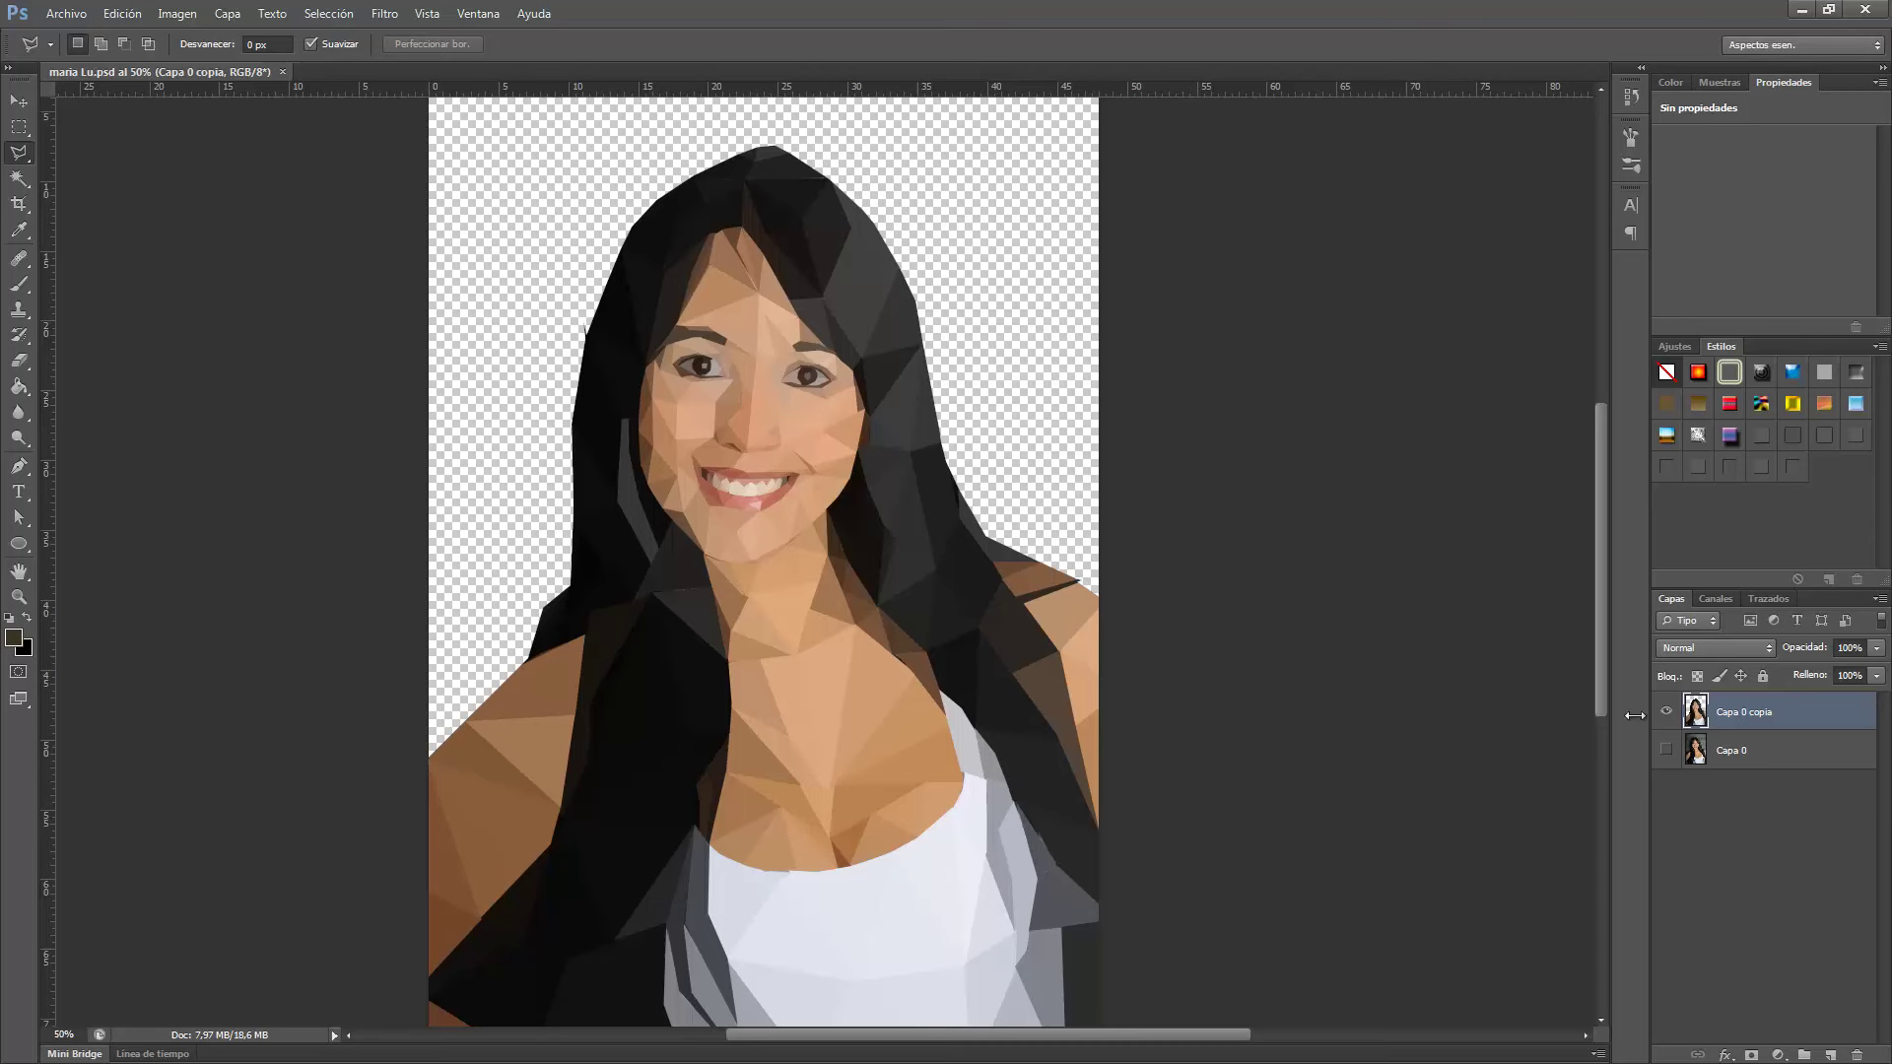
Add a diagonal gradient fill layer running blue, magenta and the portrait's skin tone.
{"action": "left_click", "coordinate": [1778, 1055]}
{"action": "left_click", "coordinate": [1750, 650]}
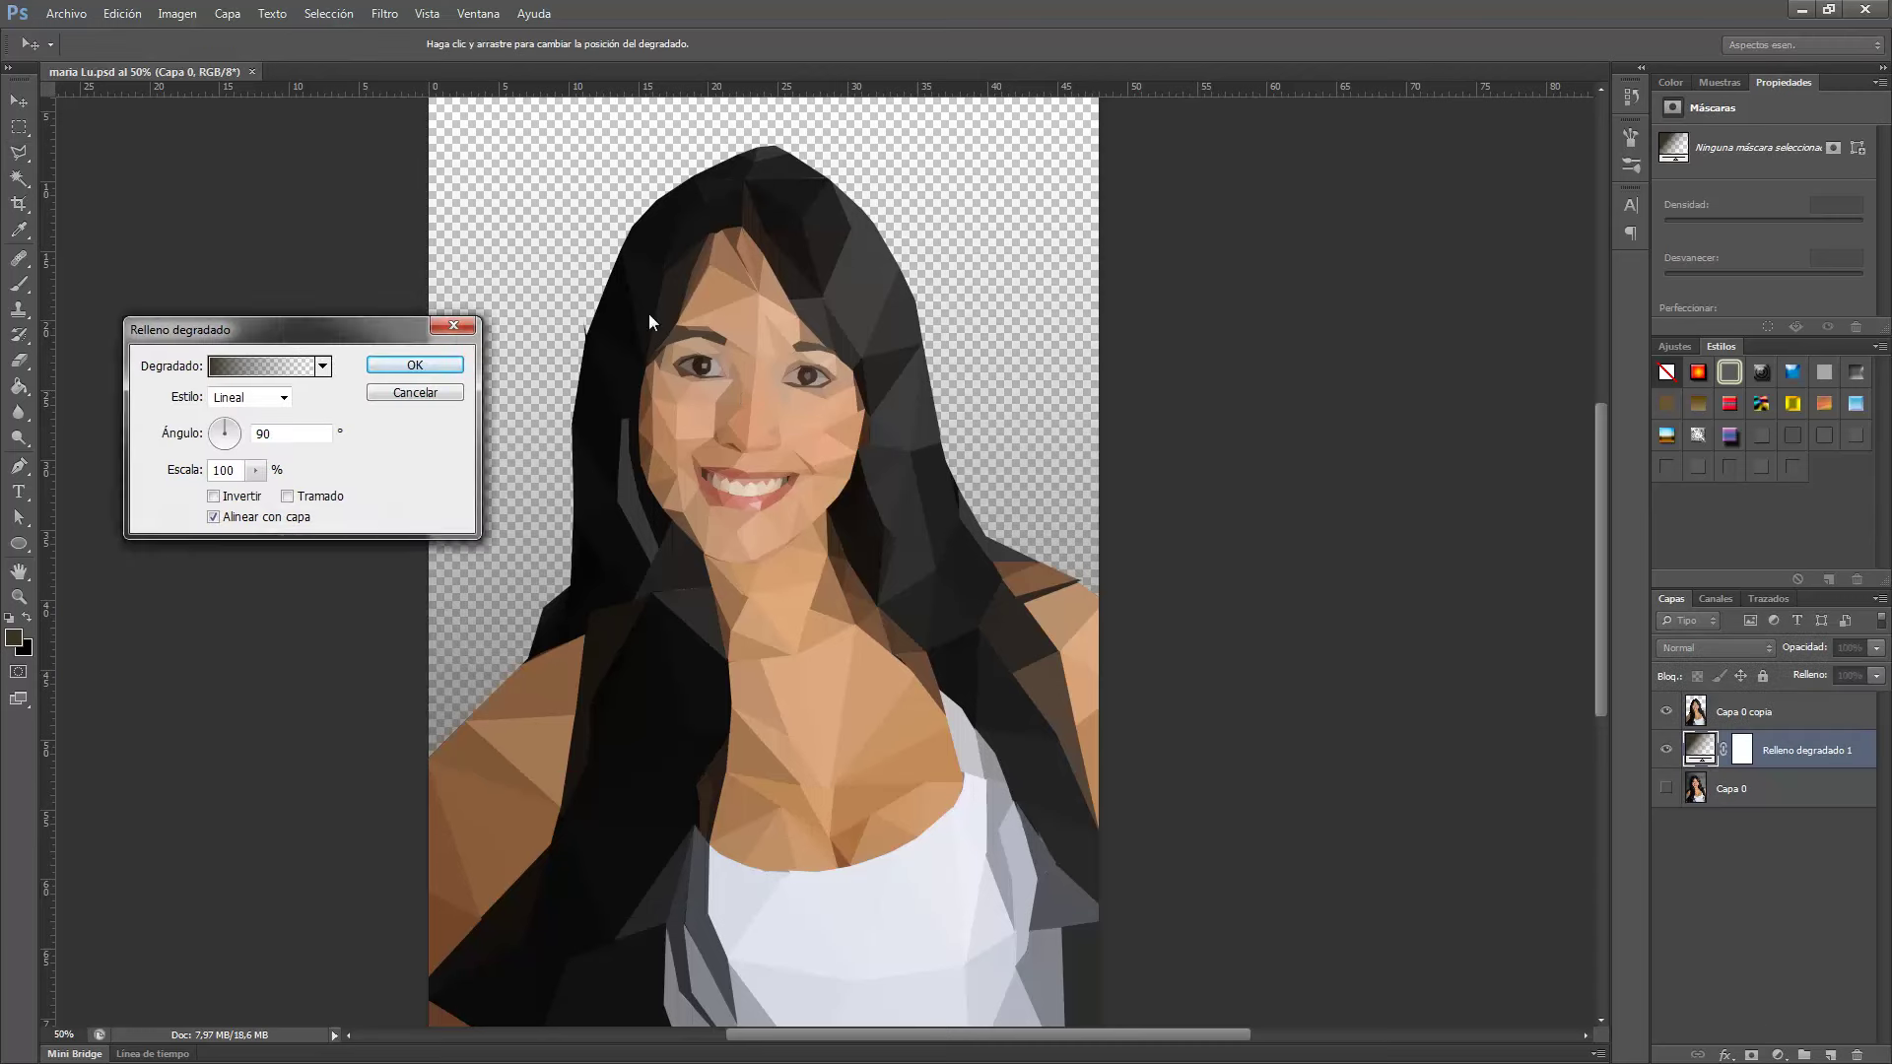
{"action": "left_click_drag", "start_coordinate": [247, 322], "coordinate": [314, 267]}
{"action": "left_click", "coordinate": [414, 304]}
{"action": "left_click", "coordinate": [399, 563]}
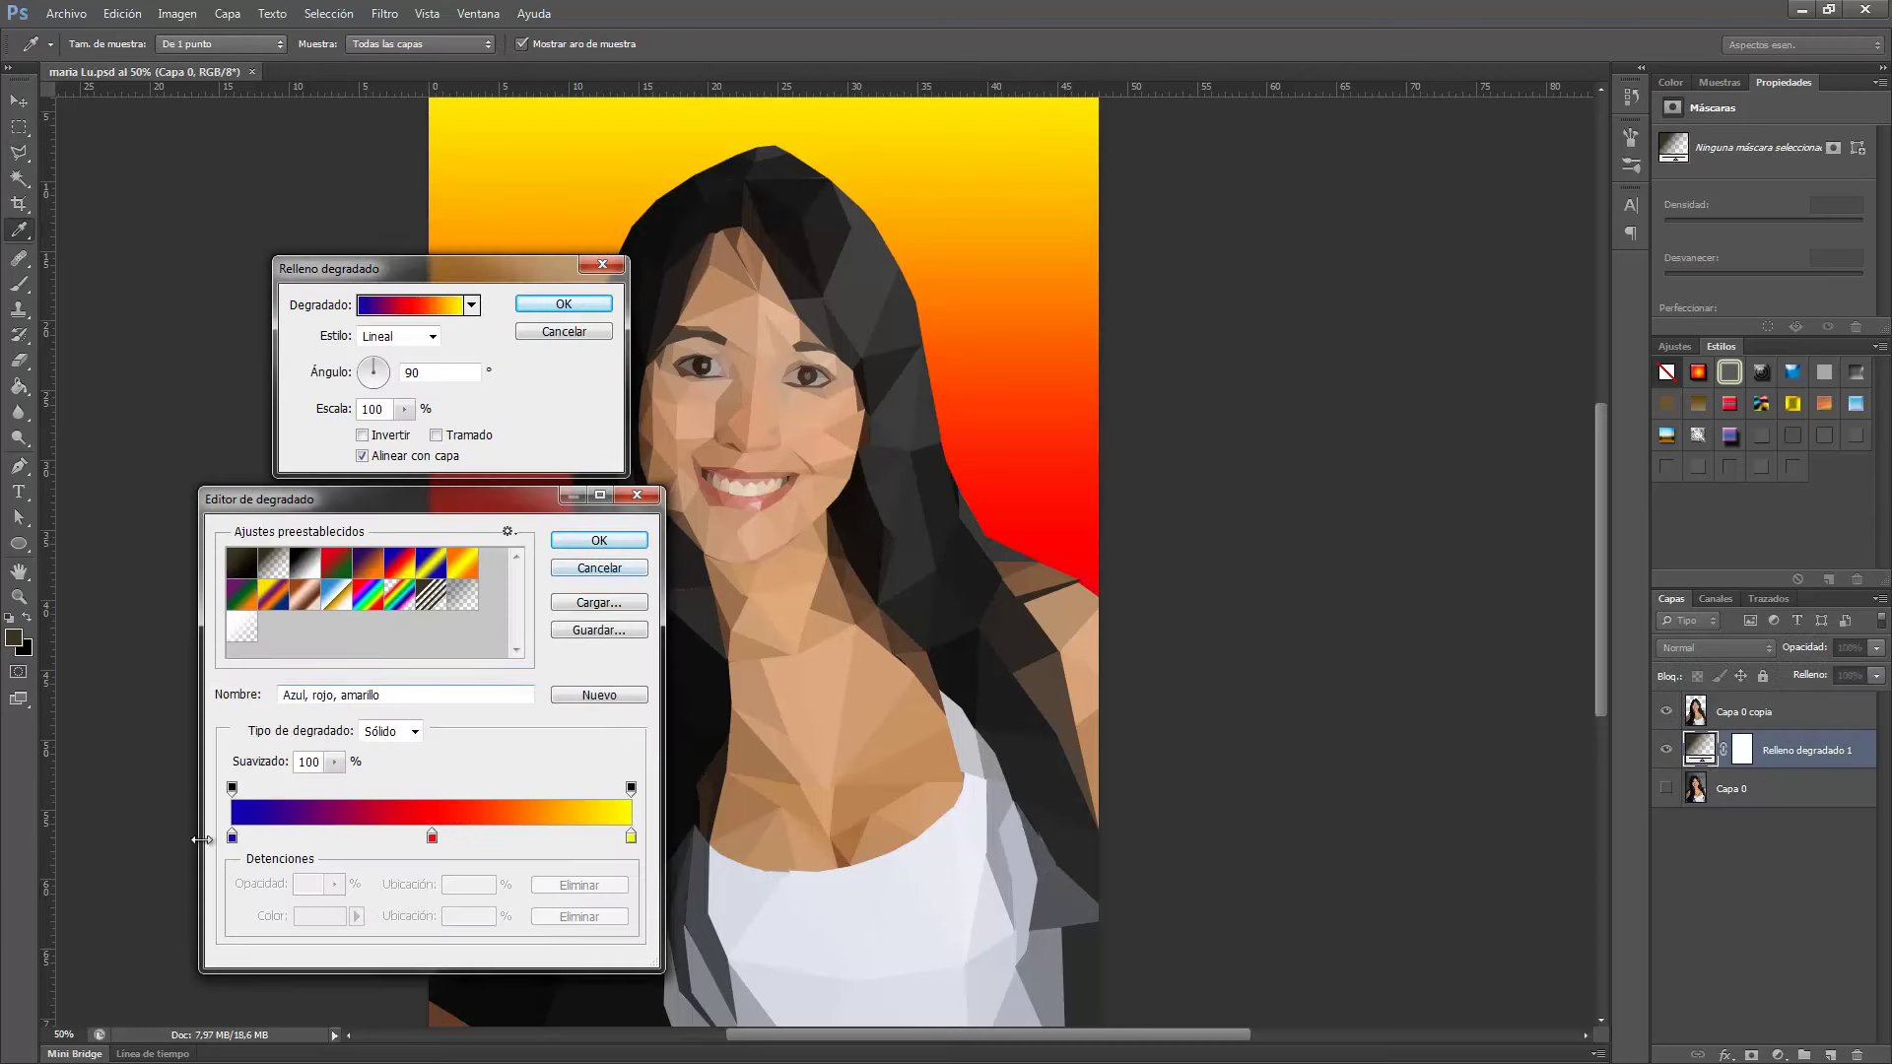
{"action": "left_click", "coordinate": [432, 836]}
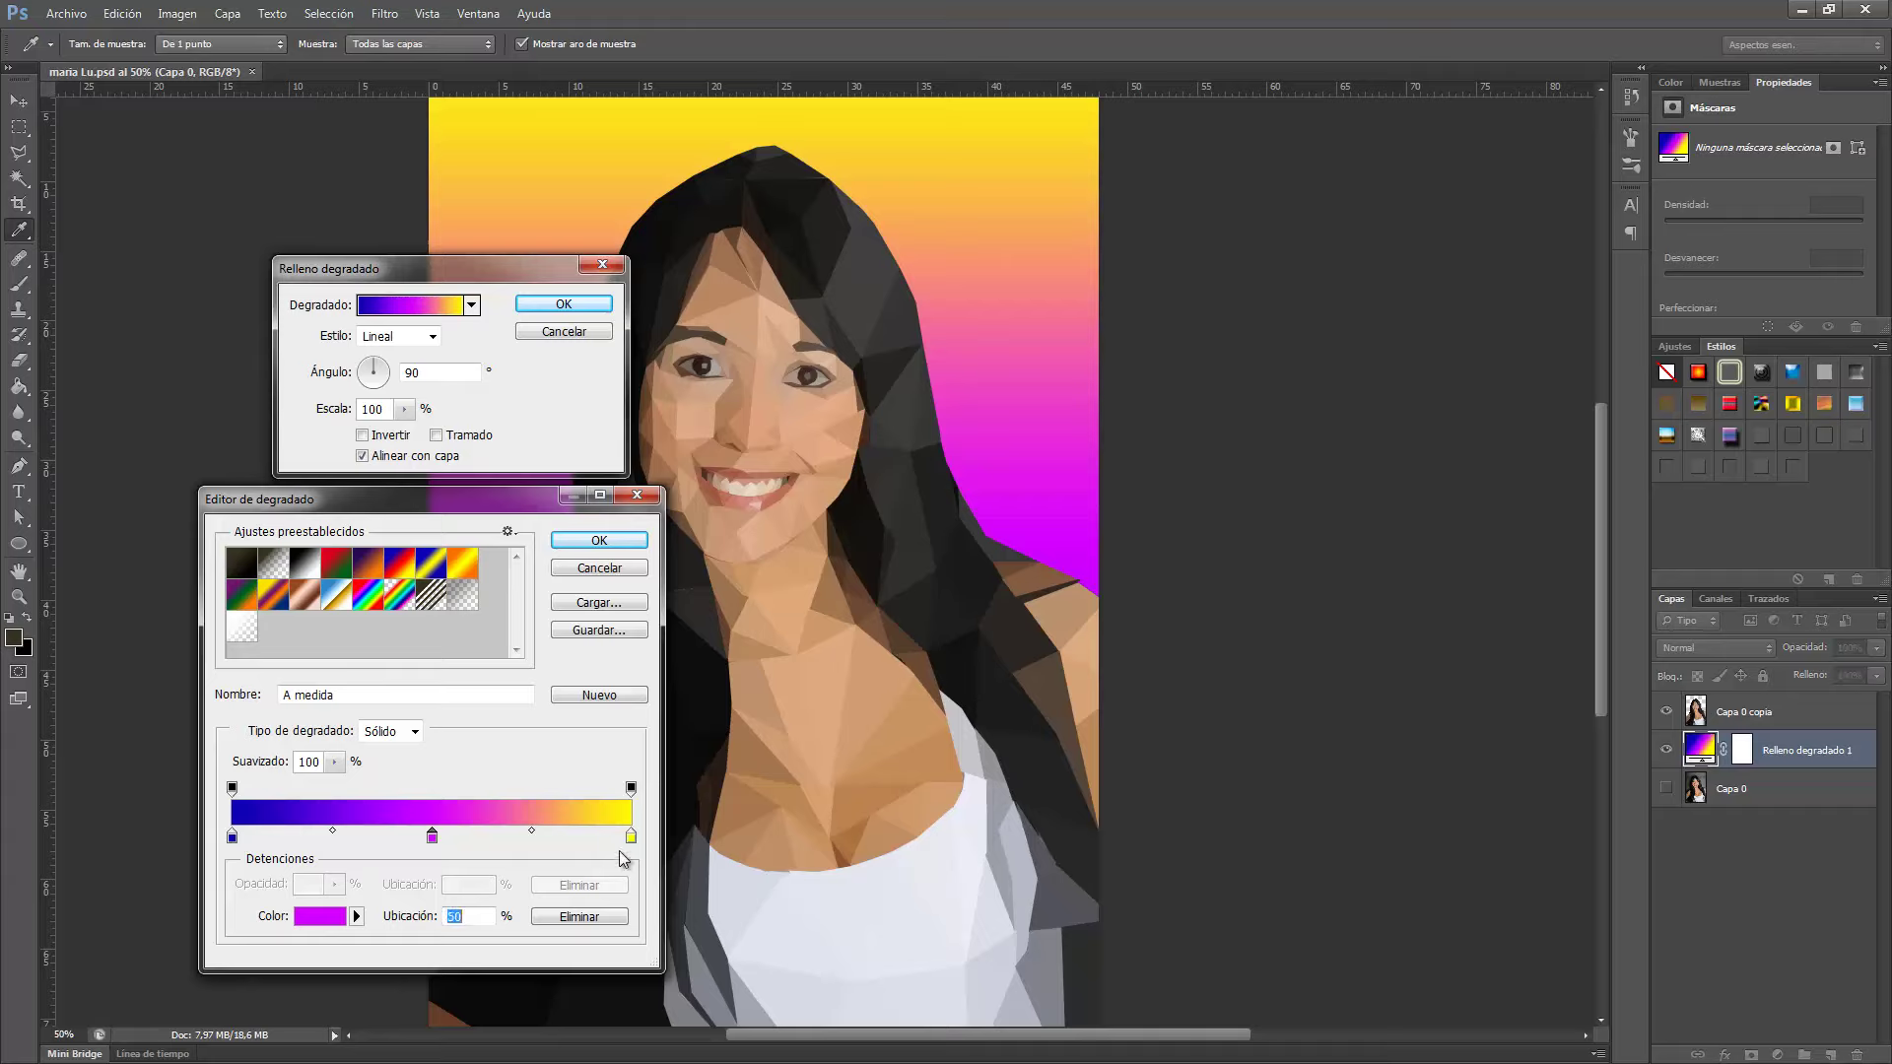
{"action": "left_click", "coordinate": [798, 685]}
{"action": "left_click", "coordinate": [599, 540]}
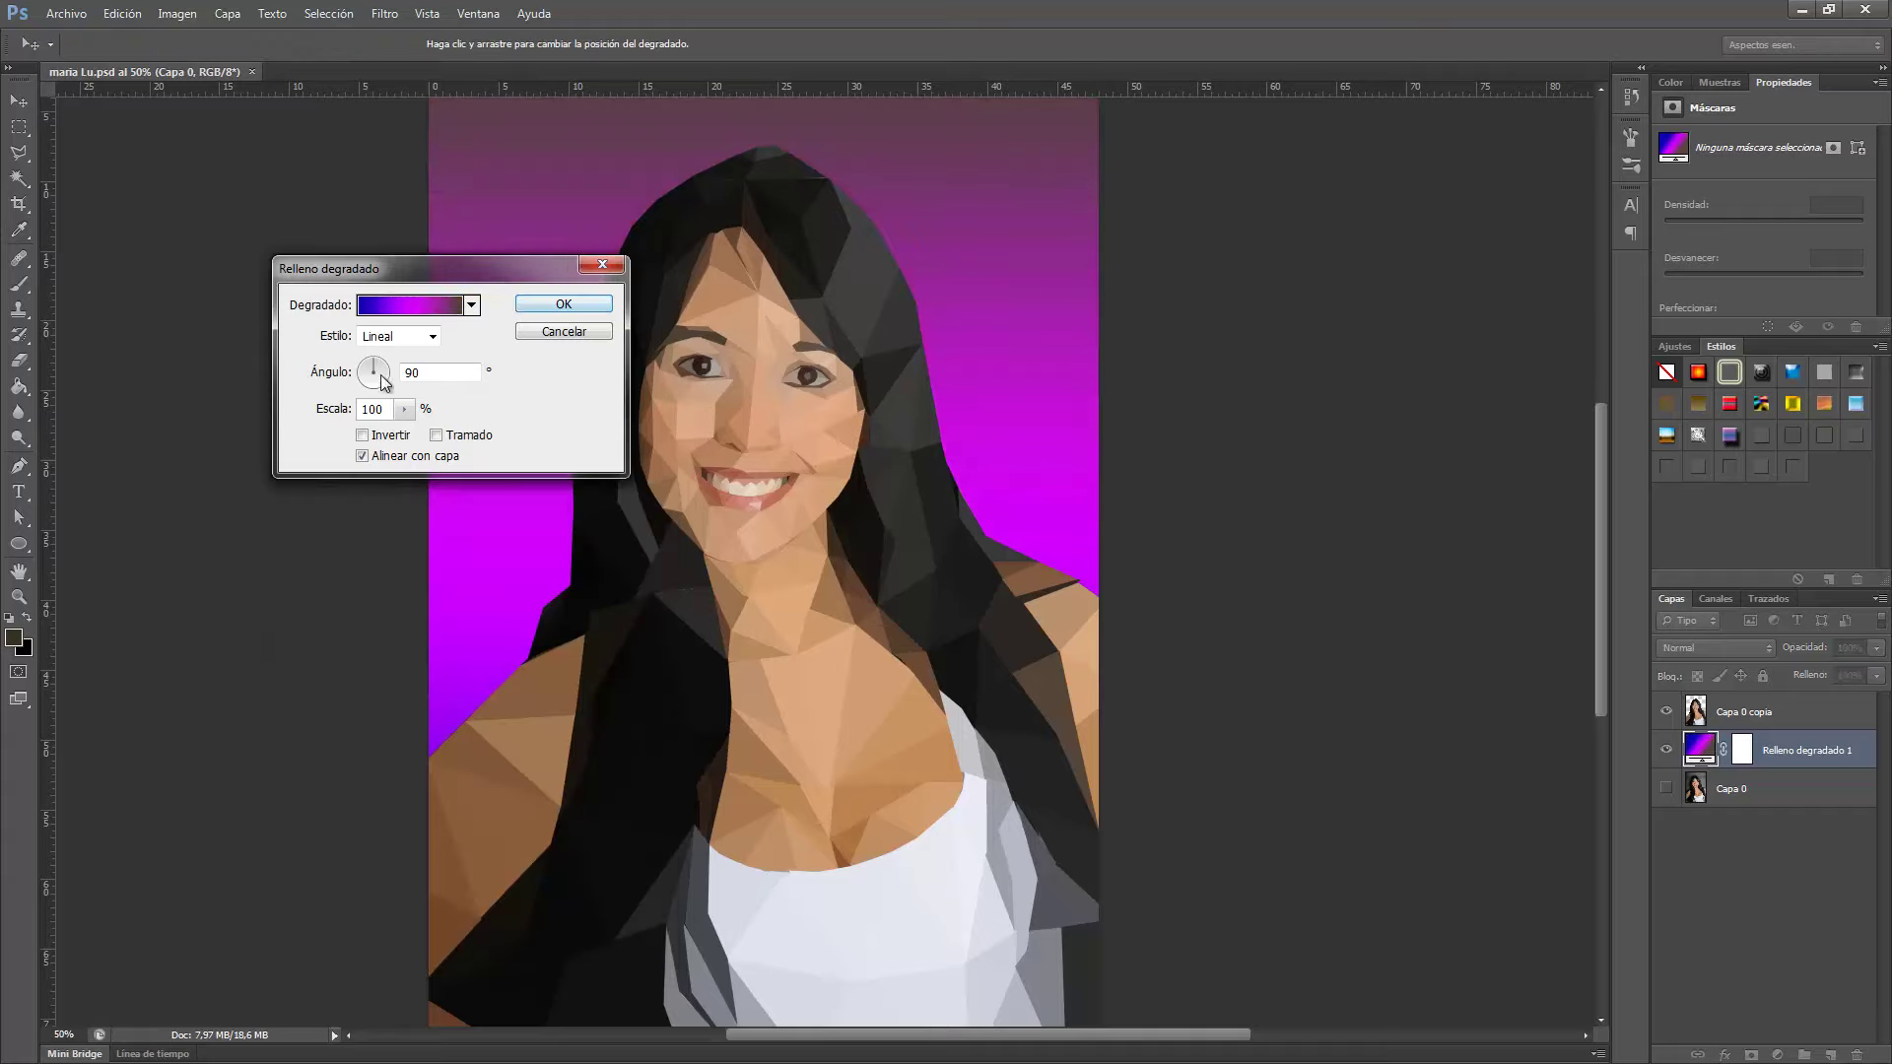
{"action": "left_click_drag", "start_coordinate": [373, 372], "coordinate": [387, 360]}
{"action": "left_click", "coordinate": [564, 304]}
{"action": "key", "text": "ctrl+minus"}
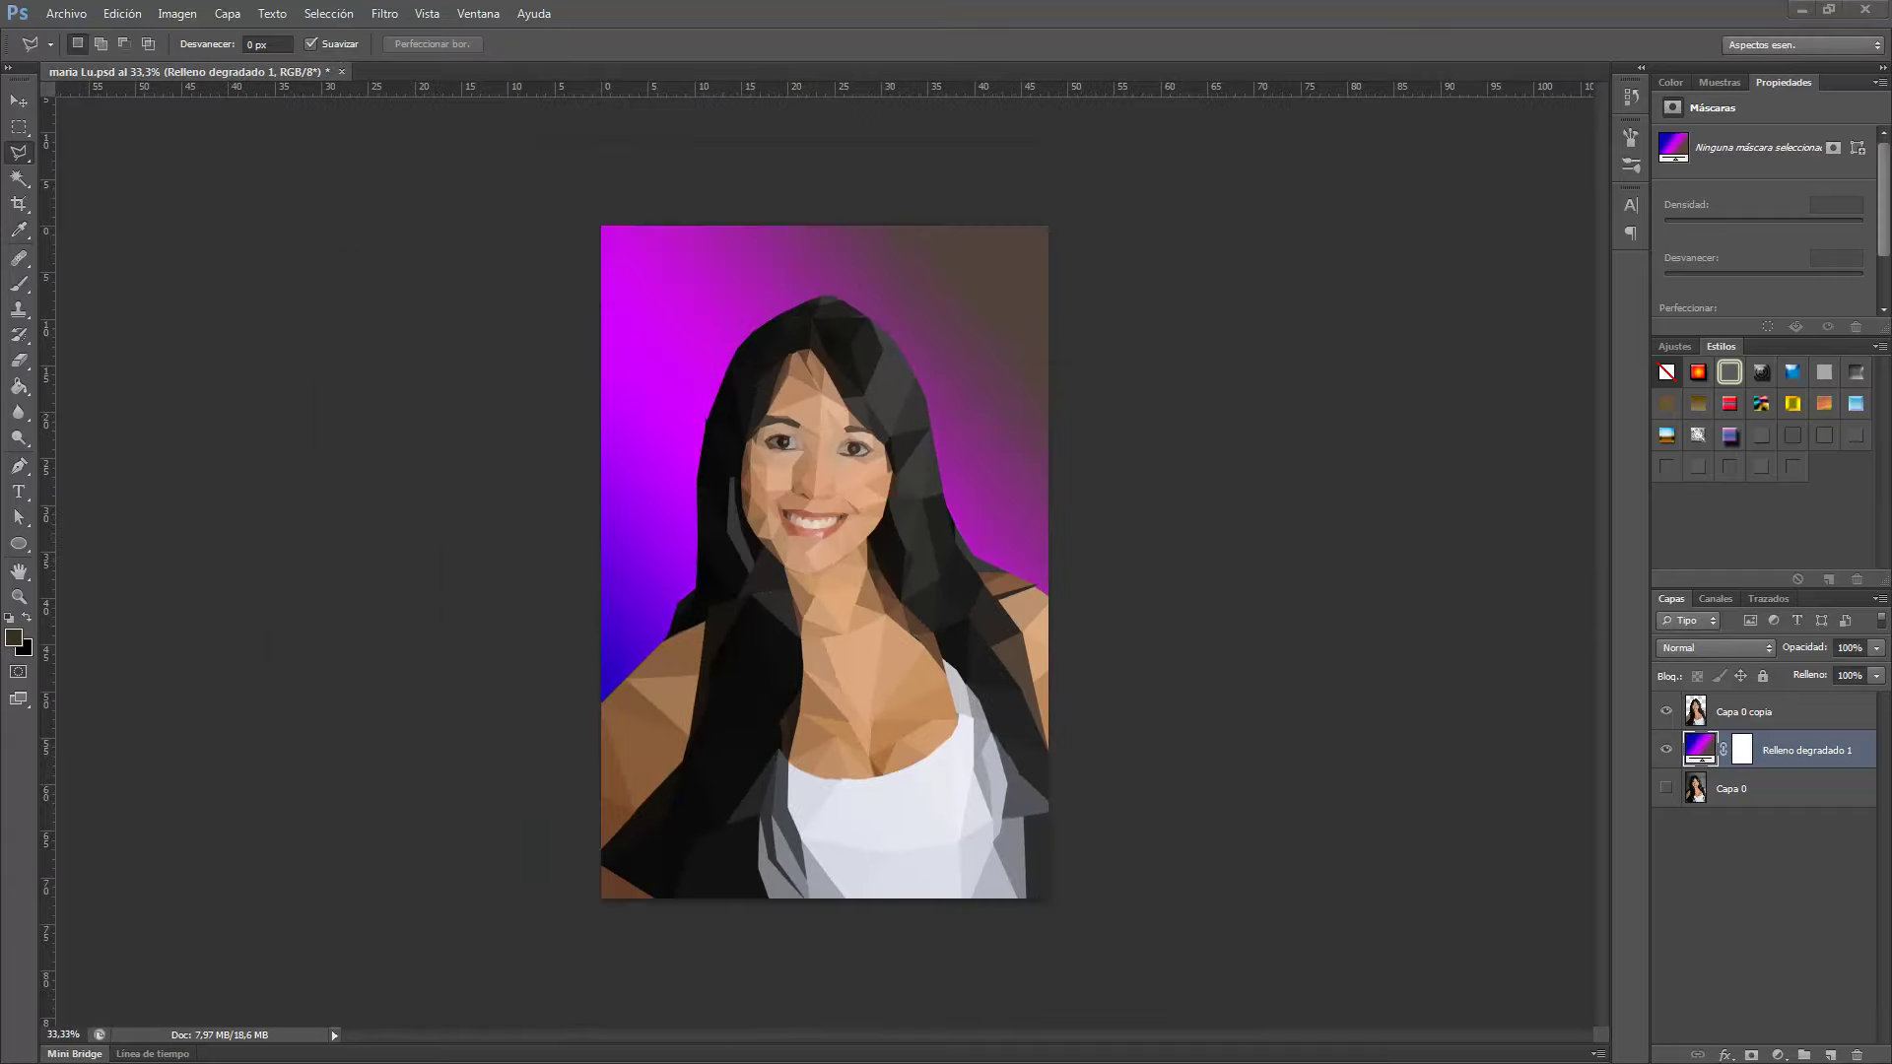
Place the blue polygon wall image, rotate it to cover the canvas, and blend it with Luz fuerte.
{"action": "mouse_move", "coordinate": [986, 654]}
{"action": "left_mouse_down"}
{"action": "mouse_move", "coordinate": [1229, 897]}
{"action": "mouse_move", "coordinate": [1337, 266]}
{"action": "mouse_move", "coordinate": [345, 803]}
{"action": "mouse_move", "coordinate": [1225, 866]}
{"action": "mouse_move", "coordinate": [1056, 380]}
{"action": "mouse_move", "coordinate": [1354, 809]}
{"action": "left_mouse_up"}
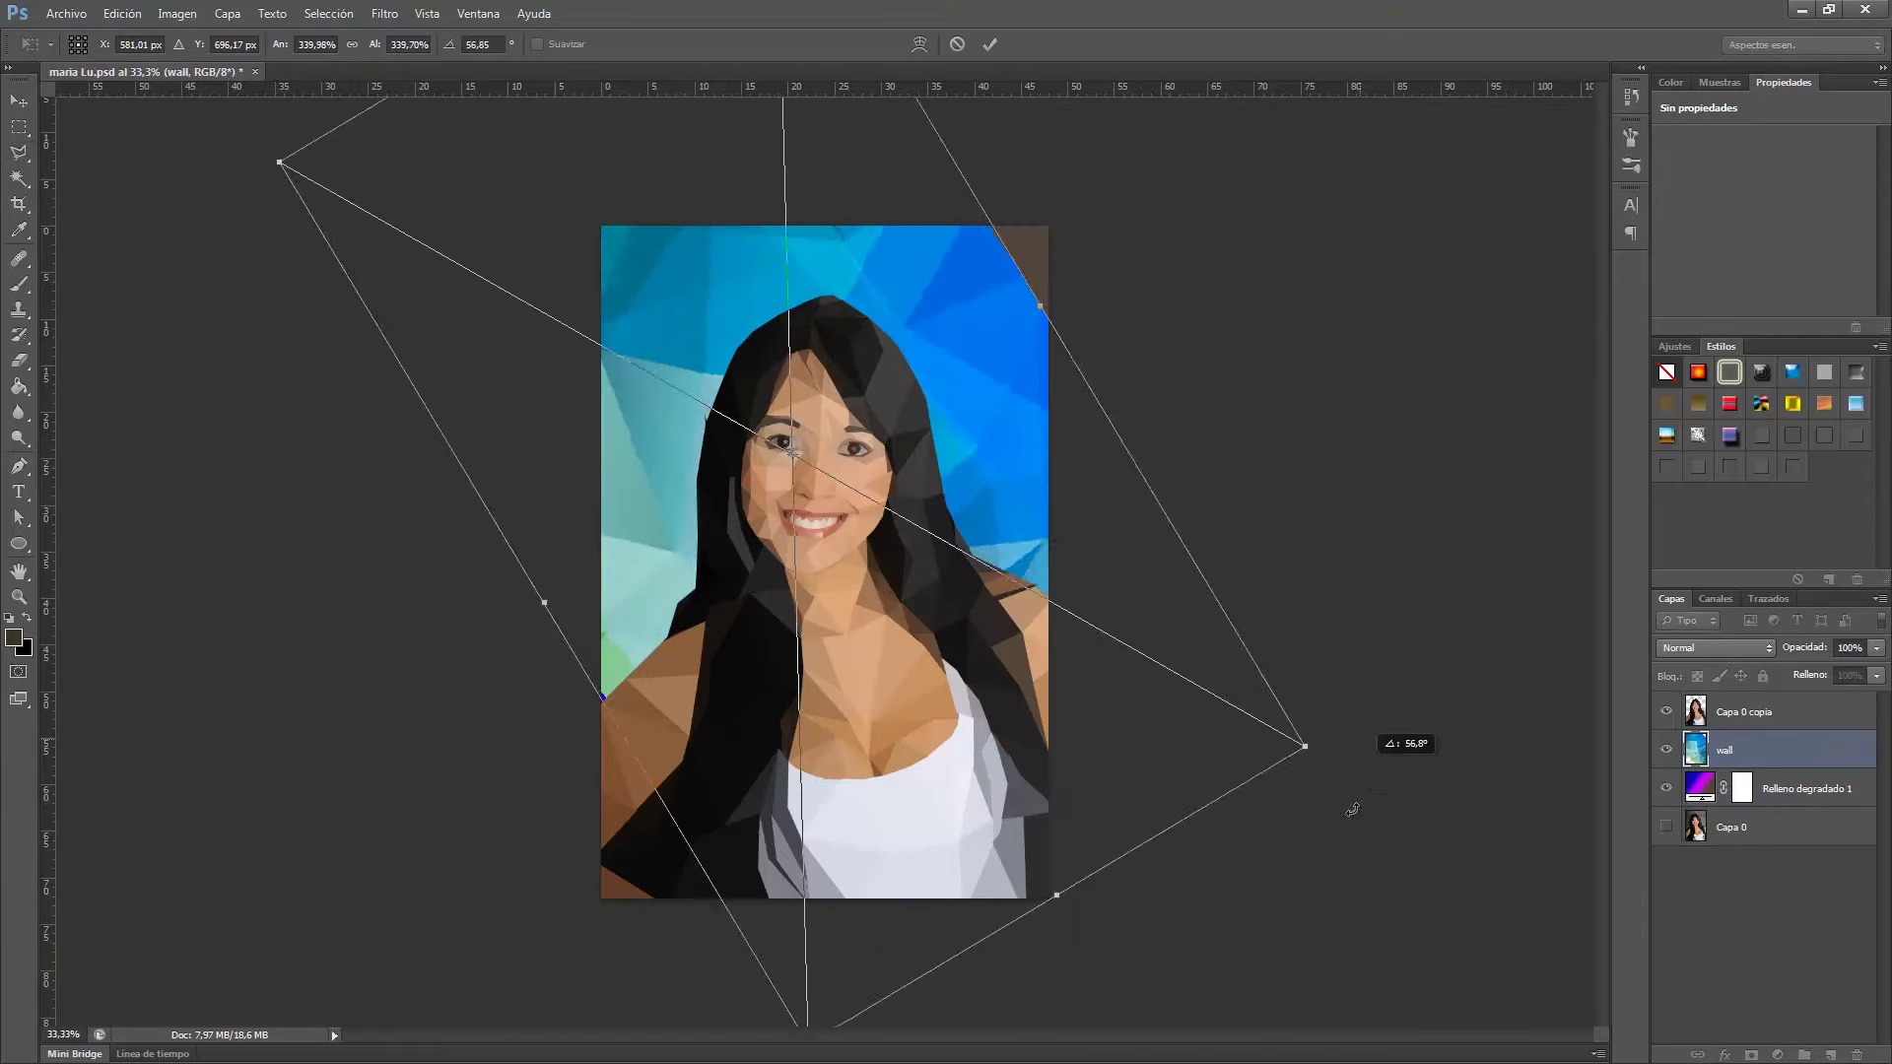
{"action": "key", "text": "ctrl+minus"}
{"action": "left_click_drag", "start_coordinate": [1012, 390], "coordinate": [1048, 370]}
{"action": "left_click", "coordinate": [1727, 600]}
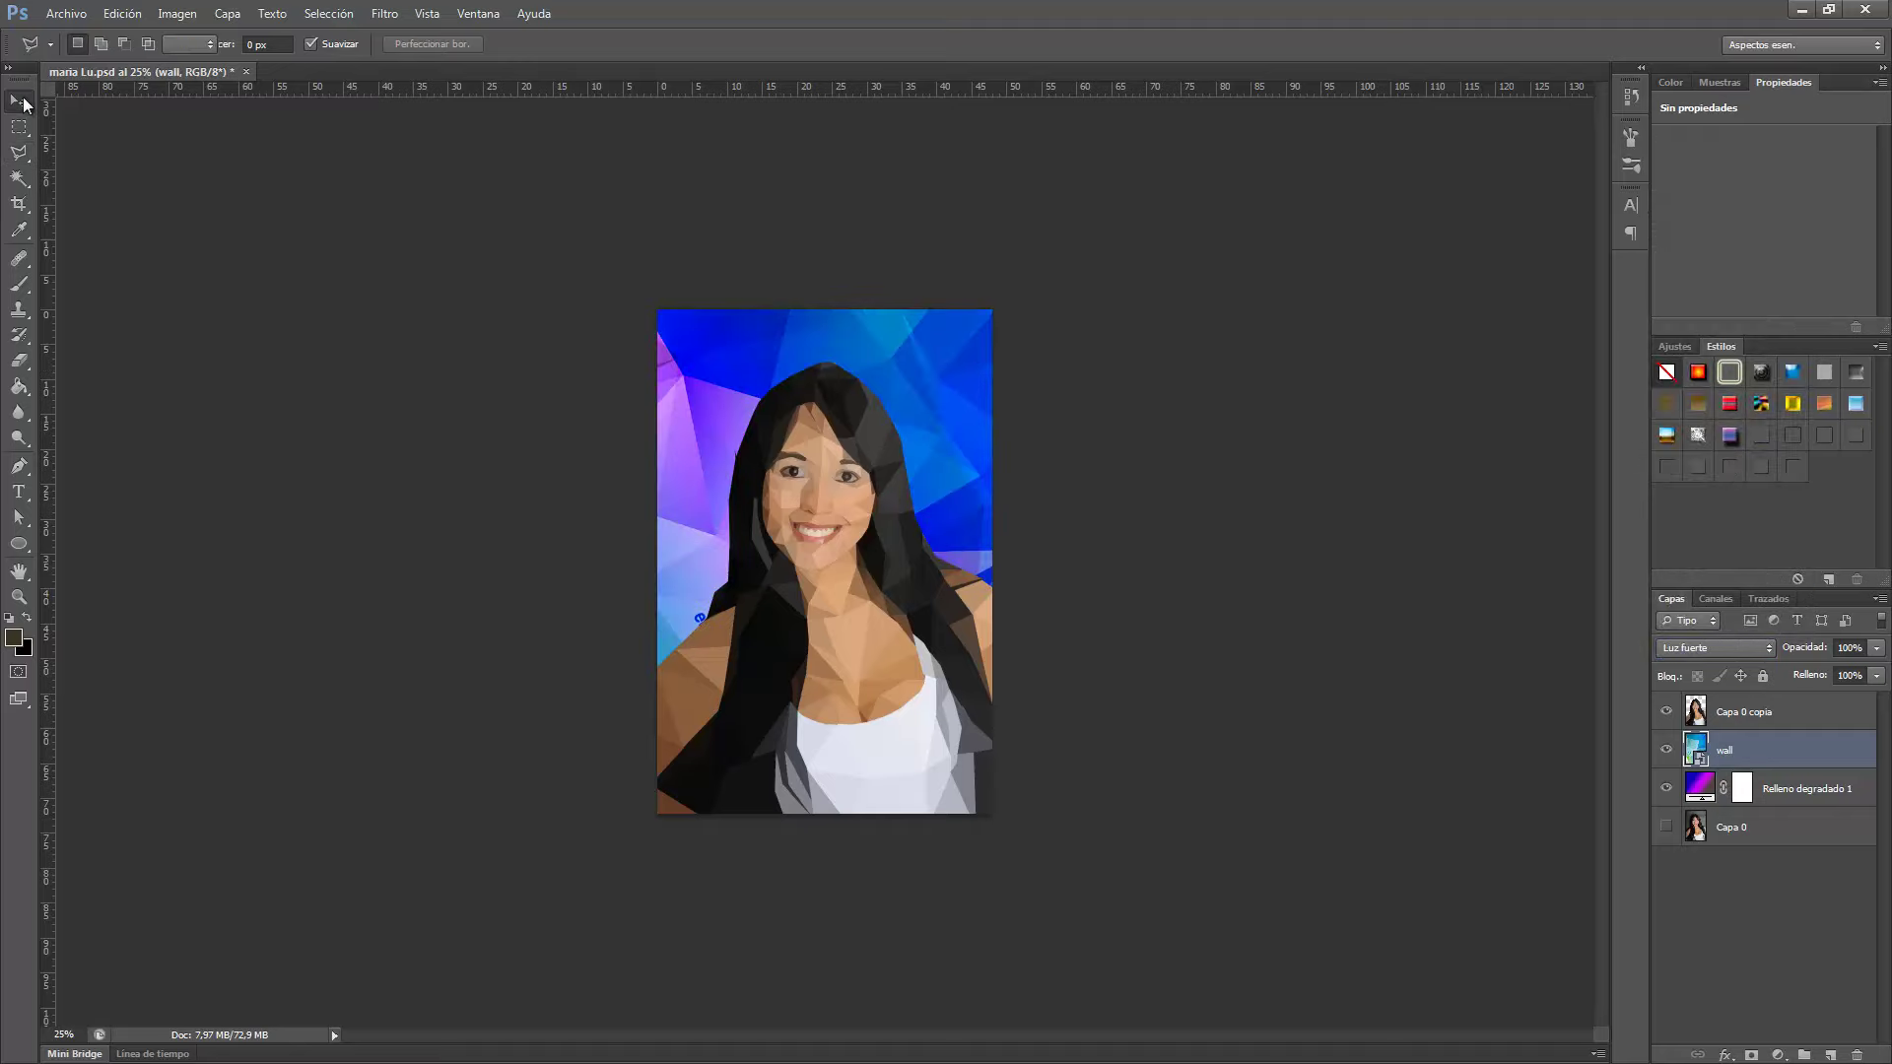
{"action": "key", "text": "ctrl+plus"}
{"action": "key", "text": "ctrl+plus"}
{"action": "key", "text": "ctrl+plus"}
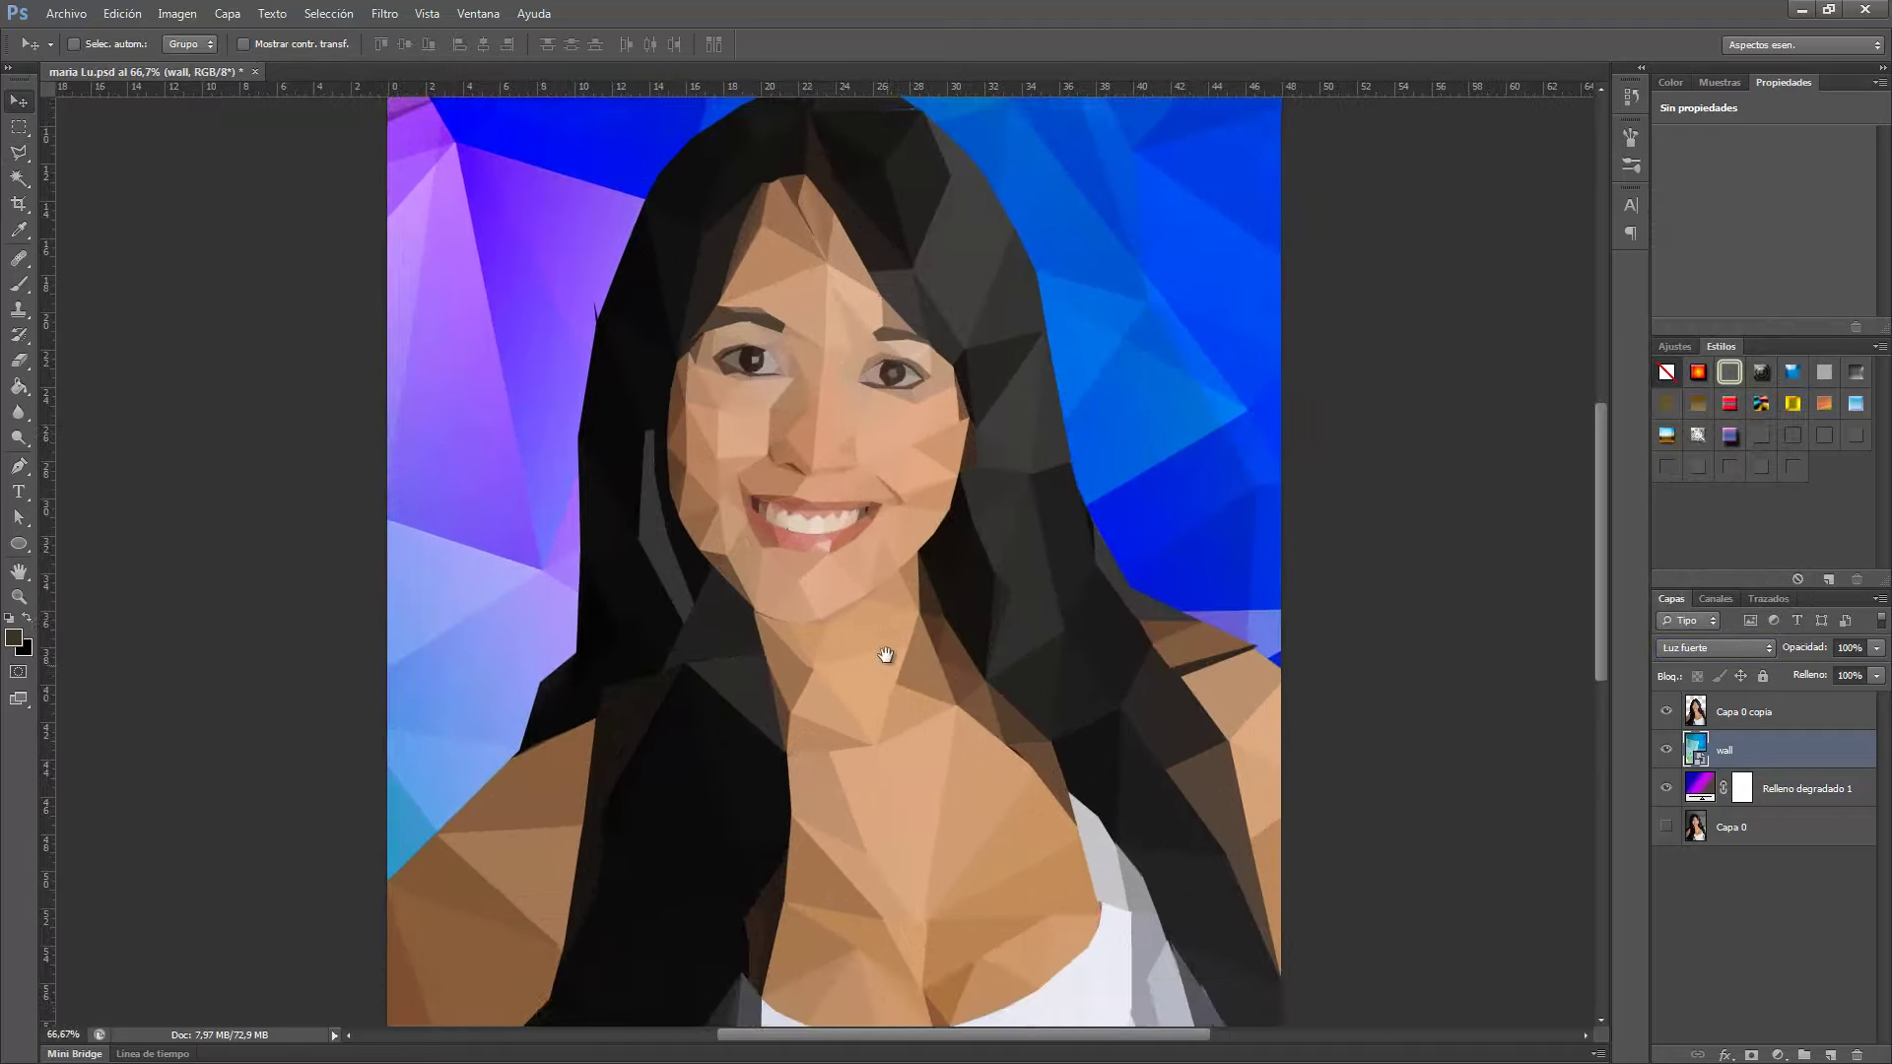
{"action": "left_click_drag", "start_coordinate": [887, 655], "coordinate": [879, 384]}
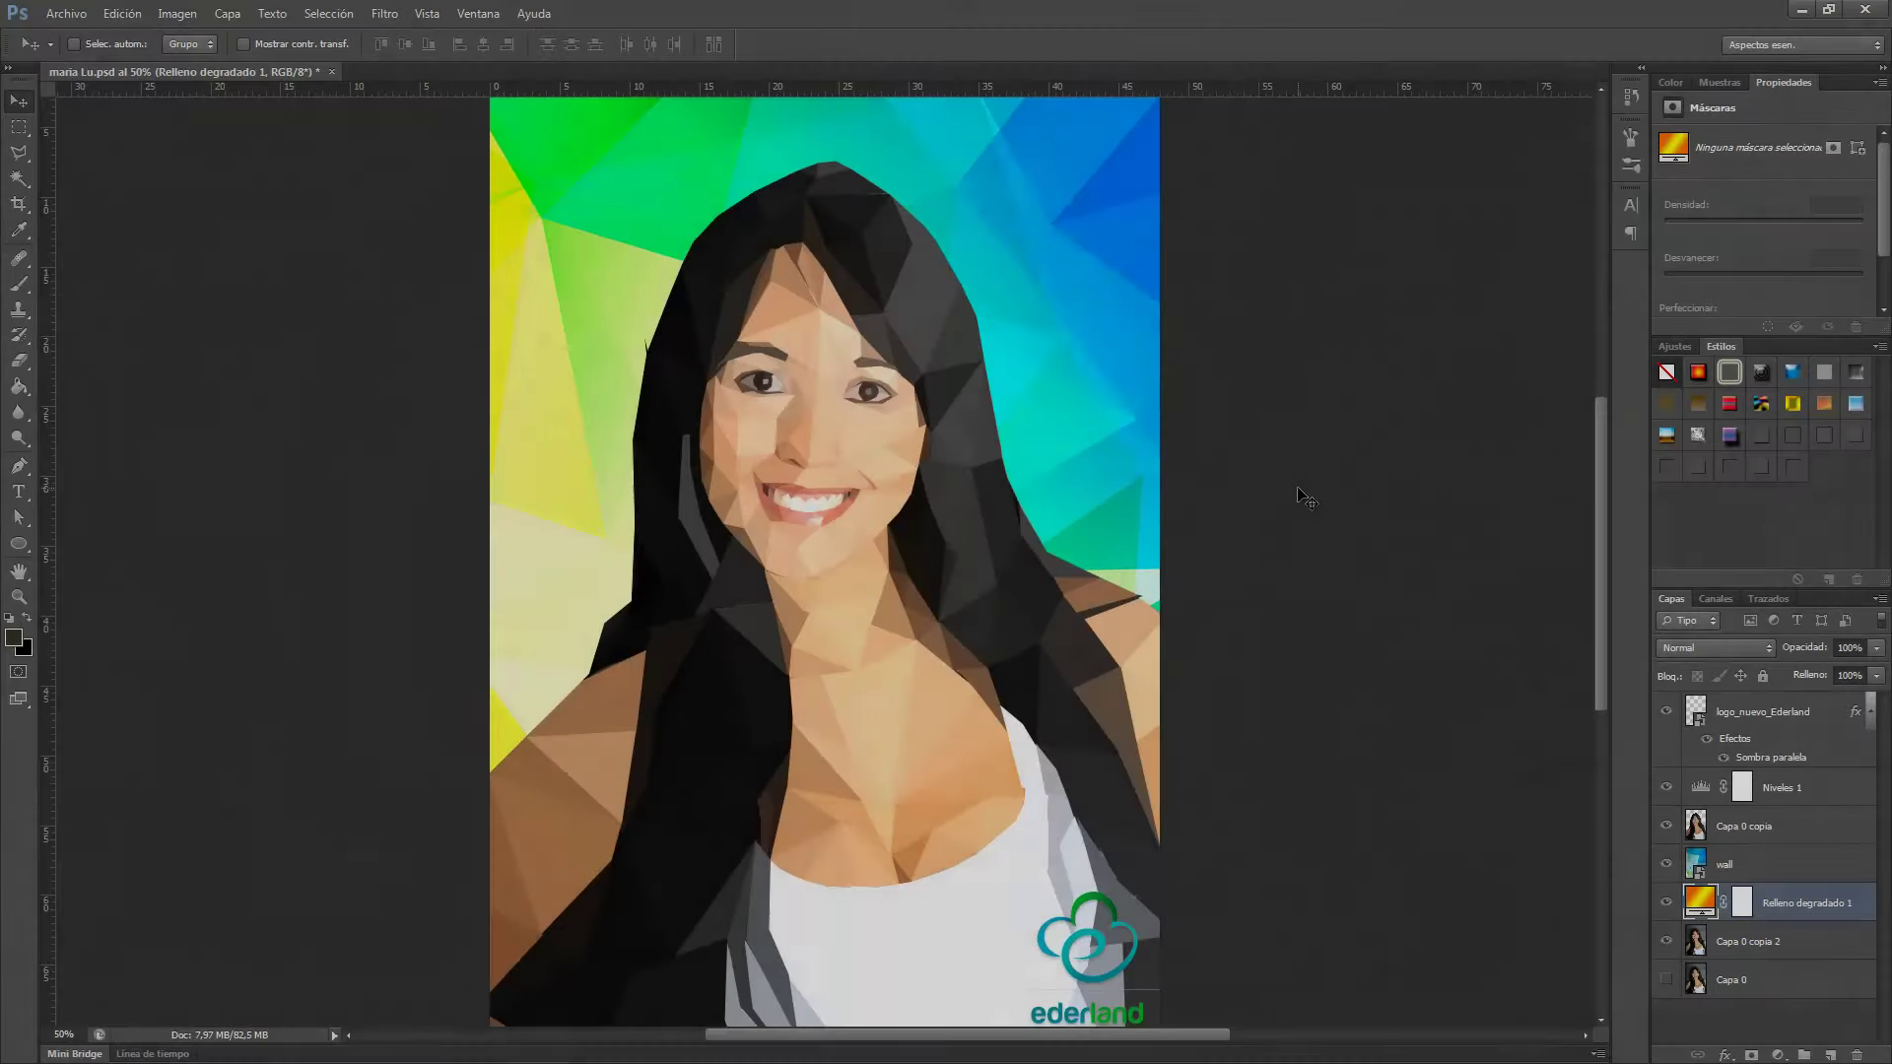
{"action": "key", "text": "ctrl+plus"}
{"action": "key", "text": "ctrl+plus"}
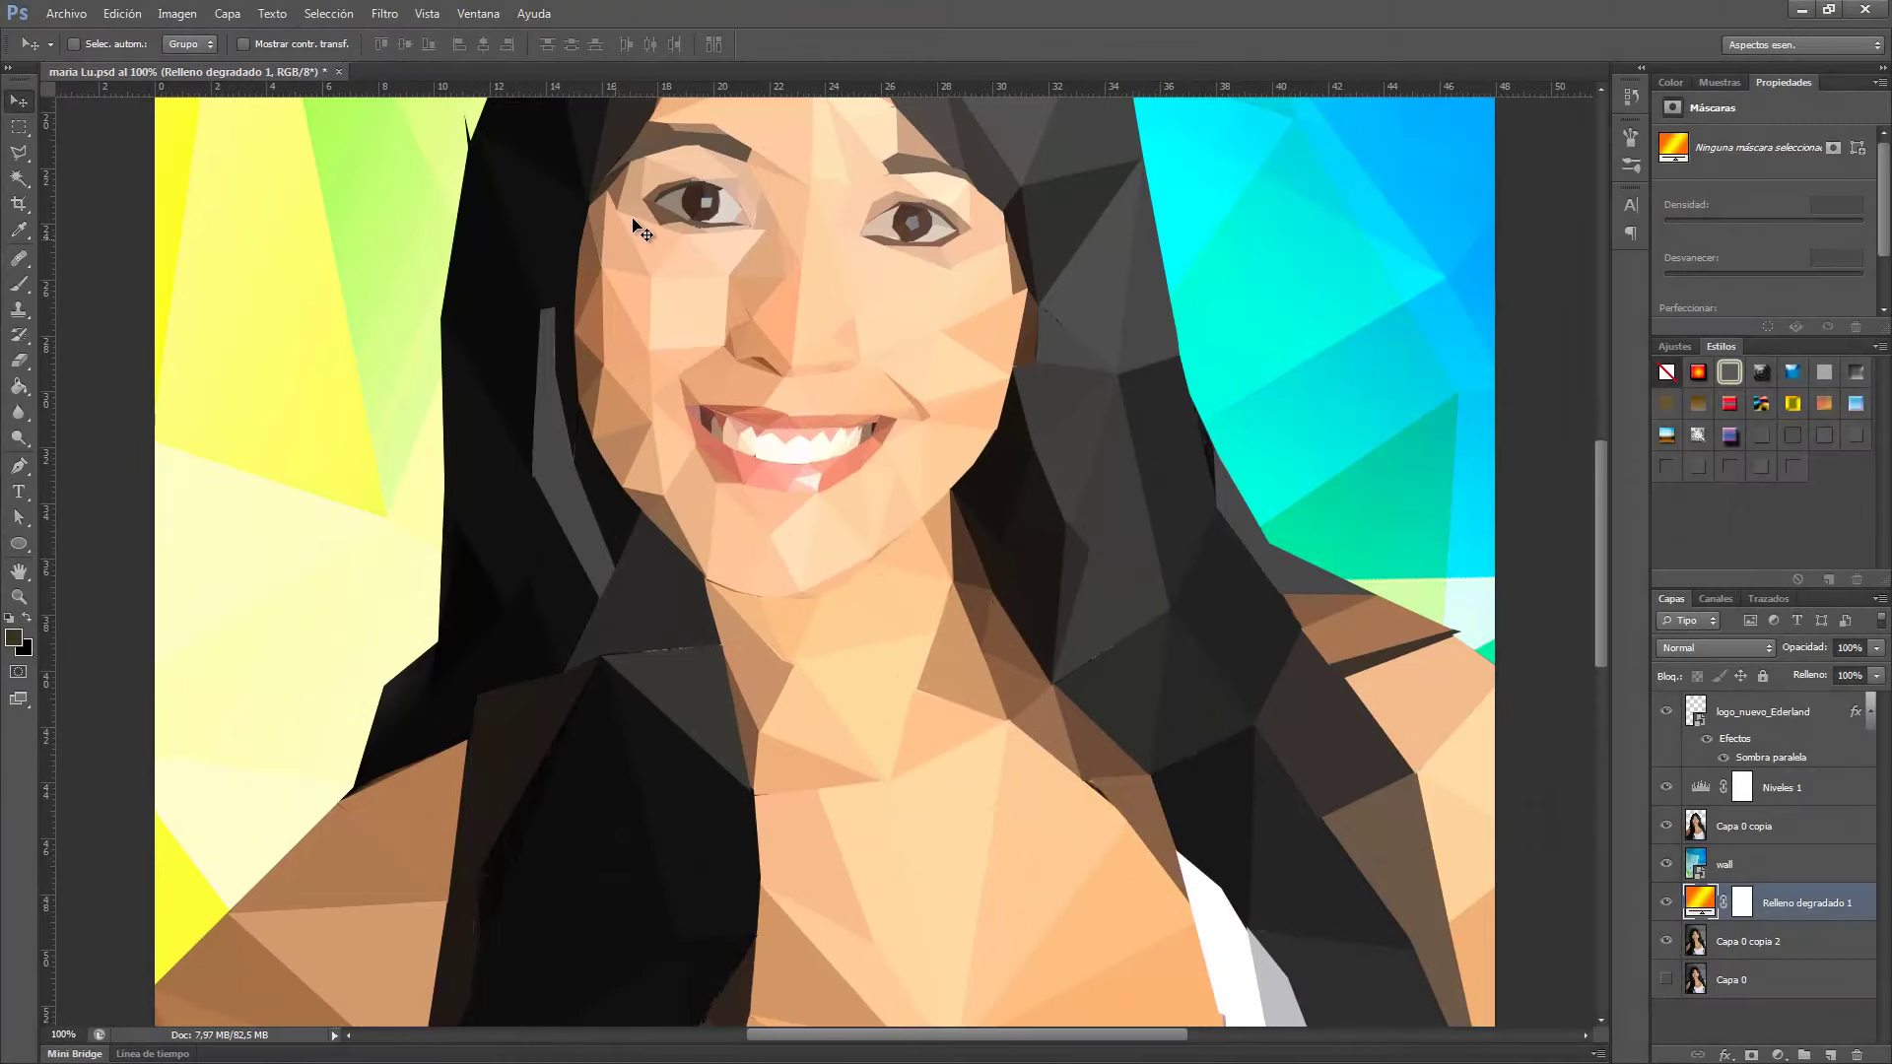
{"action": "left_click_drag", "start_coordinate": [642, 230], "coordinate": [659, 350]}
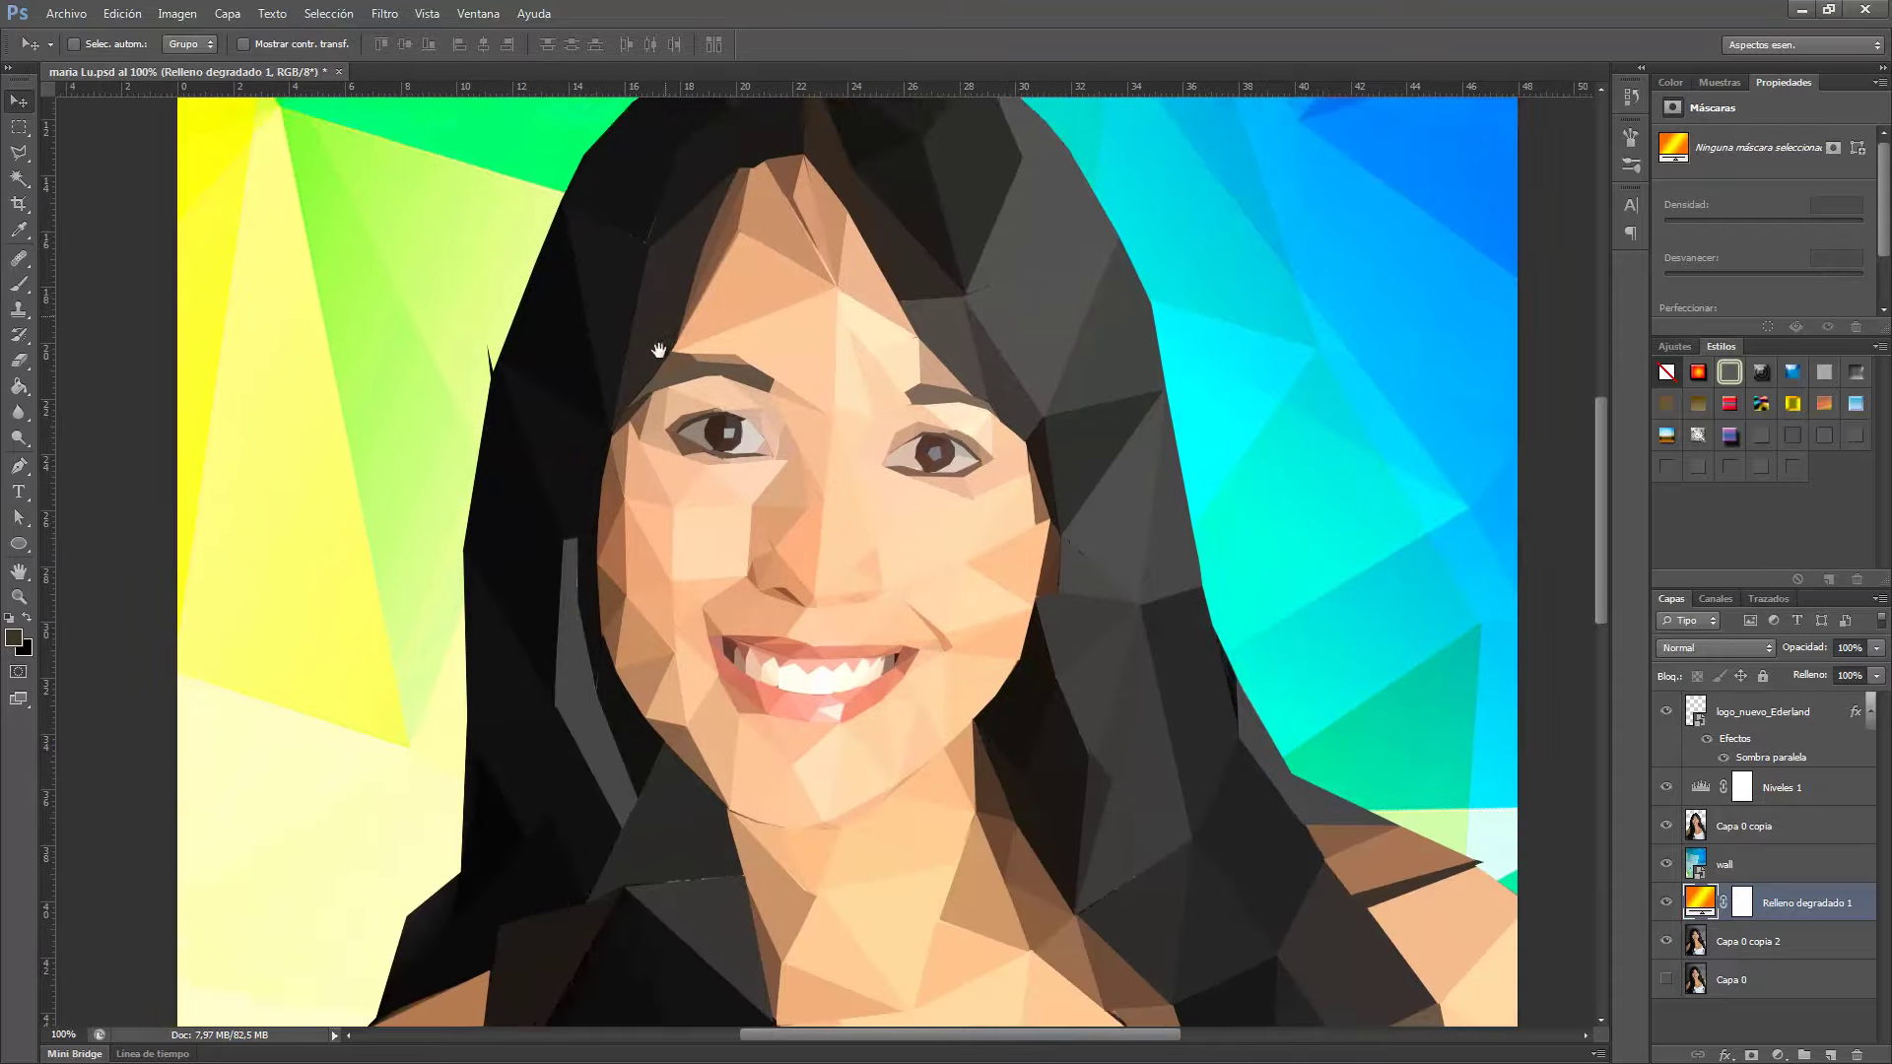
{"action": "left_click_drag", "start_coordinate": [845, 760], "coordinate": [697, 359]}
{"action": "left_click_drag", "start_coordinate": [752, 621], "coordinate": [778, 397]}
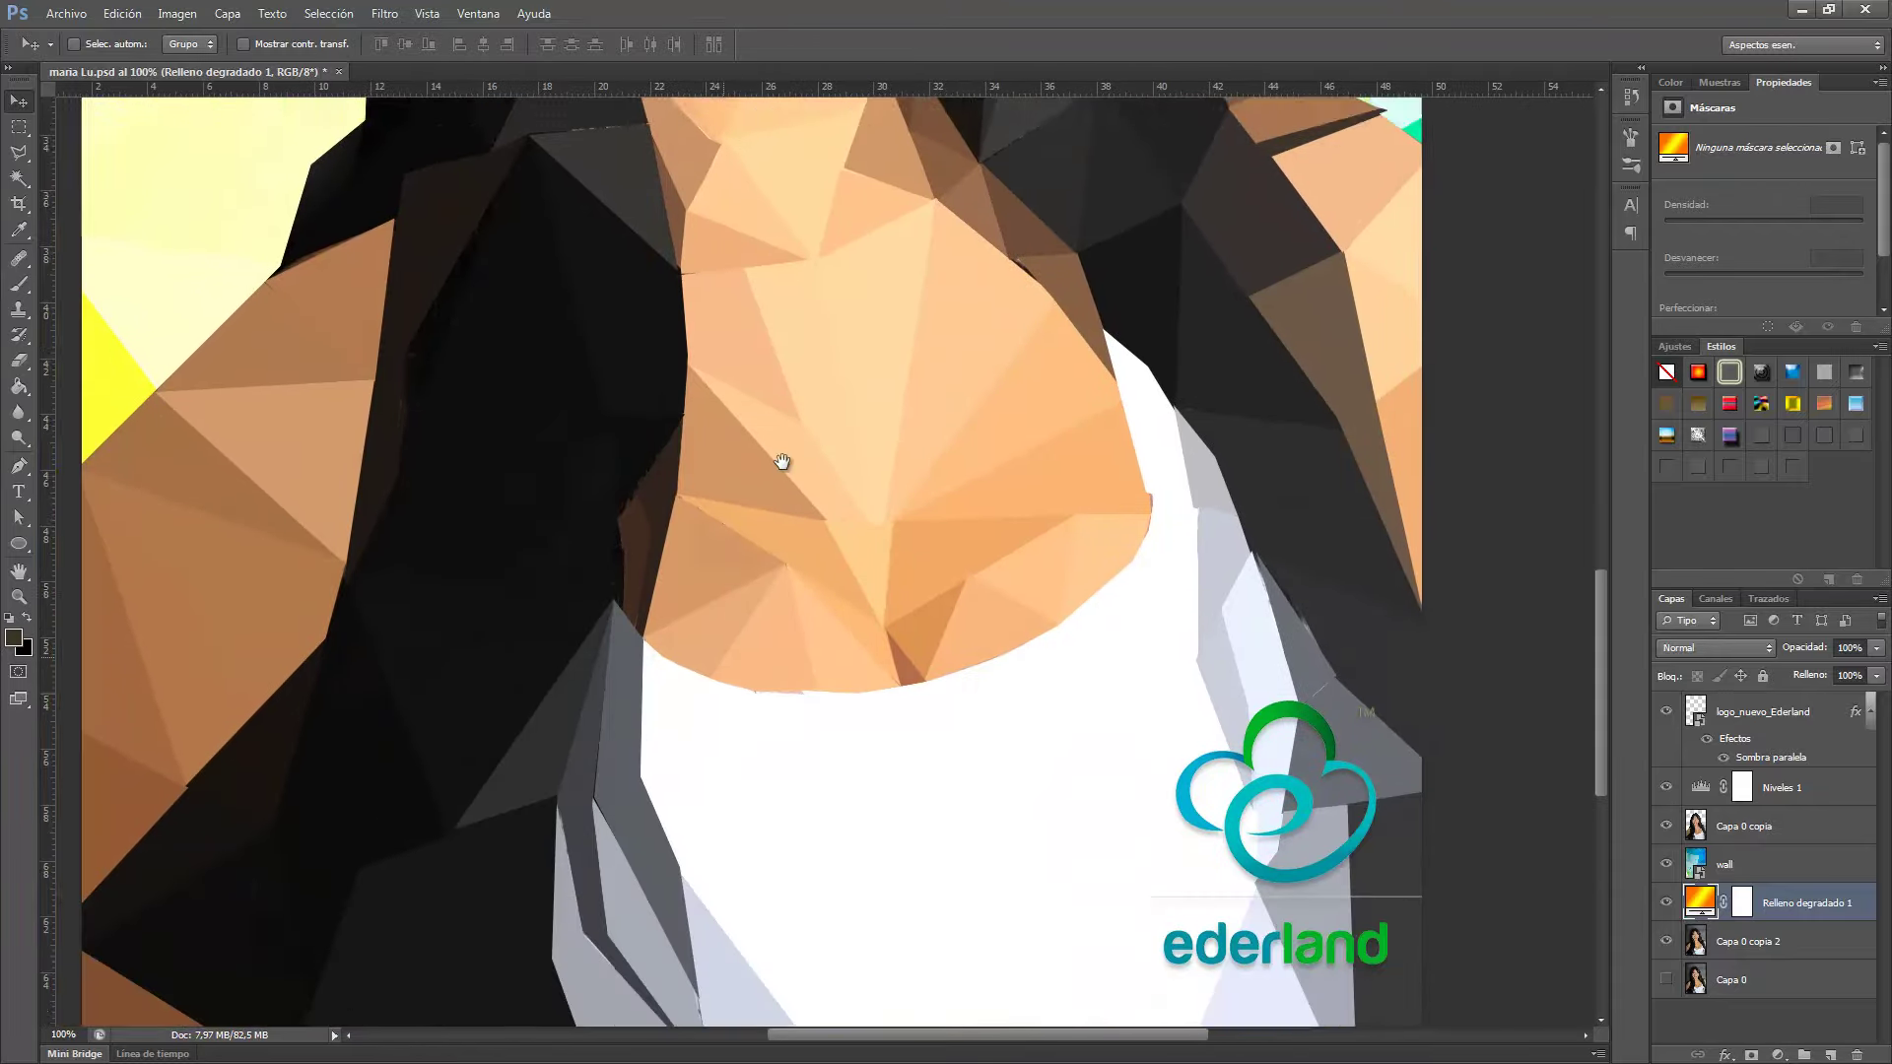
{"action": "scroll", "coordinate": [785, 409], "scroll_direction": "down", "scroll_amount": 2}
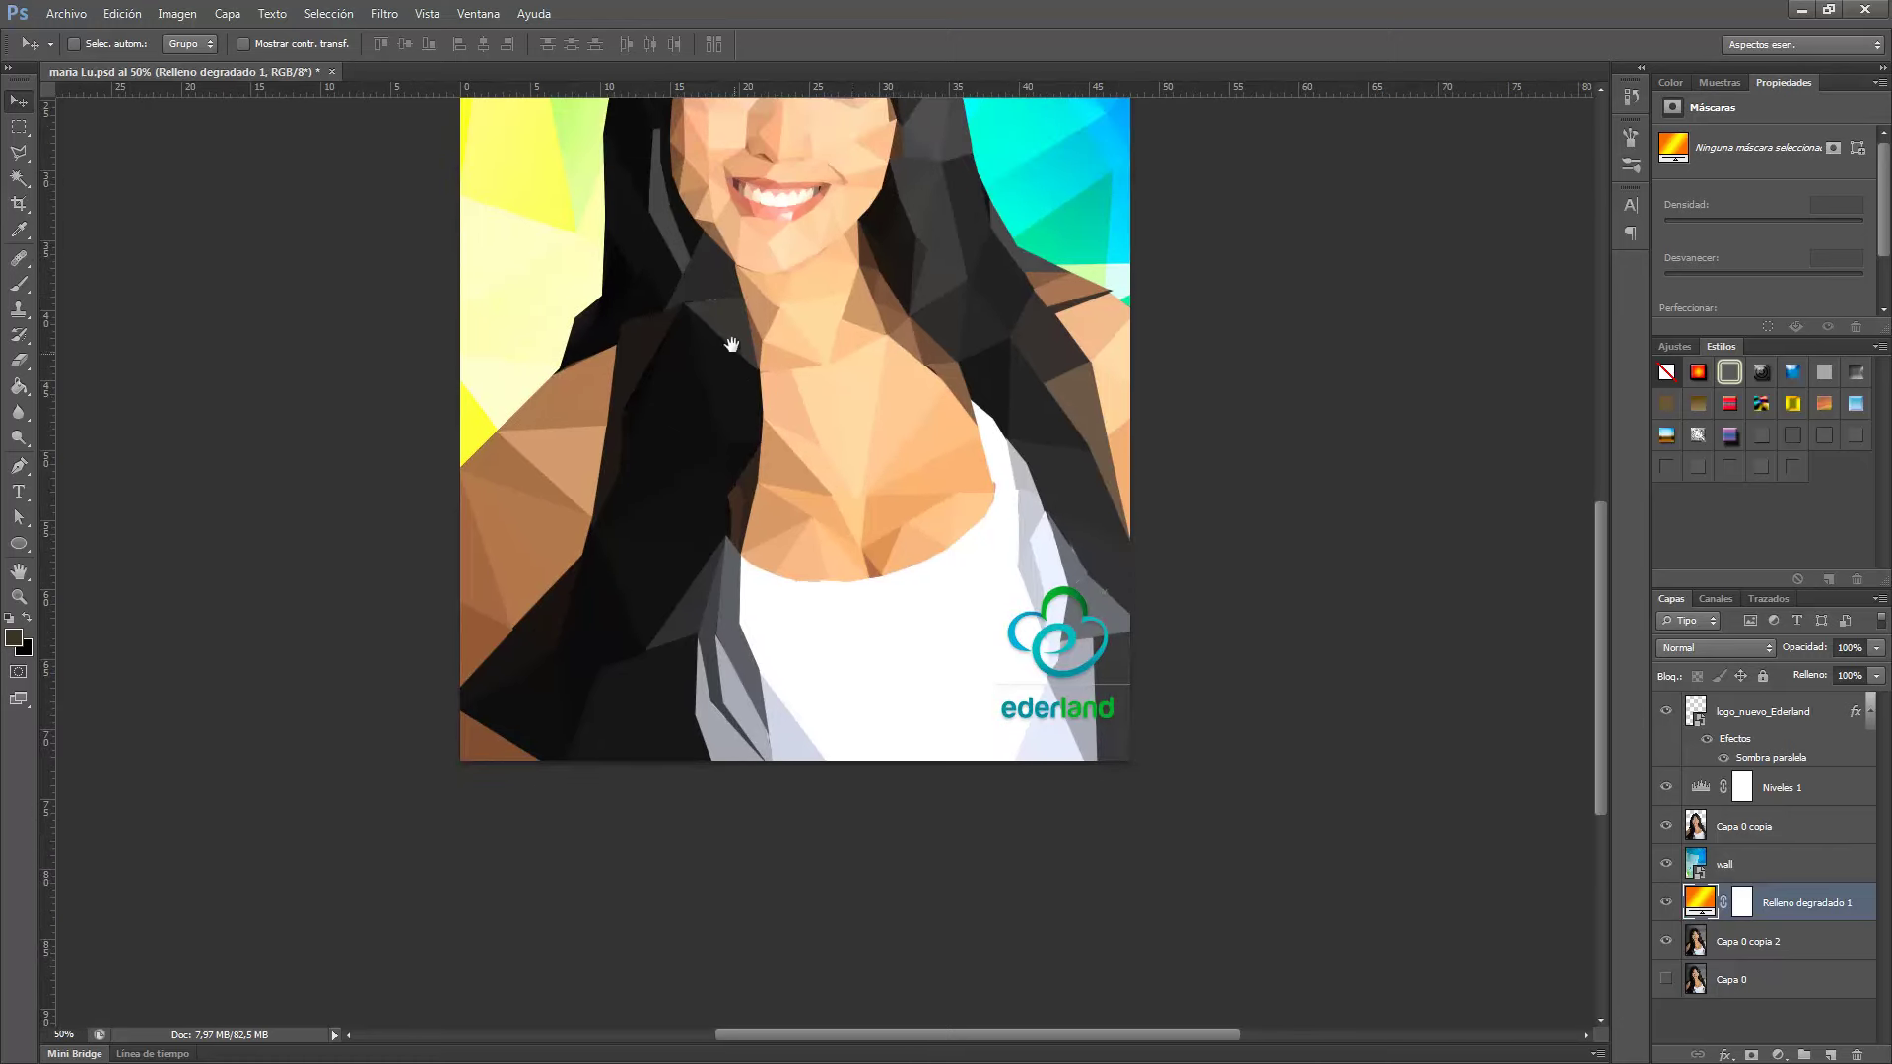
{"action": "left_click_drag", "start_coordinate": [732, 344], "coordinate": [772, 561]}
{"action": "scroll", "coordinate": [773, 547], "scroll_direction": "right", "scroll_amount": 3}
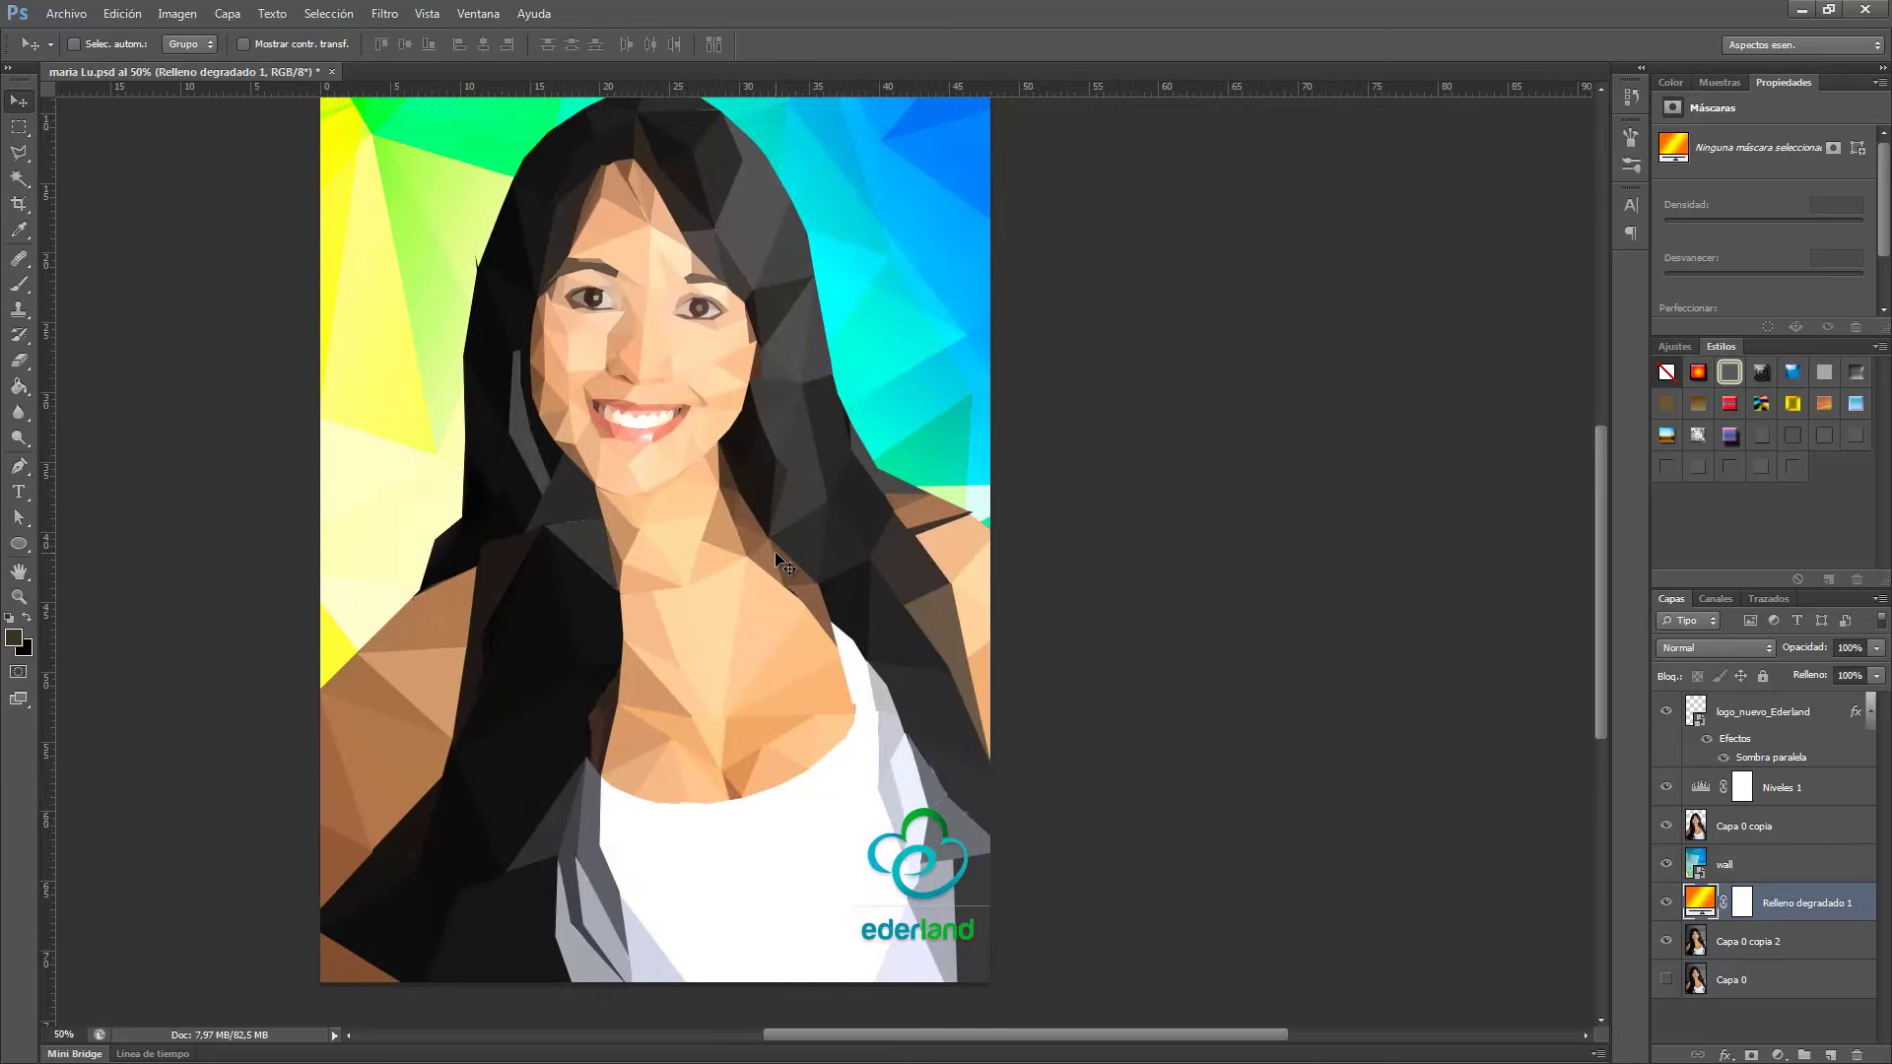